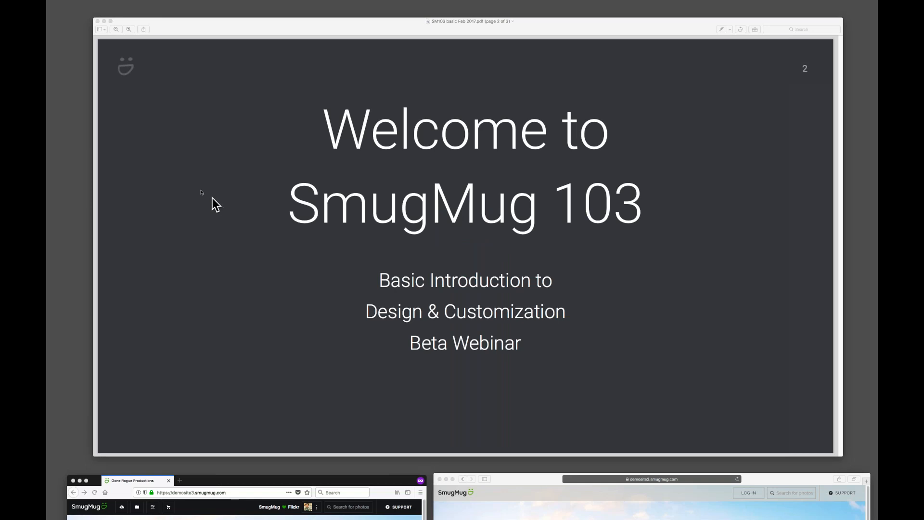
Close the presentation and arrange the logged-in Firefox window and the logged-out Safari window side by side.
{"action": "left_click", "coordinate": [98, 21]}
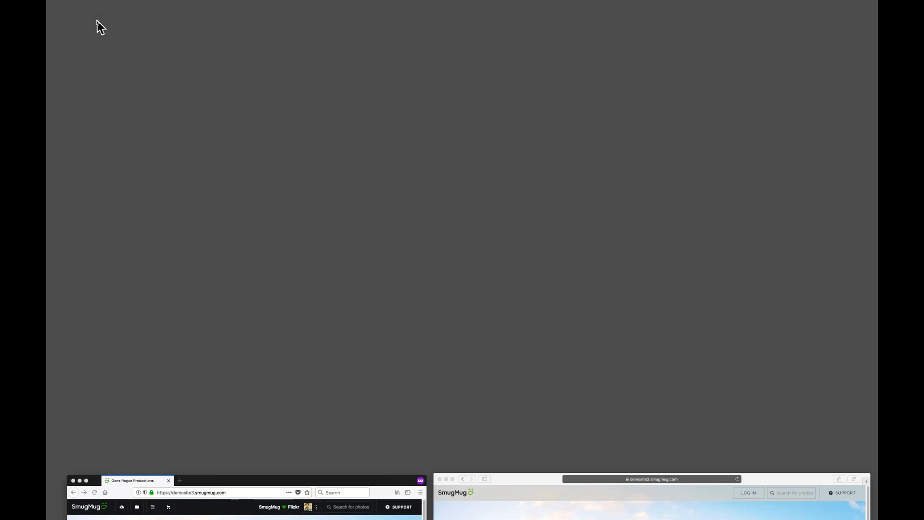
{"action": "left_click_drag", "start_coordinate": [299, 478], "coordinate": [307, 19]}
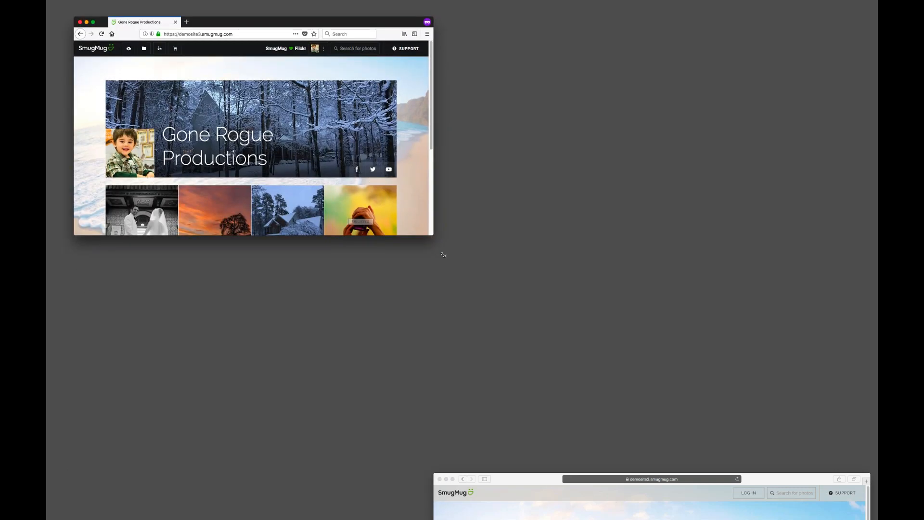
{"action": "left_click_drag", "start_coordinate": [443, 254], "coordinate": [573, 383]}
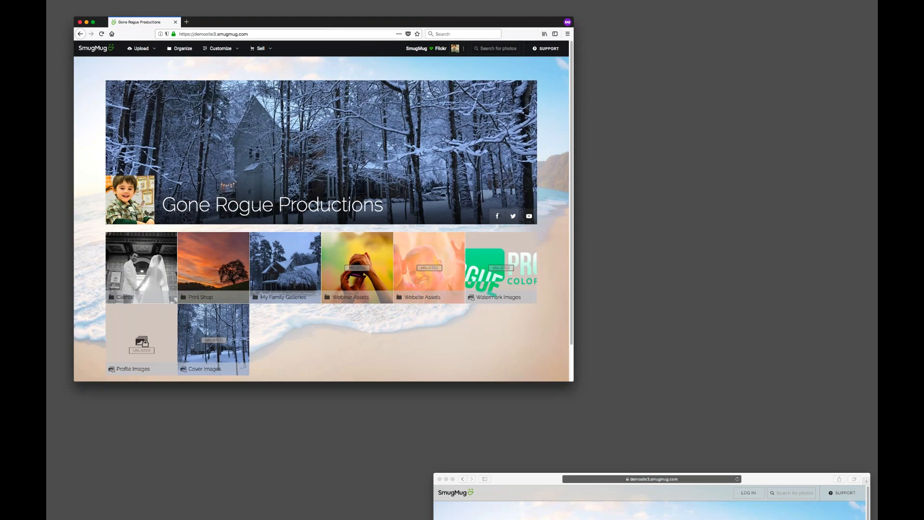
{"action": "left_click_drag", "start_coordinate": [541, 482], "coordinate": [440, 125]}
{"action": "left_click_drag", "start_coordinate": [770, 415], "coordinate": [848, 469]}
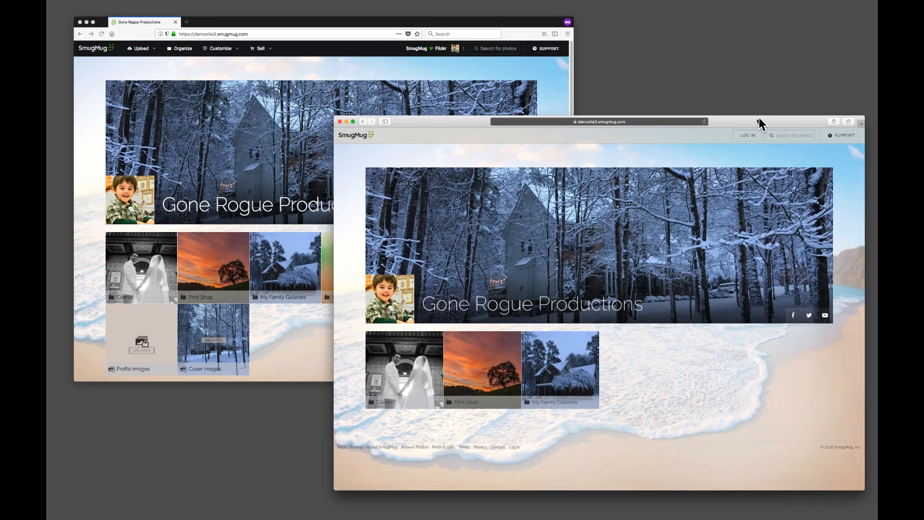
Switch between the logged-in and logged-out browser windows to compare the Gone Rogue Productions homepage.
{"action": "left_click_drag", "start_coordinate": [759, 124], "coordinate": [744, 134]}
{"action": "left_click", "coordinate": [512, 24]}
{"action": "left_click_drag", "start_coordinate": [512, 25], "coordinate": [518, 22]}
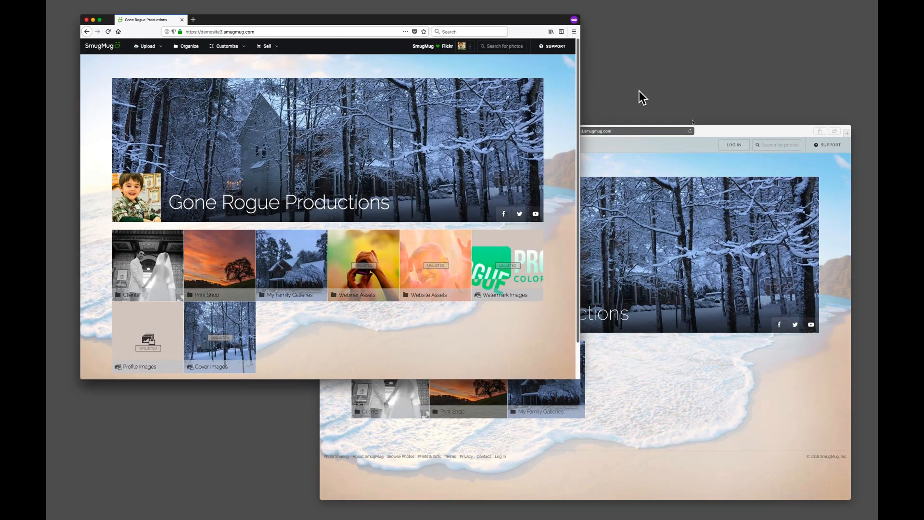
{"action": "left_click", "coordinate": [729, 133]}
{"action": "left_click_drag", "start_coordinate": [402, 20], "coordinate": [400, 19]}
{"action": "left_click", "coordinate": [718, 130]}
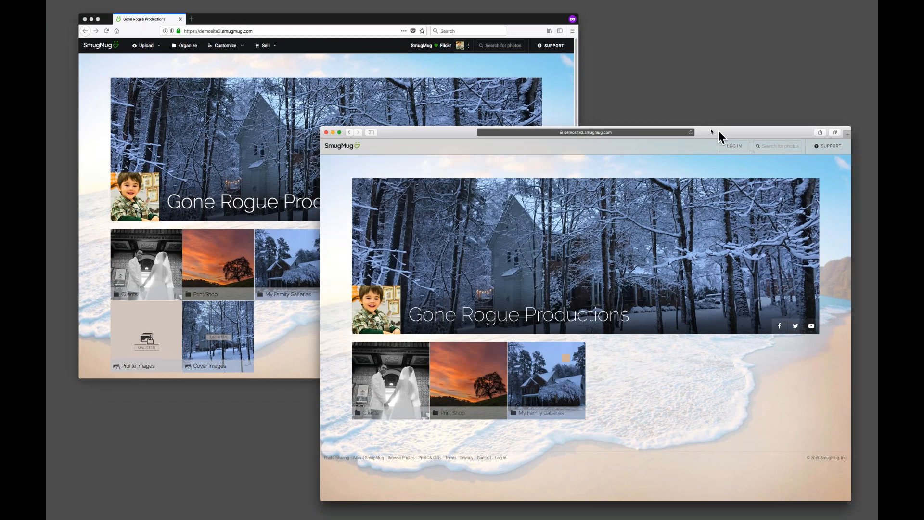
{"action": "left_click", "coordinate": [501, 19]}
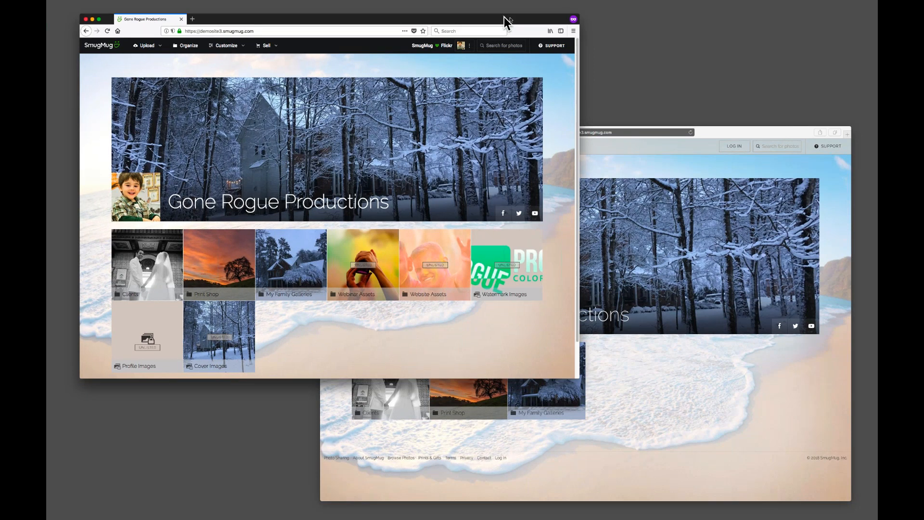
{"action": "left_click_drag", "start_coordinate": [504, 17], "coordinate": [520, 16]}
{"action": "left_click_drag", "start_coordinate": [770, 128], "coordinate": [773, 127]}
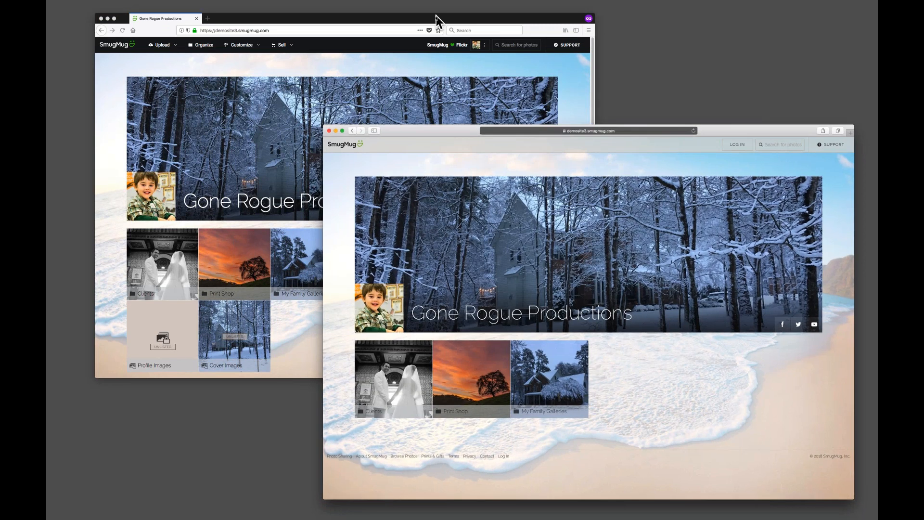
{"action": "left_click", "coordinate": [437, 21]}
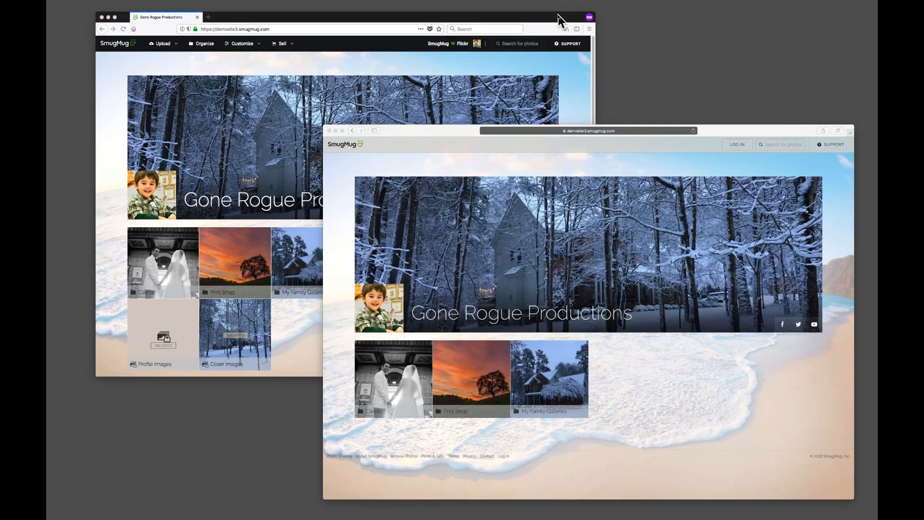
{"action": "left_click", "coordinate": [560, 21]}
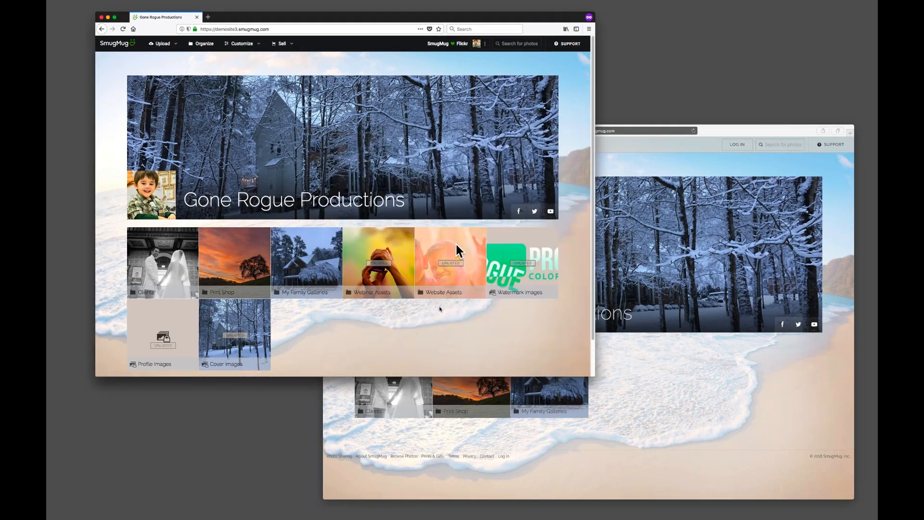
Enlarge the logged-in browser window and reposition it over the logged-out window.
{"action": "left_click_drag", "start_coordinate": [595, 376], "coordinate": [684, 440]}
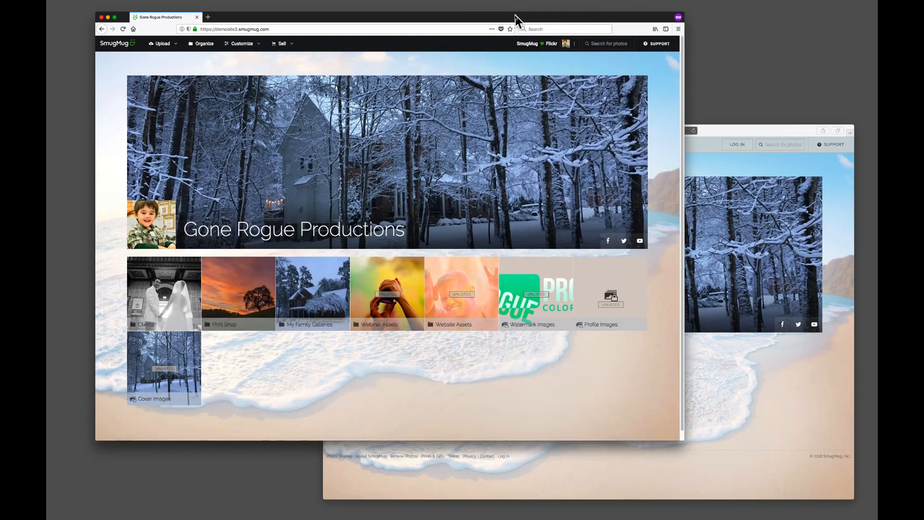
{"action": "left_click_drag", "start_coordinate": [515, 19], "coordinate": [512, 16]}
{"action": "left_click", "coordinate": [717, 133]}
{"action": "left_click_drag", "start_coordinate": [718, 129], "coordinate": [718, 130]}
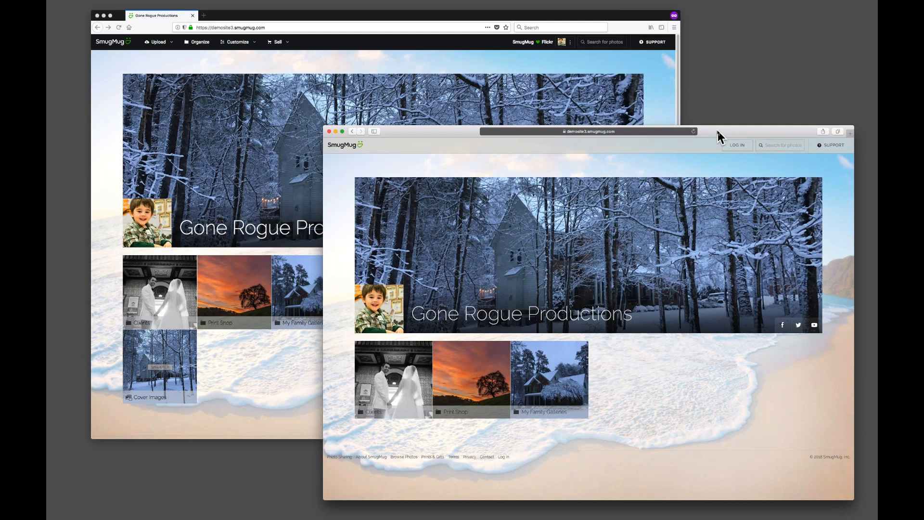
{"action": "left_click", "coordinate": [369, 16]}
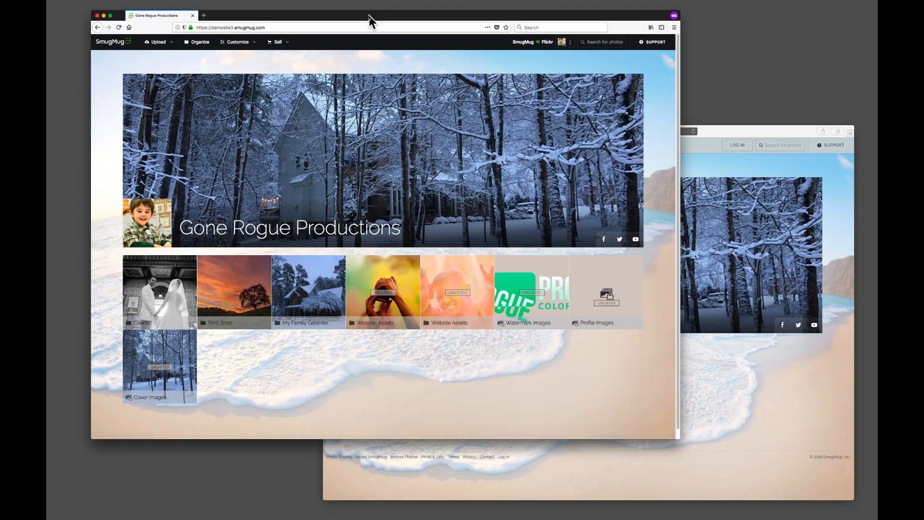
{"action": "left_click_drag", "start_coordinate": [369, 15], "coordinate": [366, 20]}
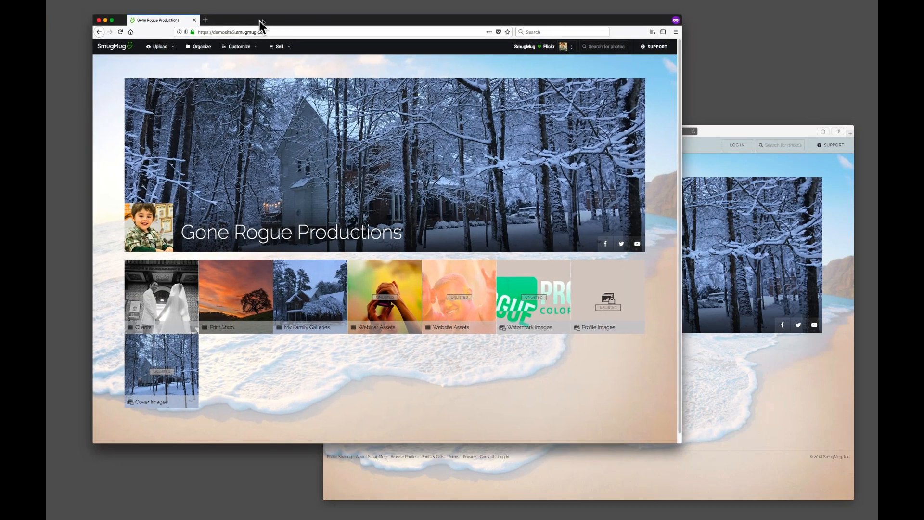
{"action": "left_click_drag", "start_coordinate": [258, 21], "coordinate": [248, 18]}
Alternate between the logged-out and logged-in windows to compare which galleries each view shows.
{"action": "left_click", "coordinate": [727, 134]}
{"action": "left_click_drag", "start_coordinate": [728, 134], "coordinate": [730, 136]}
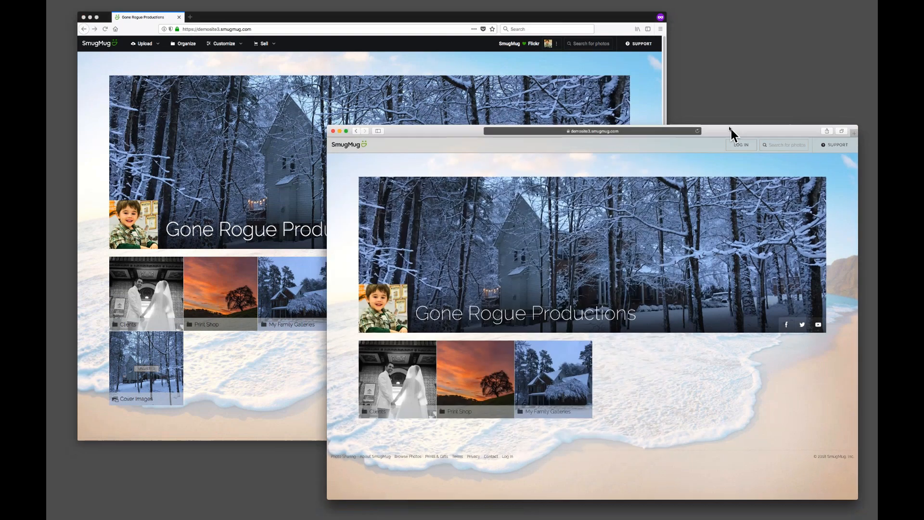
{"action": "left_click", "coordinate": [272, 375]}
{"action": "left_click", "coordinate": [729, 442]}
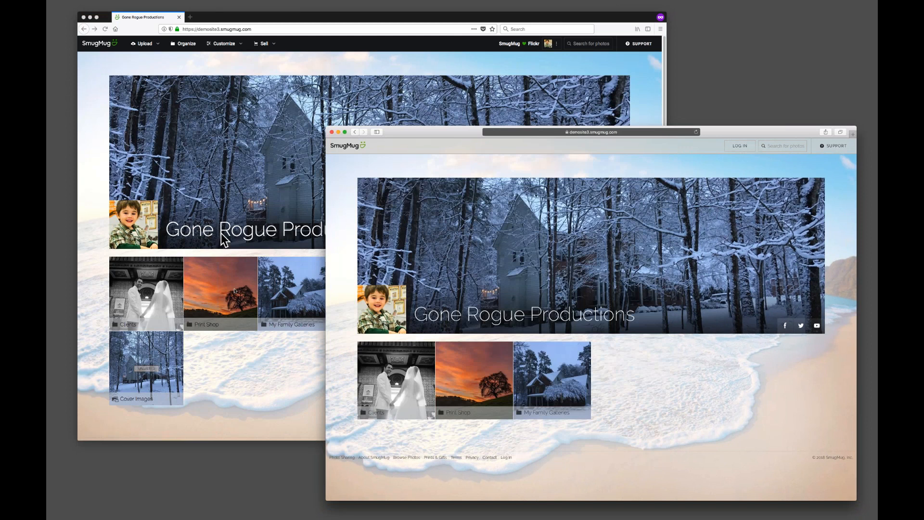
{"action": "left_click", "coordinate": [248, 371]}
{"action": "left_click", "coordinate": [711, 386]}
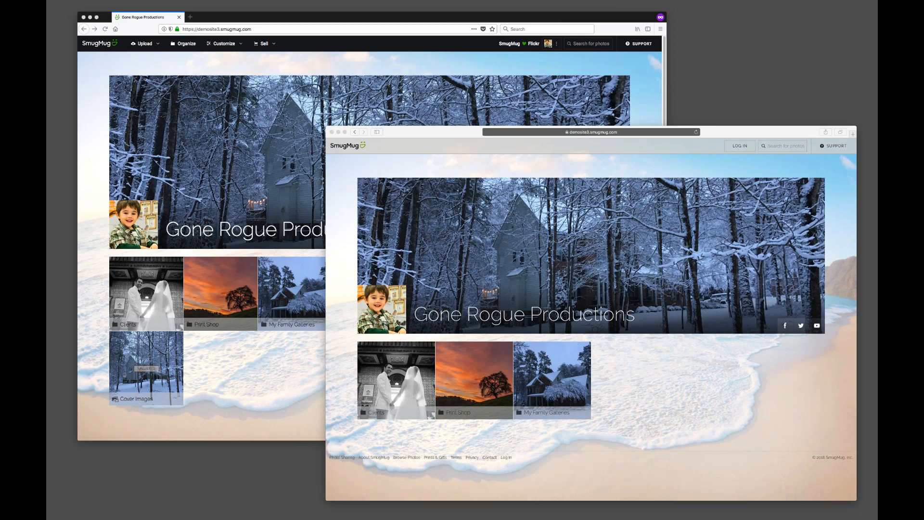
{"action": "left_click", "coordinate": [300, 376]}
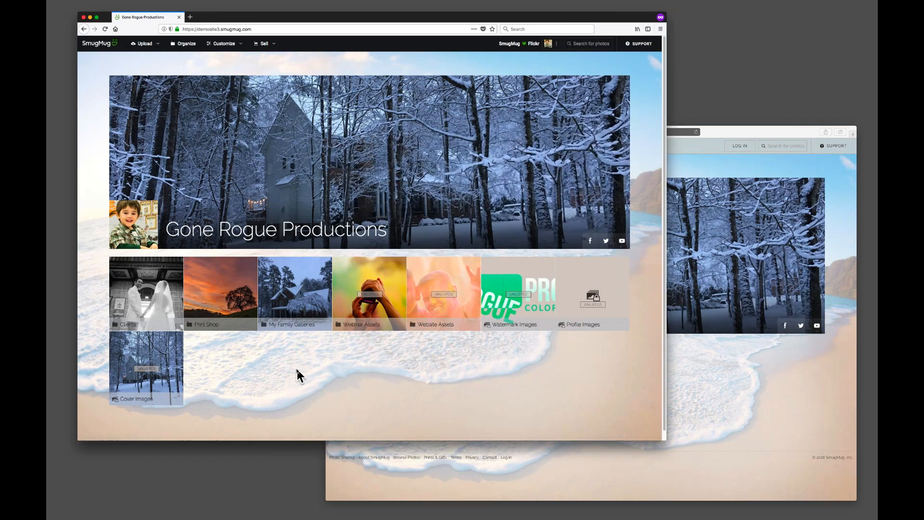
{"action": "left_click", "coordinate": [718, 134]}
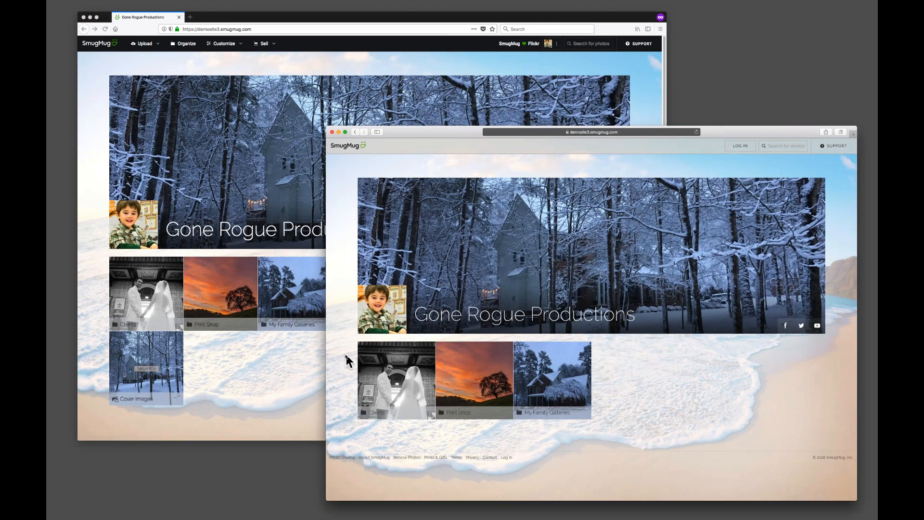
{"action": "left_click", "coordinate": [287, 368]}
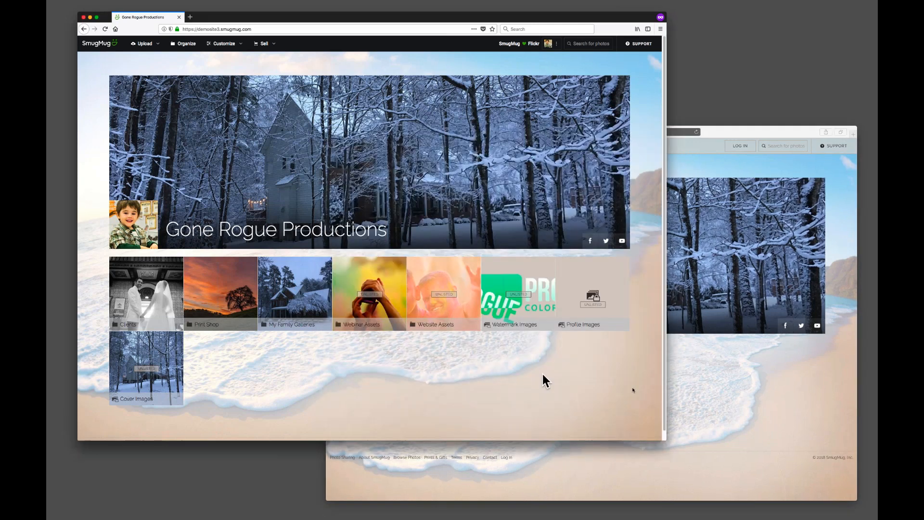
{"action": "left_click", "coordinate": [690, 376]}
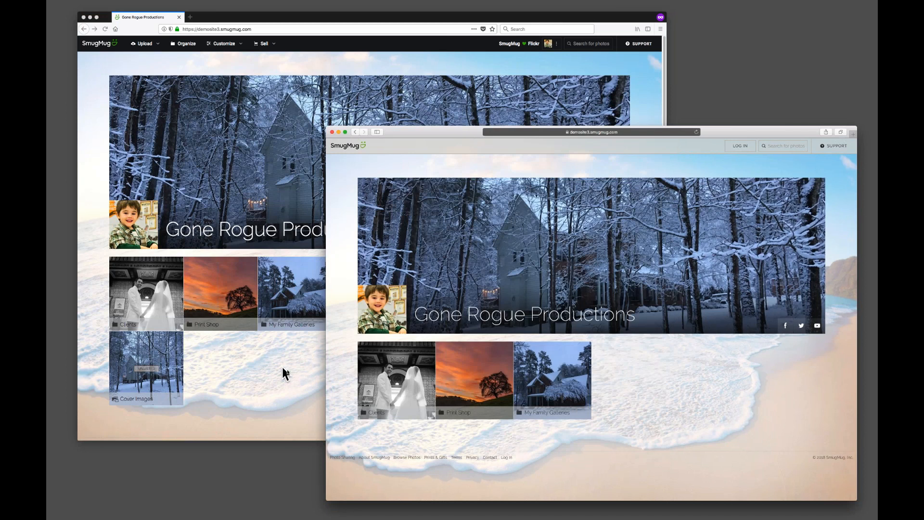
Highlight the footer links in the logged-out window and return to the logged-in window.
{"action": "left_click_drag", "start_coordinate": [526, 454], "coordinate": [334, 455]}
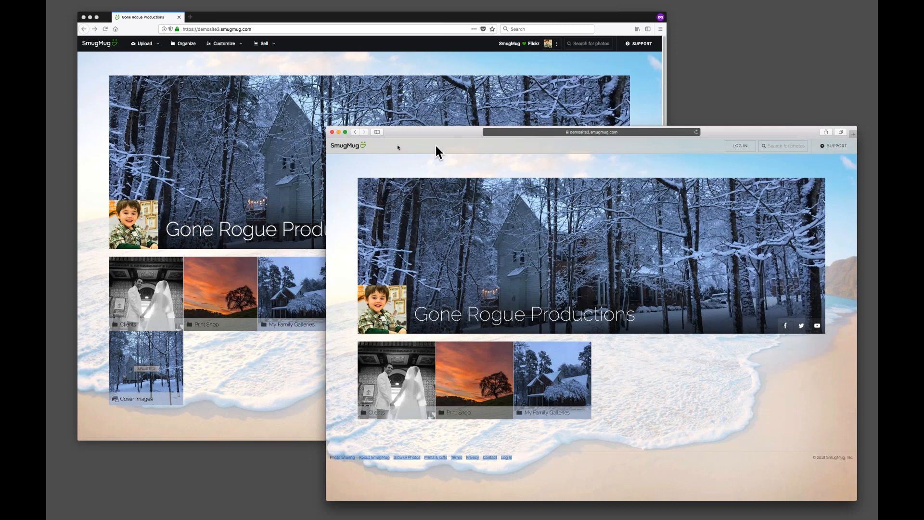
{"action": "left_click", "coordinate": [374, 145]}
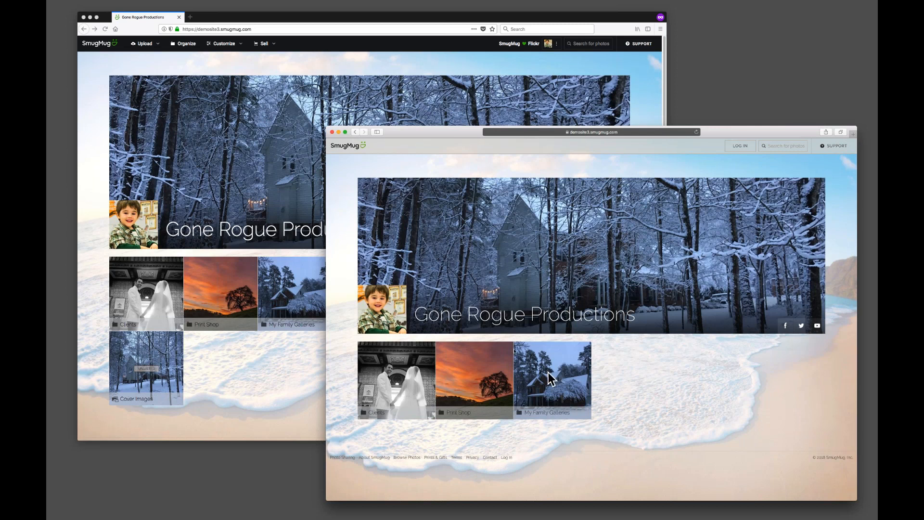
{"action": "left_click", "coordinate": [263, 373]}
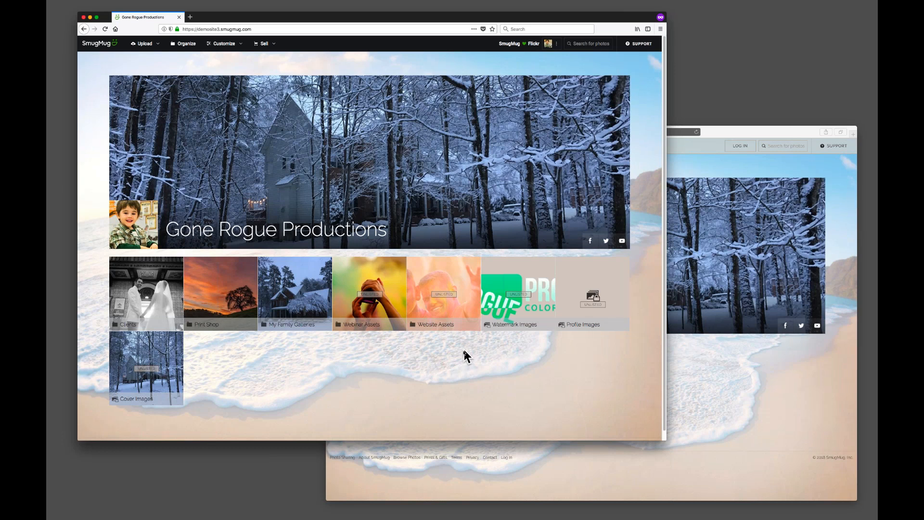
Scroll the logged-in homepage to its footer and back, switching briefly to the logged-out window.
{"action": "scroll", "coordinate": [380, 368], "scroll_direction": "down", "scroll_amount": 1}
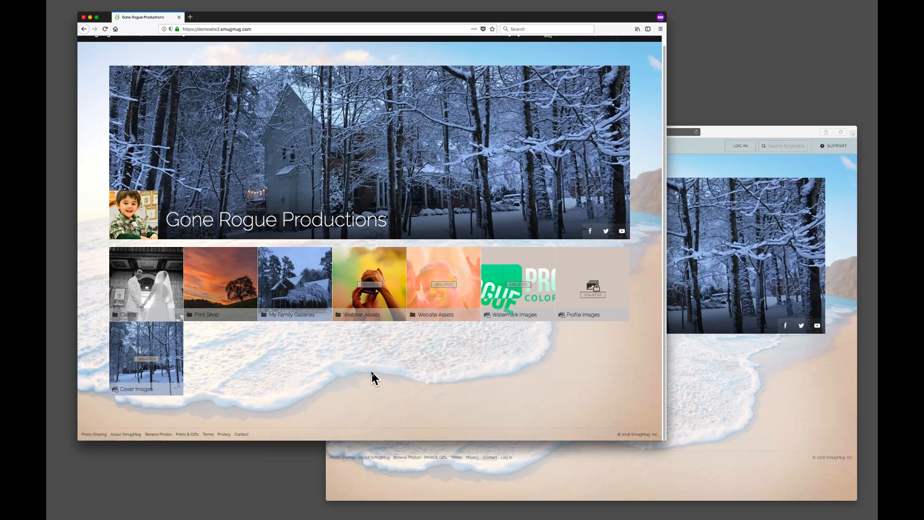
{"action": "scroll", "coordinate": [371, 373], "scroll_direction": "up", "scroll_amount": 1}
{"action": "left_click", "coordinate": [725, 375]}
{"action": "left_click", "coordinate": [269, 366]}
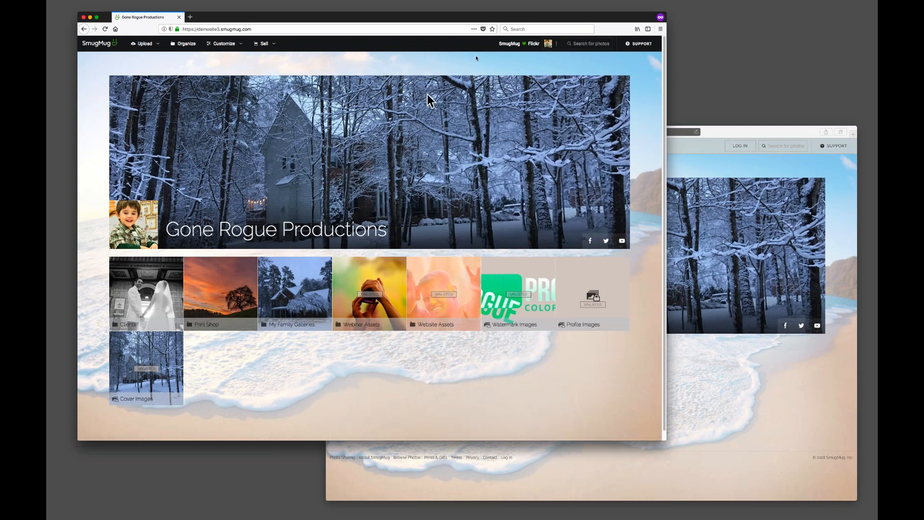
Zoom the logged-in page in and open Edit My Profile from the account menu.
{"action": "left_click", "coordinate": [553, 43]}
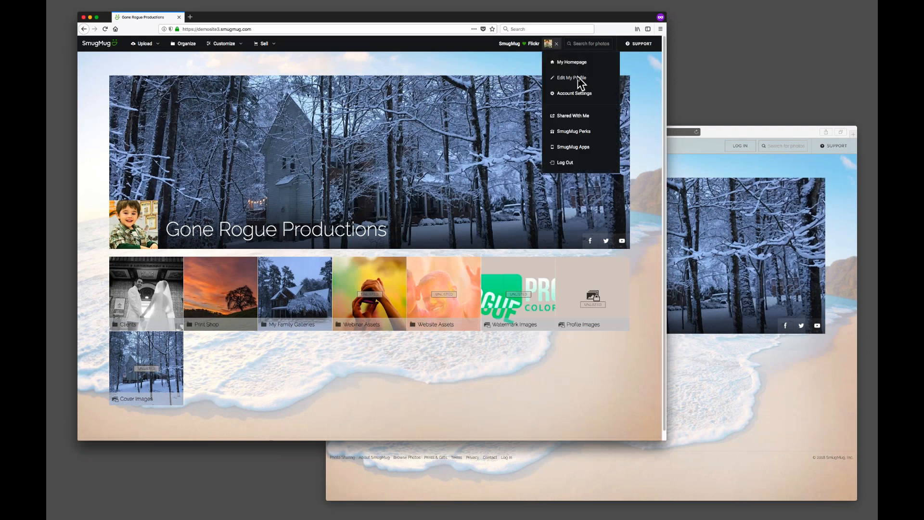
{"action": "left_click", "coordinate": [496, 66]}
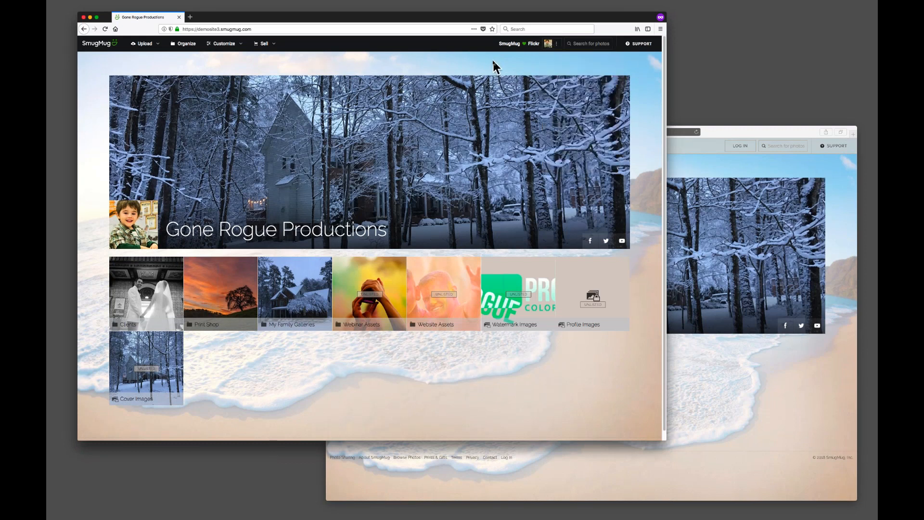
{"action": "key", "text": "ctrl+plus"}
{"action": "key", "text": "ctrl+plus"}
{"action": "key", "text": "ctrl+plus"}
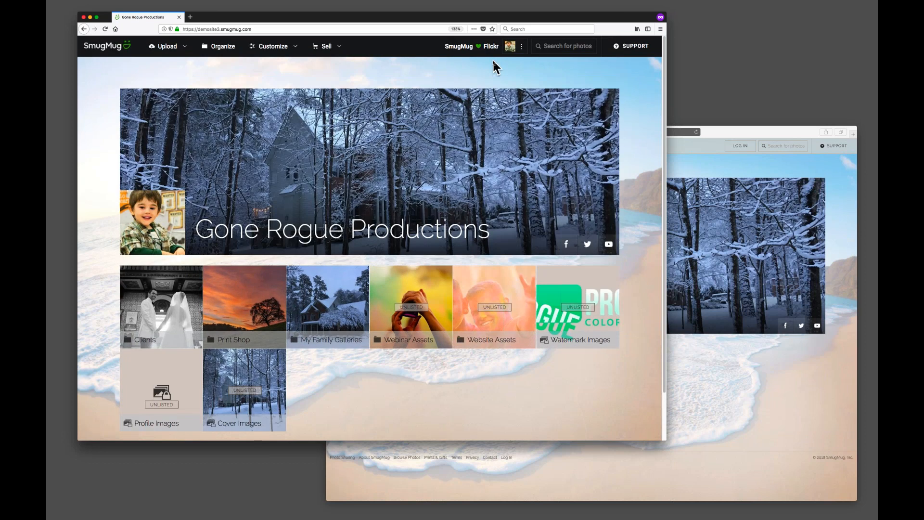
{"action": "left_click", "coordinate": [510, 45]}
{"action": "left_click", "coordinate": [542, 92]}
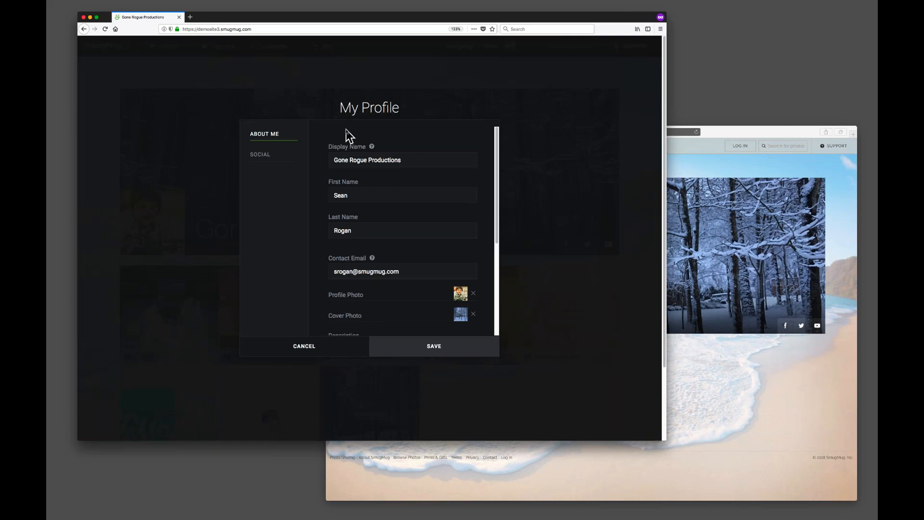
Review the profile's About Me details and scroll through the Social links section.
{"action": "left_click_drag", "start_coordinate": [338, 107], "coordinate": [405, 110]}
{"action": "left_click", "coordinate": [418, 139]}
{"action": "left_click", "coordinate": [372, 180]}
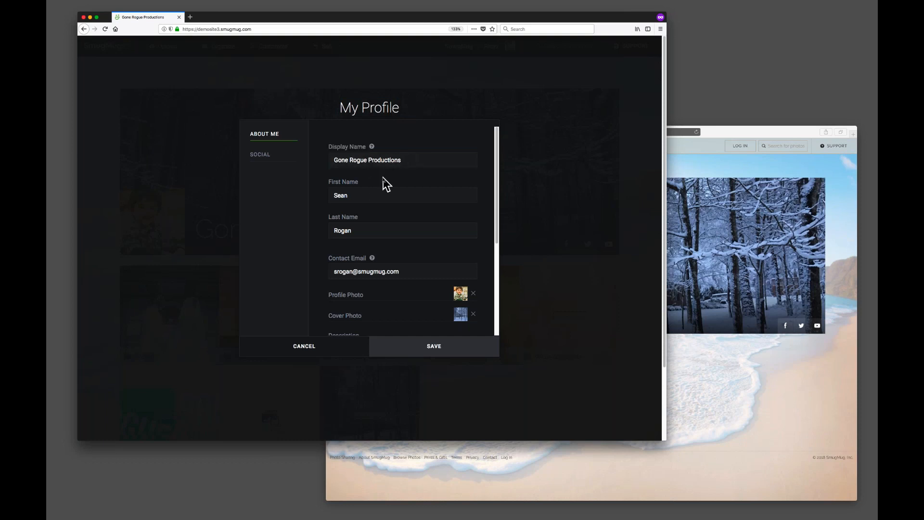
{"action": "left_click", "coordinate": [267, 161]}
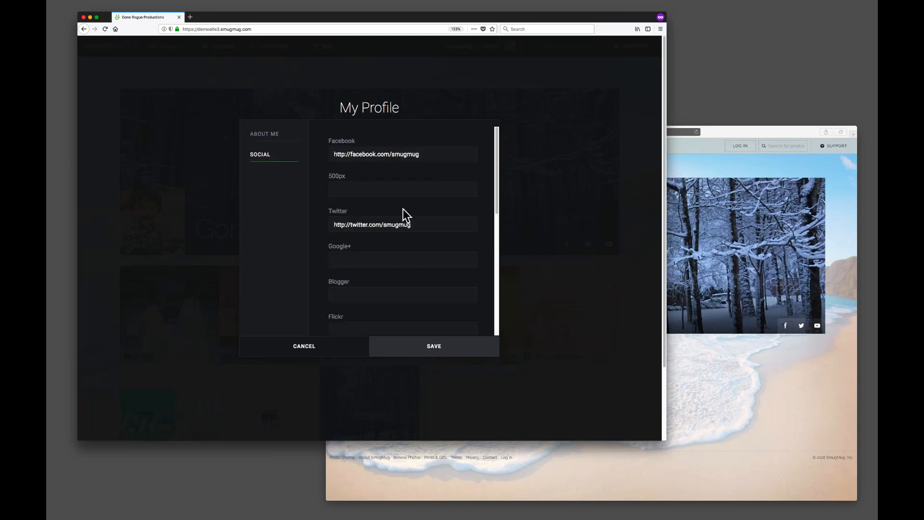
{"action": "scroll", "coordinate": [469, 244], "scroll_direction": "down", "scroll_amount": 1}
{"action": "scroll", "coordinate": [469, 244], "scroll_direction": "down", "scroll_amount": 6}
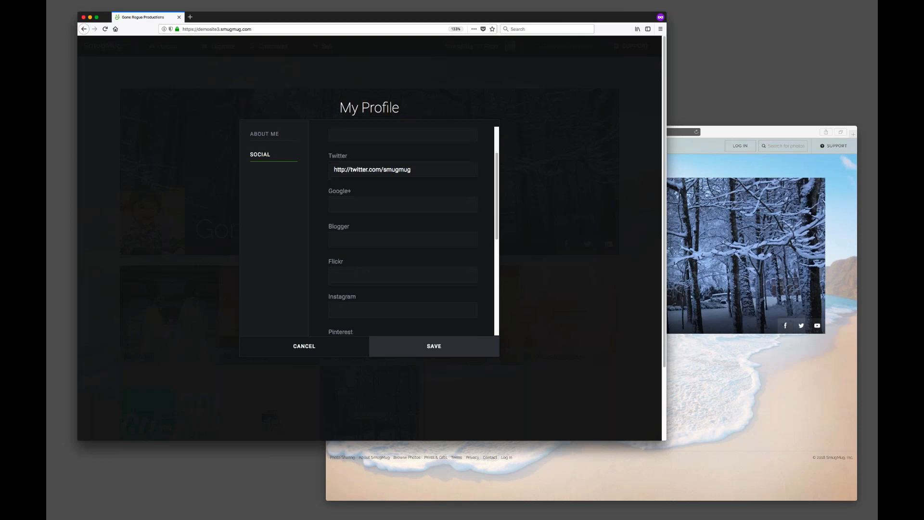
{"action": "scroll", "coordinate": [361, 283], "scroll_direction": "down", "scroll_amount": 5}
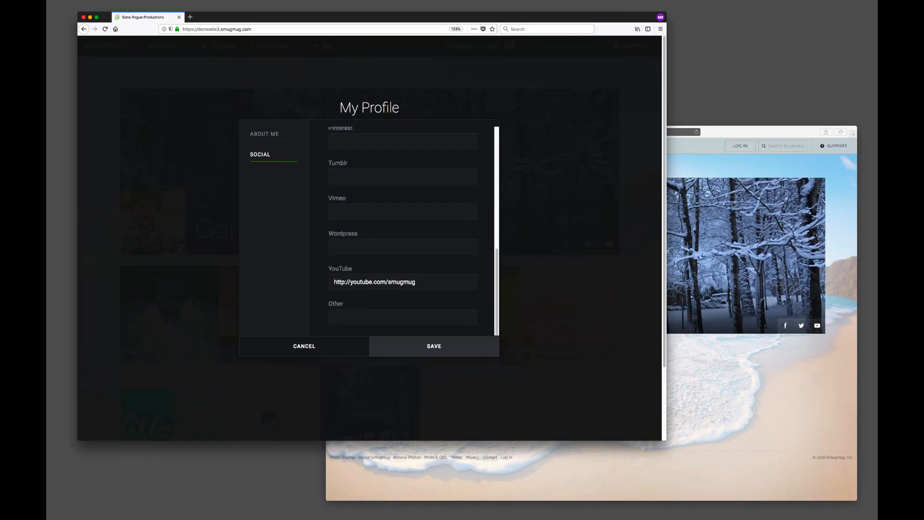
{"action": "scroll", "coordinate": [361, 255], "scroll_direction": "up", "scroll_amount": 10}
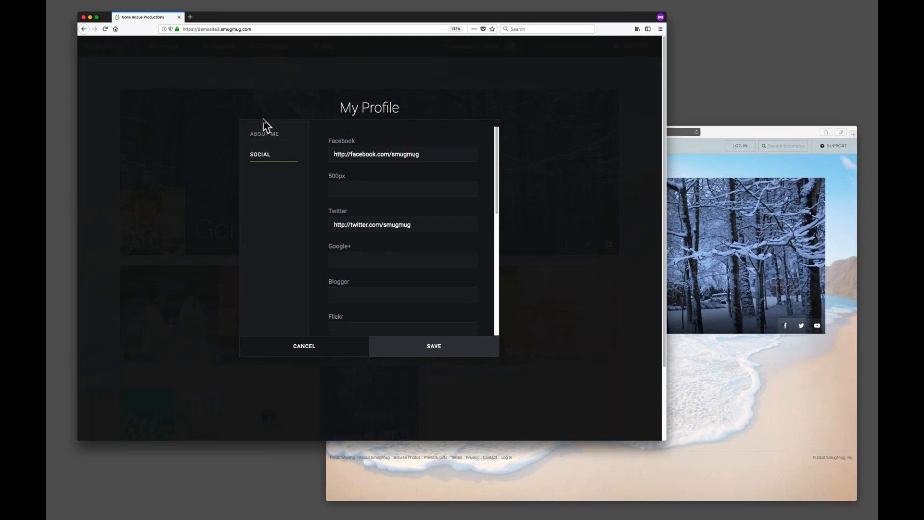
Return to About Me, scroll to the description, and cancel the My Profile dialog.
{"action": "left_click", "coordinate": [267, 137]}
{"action": "scroll", "coordinate": [414, 270], "scroll_direction": "down", "scroll_amount": 3}
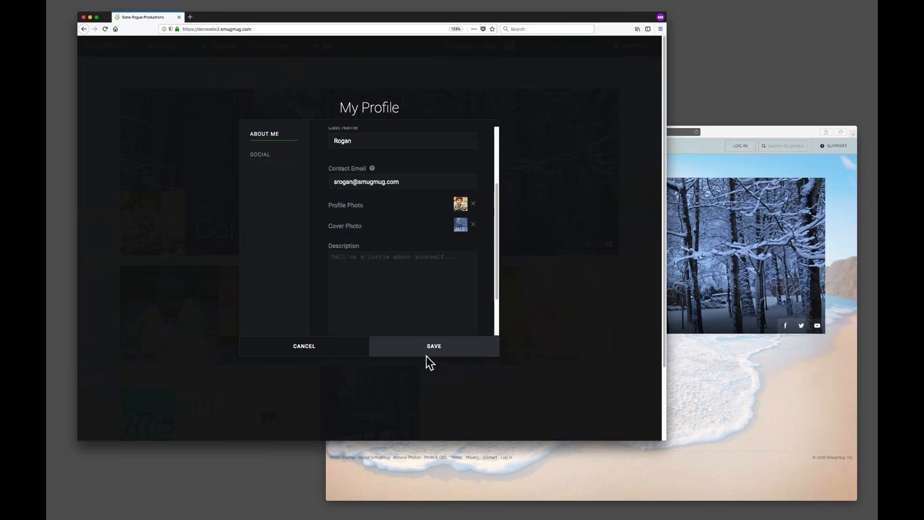
{"action": "left_click", "coordinate": [298, 347]}
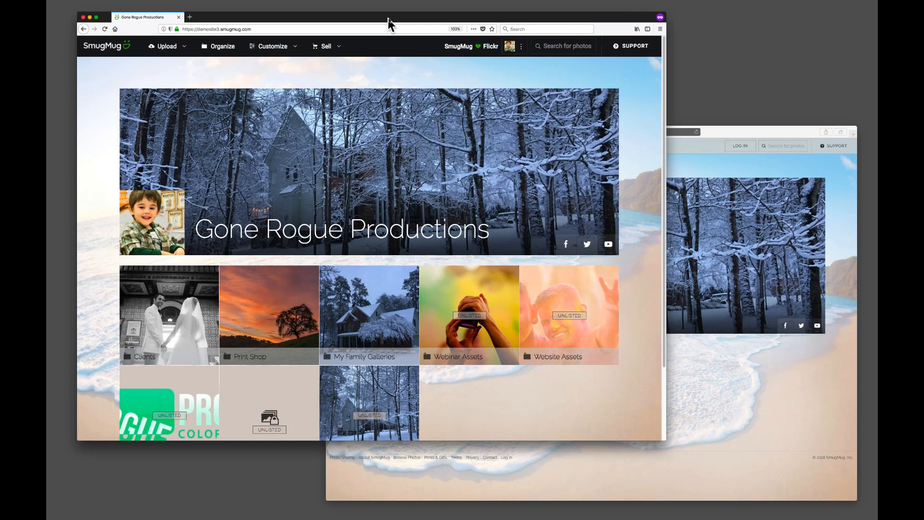
Open the Website Assets folder from the logged-in homepage.
{"action": "left_click_drag", "start_coordinate": [388, 18], "coordinate": [392, 18]}
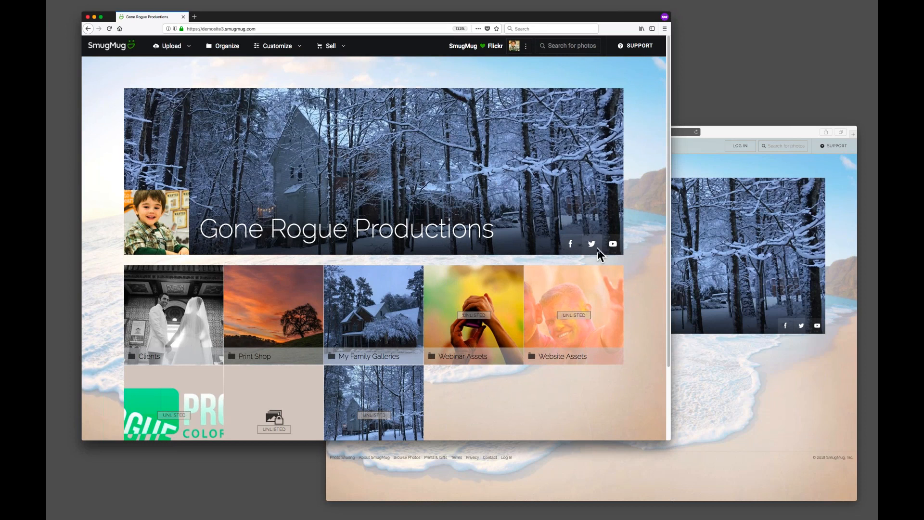
{"action": "scroll", "coordinate": [647, 240], "scroll_direction": "down", "scroll_amount": 3}
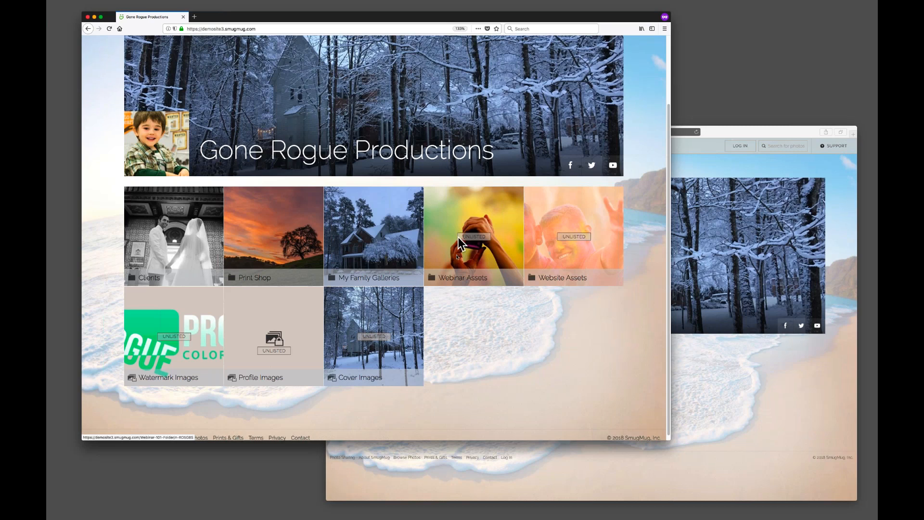
{"action": "left_click", "coordinate": [571, 239]}
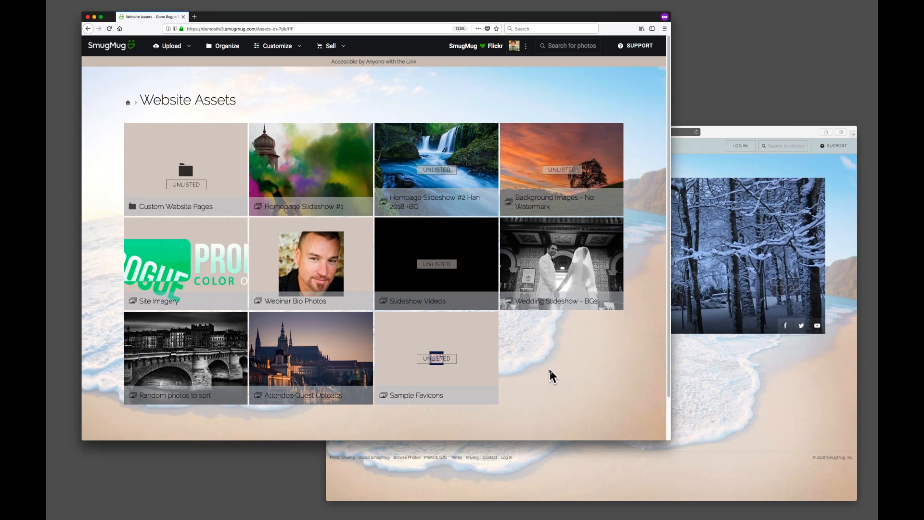
Open the Site Imagery gallery and go back to Website Assets.
{"action": "left_click", "coordinate": [179, 260]}
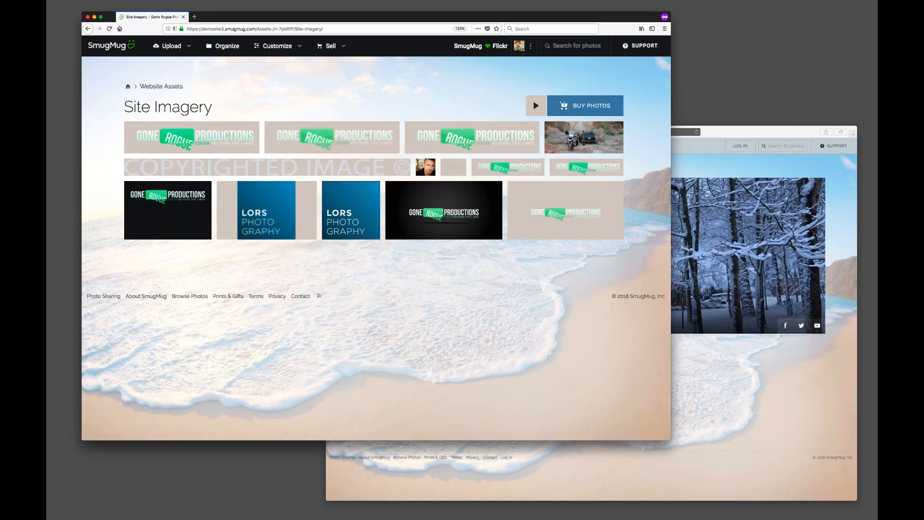
{"action": "key", "text": "super+Tab"}
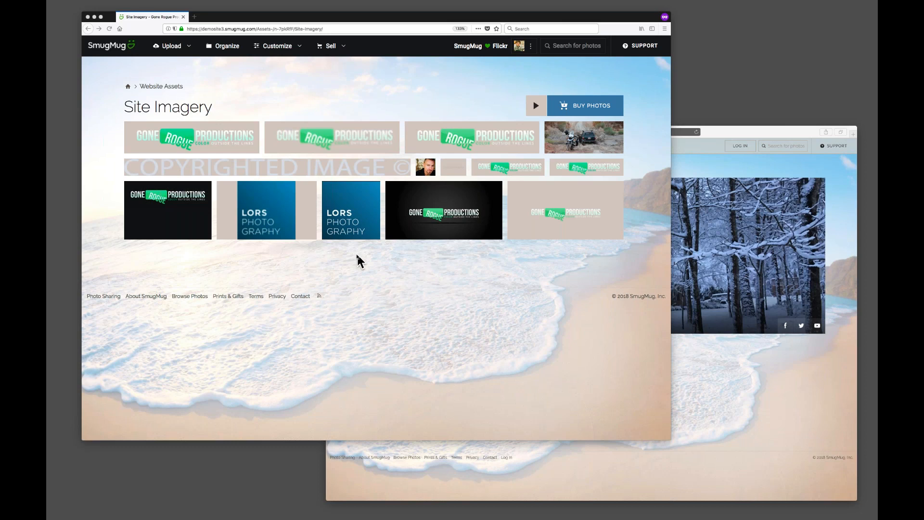
{"action": "left_click", "coordinate": [123, 111]}
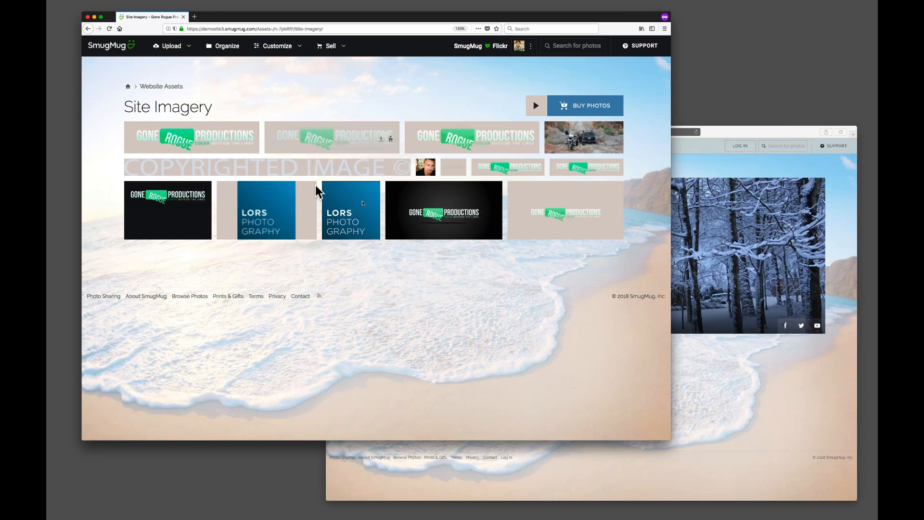
{"action": "left_click", "coordinate": [88, 28]}
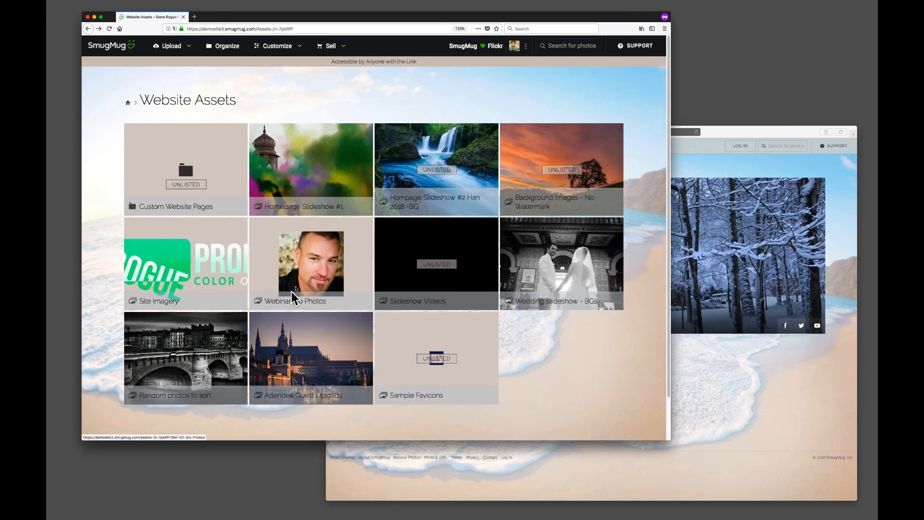
Browse the Webinar Bio Photos and Sample Favicons galleries, returning to Website Assets after each.
{"action": "left_click", "coordinate": [304, 271]}
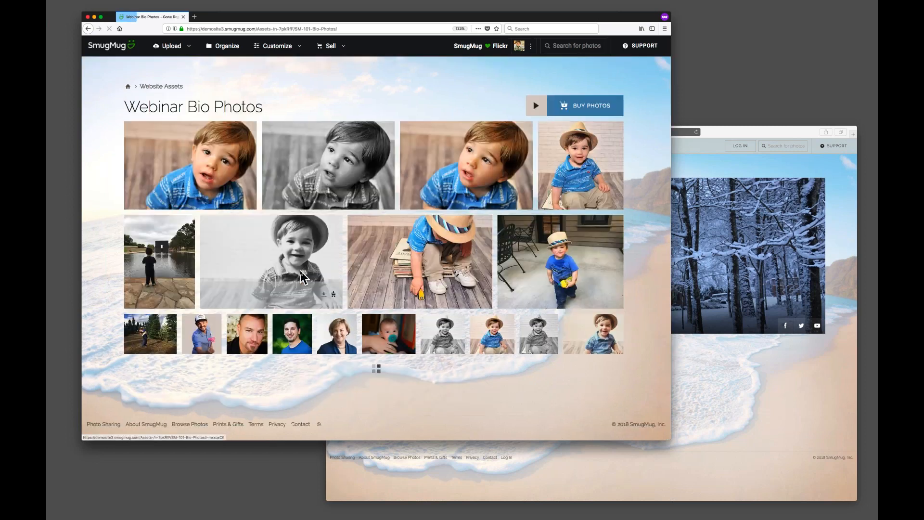
{"action": "scroll", "coordinate": [320, 240], "scroll_direction": "down", "scroll_amount": 5}
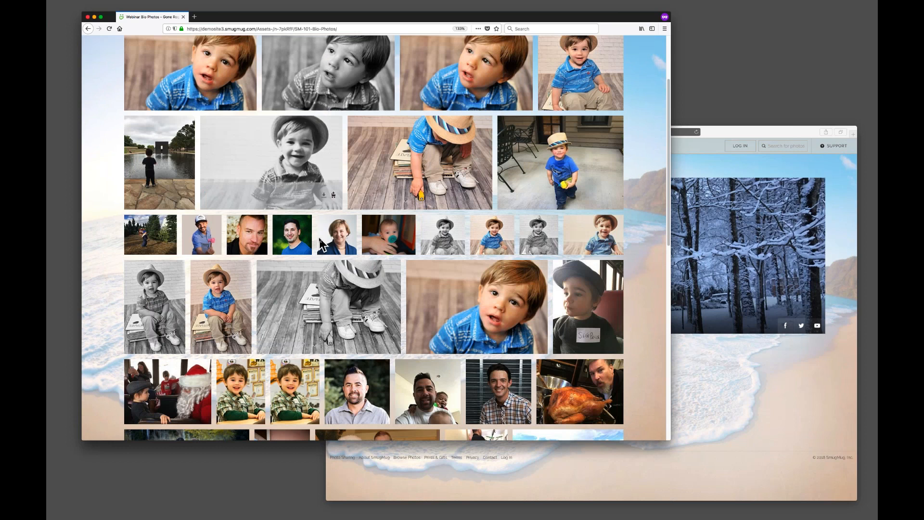
{"action": "scroll", "coordinate": [271, 326], "scroll_direction": "down", "scroll_amount": 2}
{"action": "scroll", "coordinate": [271, 326], "scroll_direction": "down", "scroll_amount": 12}
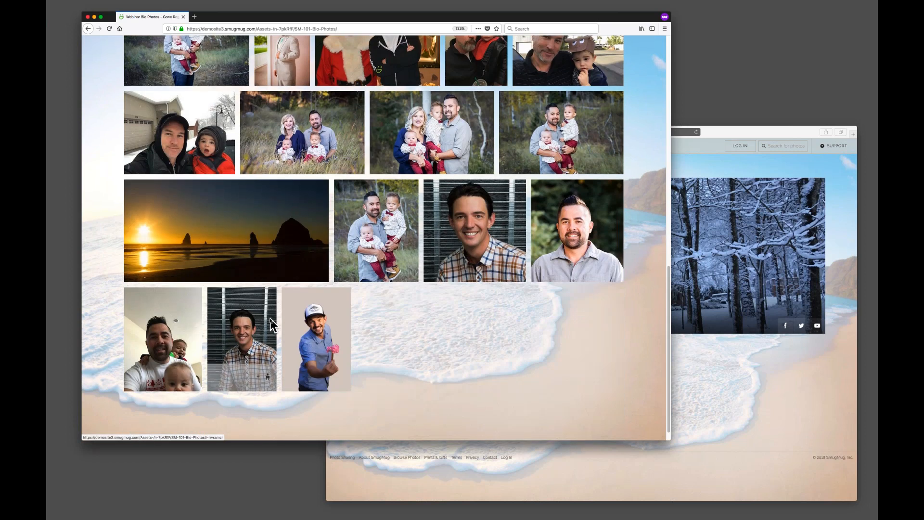
{"action": "left_click", "coordinate": [89, 29]}
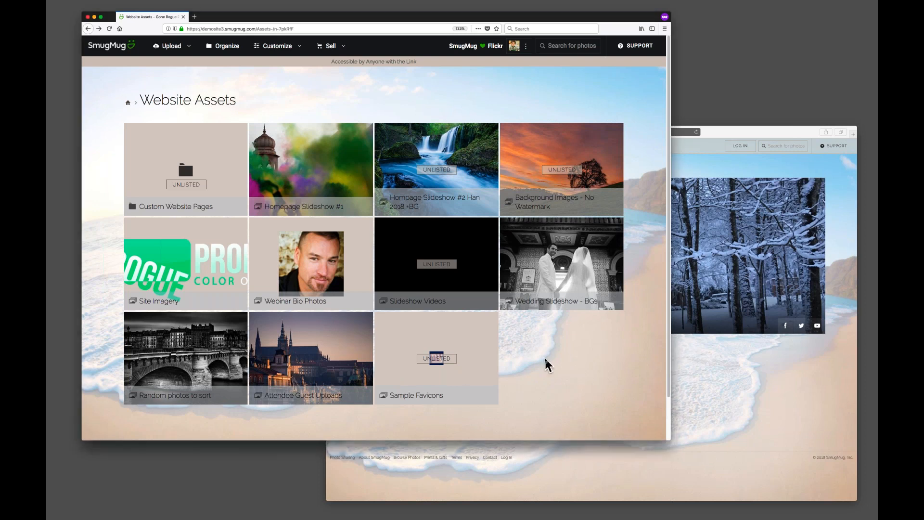
{"action": "left_click", "coordinate": [439, 361]}
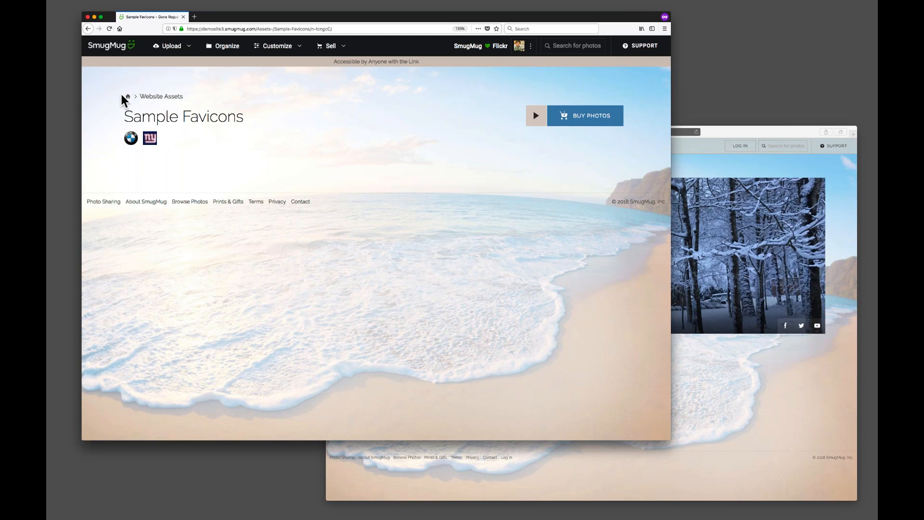
{"action": "left_click", "coordinate": [88, 29]}
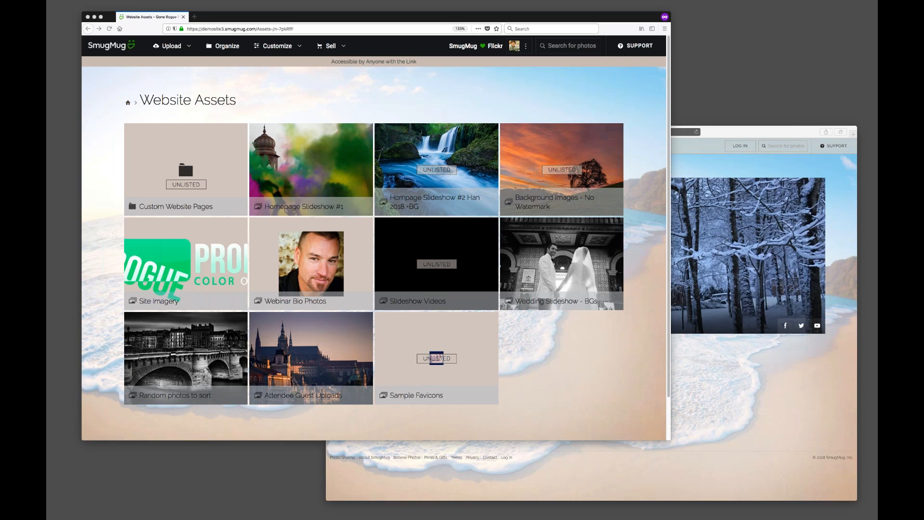
Open the favicon sample image in its own window, resize and reposition it, then close it.
{"action": "left_click_drag", "start_coordinate": [46, 72], "coordinate": [287, 55]}
{"action": "left_click_drag", "start_coordinate": [396, 143], "coordinate": [699, 320]}
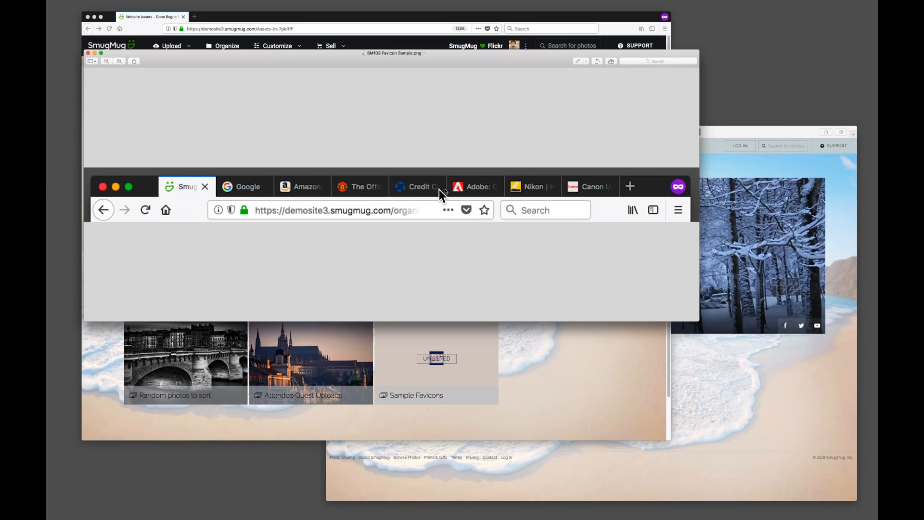
{"action": "left_click_drag", "start_coordinate": [698, 51], "coordinate": [266, 180]}
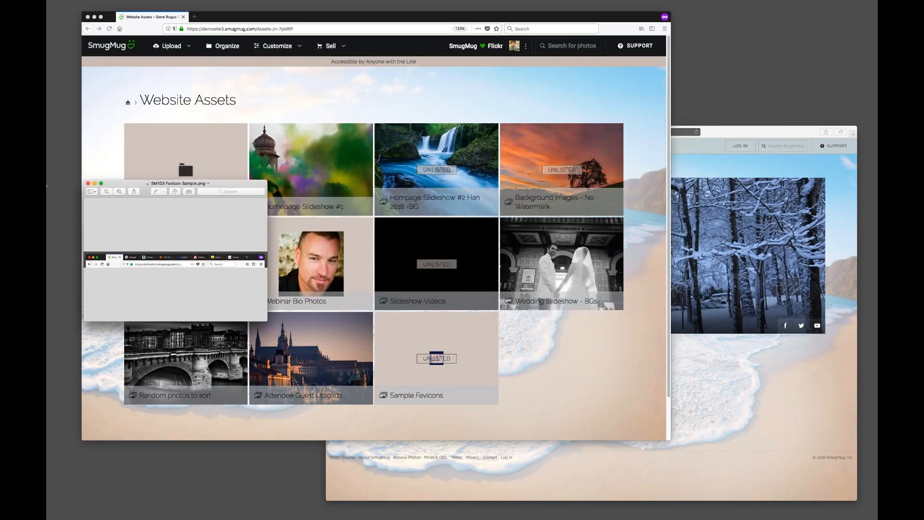
{"action": "left_click", "coordinate": [88, 183]}
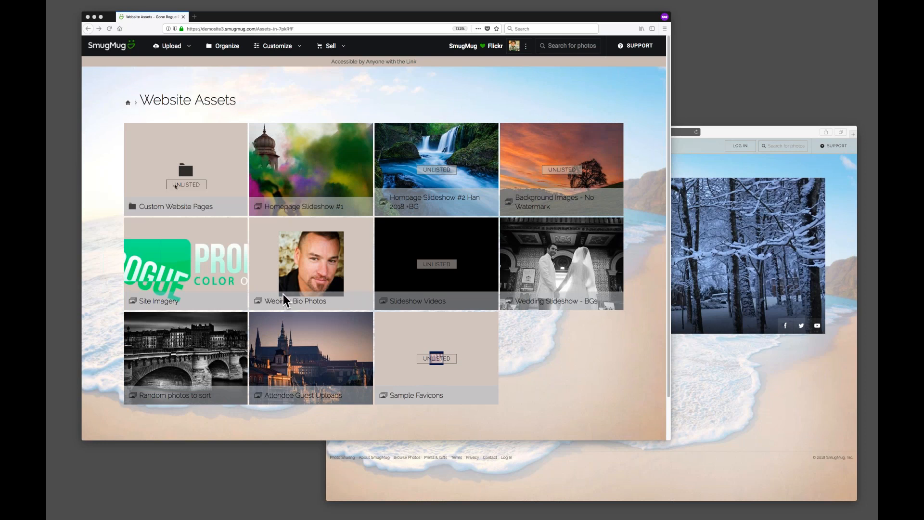
Go to the homepage, open the Webinar Assets folder, go back, and reopen Website Assets.
{"action": "left_click", "coordinate": [128, 103]}
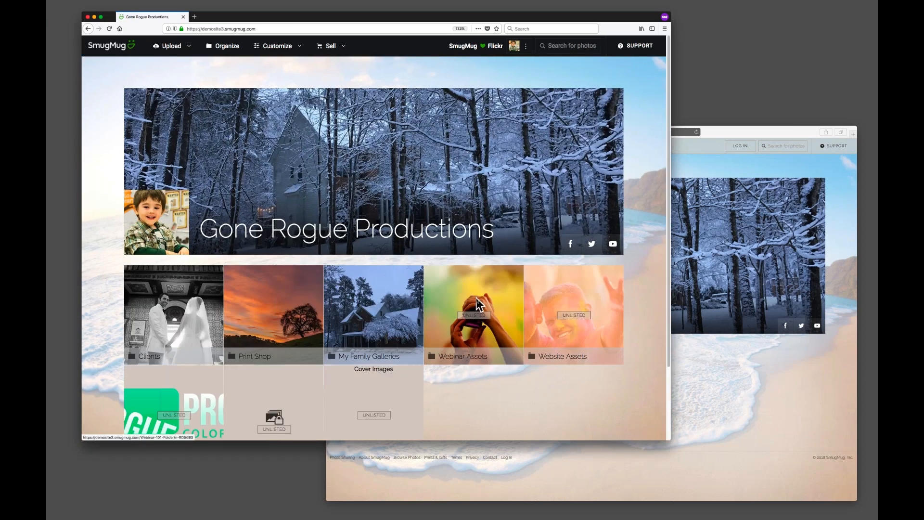
{"action": "left_click", "coordinate": [477, 306]}
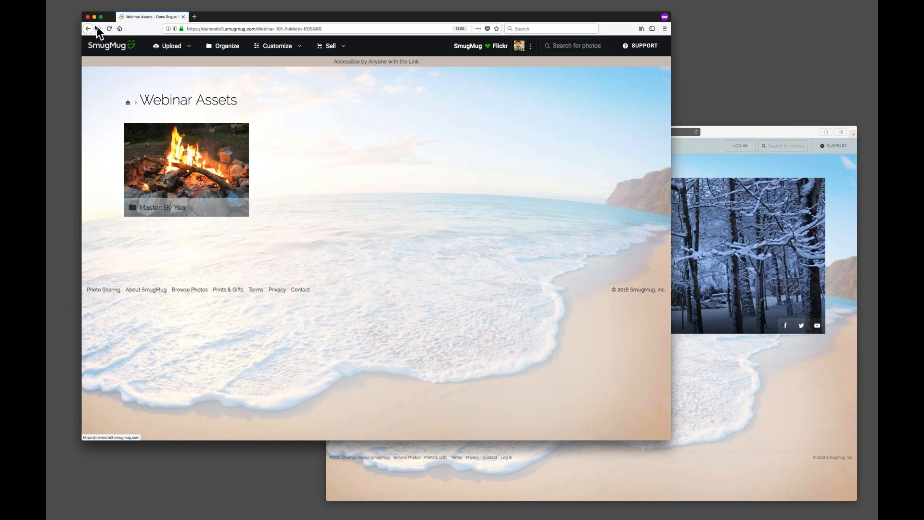
{"action": "left_click", "coordinate": [88, 29]}
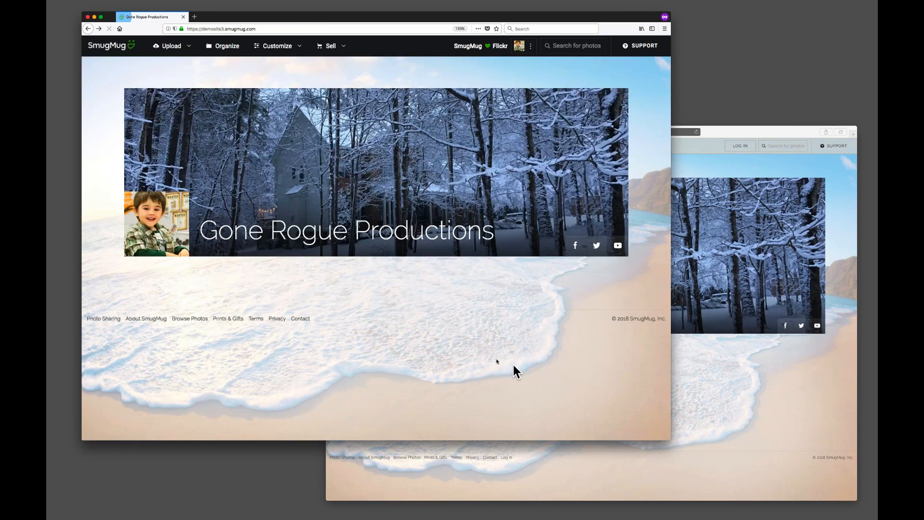
{"action": "left_click", "coordinate": [570, 318]}
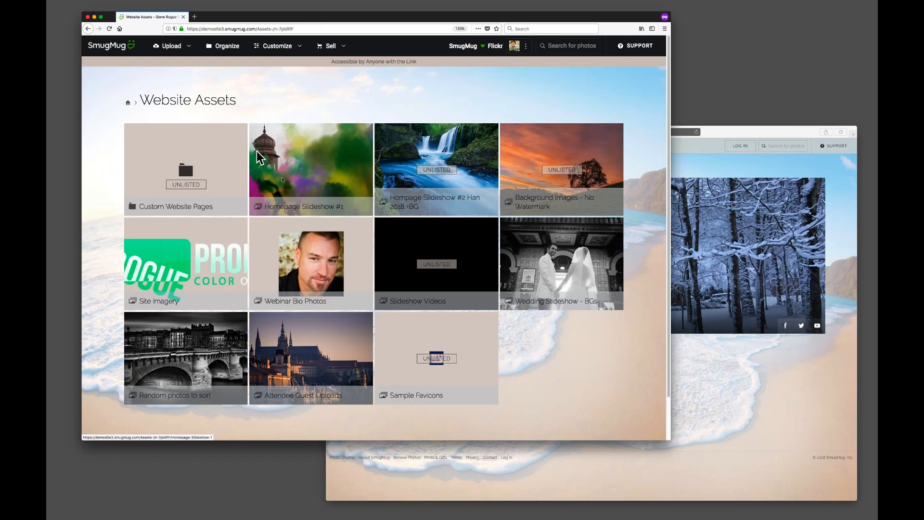
Browse the Homepage Slideshow #1 gallery and go back to Website Assets.
{"action": "left_click", "coordinate": [306, 176]}
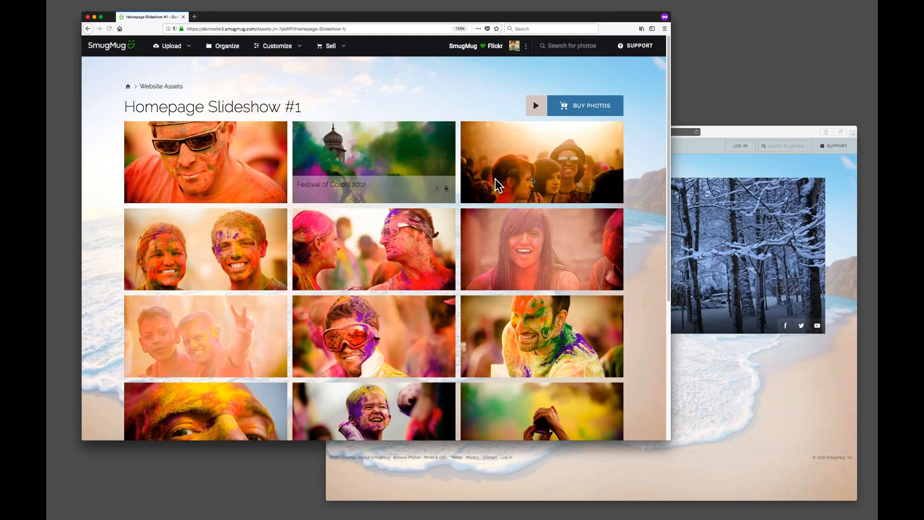
{"action": "scroll", "coordinate": [645, 212], "scroll_direction": "down", "scroll_amount": 5}
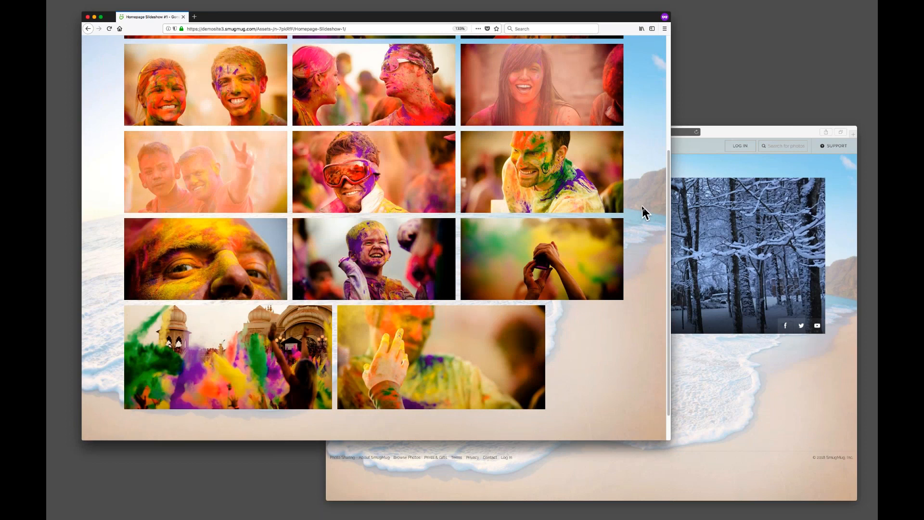
{"action": "scroll", "coordinate": [638, 206], "scroll_direction": "up", "scroll_amount": 5}
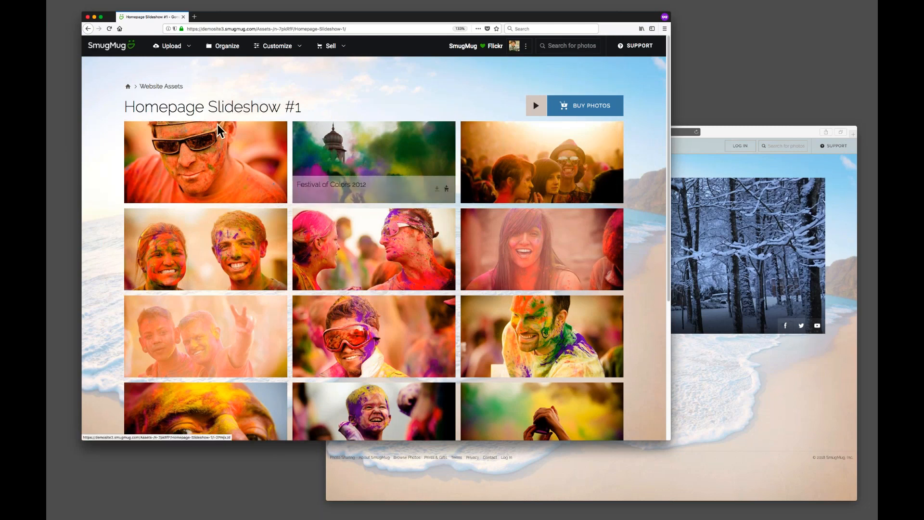
{"action": "left_click", "coordinate": [88, 29]}
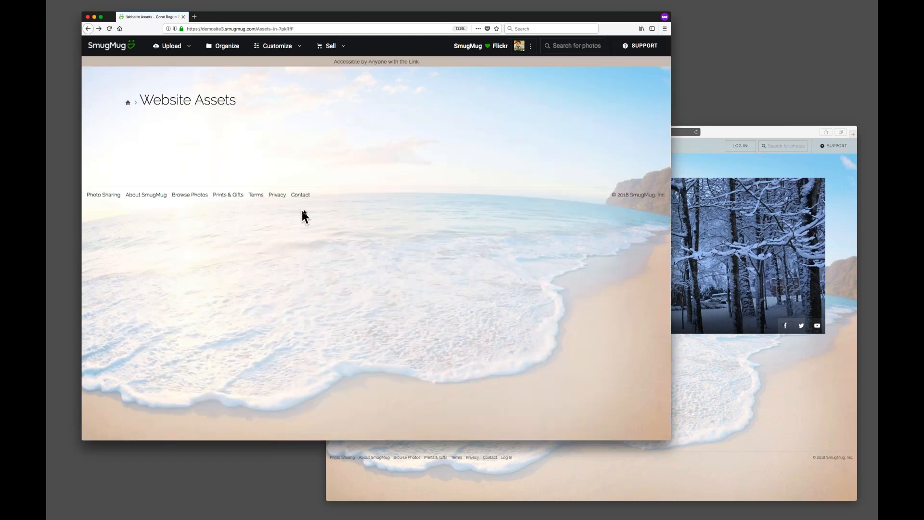
In the logged-out window, browse My Family Galleries, the Family Folder, and My First Gallery.
{"action": "left_click", "coordinate": [775, 365]}
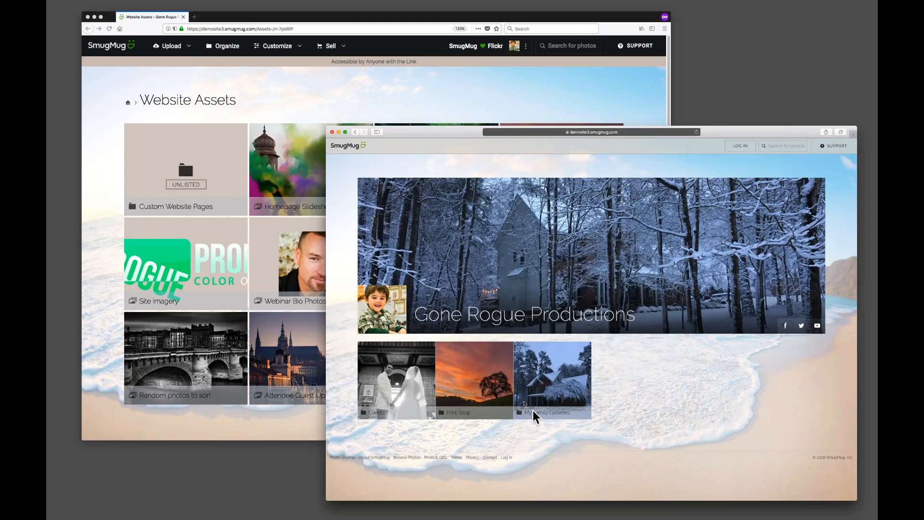
{"action": "left_click", "coordinate": [554, 407]}
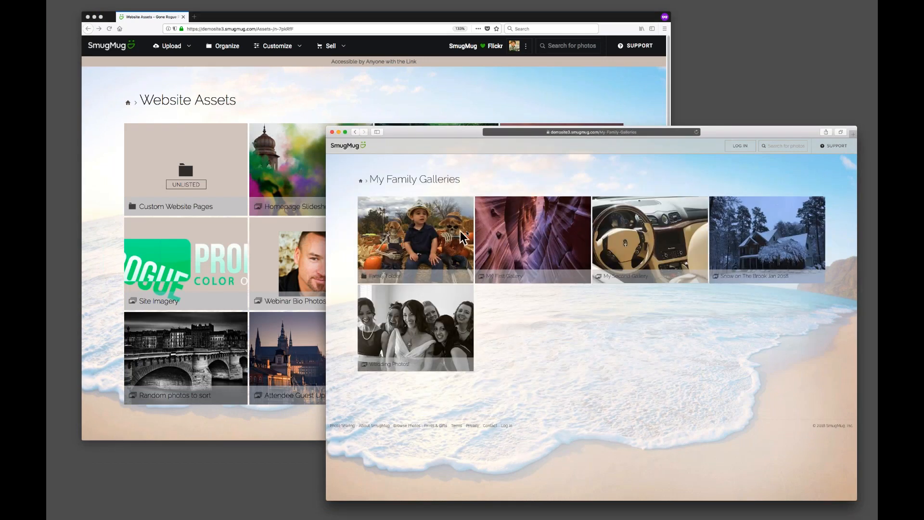
{"action": "left_click", "coordinate": [420, 236]}
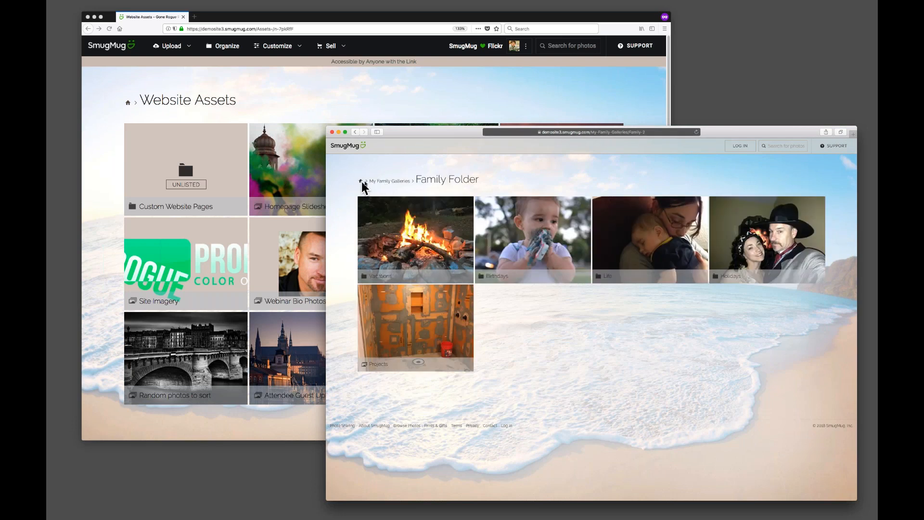
{"action": "left_click", "coordinate": [355, 132]}
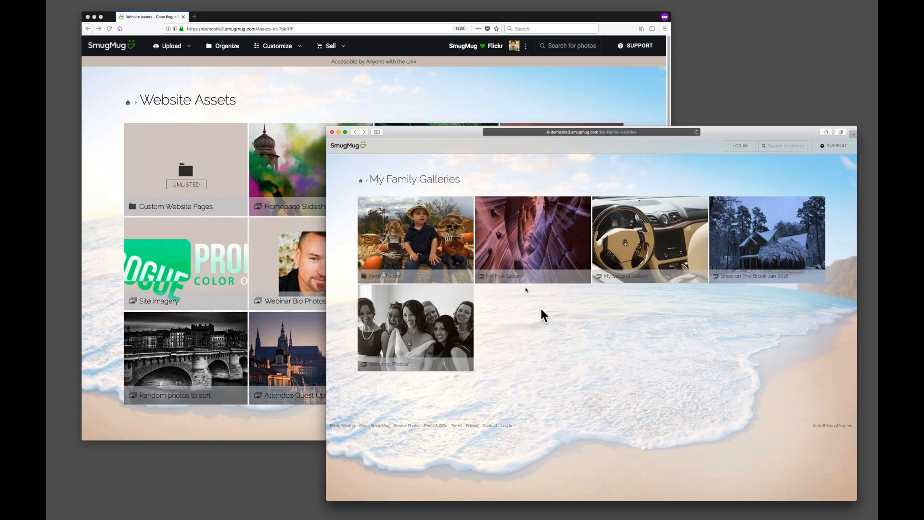
{"action": "left_click", "coordinate": [518, 242]}
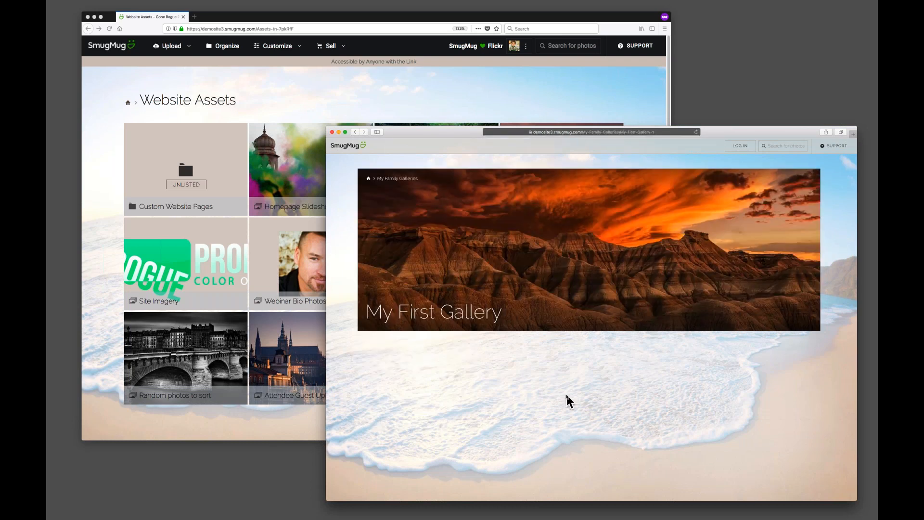
Open a photo from My First Gallery in the visitor window, reposition that window, and close the photo.
{"action": "left_click", "coordinate": [383, 382]}
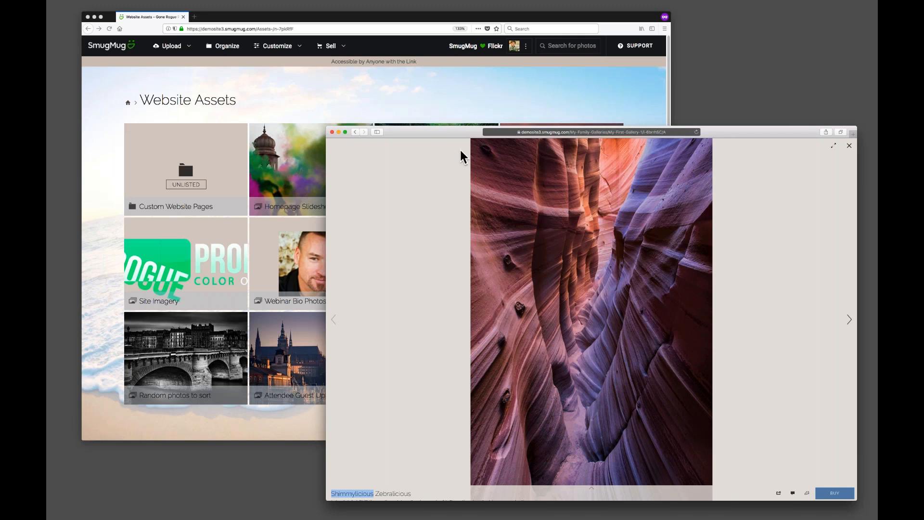
{"action": "left_click_drag", "start_coordinate": [435, 131], "coordinate": [315, 107]}
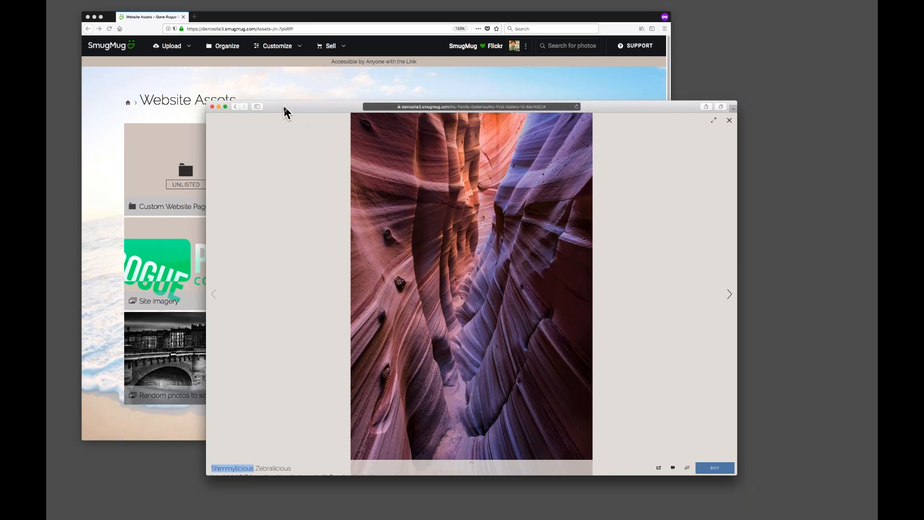
{"action": "left_click_drag", "start_coordinate": [283, 112], "coordinate": [326, 126]}
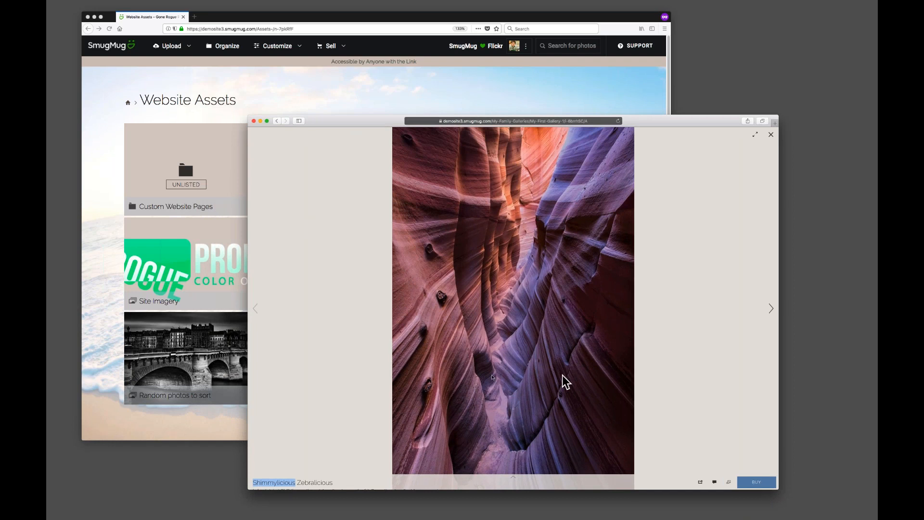
{"action": "left_click_drag", "start_coordinate": [335, 126], "coordinate": [373, 132]}
{"action": "key", "text": "Escape"}
Open the Hompage Slideshow #2 Han 2018 +BG gallery in the logged-in window and scroll through its photos.
{"action": "left_click", "coordinate": [343, 95]}
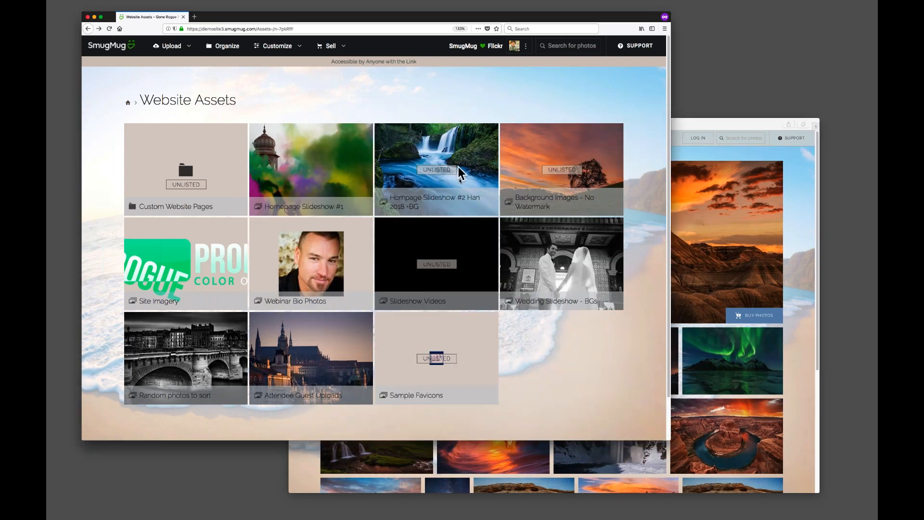
{"action": "left_click", "coordinate": [431, 191]}
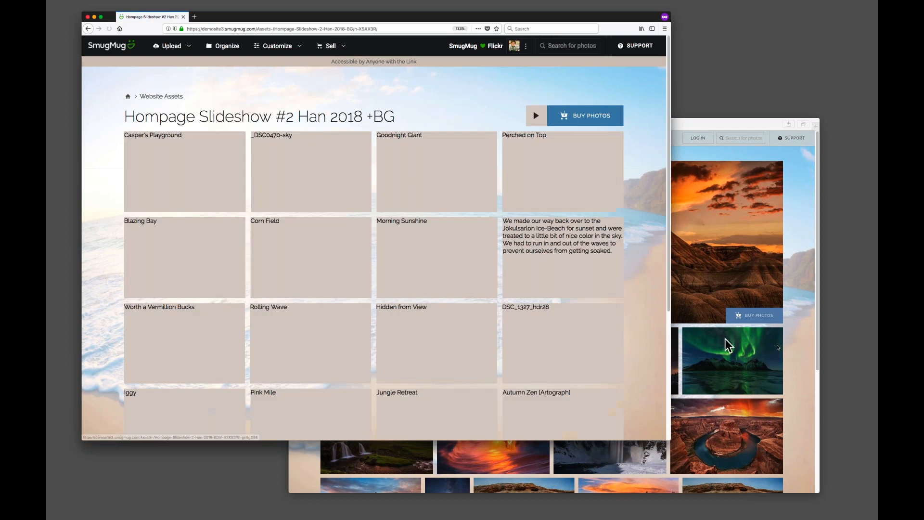
{"action": "left_click", "coordinate": [808, 363]}
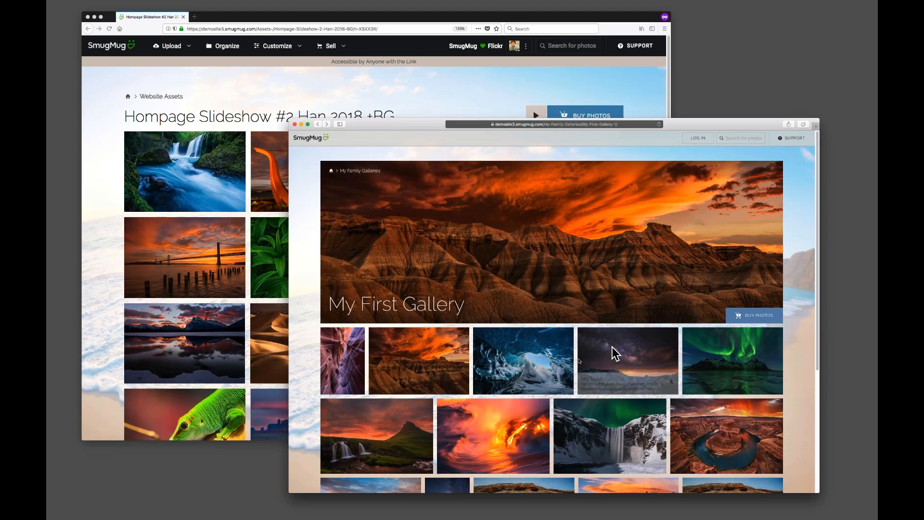
{"action": "left_click", "coordinate": [94, 331]}
{"action": "scroll", "coordinate": [631, 181], "scroll_direction": "down", "scroll_amount": 5}
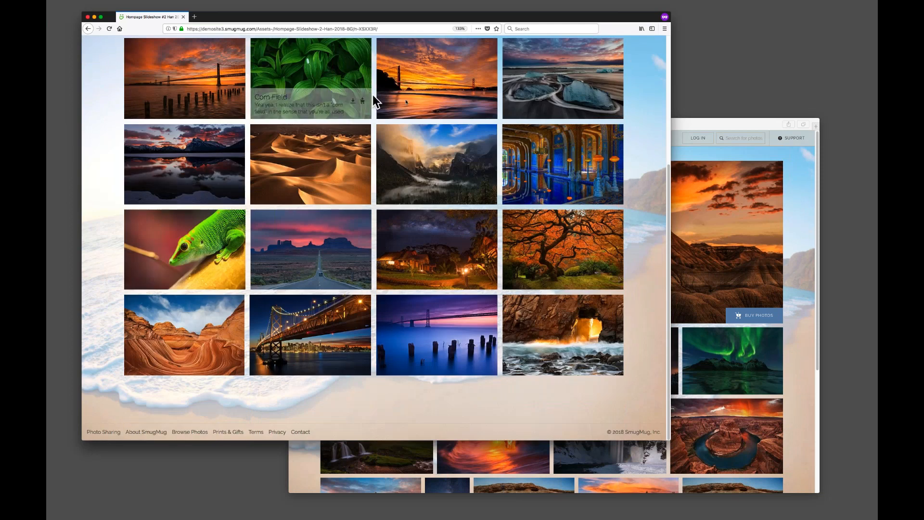
{"action": "scroll", "coordinate": [647, 267], "scroll_direction": "up", "scroll_amount": 5}
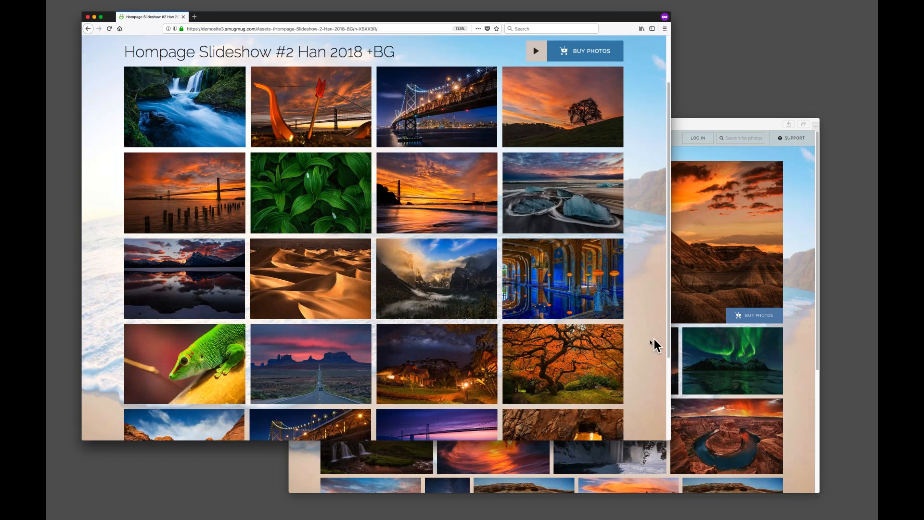
{"action": "scroll", "coordinate": [644, 347], "scroll_direction": "down", "scroll_amount": 3}
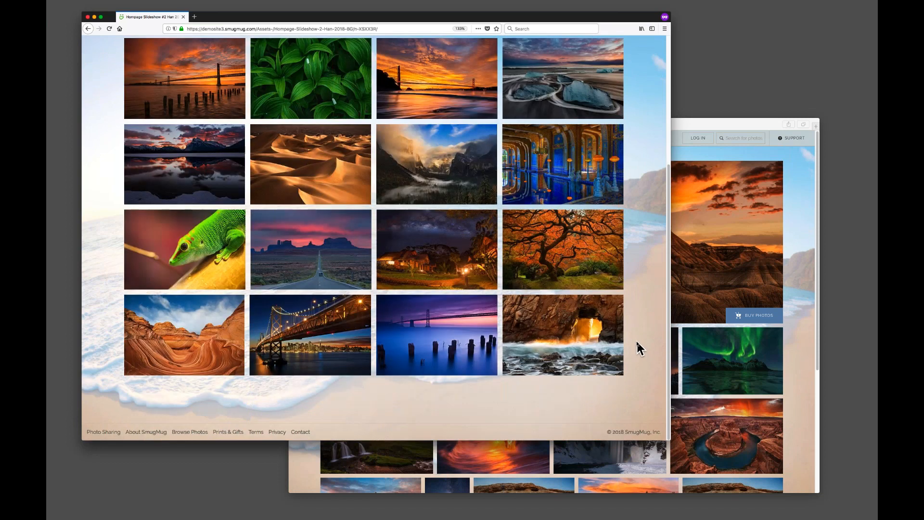
{"action": "scroll", "coordinate": [636, 340], "scroll_direction": "up", "scroll_amount": 5}
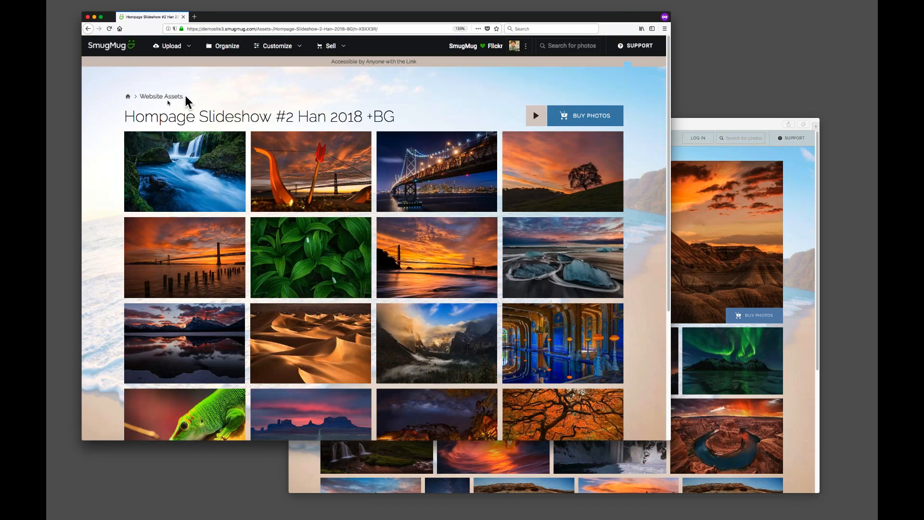
Return to the homepage, reposition the logged-in browser window, and reset its zoom level.
{"action": "left_click", "coordinate": [131, 97]}
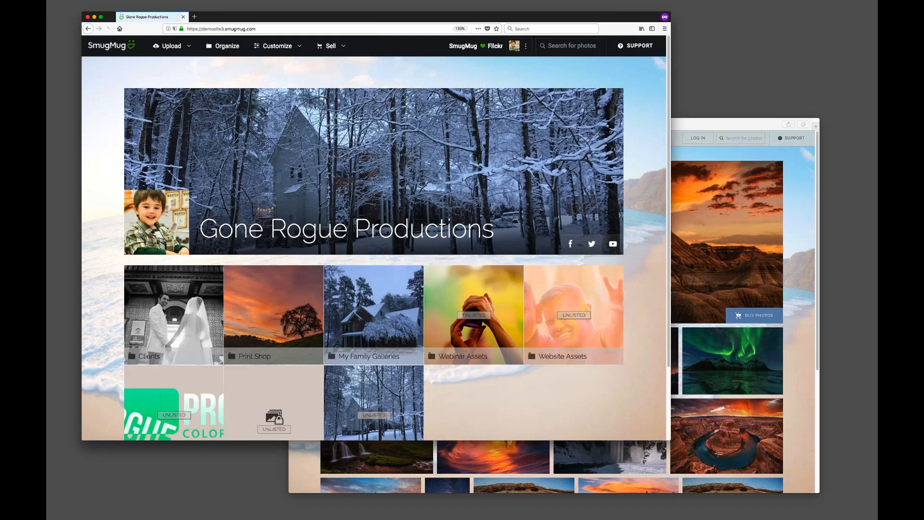
{"action": "left_click_drag", "start_coordinate": [707, 124], "coordinate": [728, 134]}
{"action": "left_click_drag", "start_coordinate": [509, 16], "coordinate": [525, 13]}
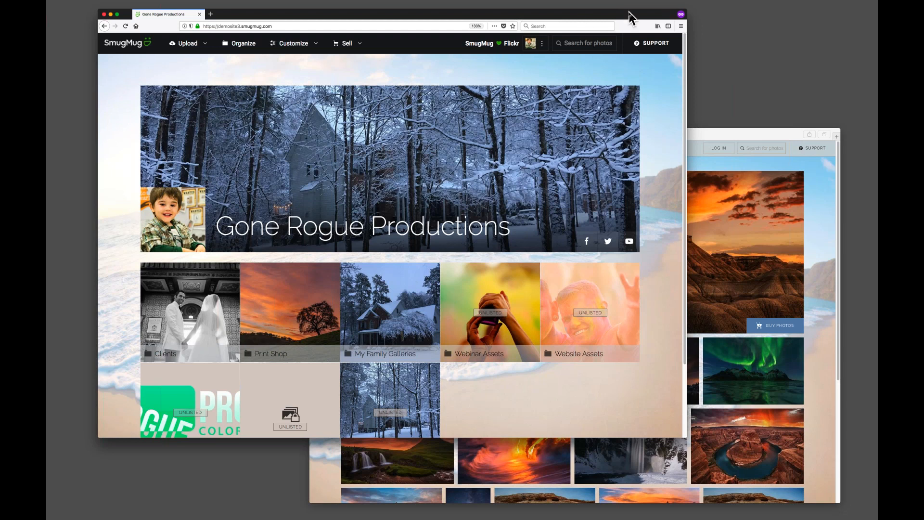
{"action": "left_click_drag", "start_coordinate": [629, 17], "coordinate": [626, 13]}
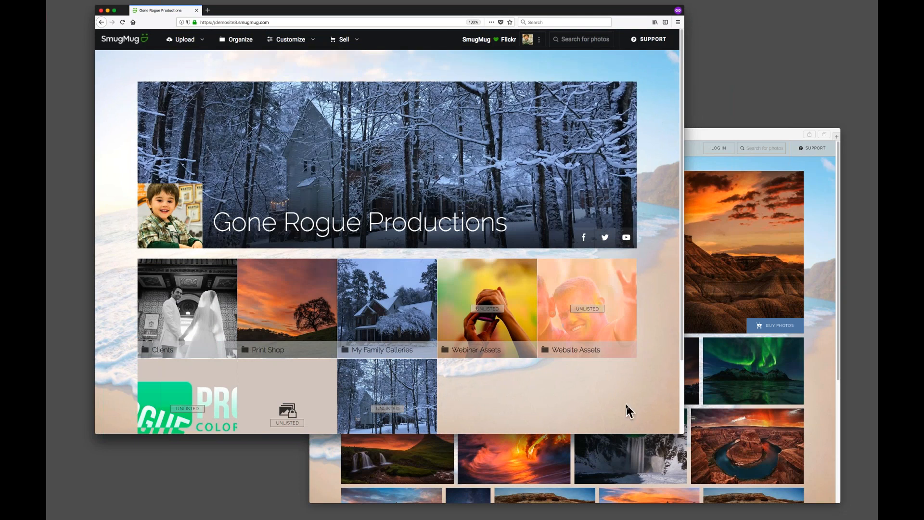
{"action": "key", "text": "super+0"}
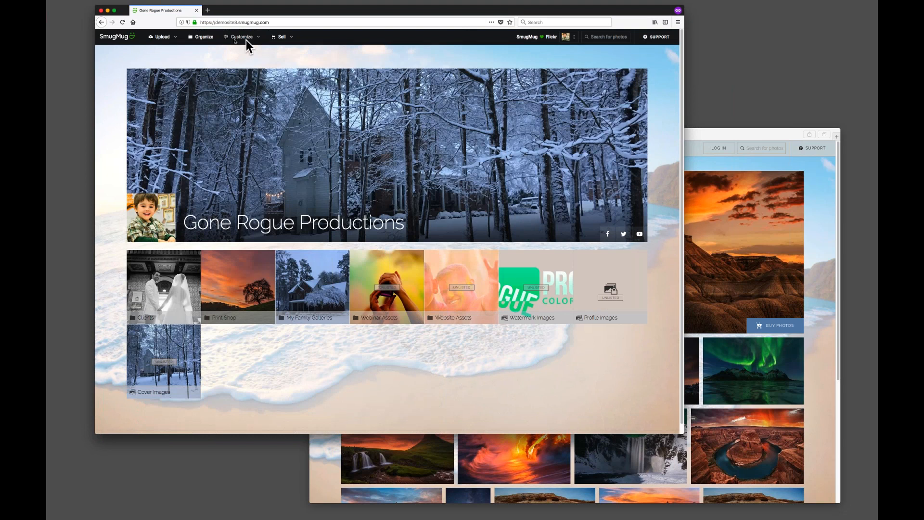
Open Content and Design customization and move the editing panel from one side of the page to the other and back.
{"action": "left_click", "coordinate": [239, 38]}
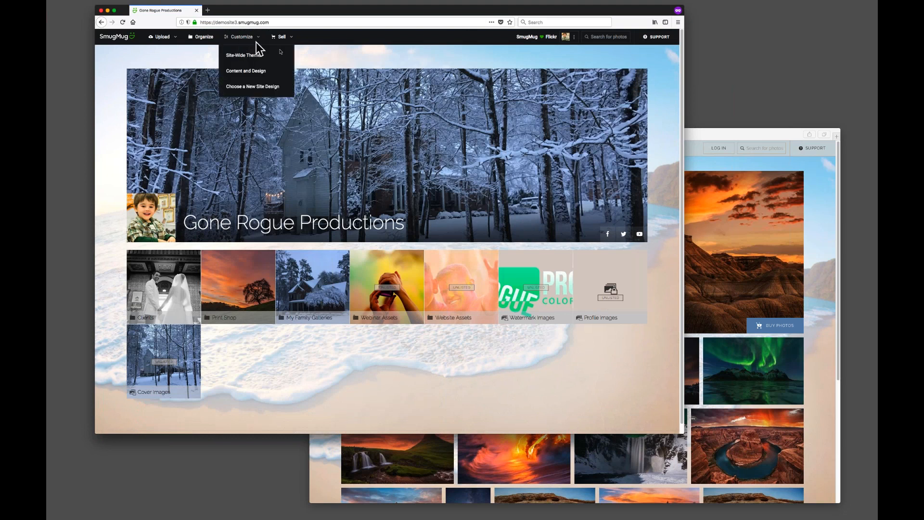
{"action": "left_click", "coordinate": [256, 71]}
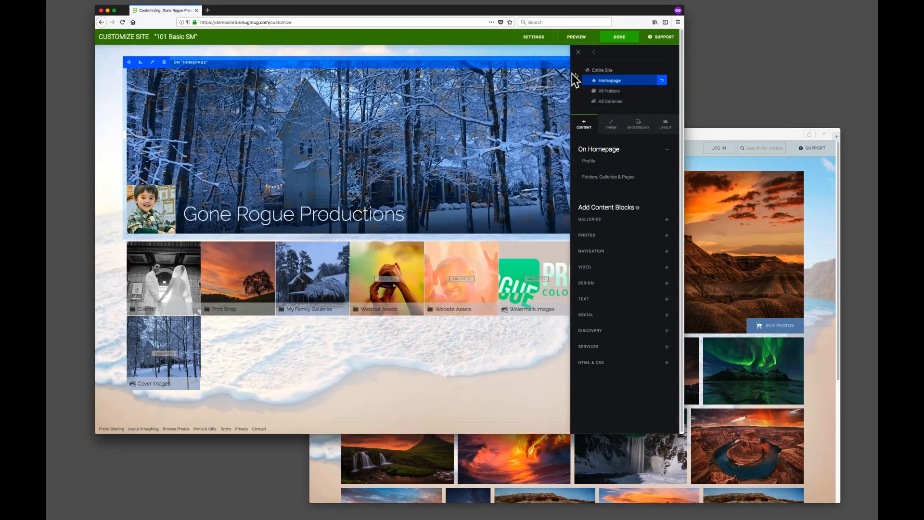
{"action": "left_click", "coordinate": [596, 54]}
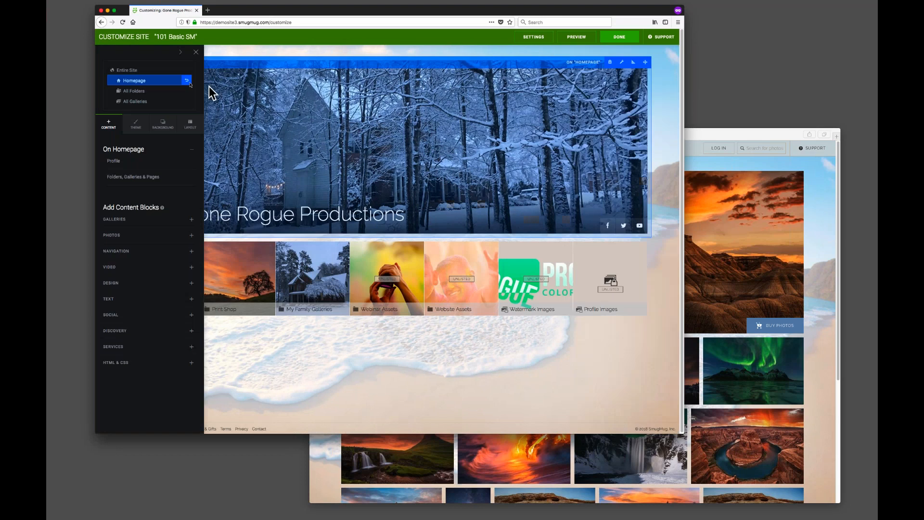
{"action": "left_click", "coordinate": [181, 53]}
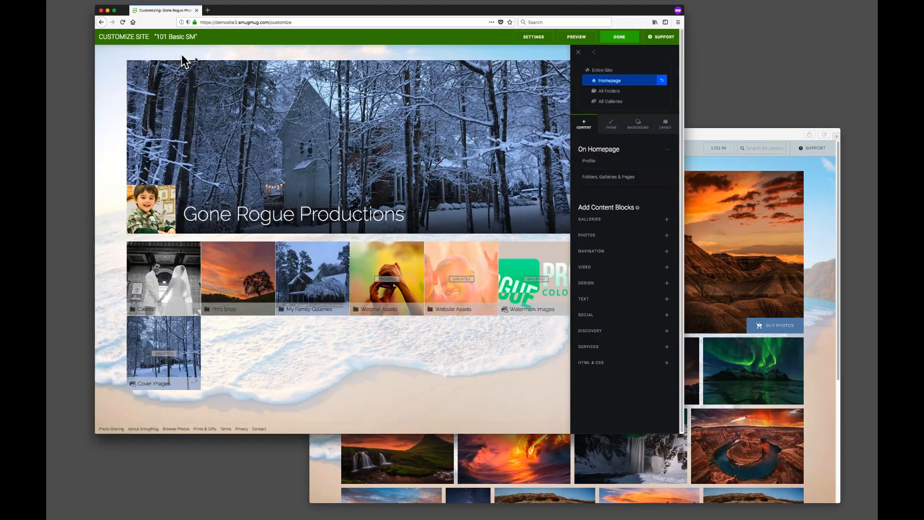
{"action": "left_click", "coordinate": [595, 55]}
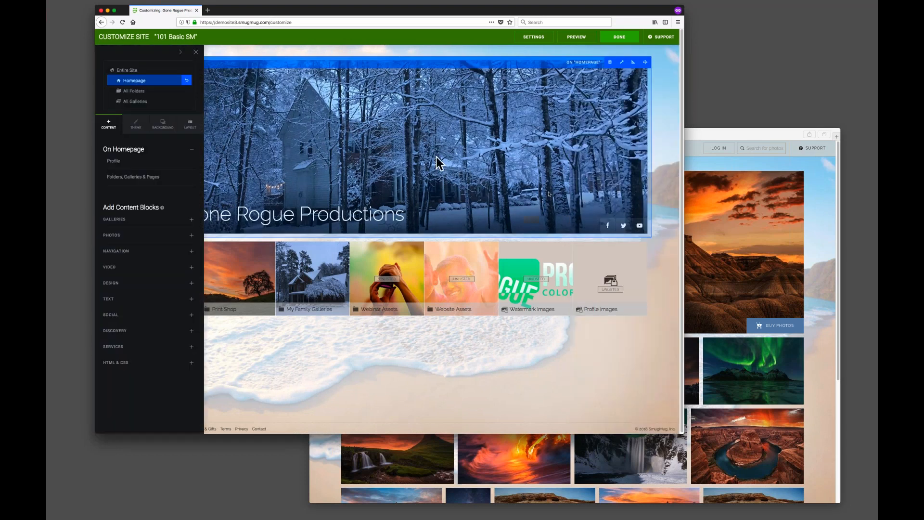
{"action": "left_click", "coordinate": [180, 52]}
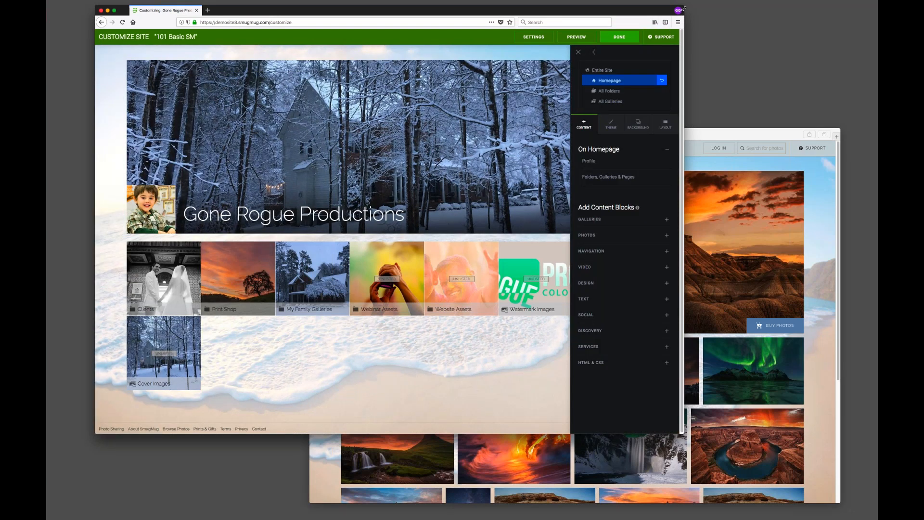
Open the design settings and turn the SmugMug Header off.
{"action": "left_click_drag", "start_coordinate": [684, 7], "coordinate": [796, 20]}
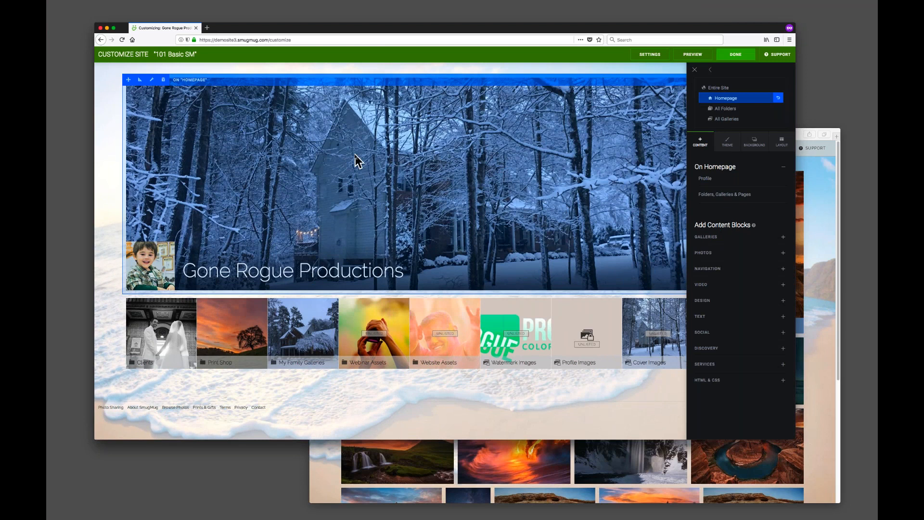
{"action": "key", "text": "super+plus"}
{"action": "key", "text": "super+plus"}
{"action": "key", "text": "super+plus"}
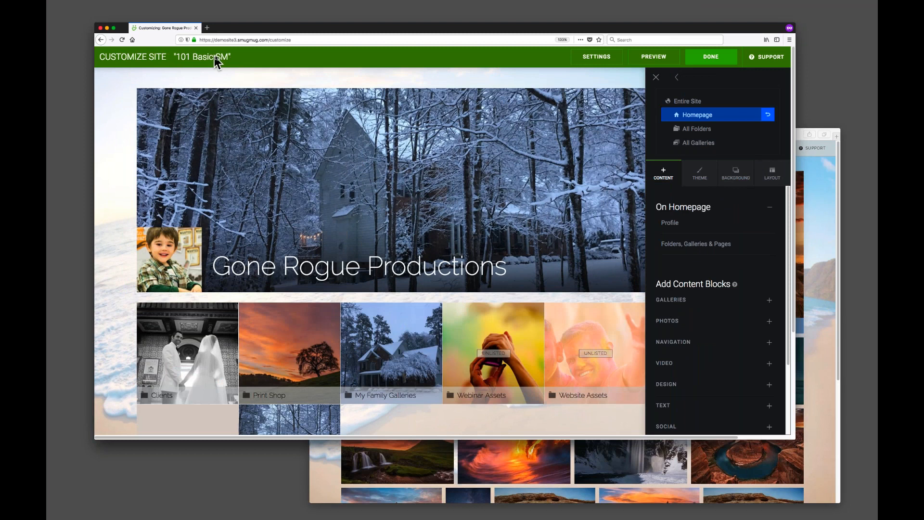
{"action": "left_click", "coordinate": [596, 58]}
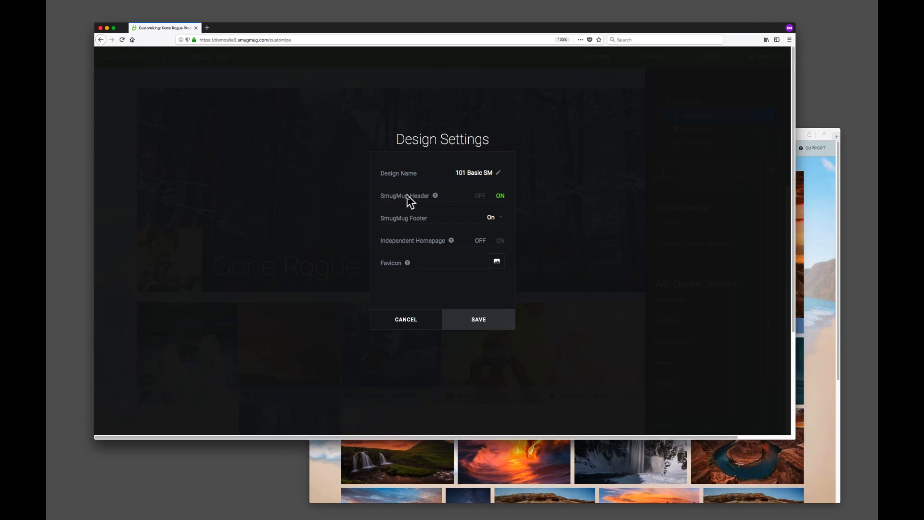
{"action": "left_click", "coordinate": [829, 233]}
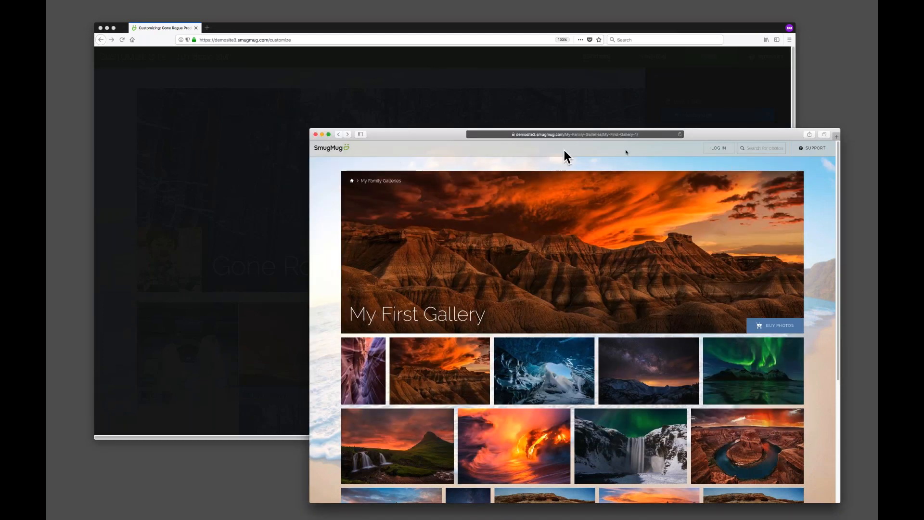
{"action": "left_click", "coordinate": [701, 102]}
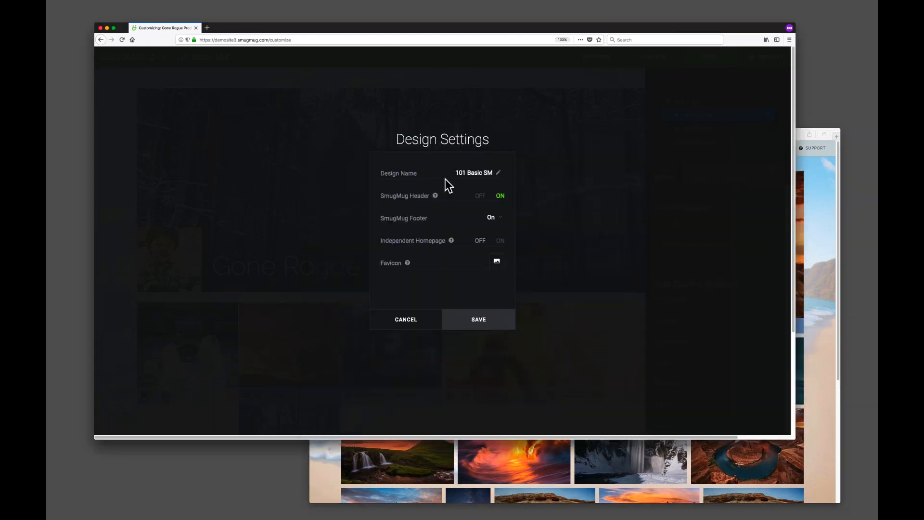
{"action": "left_click", "coordinate": [480, 196]}
Check the footer in the visitor window and set the SmugMug Footer to Mini.
{"action": "left_click", "coordinate": [806, 306]}
{"action": "scroll", "coordinate": [790, 270], "scroll_direction": "down", "scroll_amount": 5}
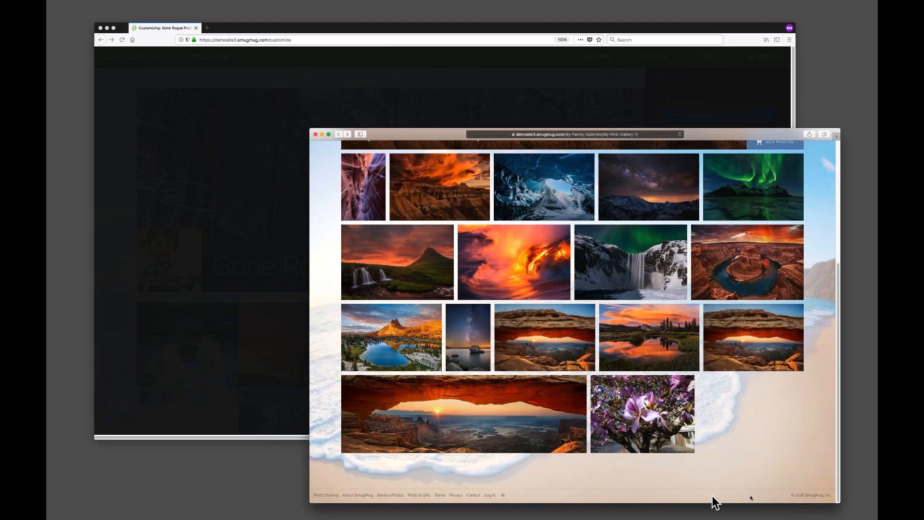
{"action": "left_click", "coordinate": [268, 303]}
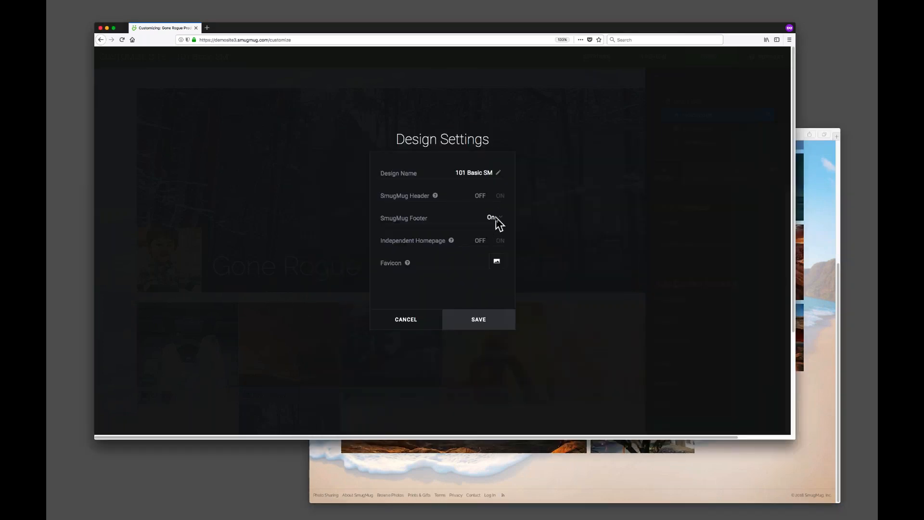
{"action": "left_click", "coordinate": [497, 221]}
{"action": "left_click", "coordinate": [485, 221]}
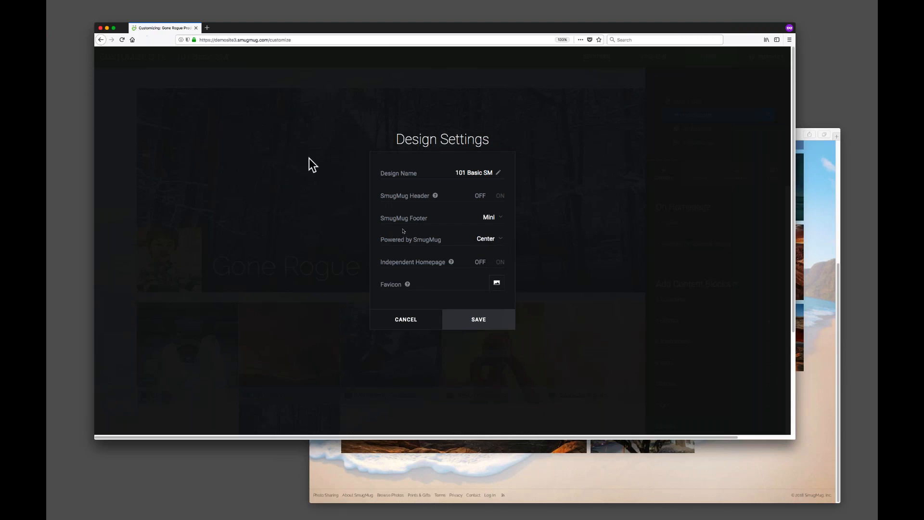
{"action": "left_click", "coordinate": [497, 284]}
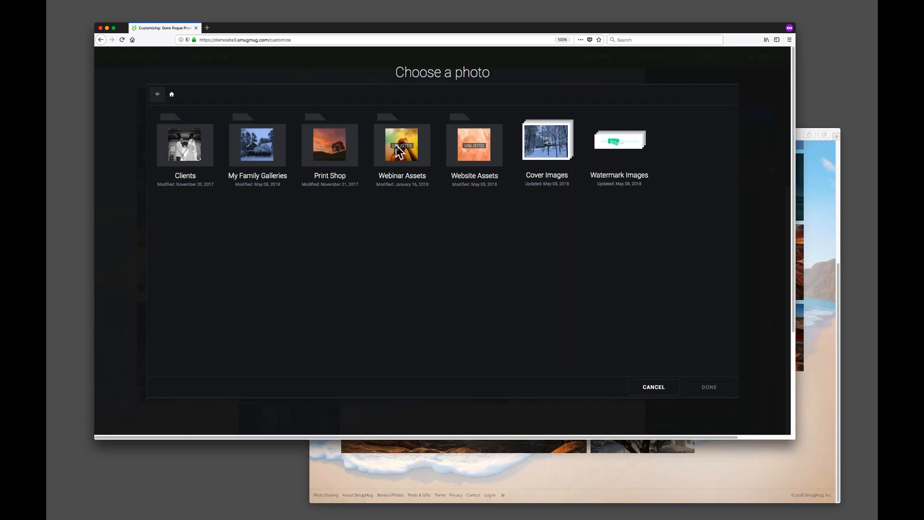
{"action": "left_click", "coordinate": [477, 145]}
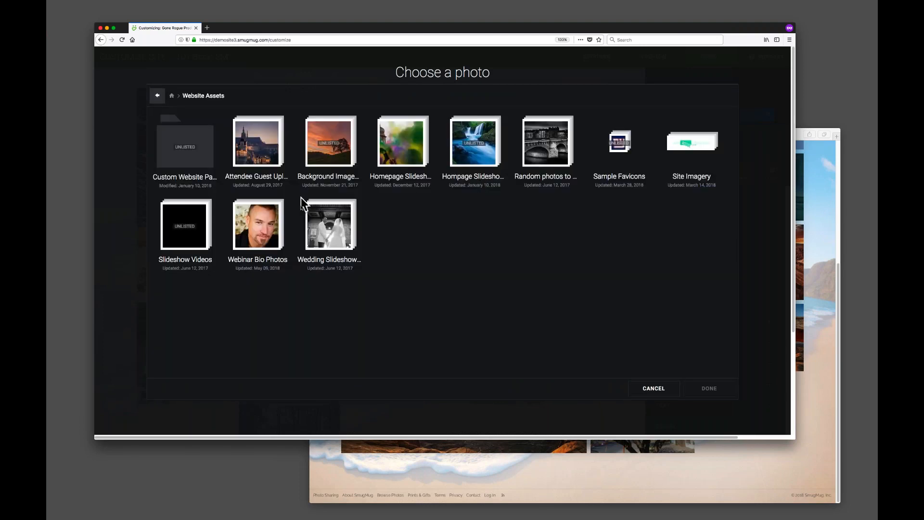
{"action": "left_click", "coordinate": [644, 390]}
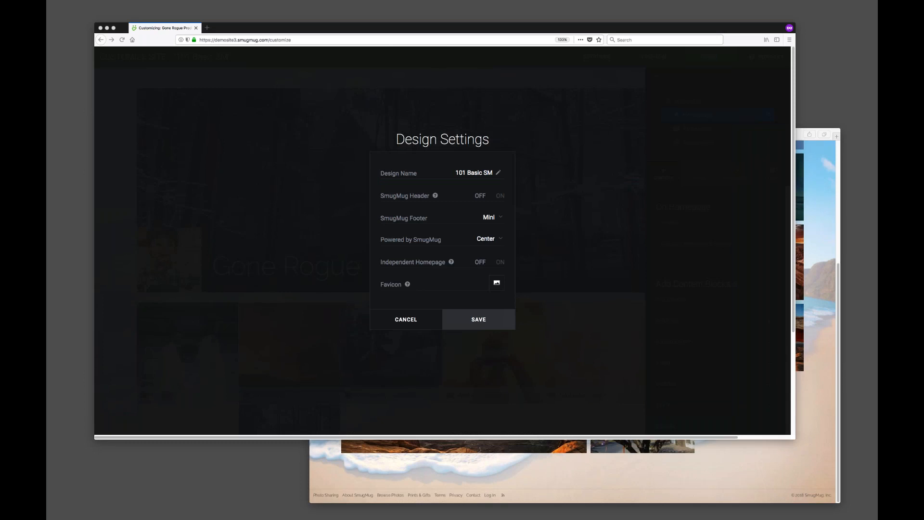
{"action": "left_click", "coordinate": [432, 264]}
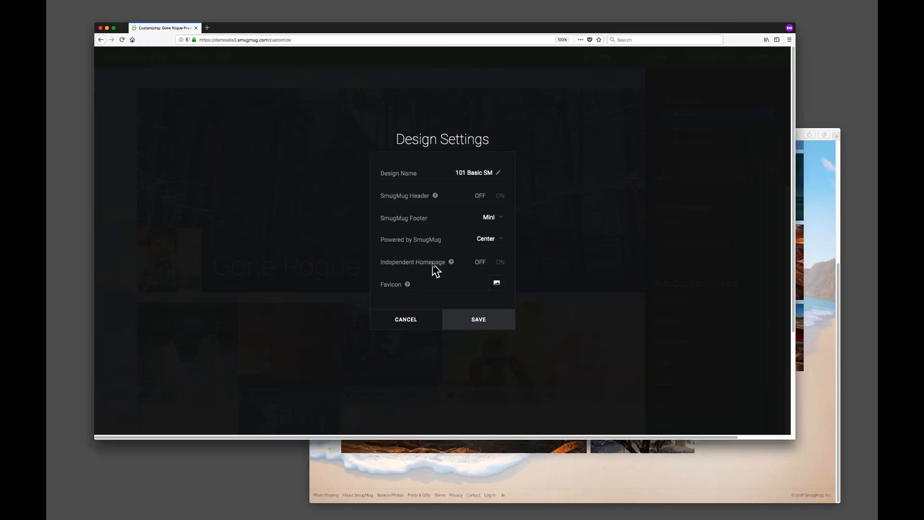
Set the site favicon to a photo from Website Assets > Webinar Bio Photos and save the design settings.
{"action": "left_click", "coordinate": [496, 284]}
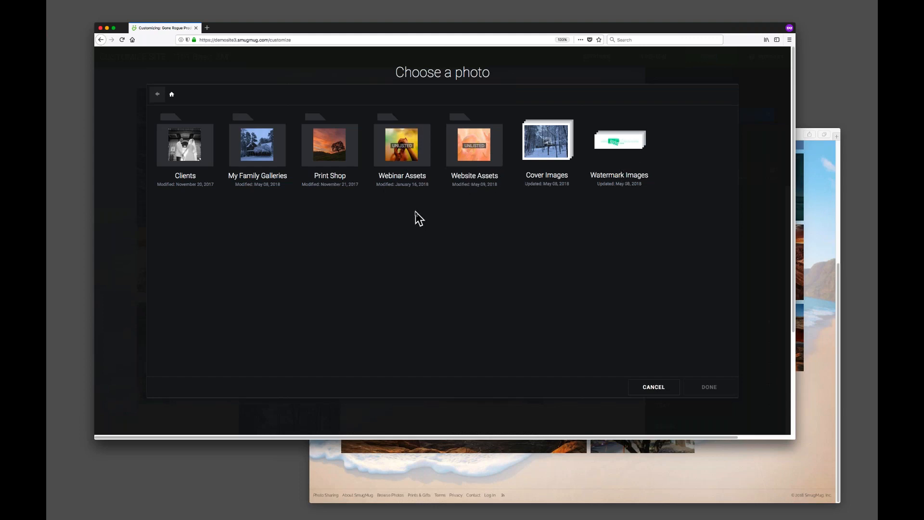
{"action": "left_click", "coordinate": [476, 145]}
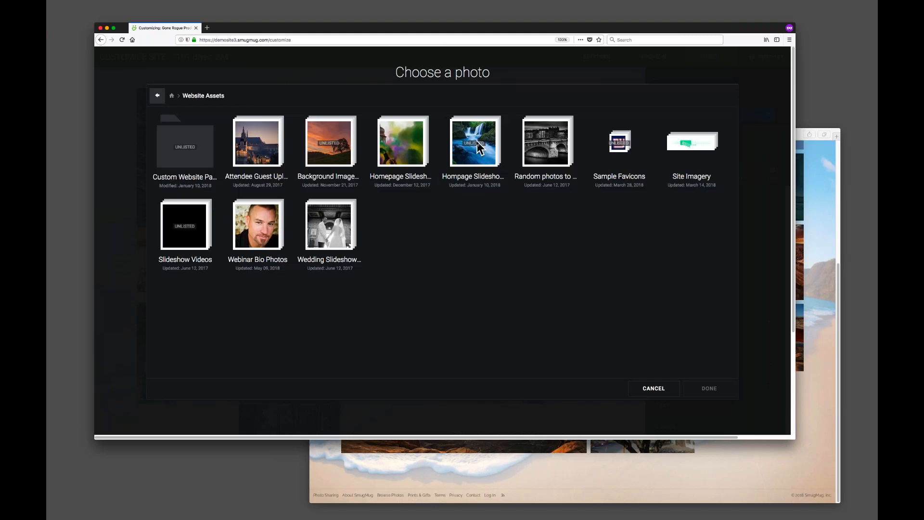
{"action": "left_click", "coordinate": [254, 223]}
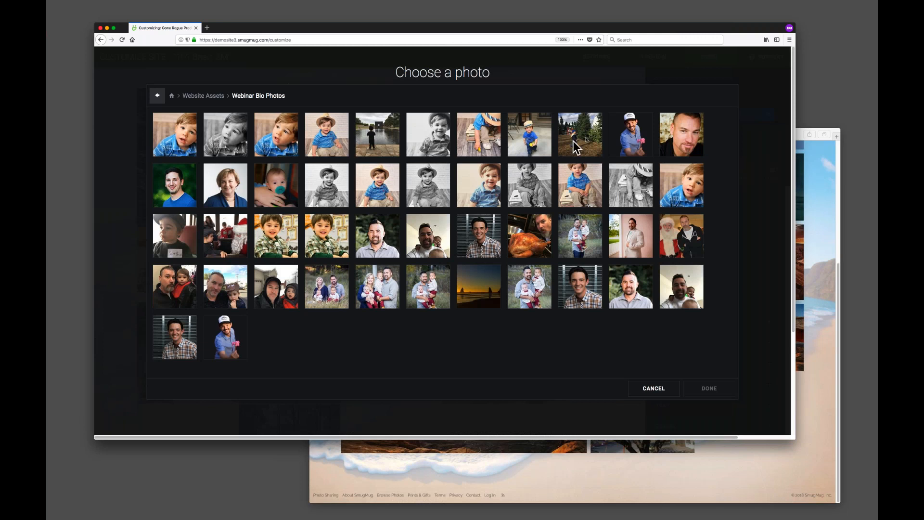
{"action": "left_click", "coordinate": [632, 146]}
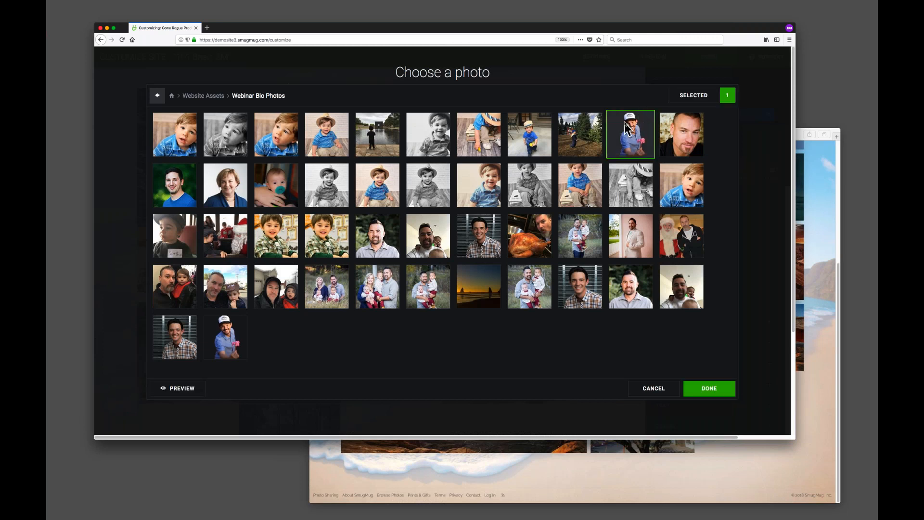
{"action": "left_click", "coordinate": [711, 389]}
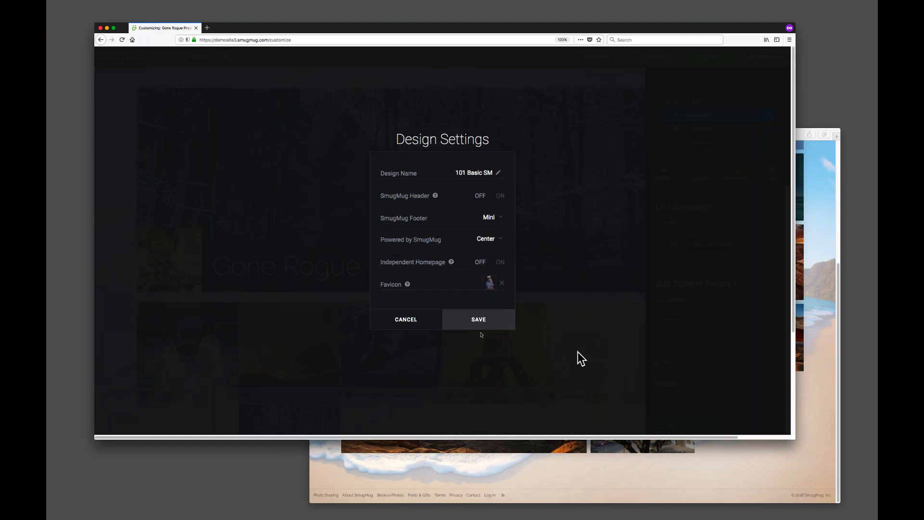
{"action": "left_click", "coordinate": [479, 320]}
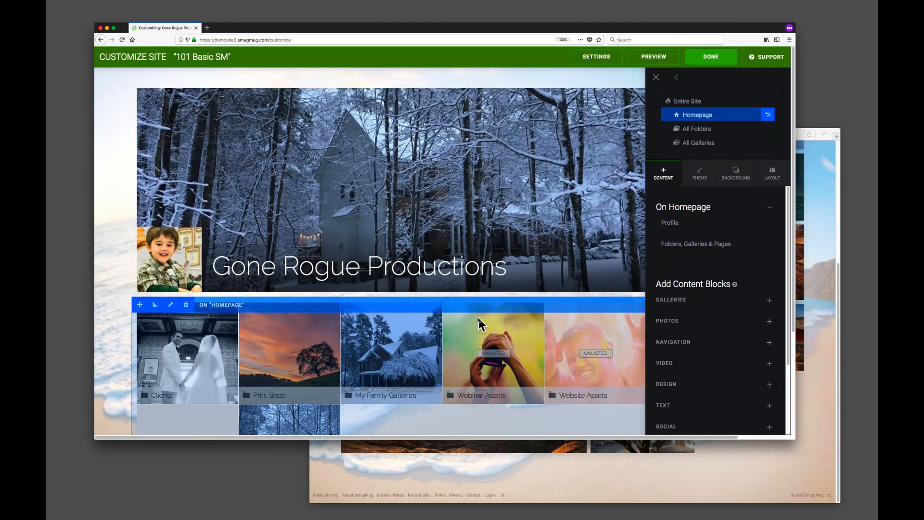
Exit site customization and return the visitor window to the homepage, highlighting its footer text.
{"action": "left_click", "coordinate": [715, 60]}
{"action": "left_click", "coordinate": [441, 217]}
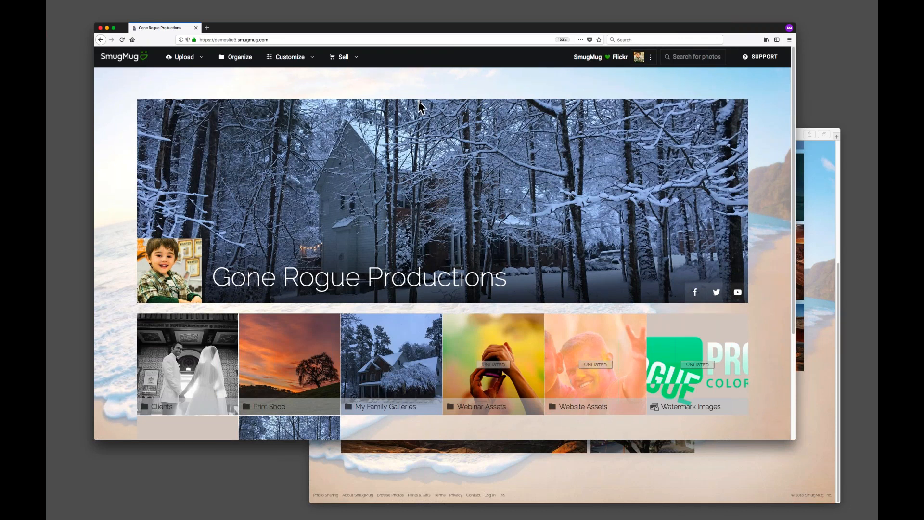
{"action": "left_click", "coordinate": [812, 256]}
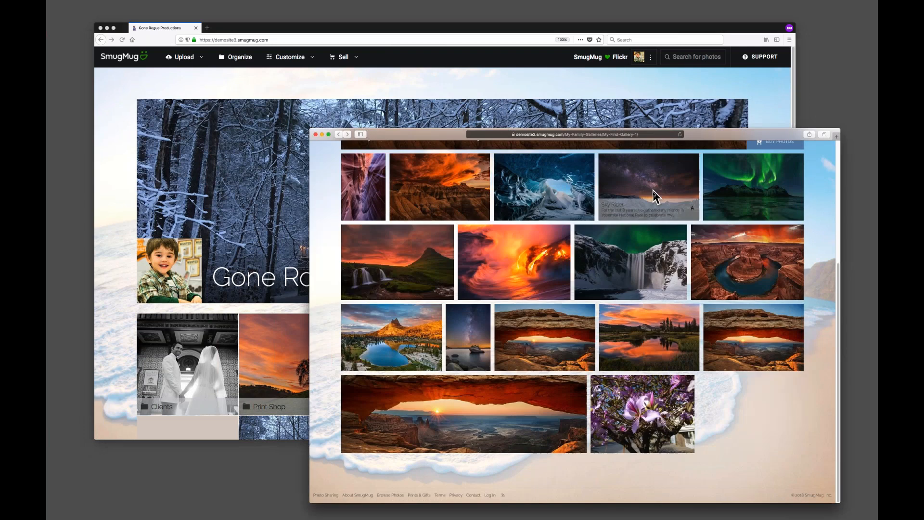
{"action": "scroll", "coordinate": [631, 197], "scroll_direction": "up", "scroll_amount": 5}
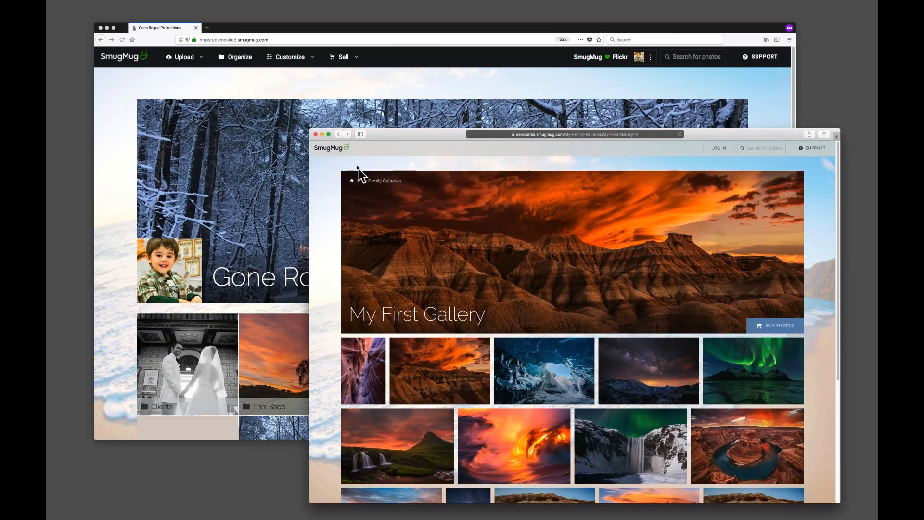
{"action": "left_click", "coordinate": [352, 181]}
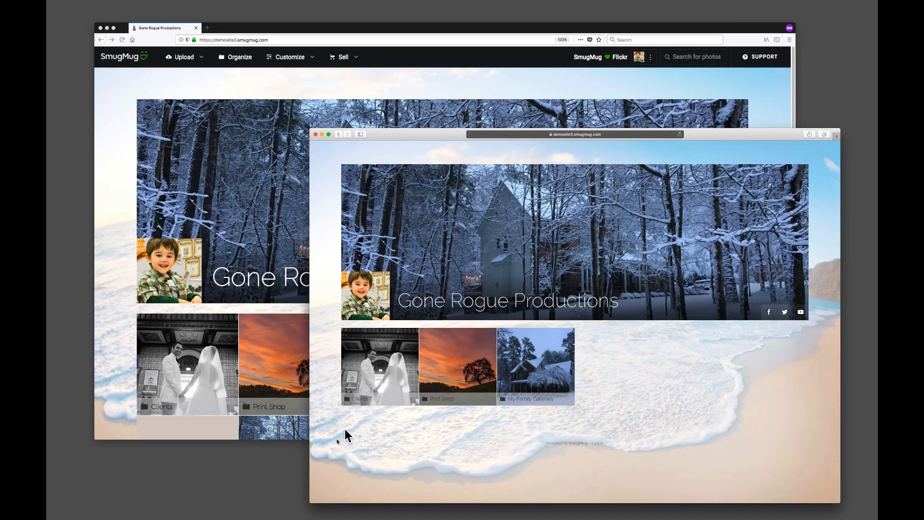
{"action": "left_click_drag", "start_coordinate": [493, 442], "coordinate": [623, 454]}
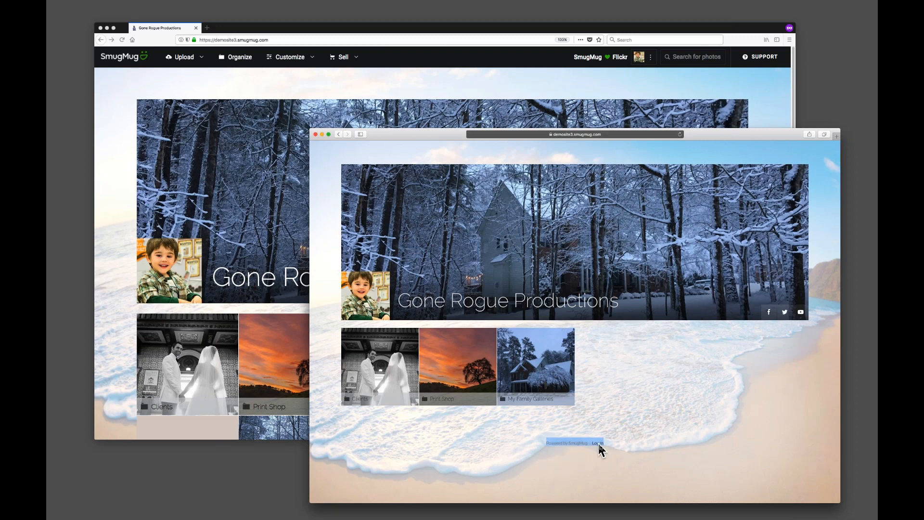
{"action": "left_click", "coordinate": [449, 447]}
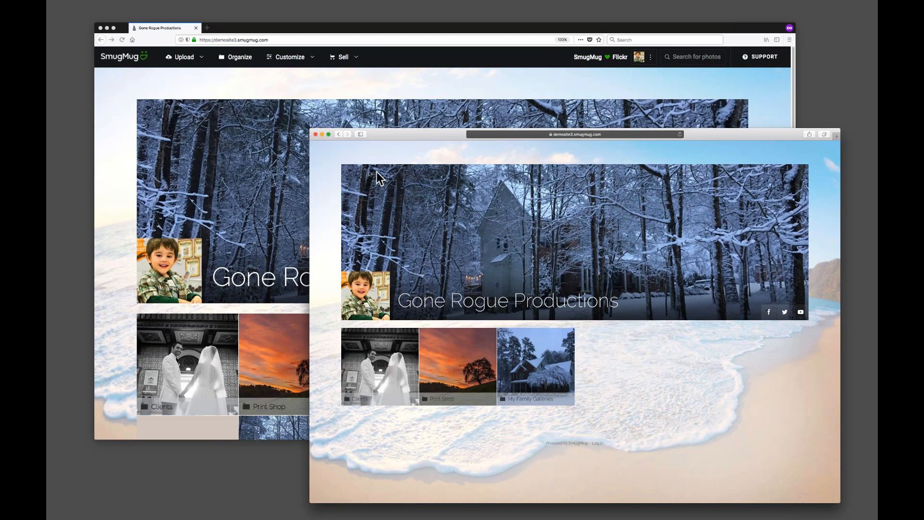
Open Content and Design customization and switch the editing scope to Entire Site.
{"action": "left_click_drag", "start_coordinate": [423, 30], "coordinate": [418, 28]}
{"action": "mouse_move", "coordinate": [308, 58]}
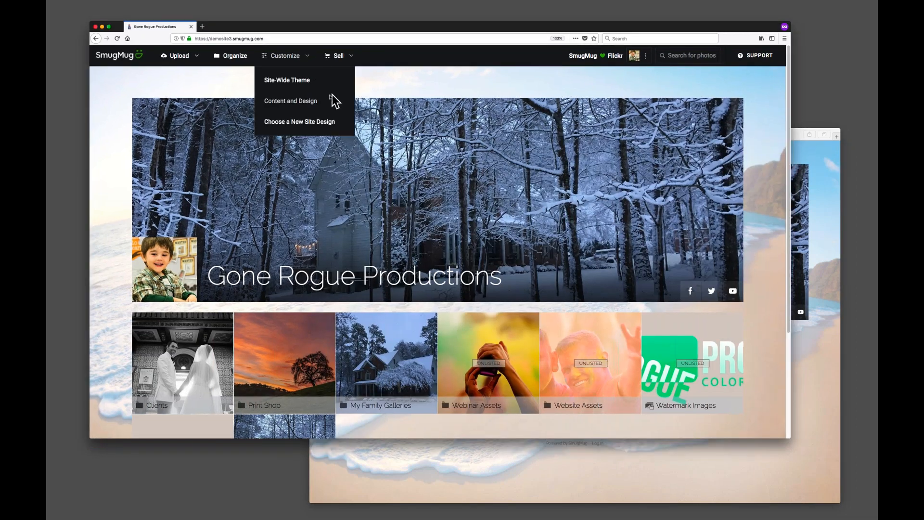
{"action": "left_click", "coordinate": [308, 102]}
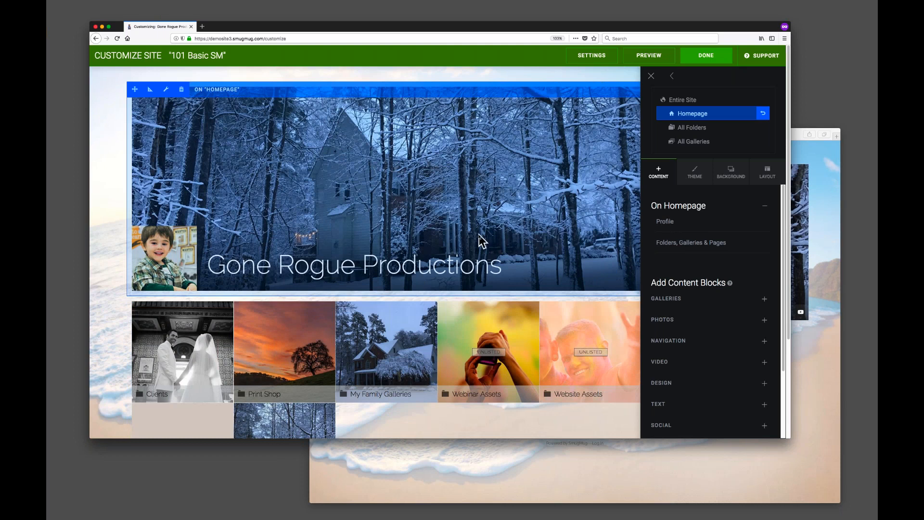
{"action": "scroll", "coordinate": [481, 240], "scroll_direction": "down", "scroll_amount": 3}
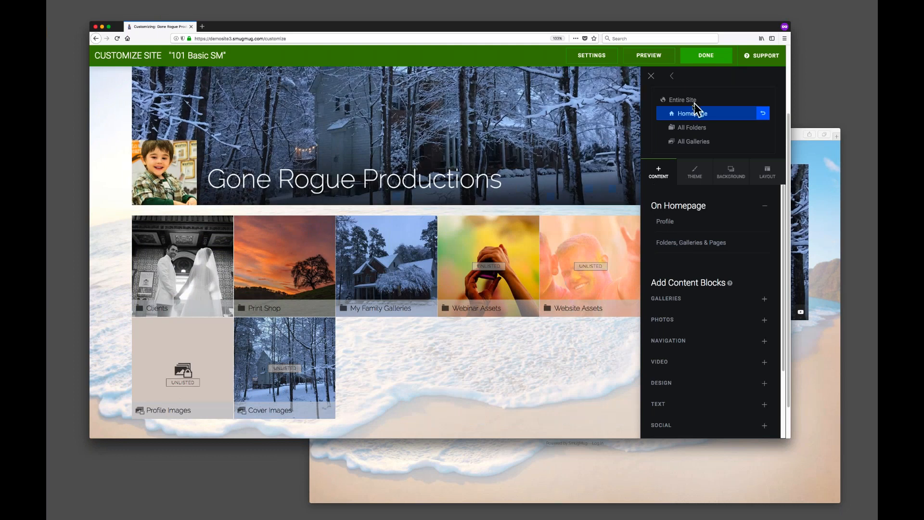
{"action": "scroll", "coordinate": [455, 195], "scroll_direction": "up", "scroll_amount": 3}
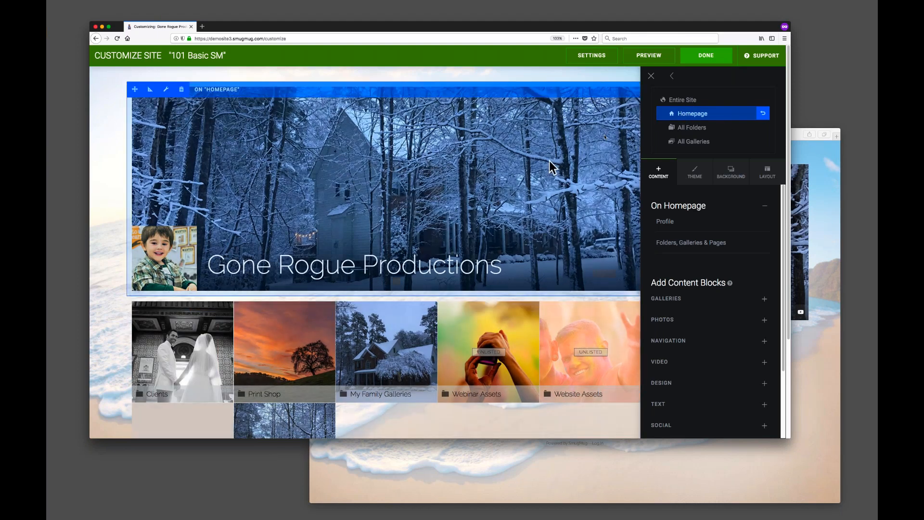
{"action": "left_click", "coordinate": [682, 100]}
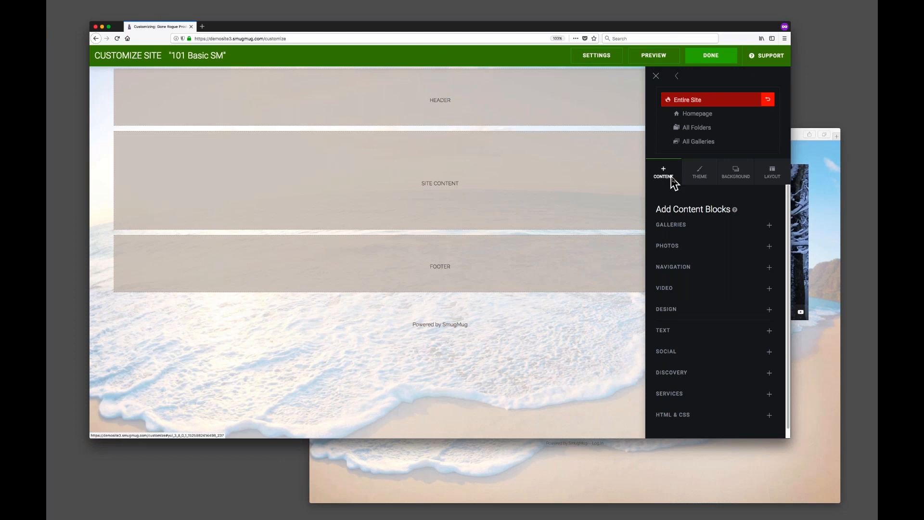
Look through the Theme, Background, Layout and Content sections for the entire site.
{"action": "left_click", "coordinate": [703, 172]}
{"action": "left_click", "coordinate": [739, 176]}
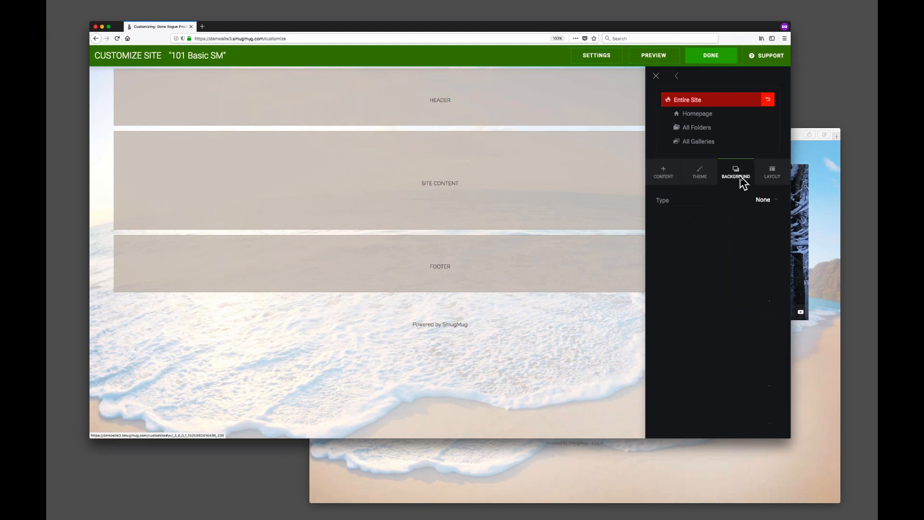
{"action": "left_click", "coordinate": [771, 173]}
{"action": "left_click", "coordinate": [662, 176]}
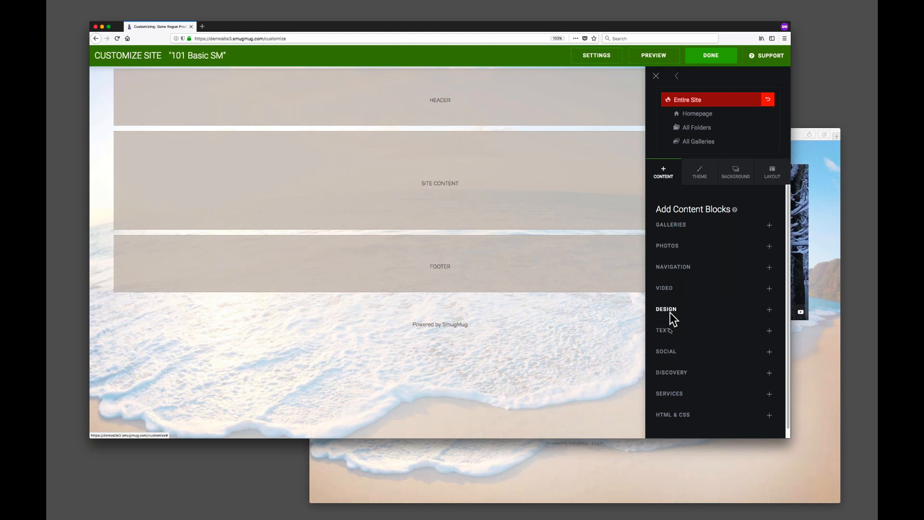
Try adding a Single Photo content block to the site footer, then cancel it.
{"action": "left_click", "coordinate": [674, 228]}
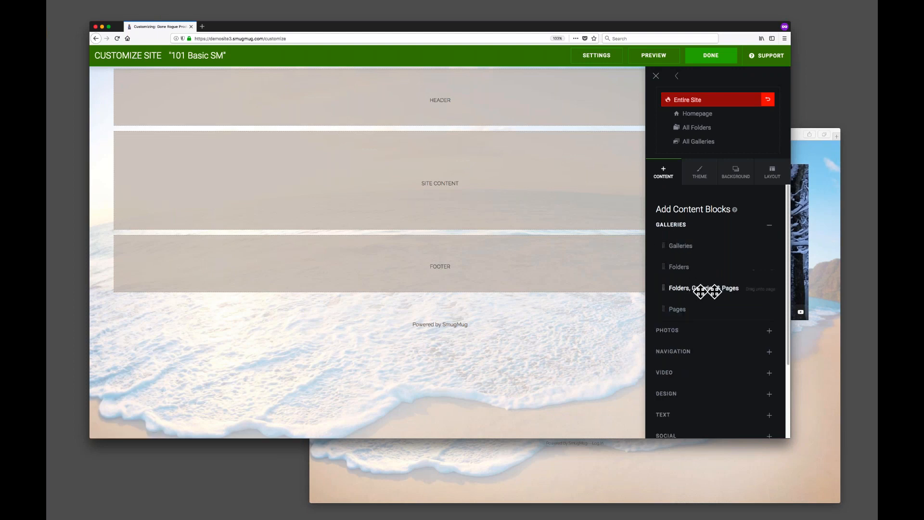
{"action": "left_click", "coordinate": [675, 223]}
{"action": "left_click", "coordinate": [685, 248]}
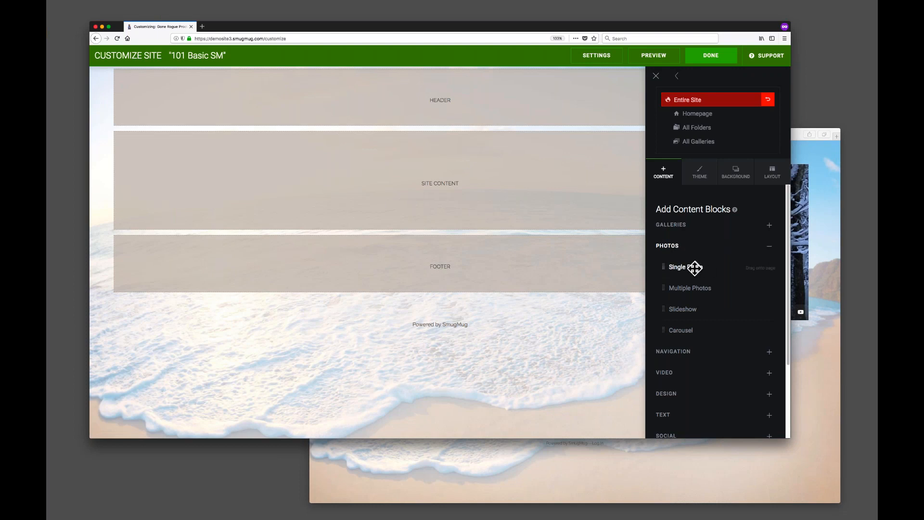
{"action": "left_click_drag", "start_coordinate": [695, 268], "coordinate": [443, 265]}
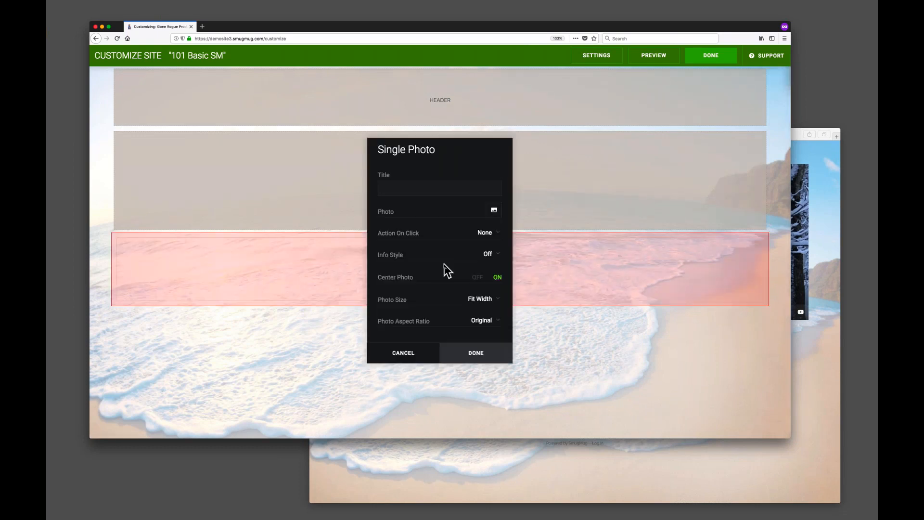
{"action": "left_click", "coordinate": [402, 354]}
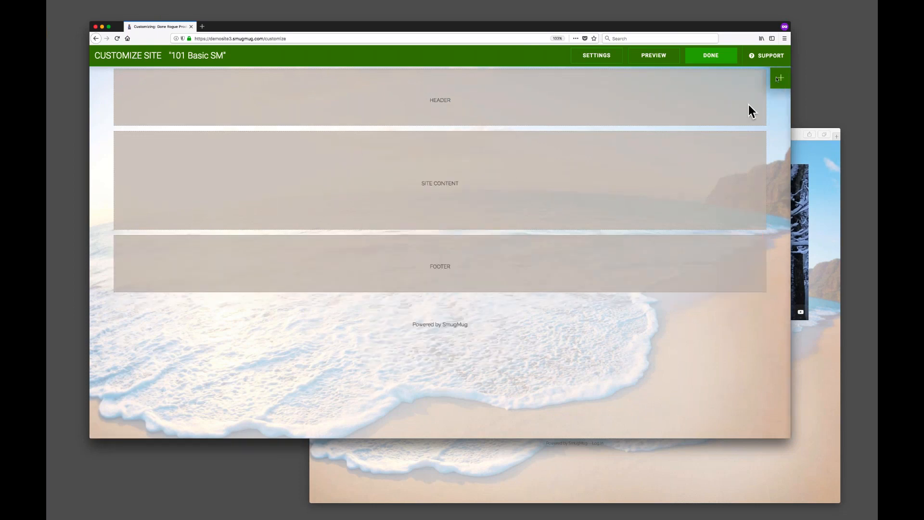
Reopen the customizer panel and expand the Navigation content blocks.
{"action": "left_click", "coordinate": [778, 81]}
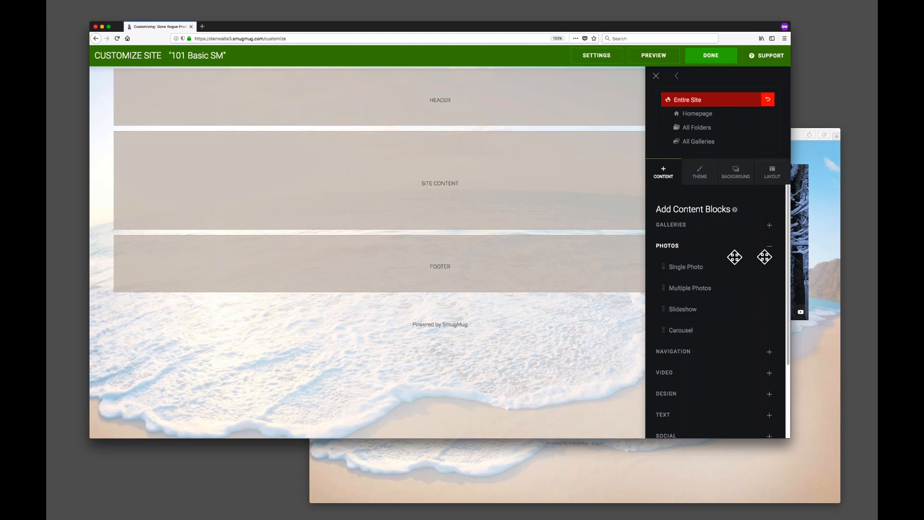
{"action": "left_click", "coordinate": [770, 249]}
{"action": "left_click", "coordinate": [691, 268]}
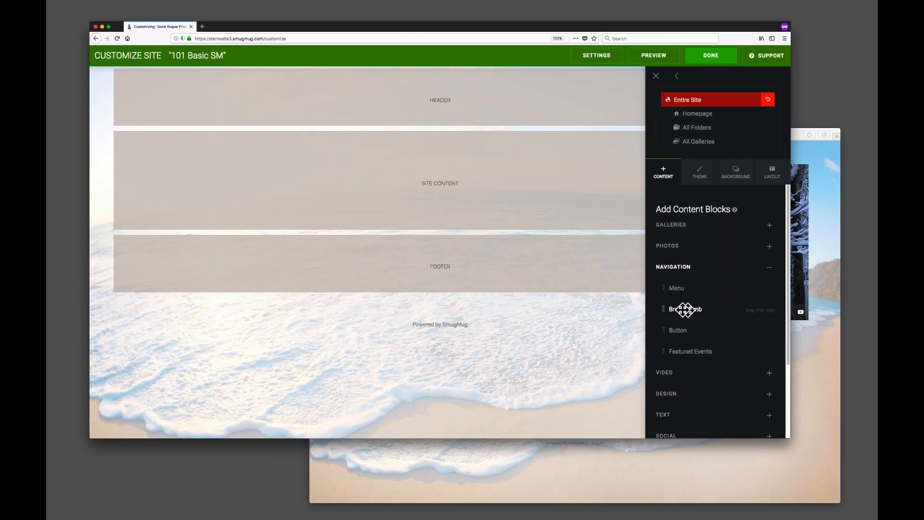
Browse Print Shop, Nature and Wildlife in the visitor window, then go back to its homepage.
{"action": "key", "text": "super+Tab"}
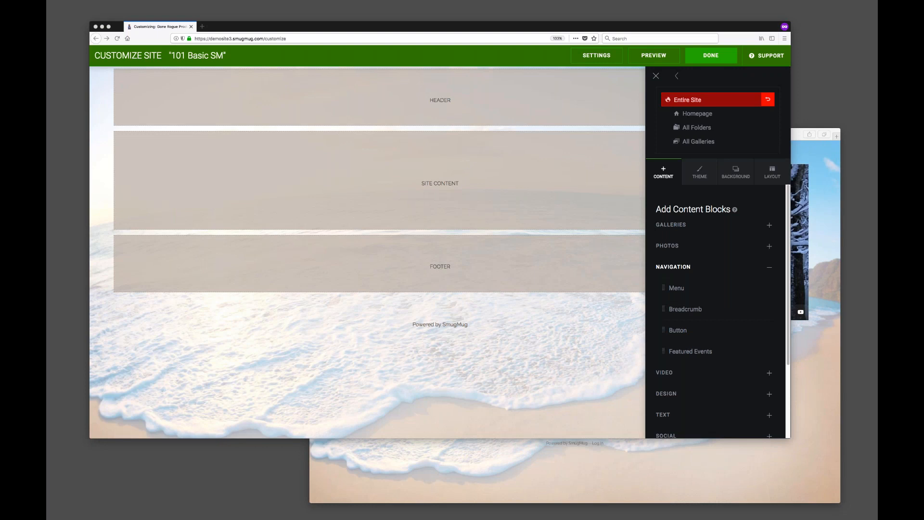
{"action": "left_click", "coordinate": [801, 351]}
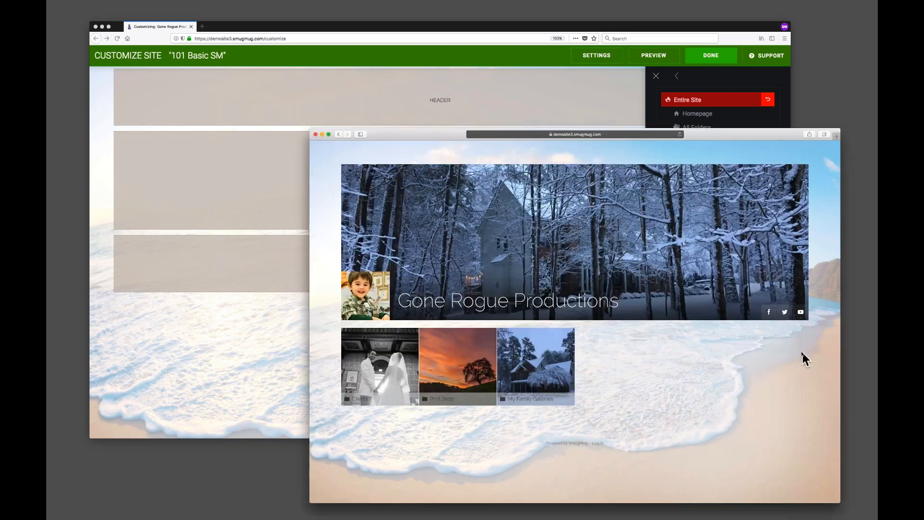
{"action": "left_click", "coordinate": [446, 364]}
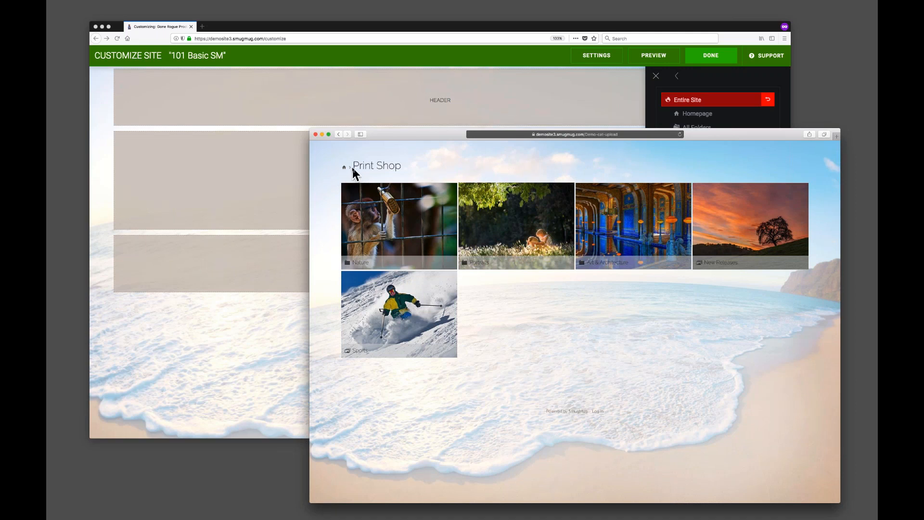
{"action": "left_click", "coordinate": [409, 259]}
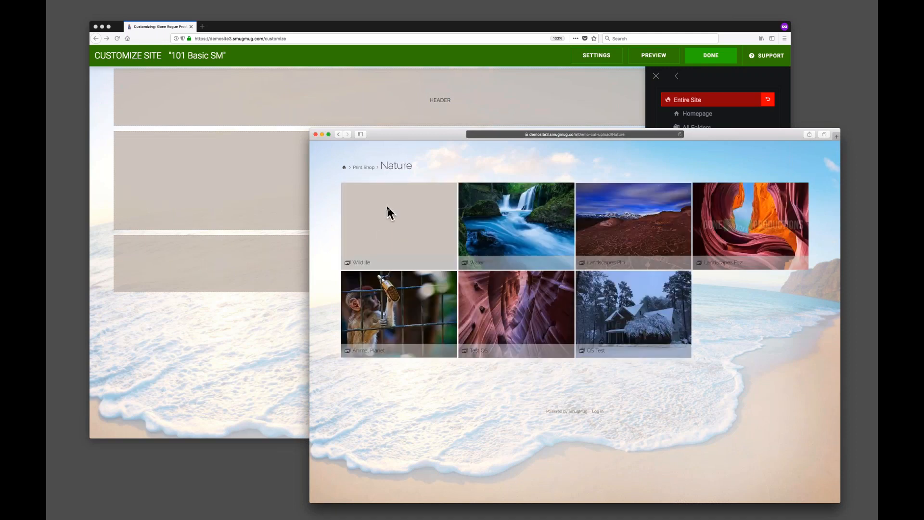
{"action": "left_click", "coordinate": [407, 230]}
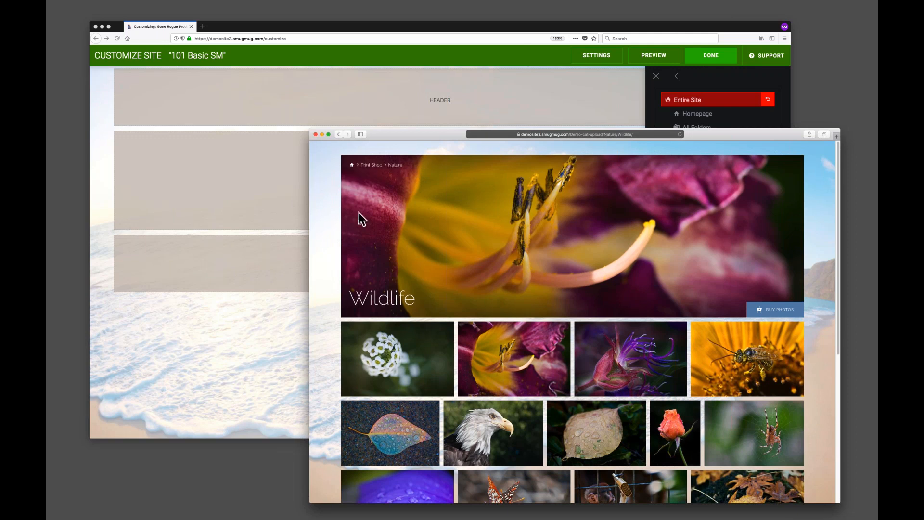
{"action": "left_click", "coordinate": [338, 134]}
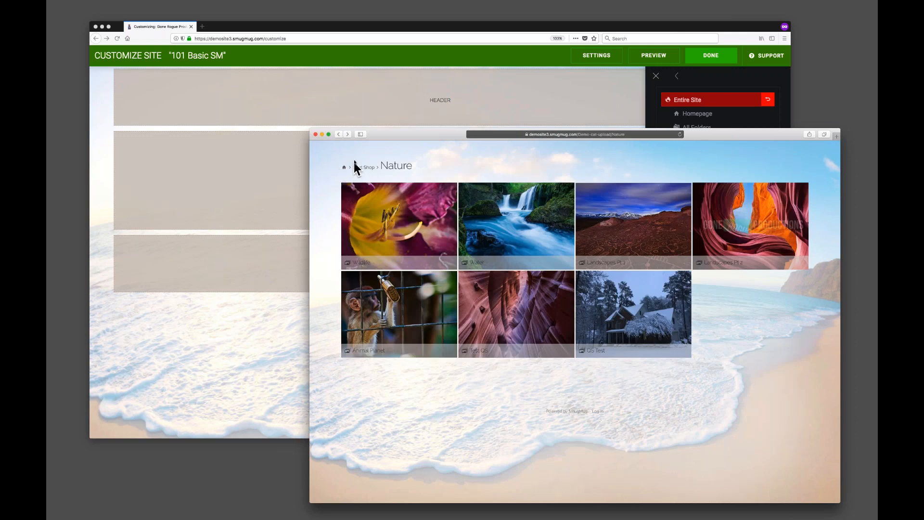
{"action": "left_click_drag", "start_coordinate": [339, 167], "coordinate": [433, 169]}
{"action": "left_click", "coordinate": [434, 169]}
{"action": "left_click", "coordinate": [338, 135]}
{"action": "left_click", "coordinate": [344, 166]}
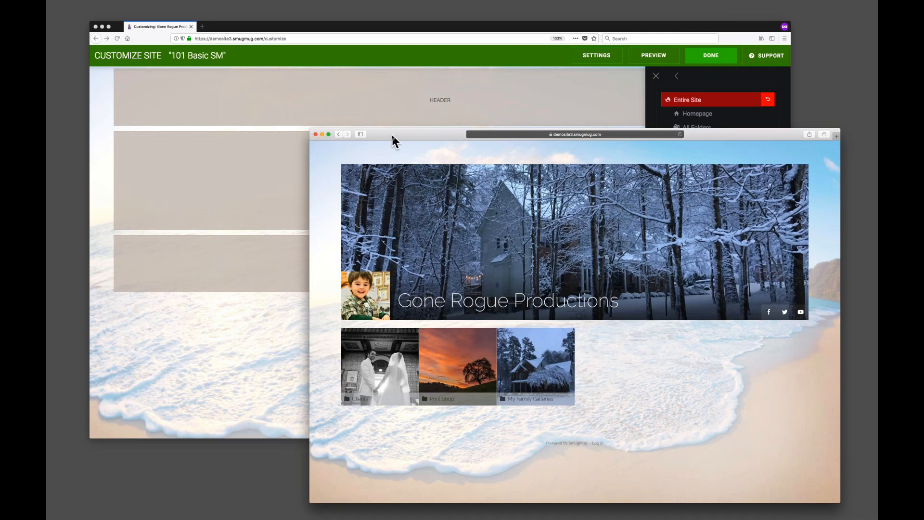
Move the visitor window aside and reopen the Navigation content blocks in the customizer.
{"action": "left_click_drag", "start_coordinate": [392, 140], "coordinate": [396, 160]}
{"action": "left_click", "coordinate": [199, 341]}
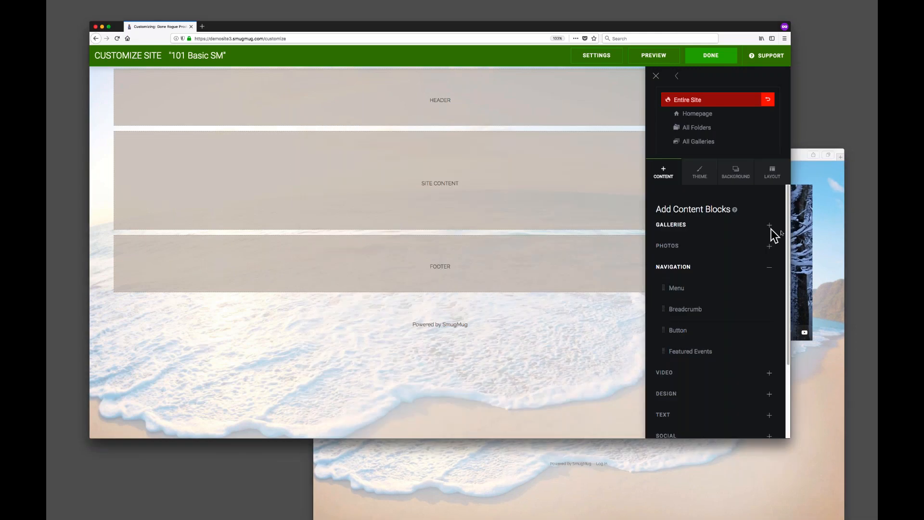
{"action": "left_click", "coordinate": [769, 267]}
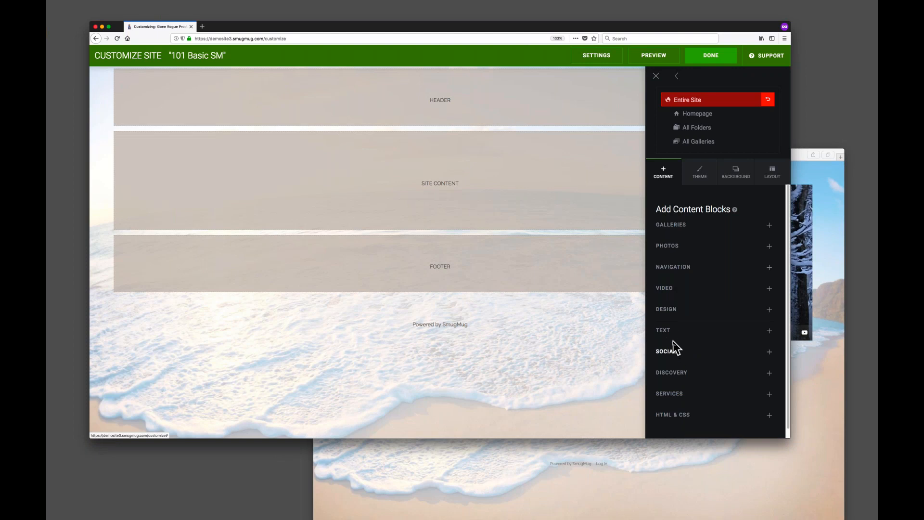
{"action": "left_click", "coordinate": [669, 267]}
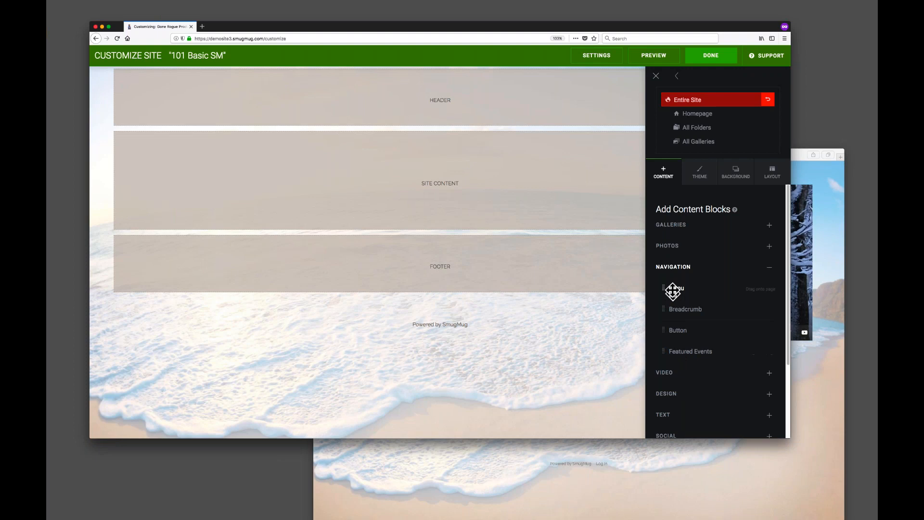
Expand and browse the Video, Design, Text and Social content block categories for the entire site.
{"action": "left_click", "coordinate": [674, 267]}
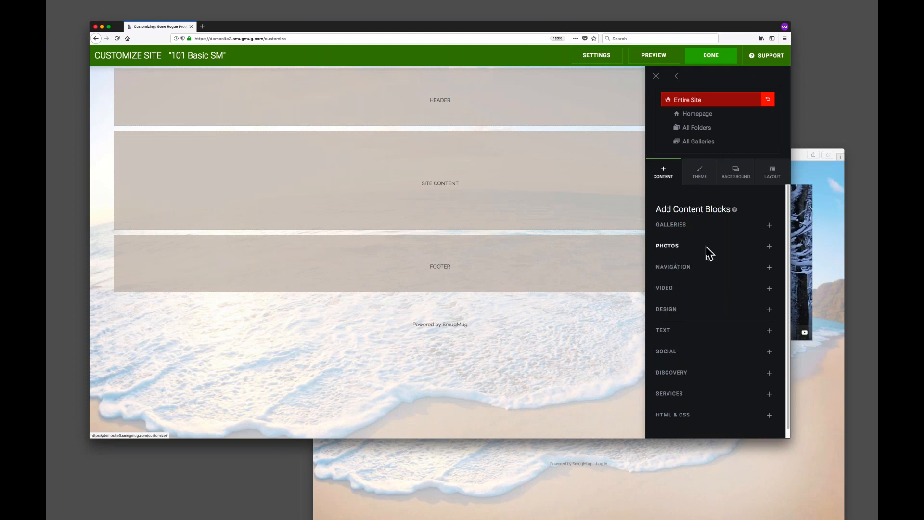
{"action": "left_click", "coordinate": [693, 288]}
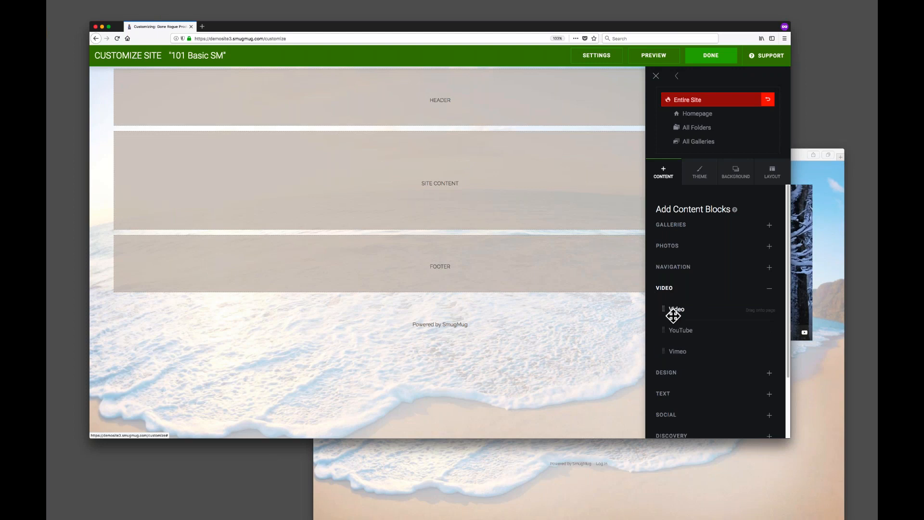
{"action": "left_click", "coordinate": [701, 289]}
{"action": "left_click", "coordinate": [680, 310]}
{"action": "scroll", "coordinate": [726, 315], "scroll_direction": "down", "scroll_amount": 2}
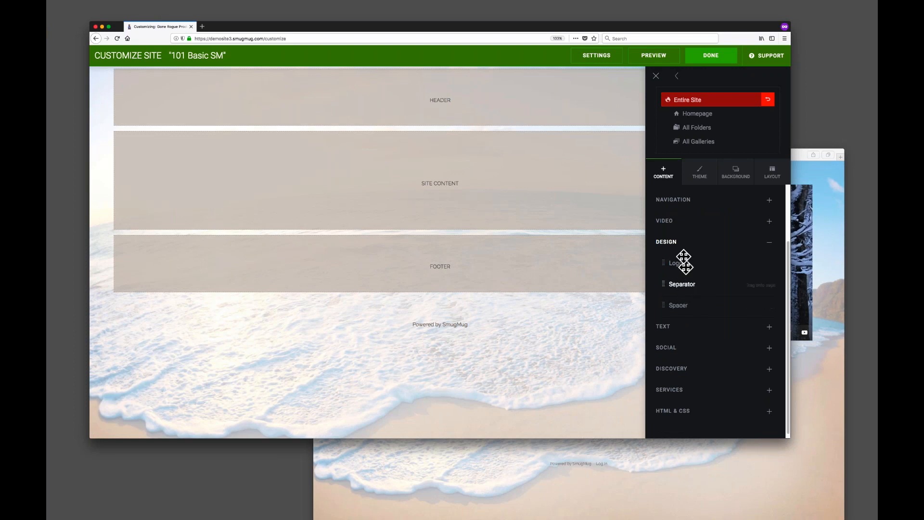
{"action": "left_click", "coordinate": [681, 241]}
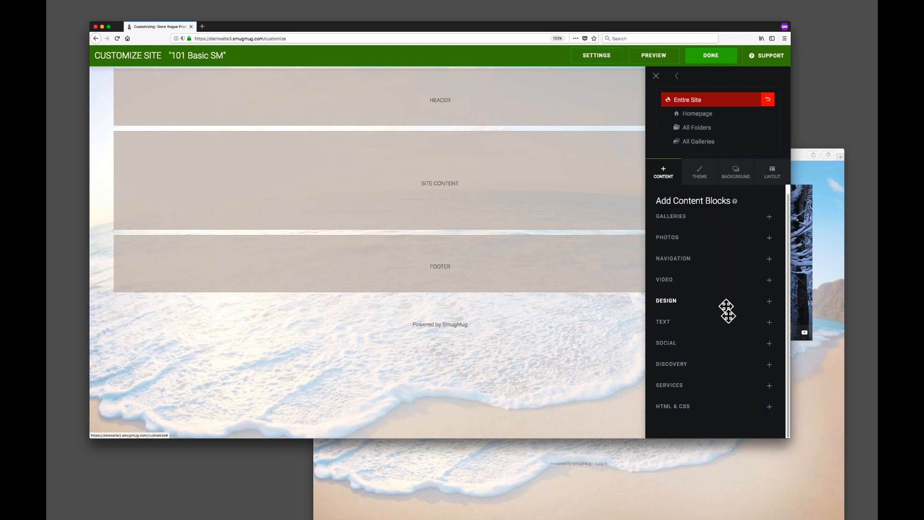
{"action": "left_click", "coordinate": [691, 328]}
{"action": "scroll", "coordinate": [693, 341], "scroll_direction": "down", "scroll_amount": 1}
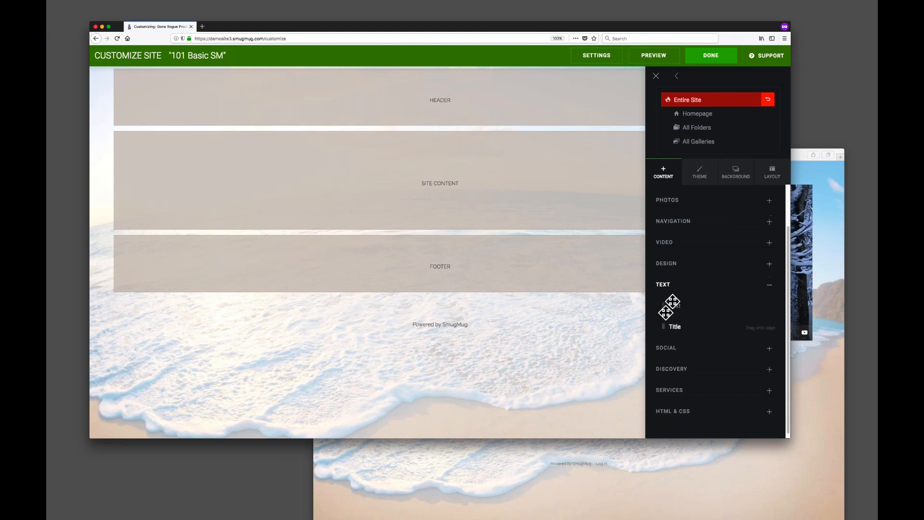
{"action": "left_click", "coordinate": [684, 288]}
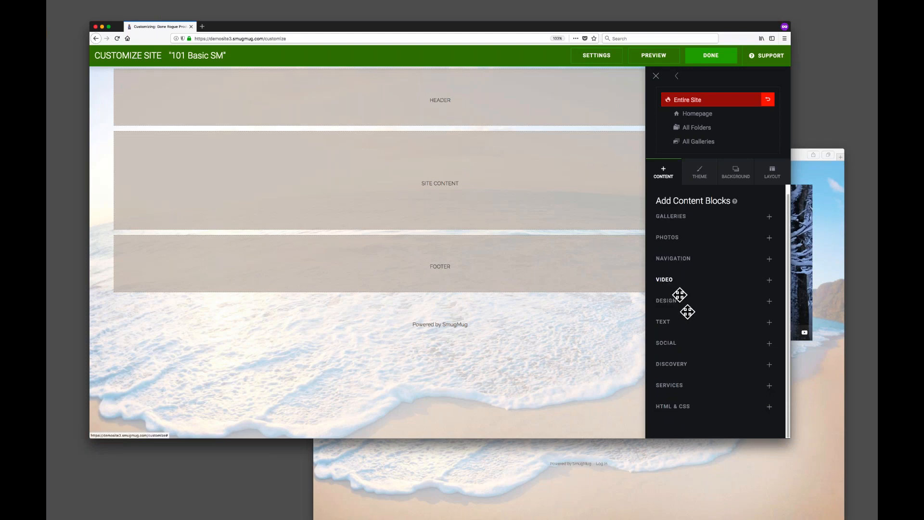
{"action": "left_click", "coordinate": [693, 342]}
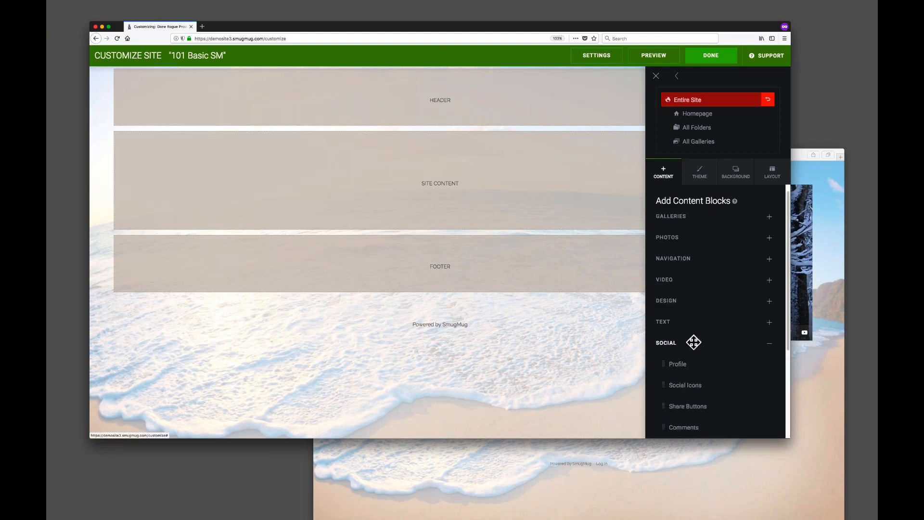
{"action": "scroll", "coordinate": [722, 322], "scroll_direction": "down", "scroll_amount": 3}
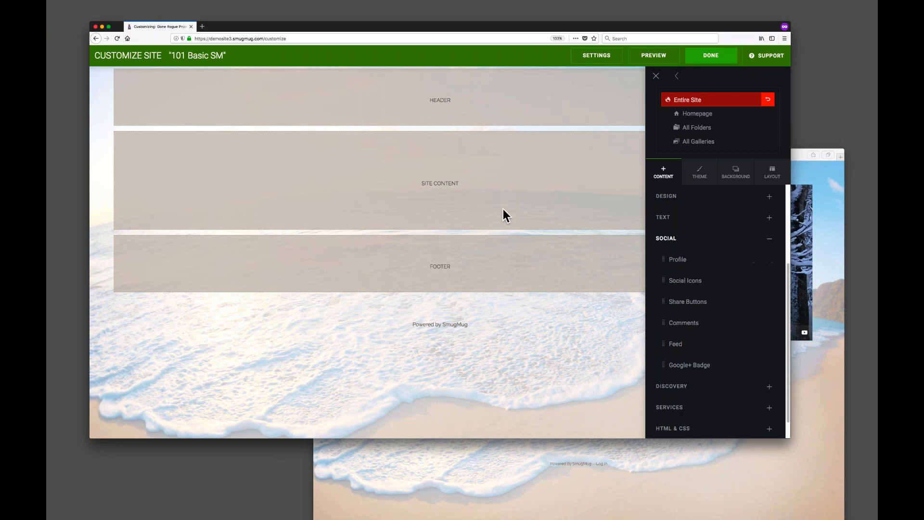
Switch the customizer scope to the Homepage and review its blocks.
{"action": "left_click", "coordinate": [694, 114]}
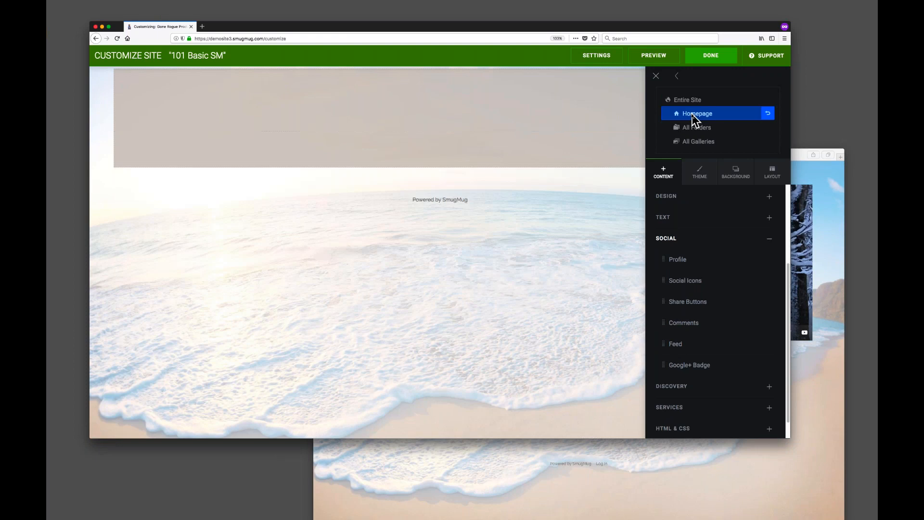
{"action": "left_click_drag", "start_coordinate": [686, 327], "coordinate": [449, 240]}
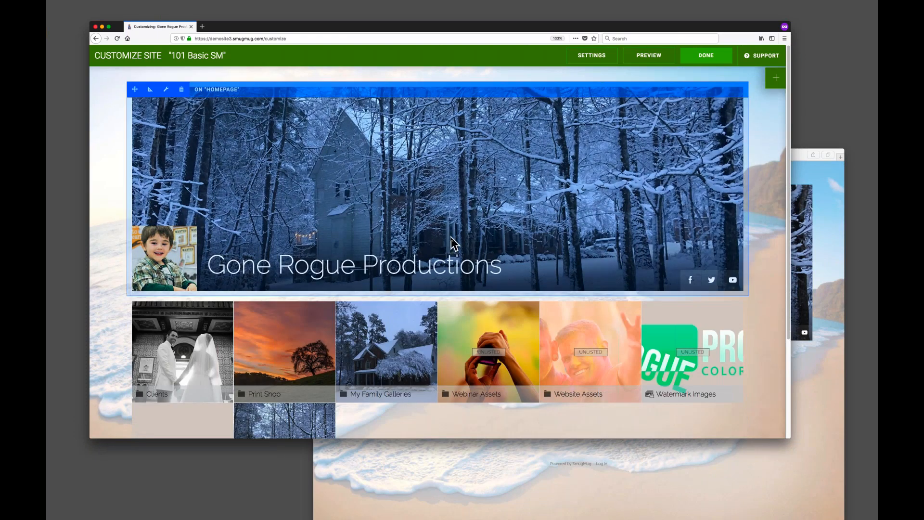
{"action": "scroll", "coordinate": [304, 294], "scroll_direction": "down", "scroll_amount": 4}
{"action": "scroll", "coordinate": [289, 248], "scroll_direction": "down", "scroll_amount": 1}
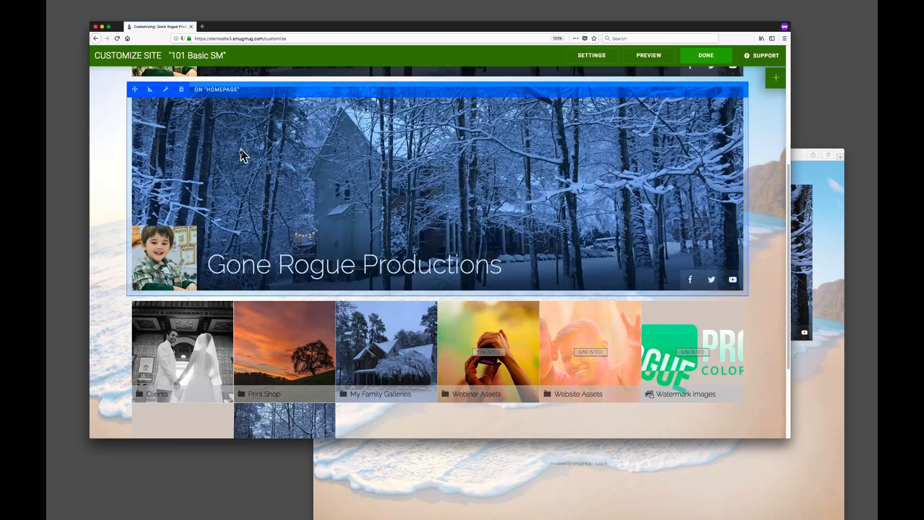
{"action": "scroll", "coordinate": [270, 195], "scroll_direction": "up", "scroll_amount": 4}
Try arranging the homepage cover block and folders grid side by side, removing the duplicated cover block.
{"action": "left_click_drag", "start_coordinate": [135, 253], "coordinate": [337, 144]}
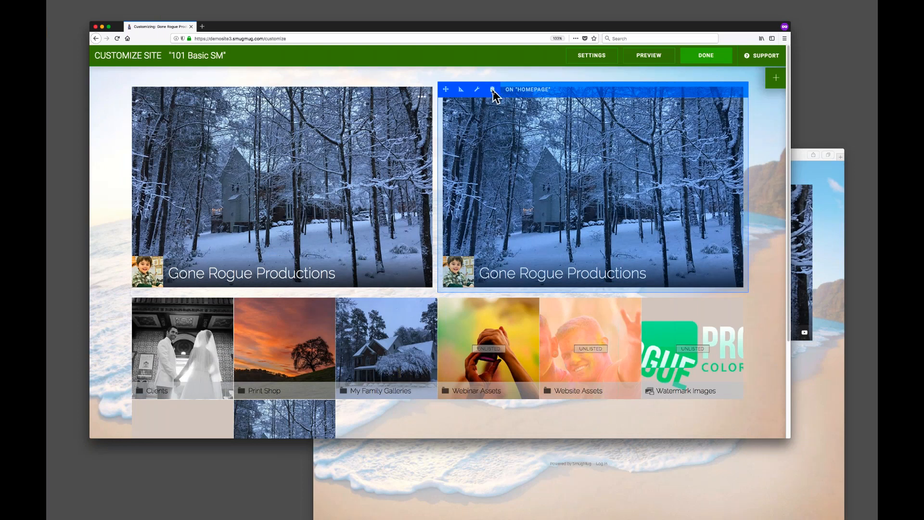
{"action": "left_click", "coordinate": [492, 90]}
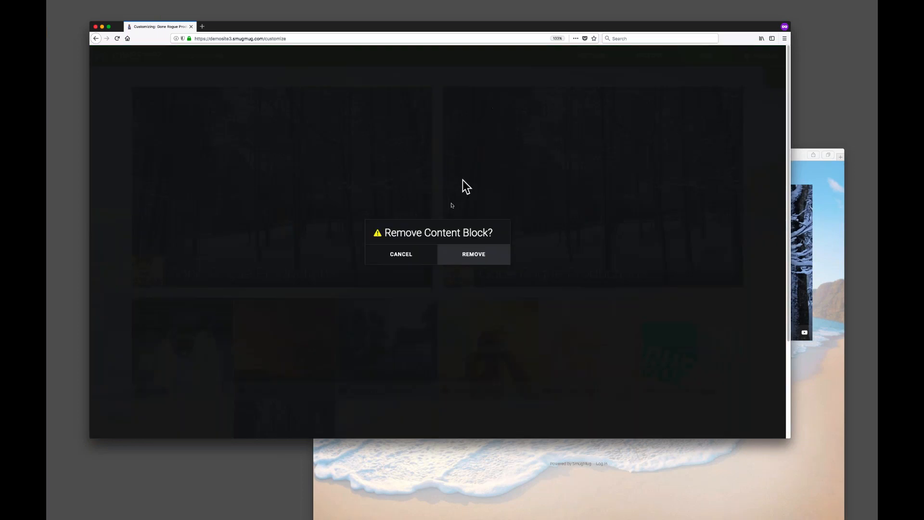
{"action": "left_click", "coordinate": [486, 262]}
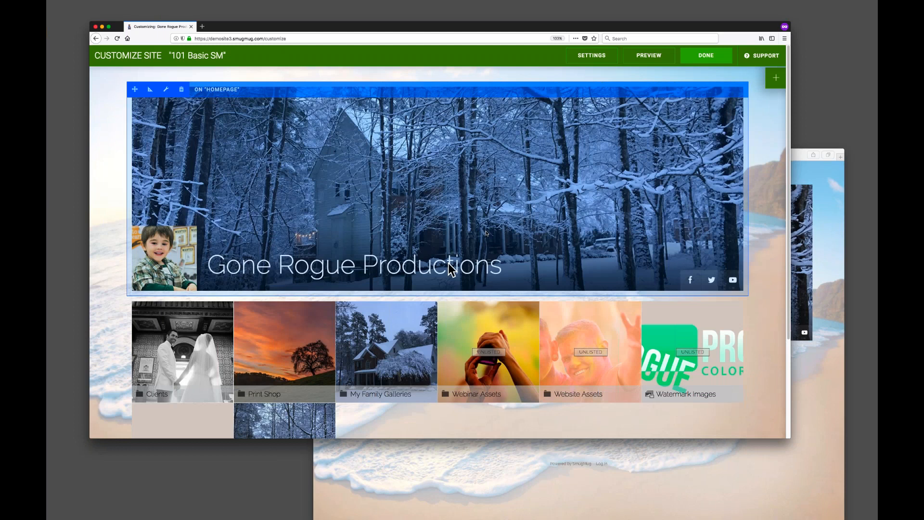
{"action": "left_click_drag", "start_coordinate": [137, 305], "coordinate": [383, 195]}
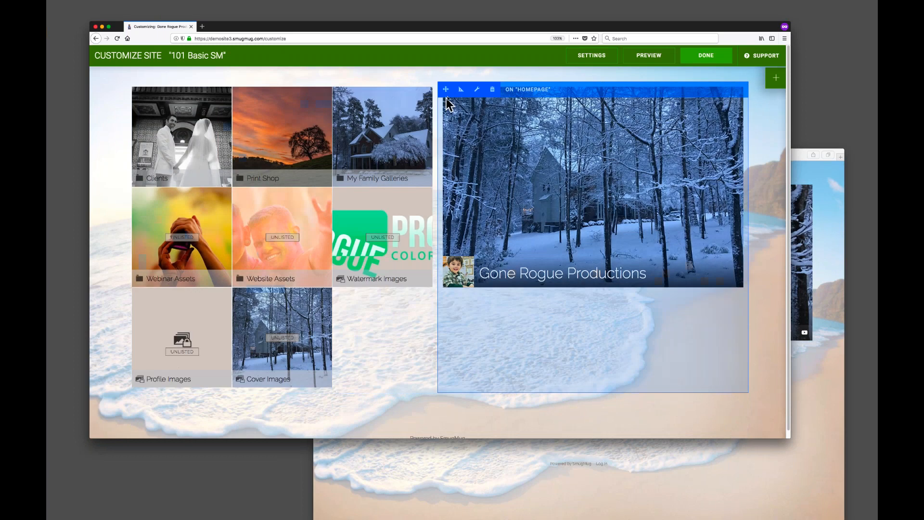
{"action": "left_click_drag", "start_coordinate": [436, 92], "coordinate": [380, 169]}
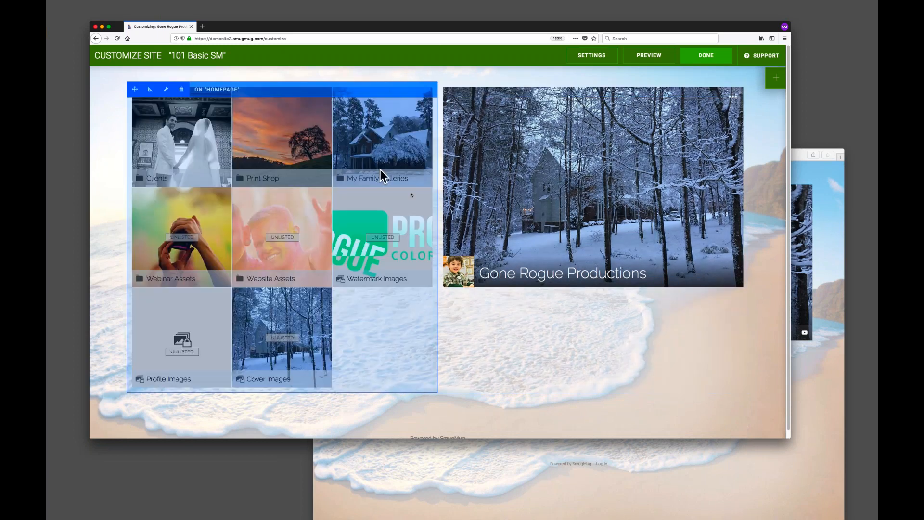
Reopen the homepage content blocks panel and expand the HTML & CSS category.
{"action": "left_click", "coordinate": [775, 77]}
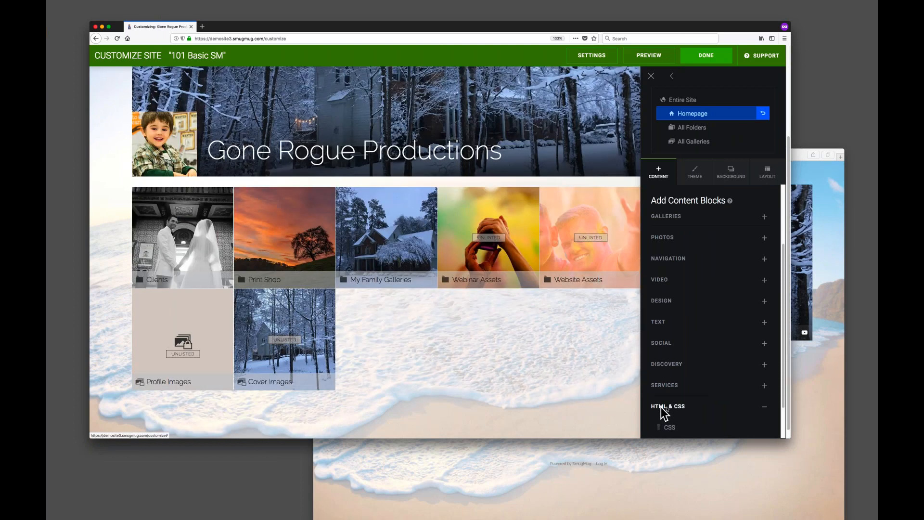
{"action": "left_click", "coordinate": [693, 406]}
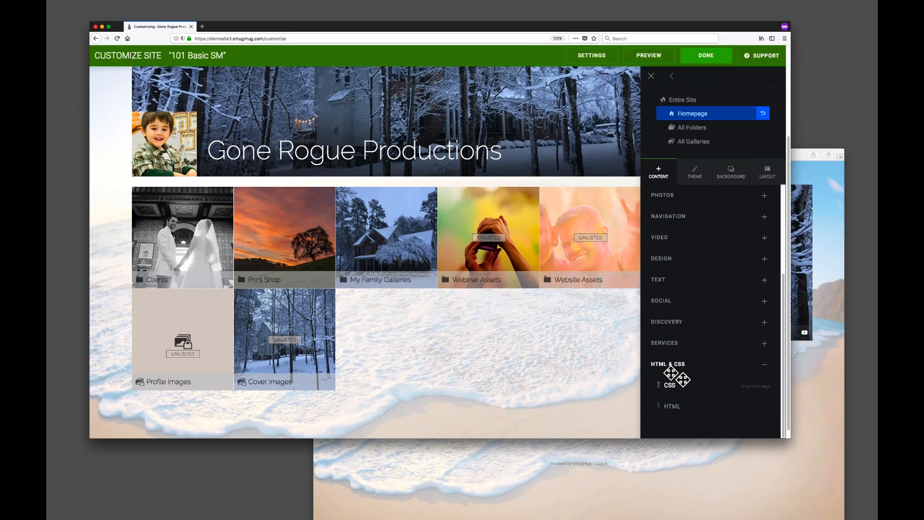
{"action": "left_click", "coordinate": [765, 364]}
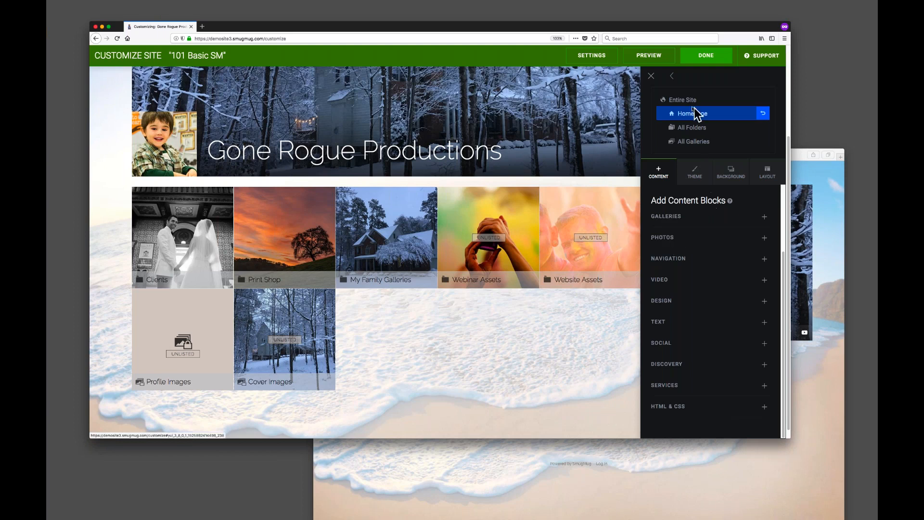
Show the active theme, then open the Folders, Galleries & Pages block settings and cancel them.
{"action": "left_click", "coordinate": [698, 182]}
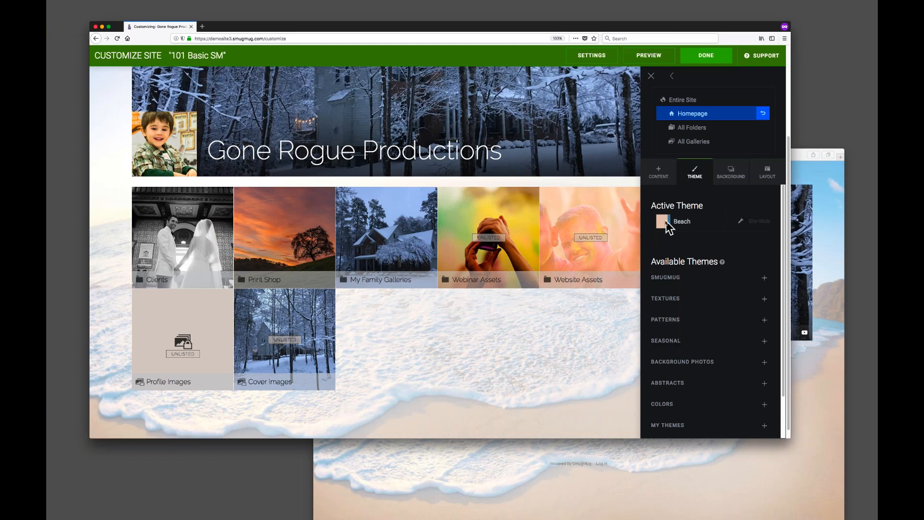
{"action": "left_click", "coordinate": [548, 309]}
{"action": "left_click", "coordinate": [557, 458]}
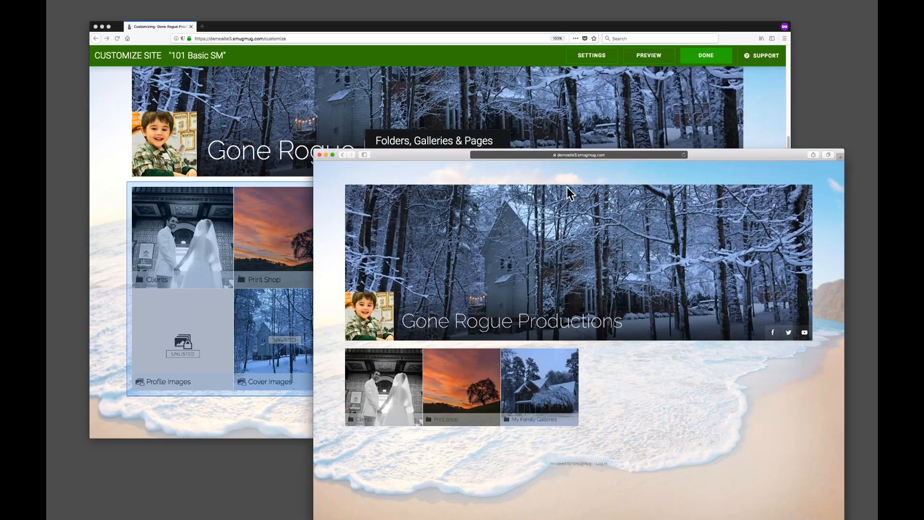
{"action": "left_click", "coordinate": [671, 29]}
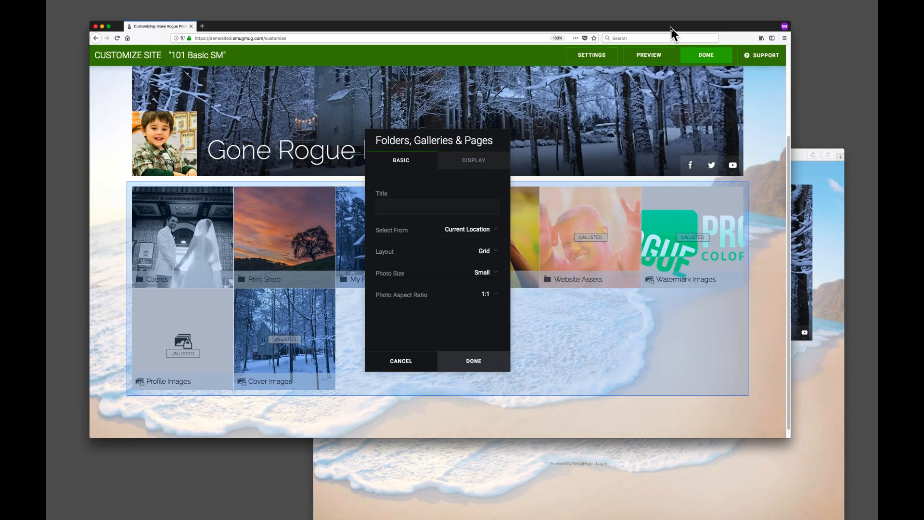
{"action": "left_click", "coordinate": [400, 358]}
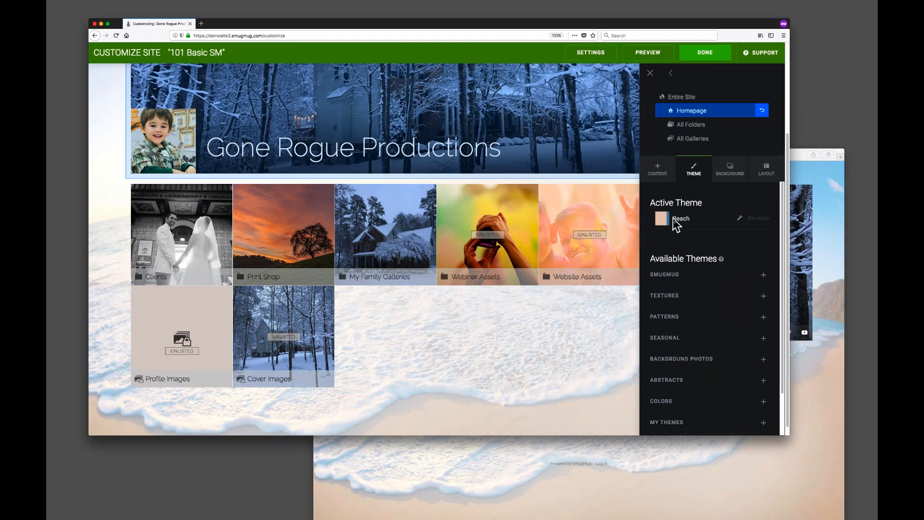
Edit the Beach theme and set its heading font to Patua One.
{"action": "left_click", "coordinate": [740, 219]}
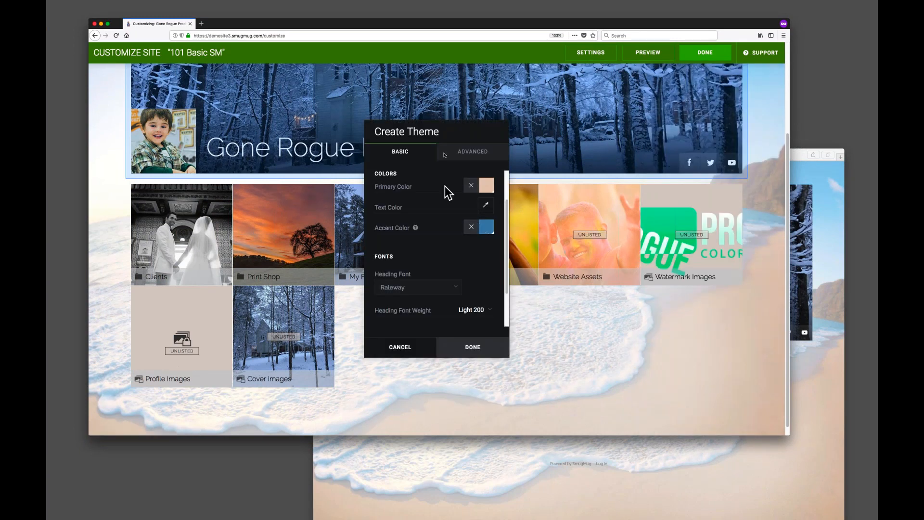
{"action": "left_click_drag", "start_coordinate": [447, 133], "coordinate": [543, 159]}
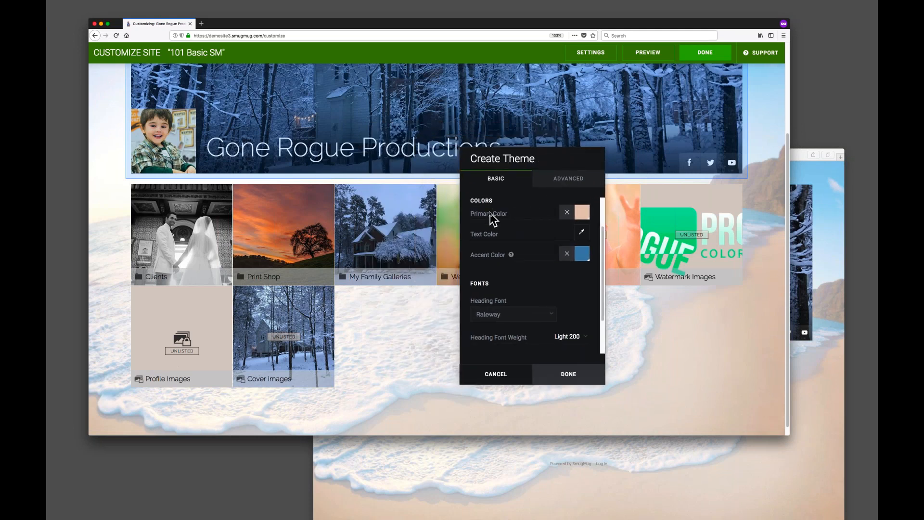
{"action": "left_click", "coordinate": [515, 314]}
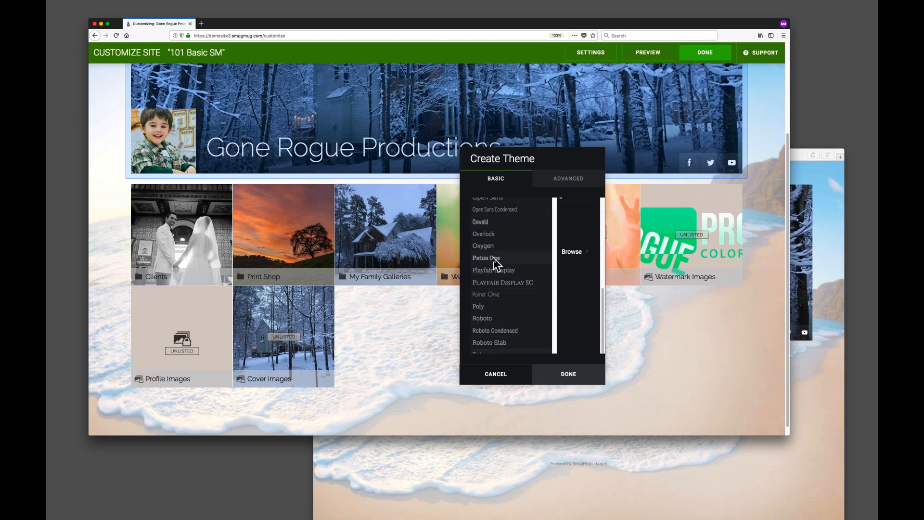
{"action": "left_click", "coordinate": [496, 264]}
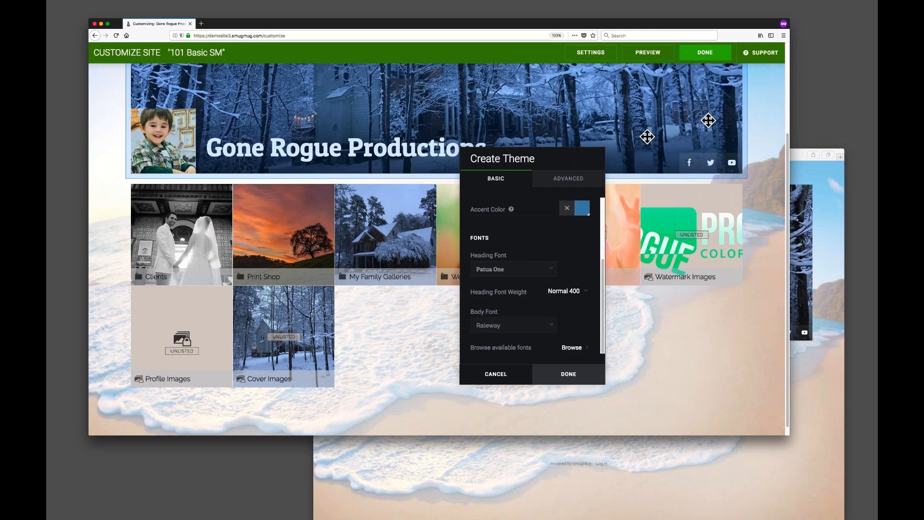
Set the Beach theme's body font to Oxygen, then cancel the theme edits.
{"action": "left_click_drag", "start_coordinate": [569, 160], "coordinate": [709, 129]}
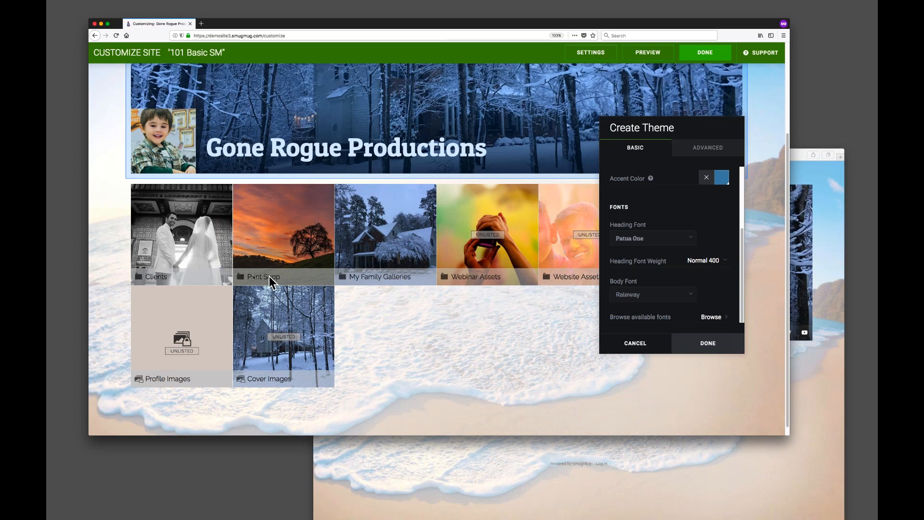
{"action": "left_click", "coordinate": [653, 297]}
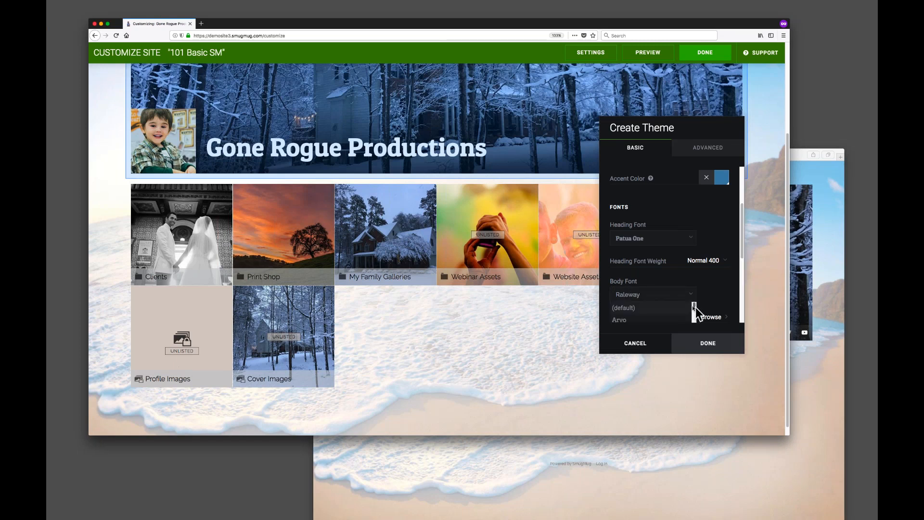
{"action": "scroll", "coordinate": [717, 288], "scroll_direction": "down", "scroll_amount": 5}
{"action": "scroll", "coordinate": [664, 271], "scroll_direction": "down", "scroll_amount": 2}
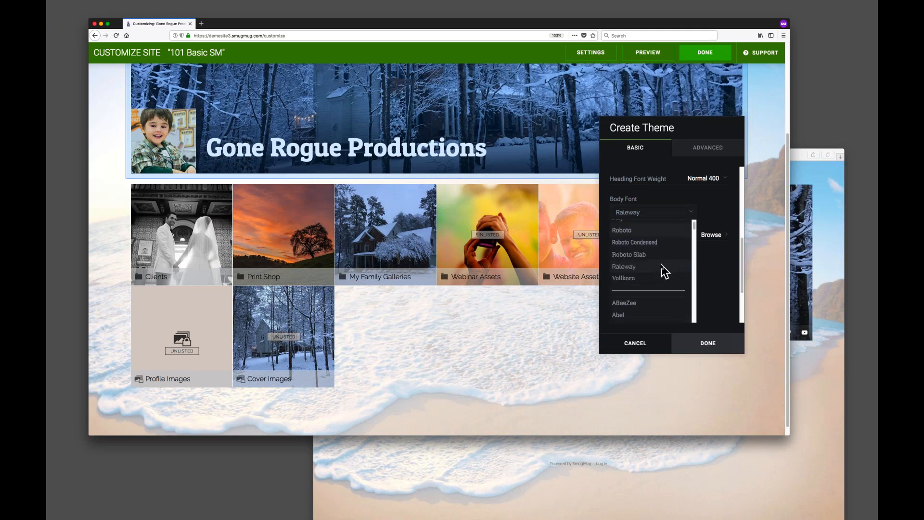
{"action": "scroll", "coordinate": [640, 284], "scroll_direction": "up", "scroll_amount": 3}
{"action": "scroll", "coordinate": [639, 282], "scroll_direction": "up", "scroll_amount": 5}
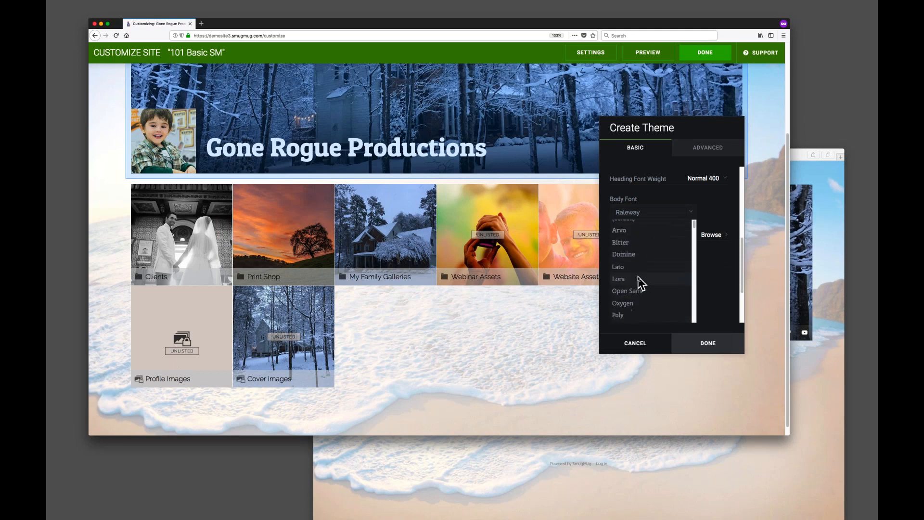
{"action": "scroll", "coordinate": [732, 272], "scroll_direction": "down", "scroll_amount": 5}
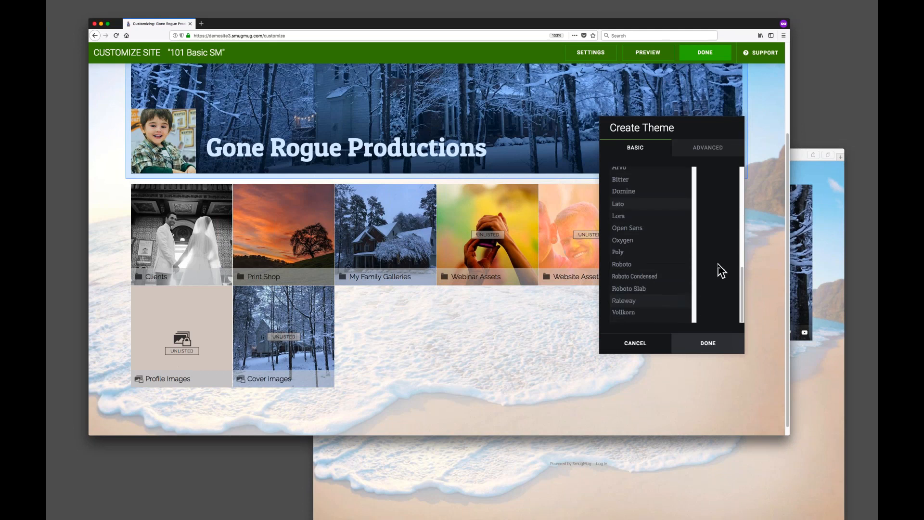
{"action": "scroll", "coordinate": [674, 250], "scroll_direction": "down", "scroll_amount": 5}
{"action": "scroll", "coordinate": [666, 249], "scroll_direction": "down", "scroll_amount": 15}
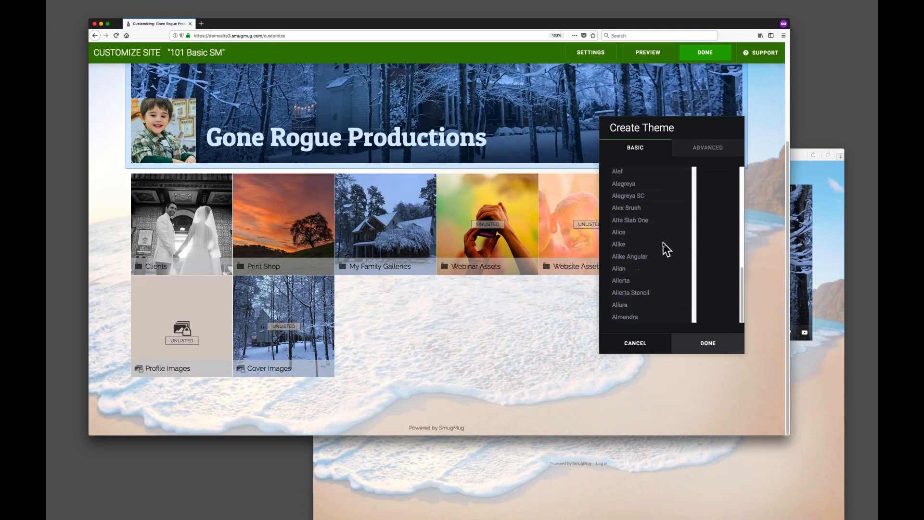
{"action": "left_click_drag", "start_coordinate": [693, 175], "coordinate": [630, 180]}
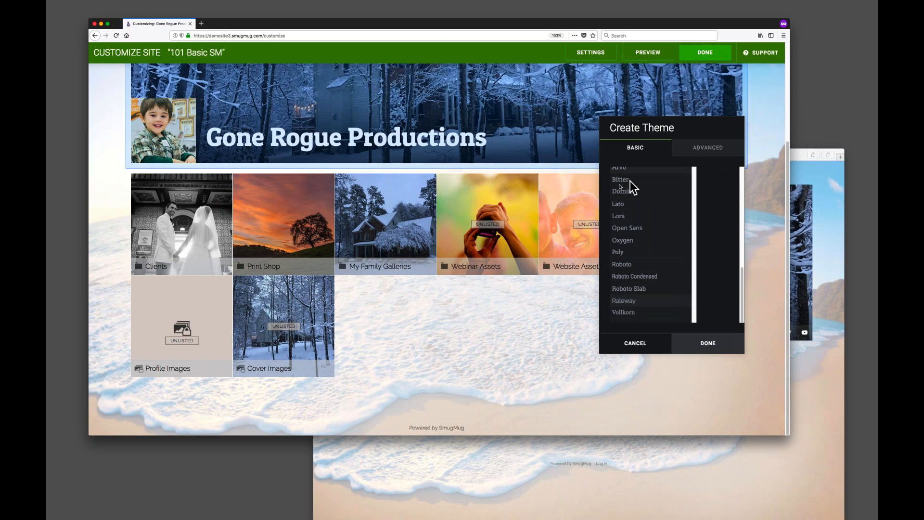
{"action": "left_click", "coordinate": [666, 194]}
{"action": "scroll", "coordinate": [652, 248], "scroll_direction": "down", "scroll_amount": 5}
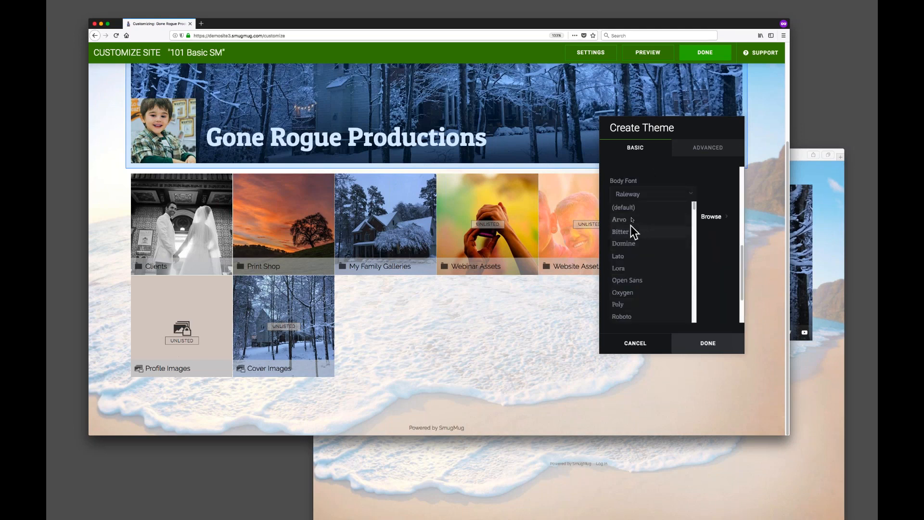
{"action": "left_click", "coordinate": [626, 292]}
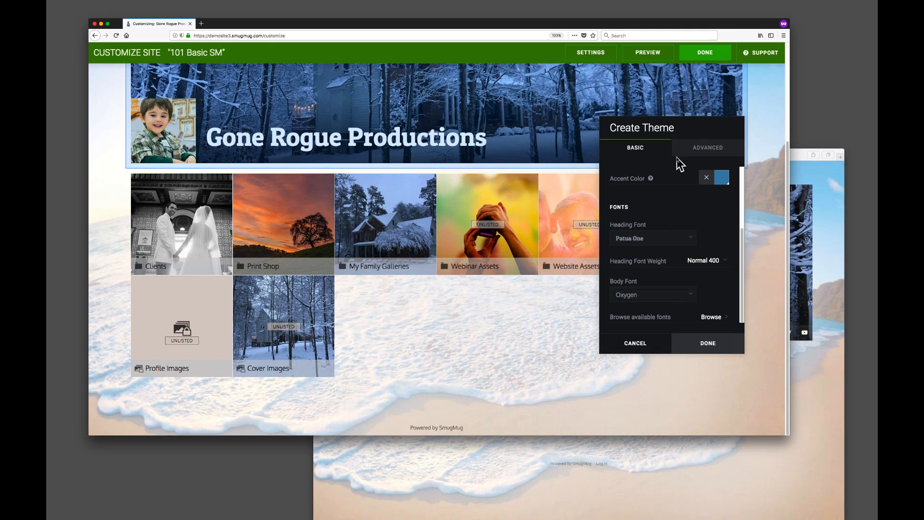
{"action": "scroll", "coordinate": [363, 155], "scroll_direction": "up", "scroll_amount": 5}
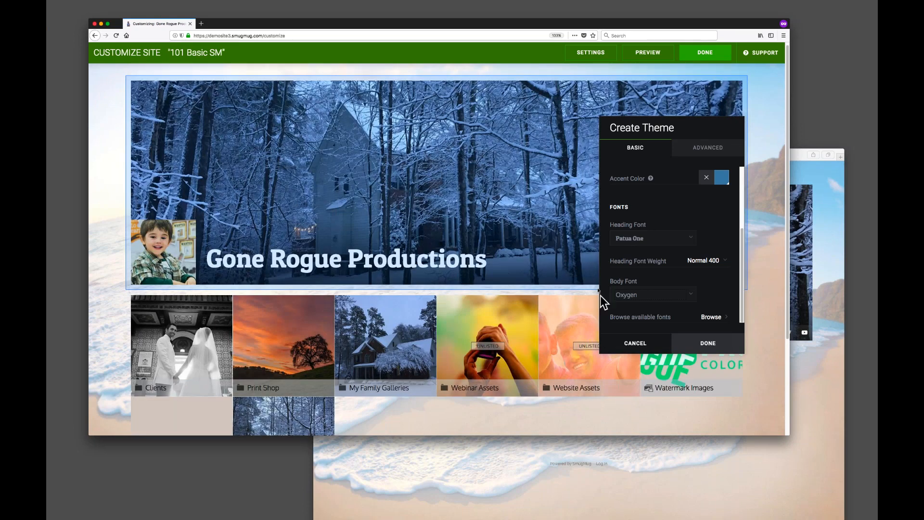
{"action": "left_click", "coordinate": [636, 342]}
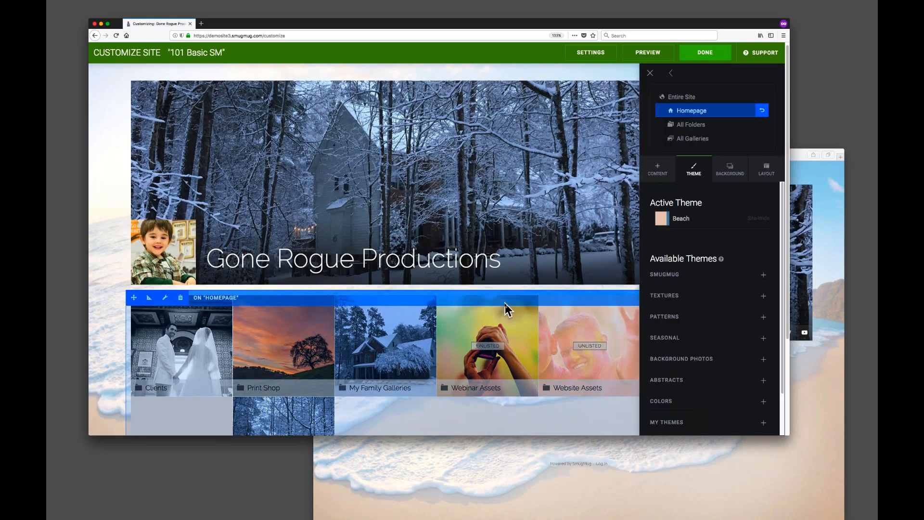
Leave the site customizer and discard the unsaved changes.
{"action": "scroll", "coordinate": [508, 310], "scroll_direction": "down", "scroll_amount": 3}
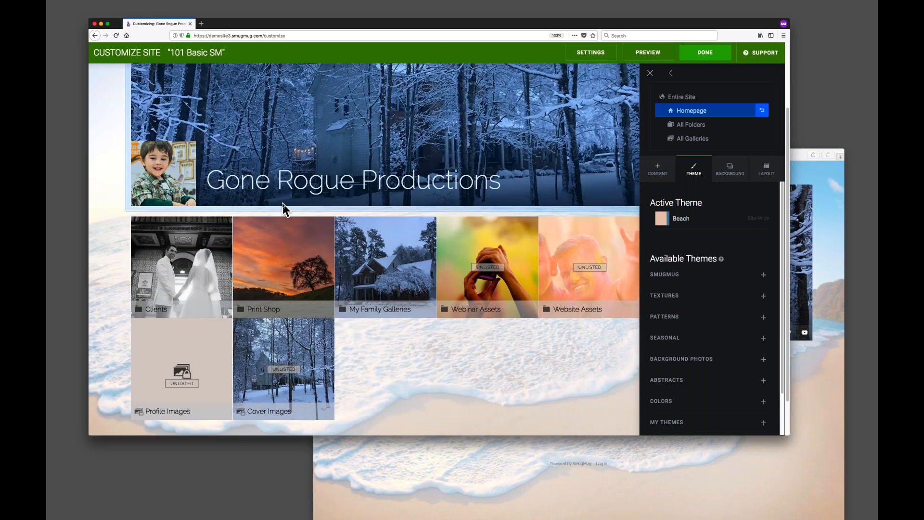
{"action": "left_click", "coordinate": [705, 53]}
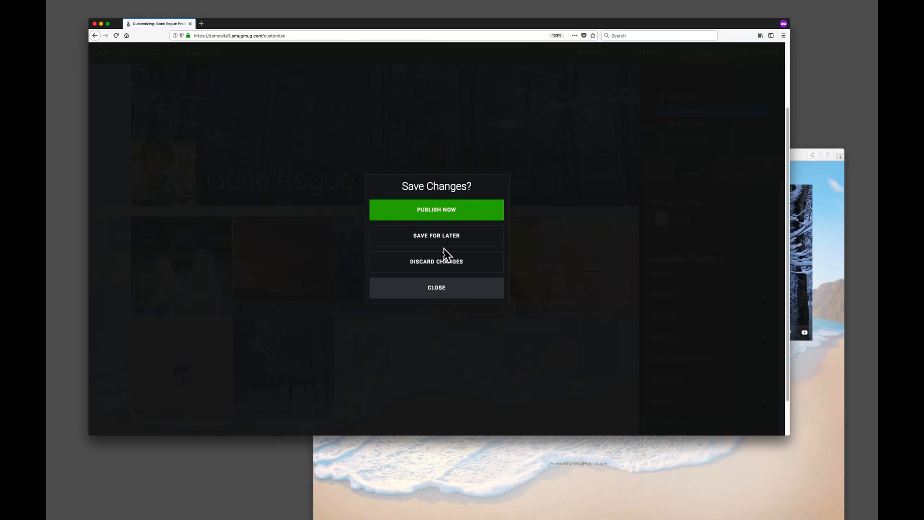
{"action": "left_click", "coordinate": [438, 262]}
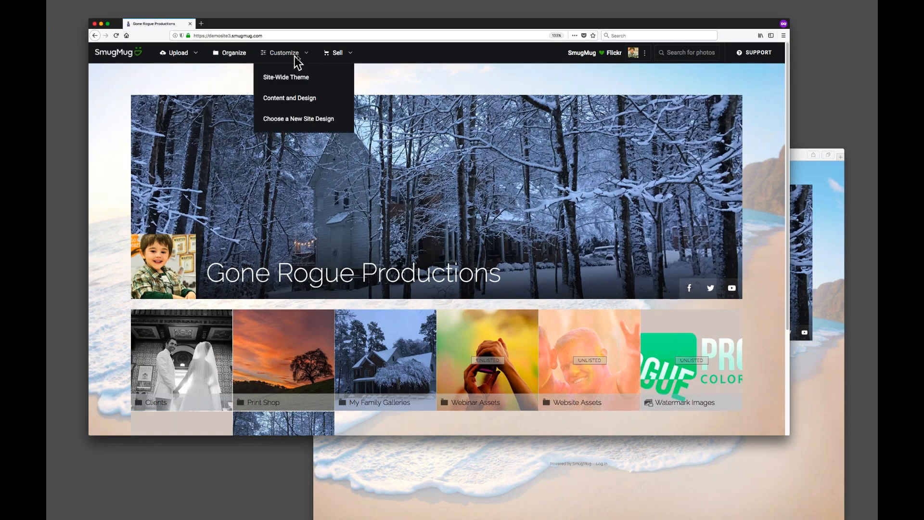
Reopen content and design customization, edit the active Beach theme, and set its heading font to Overlock.
{"action": "left_click", "coordinate": [291, 99]}
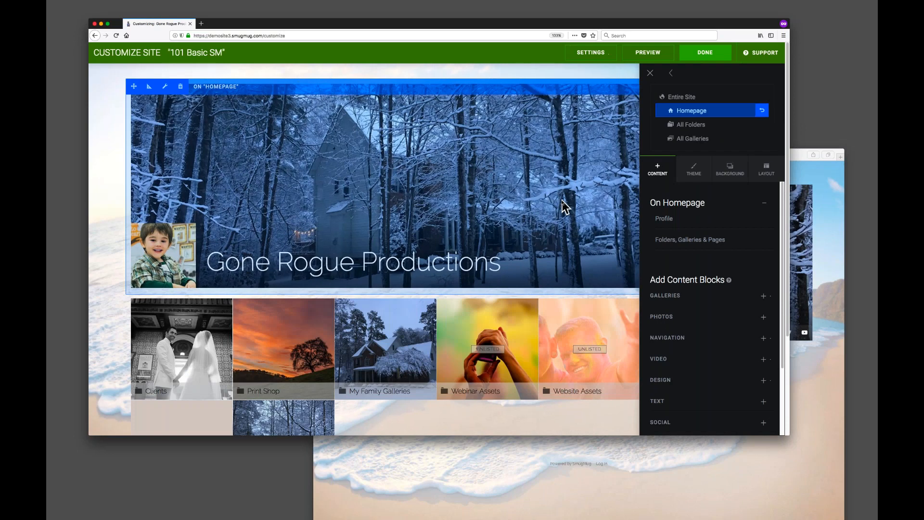
{"action": "left_click", "coordinate": [706, 177]}
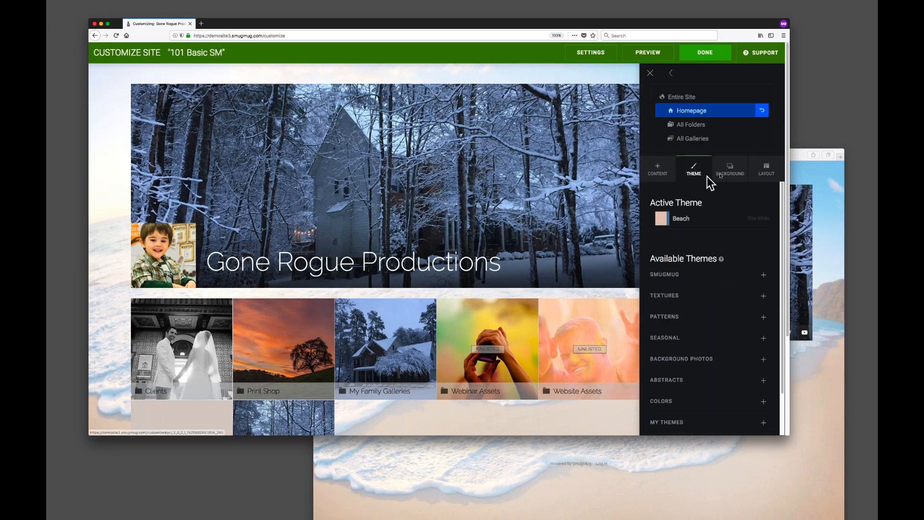
{"action": "mouse_move", "coordinate": [721, 219]}
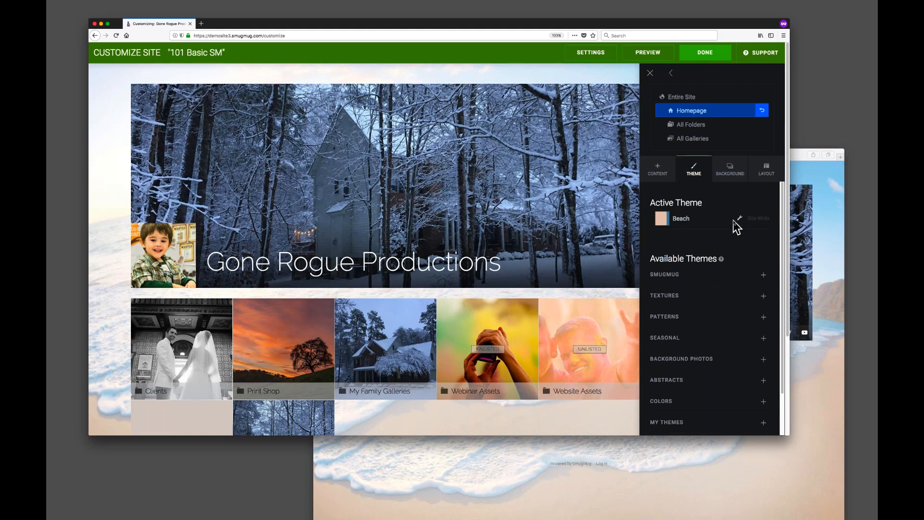
{"action": "left_click", "coordinate": [740, 219]}
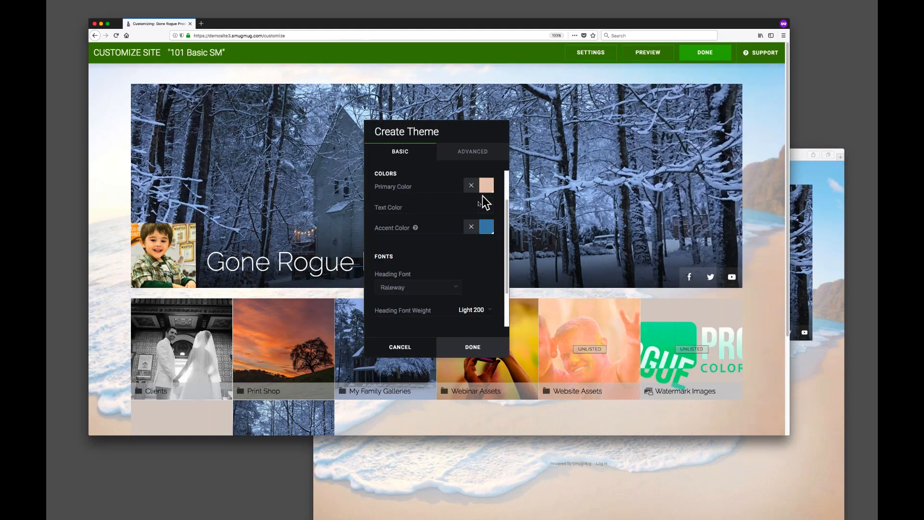
{"action": "left_click", "coordinate": [436, 288]}
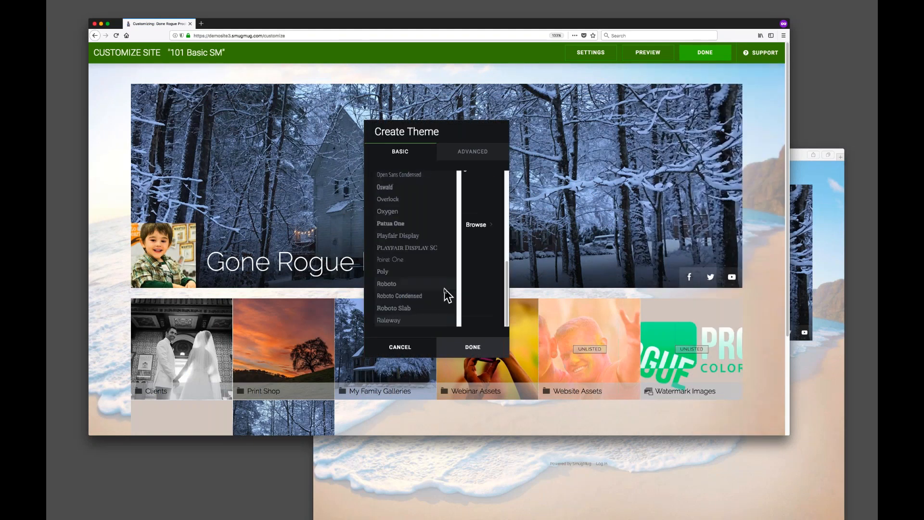
{"action": "left_click", "coordinate": [395, 199]}
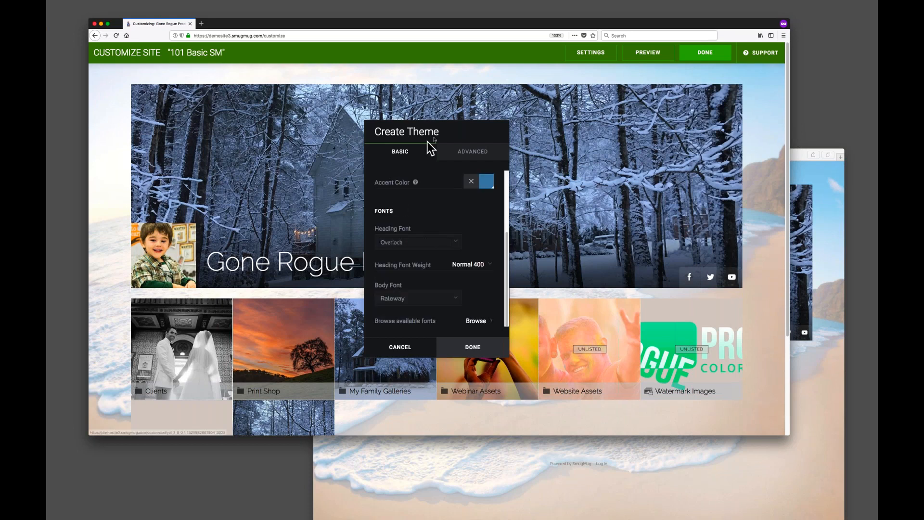
Rename the edited theme Beach Overlock and save it.
{"action": "left_click_drag", "start_coordinate": [437, 132], "coordinate": [535, 128]}
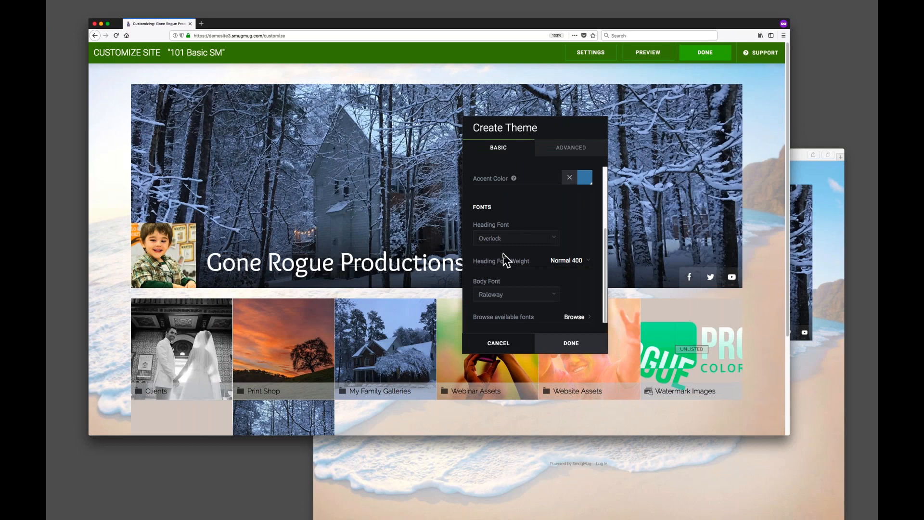
{"action": "scroll", "coordinate": [537, 214], "scroll_direction": "up", "scroll_amount": 4}
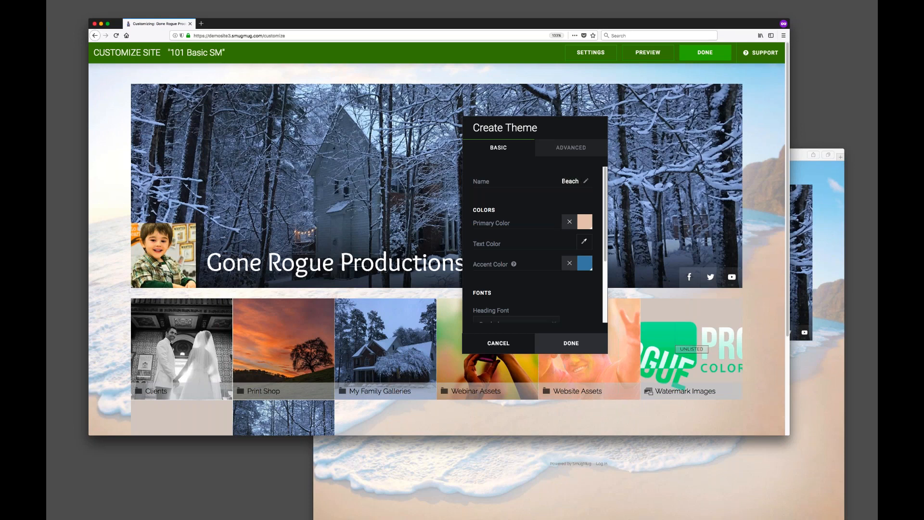
{"action": "type", "text": "erlock"}
{"action": "left_click", "coordinate": [577, 348]}
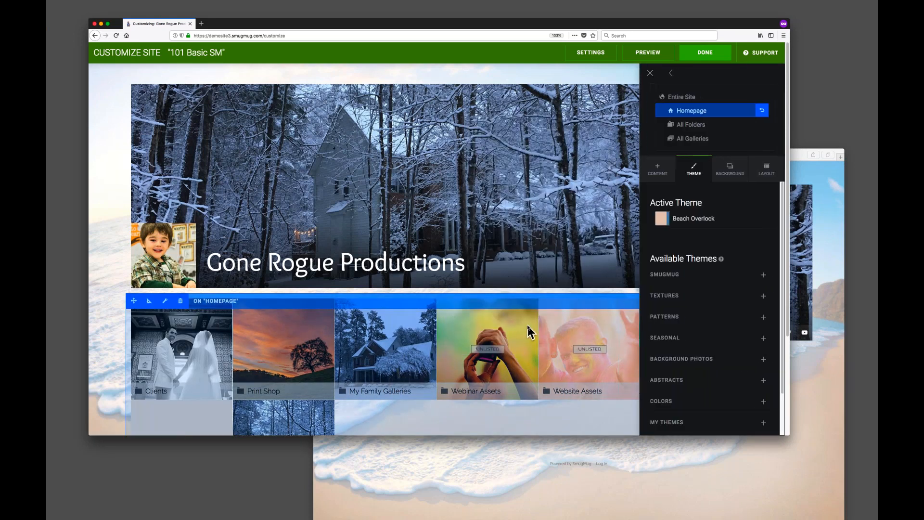
Expand the My Themes category and review the saved themes.
{"action": "scroll", "coordinate": [712, 253], "scroll_direction": "down", "scroll_amount": 2}
{"action": "scroll", "coordinate": [715, 253], "scroll_direction": "down", "scroll_amount": 3}
{"action": "left_click", "coordinate": [673, 377]}
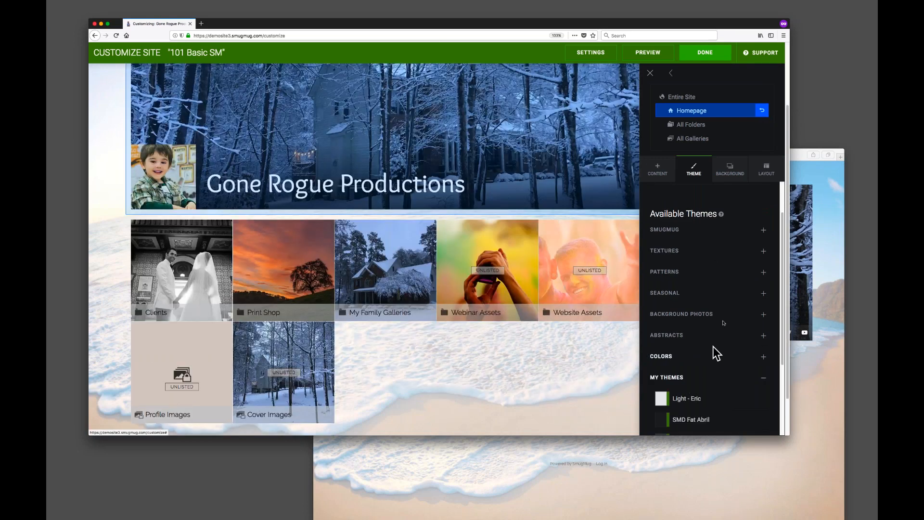
{"action": "scroll", "coordinate": [726, 324], "scroll_direction": "down", "scroll_amount": 3}
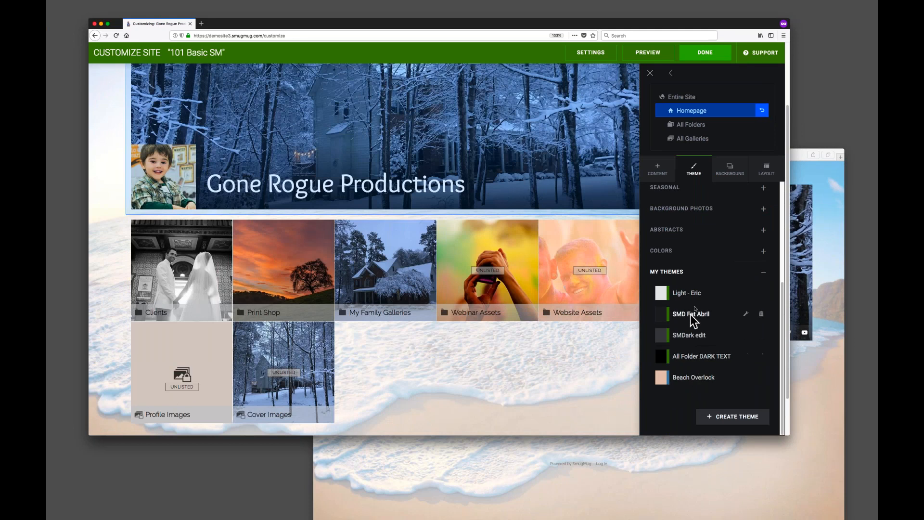
{"action": "scroll", "coordinate": [714, 297], "scroll_direction": "up", "scroll_amount": 6}
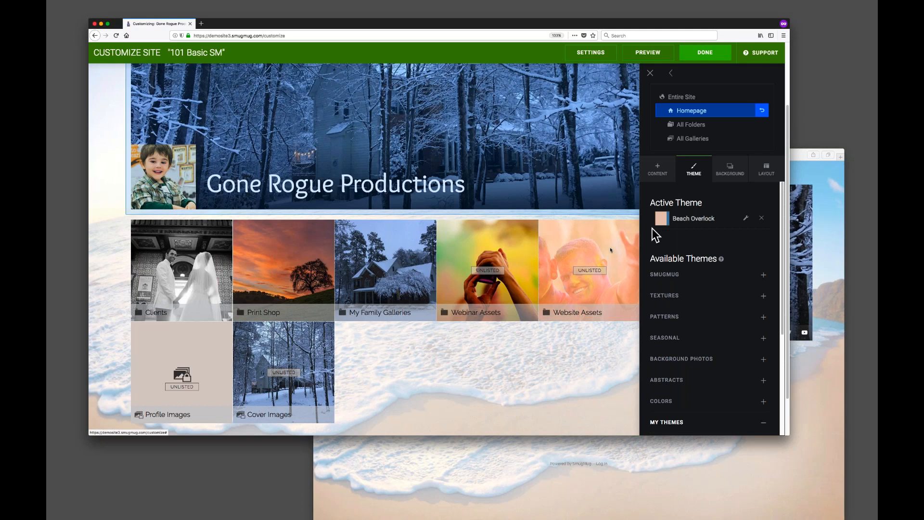
{"action": "scroll", "coordinate": [530, 272], "scroll_direction": "up", "scroll_amount": 2}
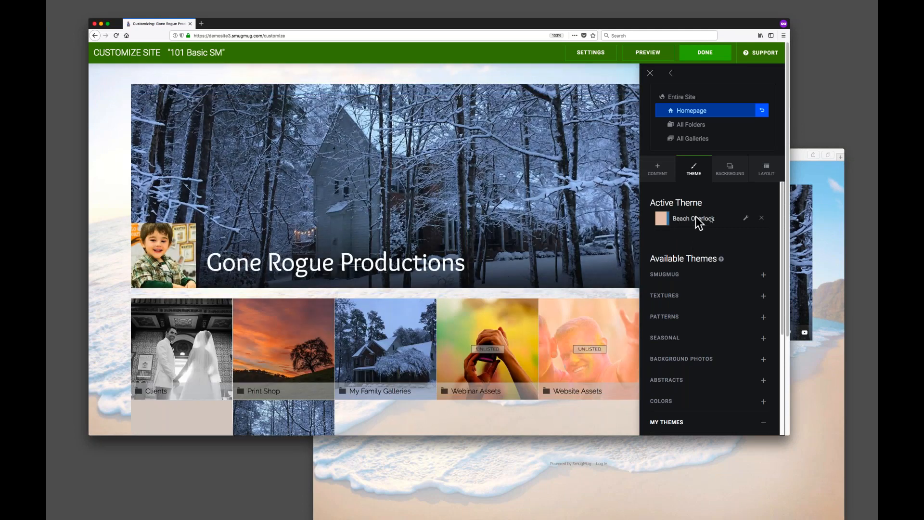
Open the Beach Overlock theme editor and cancel it, then expand the SmugMug themes category.
{"action": "left_click", "coordinate": [745, 218]}
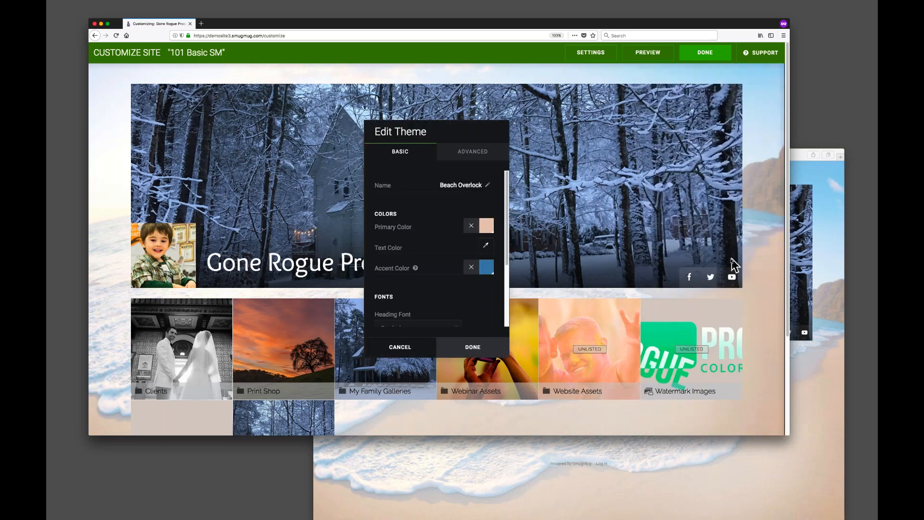
{"action": "left_click", "coordinate": [443, 348]}
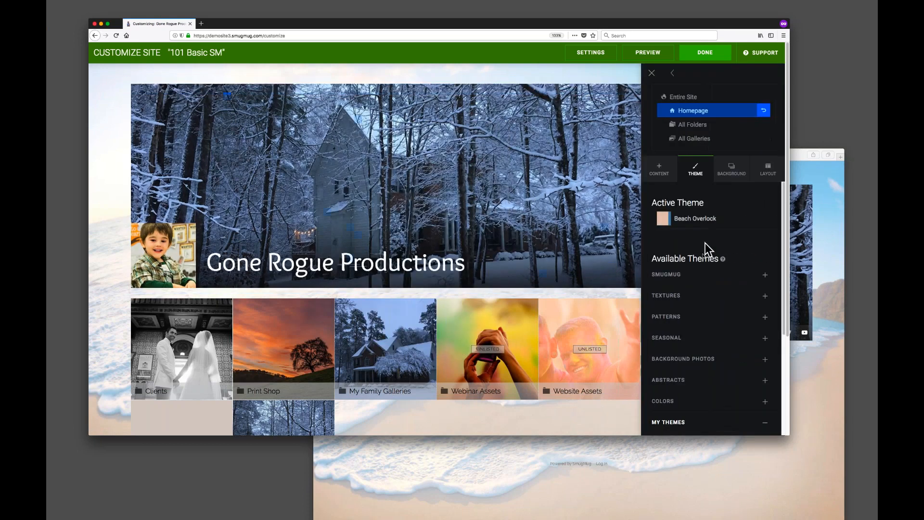
{"action": "left_click", "coordinate": [691, 275]}
{"action": "scroll", "coordinate": [729, 296], "scroll_direction": "down", "scroll_amount": 3}
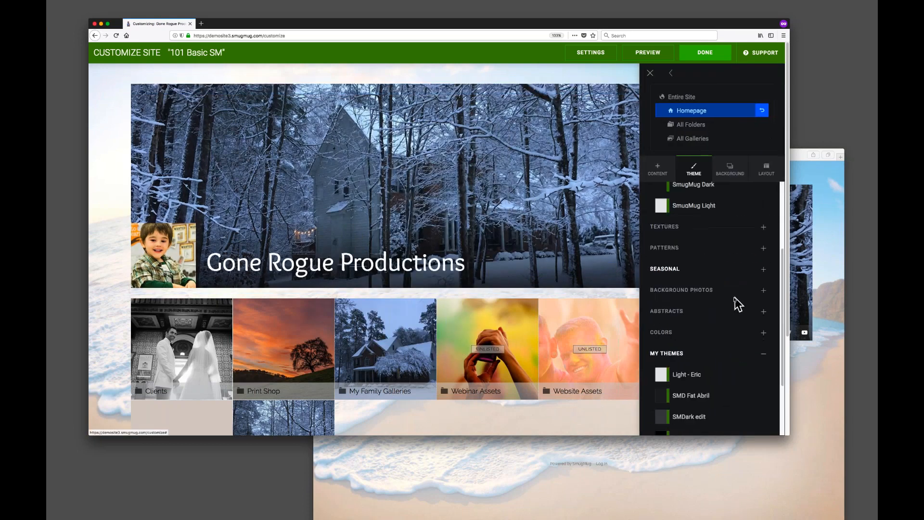
Expand the Background Photos themes and apply the Beach theme to the homepage.
{"action": "left_click", "coordinate": [703, 290]}
{"action": "scroll", "coordinate": [724, 296], "scroll_direction": "down", "scroll_amount": 3}
{"action": "left_click", "coordinate": [684, 298]}
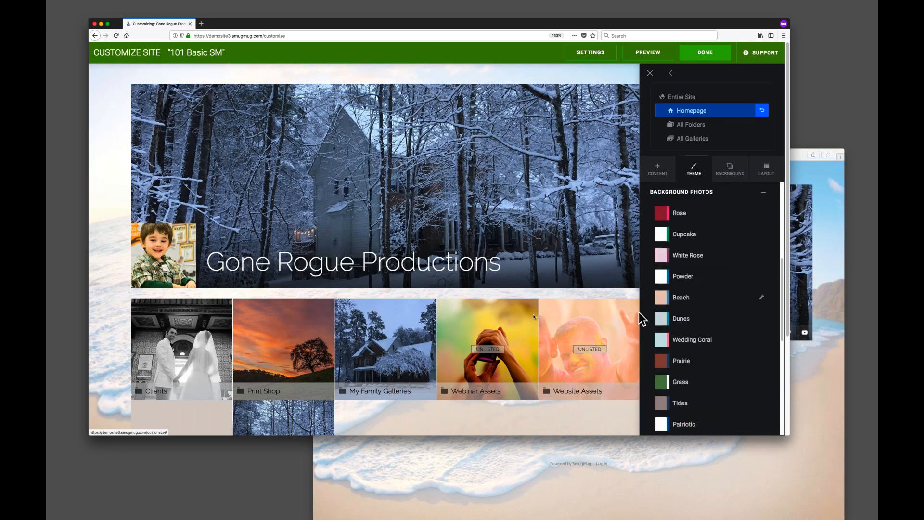
Open the homepage background settings, compare with the visitor window, and set the background type to Photo.
{"action": "left_click", "coordinate": [729, 169]}
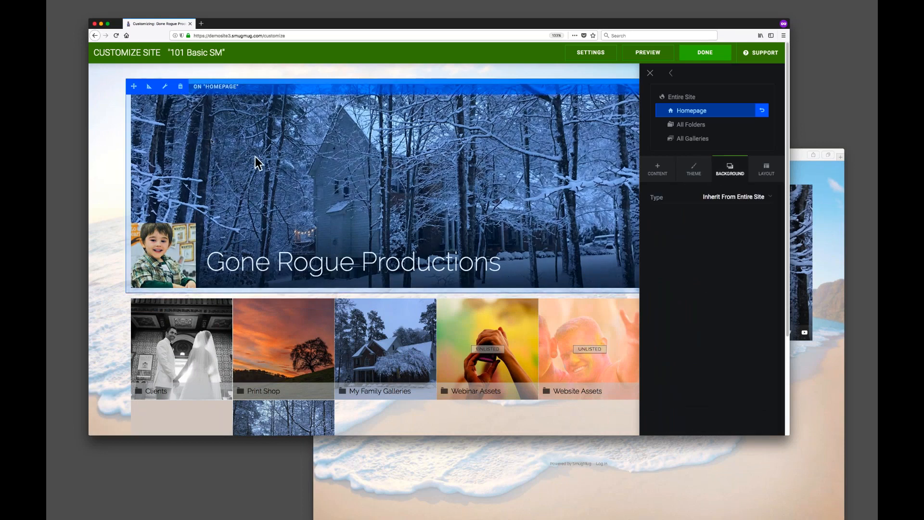
{"action": "left_click", "coordinate": [812, 410]}
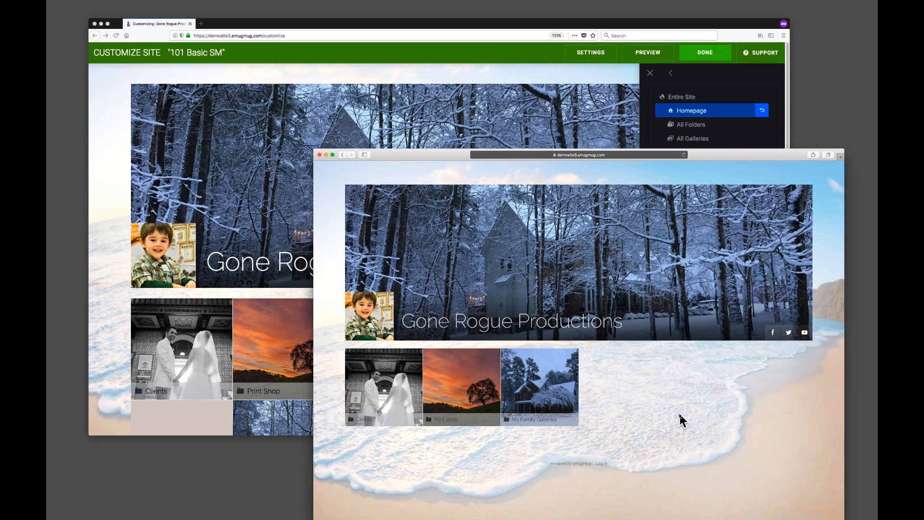
{"action": "left_click", "coordinate": [473, 24]}
{"action": "left_click_drag", "start_coordinate": [473, 24], "coordinate": [472, 24]}
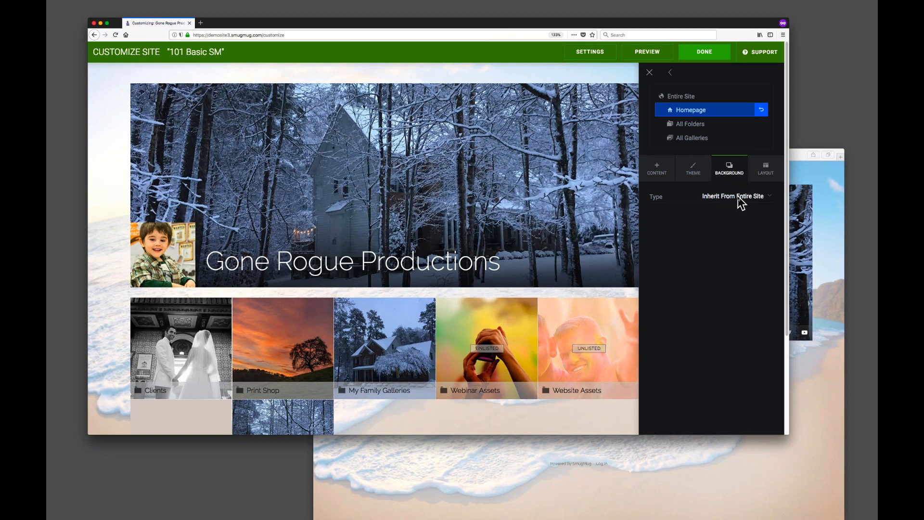
{"action": "left_click", "coordinate": [798, 369]}
{"action": "left_click", "coordinate": [664, 25]}
{"action": "left_click", "coordinate": [734, 196]}
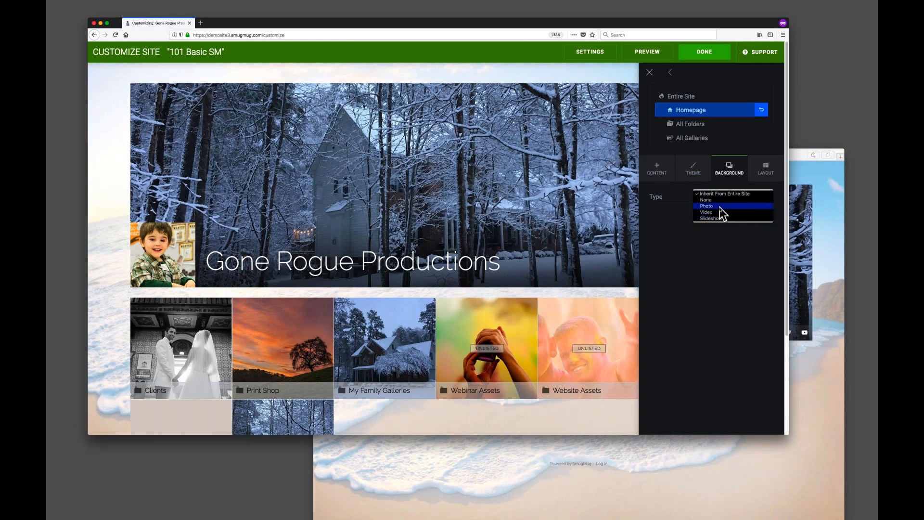
{"action": "left_click", "coordinate": [721, 207]}
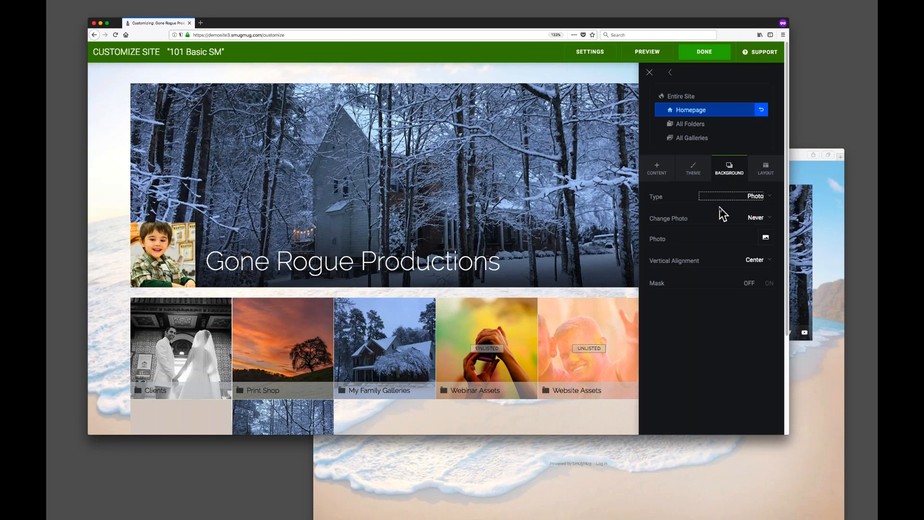
Try setting Change Photo to Every Visit, then set it back to Never.
{"action": "left_click", "coordinate": [695, 215]}
{"action": "left_click", "coordinate": [765, 219]}
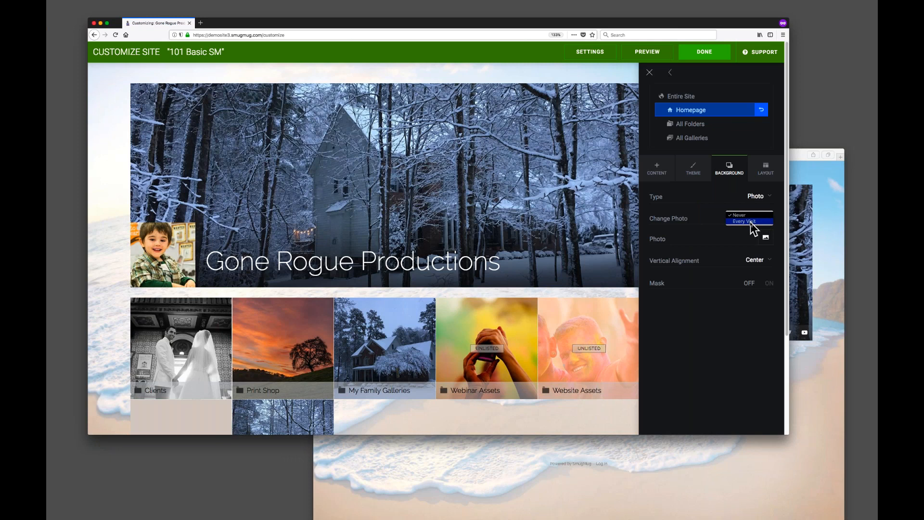
{"action": "left_click", "coordinate": [750, 222]}
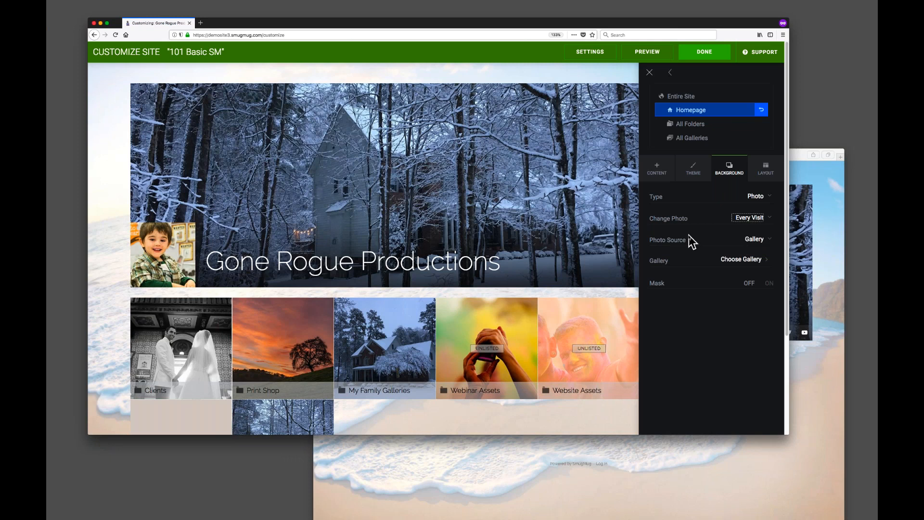
{"action": "left_click", "coordinate": [754, 219]}
{"action": "left_click", "coordinate": [752, 214]}
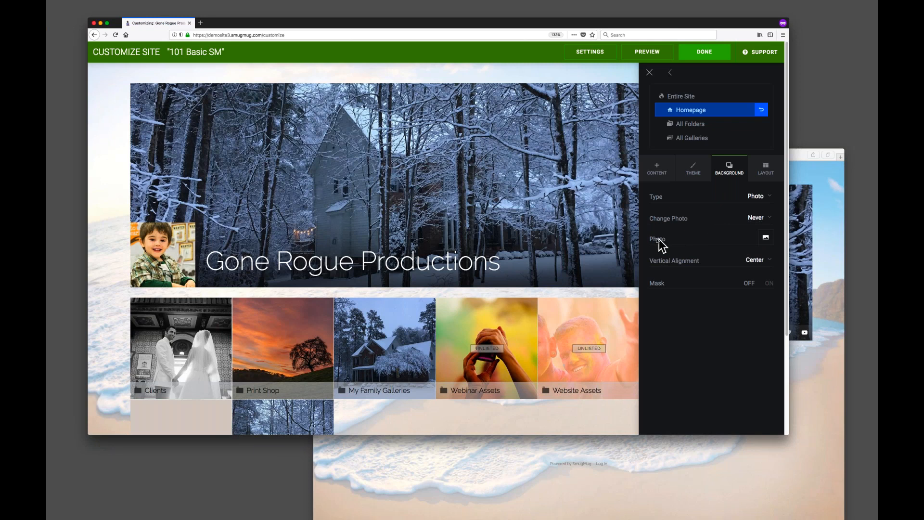
Choose a colorful photo from Website Assets › Homepage Slideshow #1 as the homepage background photo.
{"action": "left_click", "coordinate": [766, 238]}
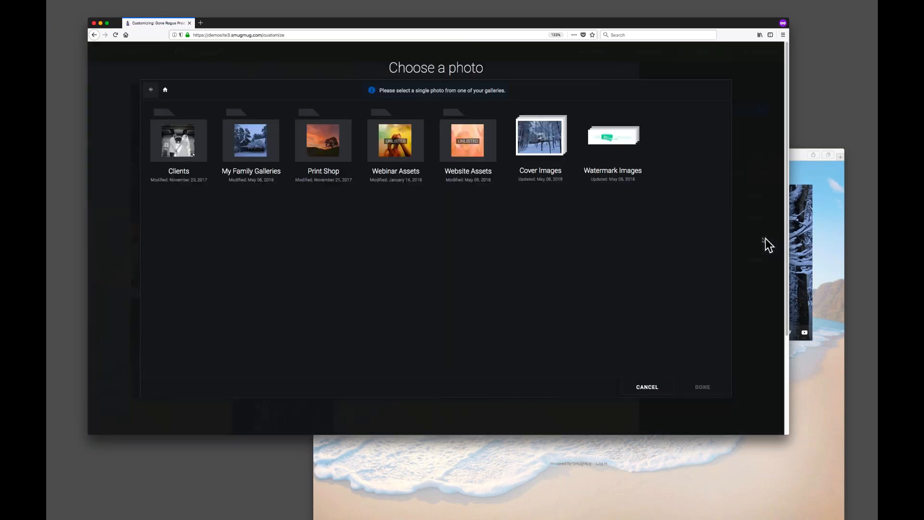
{"action": "left_click", "coordinate": [464, 147]}
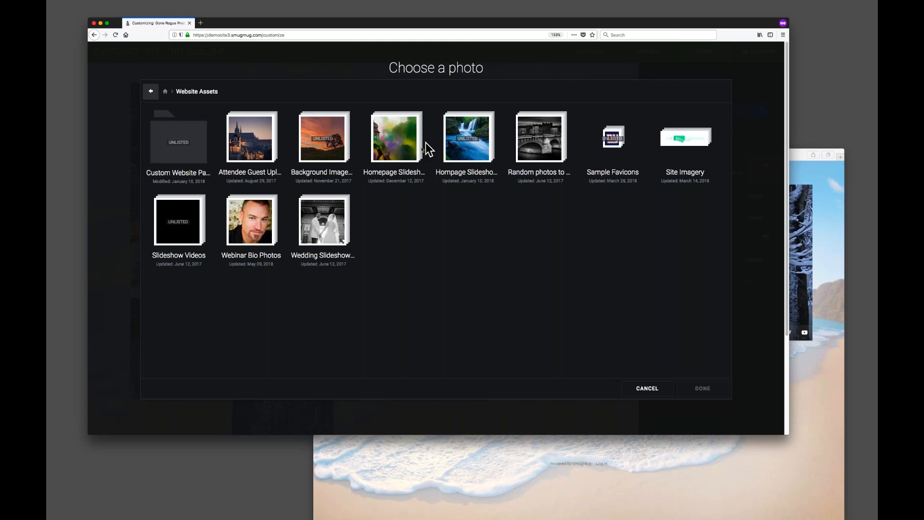
{"action": "left_click", "coordinate": [400, 148]}
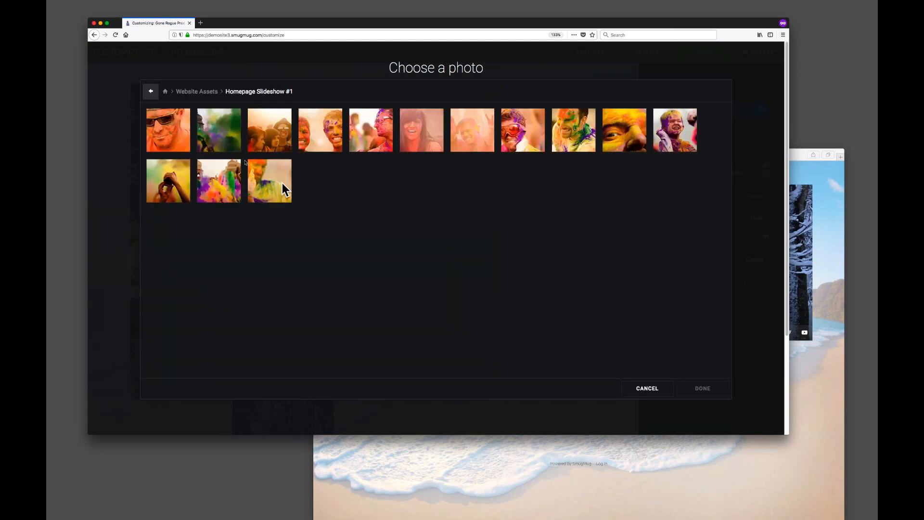
{"action": "left_click", "coordinate": [218, 190]}
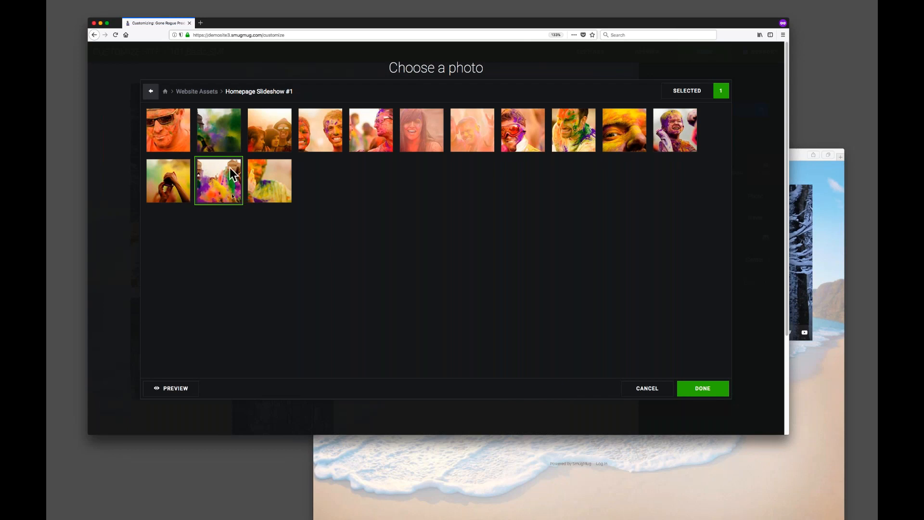
{"action": "left_click", "coordinate": [696, 393]}
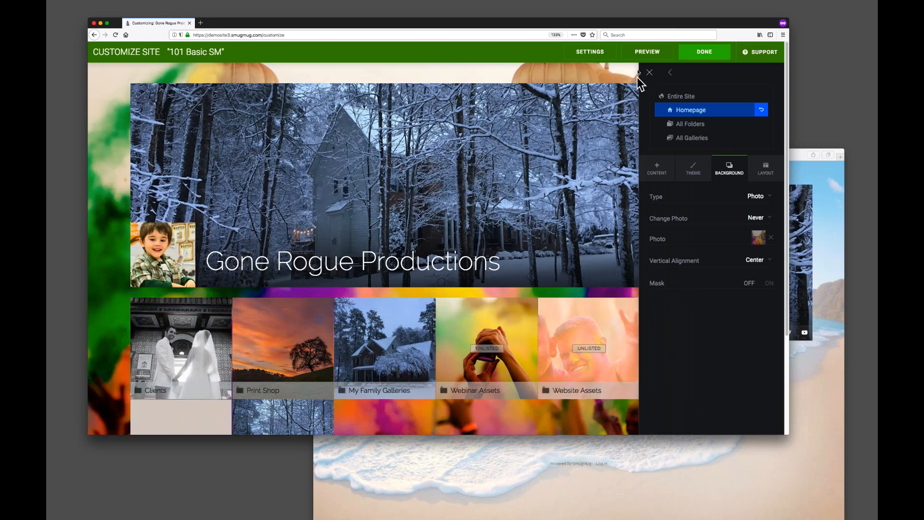
Preview the homepage with the new background photo and exit the preview.
{"action": "left_click", "coordinate": [647, 57]}
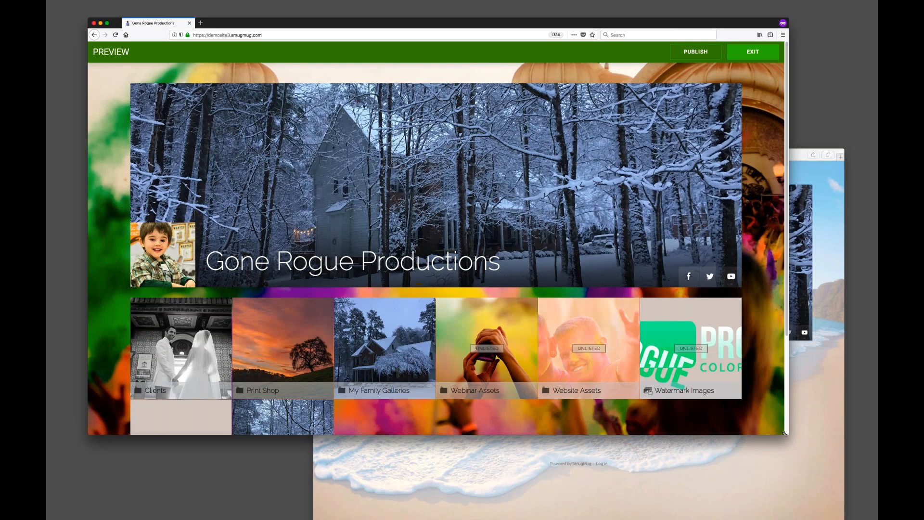
{"action": "left_click_drag", "start_coordinate": [785, 433], "coordinate": [830, 498]}
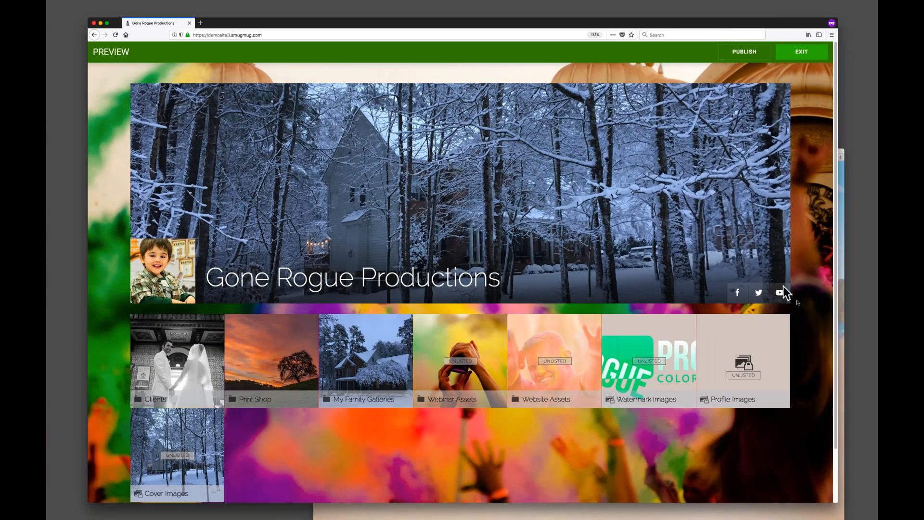
{"action": "scroll", "coordinate": [306, 423], "scroll_direction": "down", "scroll_amount": 2}
{"action": "scroll", "coordinate": [306, 423], "scroll_direction": "up", "scroll_amount": 2}
{"action": "left_click", "coordinate": [808, 55]}
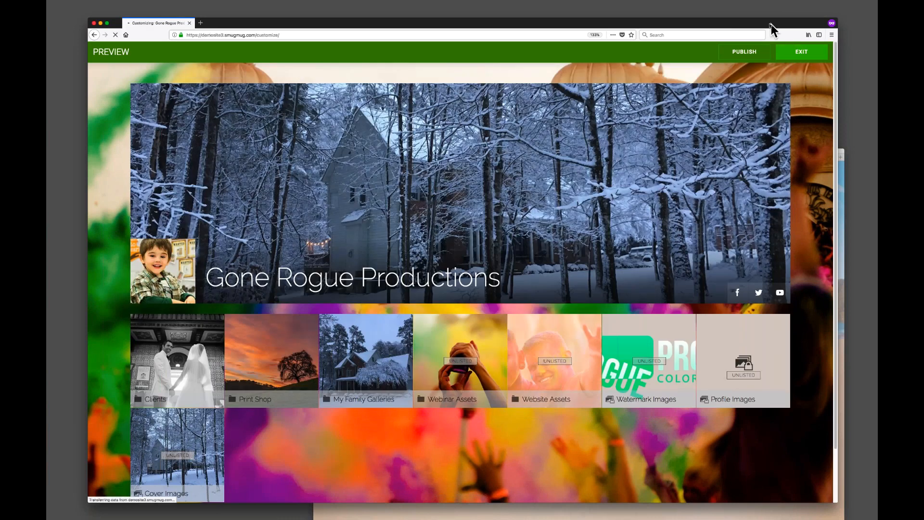
{"action": "left_click_drag", "start_coordinate": [771, 24], "coordinate": [765, 10]}
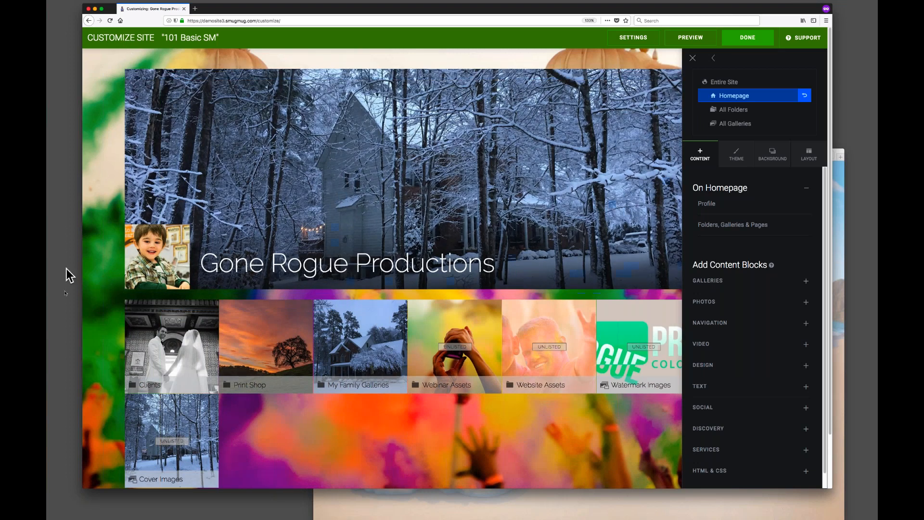
Turn on the background mask, trying Dark and Light colours and Low and Extreme opacity, ending with Light and Extreme.
{"action": "left_click", "coordinate": [781, 155]}
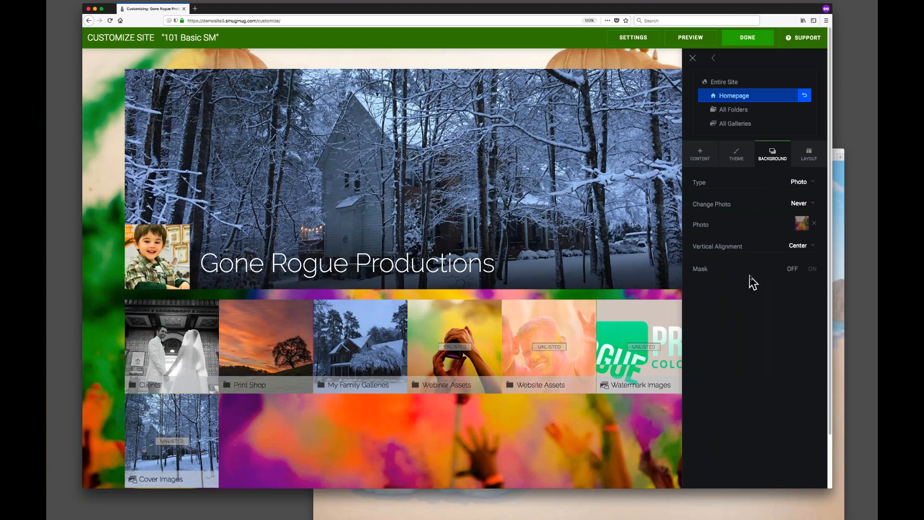
{"action": "left_click", "coordinate": [812, 269]}
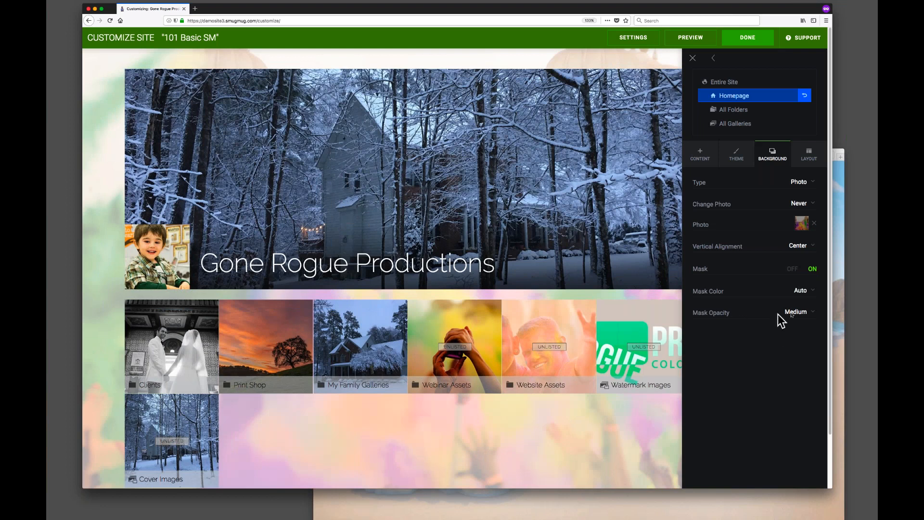
{"action": "left_click", "coordinate": [807, 294]}
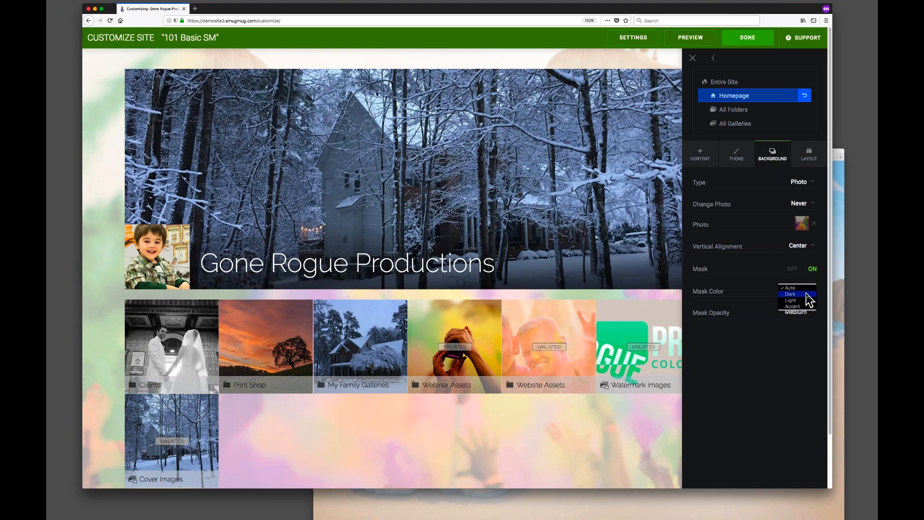
{"action": "left_click", "coordinate": [807, 294]}
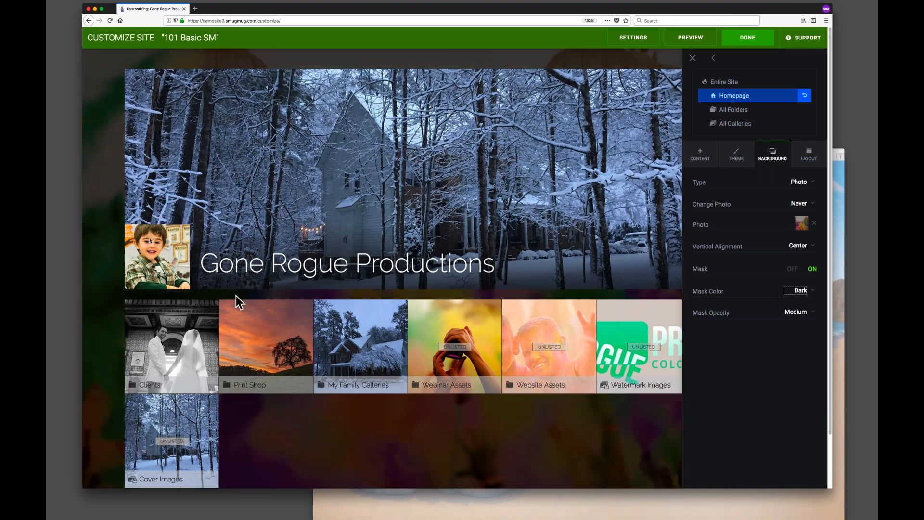
{"action": "left_click", "coordinate": [815, 289]}
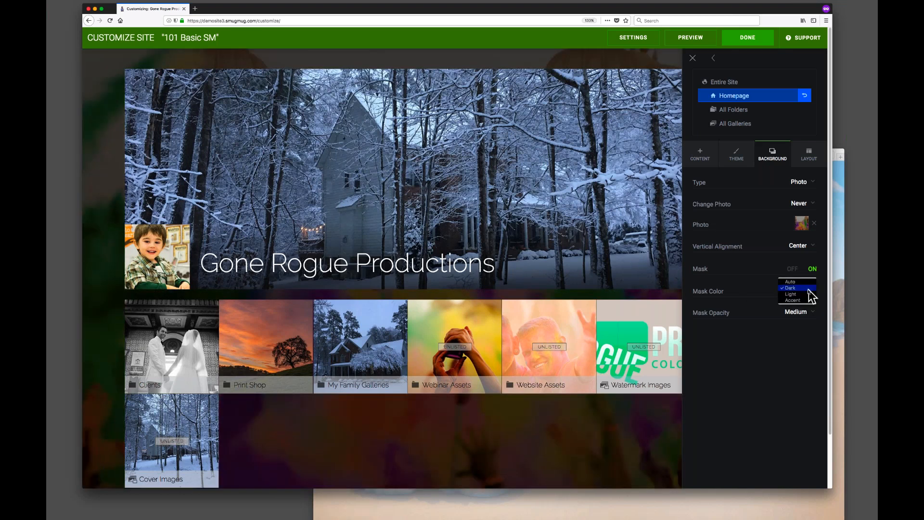
{"action": "left_click", "coordinate": [811, 298]}
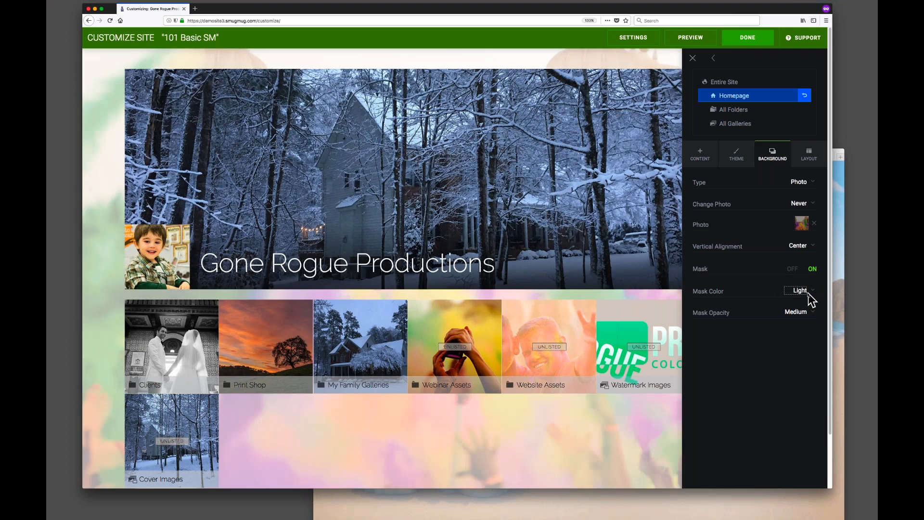
{"action": "left_click", "coordinate": [805, 313]}
{"action": "left_click", "coordinate": [803, 310]}
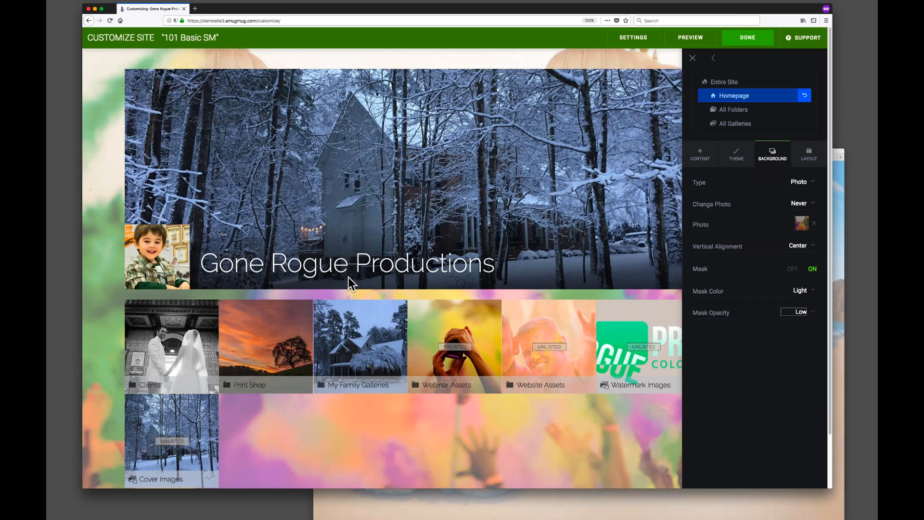
{"action": "left_click", "coordinate": [799, 313]}
{"action": "left_click", "coordinate": [808, 334]}
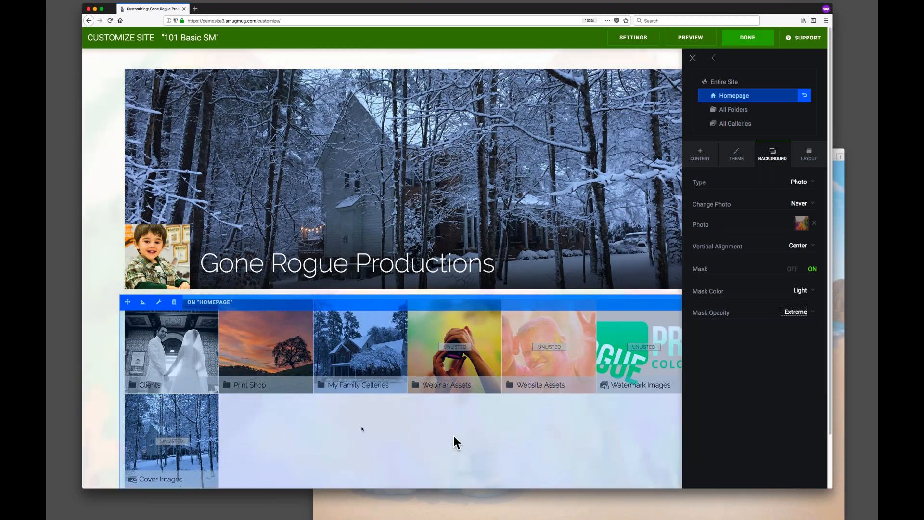
{"action": "left_click", "coordinate": [803, 312]}
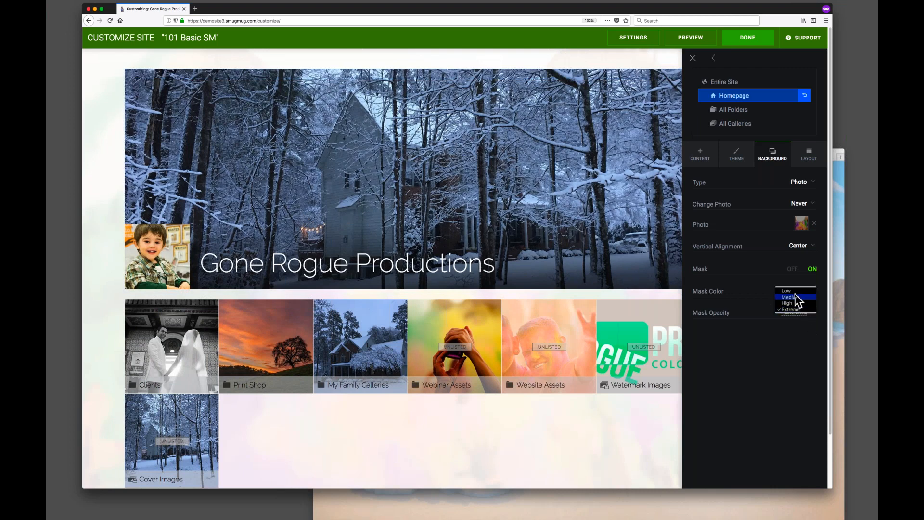
{"action": "left_click", "coordinate": [817, 183]}
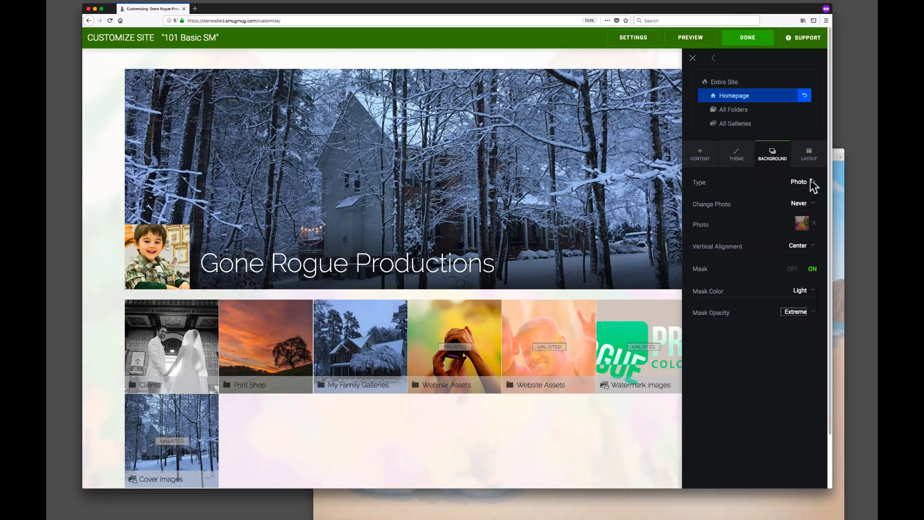
Set the homepage background type back to Inherit From Entire Site.
{"action": "left_click", "coordinate": [801, 183]}
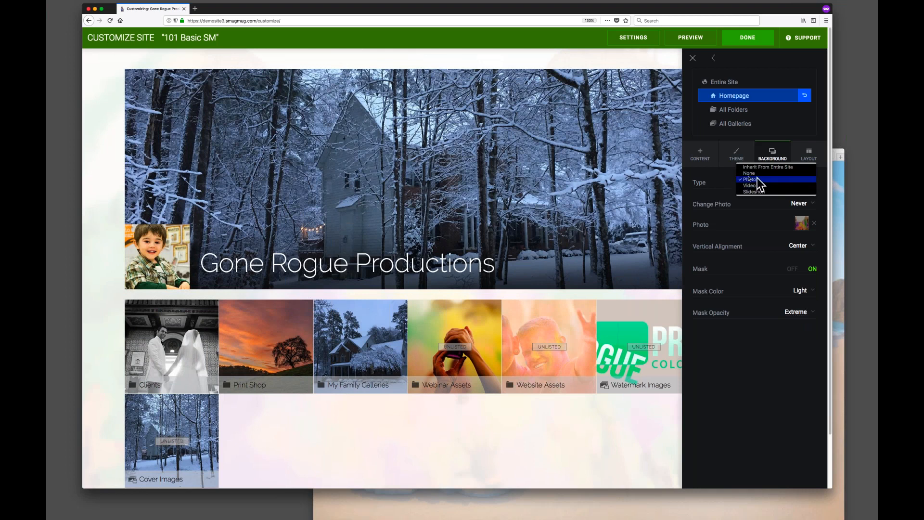
{"action": "left_click", "coordinate": [771, 167]}
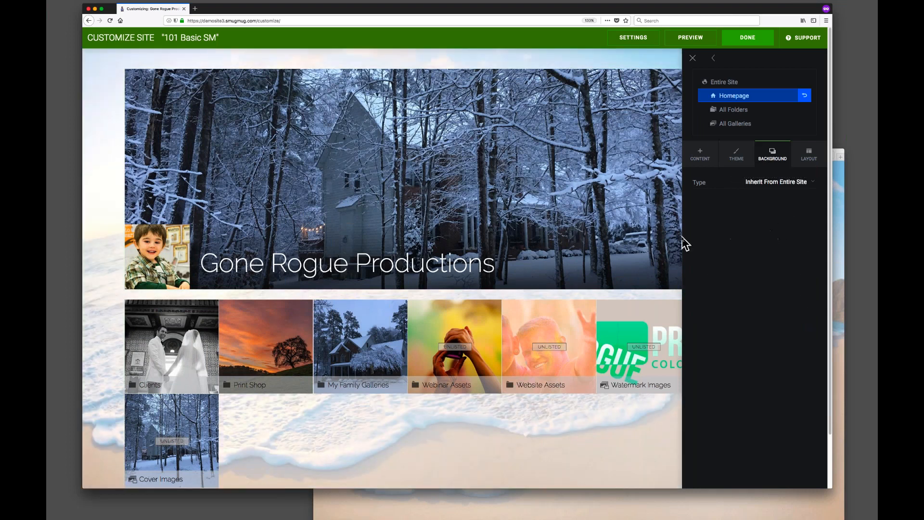
Open the homepage Layout settings, compare with the visitor window, and set the top margin to 200 px.
{"action": "left_click", "coordinate": [810, 158]}
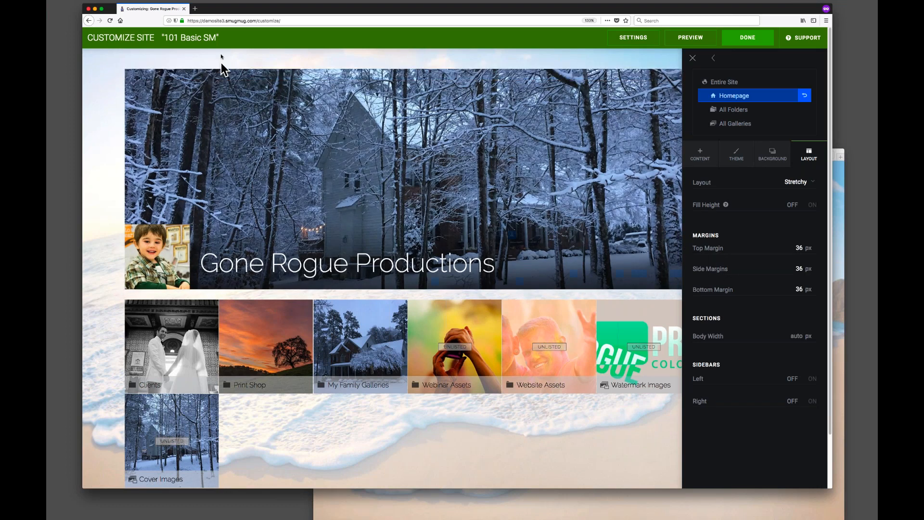
{"action": "left_click", "coordinate": [426, 493]}
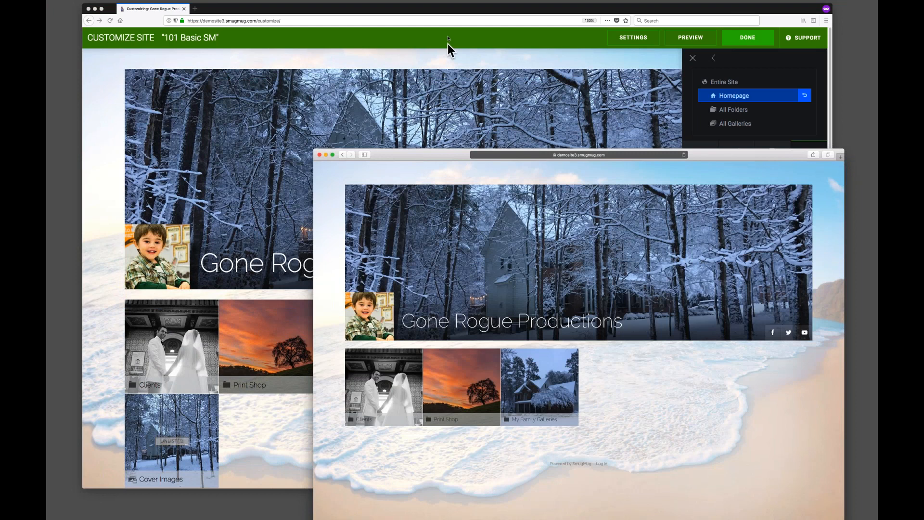
{"action": "left_click", "coordinate": [448, 10]}
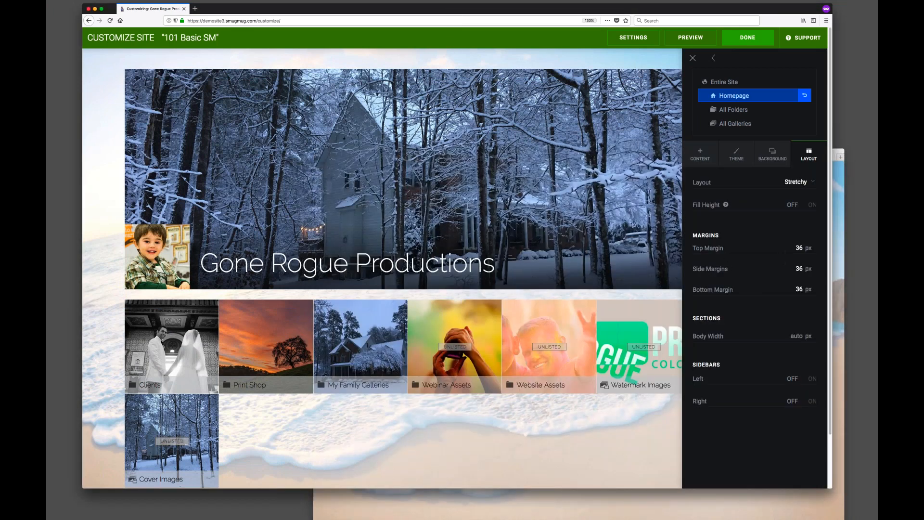
{"action": "double_click", "coordinate": [801, 247]}
{"action": "type", "text": "200"}
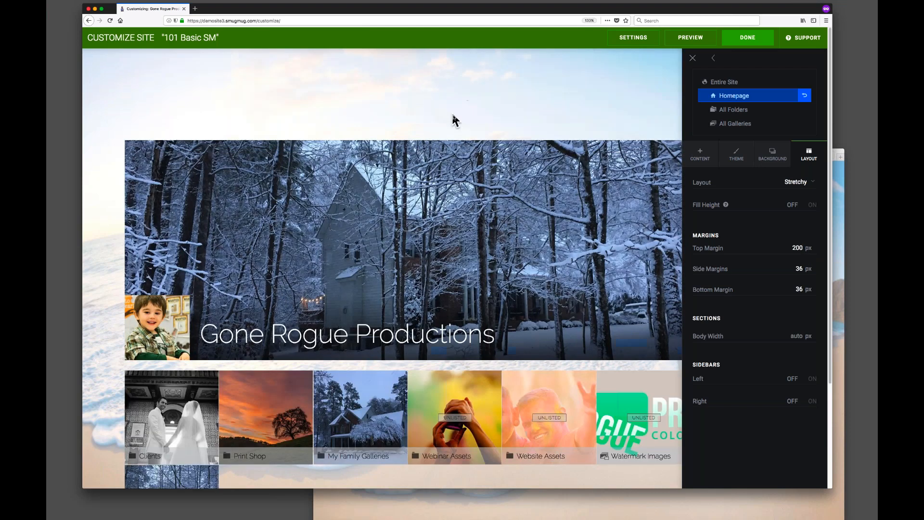
Set the homepage top margin to 36 px, and try side margins of 0 and 100 px before restoring 36 px.
{"action": "double_click", "coordinate": [797, 248]}
{"action": "type", "text": "36"}
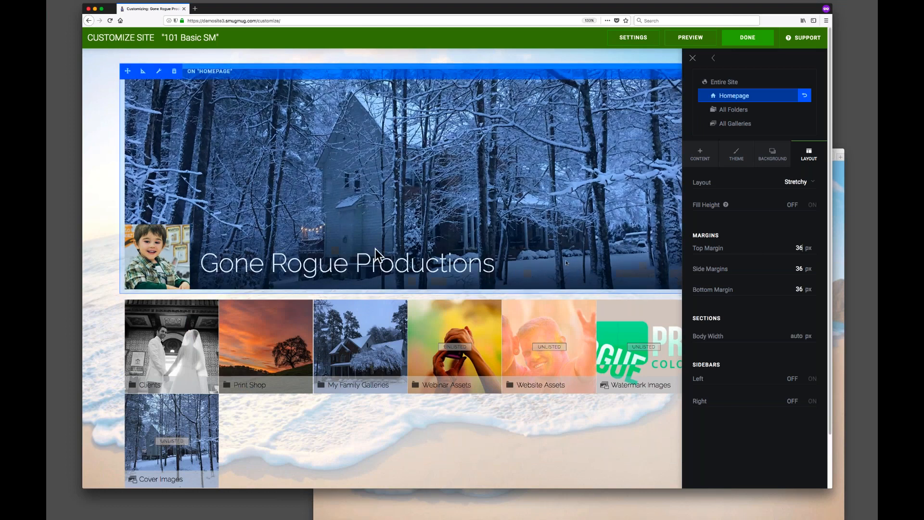
{"action": "left_click_drag", "start_coordinate": [789, 269], "coordinate": [804, 268]}
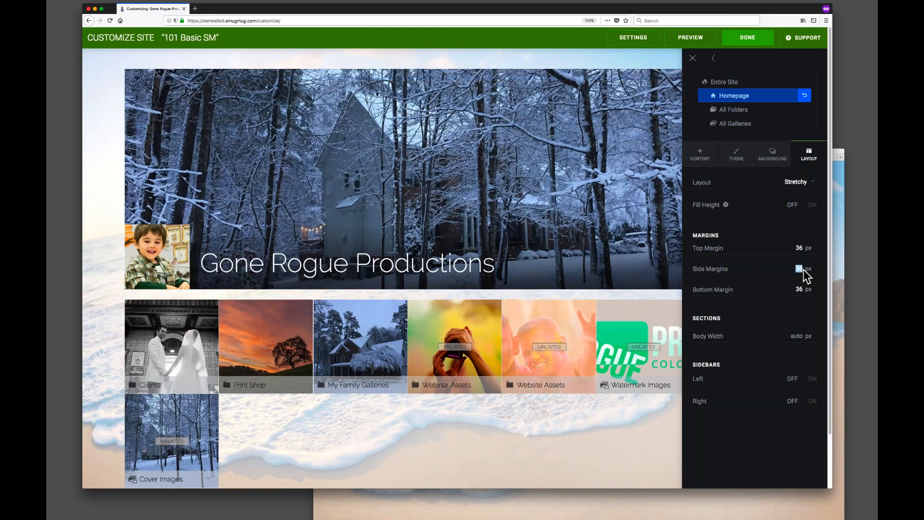
{"action": "type", "text": "0"}
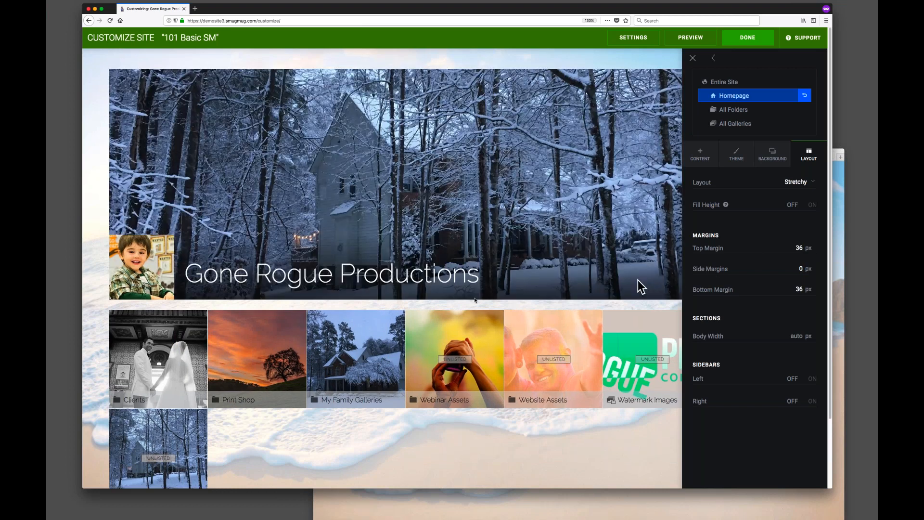
{"action": "left_click_drag", "start_coordinate": [797, 268], "coordinate": [807, 268]}
{"action": "type", "text": "100"}
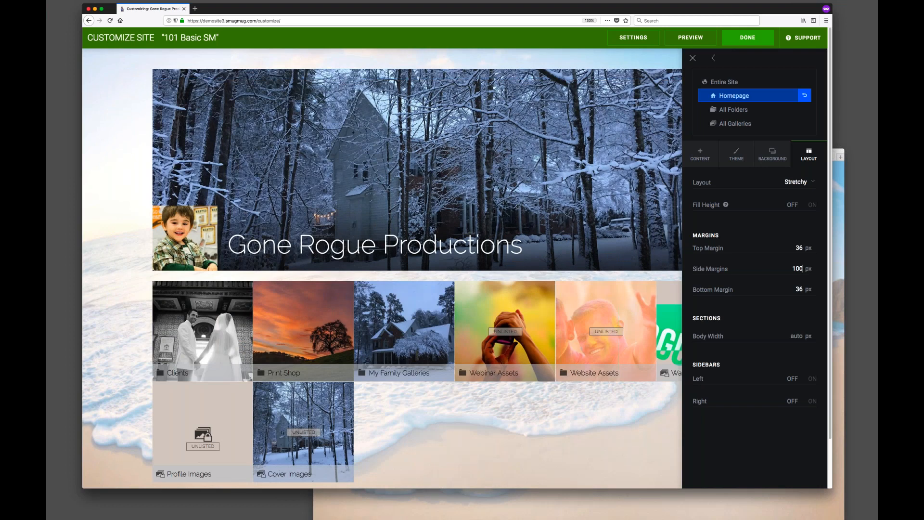
{"action": "double_click", "coordinate": [792, 268]}
{"action": "type", "text": "36"}
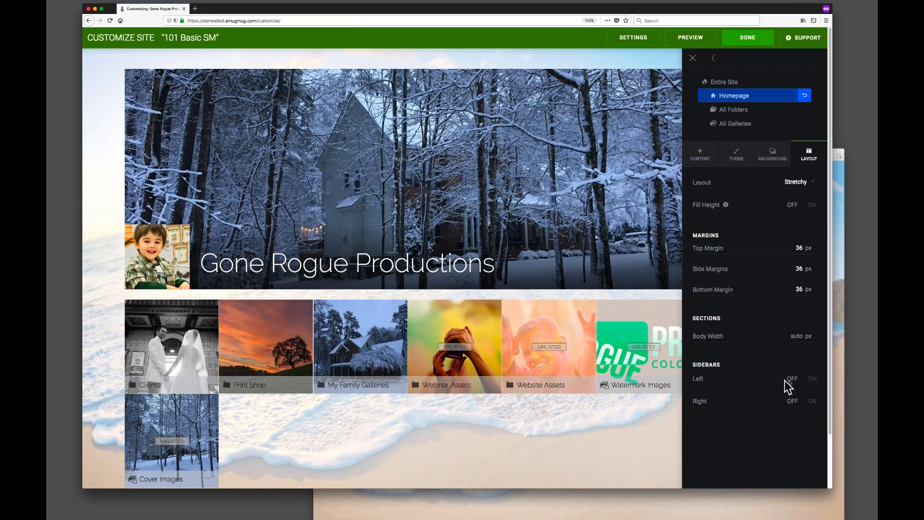
Toggle the left sidebar on and off, and review the layout margins for All Folders, All Galleries and Entire Site.
{"action": "left_click", "coordinate": [812, 380]}
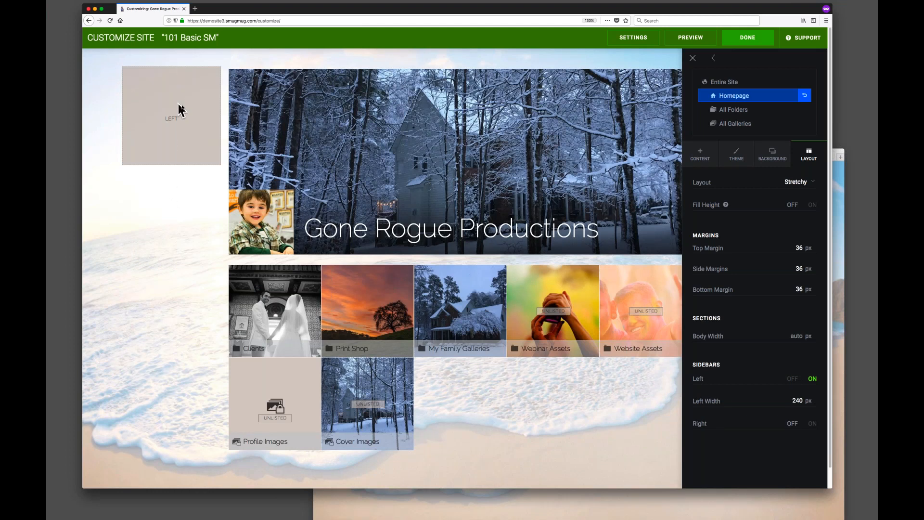
{"action": "left_click", "coordinate": [792, 379]}
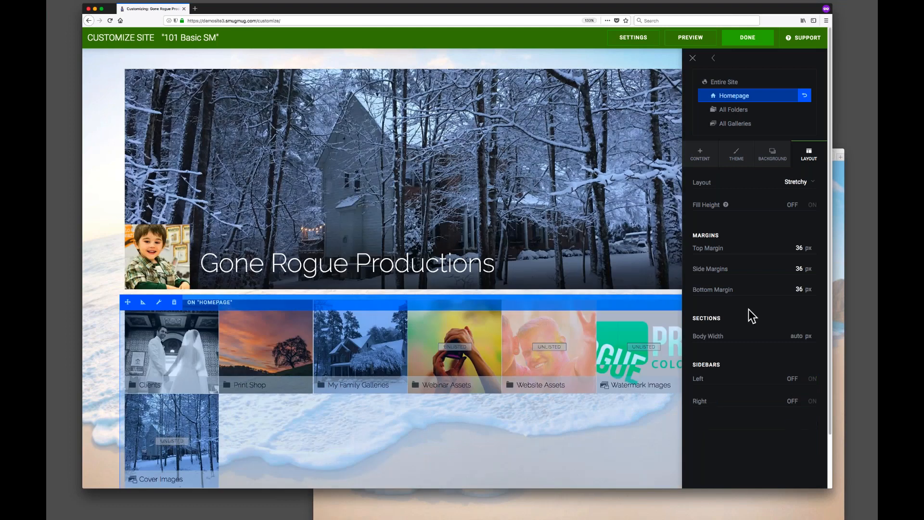
{"action": "left_click", "coordinate": [736, 109]}
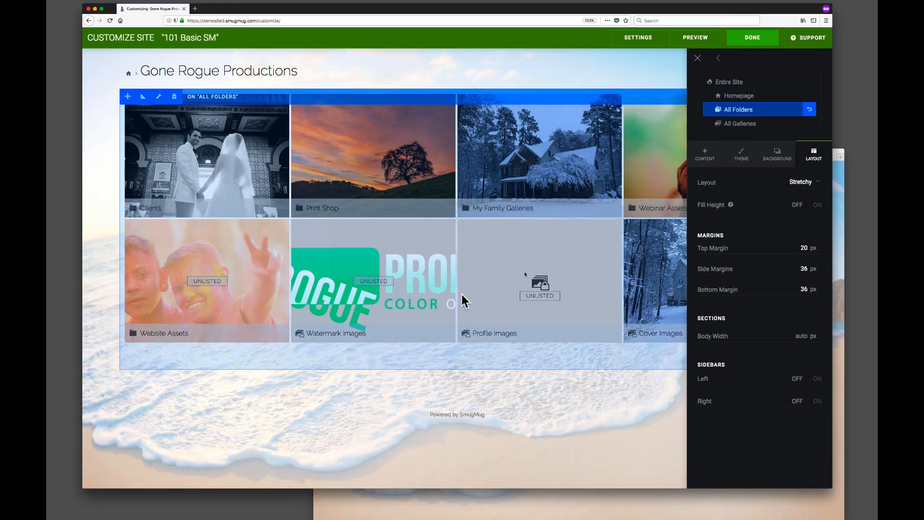
{"action": "left_click", "coordinate": [740, 125]}
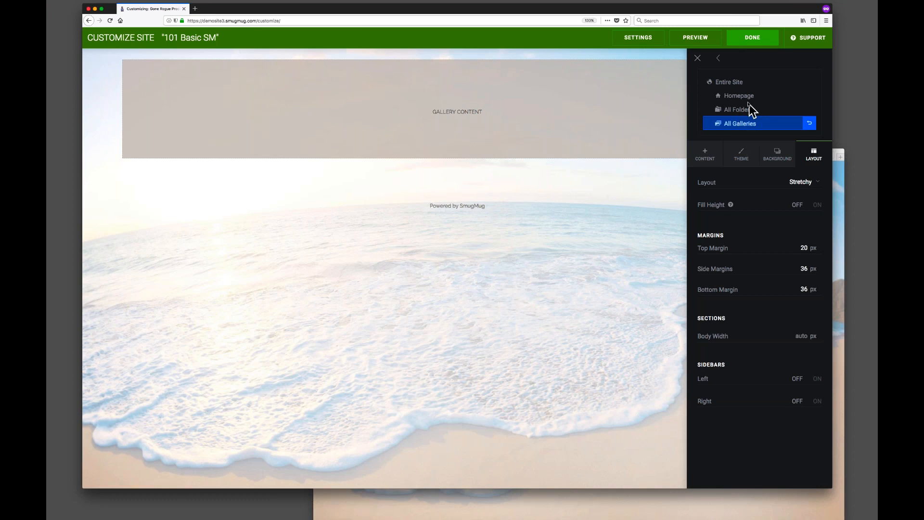
{"action": "left_click", "coordinate": [727, 82]}
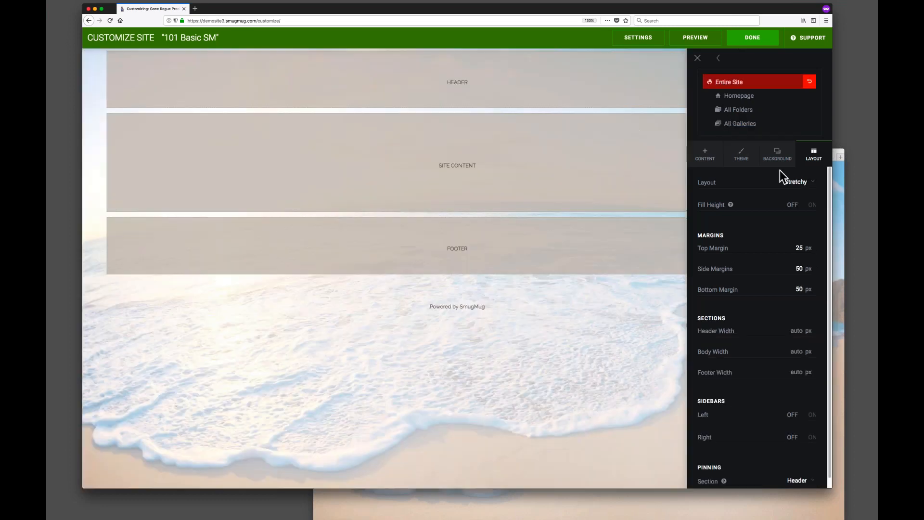
{"action": "left_click", "coordinate": [706, 154]}
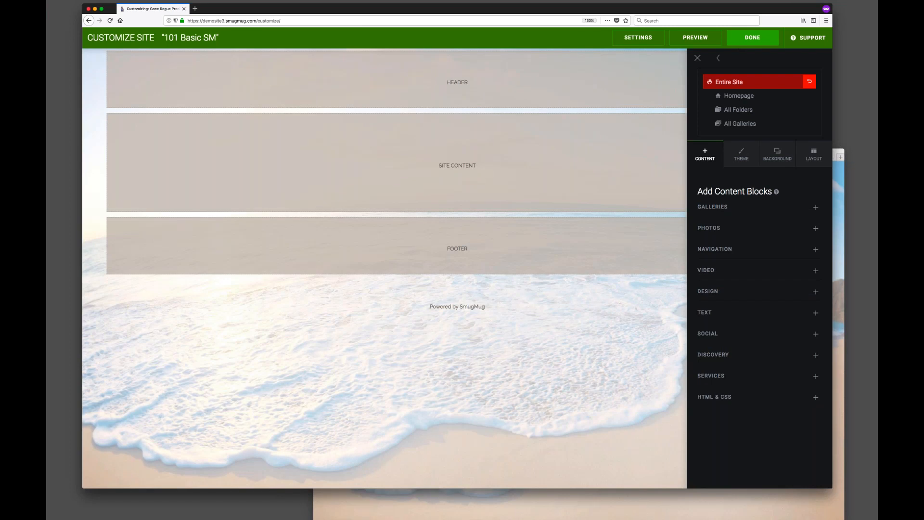
Finish customizing the site and open the option to choose a new site design.
{"action": "left_click", "coordinate": [756, 43]}
{"action": "left_click", "coordinate": [461, 286]}
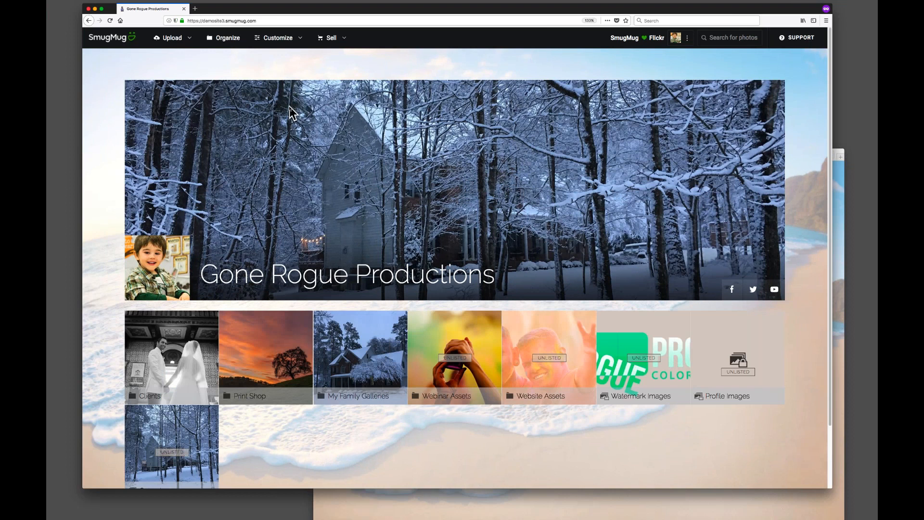
{"action": "left_click", "coordinate": [298, 40]}
{"action": "mouse_move", "coordinate": [281, 39]}
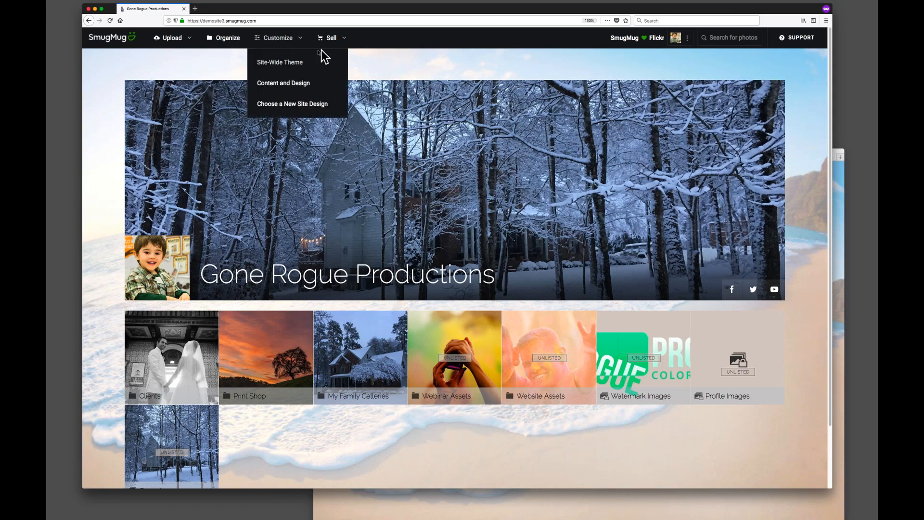
{"action": "left_click", "coordinate": [303, 105]}
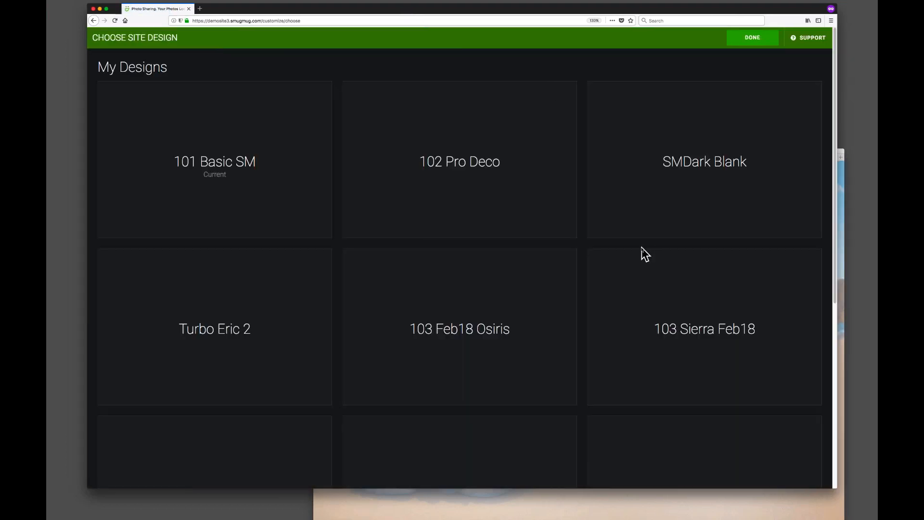
Browse the available site designs and preview the 102 Pro Deco design, then exit the preview.
{"action": "key", "text": "super+minus"}
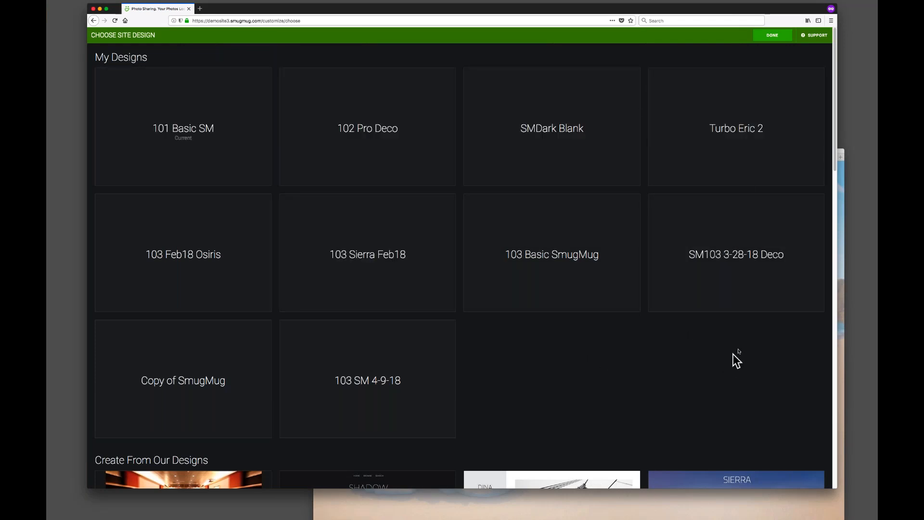
{"action": "scroll", "coordinate": [736, 356], "scroll_direction": "down", "scroll_amount": 6}
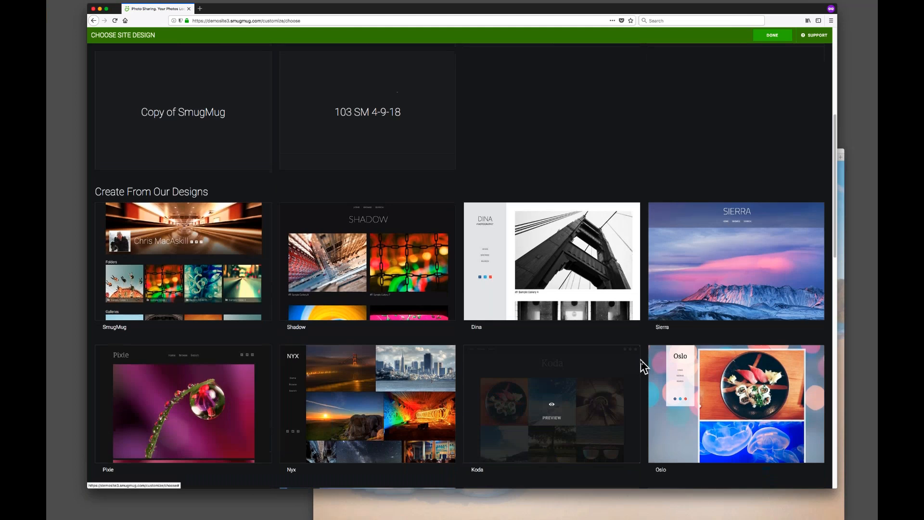
{"action": "scroll", "coordinate": [640, 360], "scroll_direction": "down", "scroll_amount": 5}
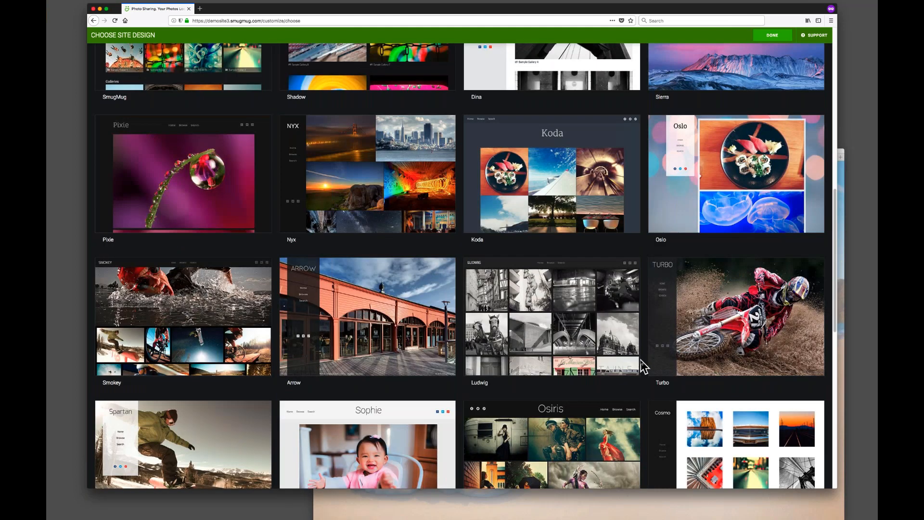
{"action": "scroll", "coordinate": [641, 359], "scroll_direction": "down", "scroll_amount": 3}
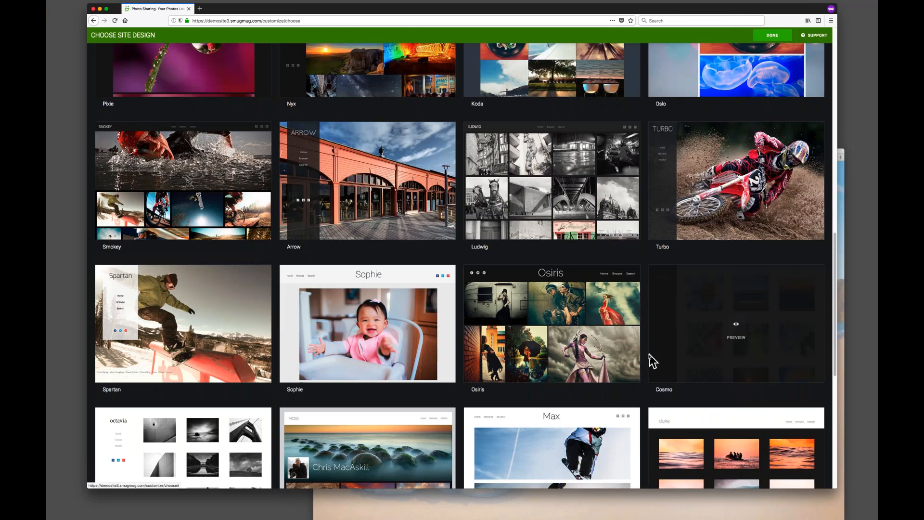
{"action": "scroll", "coordinate": [650, 362], "scroll_direction": "up", "scroll_amount": 3}
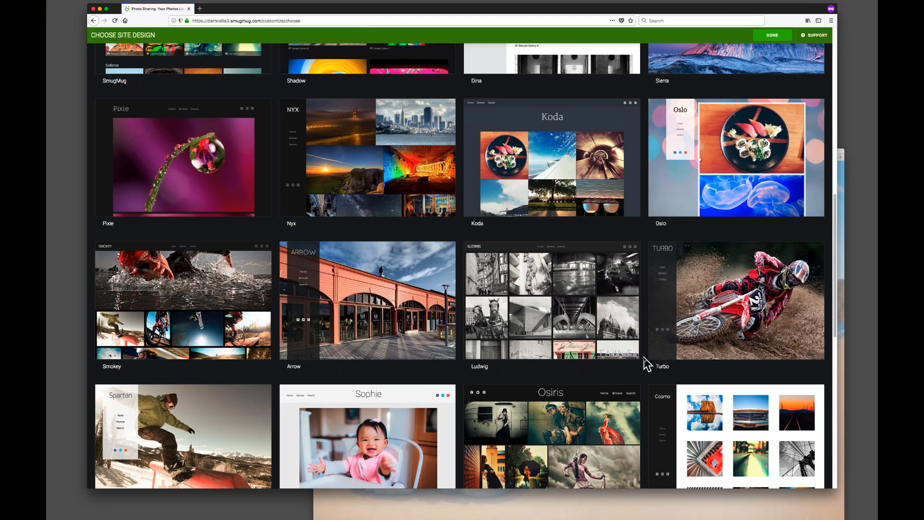
{"action": "scroll", "coordinate": [648, 364], "scroll_direction": "up", "scroll_amount": 12}
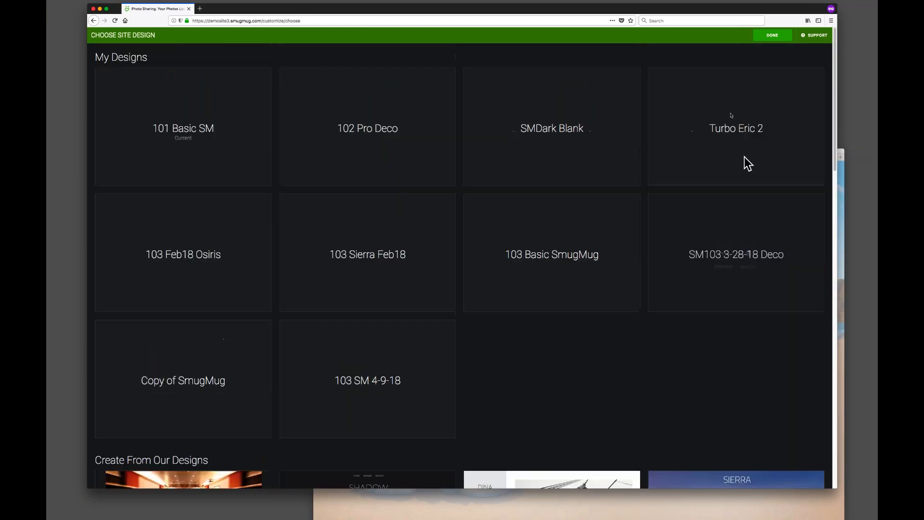
{"action": "left_click", "coordinate": [535, 128]}
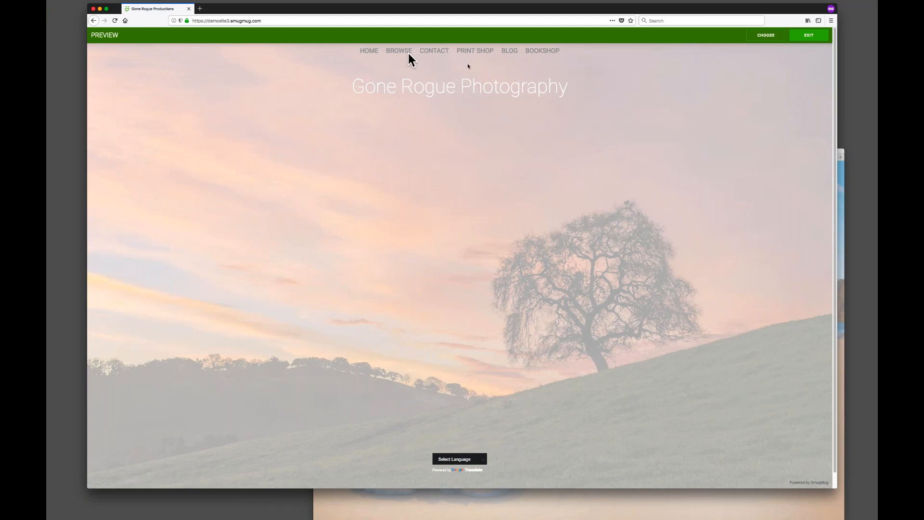
{"action": "left_click", "coordinate": [809, 36]}
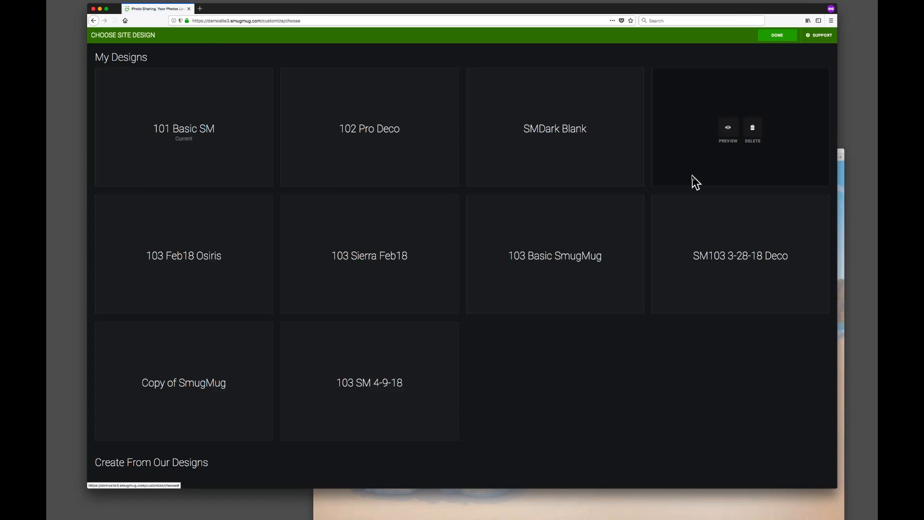
Preview the Sierra design from the built-in designs and choose it for customizing.
{"action": "scroll", "coordinate": [556, 339], "scroll_direction": "down", "scroll_amount": 8}
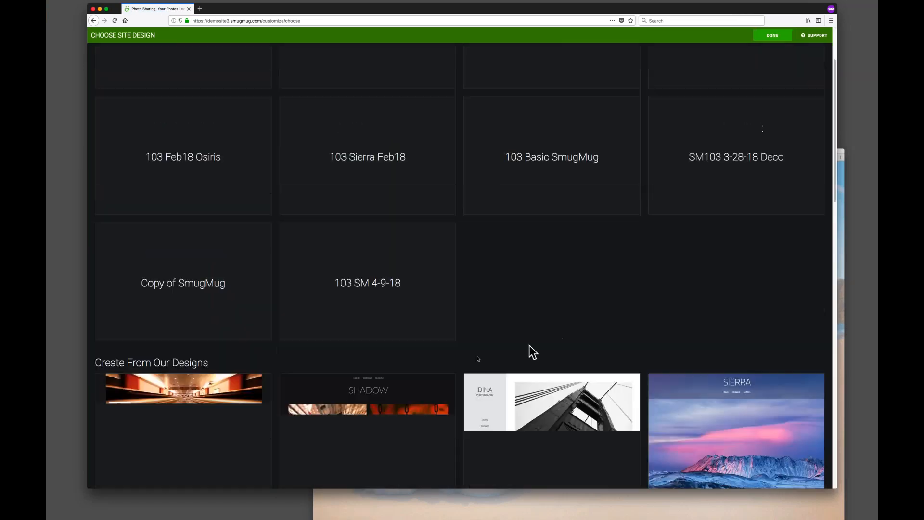
{"action": "scroll", "coordinate": [463, 371], "scroll_direction": "down", "scroll_amount": 2}
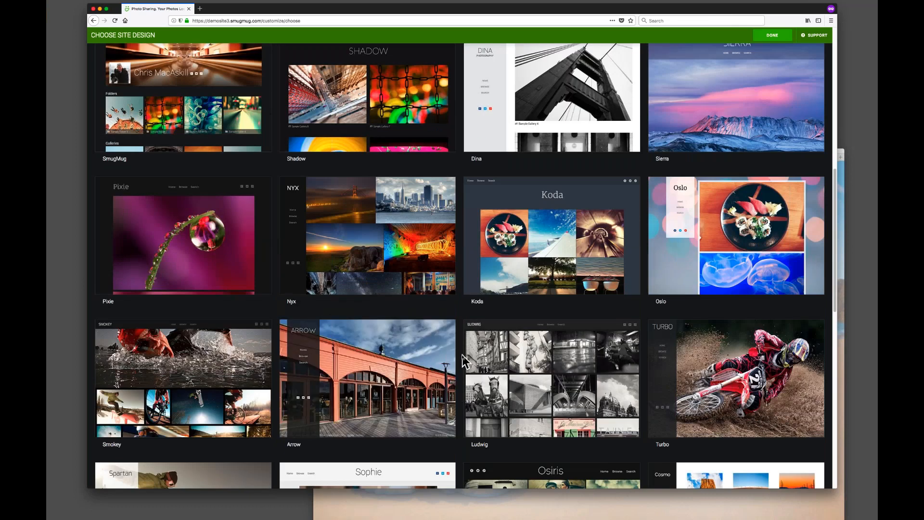
{"action": "scroll", "coordinate": [464, 360], "scroll_direction": "down", "scroll_amount": 1}
{"action": "scroll", "coordinate": [463, 361], "scroll_direction": "up", "scroll_amount": 8}
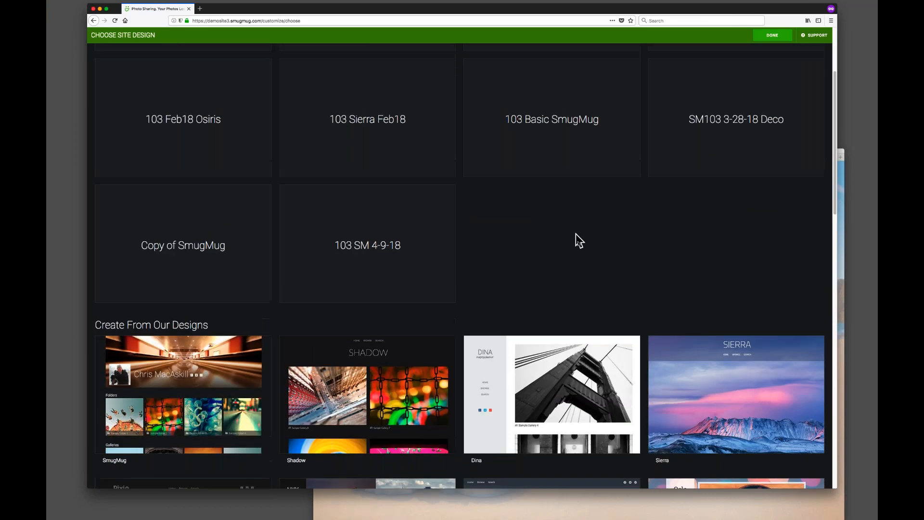
{"action": "scroll", "coordinate": [584, 255], "scroll_direction": "down", "scroll_amount": 8}
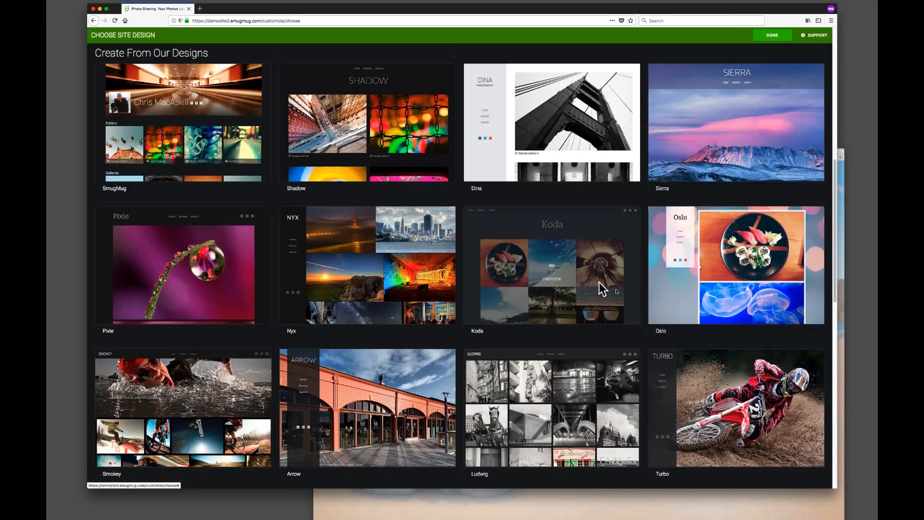
{"action": "scroll", "coordinate": [650, 336], "scroll_direction": "down", "scroll_amount": 7}
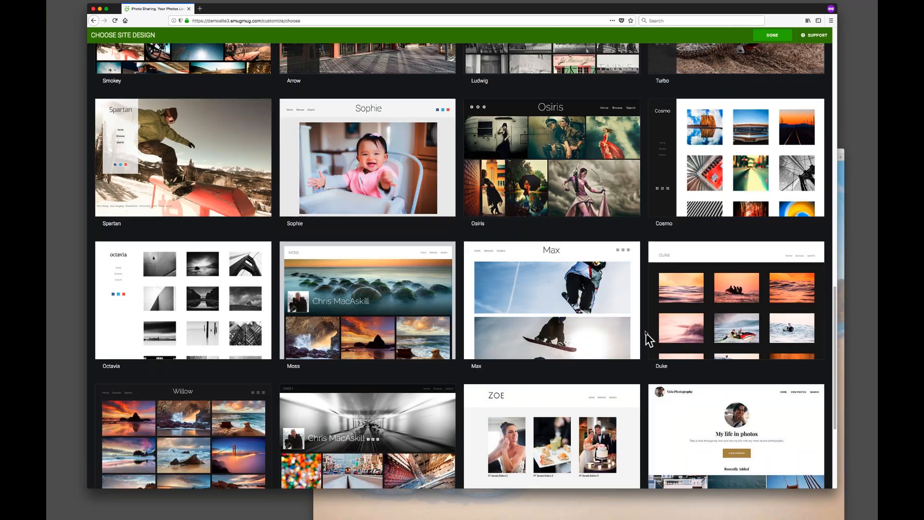
{"action": "scroll", "coordinate": [646, 337], "scroll_direction": "up", "scroll_amount": 13}
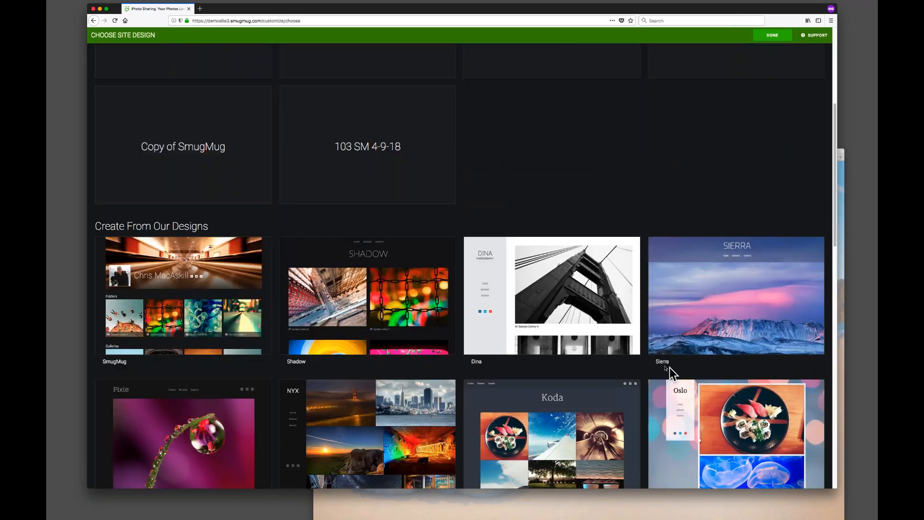
{"action": "left_click", "coordinate": [735, 303]}
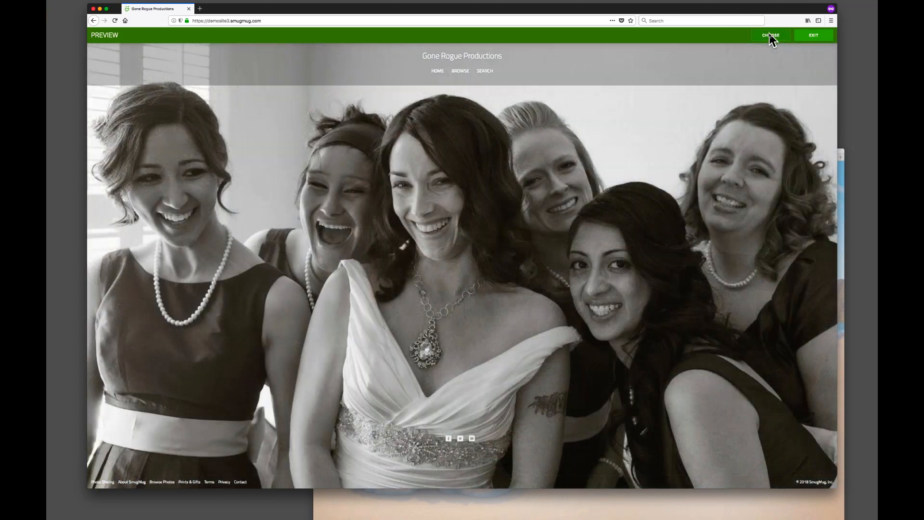
{"action": "left_click", "coordinate": [769, 34]}
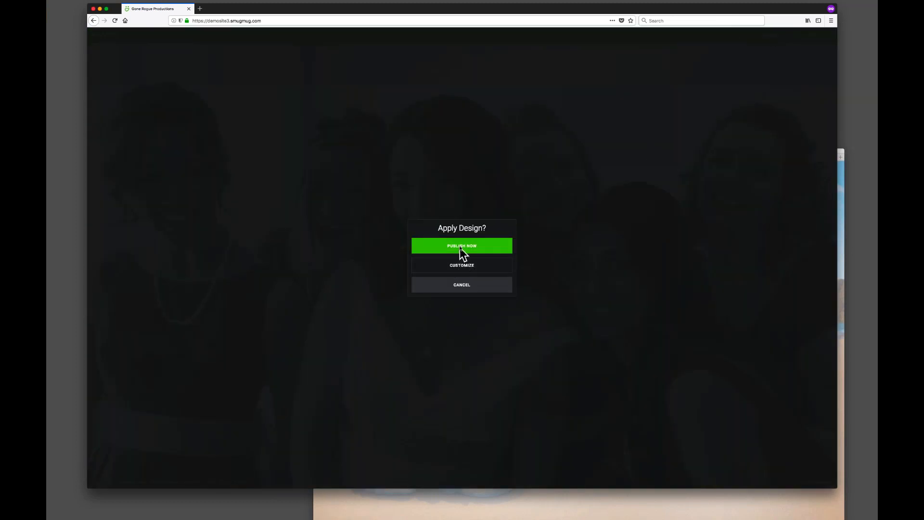
{"action": "left_click", "coordinate": [457, 264]}
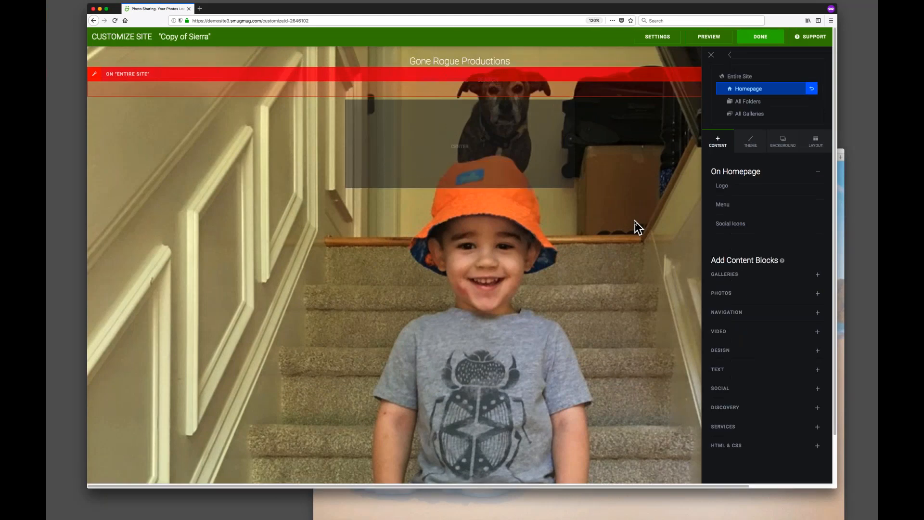
Open the homepage Background settings and set the slideshow photo source to Gallery.
{"action": "key", "text": "super+equal"}
{"action": "key", "text": "super+equal"}
{"action": "key", "text": "super+equal"}
{"action": "key", "text": "super+equal"}
{"action": "key", "text": "super+equal"}
{"action": "key", "text": "super+equal"}
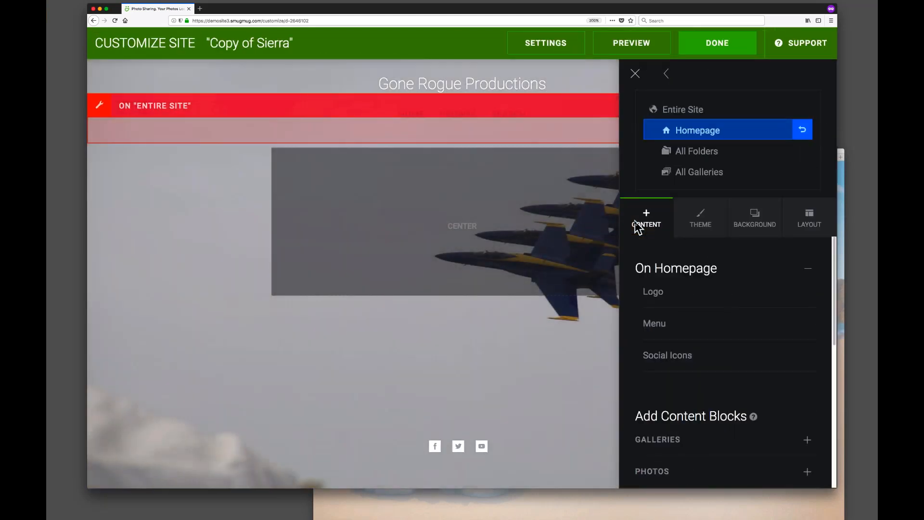
{"action": "left_click", "coordinate": [756, 221]}
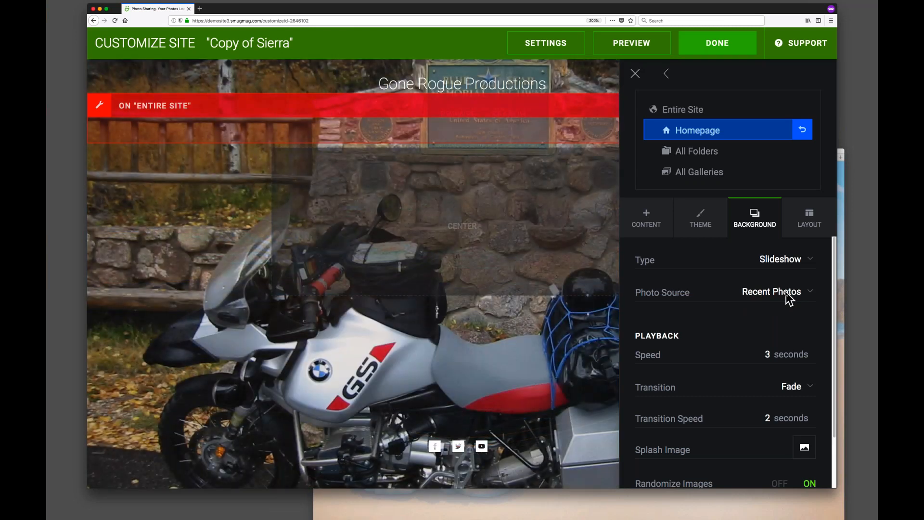
{"action": "left_click", "coordinate": [769, 298]}
{"action": "left_click", "coordinate": [802, 298]}
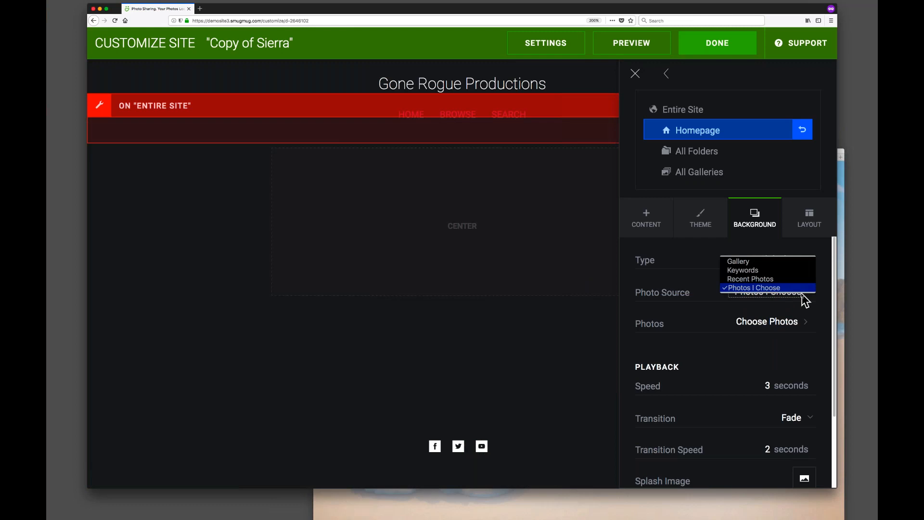
{"action": "left_click", "coordinate": [758, 262]}
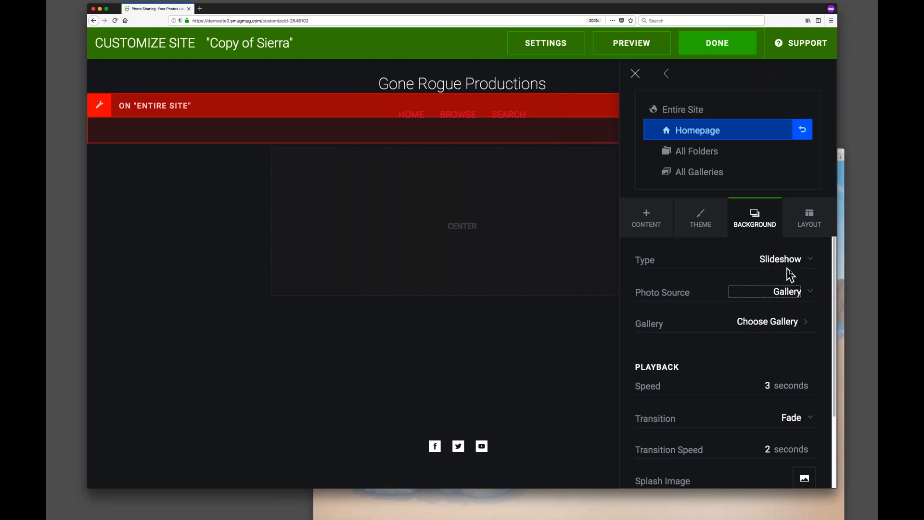
Choose the Hompage Slideshow gallery inside Website Assets as the background slideshow gallery.
{"action": "left_click", "coordinate": [776, 329]}
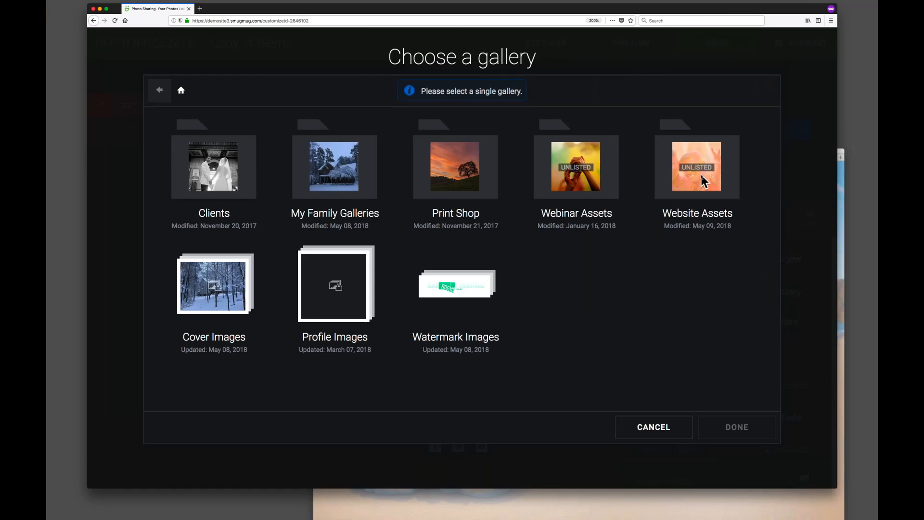
{"action": "left_click", "coordinate": [674, 173]}
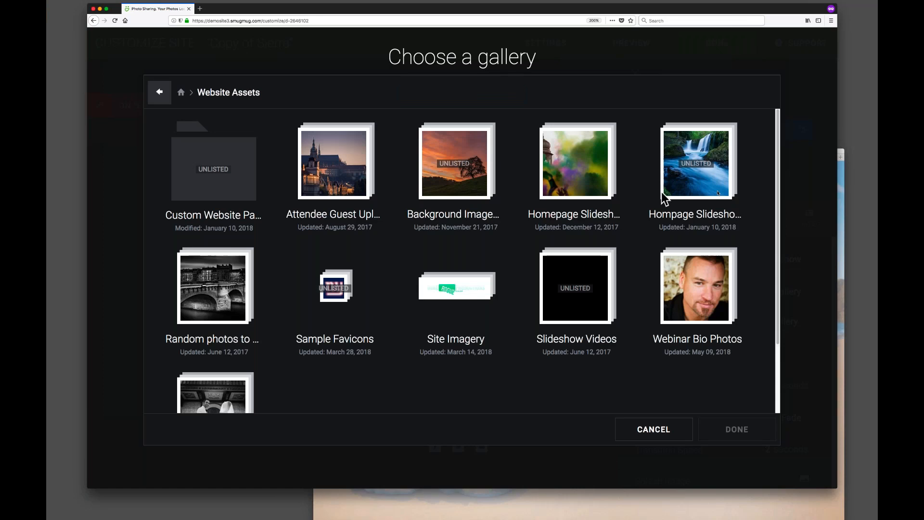
{"action": "left_click", "coordinate": [704, 157]}
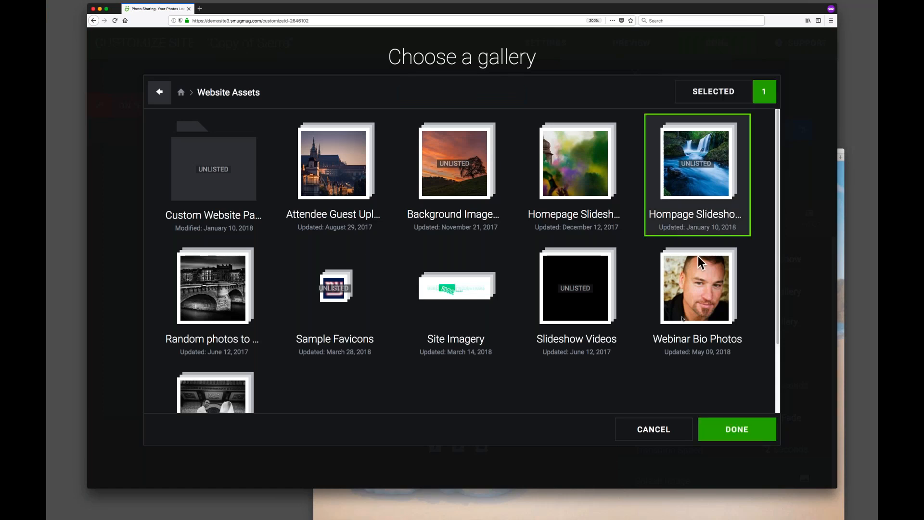
{"action": "left_click", "coordinate": [737, 427]}
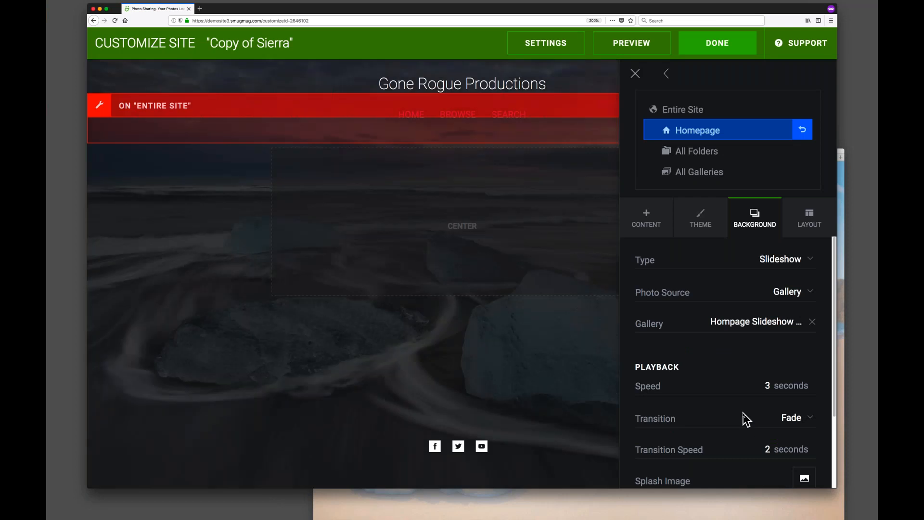
{"action": "key", "text": "super+0"}
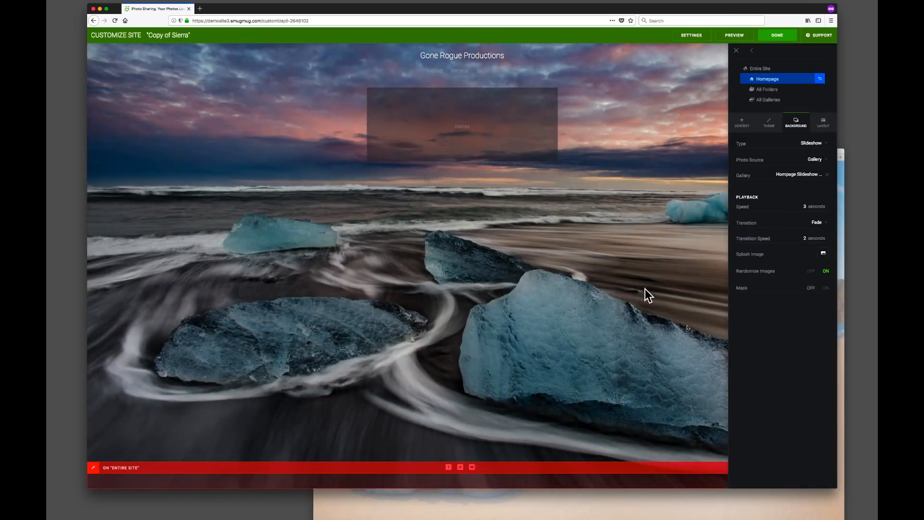
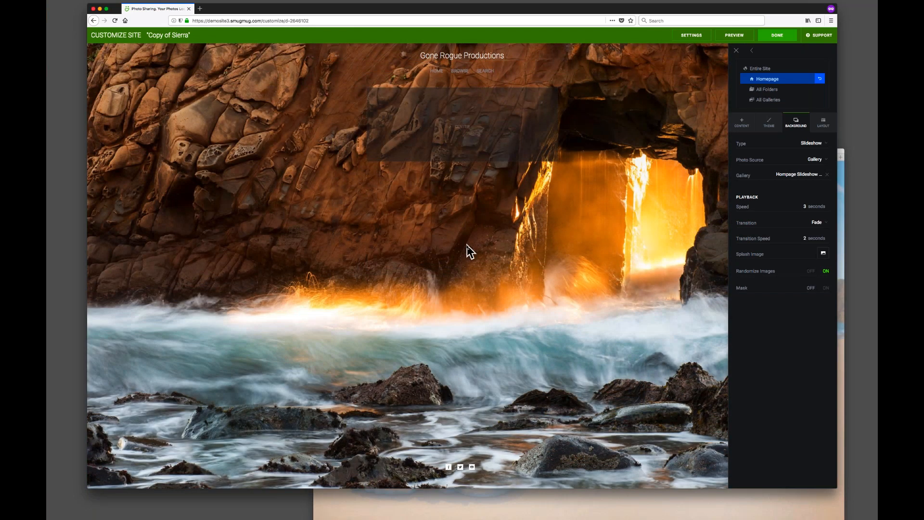
Examine the homepage slideshow background up close and compare it with the live site in a second browser window.
{"action": "key", "text": "super+equal"}
{"action": "key", "text": "super+equal"}
{"action": "key", "text": "super+equal"}
{"action": "key", "text": "super+equal"}
{"action": "key", "text": "super+equal"}
{"action": "key", "text": "super+equal"}
{"action": "key", "text": "super+equal"}
{"action": "key", "text": "super+equal"}
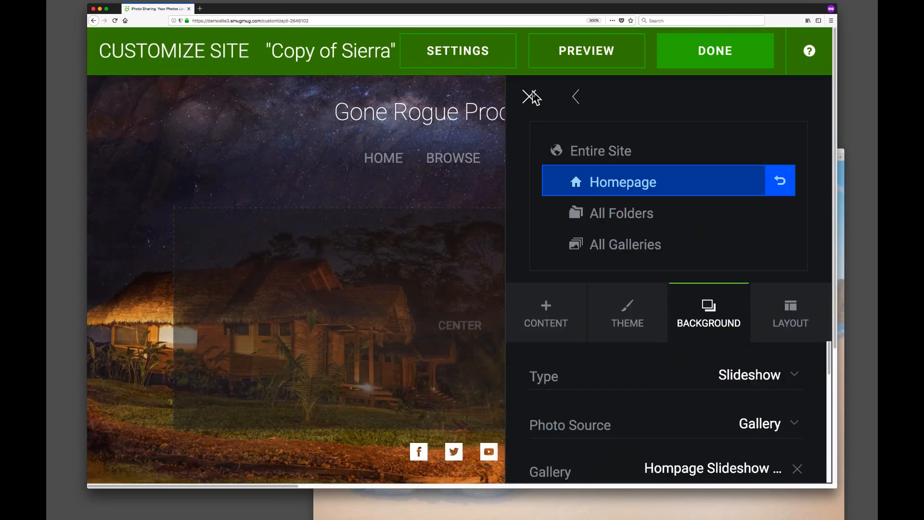
{"action": "left_click", "coordinate": [530, 96]}
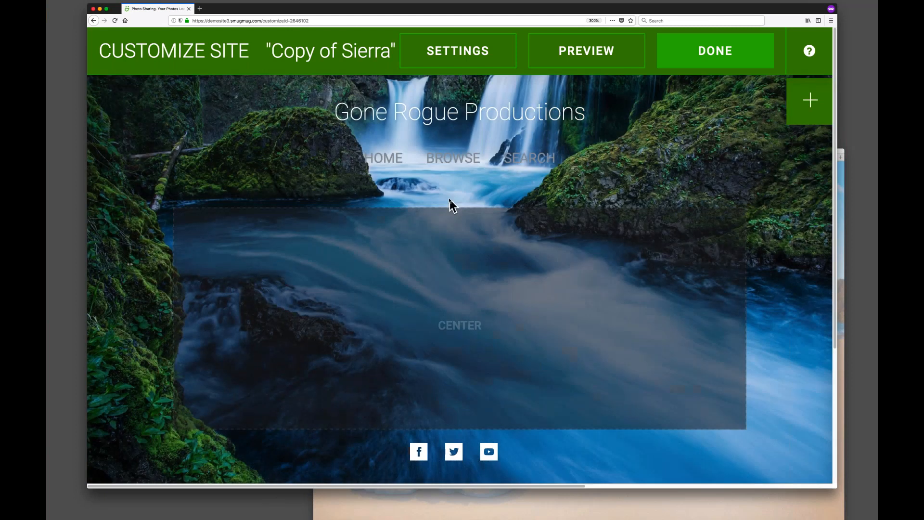
{"action": "left_click", "coordinate": [406, 503]}
{"action": "left_click_drag", "start_coordinate": [415, 153], "coordinate": [405, 123]}
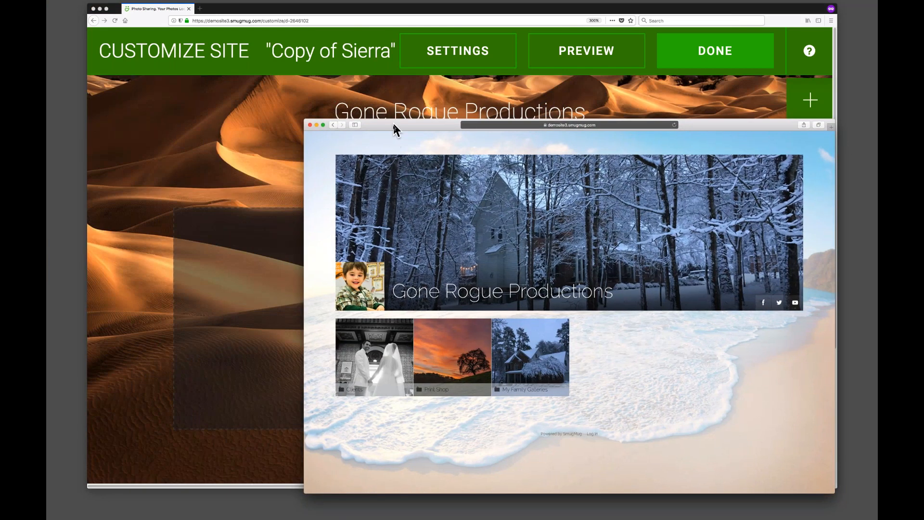
{"action": "left_click_drag", "start_coordinate": [392, 127], "coordinate": [395, 135]}
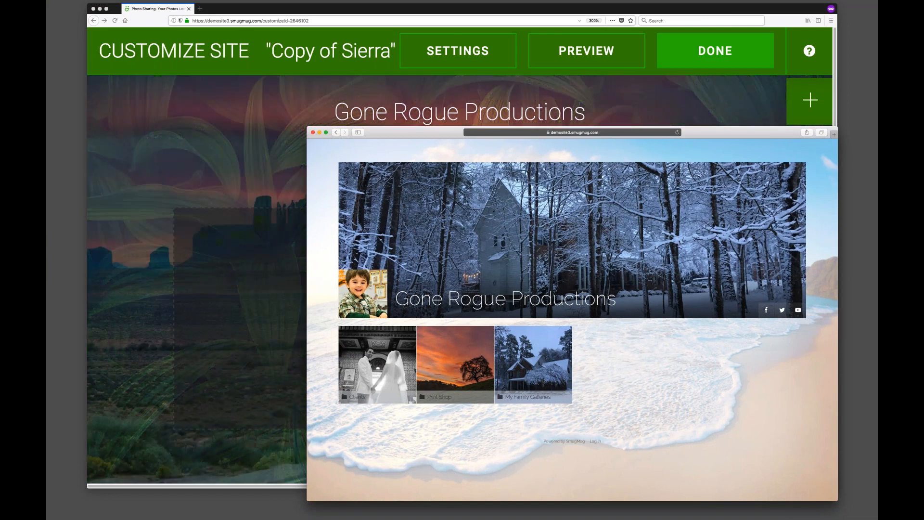
{"action": "left_click", "coordinate": [528, 16]}
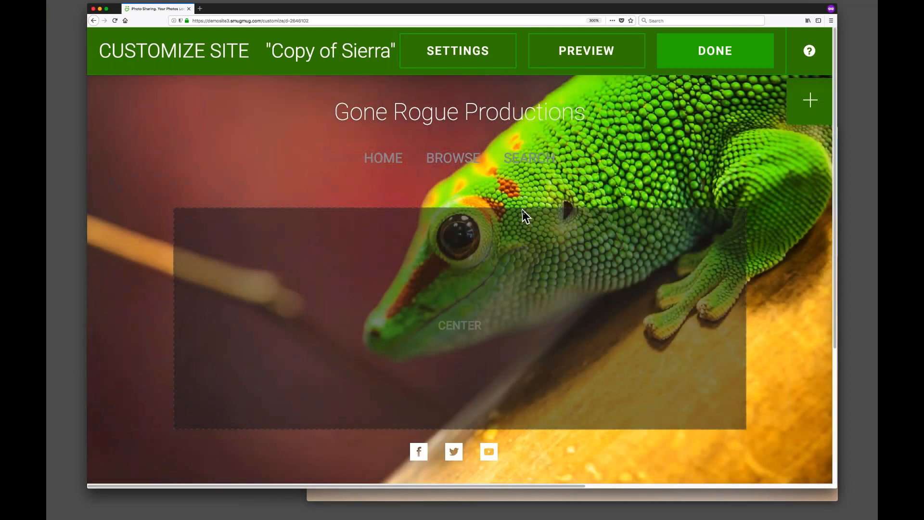
{"action": "left_click", "coordinate": [687, 51]}
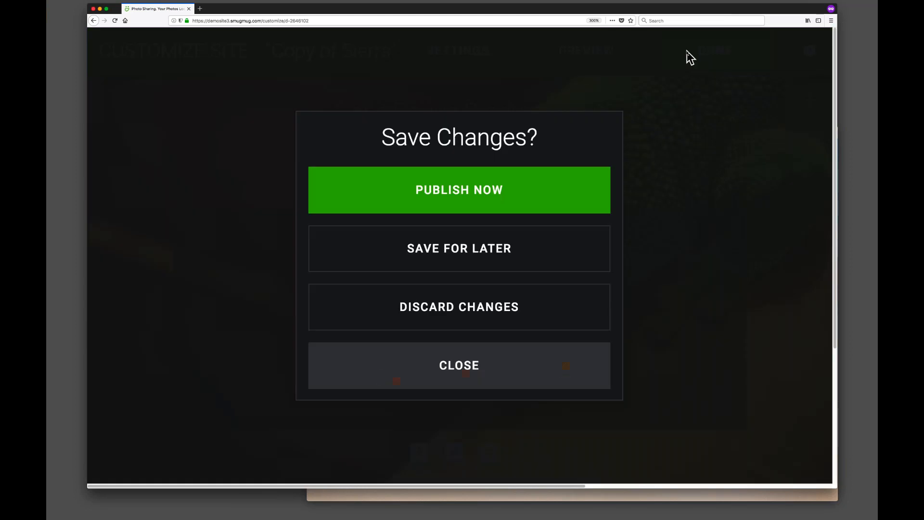
{"action": "left_click", "coordinate": [500, 366]}
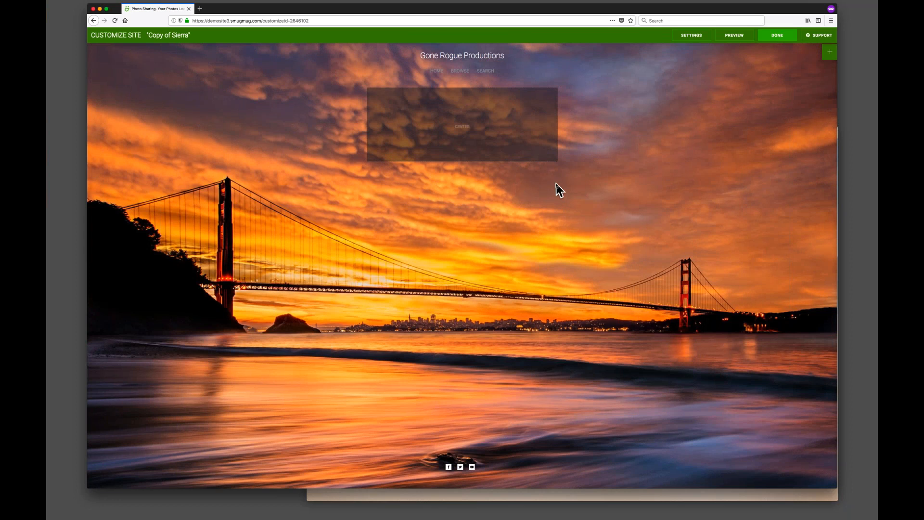
Open the design settings and rename the design to Sierra SM103 5-9-18.
{"action": "key", "text": "super+equal"}
{"action": "key", "text": "super+equal"}
{"action": "key", "text": "super+equal"}
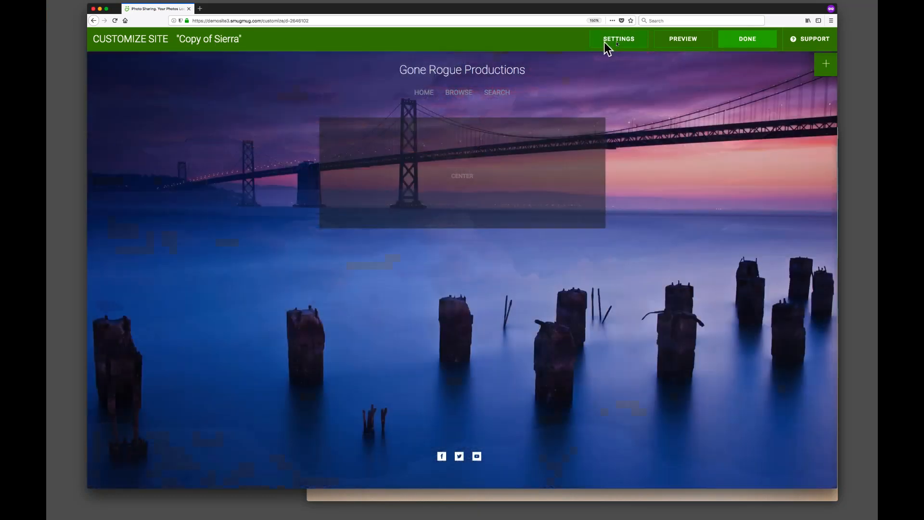
{"action": "left_click", "coordinate": [624, 40]}
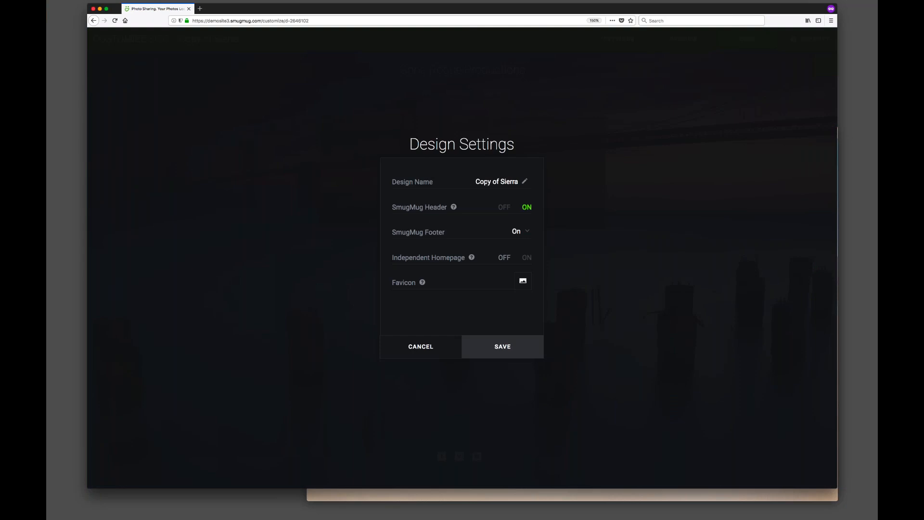
{"action": "left_click", "coordinate": [499, 182]}
{"action": "key", "text": "shift+Home"}
{"action": "key", "text": "BackSpace"}
{"action": "type", "text": "SM103"}
{"action": "key", "text": "Left"}
{"action": "key", "text": "Left"}
{"action": "key", "text": "Left"}
{"action": "key", "text": "Left"}
{"action": "key", "text": "Left"}
{"action": "type", "text": "4"}
{"action": "key", "text": "BackSpace"}
{"action": "type", "text": "5-9-18"}
Turn the SmugMug header off and set the SmugMug footer to Mini.
{"action": "left_click", "coordinate": [503, 208]}
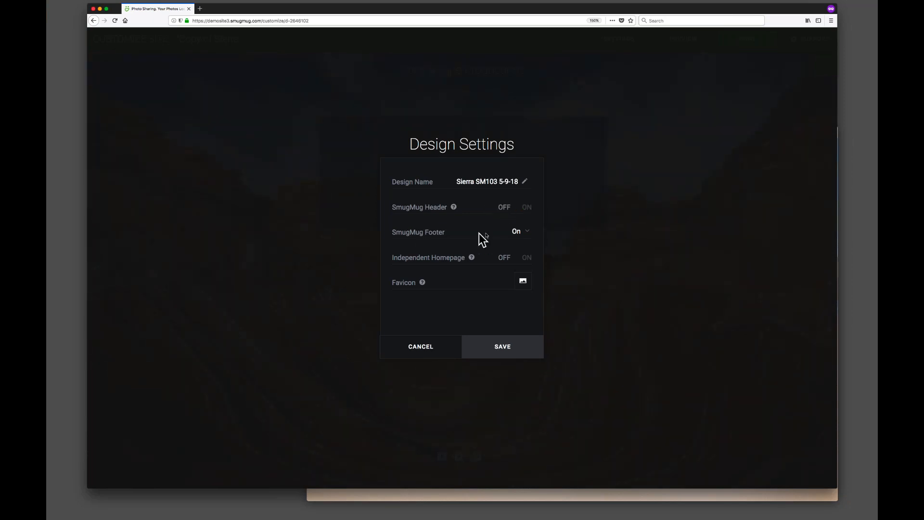
{"action": "left_click", "coordinate": [519, 233]}
{"action": "left_click", "coordinate": [517, 242]}
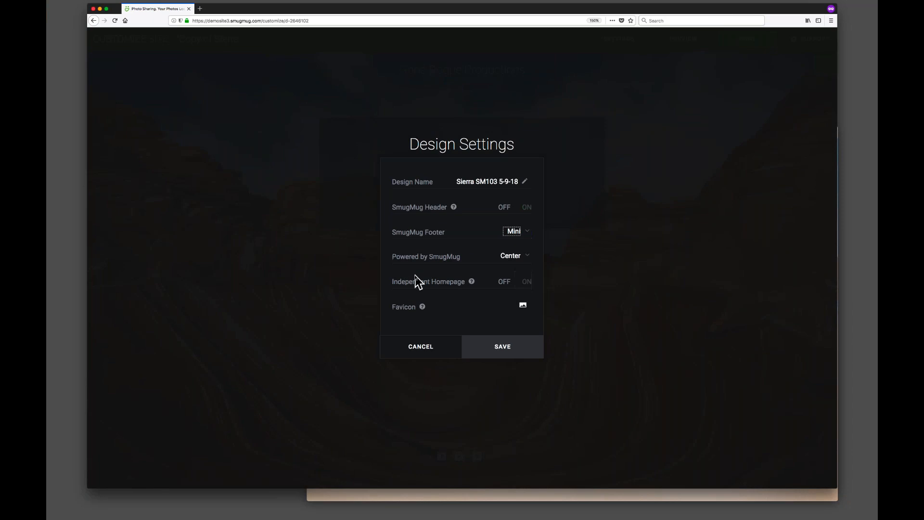
Set the favicon to a portrait photo from the Webinar Bio Photos gallery in Website Assets.
{"action": "left_click", "coordinate": [523, 306]}
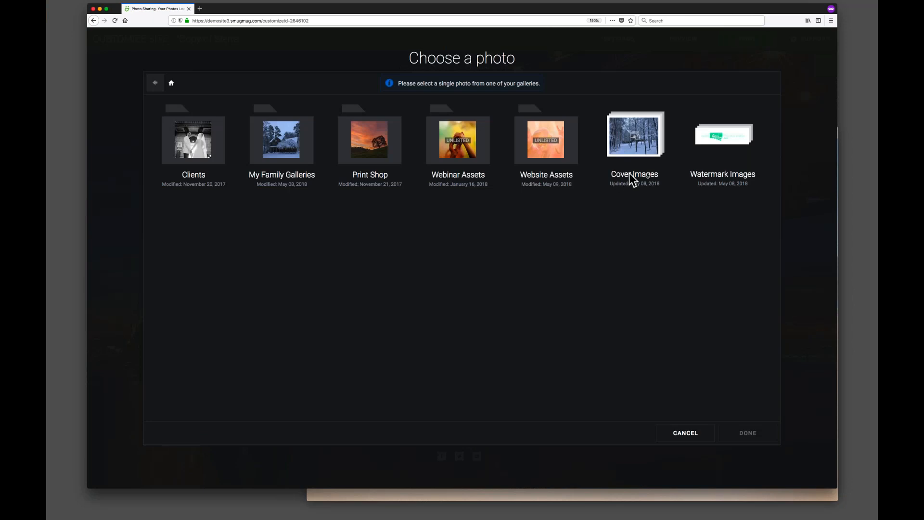
{"action": "left_click", "coordinate": [551, 142]}
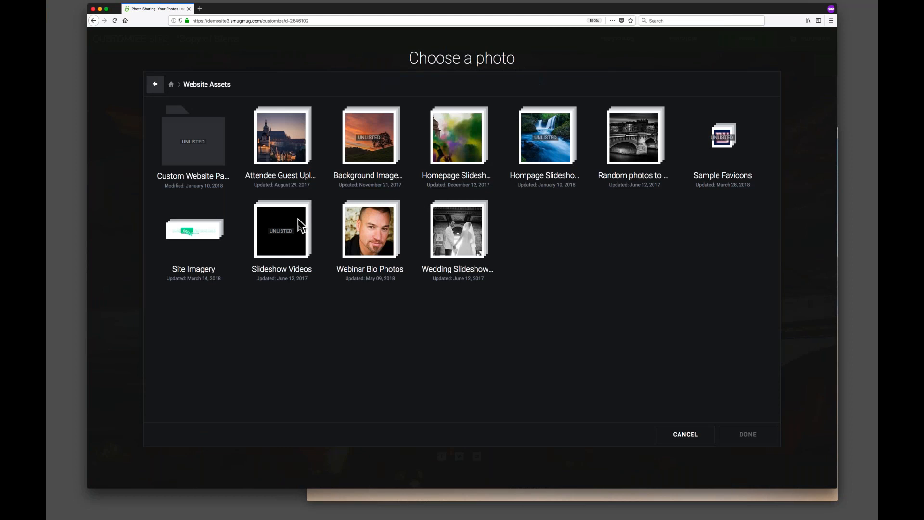
{"action": "left_click", "coordinate": [379, 233]}
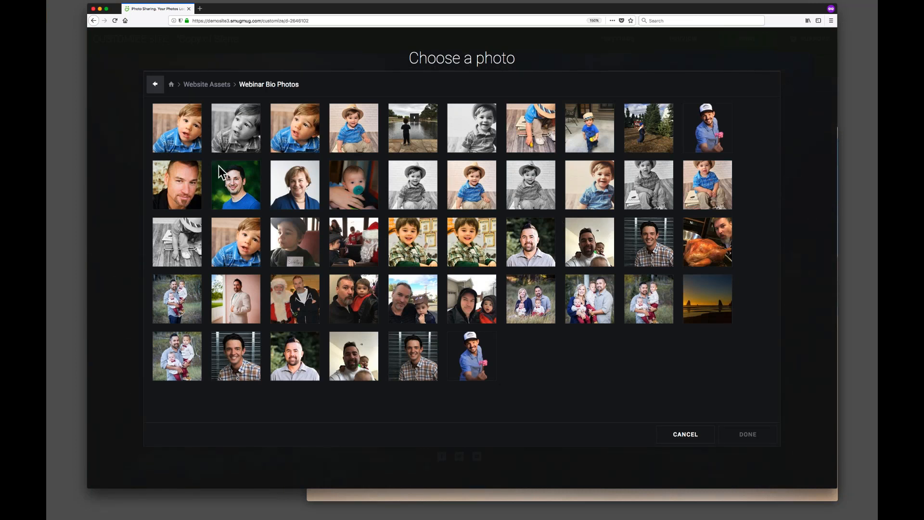
{"action": "left_click", "coordinate": [237, 187]}
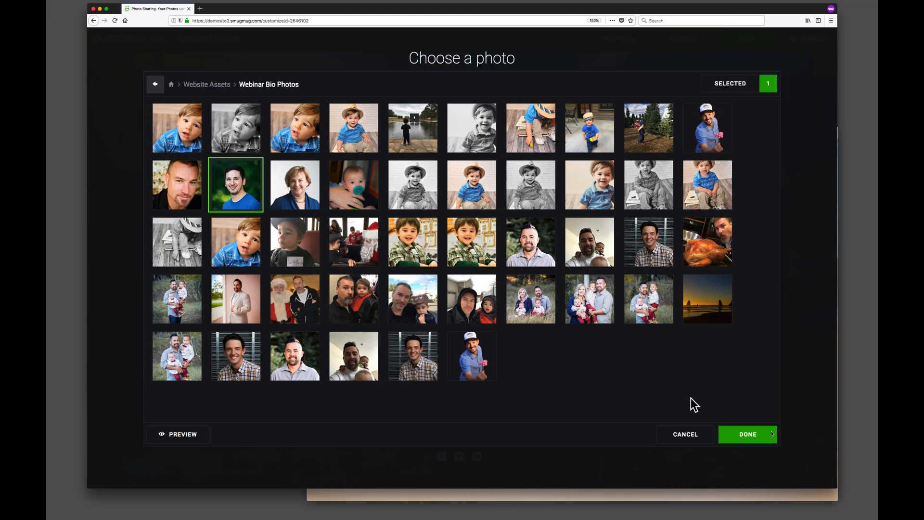
{"action": "left_click", "coordinate": [752, 436]}
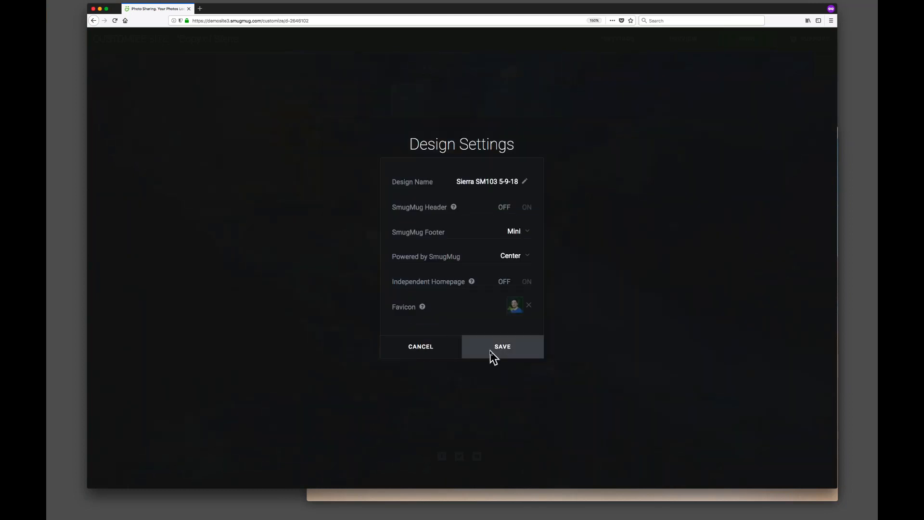
Save the design settings and save the customized design for later without publishing.
{"action": "left_click", "coordinate": [491, 355]}
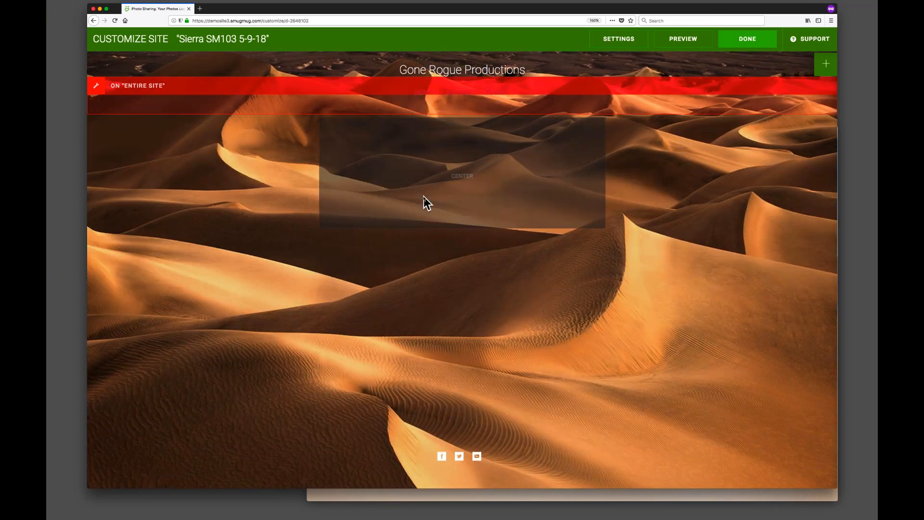
{"action": "left_click", "coordinate": [747, 39]}
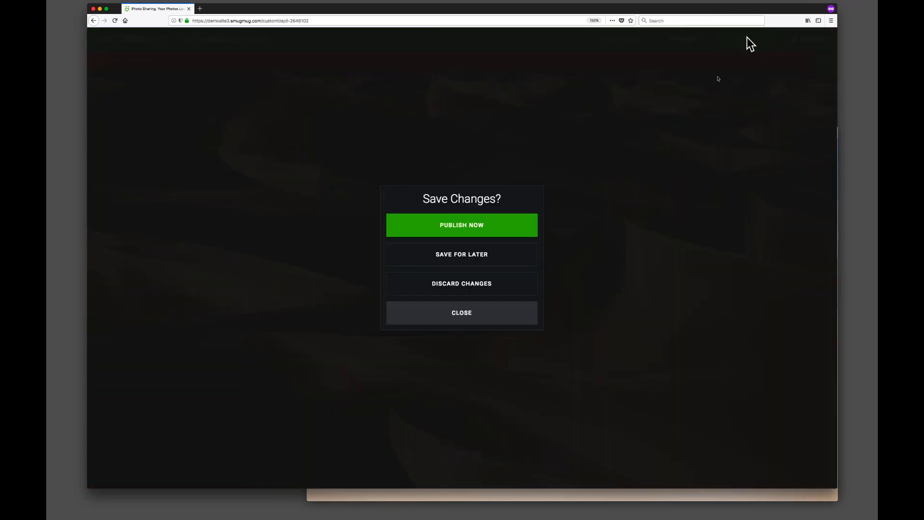
{"action": "left_click", "coordinate": [451, 255]}
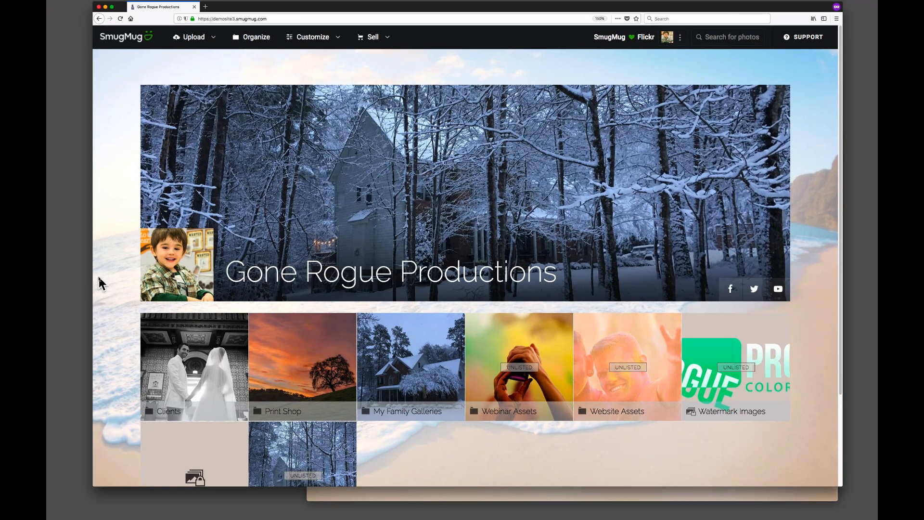
Reopen the site design chooser, preview the saved Sierra SM103 5-9-18 design, and choose it for customizing.
{"action": "left_click", "coordinate": [317, 42]}
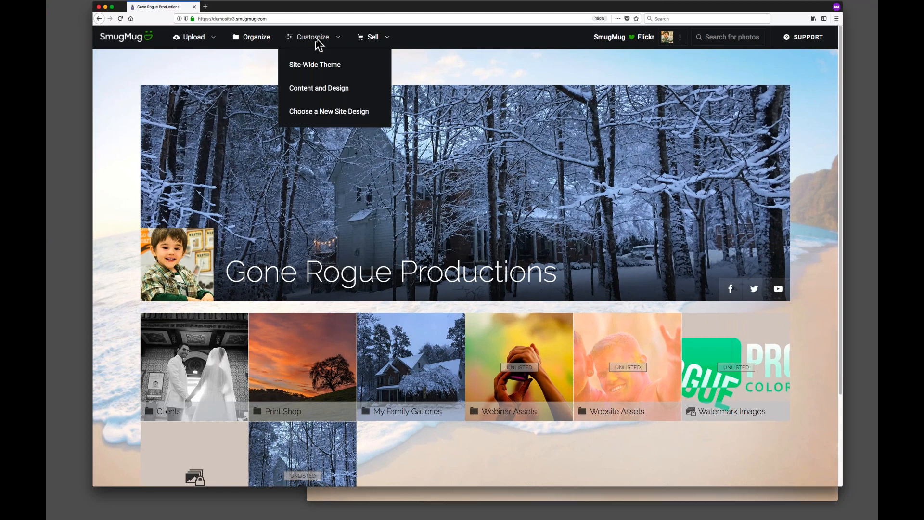
{"action": "left_click", "coordinate": [335, 112]}
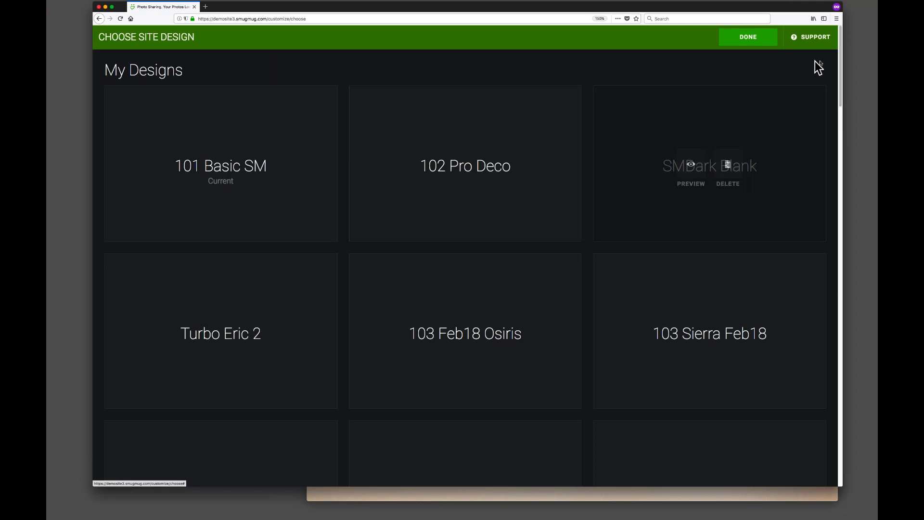
{"action": "left_click_drag", "start_coordinate": [839, 68], "coordinate": [840, 130]}
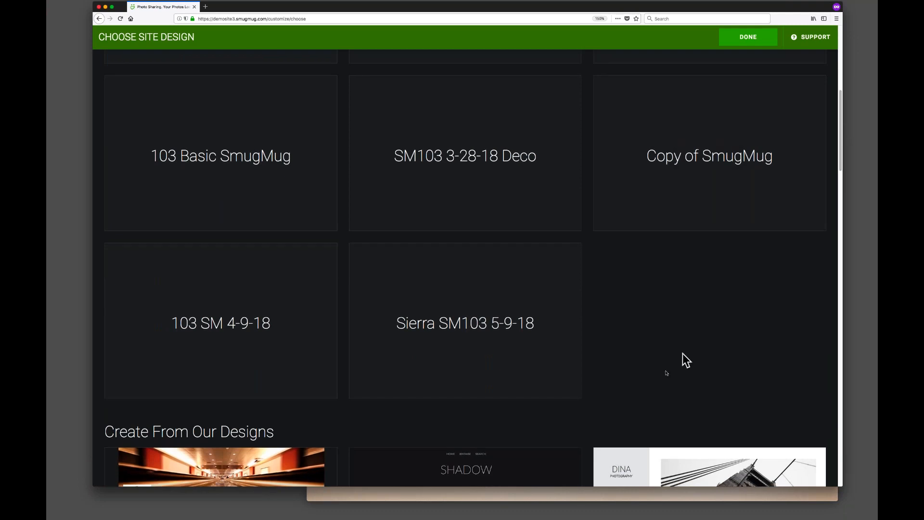
{"action": "mouse_move", "coordinate": [439, 363]}
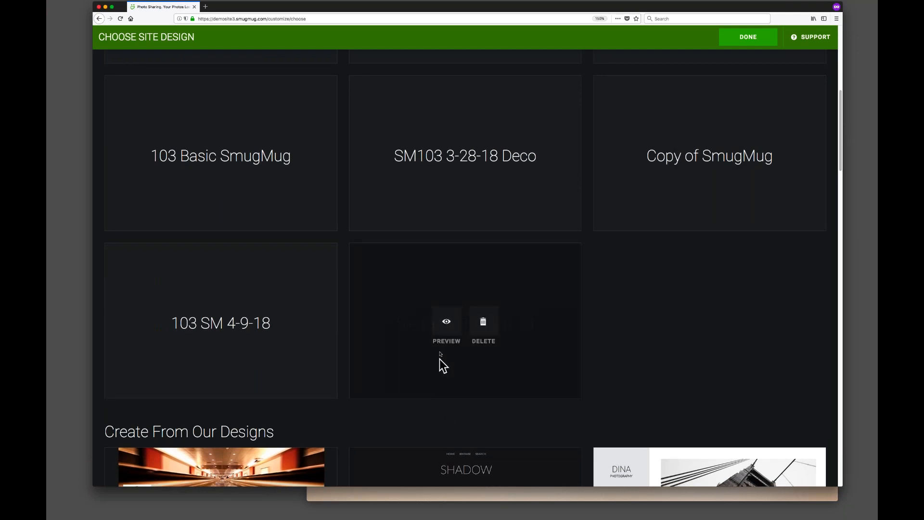
{"action": "left_click", "coordinate": [446, 323]}
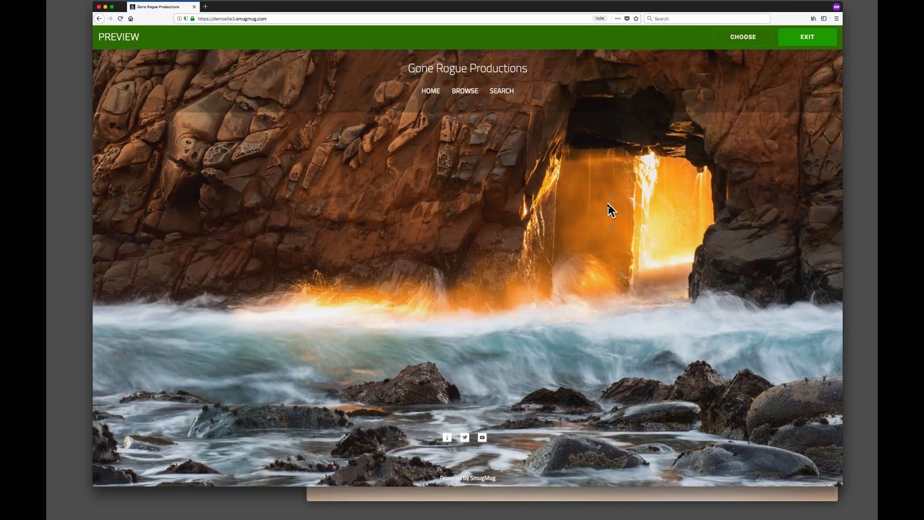
{"action": "left_click", "coordinate": [743, 37]}
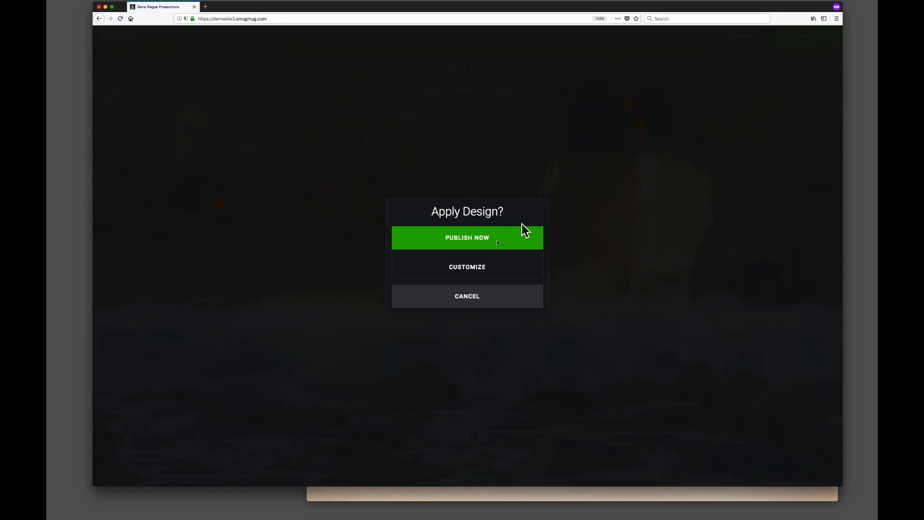
{"action": "left_click", "coordinate": [461, 269]}
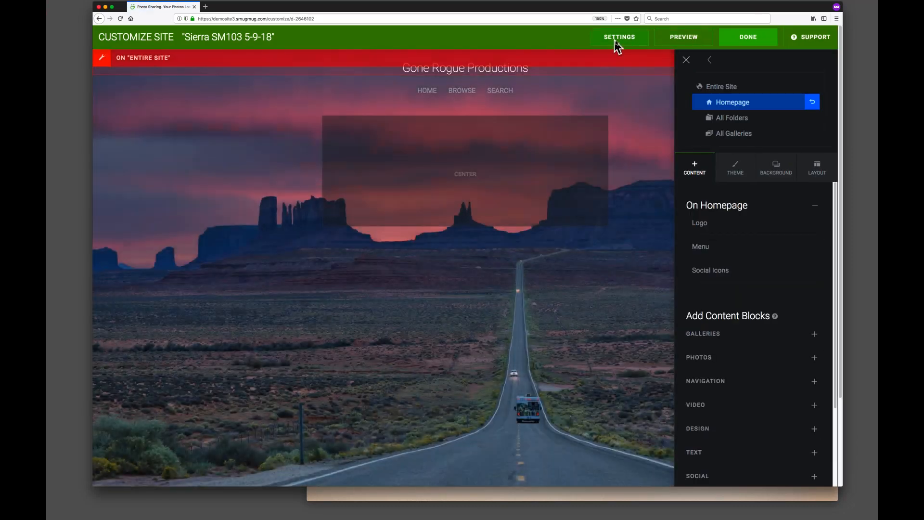
Leave the customizer, discarding any unsaved changes.
{"action": "left_click", "coordinate": [735, 41]}
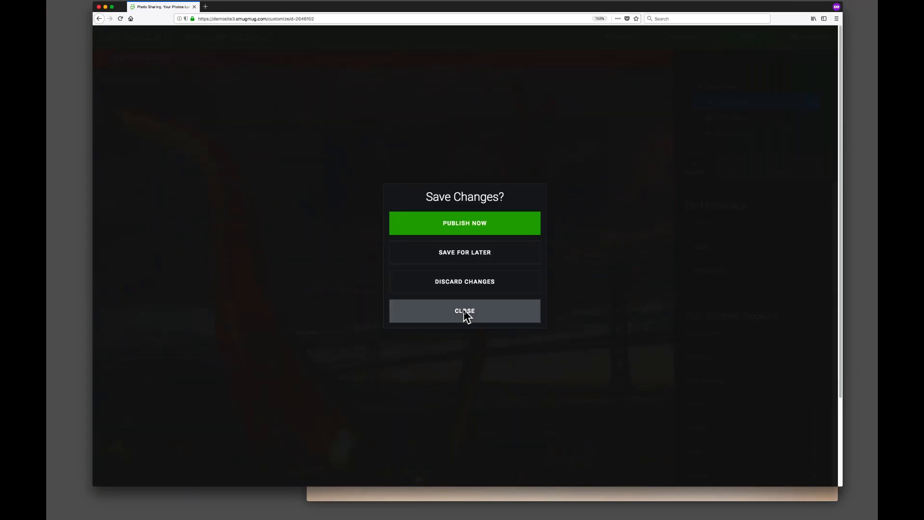
{"action": "left_click", "coordinate": [463, 310]}
{"action": "left_click", "coordinate": [747, 43]}
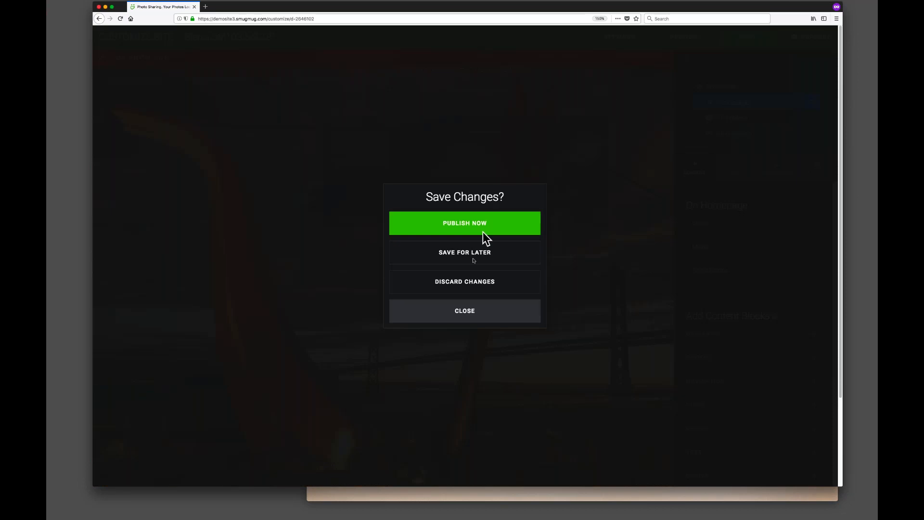
{"action": "left_click", "coordinate": [462, 281]}
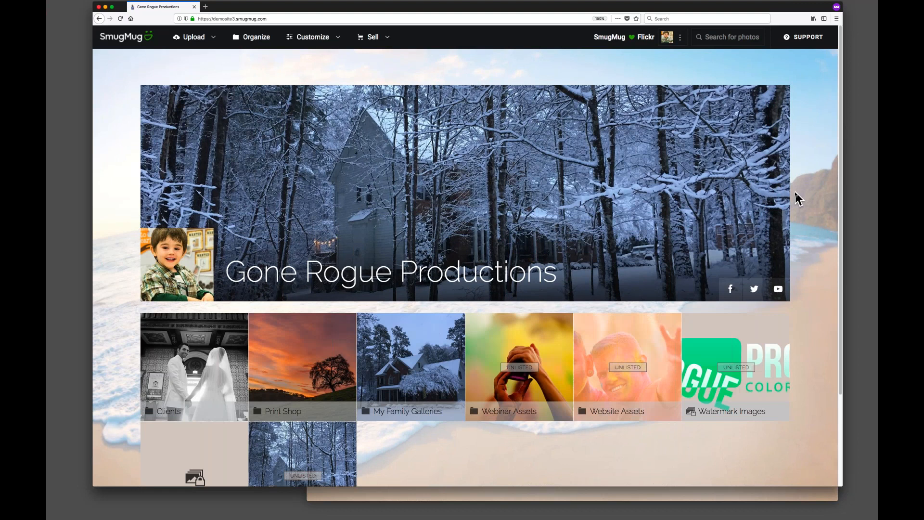
Open the site design list and delete the Copy of SmugMug design.
{"action": "left_click", "coordinate": [313, 39]}
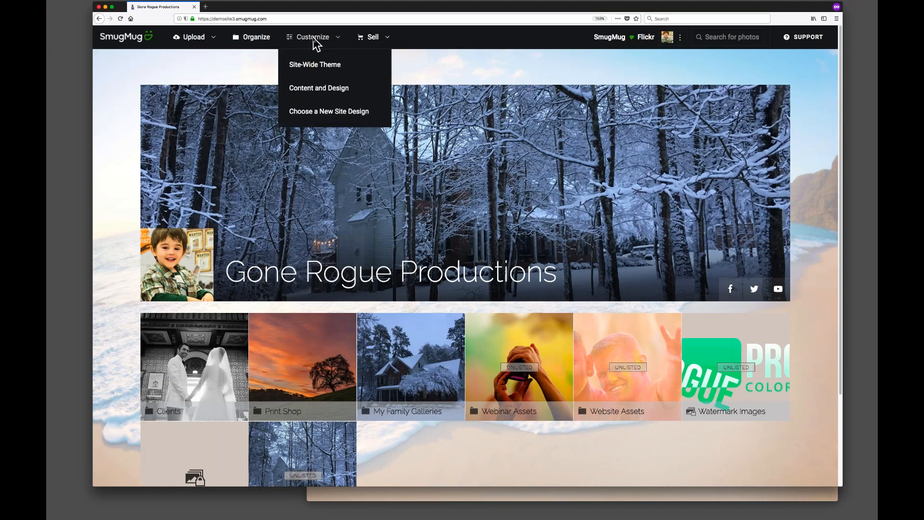
{"action": "left_click", "coordinate": [337, 112]}
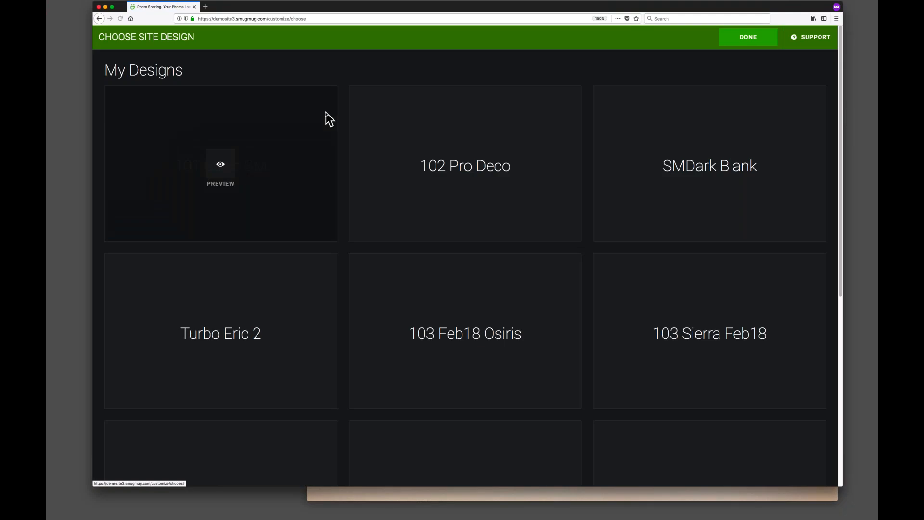
{"action": "key", "text": "super+minus"}
{"action": "key", "text": "super+minus"}
{"action": "key", "text": "super+minus"}
{"action": "key", "text": "super+minus"}
{"action": "key", "text": "super+minus"}
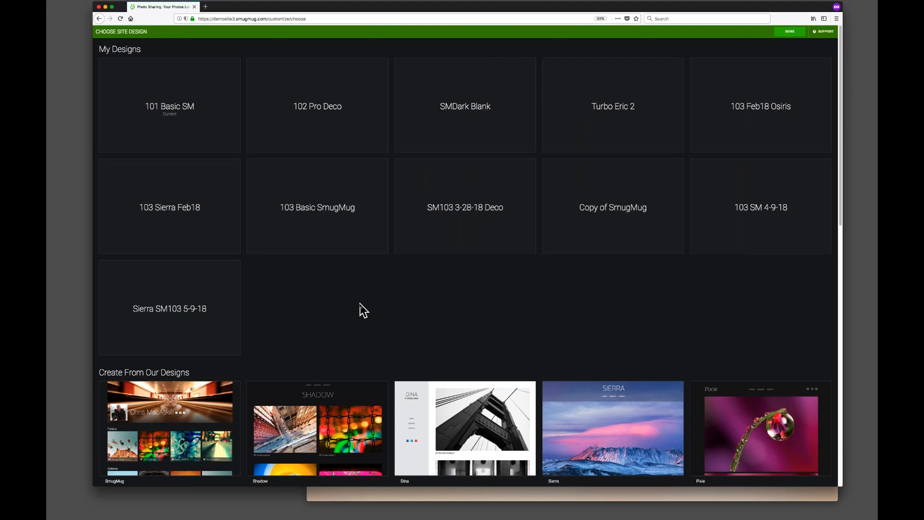
{"action": "mouse_move", "coordinate": [630, 210]}
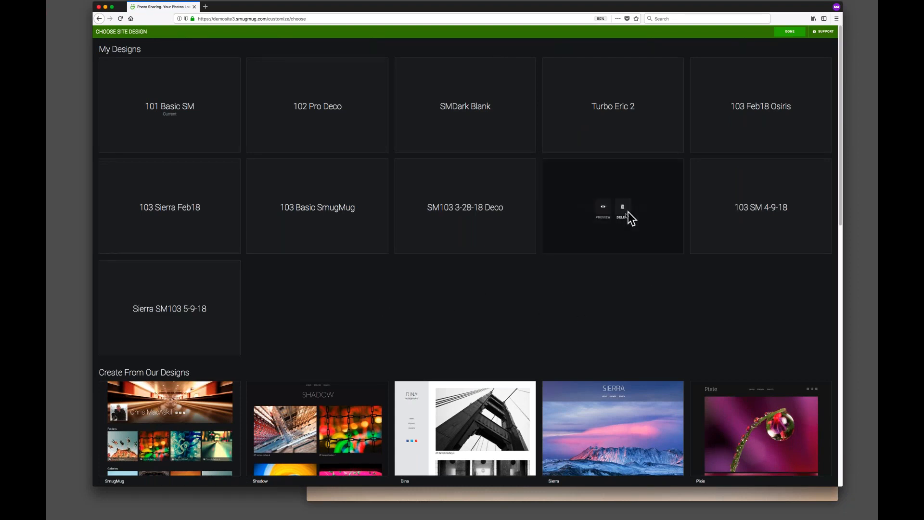
{"action": "left_click", "coordinate": [623, 216]}
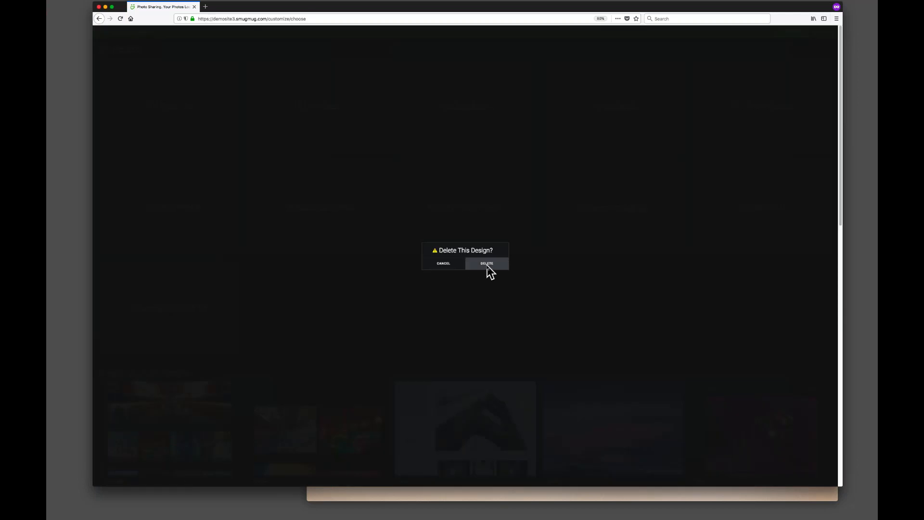
{"action": "left_click", "coordinate": [487, 265]}
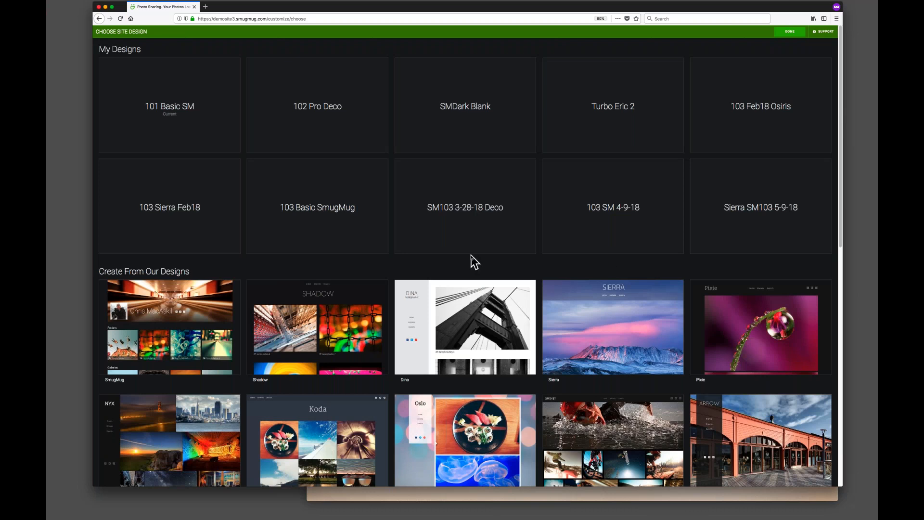
Delete the SM103 3-28-18 Deco design from My Designs.
{"action": "mouse_move", "coordinate": [444, 239]}
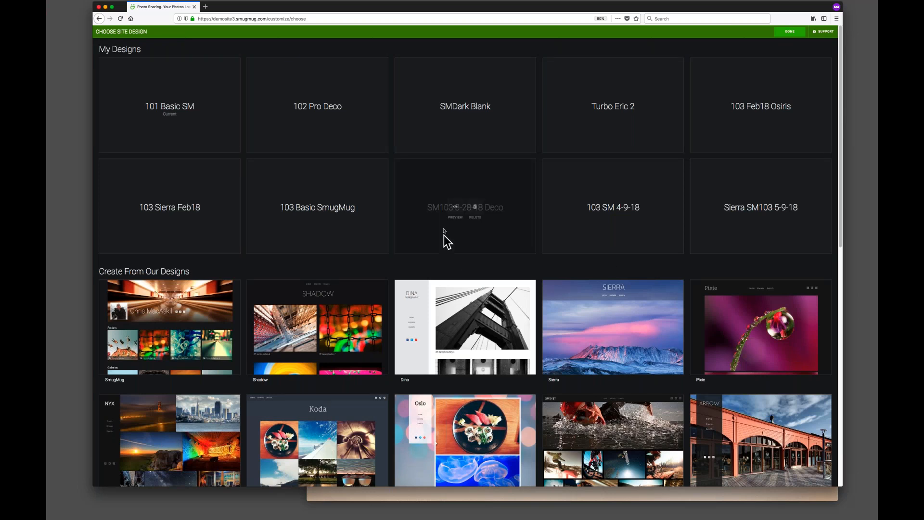
{"action": "left_click", "coordinate": [475, 208]}
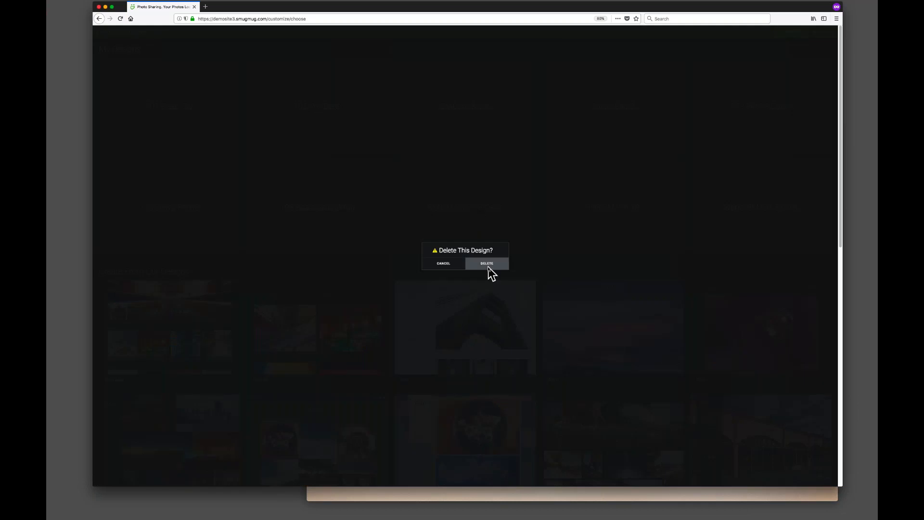
{"action": "left_click", "coordinate": [489, 264]}
Preview the 103 Feb18 Osiris design and return to the design chooser.
{"action": "mouse_move", "coordinate": [751, 149]}
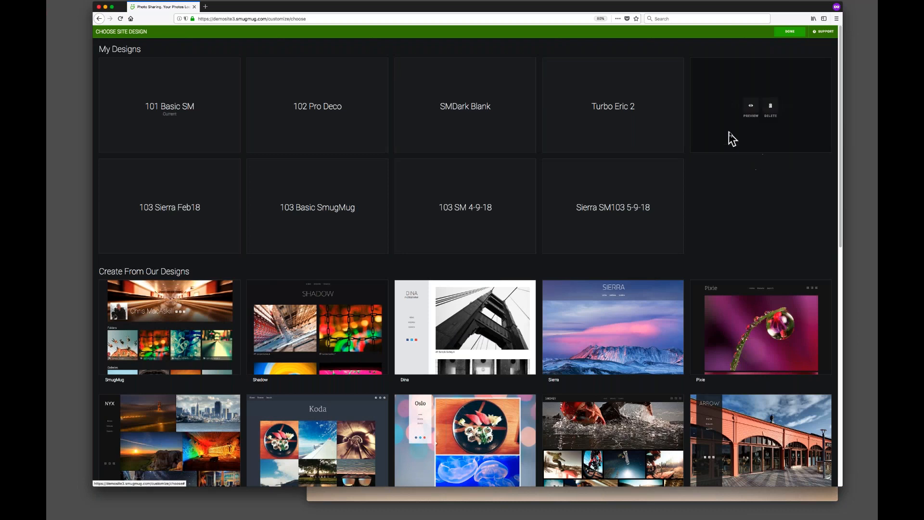
{"action": "left_click", "coordinate": [752, 109]}
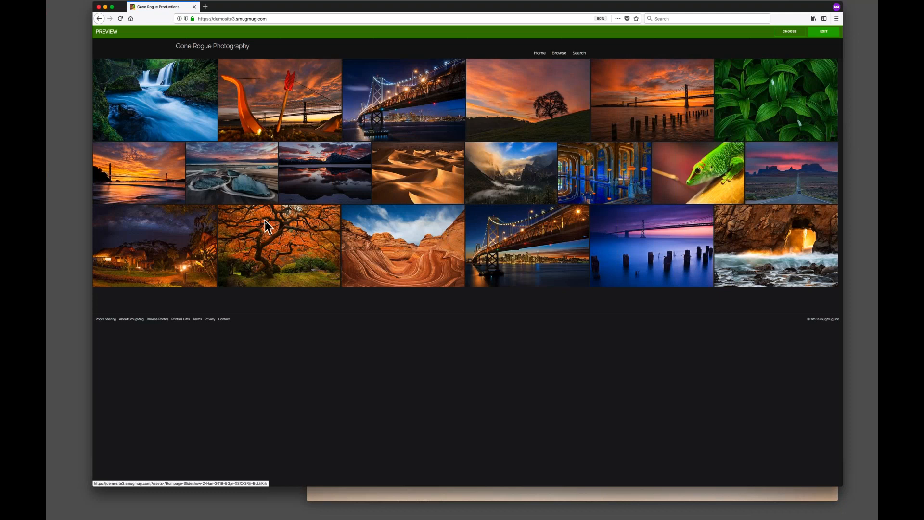
{"action": "key", "text": "super+plus"}
{"action": "key", "text": "super+plus"}
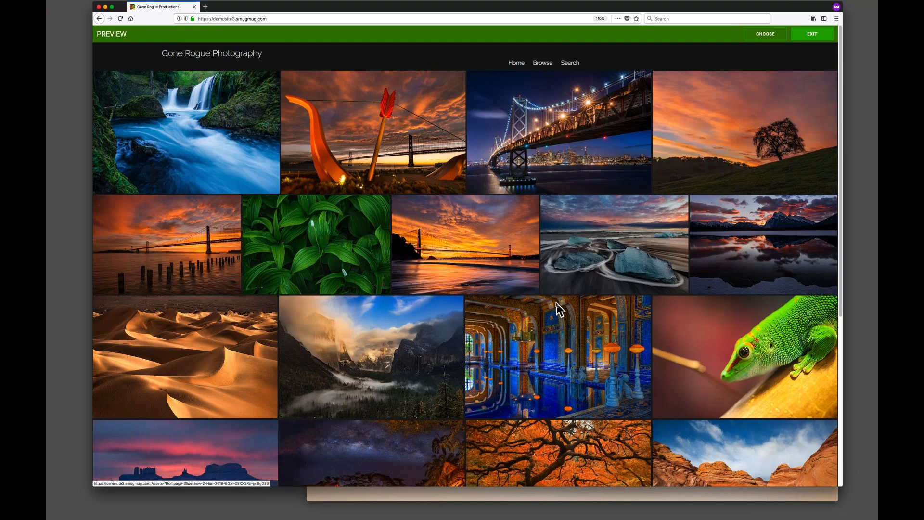
{"action": "scroll", "coordinate": [558, 308], "scroll_direction": "down", "scroll_amount": 5}
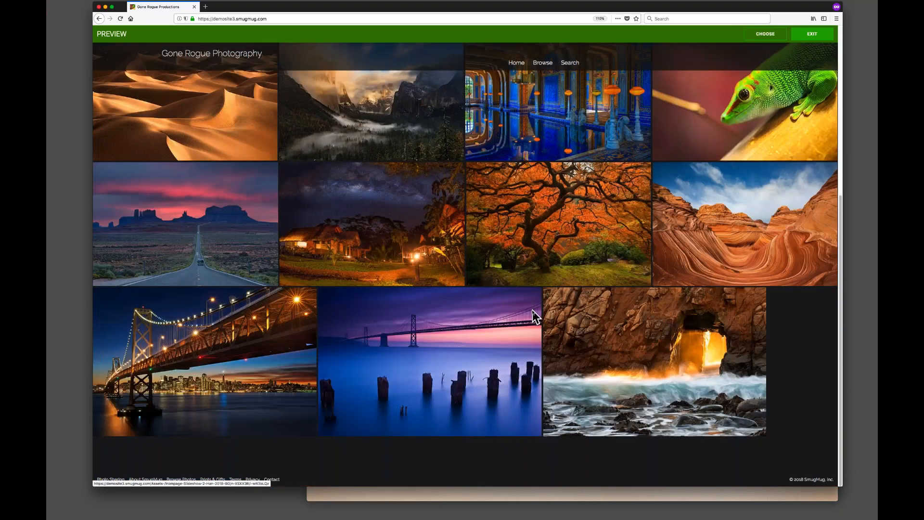
{"action": "scroll", "coordinate": [534, 317], "scroll_direction": "up", "scroll_amount": 5}
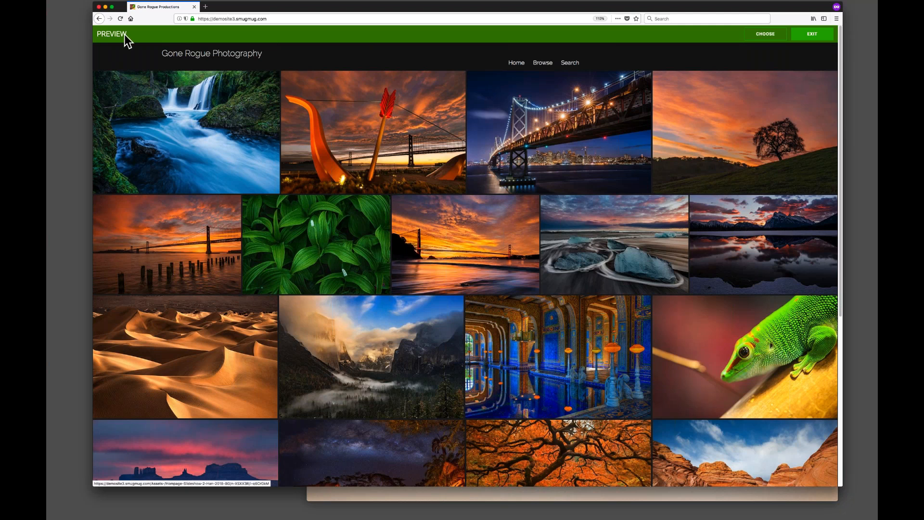
{"action": "left_click", "coordinate": [99, 18]}
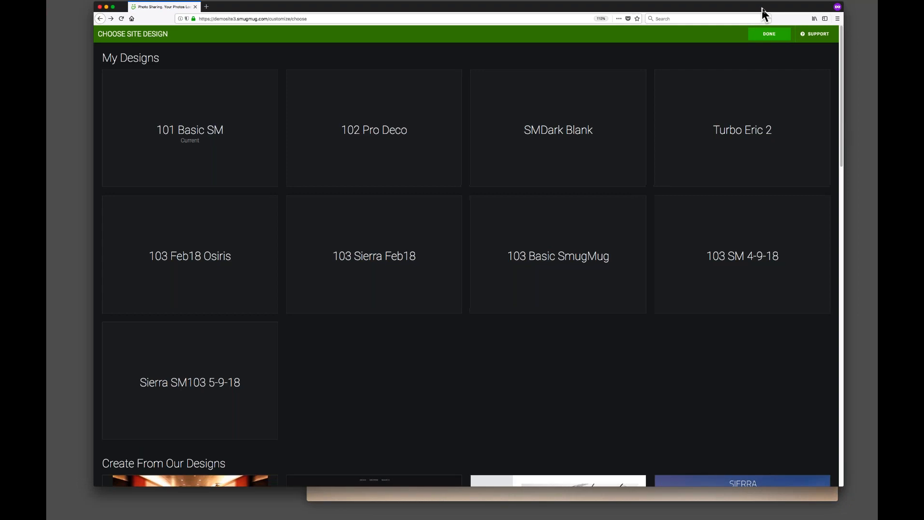
Browse the built-in designs available for creating a new site design.
{"action": "left_click_drag", "start_coordinate": [761, 8], "coordinate": [767, 10]}
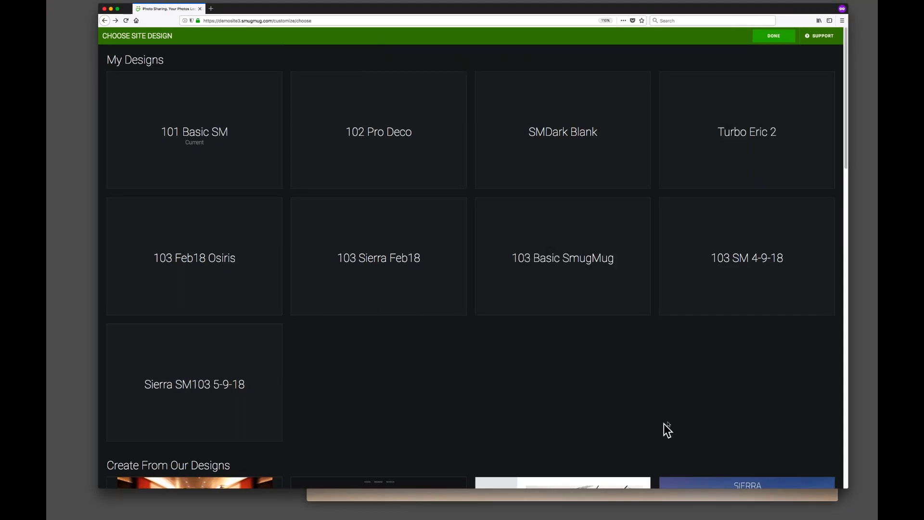
{"action": "scroll", "coordinate": [669, 429], "scroll_direction": "down", "scroll_amount": 7}
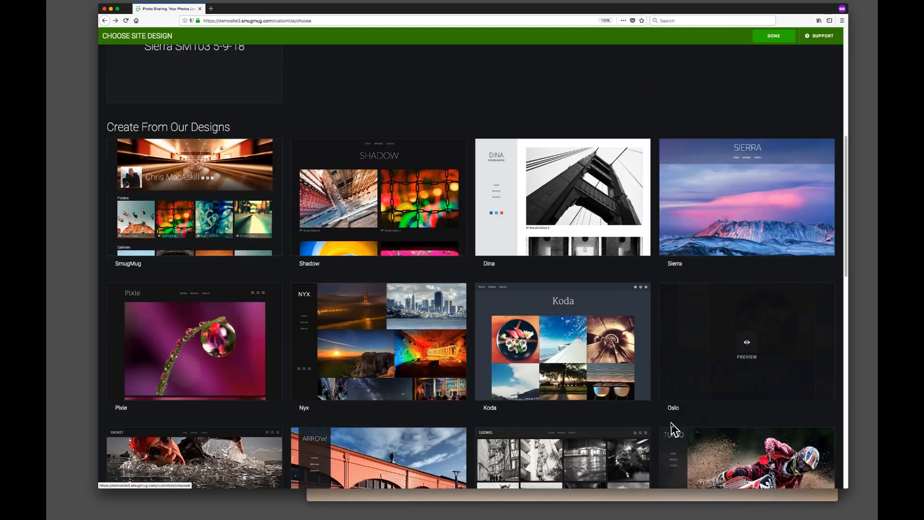
{"action": "scroll", "coordinate": [673, 428], "scroll_direction": "down", "scroll_amount": 2}
{"action": "scroll", "coordinate": [672, 429], "scroll_direction": "down", "scroll_amount": 5}
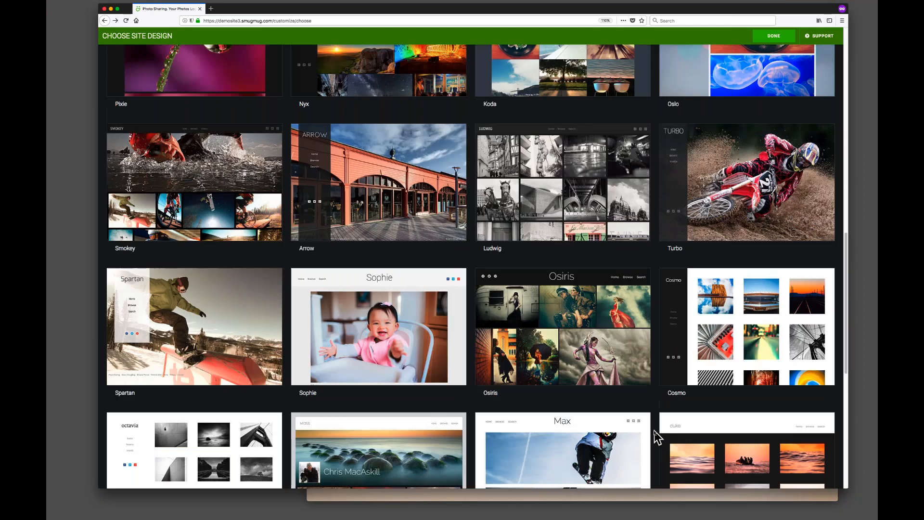
{"action": "scroll", "coordinate": [659, 436], "scroll_direction": "down", "scroll_amount": 7}
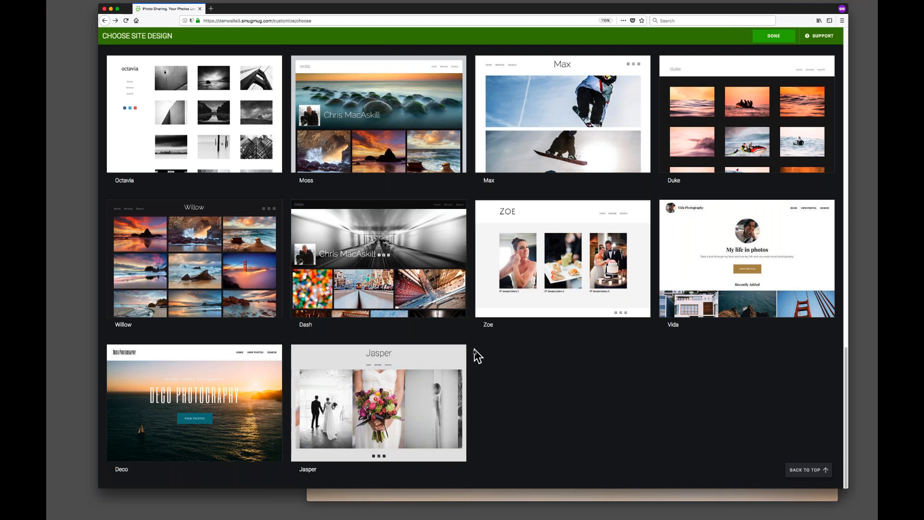
{"action": "scroll", "coordinate": [472, 348], "scroll_direction": "up", "scroll_amount": 8}
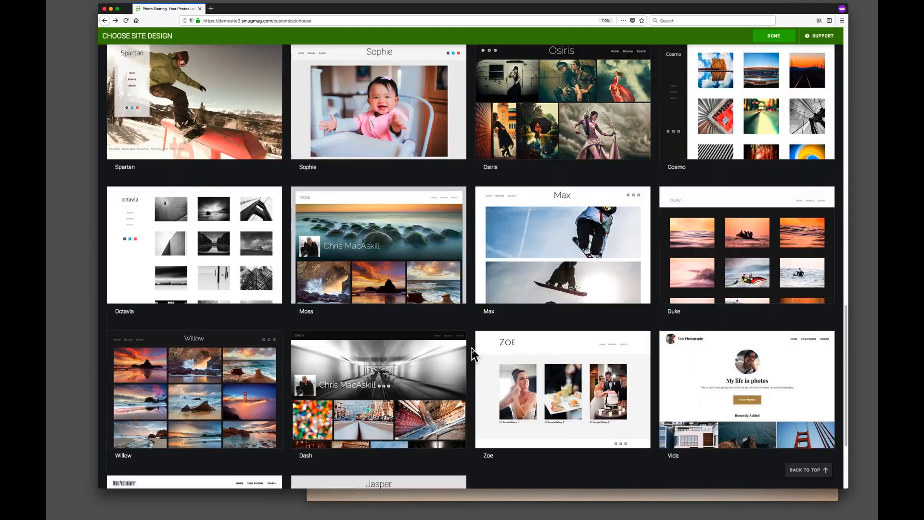
{"action": "scroll", "coordinate": [472, 347], "scroll_direction": "up", "scroll_amount": 10}
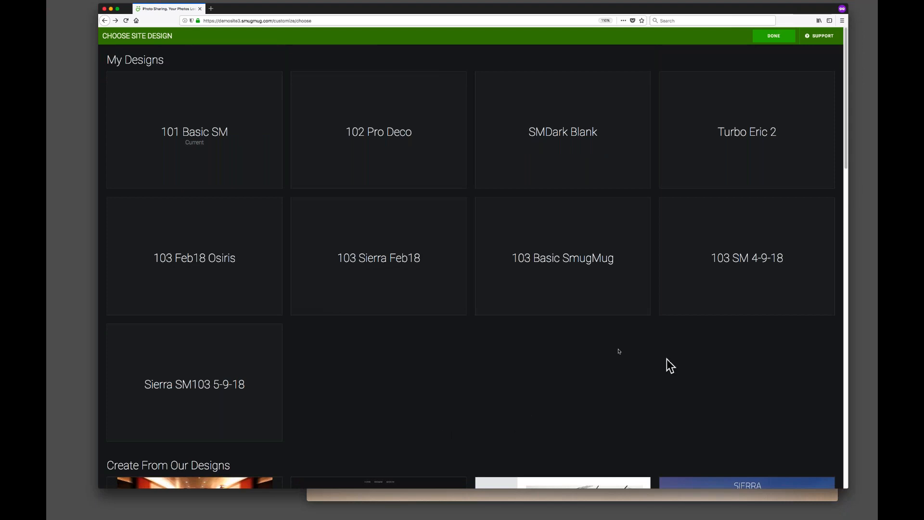
Close the design chooser and exit the preview to return to the live site.
{"action": "left_click", "coordinate": [771, 37]}
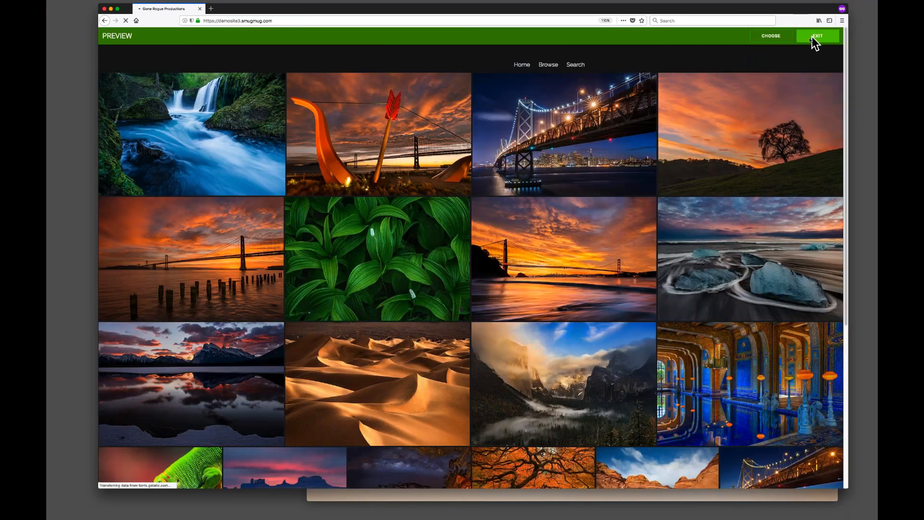
{"action": "left_click", "coordinate": [813, 36]}
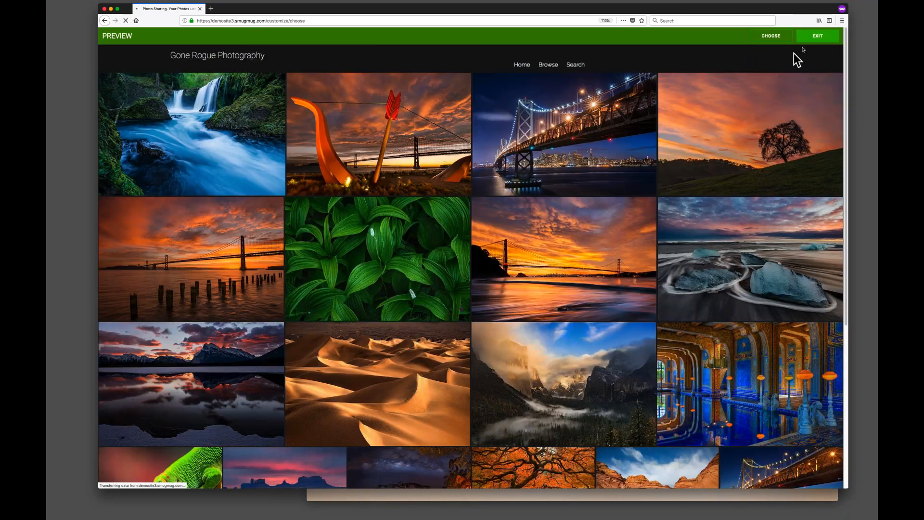
{"action": "left_click", "coordinate": [783, 36]}
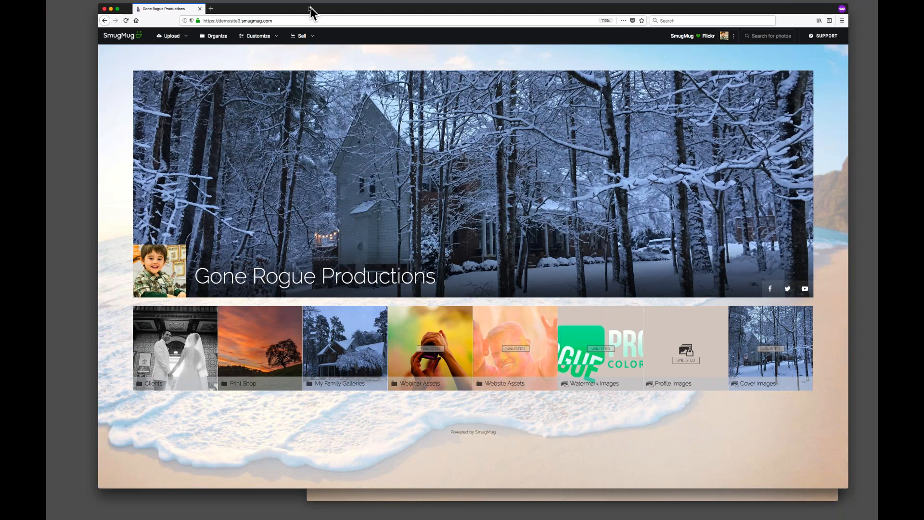
{"action": "left_click_drag", "start_coordinate": [310, 10], "coordinate": [297, 9]}
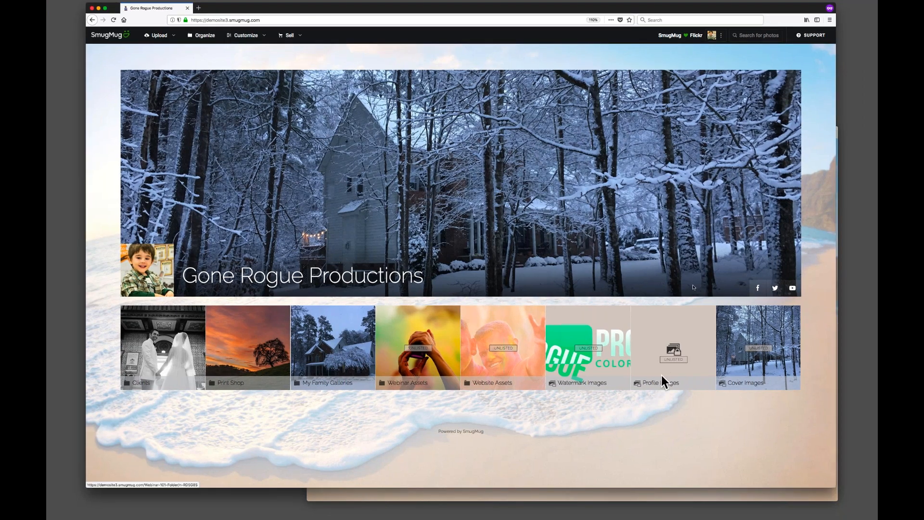
Open the Content and Design customizer for the homepage.
{"action": "left_click", "coordinate": [258, 39]}
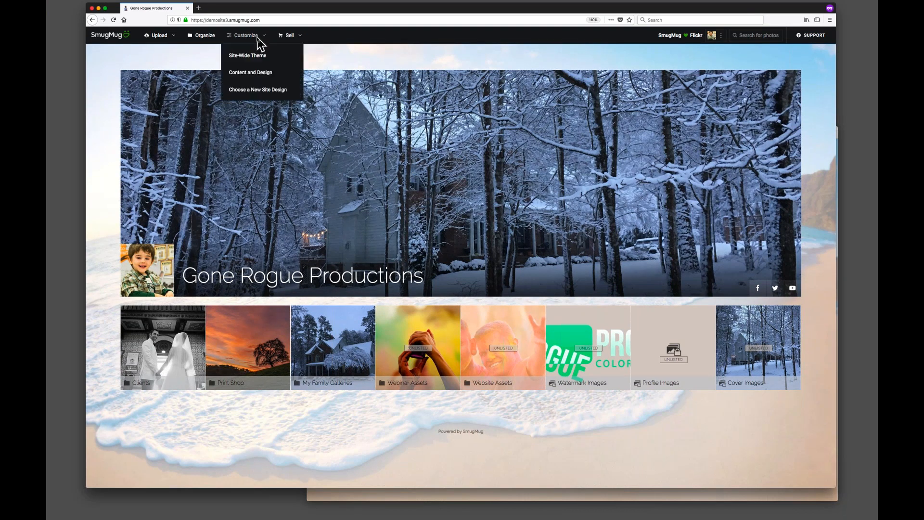
{"action": "left_click", "coordinate": [240, 74]}
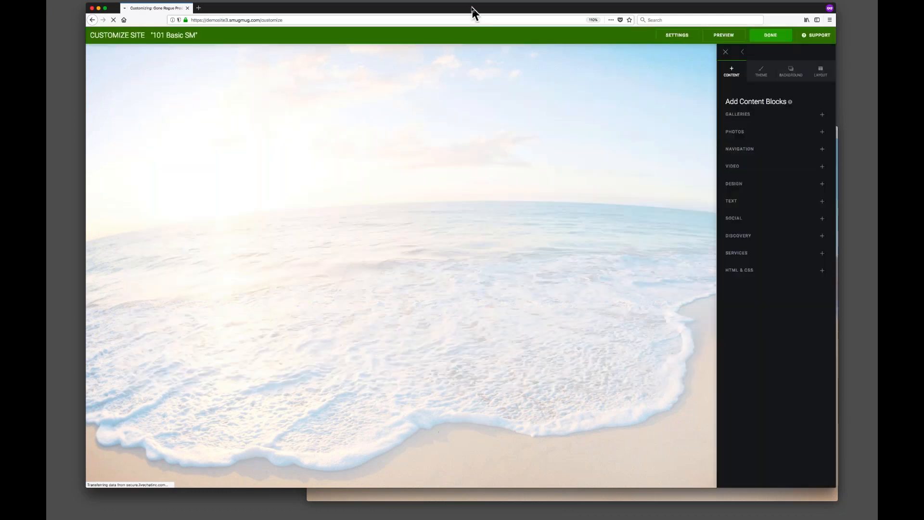
{"action": "left_click_drag", "start_coordinate": [472, 7], "coordinate": [479, 13]}
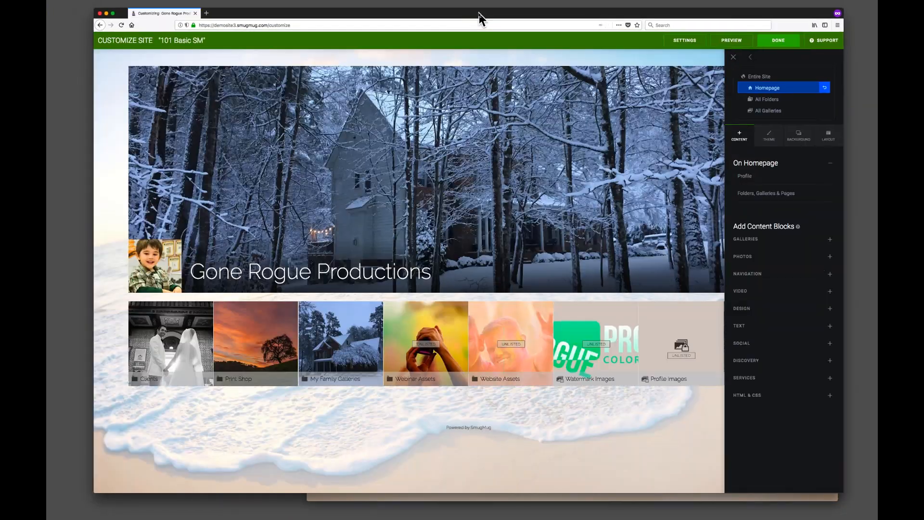
{"action": "key", "text": "super+plus"}
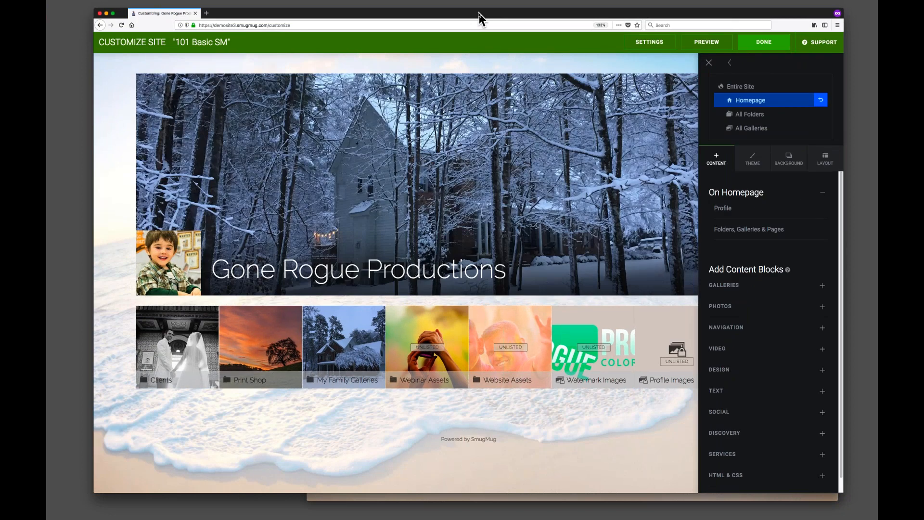
{"action": "key", "text": "super+plus"}
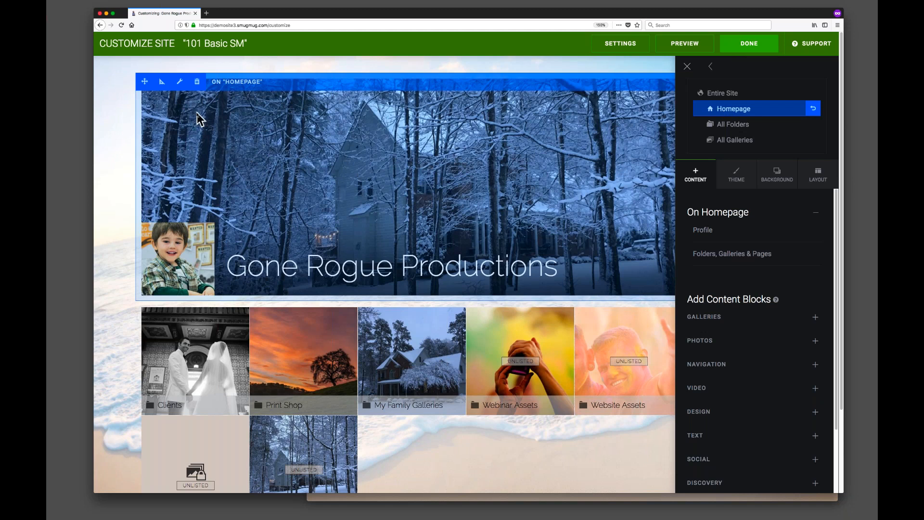
Delete the Profile block and the Folders, Galleries & Pages block from the homepage.
{"action": "left_click", "coordinate": [197, 82]}
{"action": "left_click", "coordinate": [524, 274]}
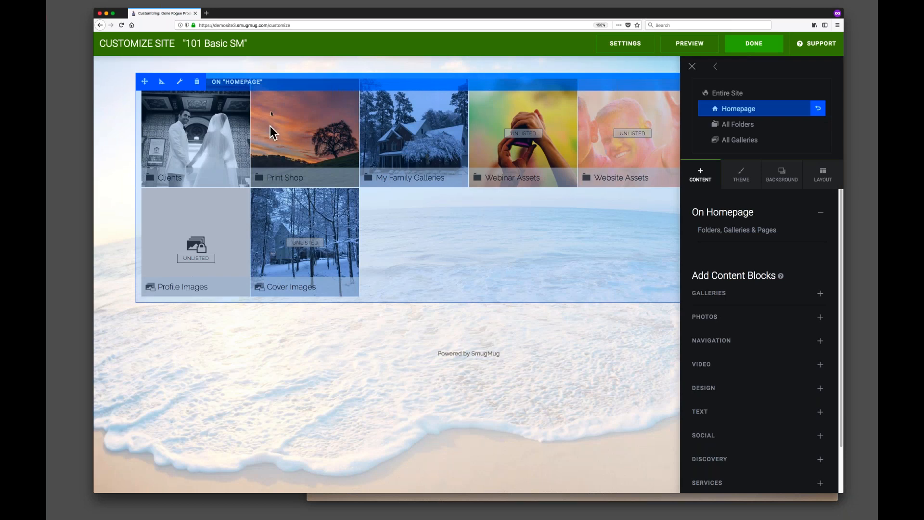
{"action": "left_click", "coordinate": [196, 81]}
{"action": "left_click", "coordinate": [506, 274]}
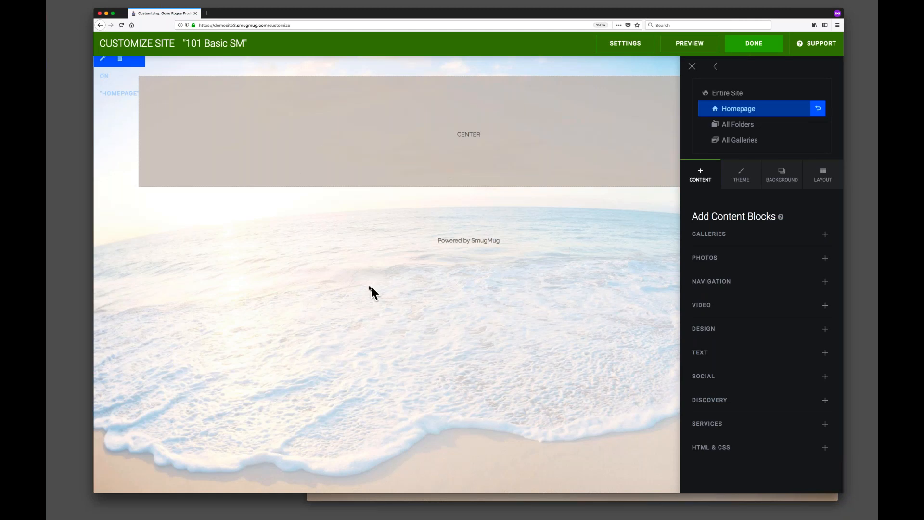
Switch to the Entire Site level and add a Google Translate block below the site content.
{"action": "left_click", "coordinate": [727, 93]}
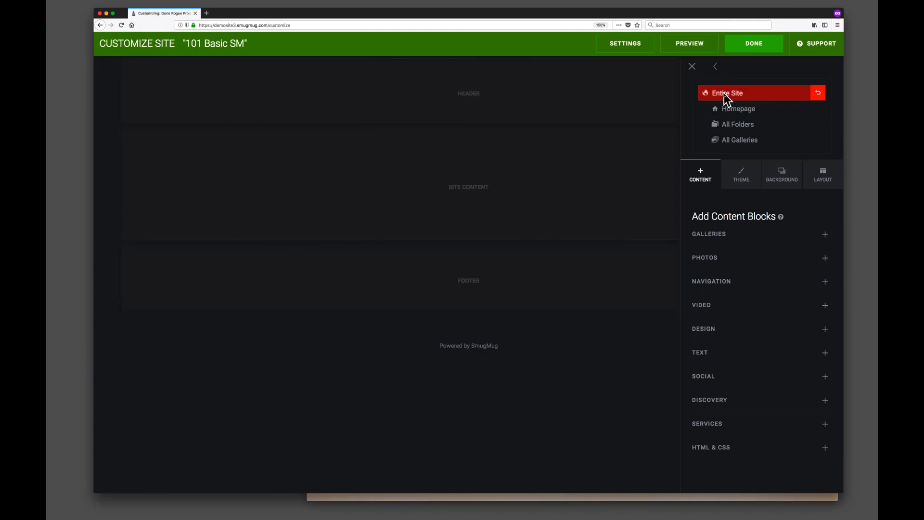
{"action": "key", "text": "super+0"}
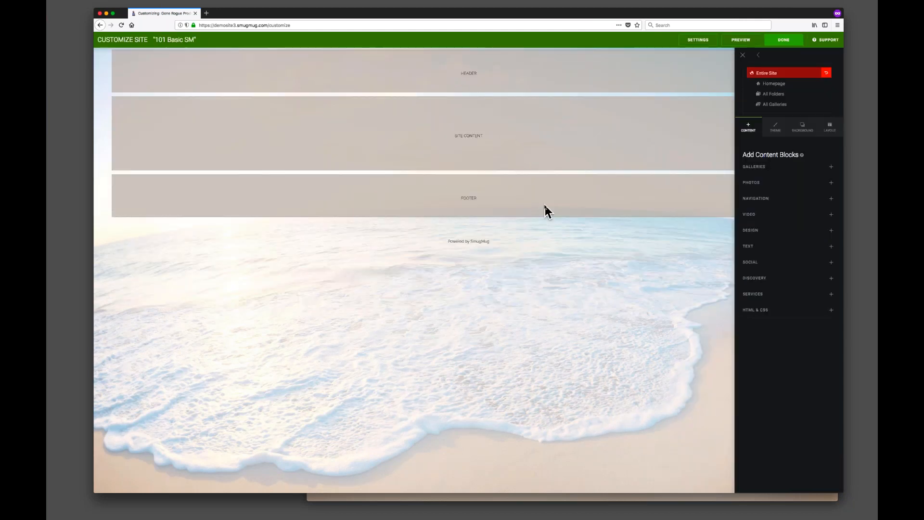
{"action": "key", "text": "super+equal"}
{"action": "key", "text": "super+equal"}
{"action": "key", "text": "super+equal"}
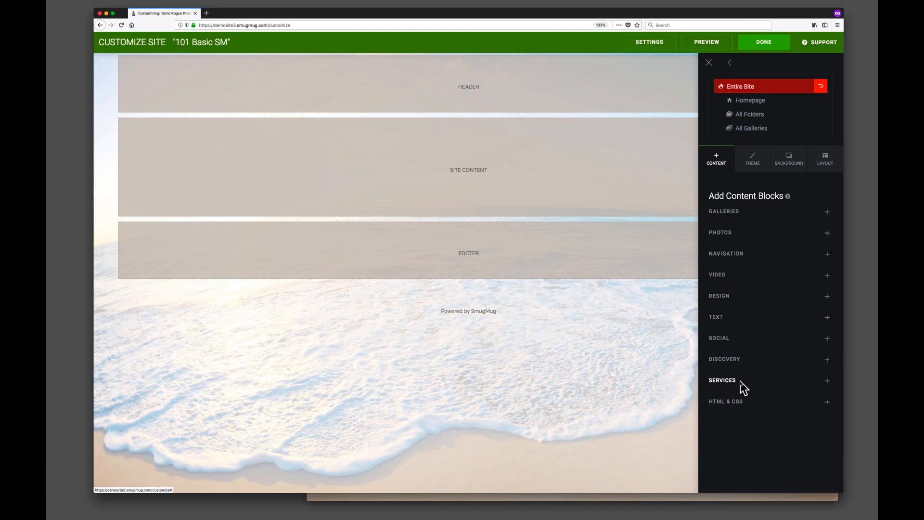
{"action": "left_click", "coordinate": [717, 383]}
{"action": "scroll", "coordinate": [776, 373], "scroll_direction": "down", "scroll_amount": 1}
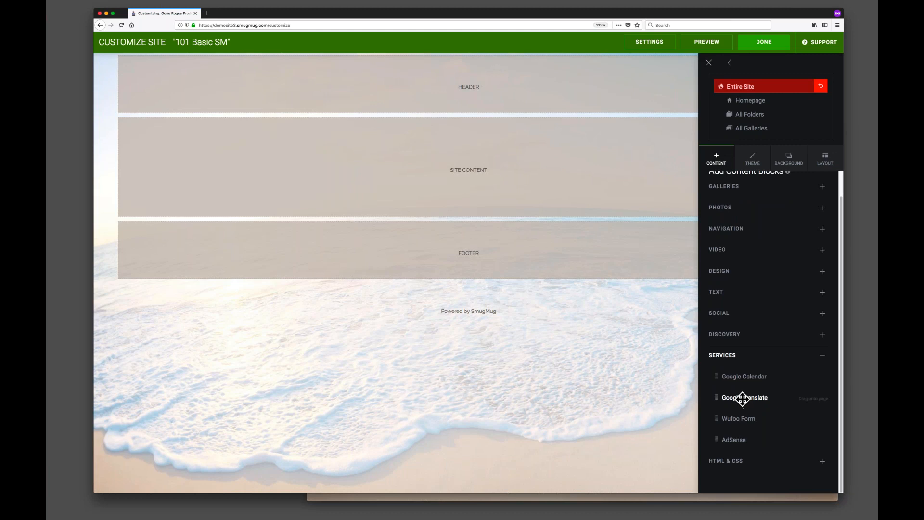
{"action": "left_click_drag", "start_coordinate": [742, 398], "coordinate": [415, 252]}
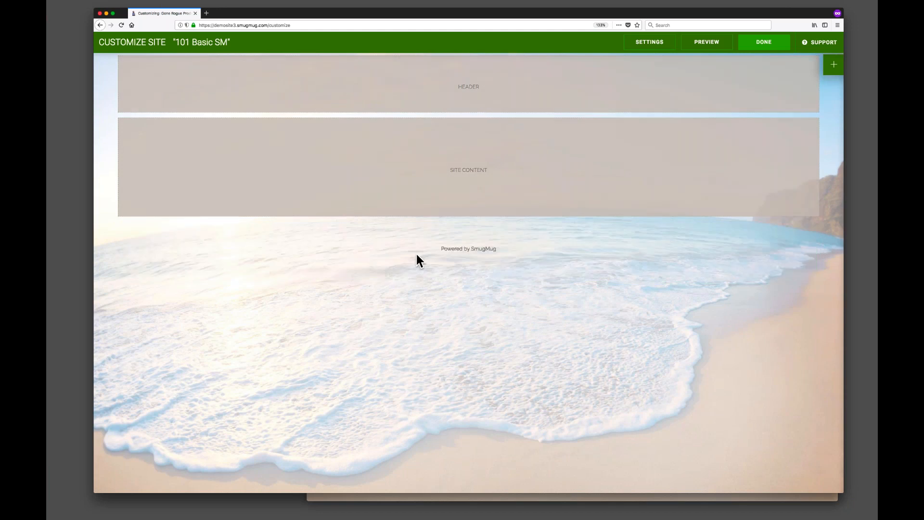
{"action": "left_click_drag", "start_coordinate": [472, 212], "coordinate": [219, 315]}
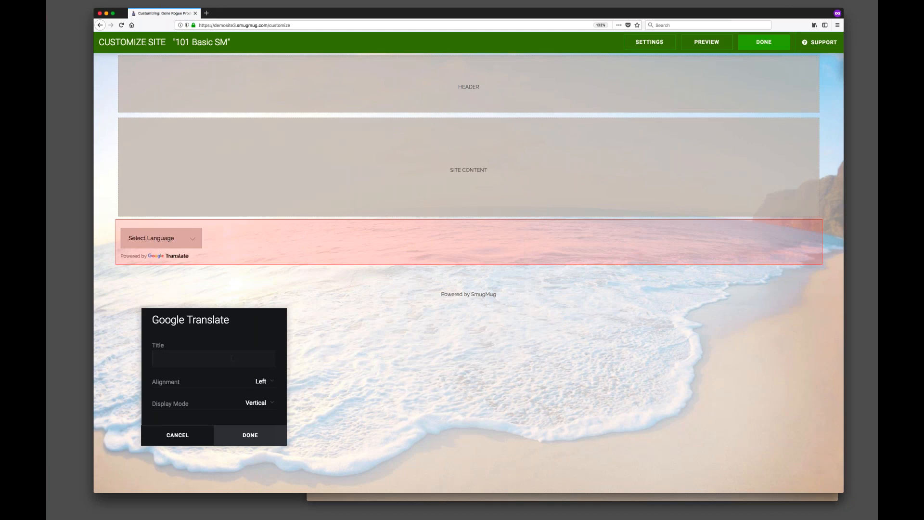
Set the Google Translate block's alignment to Center and confirm.
{"action": "left_click", "coordinate": [263, 382]}
{"action": "left_click", "coordinate": [260, 385]}
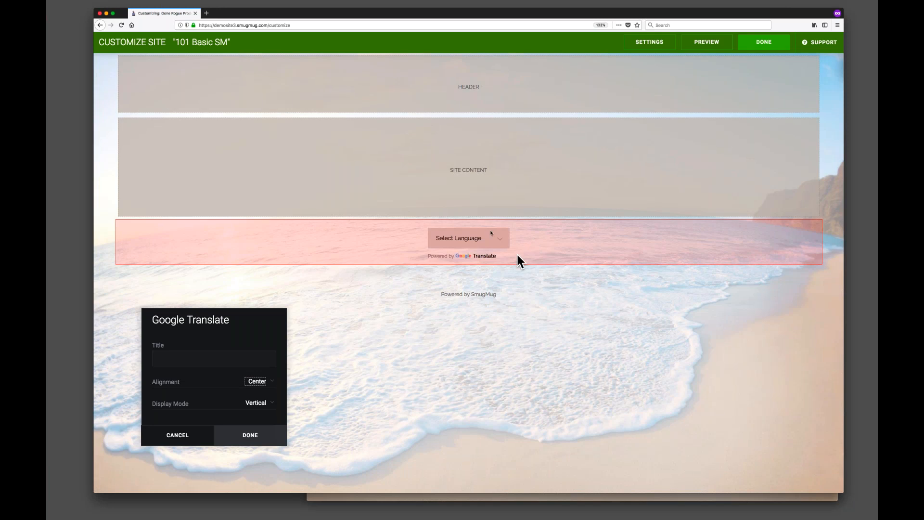
{"action": "left_click", "coordinate": [262, 430]}
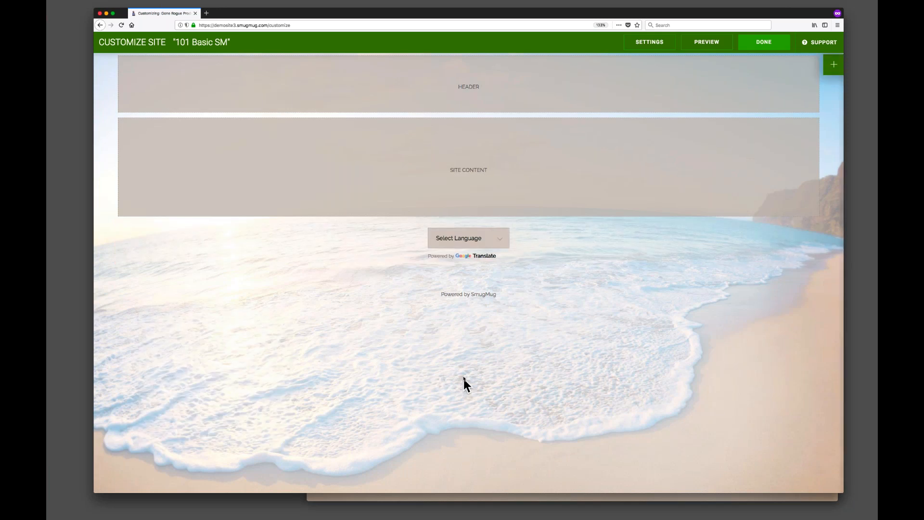
Add a Social Icons block between the site content and the Google Translate block.
{"action": "left_click", "coordinate": [832, 66]}
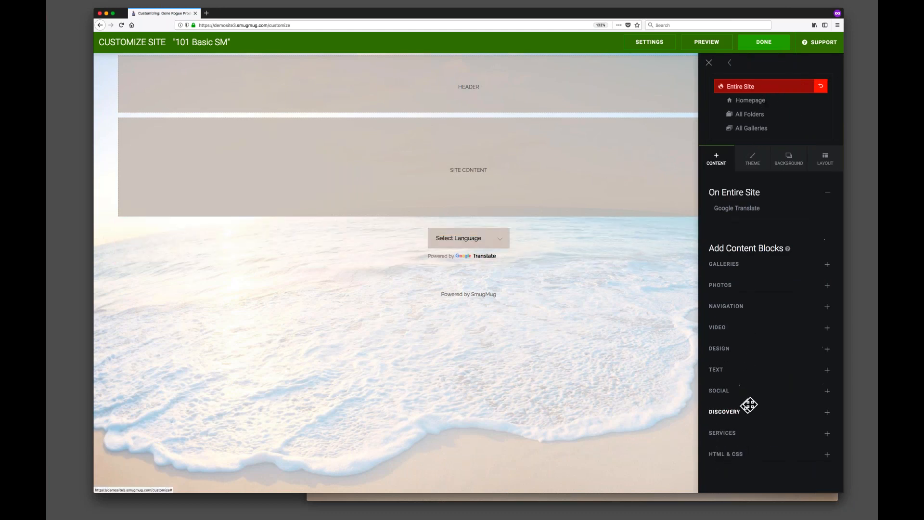
{"action": "left_click", "coordinate": [744, 388]}
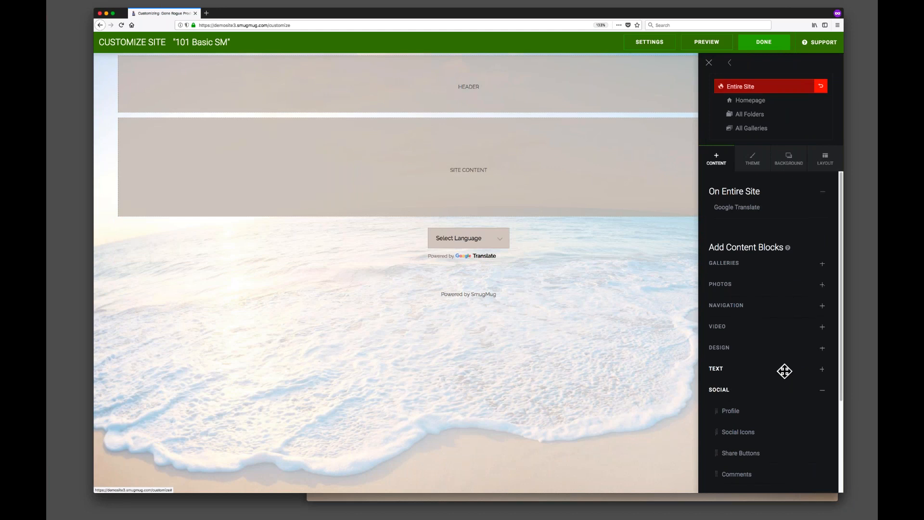
{"action": "scroll", "coordinate": [785, 370], "scroll_direction": "down", "scroll_amount": 3}
{"action": "left_click_drag", "start_coordinate": [745, 358], "coordinate": [463, 235]}
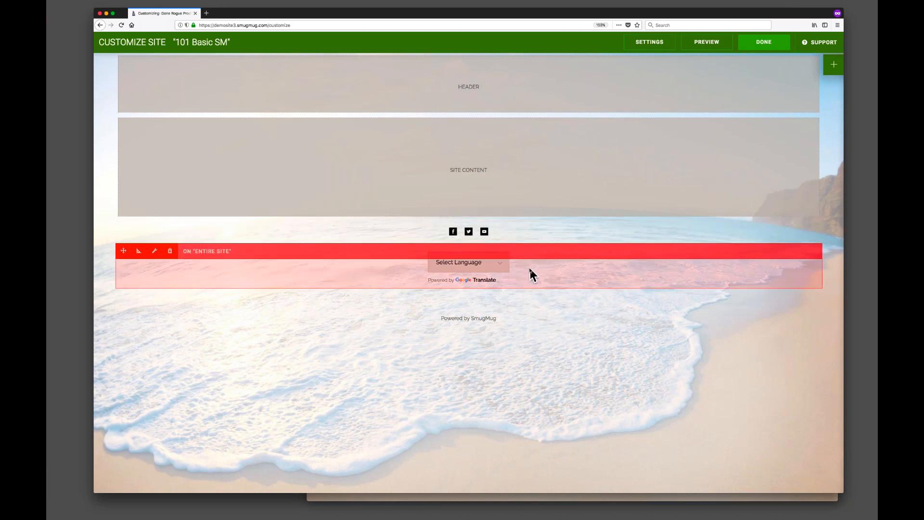
Try giving the Google Translate block the title Follow Me OnL, then abandon the edit.
{"action": "key", "text": "super+equal"}
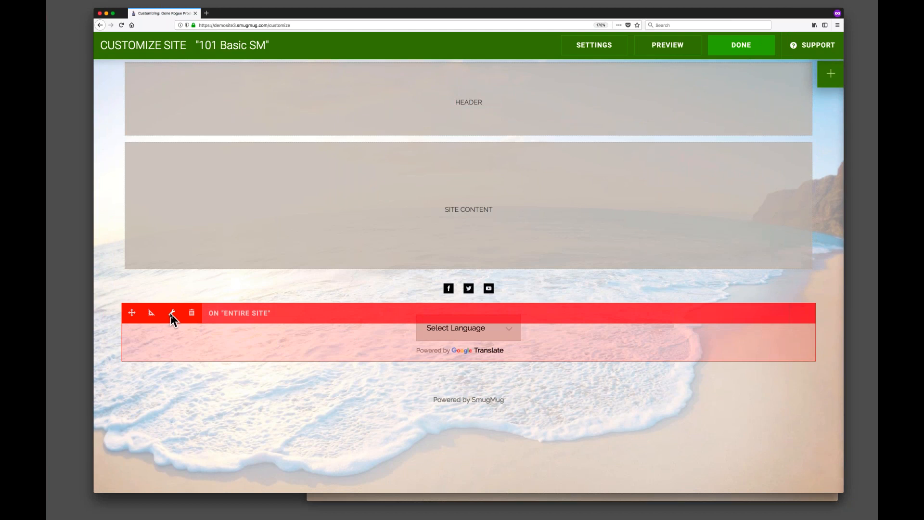
{"action": "left_click", "coordinate": [171, 313]}
{"action": "left_click_drag", "start_coordinate": [529, 187], "coordinate": [287, 181]}
{"action": "left_click_drag", "start_coordinate": [296, 110], "coordinate": [311, 179]}
{"action": "left_click", "coordinate": [237, 230]}
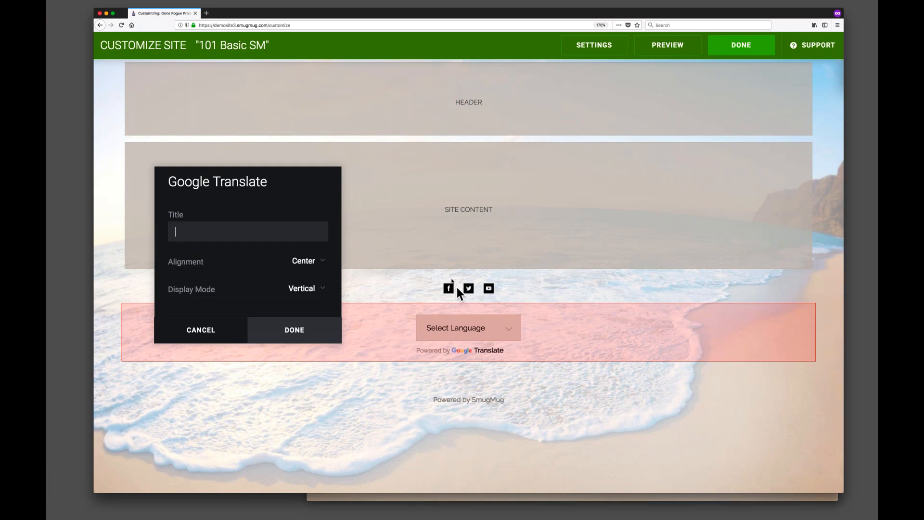
{"action": "type", "text": "F"}
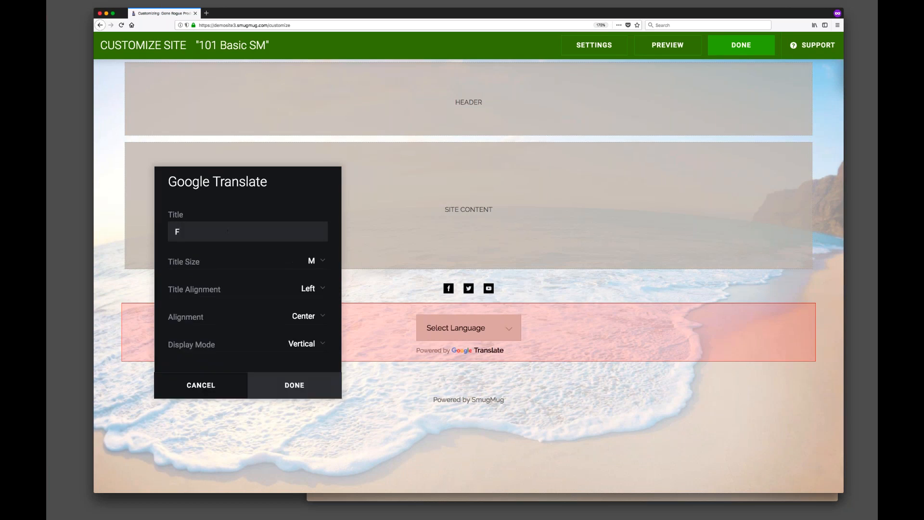
{"action": "type", "text": "ollow M"}
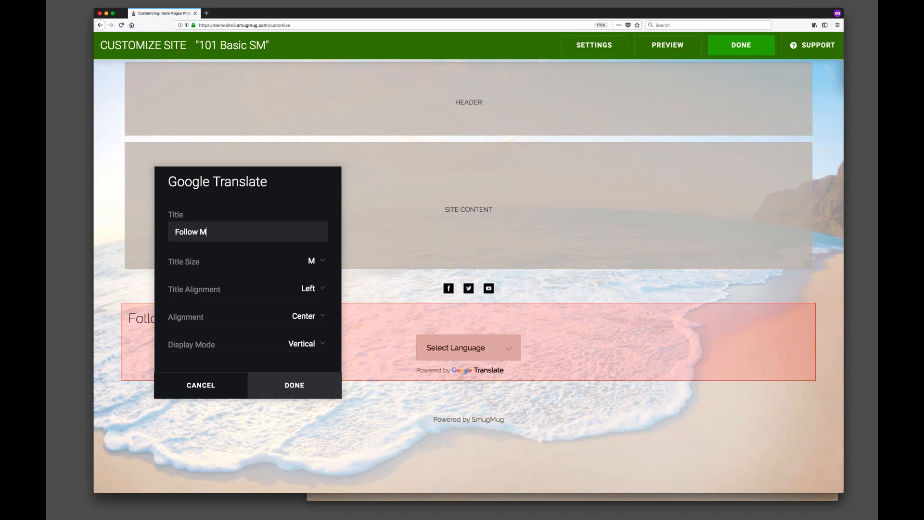
{"action": "type", "text": "e OnL"}
{"action": "left_click_drag", "start_coordinate": [272, 183], "coordinate": [701, 87]}
{"action": "left_click", "coordinate": [620, 292]}
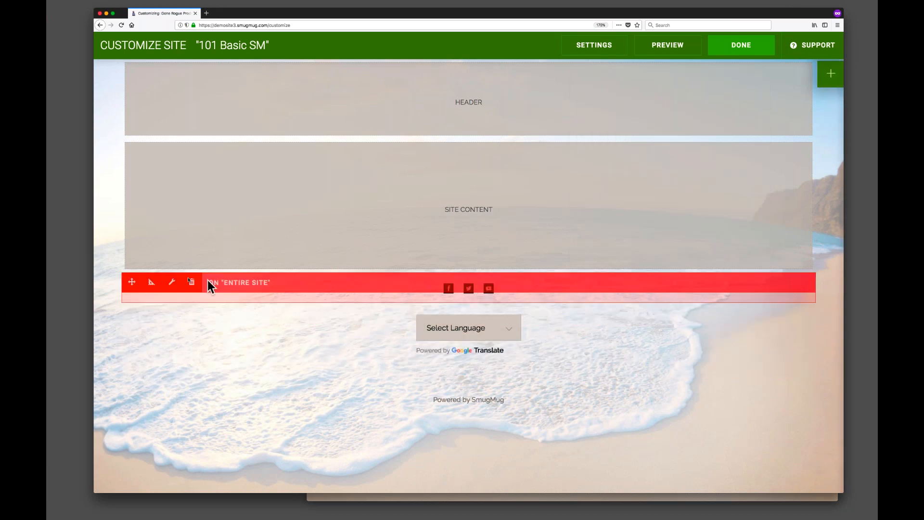
Edit the Social Icons block and set its title to Follow me on:.
{"action": "left_click", "coordinate": [171, 283]}
{"action": "left_click_drag", "start_coordinate": [464, 122], "coordinate": [250, 102]}
{"action": "left_click", "coordinate": [258, 188]}
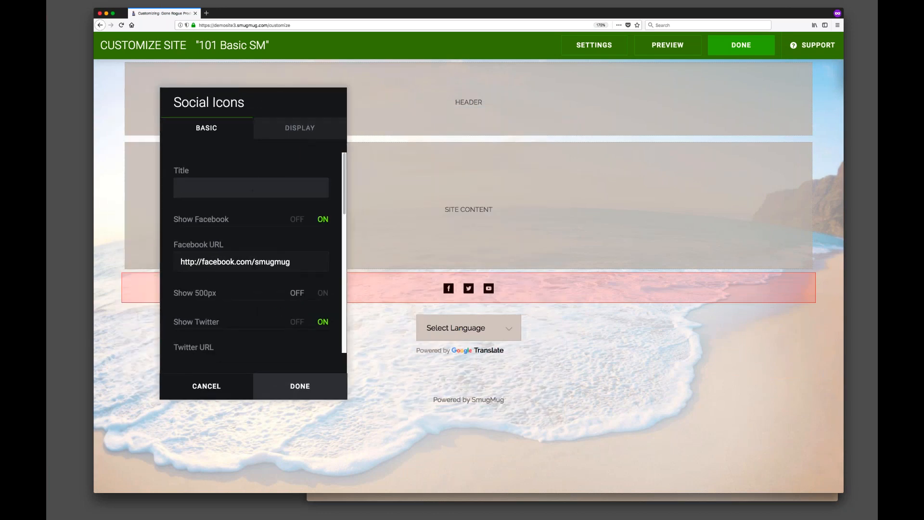
{"action": "type", "text": "Follow me on:"}
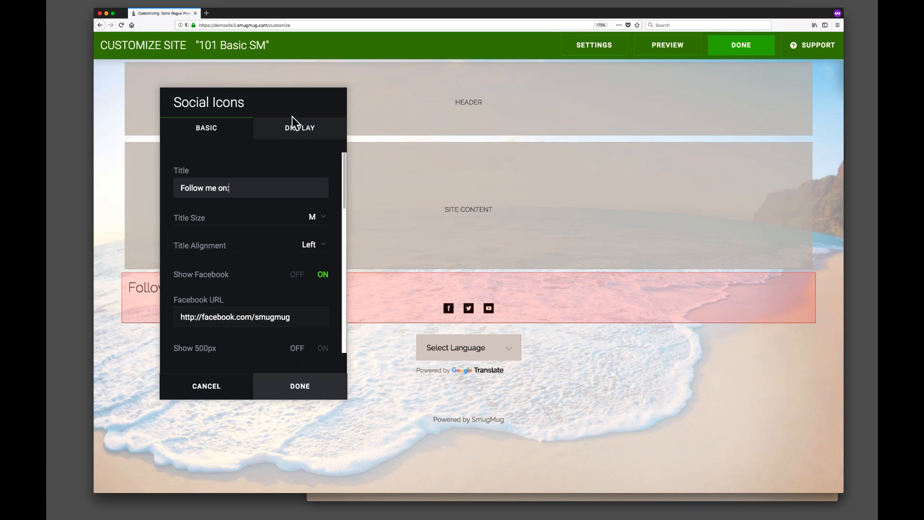
{"action": "left_click_drag", "start_coordinate": [290, 98], "coordinate": [782, 98]}
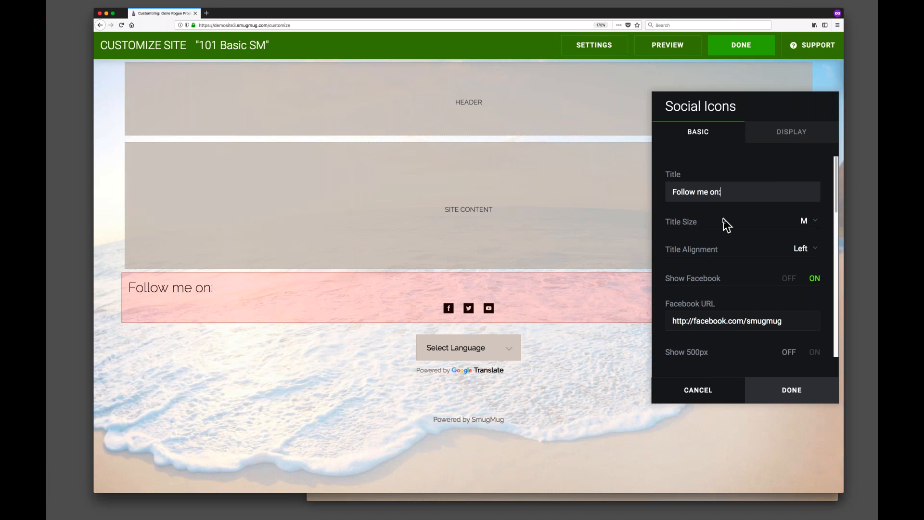
Set the Social Icons title alignment to Center and the title size to S.
{"action": "left_click", "coordinate": [803, 253]}
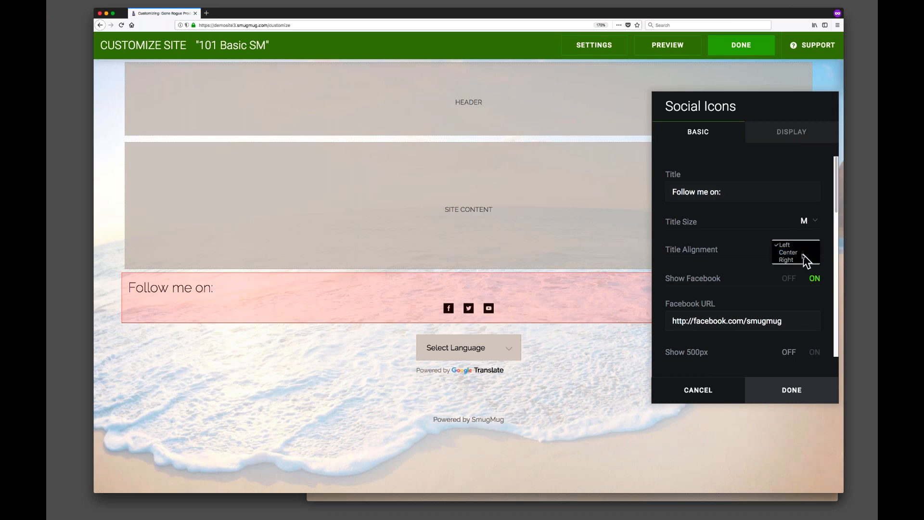
{"action": "left_click", "coordinate": [804, 253]}
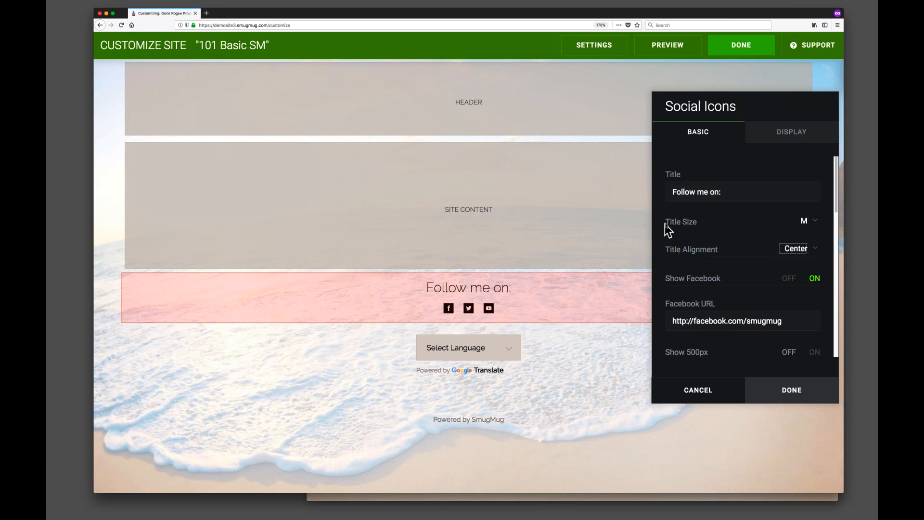
{"action": "left_click", "coordinate": [809, 221]}
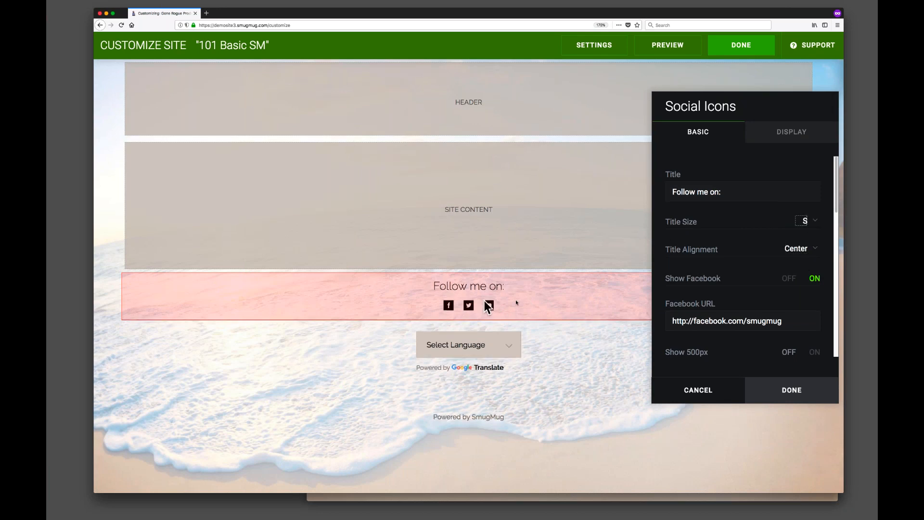
{"action": "left_click_drag", "start_coordinate": [726, 105], "coordinate": [229, 95]}
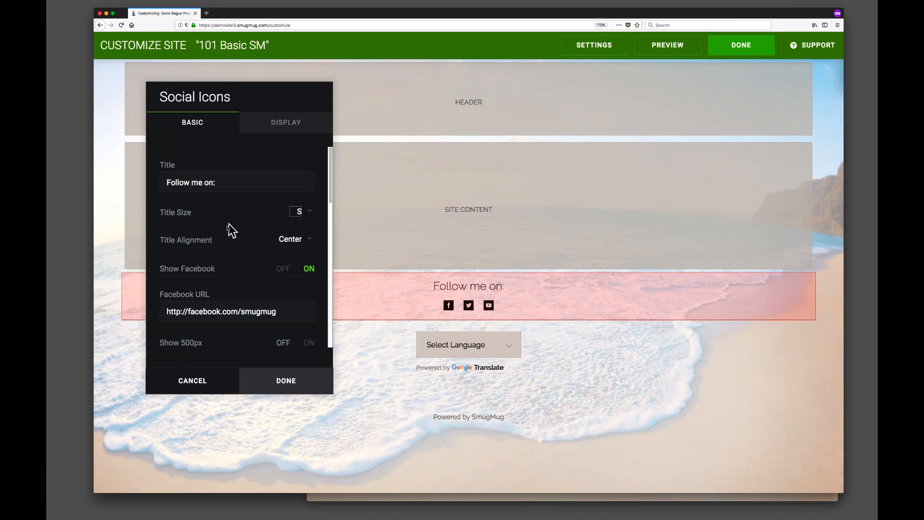
In the Social Icons display options, set icon size to Medium and type to Circle Icons.
{"action": "left_click", "coordinate": [284, 117]}
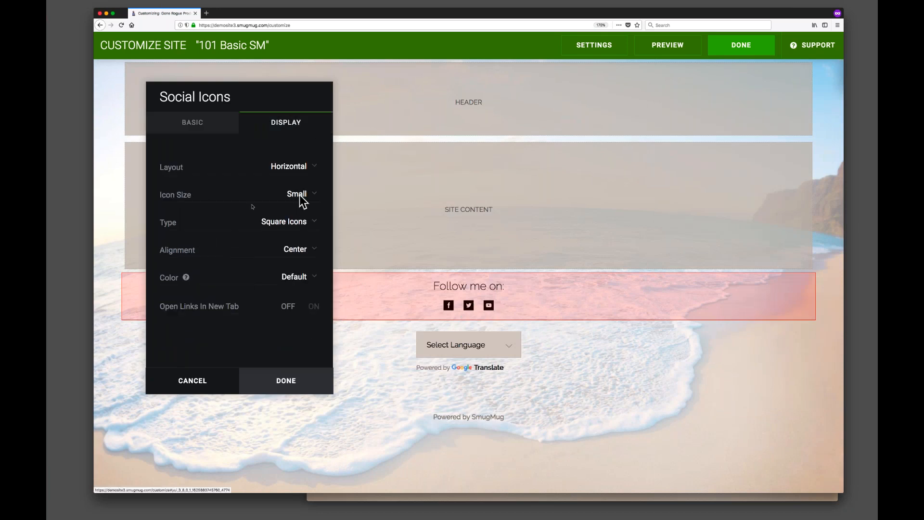
{"action": "left_click", "coordinate": [307, 198]}
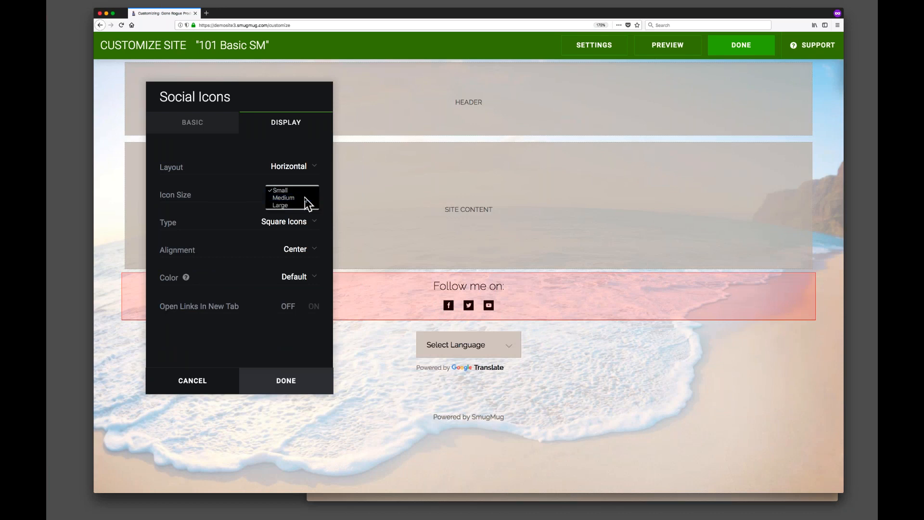
{"action": "left_click", "coordinate": [307, 198]}
{"action": "left_click", "coordinate": [288, 222]}
{"action": "left_click", "coordinate": [295, 218]}
{"action": "left_click", "coordinate": [295, 220]}
{"action": "left_click", "coordinate": [269, 210]}
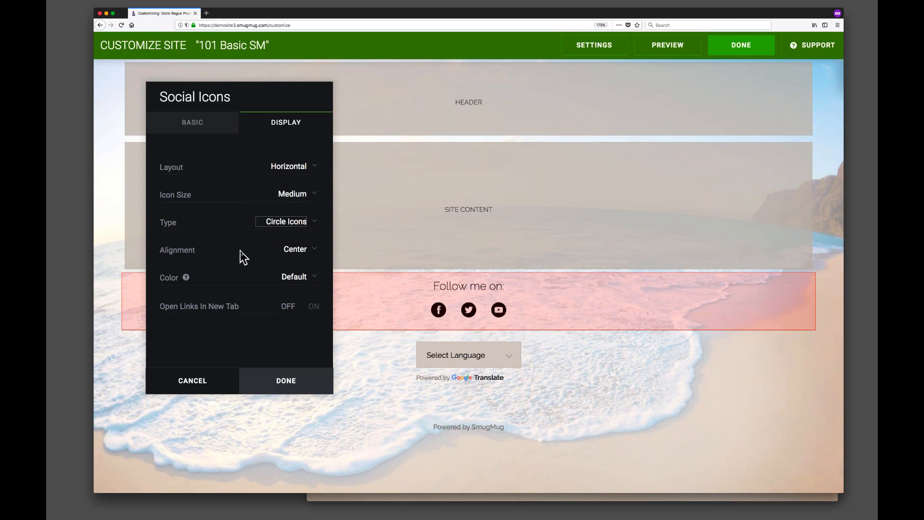
Set the Social Icons color to Branded and confirm the block settings.
{"action": "left_click", "coordinate": [296, 277]}
{"action": "left_click", "coordinate": [300, 281]}
{"action": "left_click", "coordinate": [301, 281]}
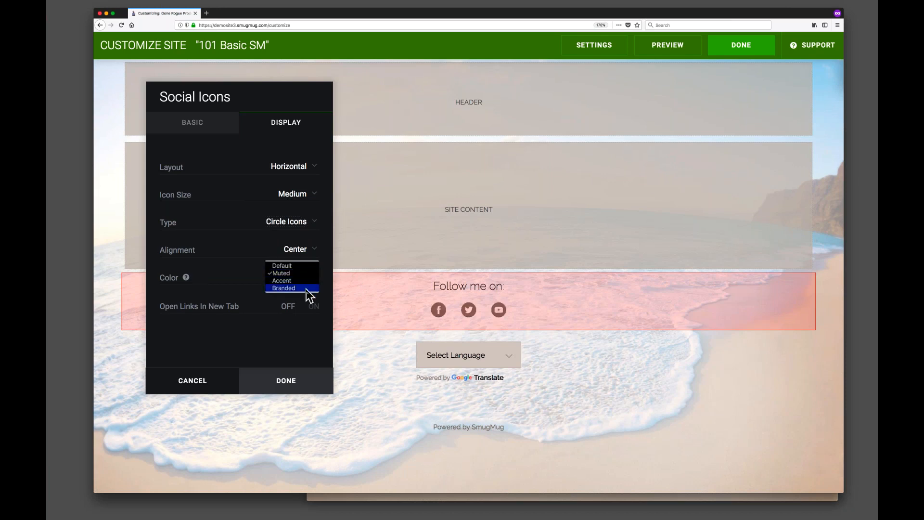
{"action": "left_click", "coordinate": [292, 289]}
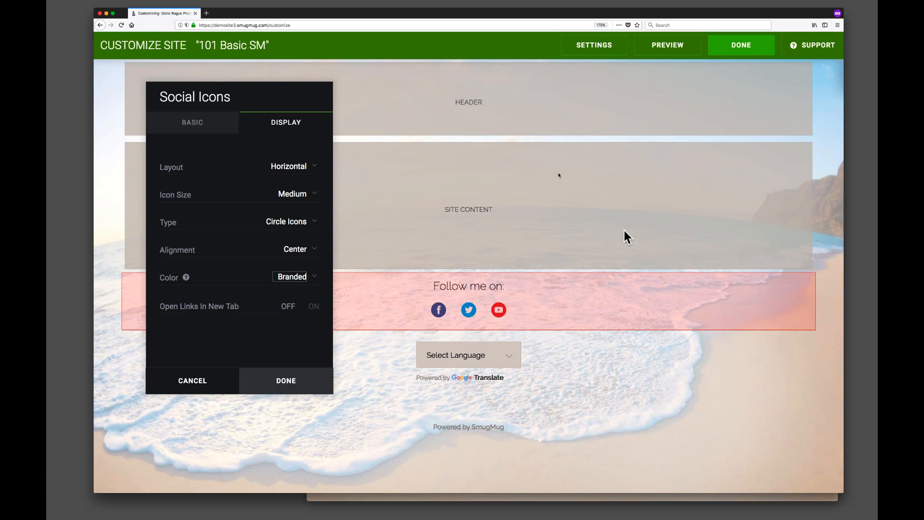
{"action": "left_click", "coordinate": [279, 345]}
{"action": "left_click", "coordinate": [282, 381]}
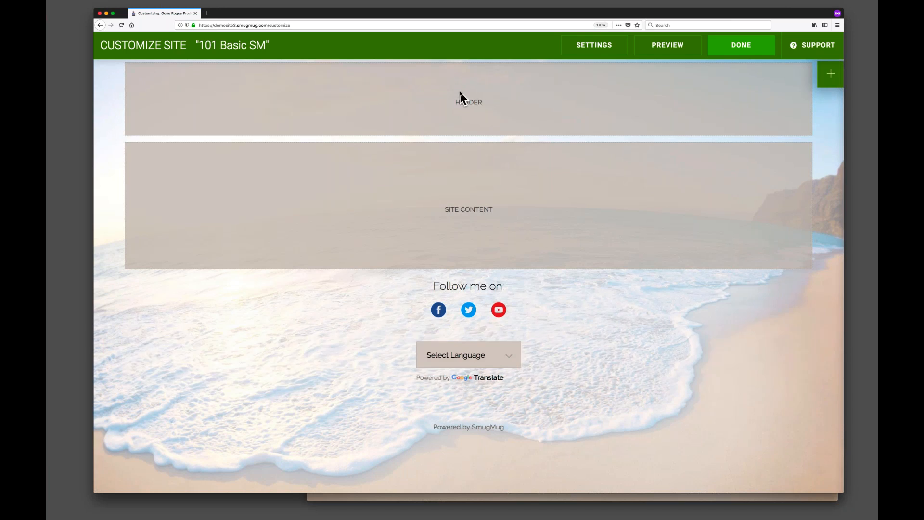
Add a Menu navigation block to the top of the entire site, above the site content.
{"action": "left_click", "coordinate": [831, 73]}
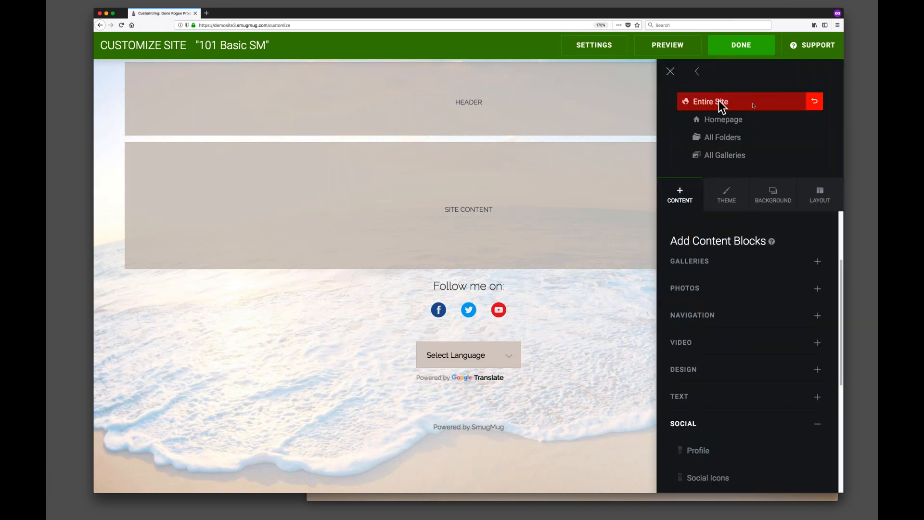
{"action": "left_click", "coordinate": [817, 425]}
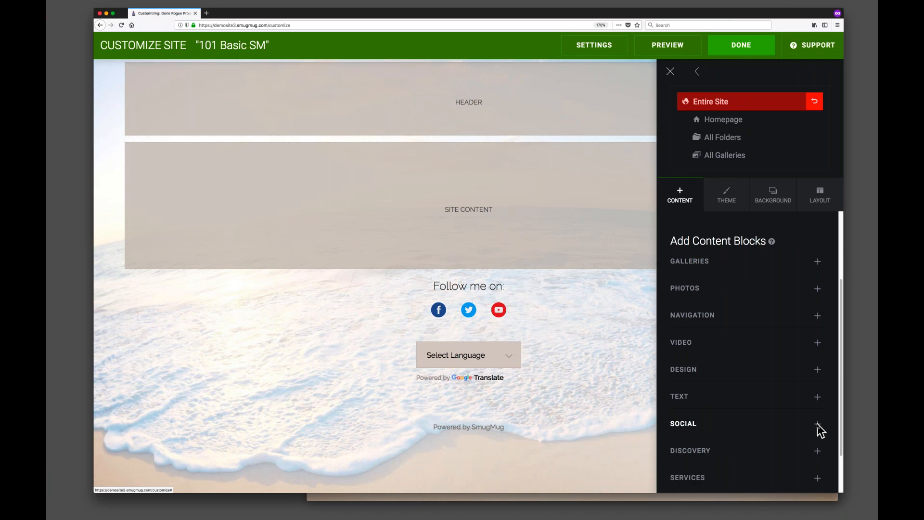
{"action": "scroll", "coordinate": [761, 366], "scroll_direction": "down", "scroll_amount": 2}
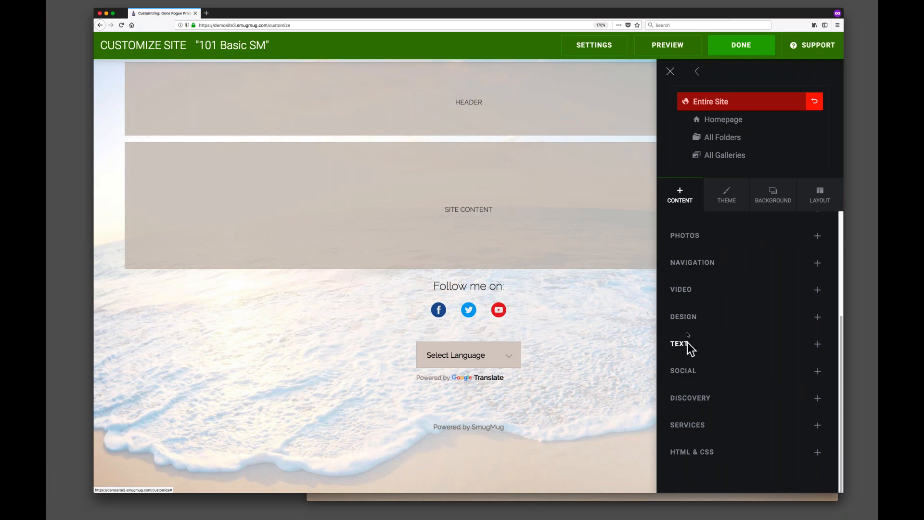
{"action": "left_click", "coordinate": [691, 255]}
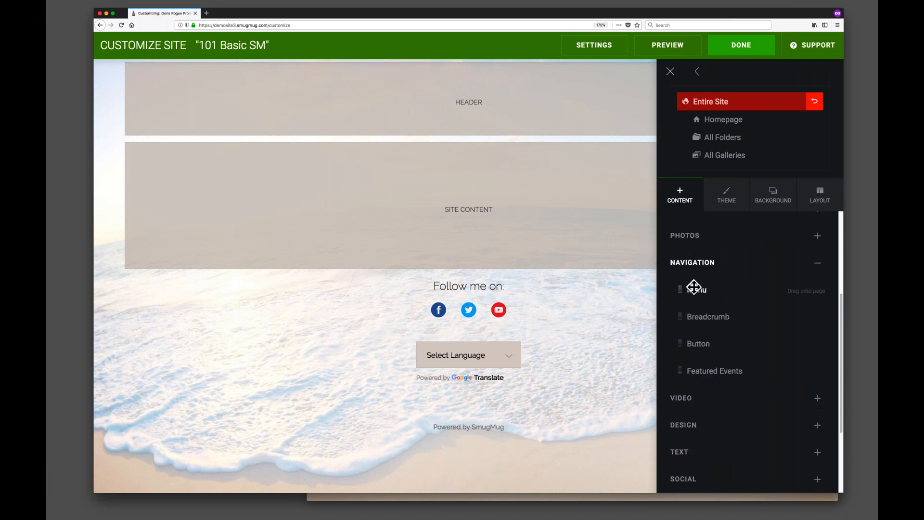
{"action": "left_click_drag", "start_coordinate": [693, 288], "coordinate": [476, 108]}
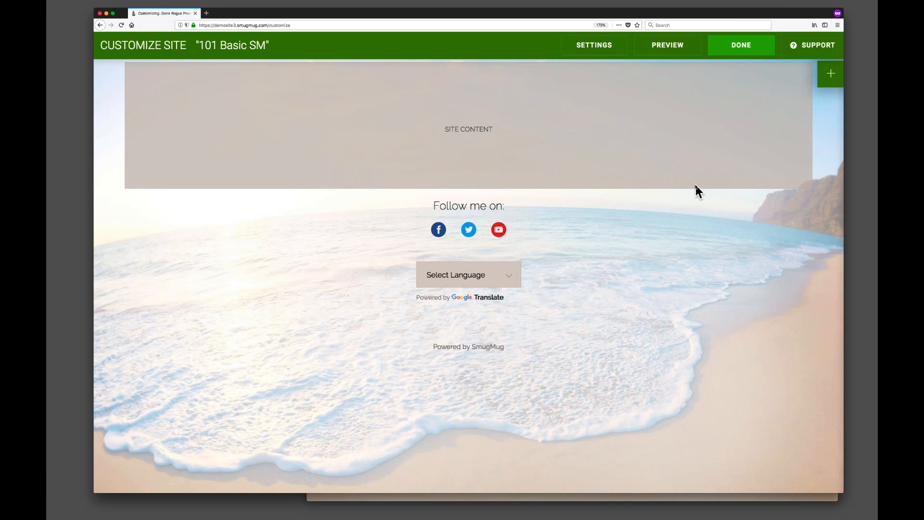
{"action": "key", "text": "super+0"}
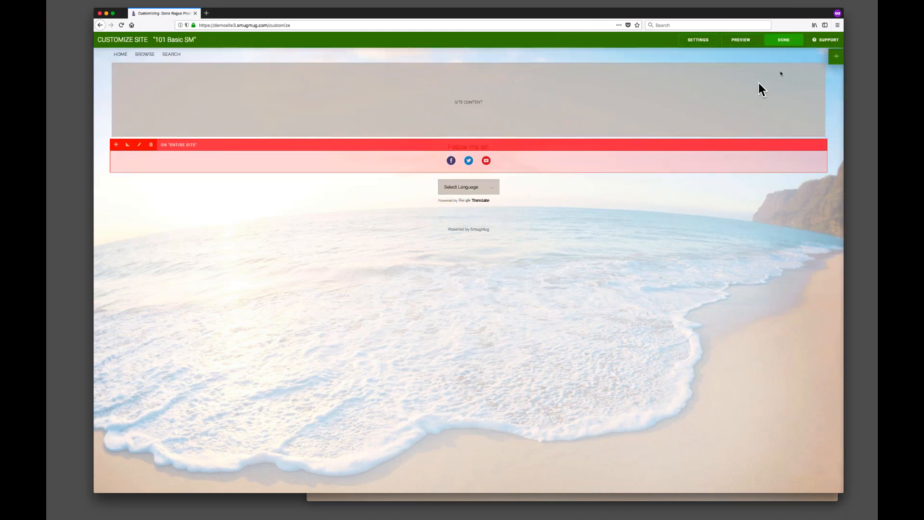
Try to add another Menu block onto the page.
{"action": "left_click", "coordinate": [838, 56]}
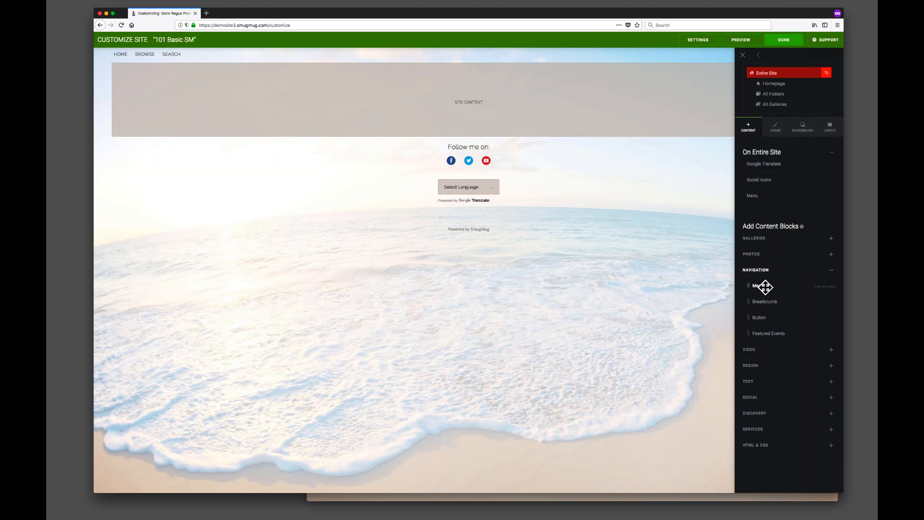
{"action": "left_click_drag", "start_coordinate": [761, 287], "coordinate": [622, 293]}
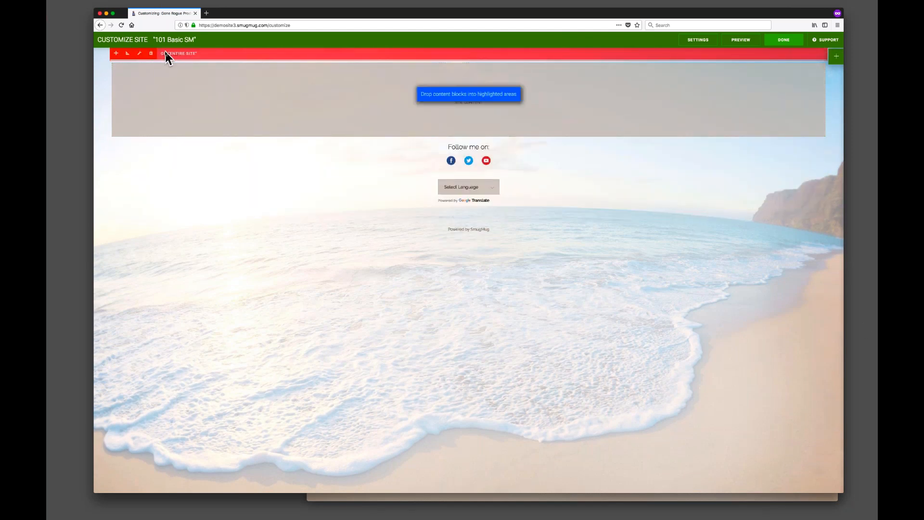
{"action": "key", "text": "super+plus"}
{"action": "key", "text": "super+plus"}
{"action": "key", "text": "super+plus"}
{"action": "key", "text": "super+plus"}
{"action": "key", "text": "super+plus"}
{"action": "key", "text": "super+plus"}
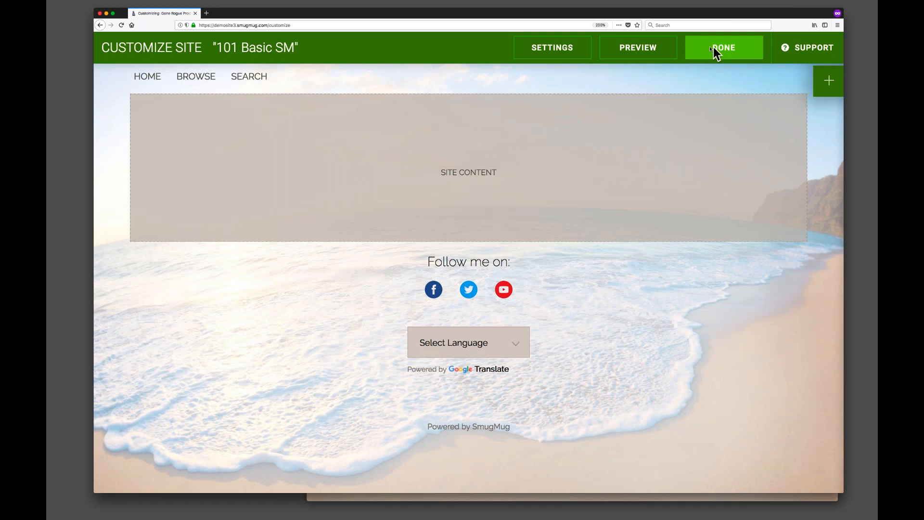
Preview the site and visit the Browse and Search pages through the new menu.
{"action": "left_click", "coordinate": [656, 50]}
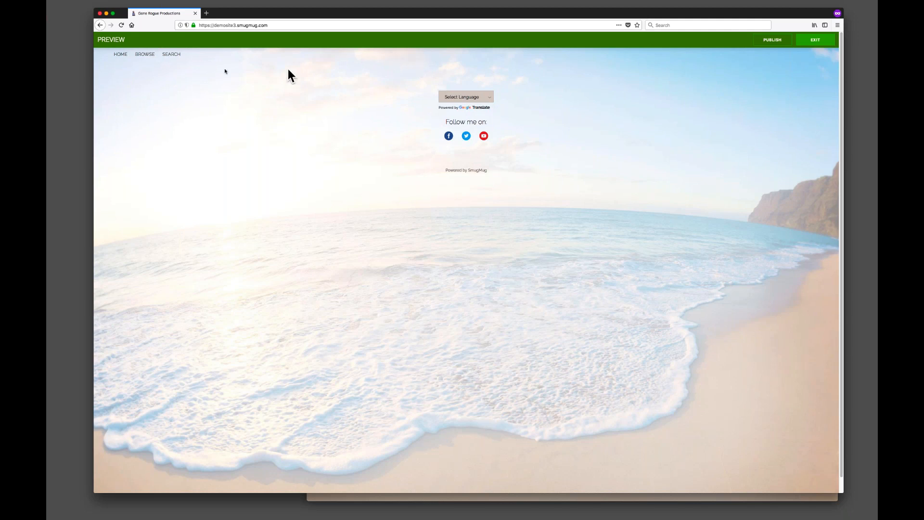
{"action": "left_click", "coordinate": [149, 56]}
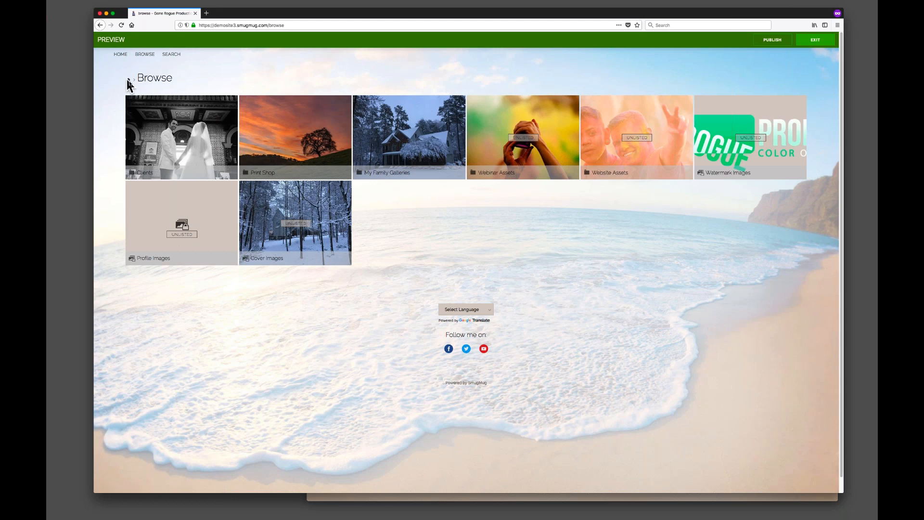
{"action": "left_click", "coordinate": [174, 55]}
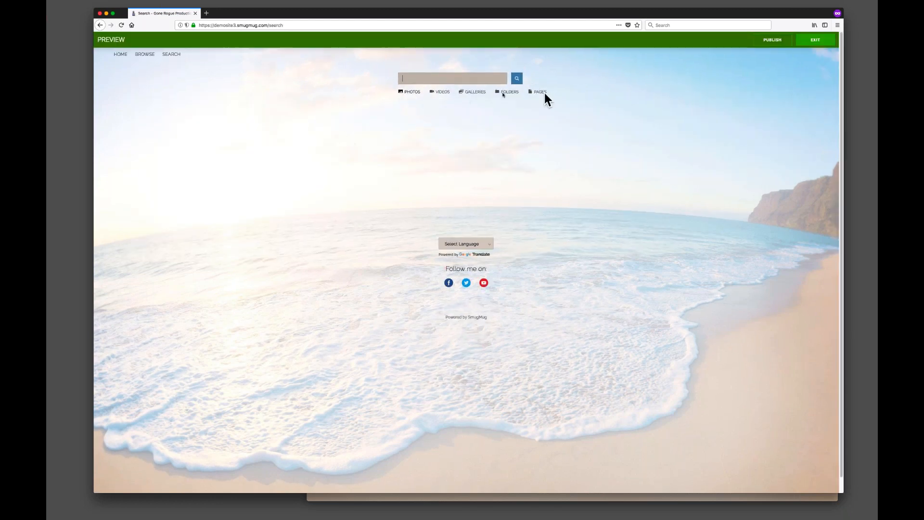
Exit the preview and inspect the Google Translate block from the Homepage level.
{"action": "left_click", "coordinate": [810, 41]}
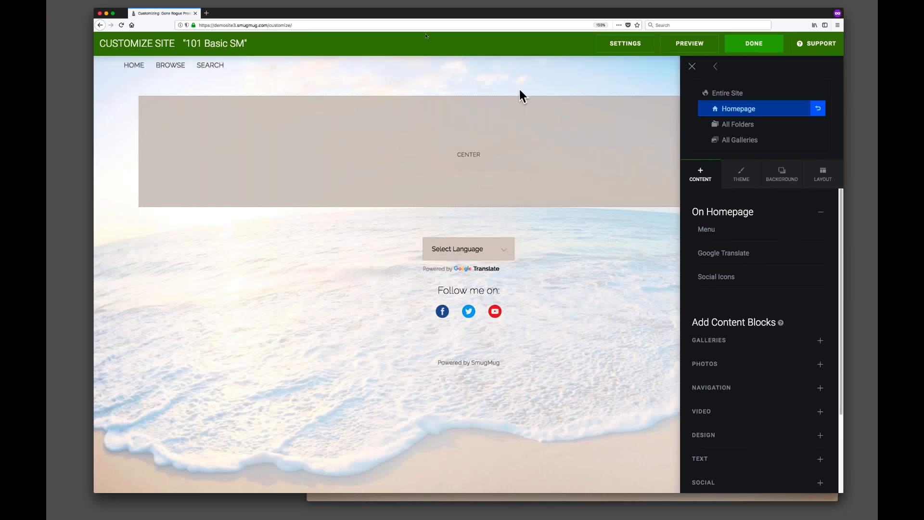
{"action": "left_click", "coordinate": [128, 65]}
{"action": "left_click", "coordinate": [442, 400]}
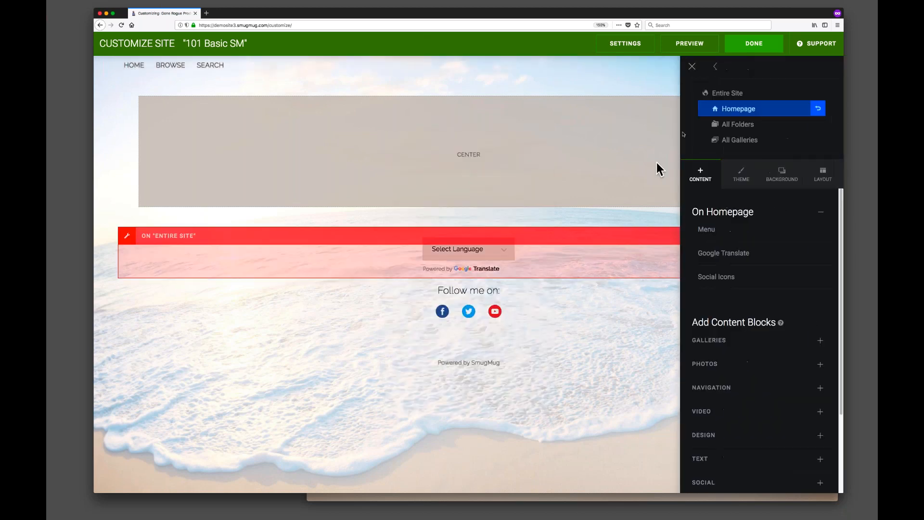
At the Entire Site level, open the site-wide Menu block's settings and set its alignment to Center.
{"action": "left_click", "coordinate": [729, 93]}
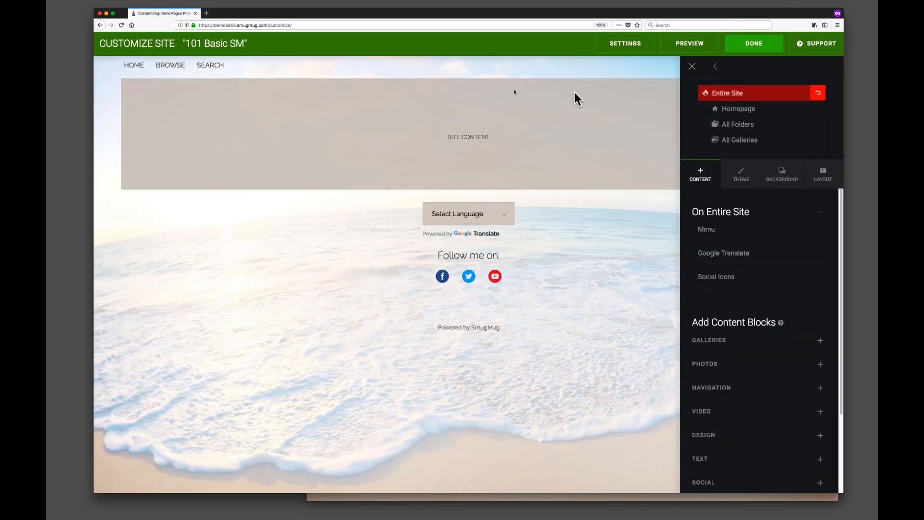
{"action": "left_click", "coordinate": [162, 64]}
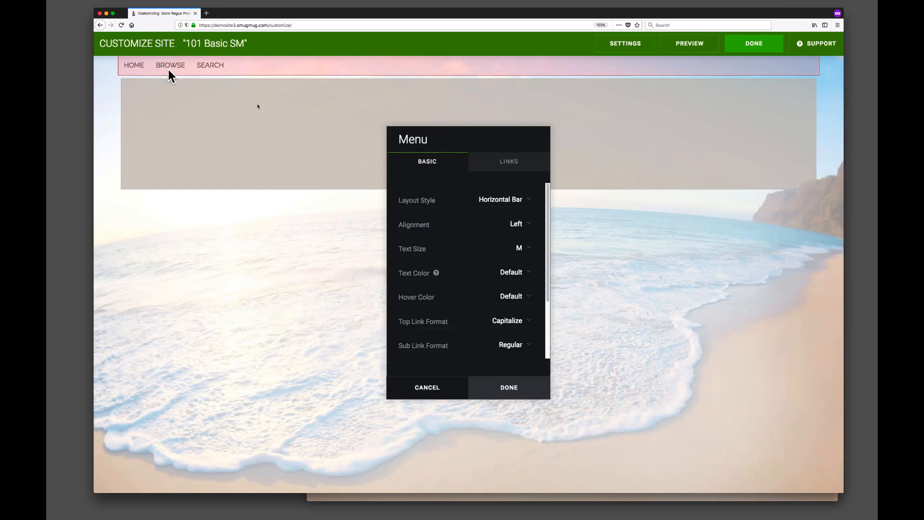
{"action": "left_click_drag", "start_coordinate": [487, 138], "coordinate": [272, 163]}
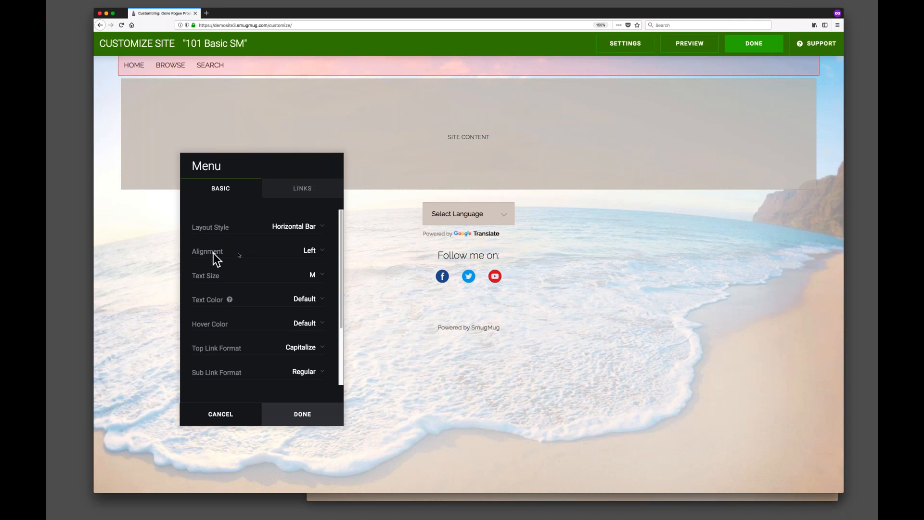
{"action": "left_click", "coordinate": [318, 256]}
{"action": "left_click", "coordinate": [319, 255]}
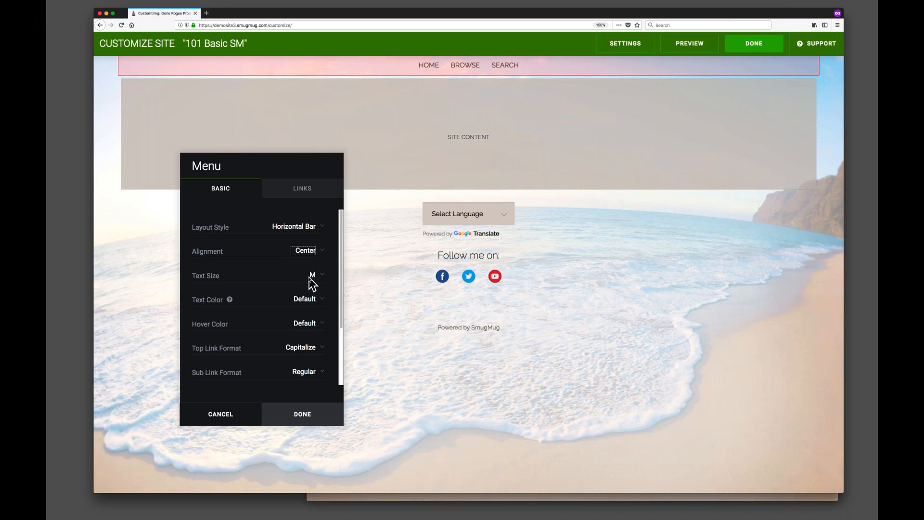
Set the menu's text size to L and turn on Collapse For Mobile.
{"action": "left_click", "coordinate": [312, 284]}
{"action": "left_click", "coordinate": [313, 283]}
{"action": "left_click", "coordinate": [316, 278]}
{"action": "left_click", "coordinate": [311, 258]}
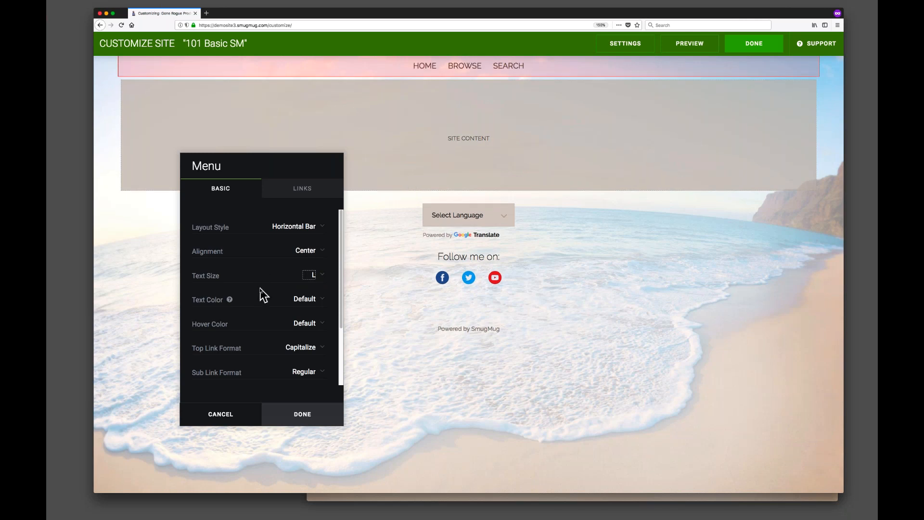
{"action": "scroll", "coordinate": [250, 296], "scroll_direction": "down", "scroll_amount": 3}
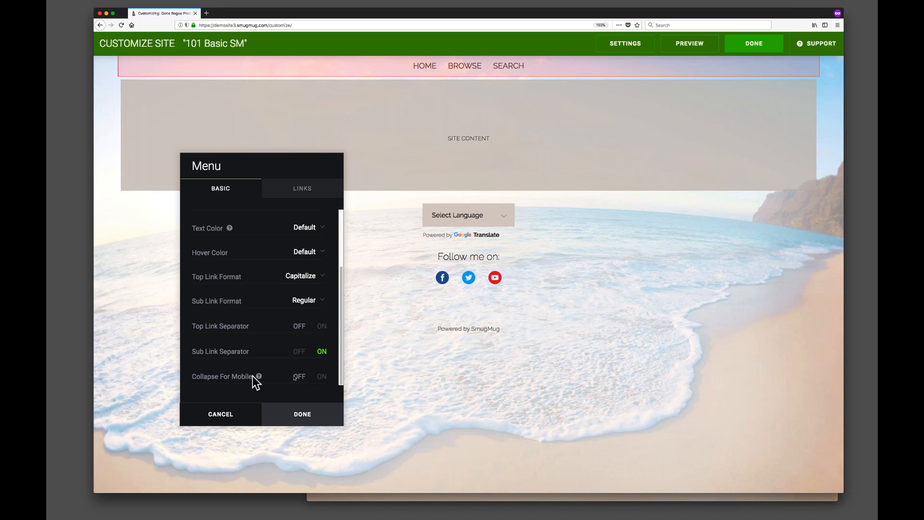
{"action": "left_click", "coordinate": [322, 377]}
Remove the Browse and Search links from the menu.
{"action": "left_click", "coordinate": [298, 184]}
{"action": "left_click_drag", "start_coordinate": [294, 169], "coordinate": [285, 158]}
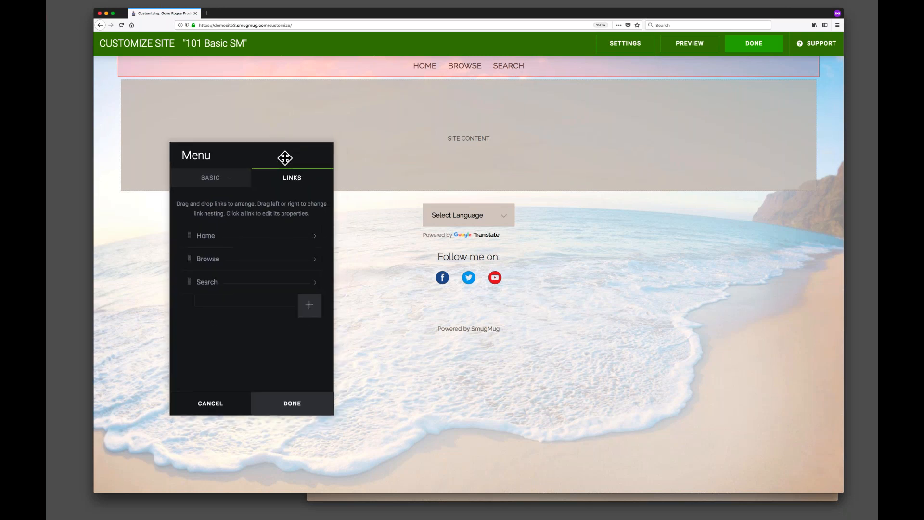
{"action": "left_click", "coordinate": [295, 260]}
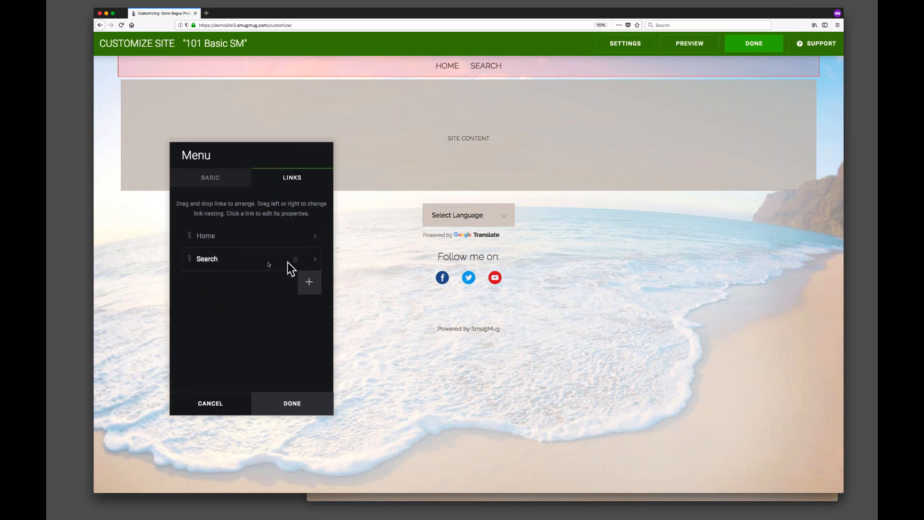
{"action": "left_click", "coordinate": [296, 260]}
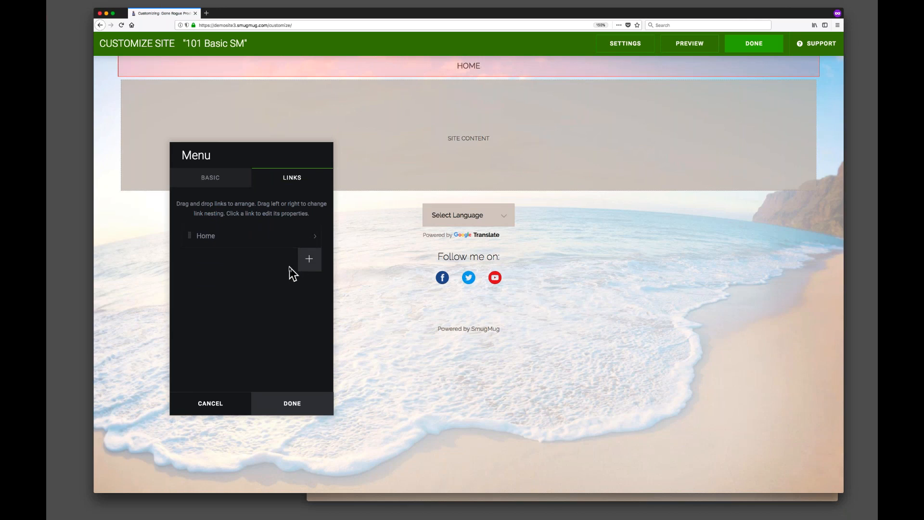
Add a menu link named Contact that links to the Contact Form.
{"action": "left_click", "coordinate": [310, 260]}
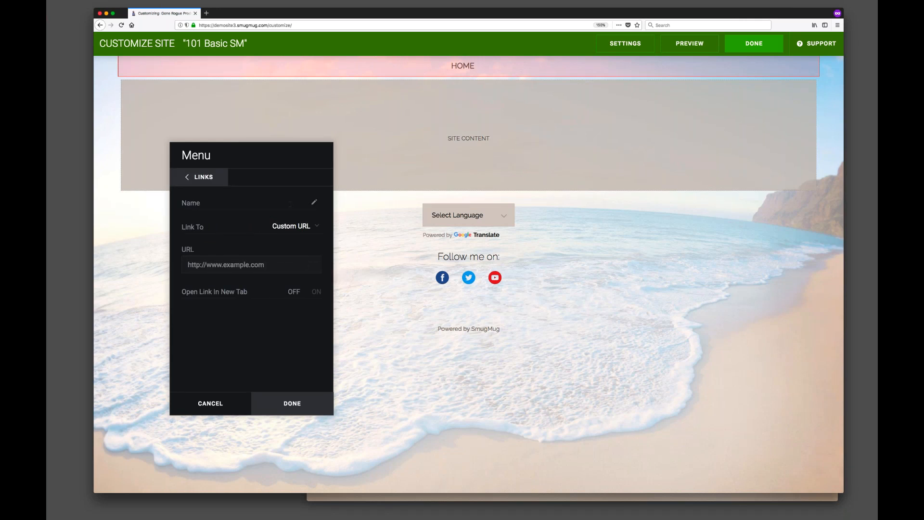
{"action": "type", "text": "Contact"}
{"action": "double_click", "coordinate": [295, 202]}
{"action": "left_click", "coordinate": [306, 226]}
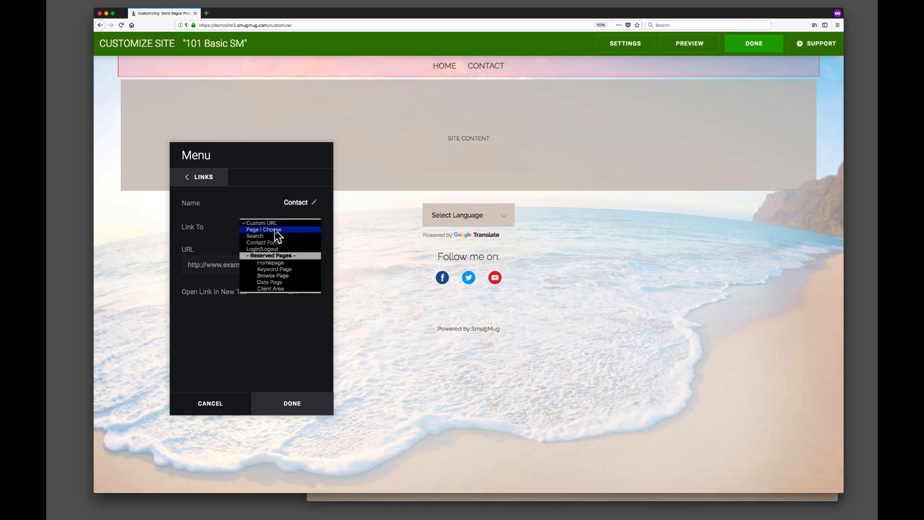
{"action": "left_click", "coordinate": [265, 243]}
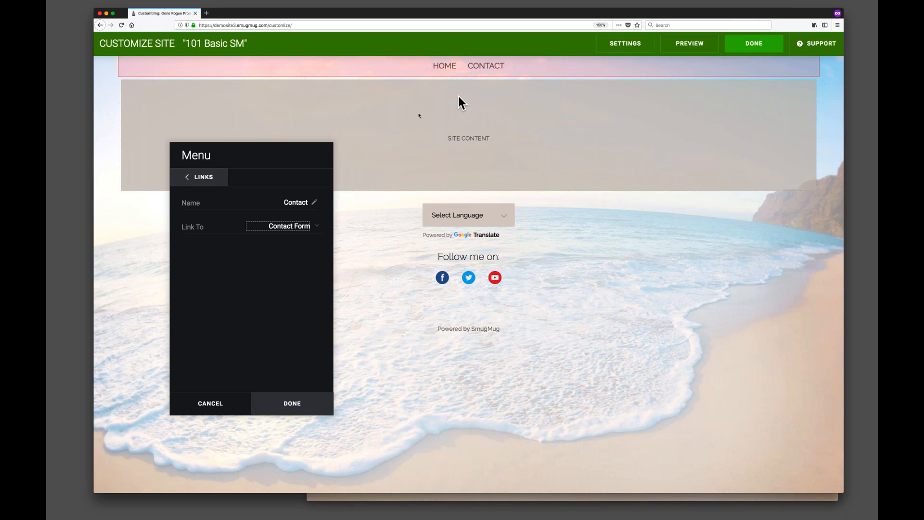
{"action": "left_click", "coordinate": [202, 177]}
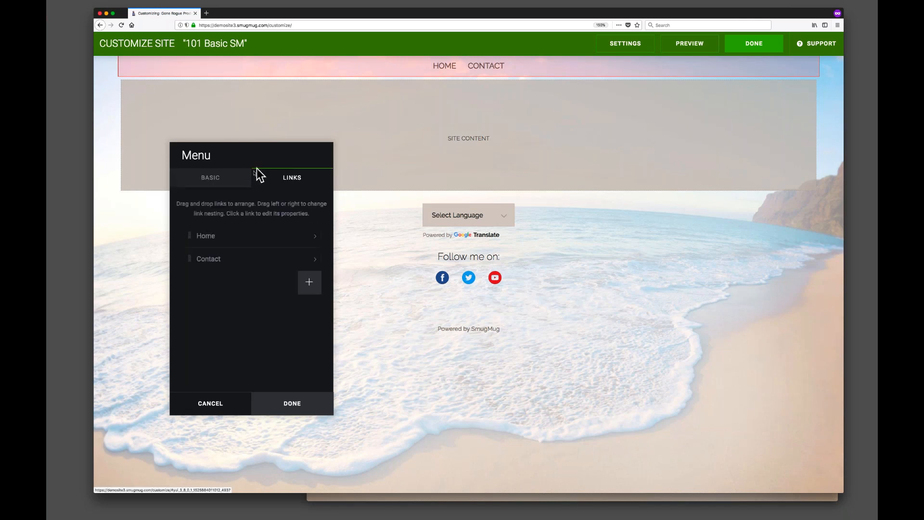
Add a menu link named Print Shop and set it to link to a page you choose.
{"action": "left_click", "coordinate": [308, 282]}
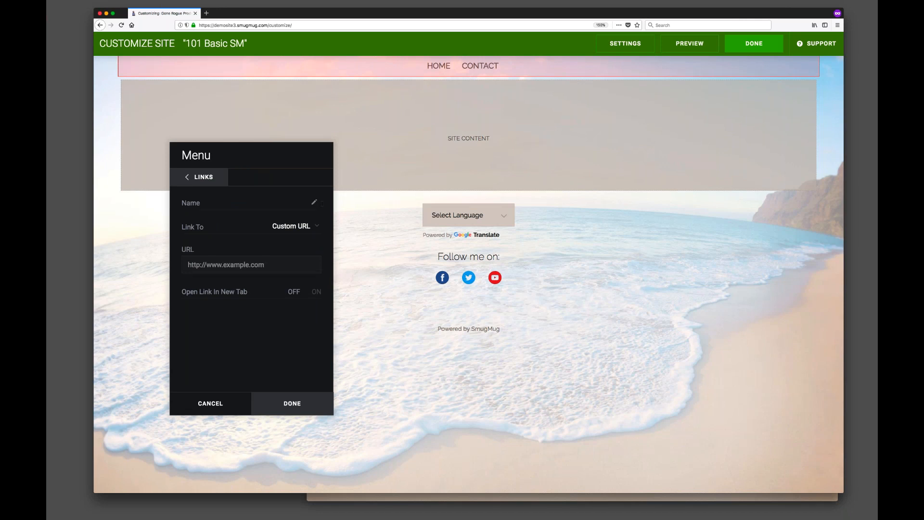
{"action": "type", "text": "Print Shop"}
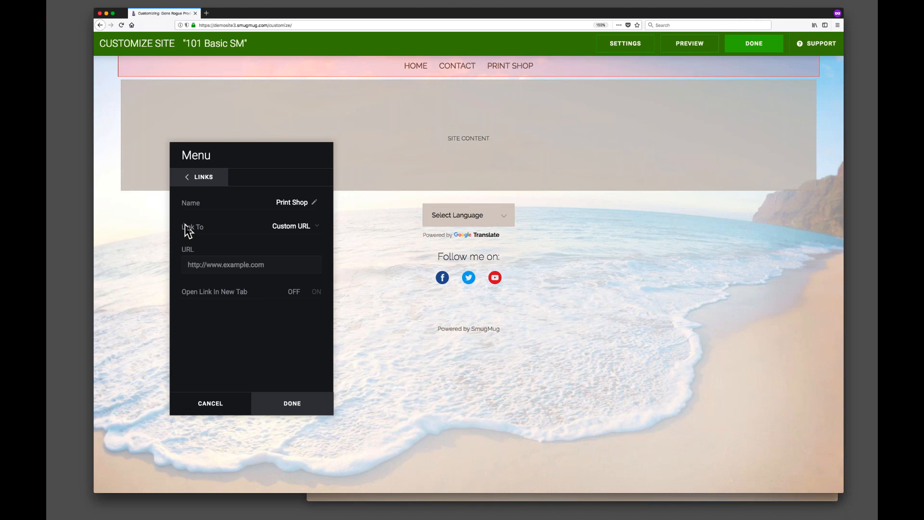
{"action": "left_click", "coordinate": [270, 227]}
{"action": "left_click", "coordinate": [310, 223]}
{"action": "left_click", "coordinate": [311, 228]}
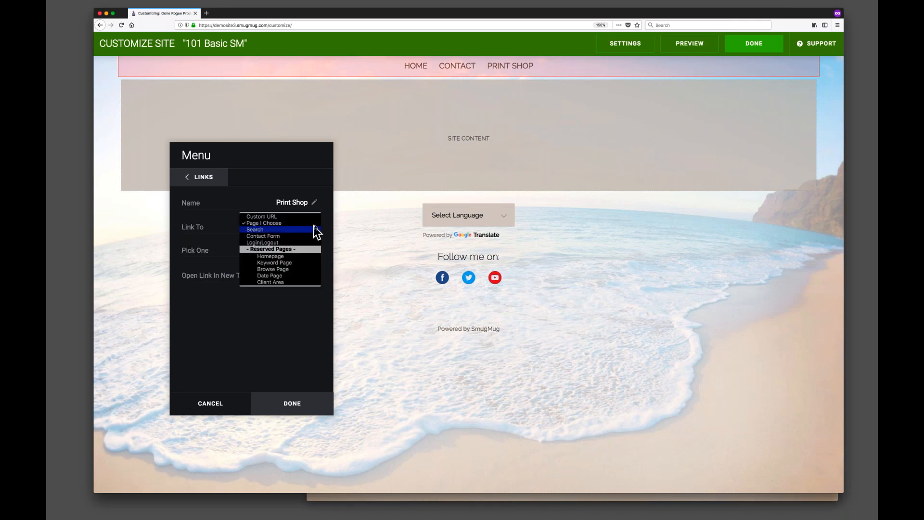
{"action": "left_click", "coordinate": [278, 223]}
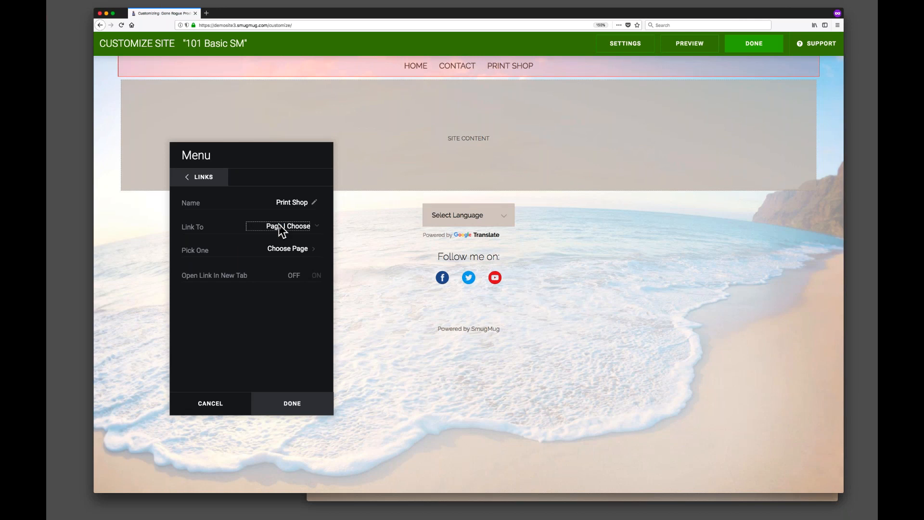
Pick the Print Shop folder as the link's target and turn on Include Sub-Links.
{"action": "left_click", "coordinate": [294, 249]}
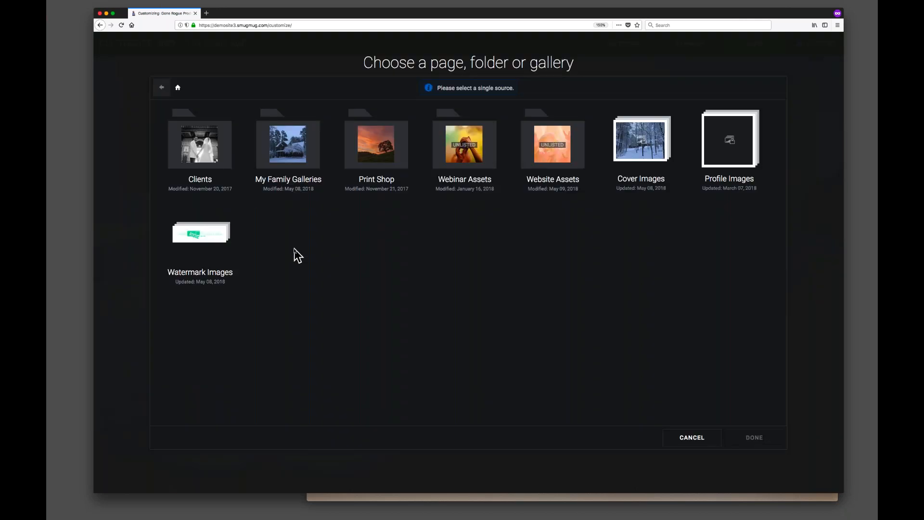
{"action": "left_click", "coordinate": [374, 130]}
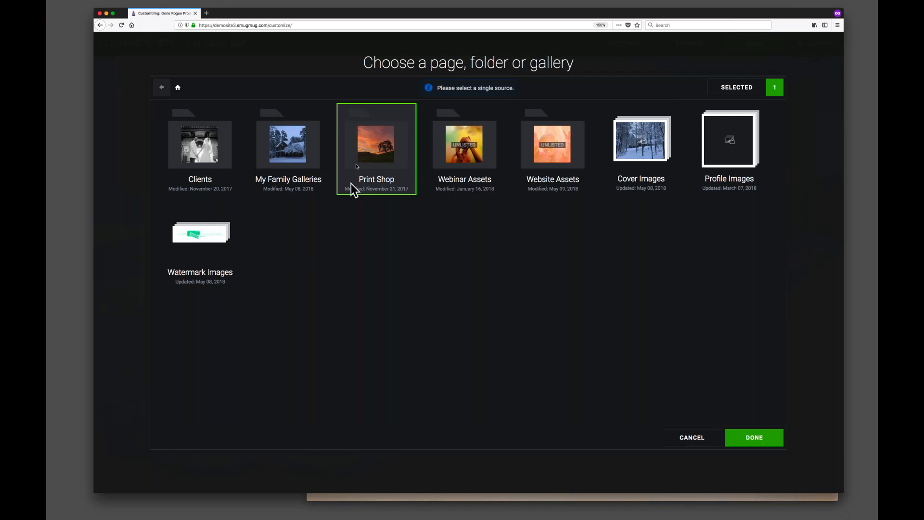
{"action": "left_click", "coordinate": [749, 436]}
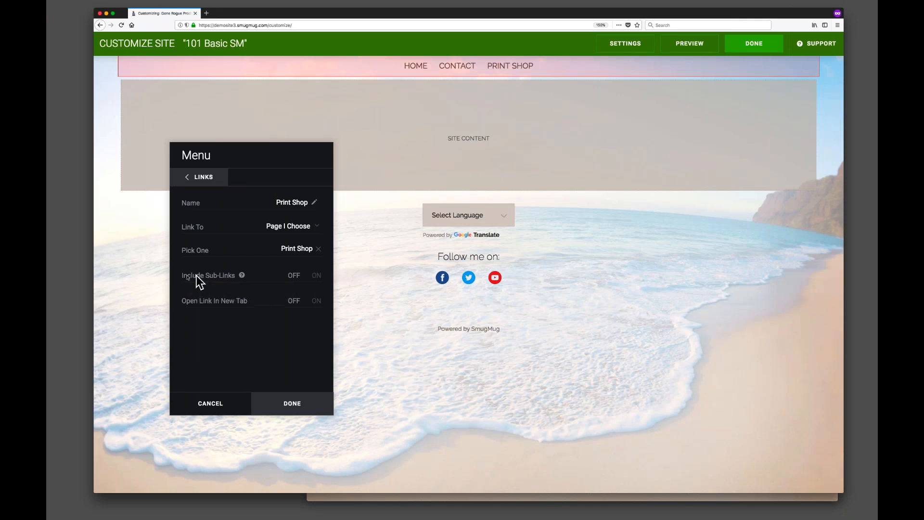
{"action": "left_click", "coordinate": [317, 276]}
{"action": "left_click", "coordinate": [198, 182]}
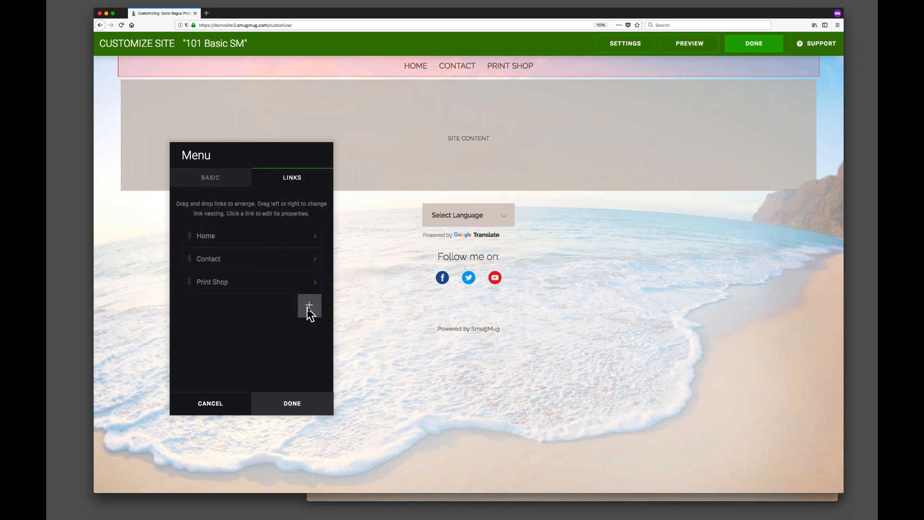
Add a menu link named Family that links to the My Family Galleries folder.
{"action": "left_click", "coordinate": [307, 307]}
{"action": "left_click", "coordinate": [273, 203]}
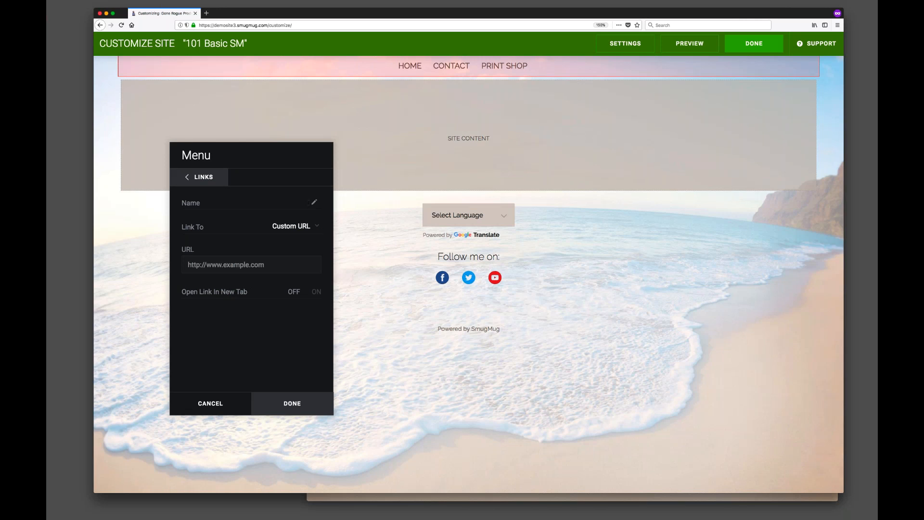
{"action": "type", "text": "amily"}
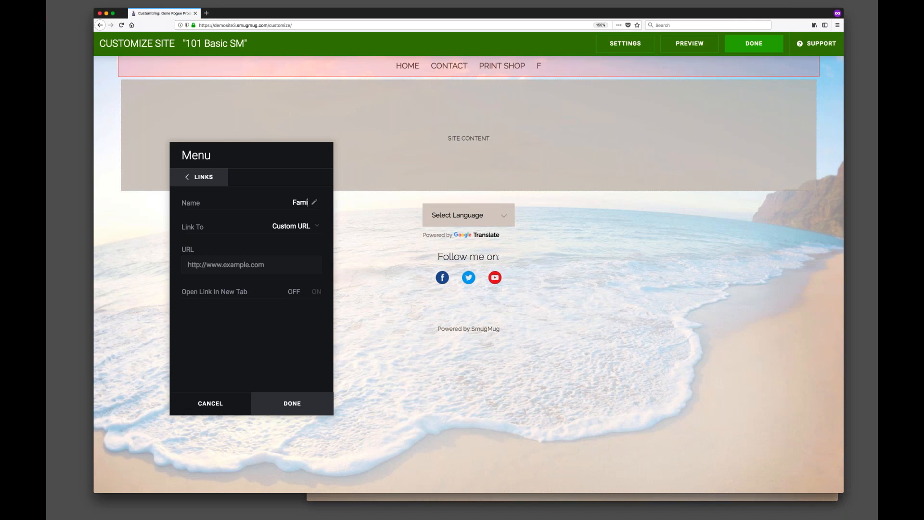
{"action": "left_click", "coordinate": [295, 226]}
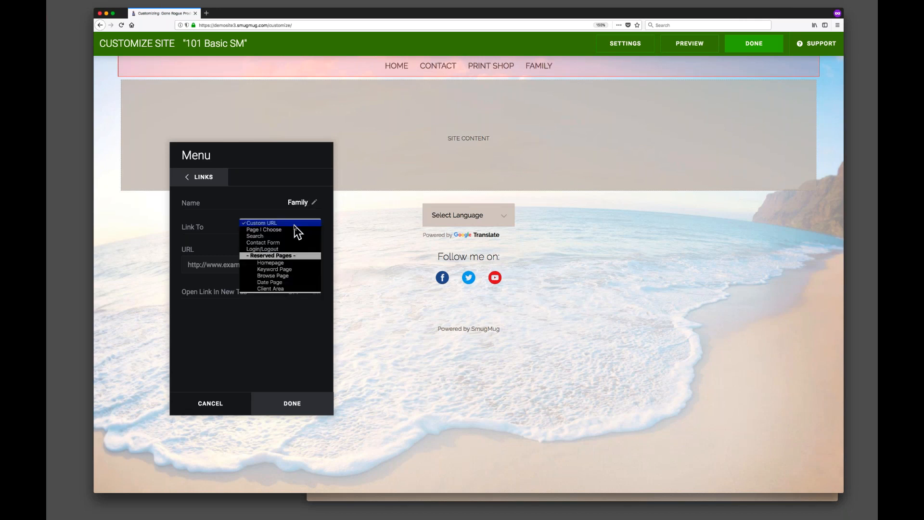
{"action": "left_click", "coordinate": [266, 230]}
{"action": "left_click", "coordinate": [308, 249]}
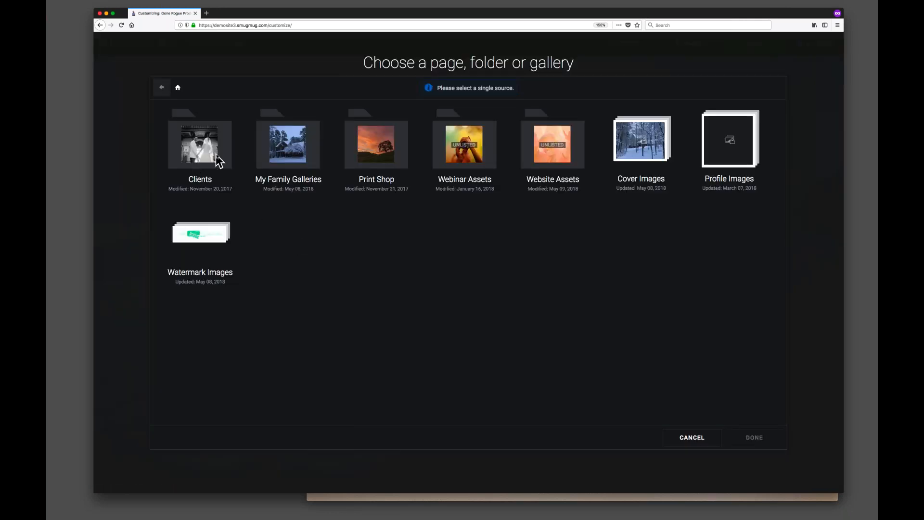
{"action": "left_click", "coordinate": [288, 151]}
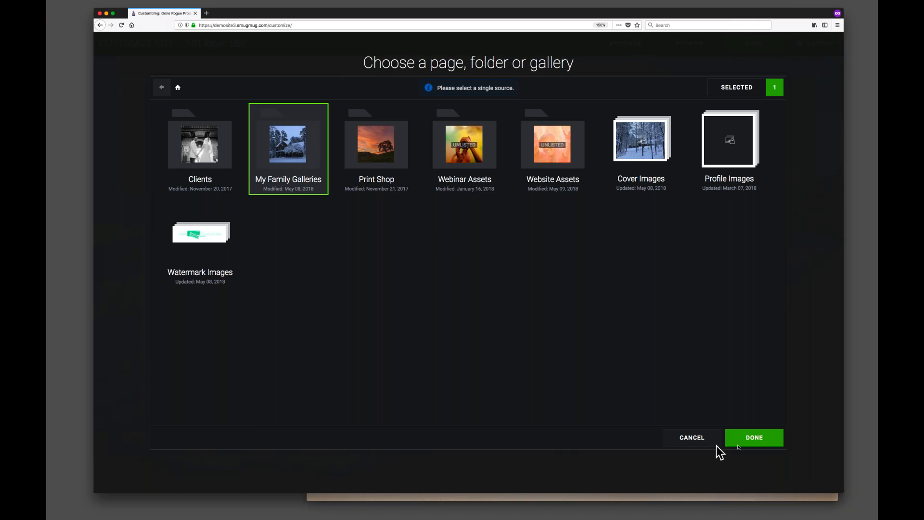
{"action": "left_click", "coordinate": [755, 438]}
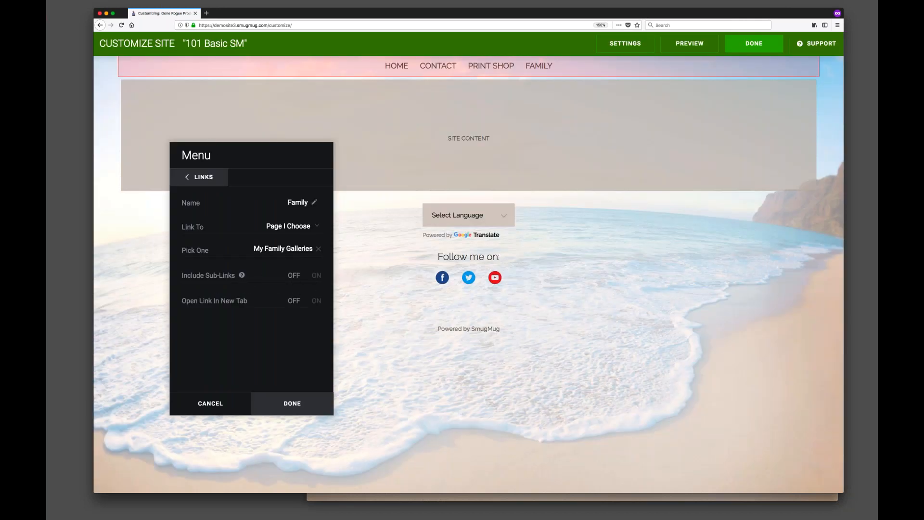
{"action": "left_click", "coordinate": [204, 177]}
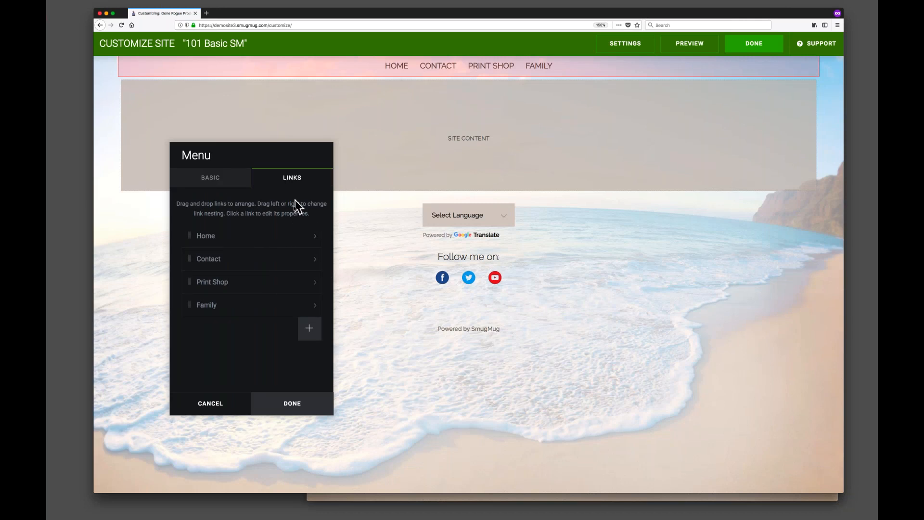
Add a menu link named Clients that links to the Clients folder.
{"action": "left_click", "coordinate": [310, 328]}
{"action": "type", "text": "Clients"}
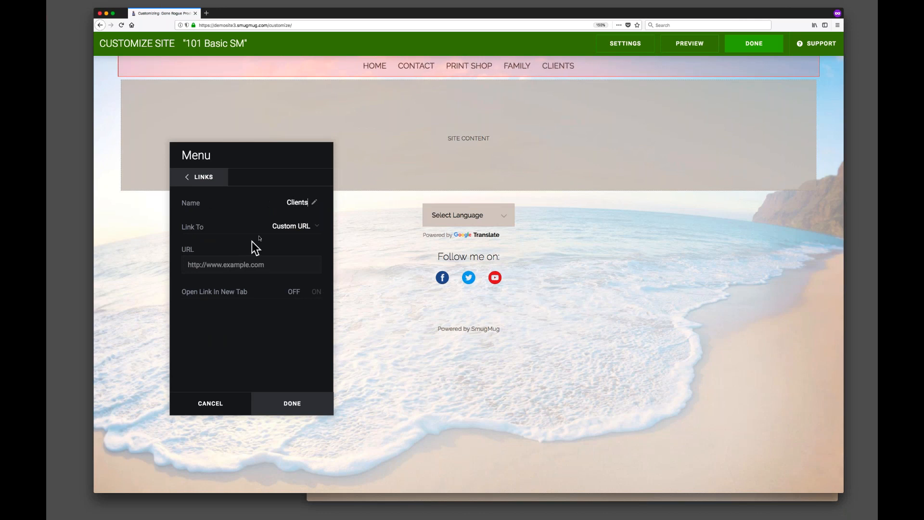
{"action": "left_click", "coordinate": [291, 226]}
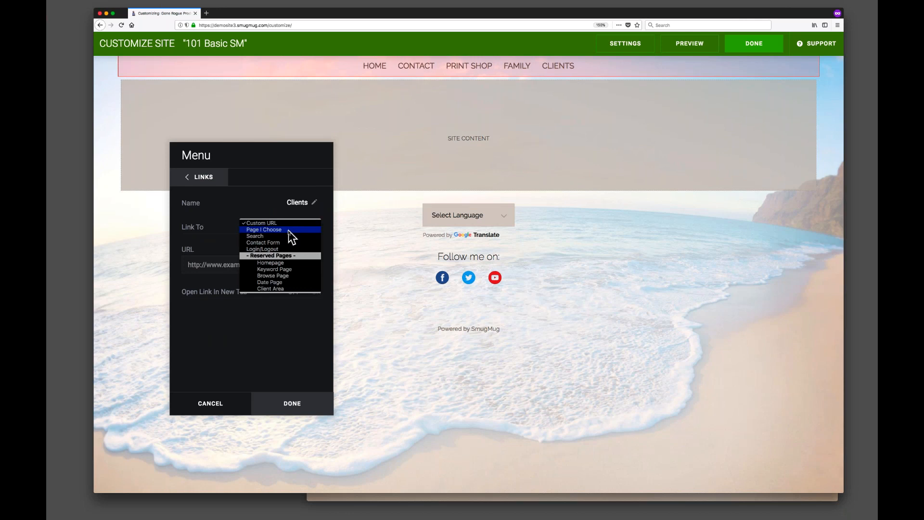
{"action": "left_click", "coordinate": [288, 230]}
{"action": "left_click", "coordinate": [288, 246]}
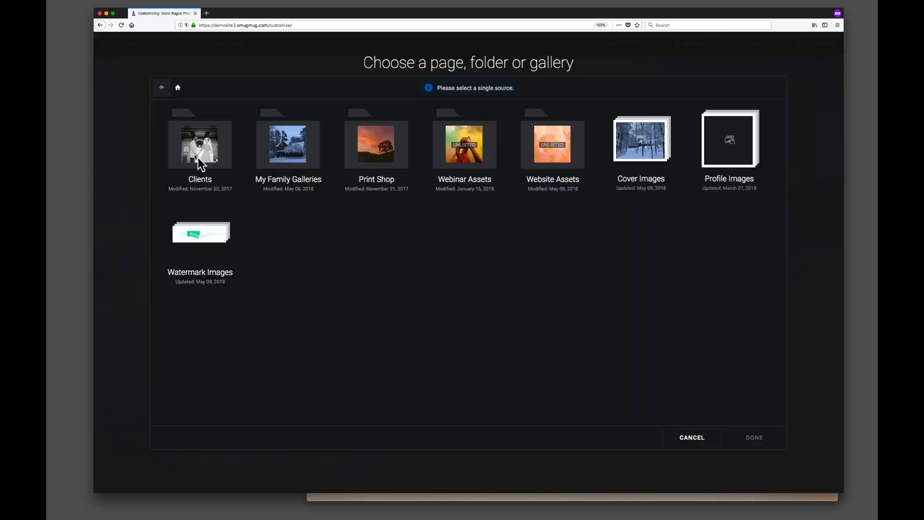
{"action": "left_click", "coordinate": [176, 121]}
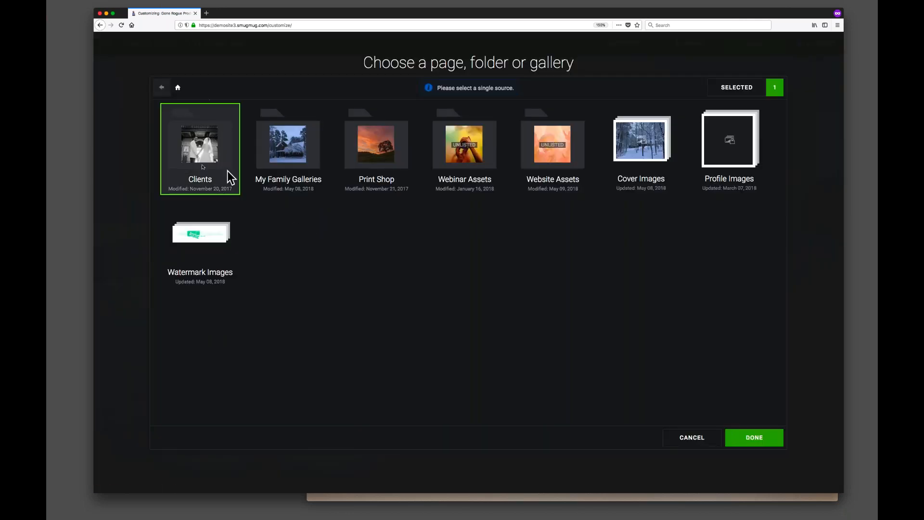
{"action": "left_click", "coordinate": [769, 441]}
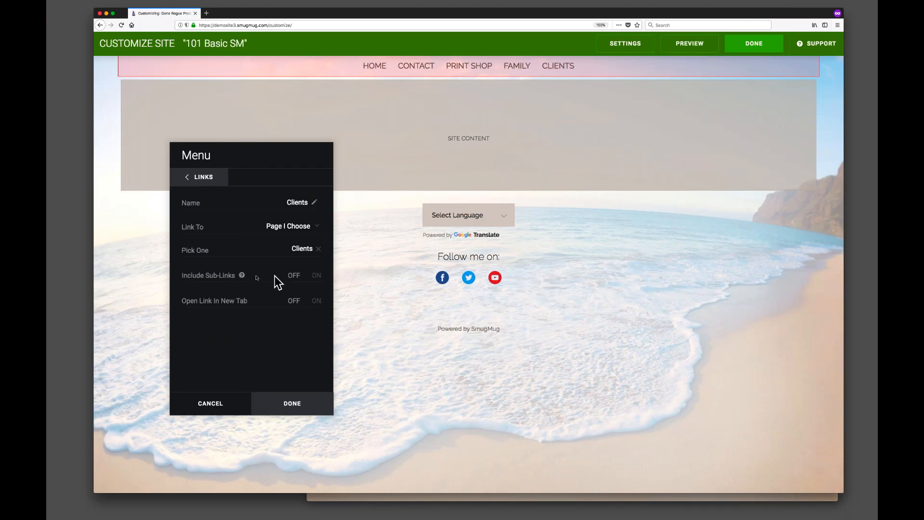
{"action": "left_click", "coordinate": [316, 277]}
{"action": "left_click", "coordinate": [316, 277]}
{"action": "left_click", "coordinate": [201, 178]}
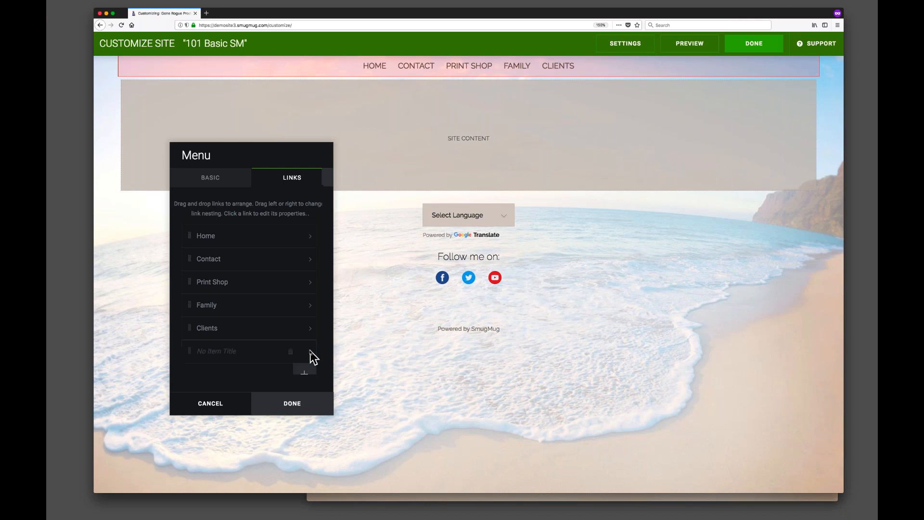
Add a new menu link named Buy My Book.
{"action": "left_click", "coordinate": [309, 351]}
{"action": "type", "text": "But"}
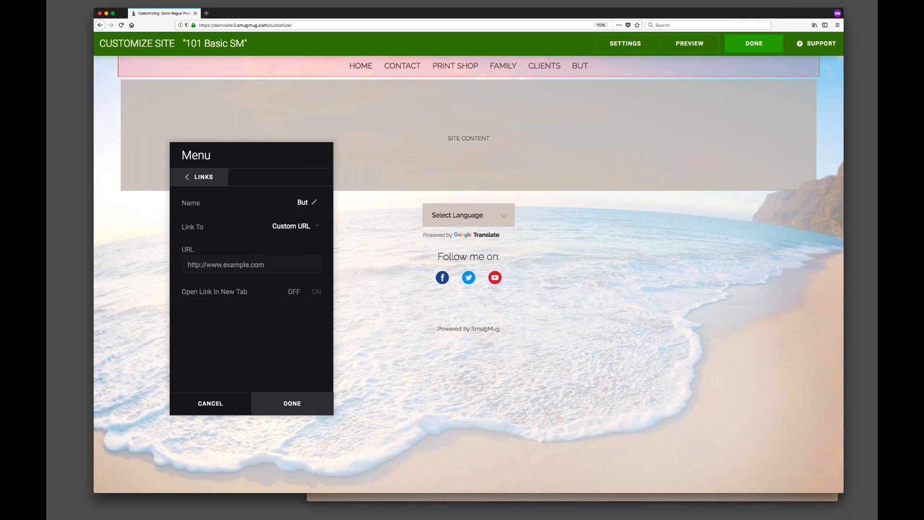
{"action": "key", "text": "BackSpace"}
{"action": "type", "text": "y"}
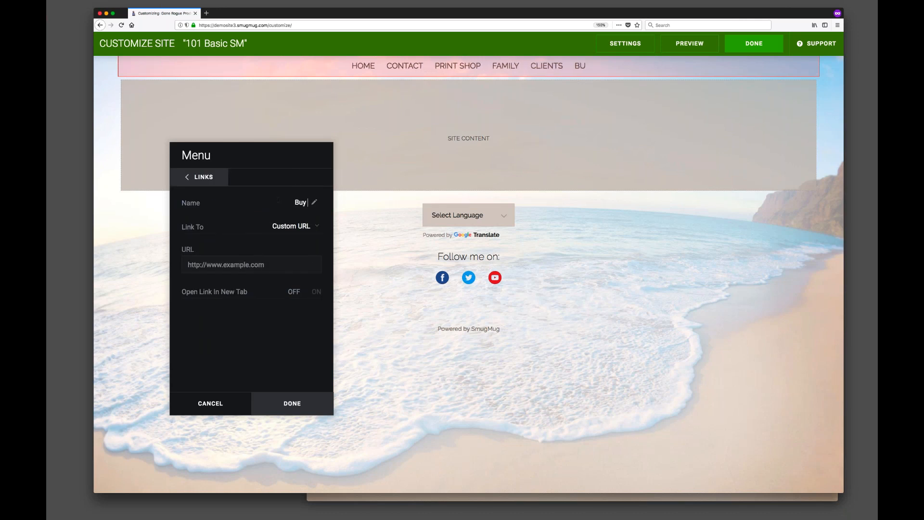
{"action": "type", "text": " My Book"}
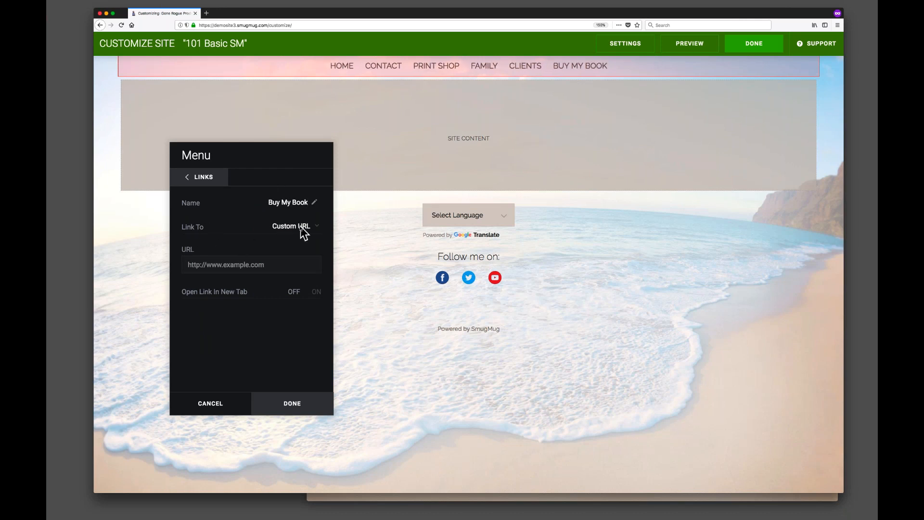
Set the Buy My Book link's URL to amazon.com and make it open in a new tab.
{"action": "left_click", "coordinate": [279, 266]}
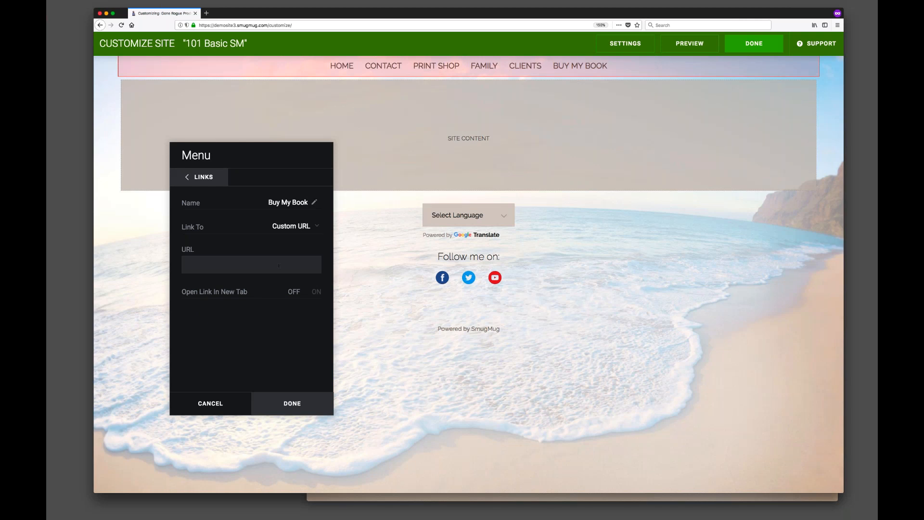
{"action": "type", "text": "amazon.com"}
{"action": "left_click", "coordinate": [265, 282]}
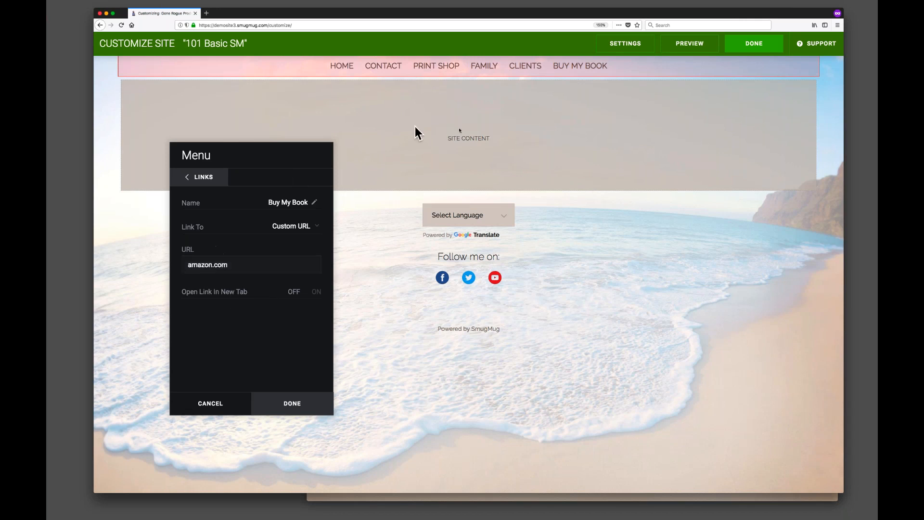
{"action": "left_click", "coordinate": [314, 292]}
{"action": "left_click", "coordinate": [218, 178]}
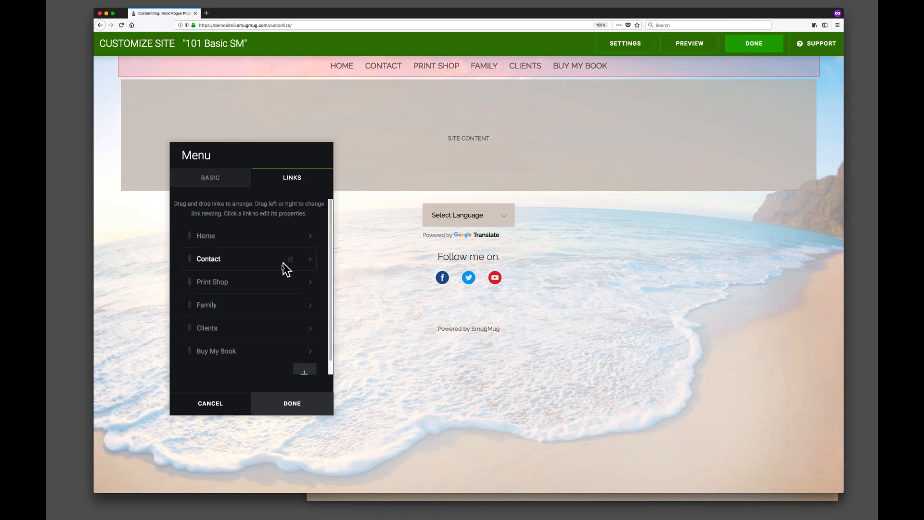
Add another menu link named Blog.
{"action": "scroll", "coordinate": [279, 288], "scroll_direction": "down", "scroll_amount": 1}
{"action": "left_click", "coordinate": [305, 363]}
{"action": "left_click", "coordinate": [288, 203]}
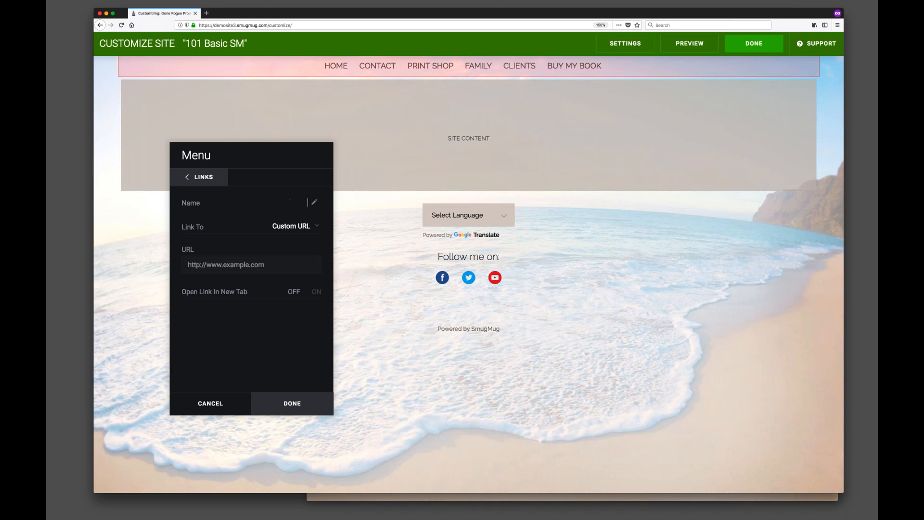
{"action": "type", "text": "Blog"}
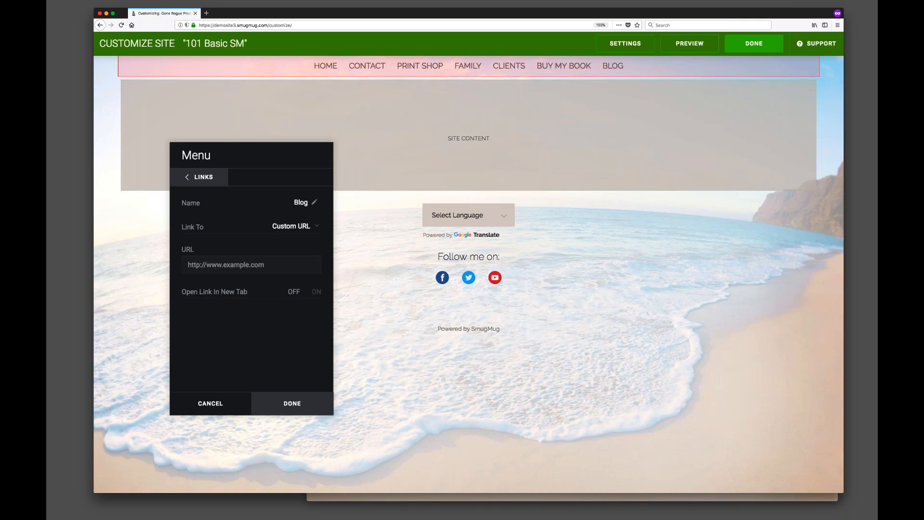
Set the Blog link's URL to news.smugmug.com and make it open in a new tab.
{"action": "left_click", "coordinate": [238, 267]}
{"action": "type", "text": "ne"}
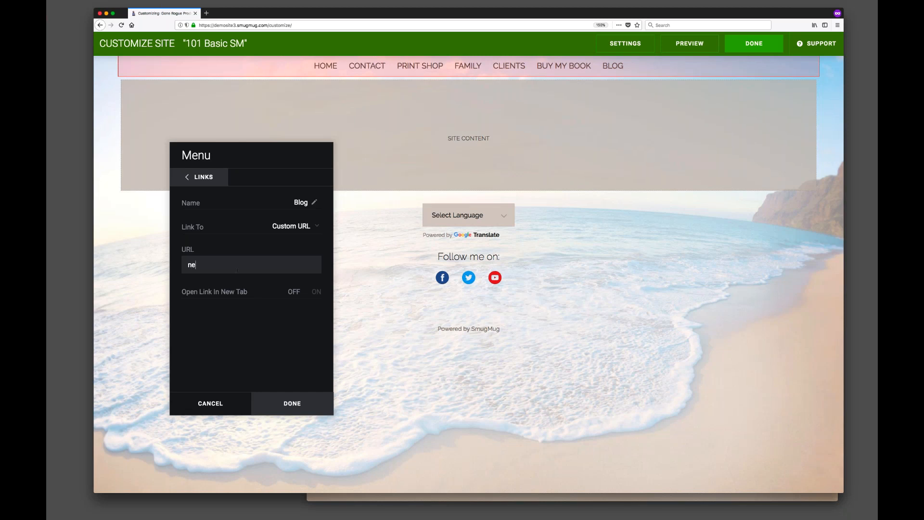
{"action": "type", "text": "ws.smugmug.com"}
{"action": "left_click", "coordinate": [317, 292]}
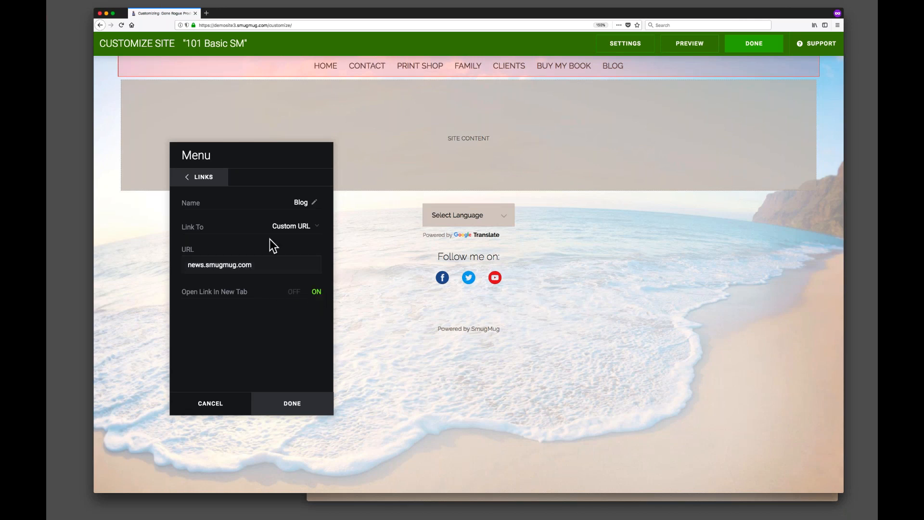
{"action": "left_click", "coordinate": [200, 181]}
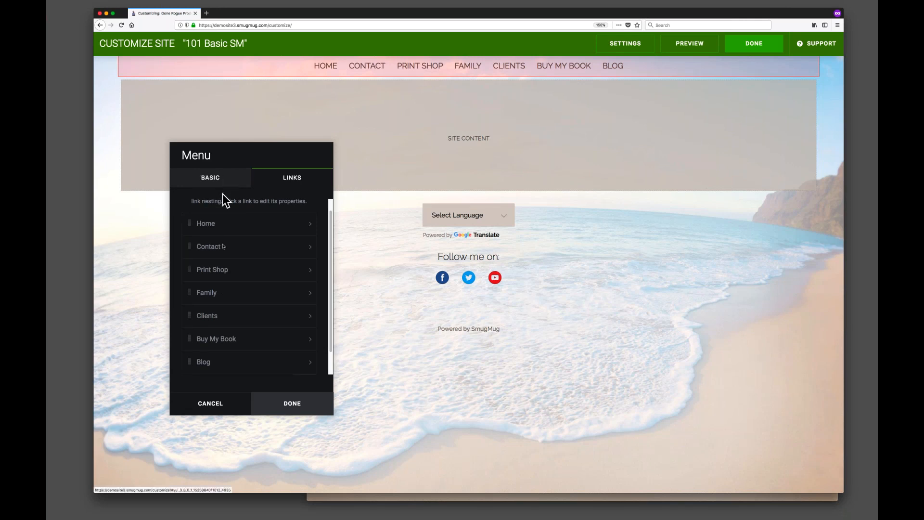
Add another menu link named About.
{"action": "scroll", "coordinate": [237, 276], "scroll_direction": "down", "scroll_amount": 1}
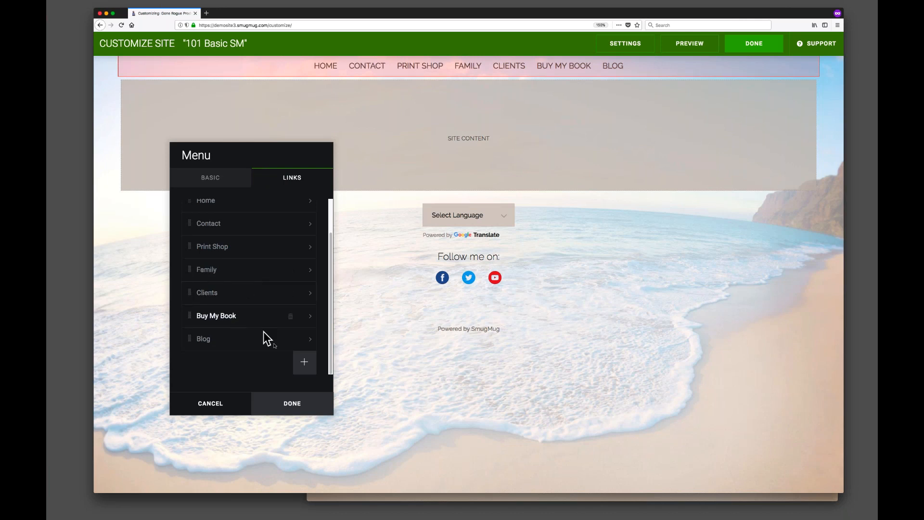
{"action": "left_click", "coordinate": [303, 361]}
{"action": "left_click", "coordinate": [281, 202]}
{"action": "type", "text": "About"}
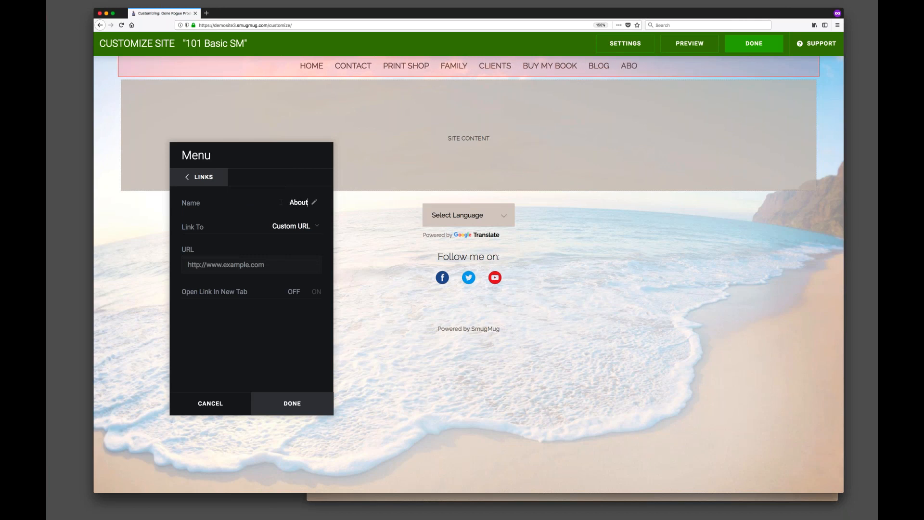
Link About to the About Us SM103 4-25 page inside Website Assets > Custom Website Pages.
{"action": "left_click", "coordinate": [299, 227]}
{"action": "left_click", "coordinate": [276, 229]}
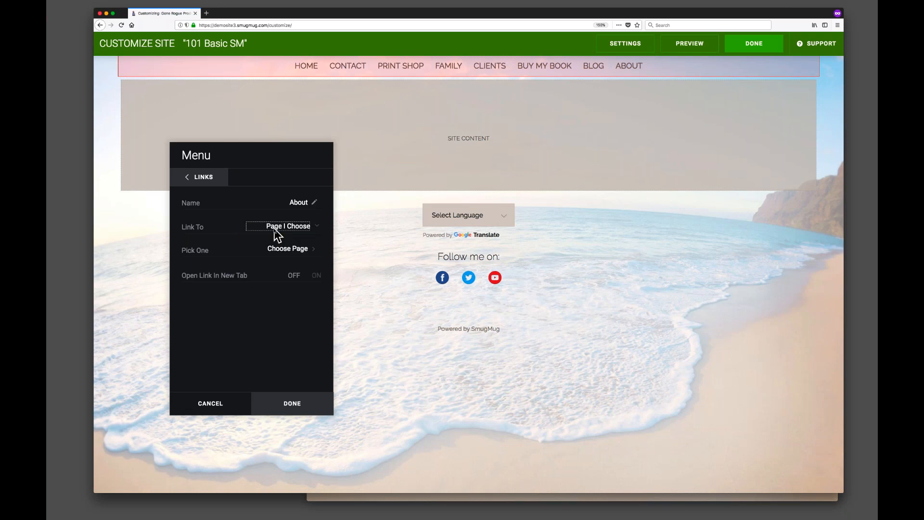
{"action": "left_click", "coordinate": [284, 250]}
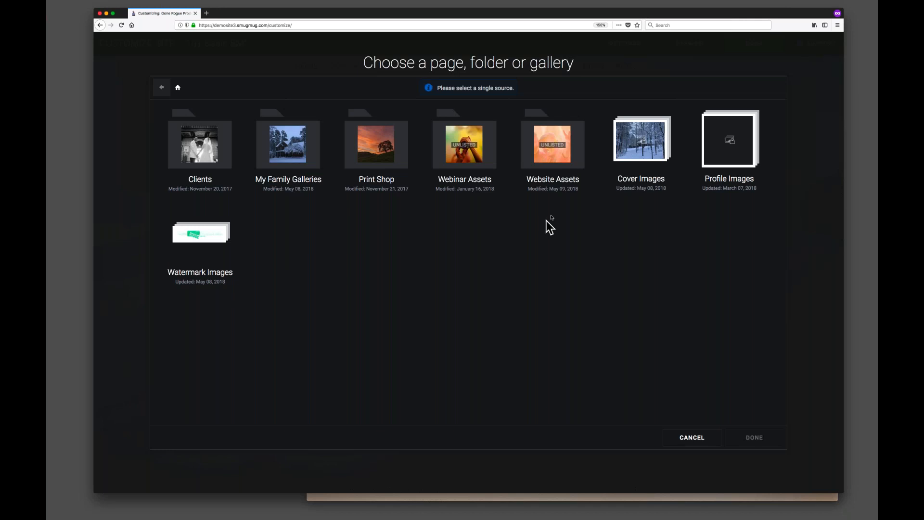
{"action": "left_click", "coordinate": [549, 143]}
{"action": "left_click", "coordinate": [548, 144]}
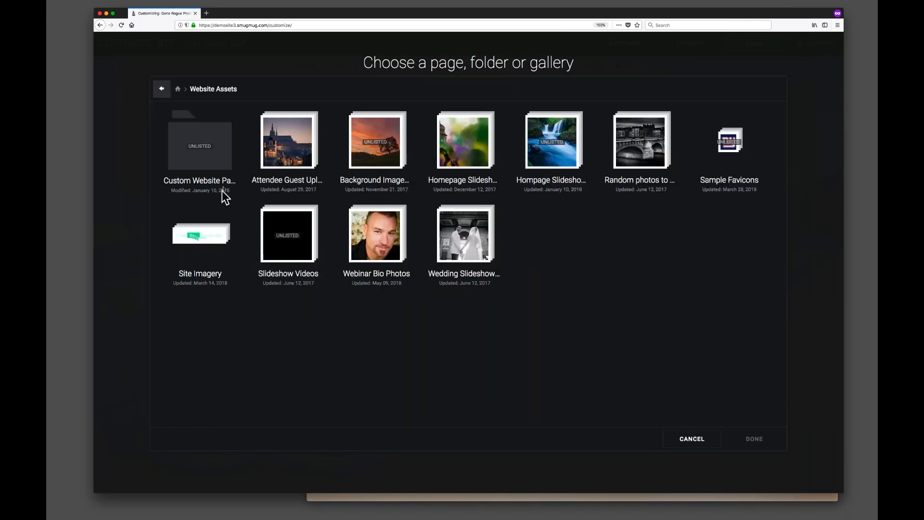
{"action": "left_click", "coordinate": [208, 160]}
{"action": "left_click", "coordinate": [208, 161]}
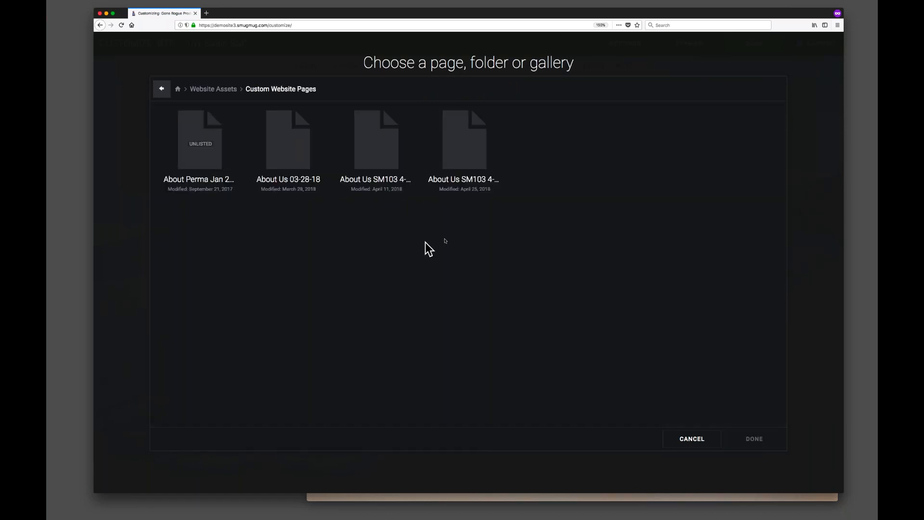
{"action": "left_click", "coordinate": [461, 149]}
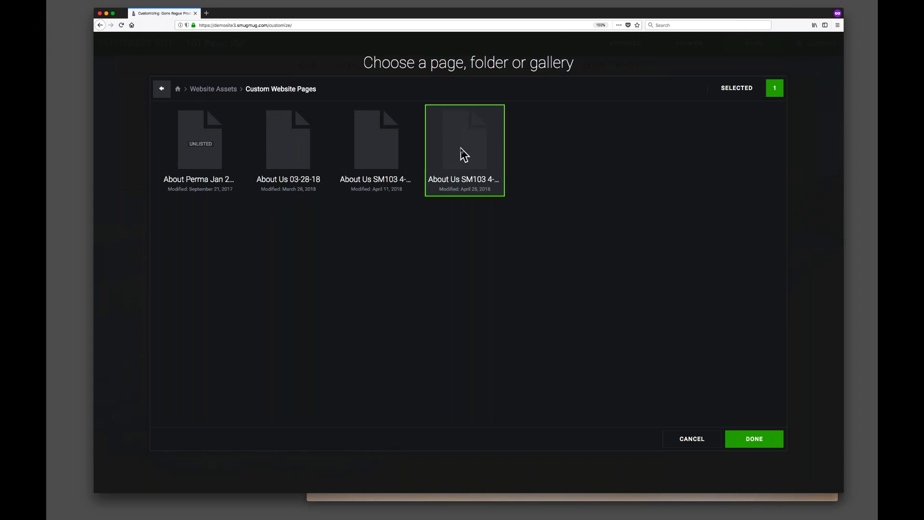
{"action": "left_click", "coordinate": [765, 439]}
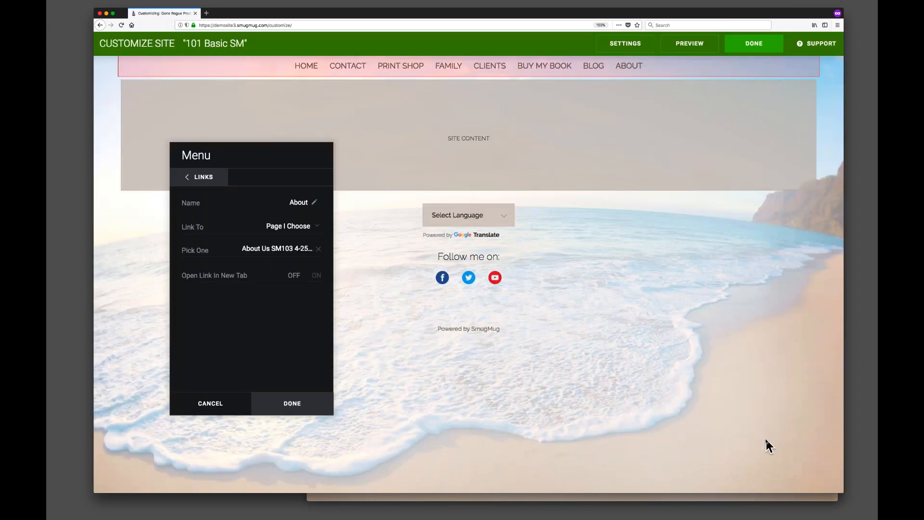
Close the menu editor and publish the site changes now.
{"action": "left_click", "coordinate": [295, 403]}
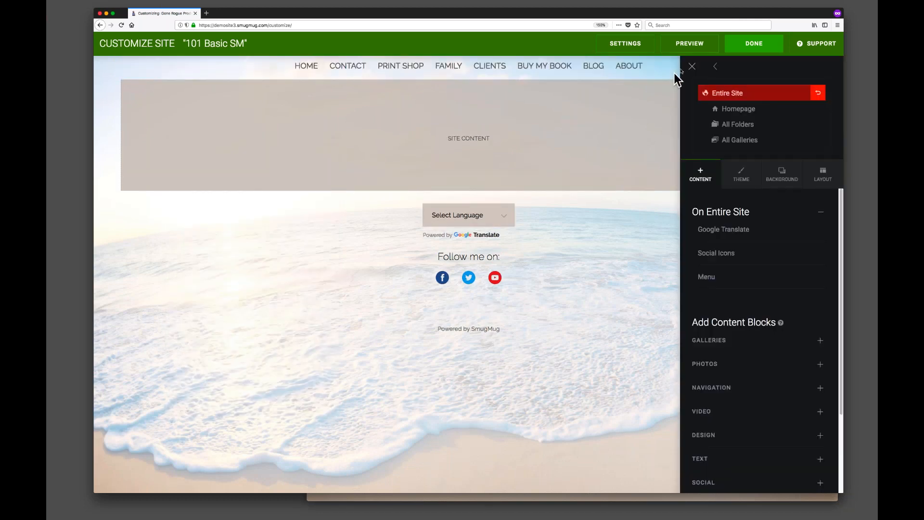
{"action": "left_click", "coordinate": [754, 48]}
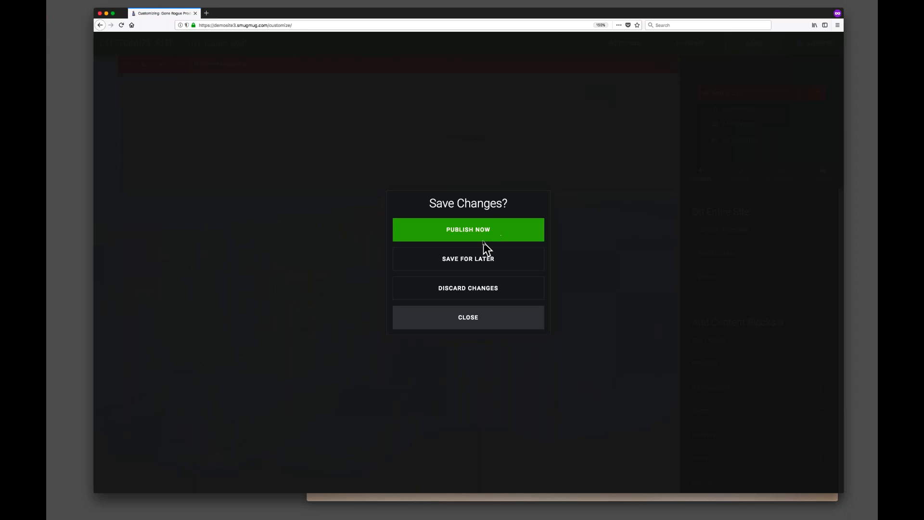
{"action": "left_click", "coordinate": [480, 230]}
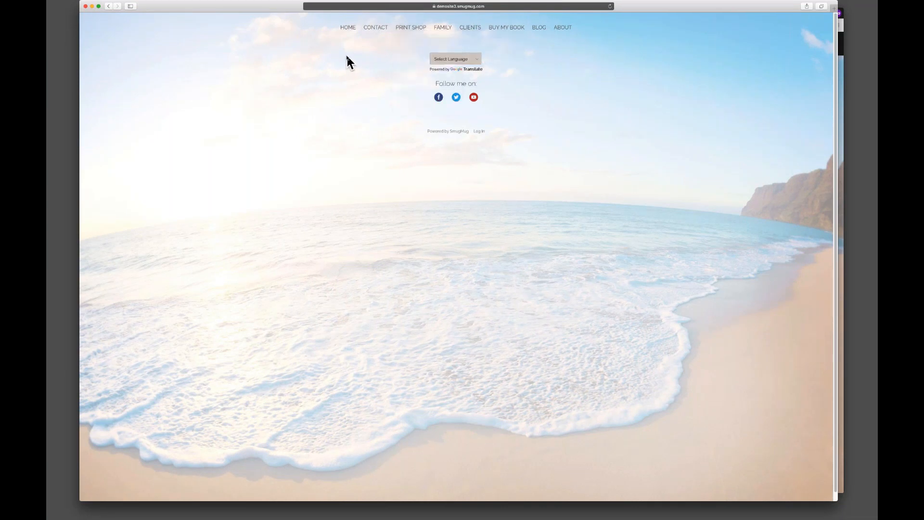
Zoom in on the live site and try the Contact link's form, then cancel it.
{"action": "key", "text": "super+equal"}
{"action": "key", "text": "super+equal"}
{"action": "key", "text": "super+equal"}
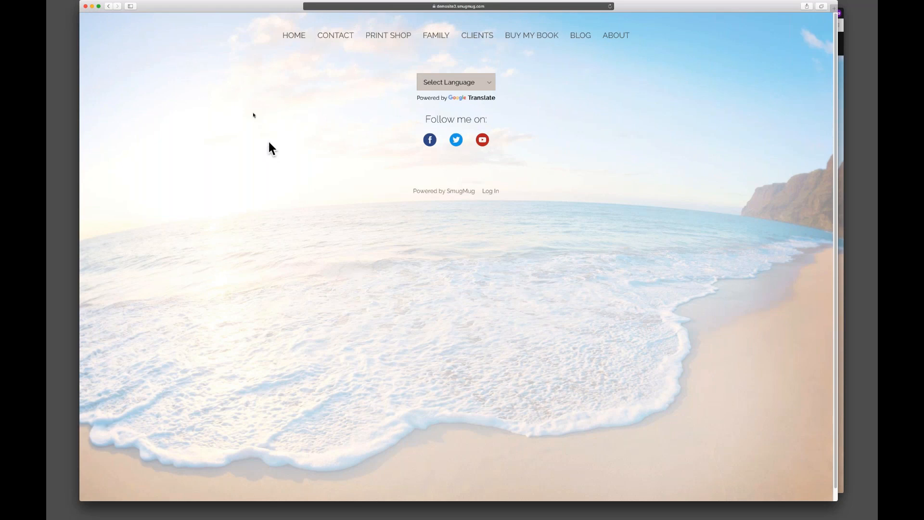
{"action": "left_click", "coordinate": [338, 36]}
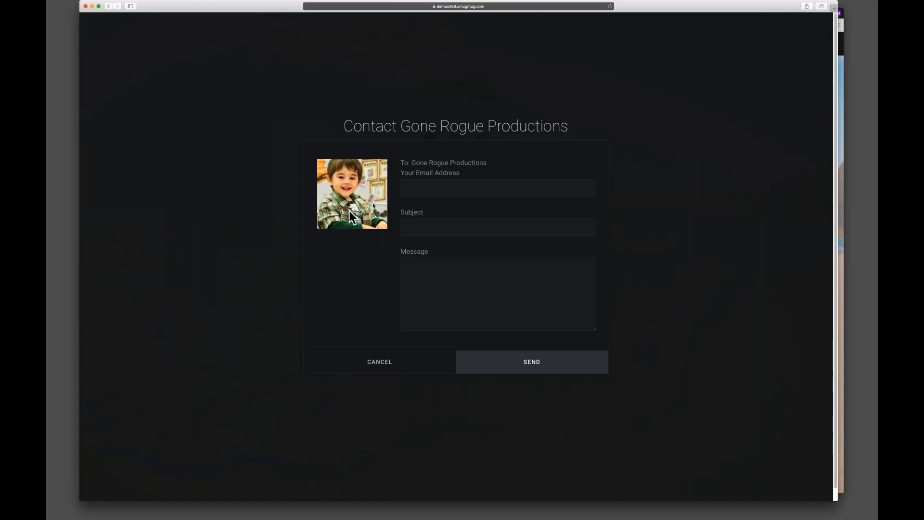
{"action": "left_click", "coordinate": [494, 187]}
{"action": "key", "text": "Tab"}
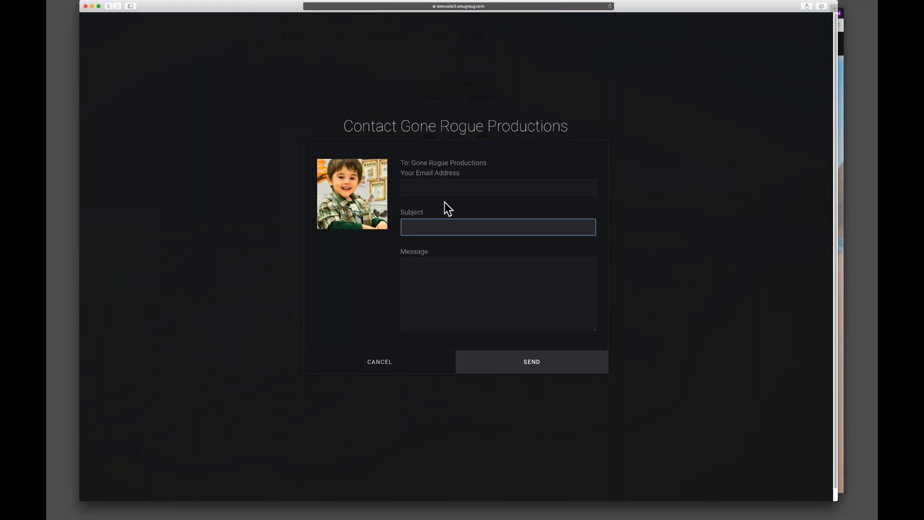
{"action": "left_click", "coordinate": [431, 271]}
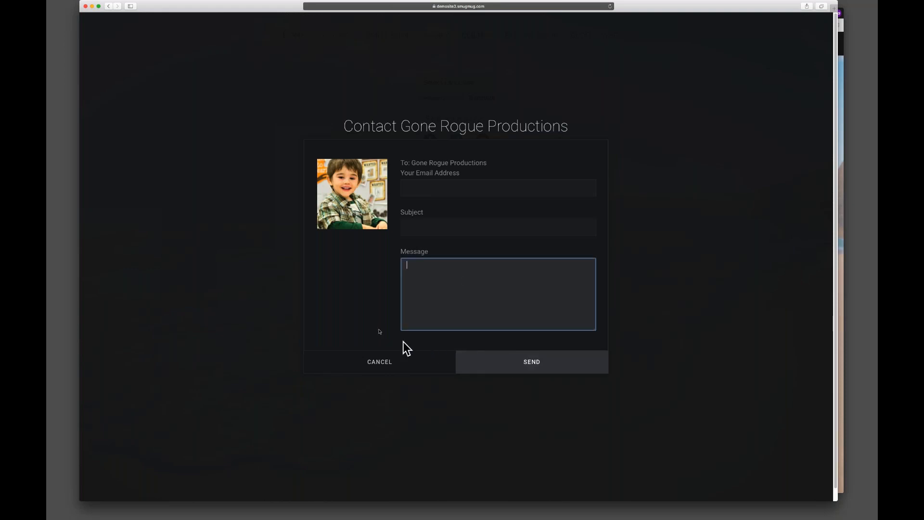
{"action": "left_click", "coordinate": [375, 359]}
Test the Print Shop, Family and Clients menu links and their sub-links on the live site.
{"action": "mouse_move", "coordinate": [386, 46]}
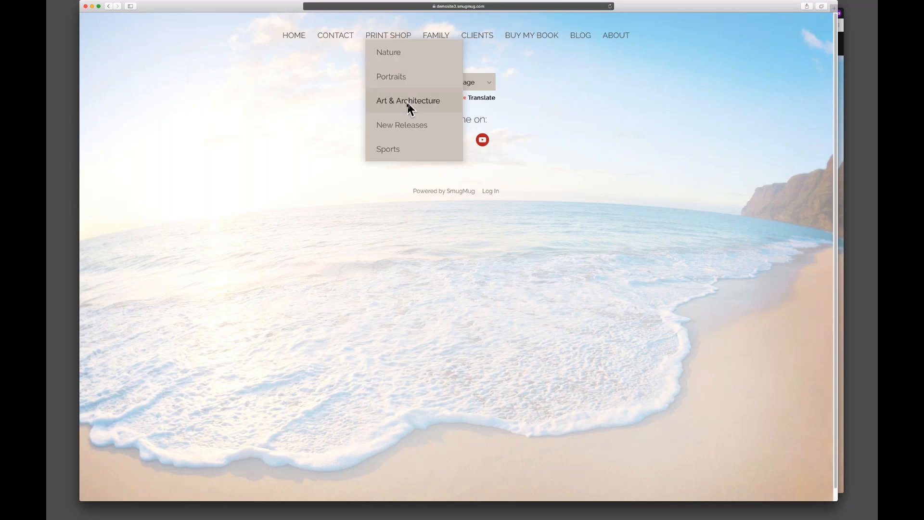
{"action": "left_click", "coordinate": [390, 51]}
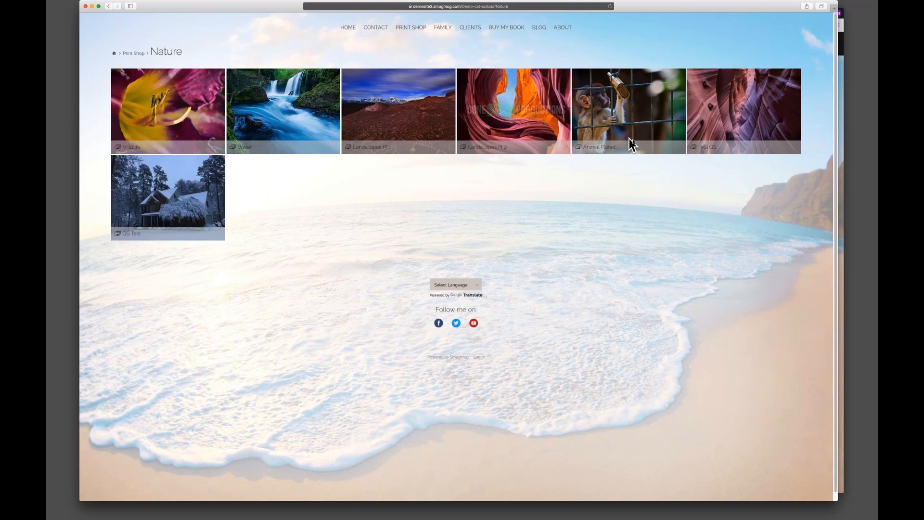
{"action": "left_click", "coordinate": [443, 28]}
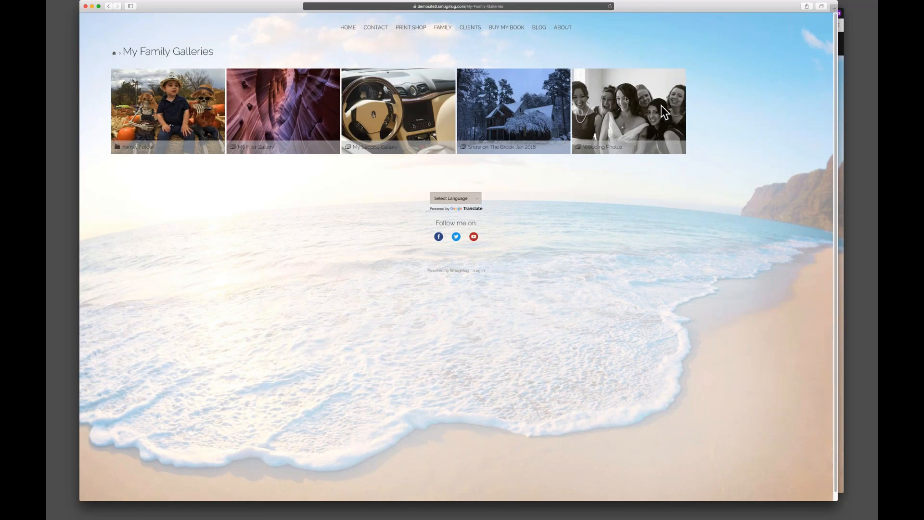
{"action": "mouse_move", "coordinate": [470, 27]}
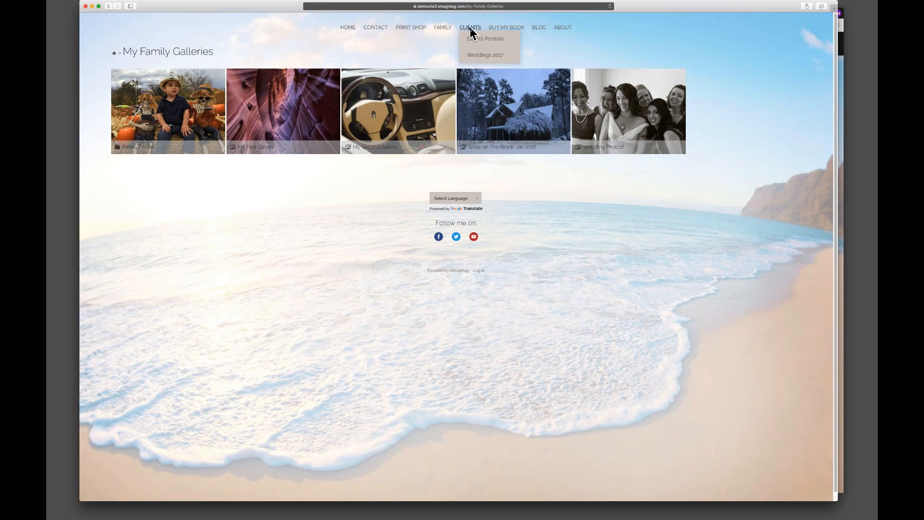
{"action": "left_click", "coordinate": [493, 54]}
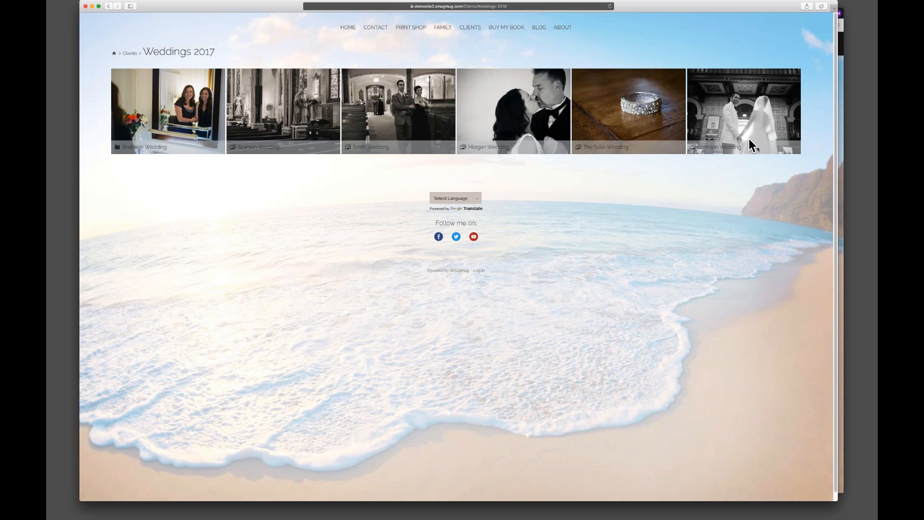
Test the Buy My Book and Blog menu links on the live site.
{"action": "left_click", "coordinate": [503, 28]}
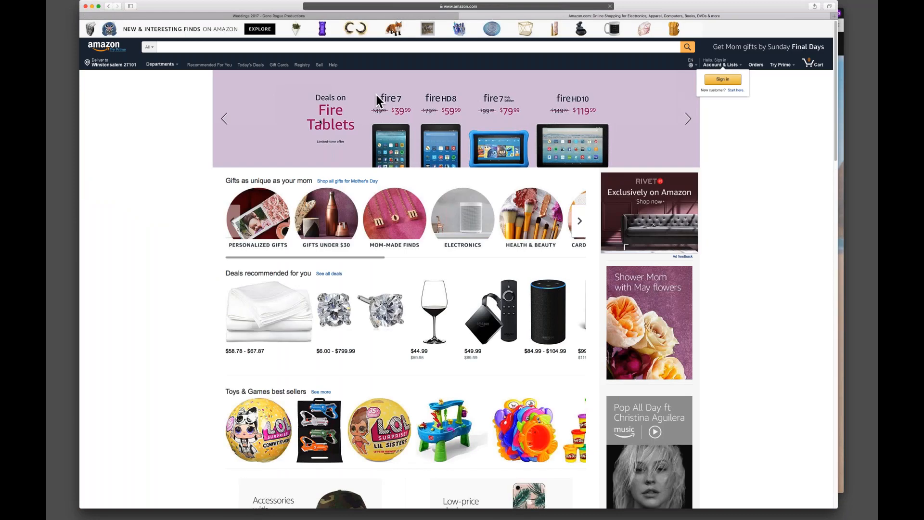
{"action": "left_click", "coordinate": [461, 15]}
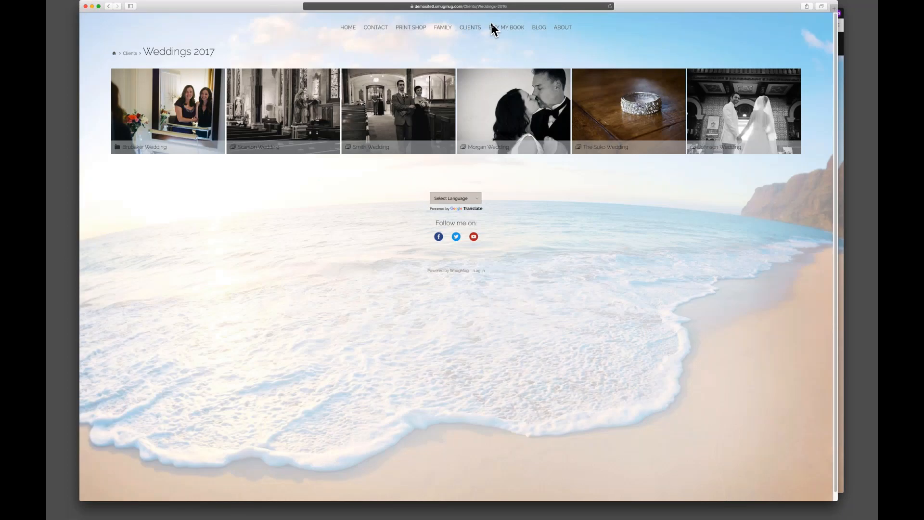
{"action": "left_click", "coordinate": [539, 26]}
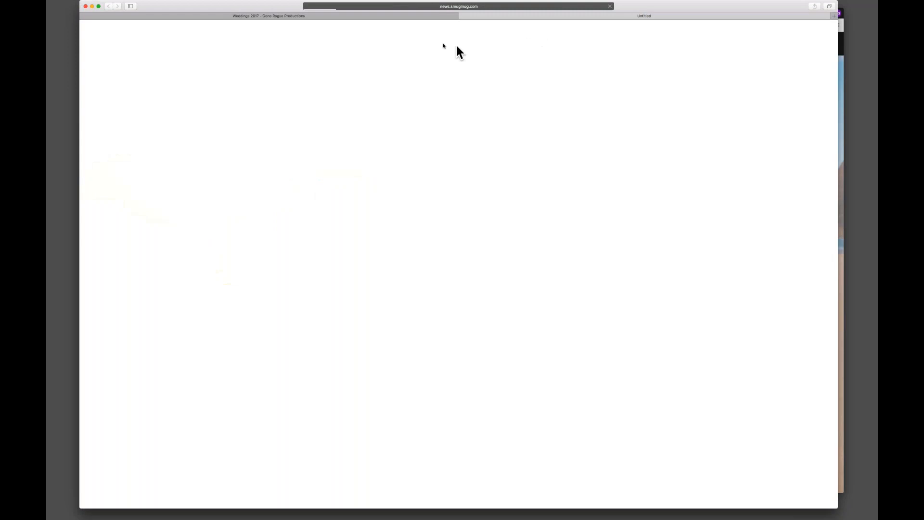
{"action": "left_click", "coordinate": [484, 7]}
{"action": "left_click", "coordinate": [251, 140]}
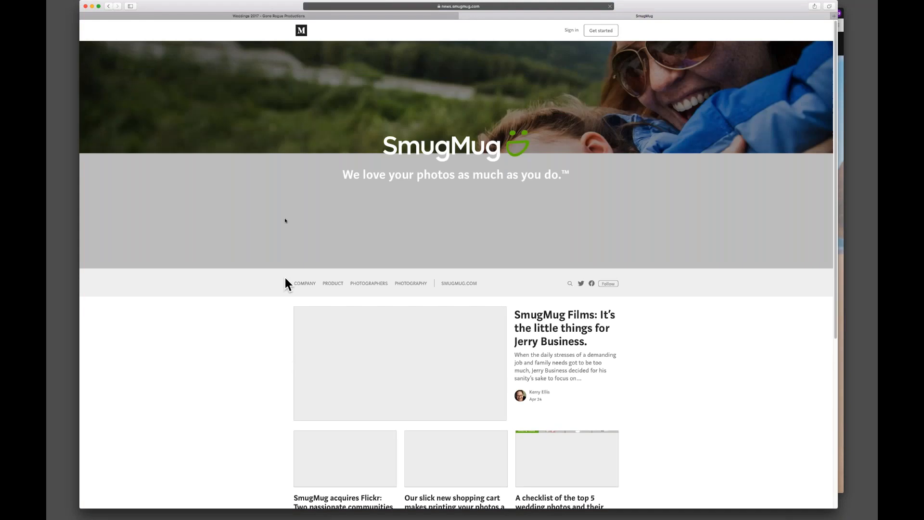
Test the About and Home menu links on the live site, zooming in on the About page.
{"action": "left_click", "coordinate": [462, 16]}
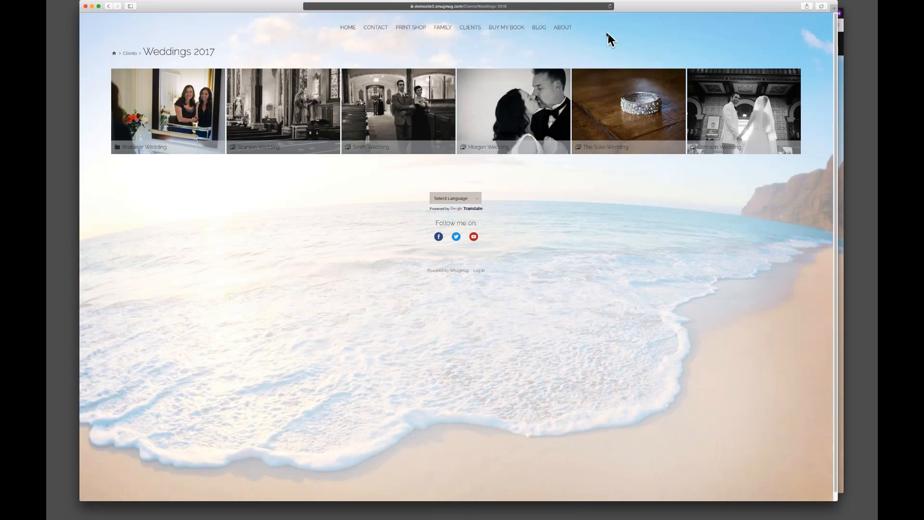
{"action": "left_click", "coordinate": [563, 28]}
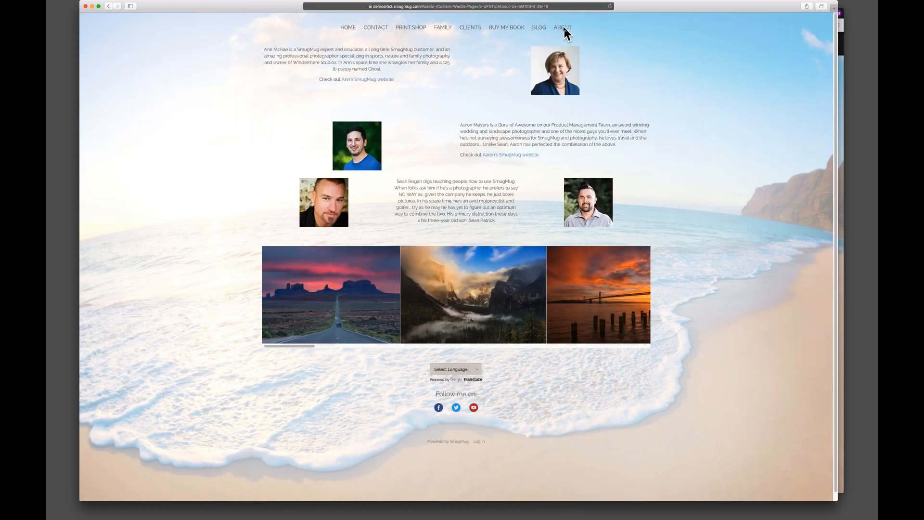
{"action": "key", "text": "super+plus"}
{"action": "key", "text": "super+plus"}
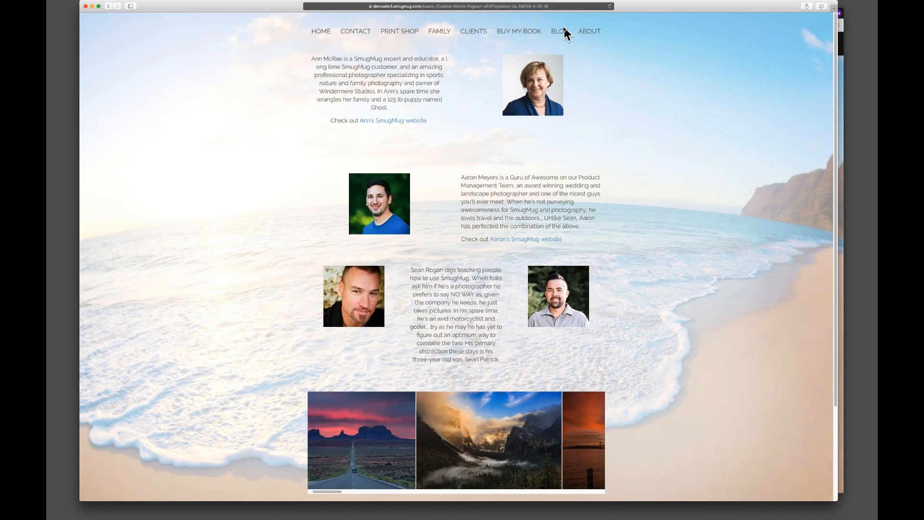
{"action": "key", "text": "super+0"}
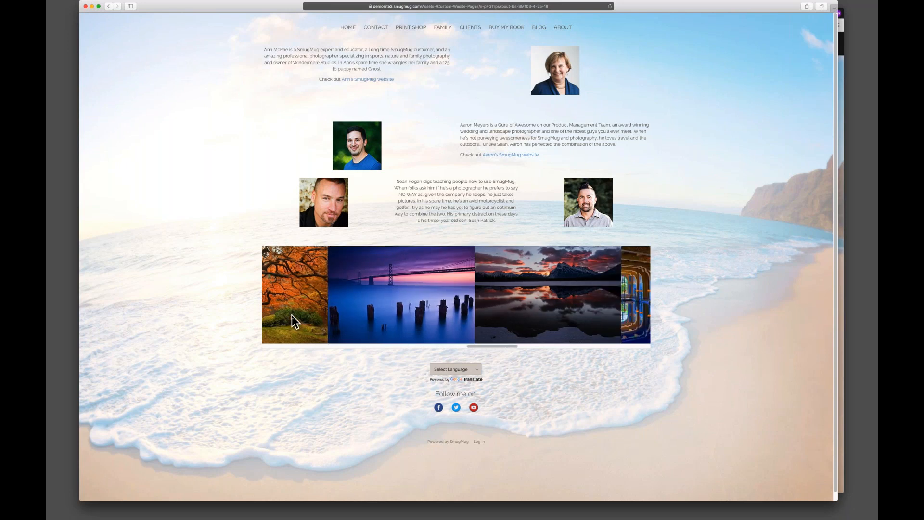
{"action": "left_click", "coordinate": [347, 28]}
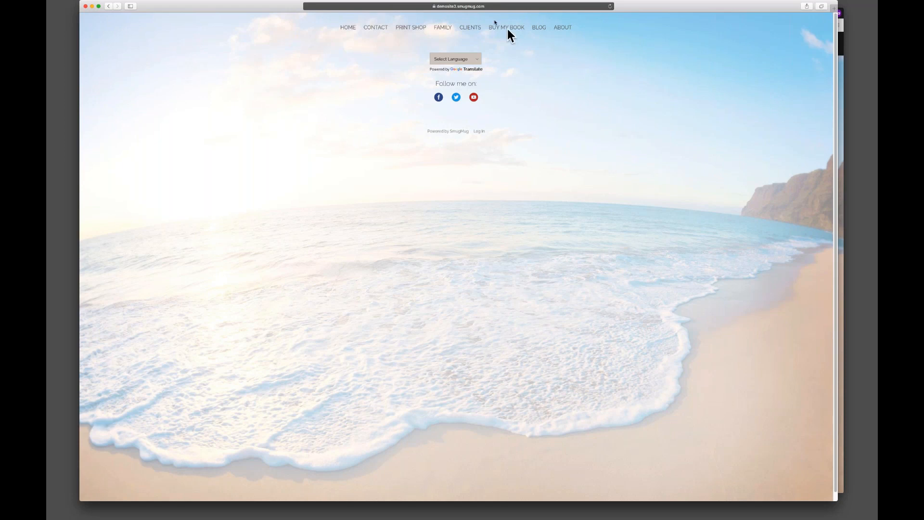
Resize the live site window and test the Print Shop's Nature sub-link and its Wildlife gallery.
{"action": "left_click_drag", "start_coordinate": [81, 2], "coordinate": [496, 318]}
{"action": "left_click_drag", "start_coordinate": [568, 323], "coordinate": [591, 517]}
{"action": "left_click", "coordinate": [698, 366]}
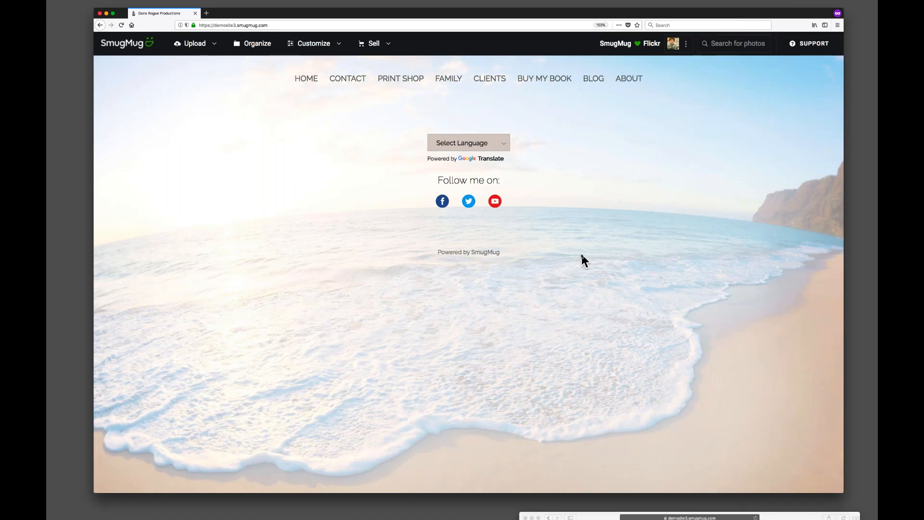
{"action": "key", "text": "super+0"}
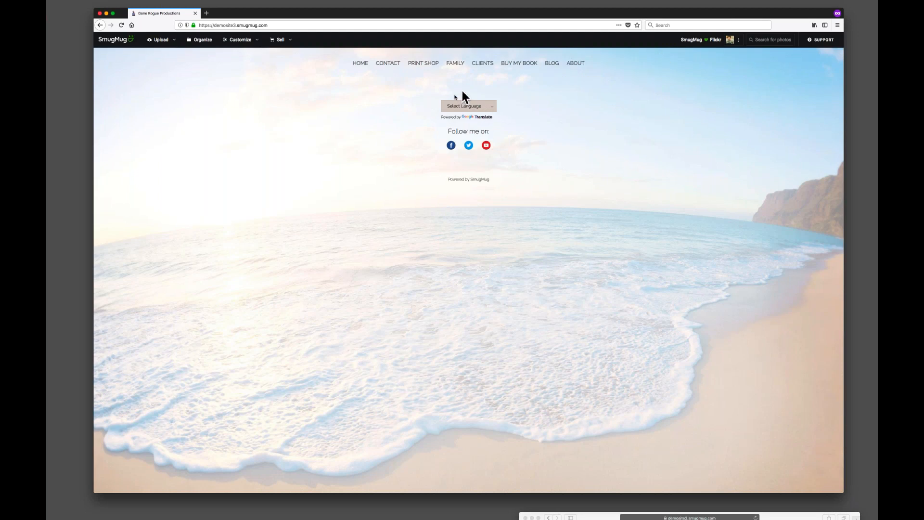
{"action": "left_click_drag", "start_coordinate": [576, 518], "coordinate": [433, 92]}
{"action": "left_click_drag", "start_coordinate": [700, 273], "coordinate": [847, 500]}
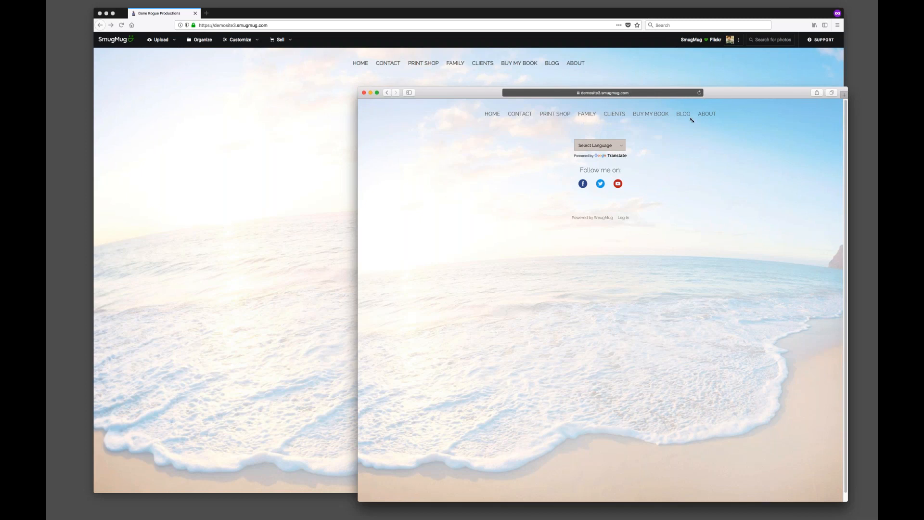
{"action": "mouse_move", "coordinate": [540, 114]}
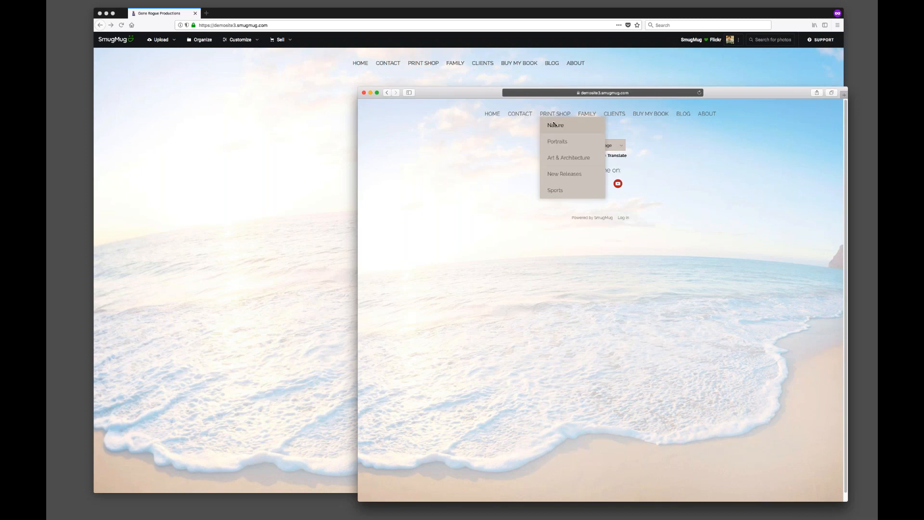
{"action": "left_click", "coordinate": [584, 124]}
{"action": "left_click_drag", "start_coordinate": [717, 91], "coordinate": [693, 95]}
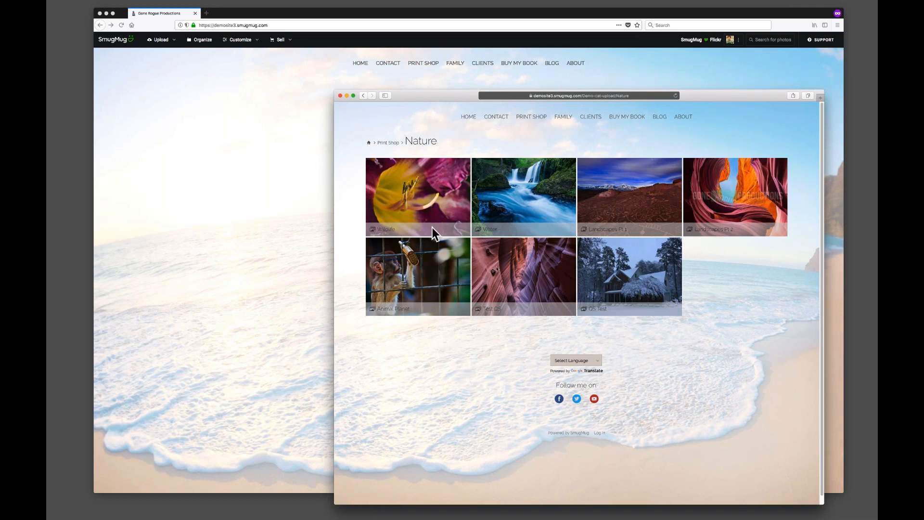
{"action": "left_click", "coordinate": [428, 195]}
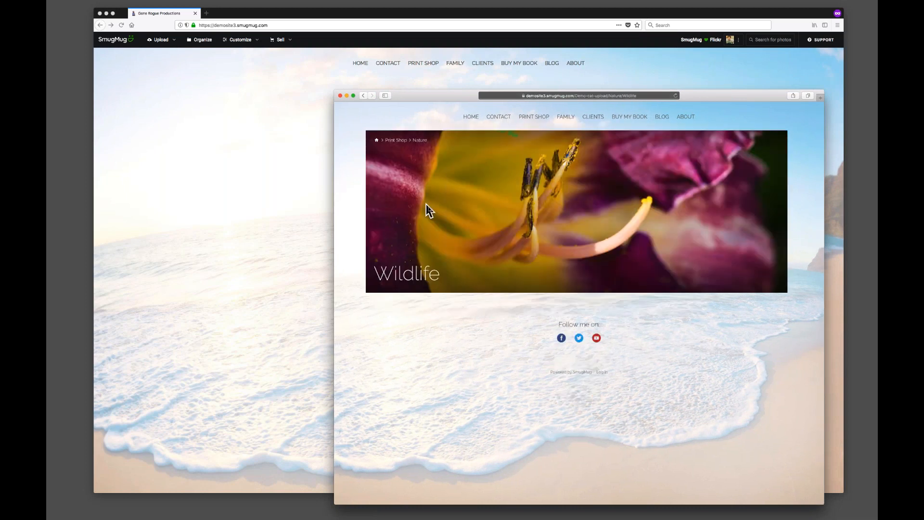
{"action": "scroll", "coordinate": [570, 254], "scroll_direction": "down", "scroll_amount": 1}
{"action": "scroll", "coordinate": [566, 251], "scroll_direction": "down", "scroll_amount": 5}
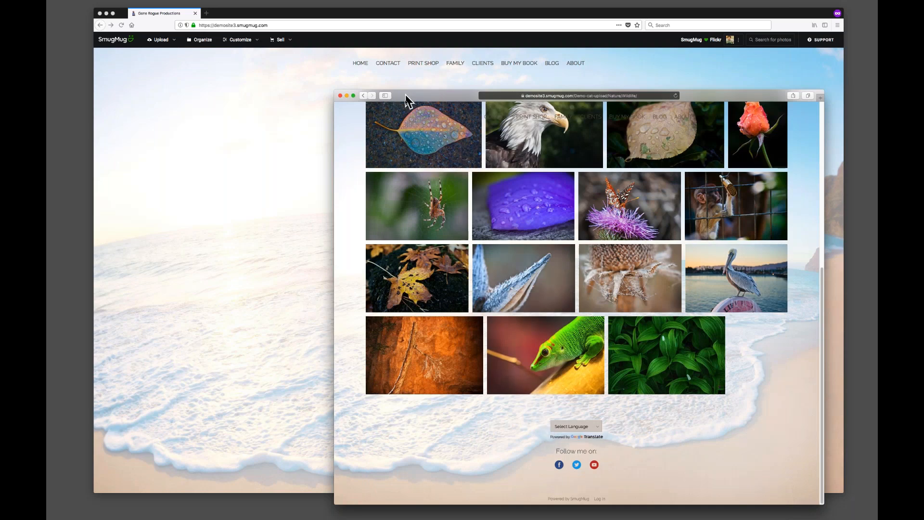
{"action": "left_click_drag", "start_coordinate": [405, 100], "coordinate": [419, 500]}
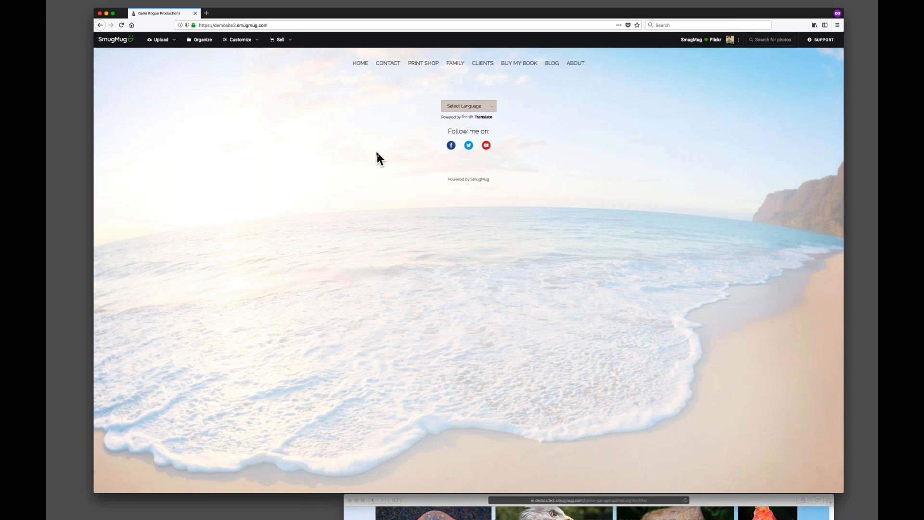
Open the Content and Design customizer for the site.
{"action": "left_click", "coordinate": [250, 40]}
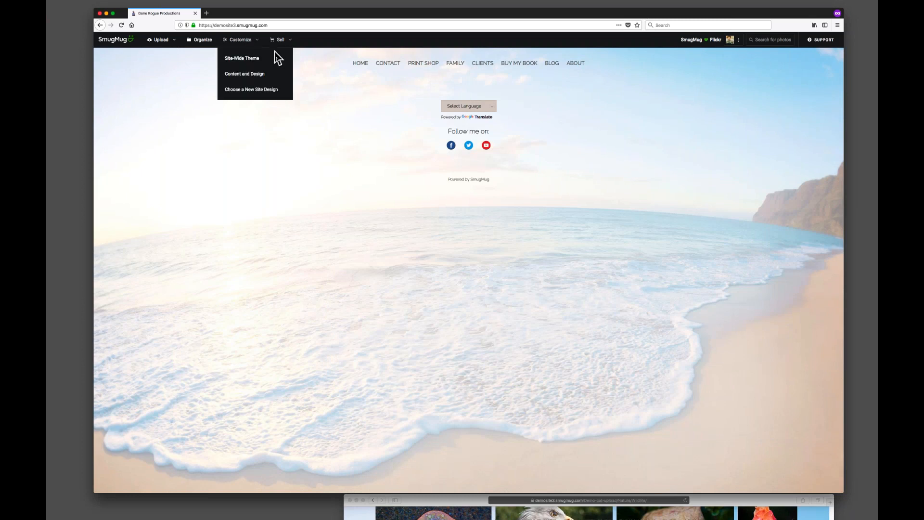
{"action": "left_click", "coordinate": [250, 74]}
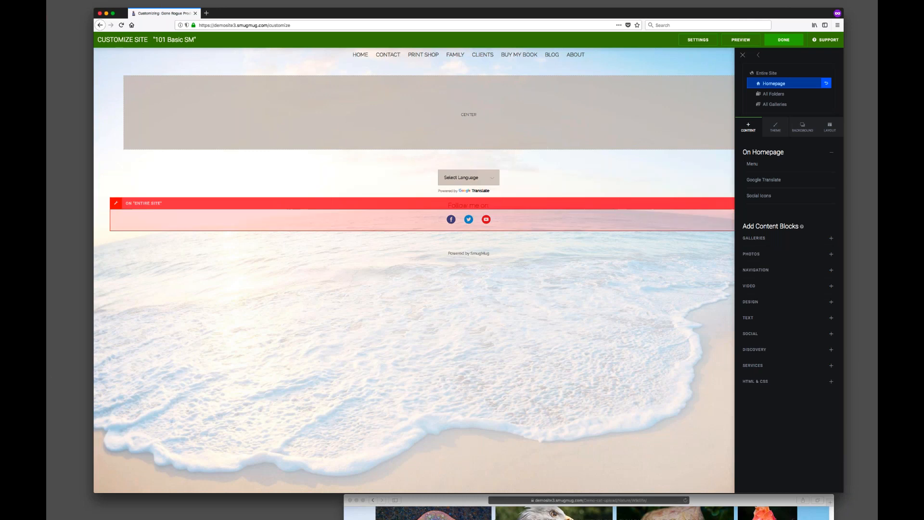
{"action": "key", "text": "super+Tab"}
{"action": "left_click_drag", "start_coordinate": [47, 44], "coordinate": [611, 33]}
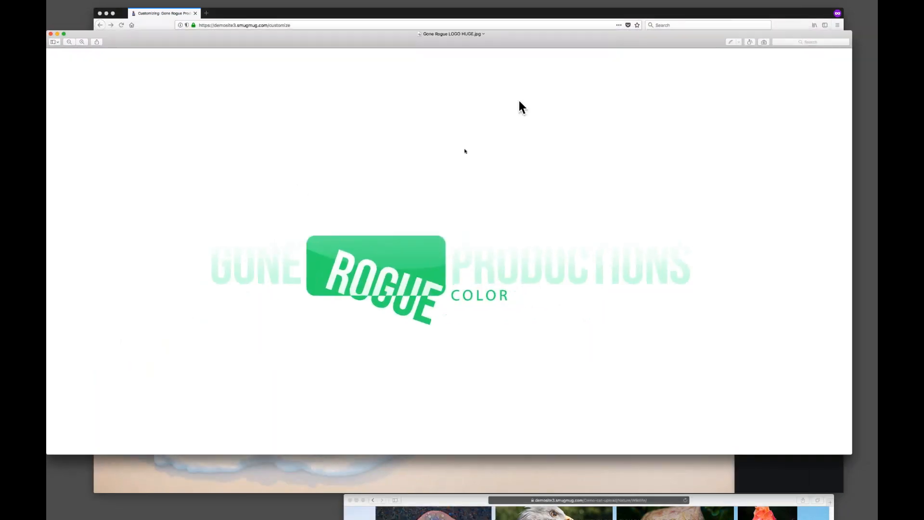
{"action": "left_click", "coordinate": [50, 33]}
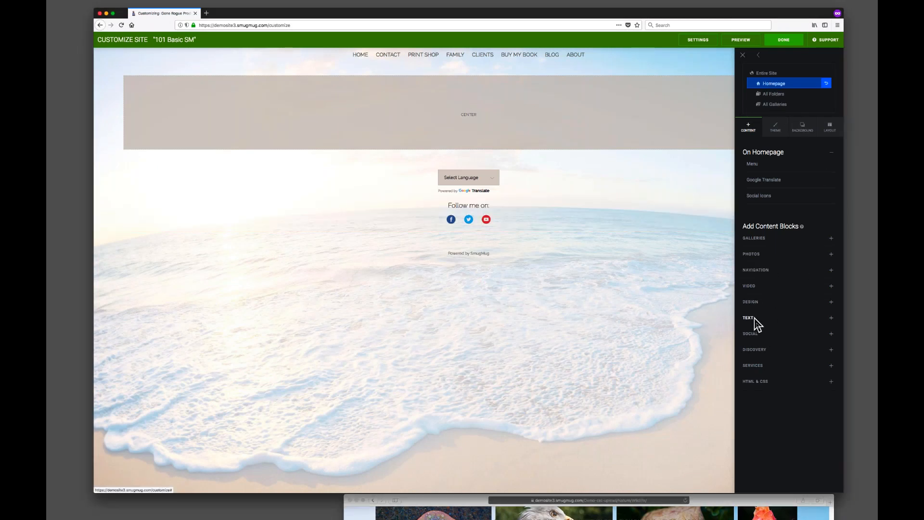
Add a Single Photo content block to the homepage's center area.
{"action": "left_click", "coordinate": [759, 257]}
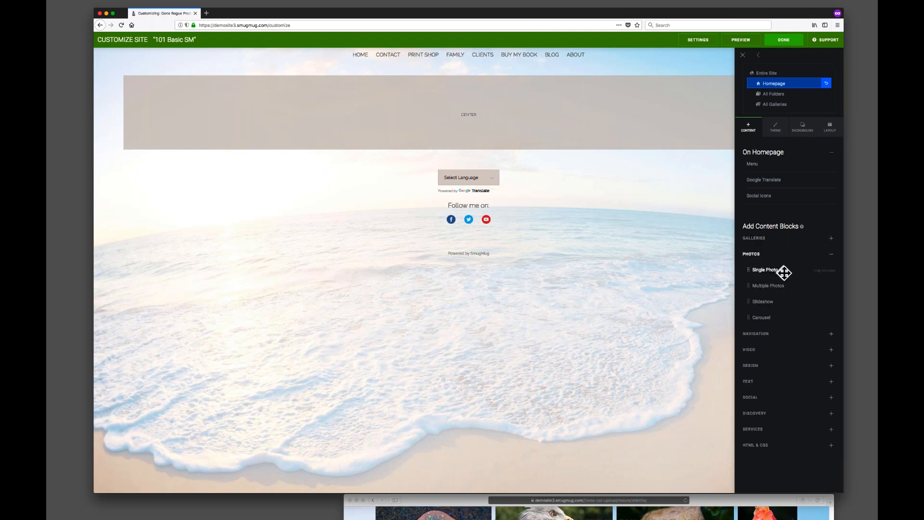
{"action": "left_click_drag", "start_coordinate": [783, 273], "coordinate": [464, 108]}
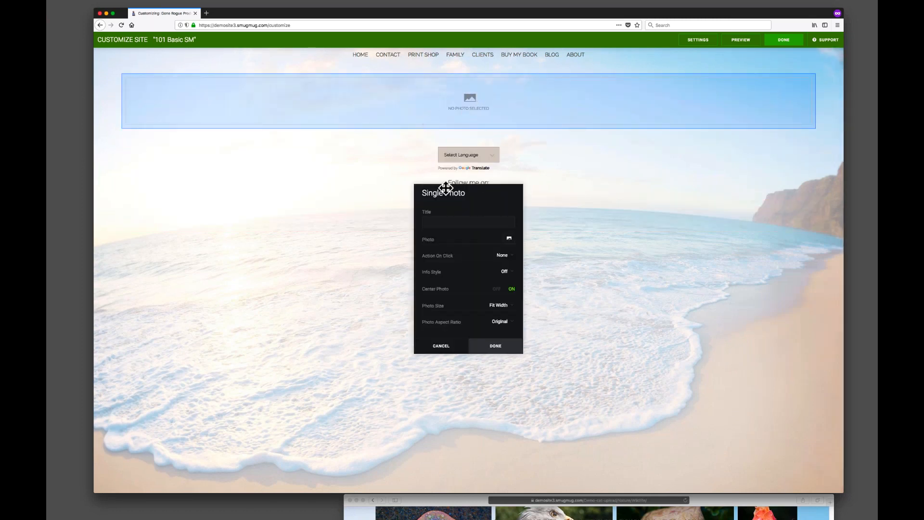
{"action": "left_click_drag", "start_coordinate": [480, 190], "coordinate": [291, 131]}
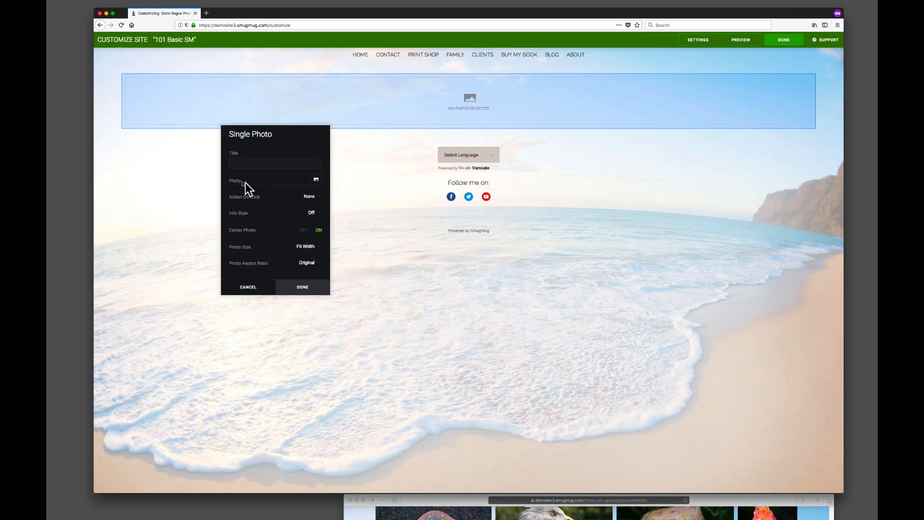
Set the Single Photo block's photo to the Gone Rogue Productions logo from Watermark Images and confirm.
{"action": "left_click", "coordinate": [317, 181]}
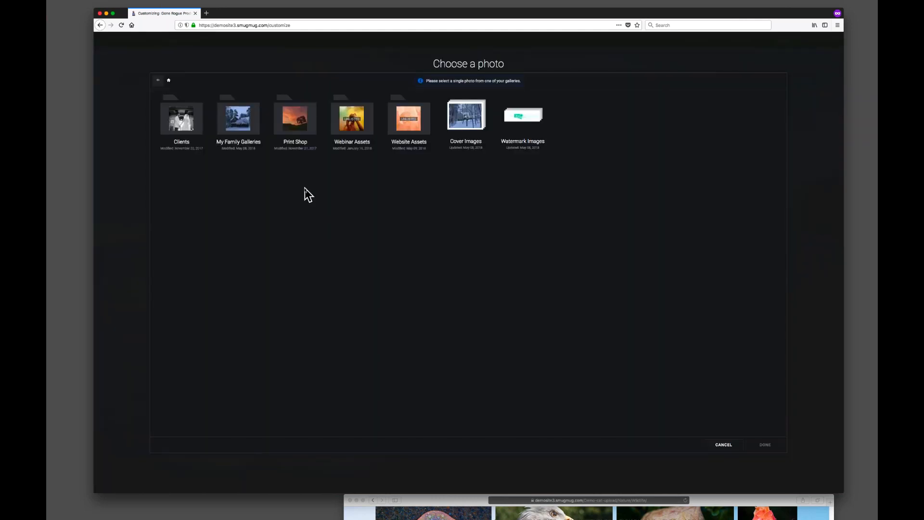
{"action": "left_click", "coordinate": [522, 119]}
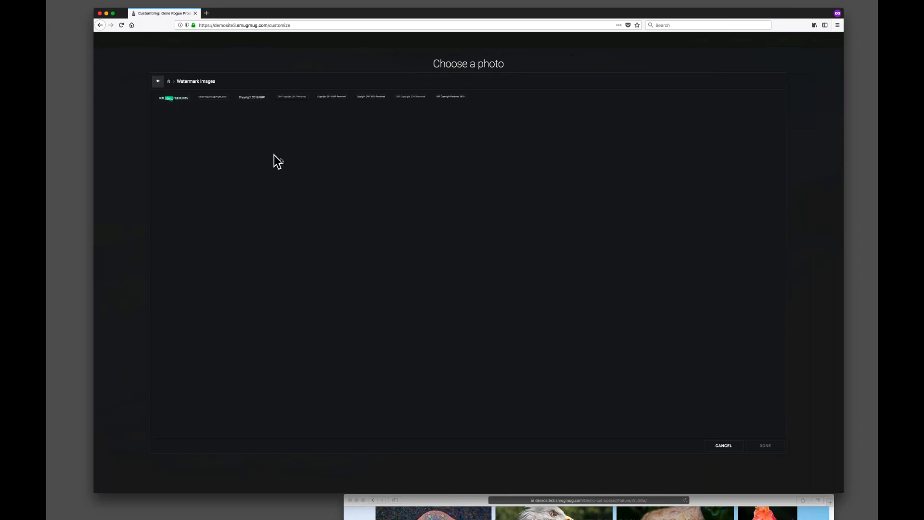
{"action": "key", "text": "super+plus"}
{"action": "key", "text": "super+plus"}
{"action": "key", "text": "super+plus"}
{"action": "key", "text": "super+plus"}
{"action": "key", "text": "super+plus"}
{"action": "key", "text": "super+plus"}
{"action": "key", "text": "super+plus"}
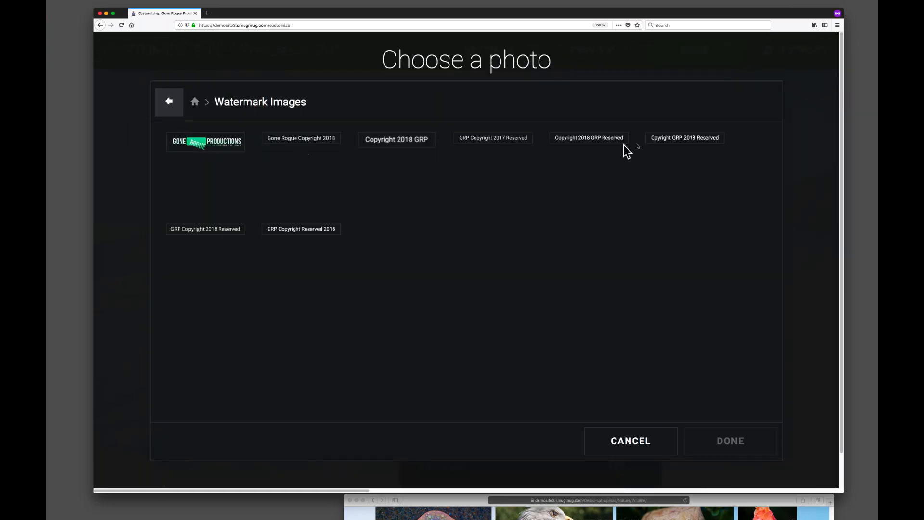
{"action": "left_click", "coordinate": [185, 153]}
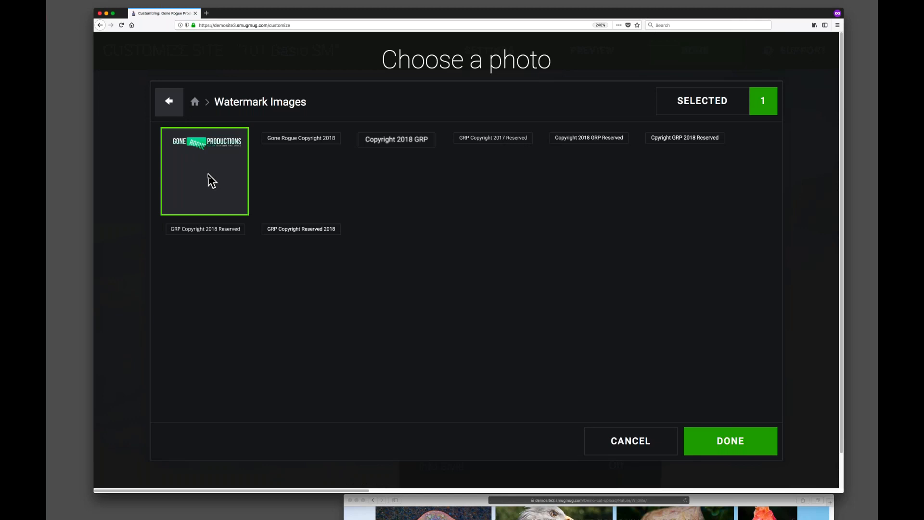
{"action": "left_click", "coordinate": [733, 440]}
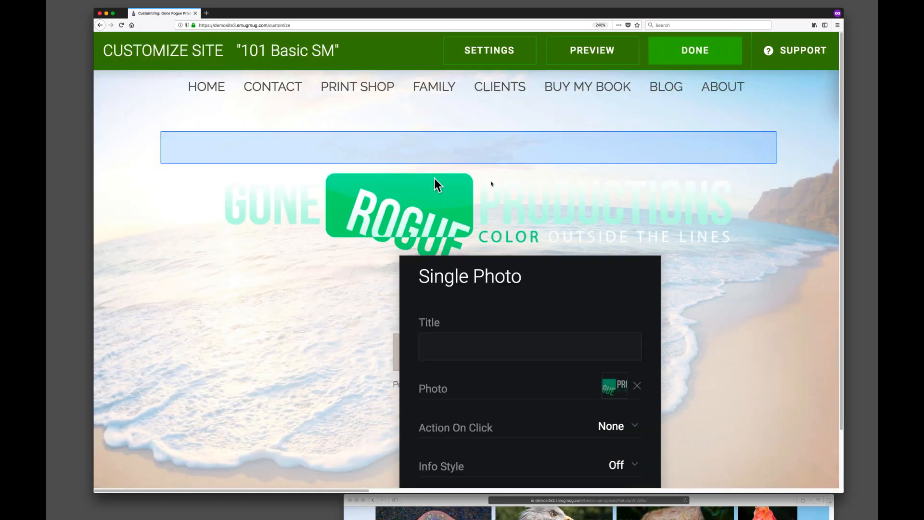
{"action": "left_click_drag", "start_coordinate": [573, 264], "coordinate": [335, 115]}
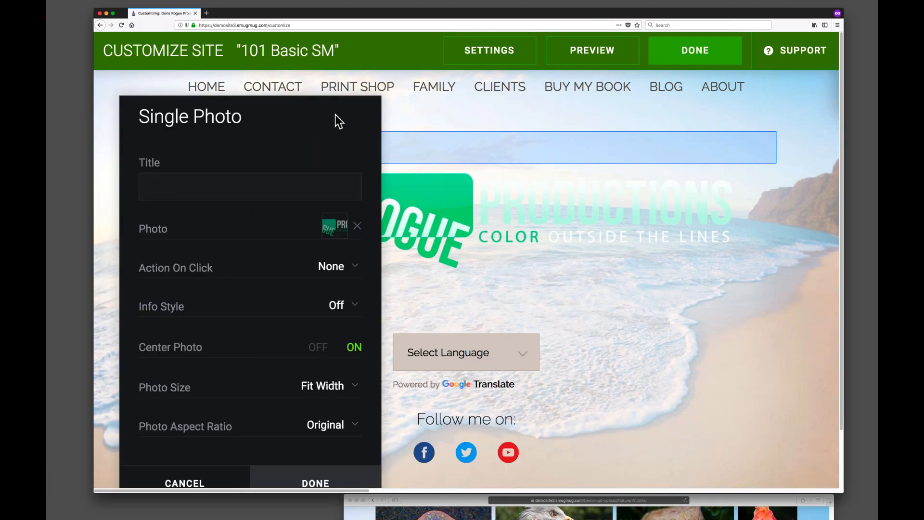
{"action": "key", "text": "super+0"}
{"action": "left_click_drag", "start_coordinate": [168, 82], "coordinate": [243, 152]}
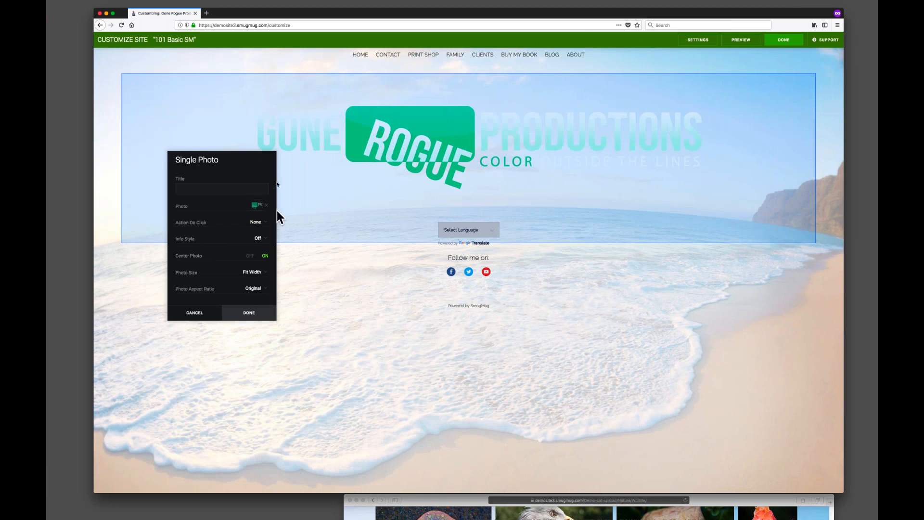
{"action": "left_click", "coordinate": [249, 313]}
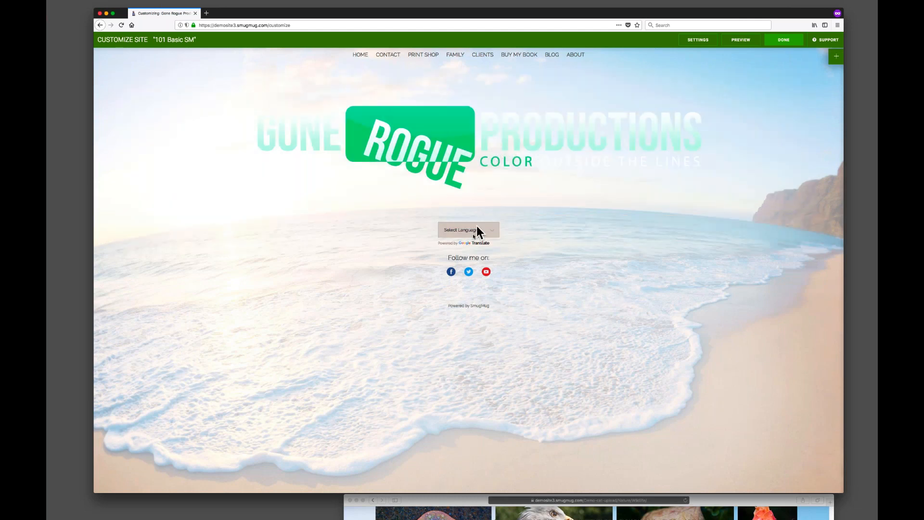
Set the homepage Single Photo block's top and bottom margins to 200 px.
{"action": "left_click", "coordinate": [836, 57]}
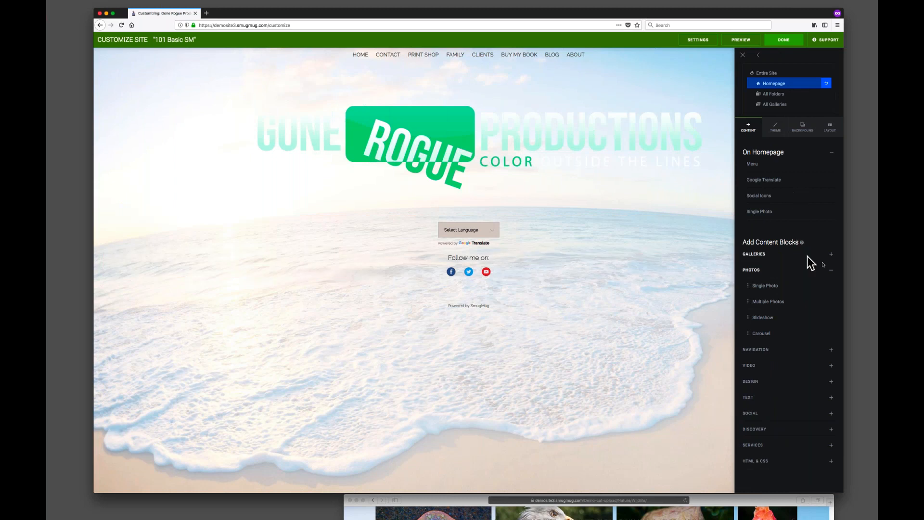
{"action": "left_click", "coordinate": [833, 270]}
{"action": "mouse_move", "coordinate": [418, 157]}
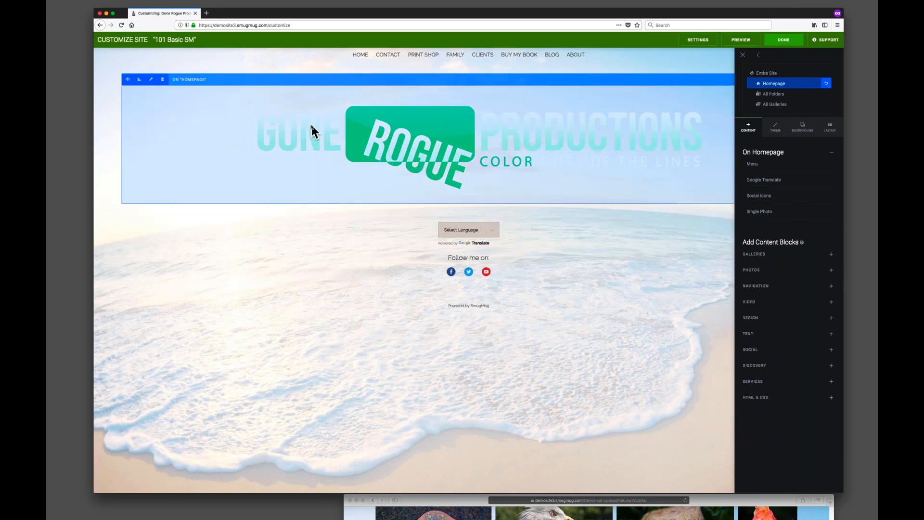
{"action": "key", "text": "super+equal"}
{"action": "key", "text": "super+equal"}
{"action": "key", "text": "super+equal"}
{"action": "key", "text": "super+equal"}
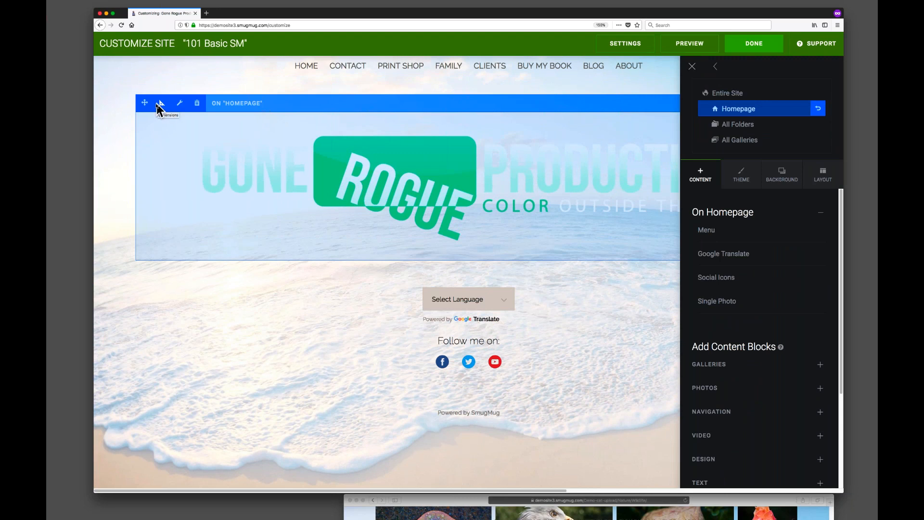
{"action": "left_click", "coordinate": [161, 102]}
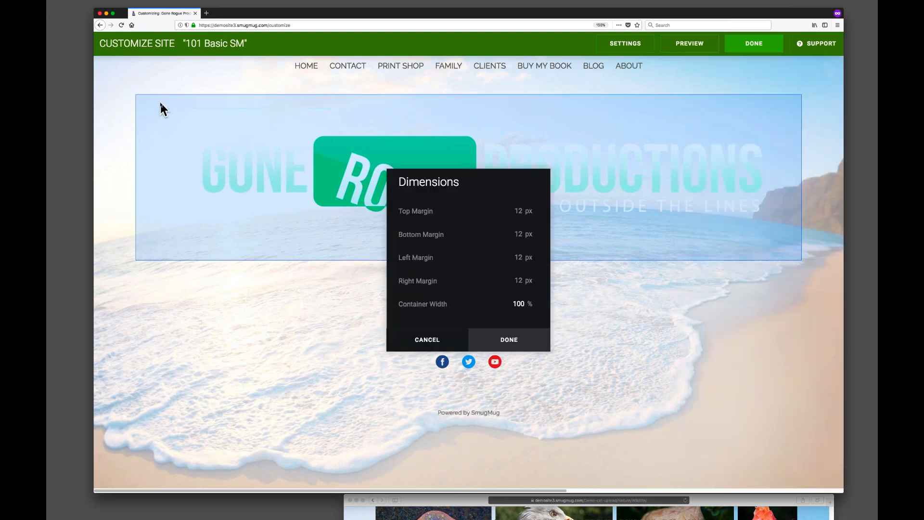
{"action": "left_click_drag", "start_coordinate": [484, 181], "coordinate": [226, 184]}
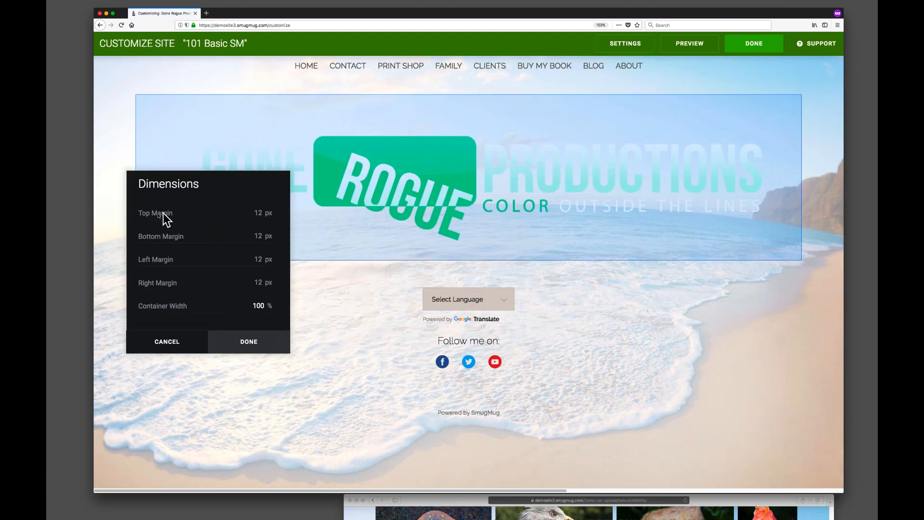
{"action": "type", "text": "250"}
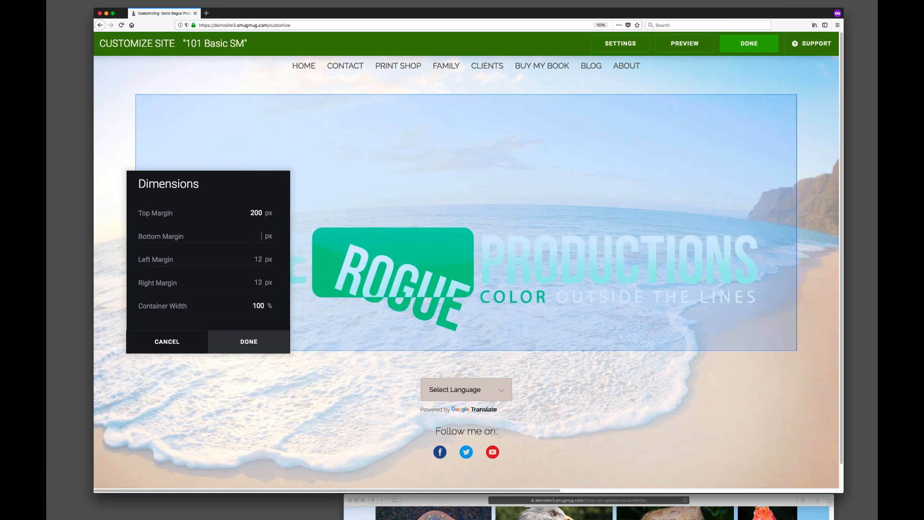
{"action": "left_click", "coordinate": [263, 238]}
{"action": "type", "text": "200"}
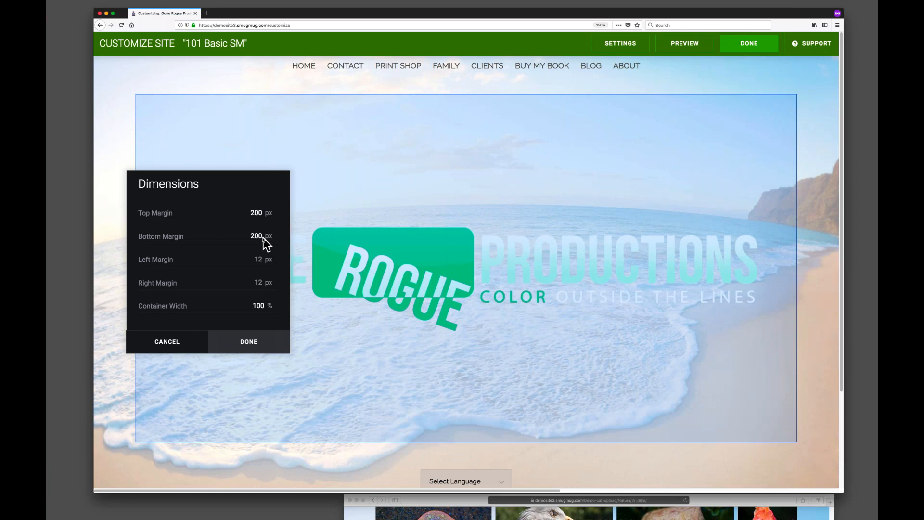
{"action": "left_click", "coordinate": [239, 337]}
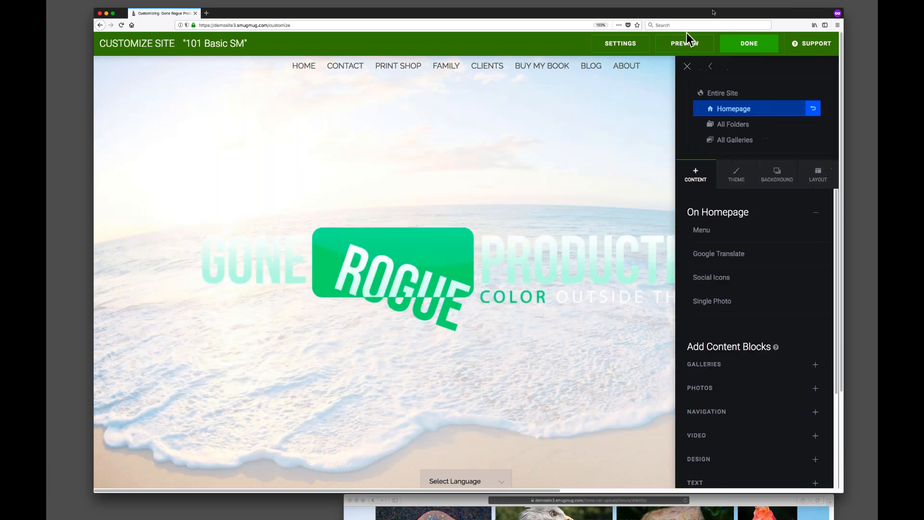
Preview the homepage design and return to the customizer.
{"action": "key", "text": "super+0"}
{"action": "left_click", "coordinate": [746, 41]}
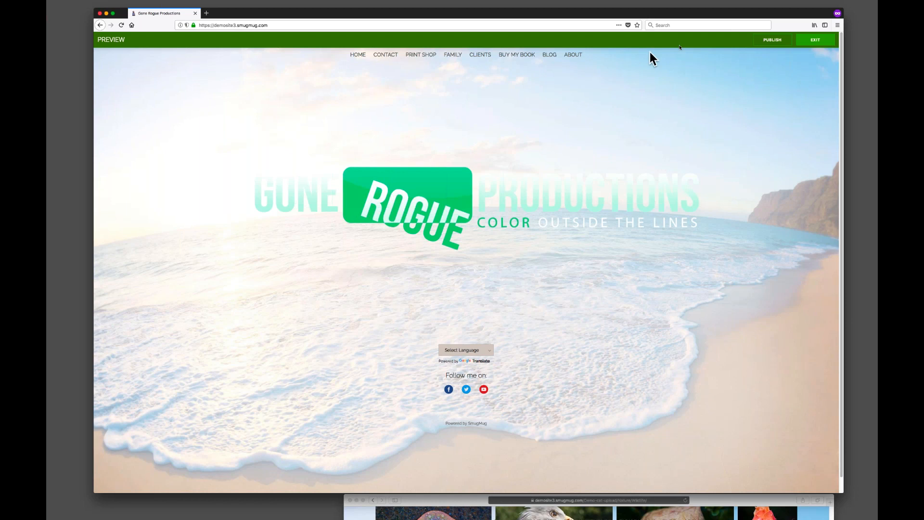
{"action": "left_click", "coordinate": [816, 39]}
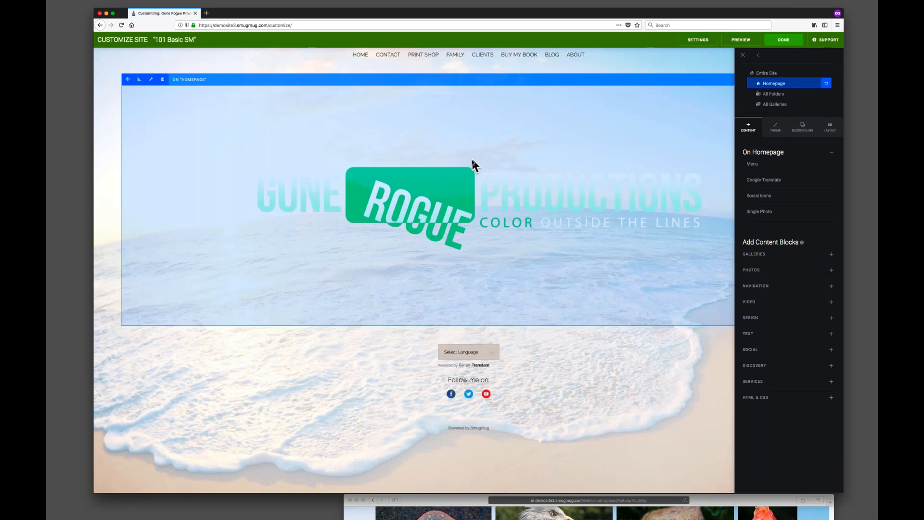
Reset the Single Photo block's top and bottom margins to 12 px.
{"action": "left_click", "coordinate": [139, 80]}
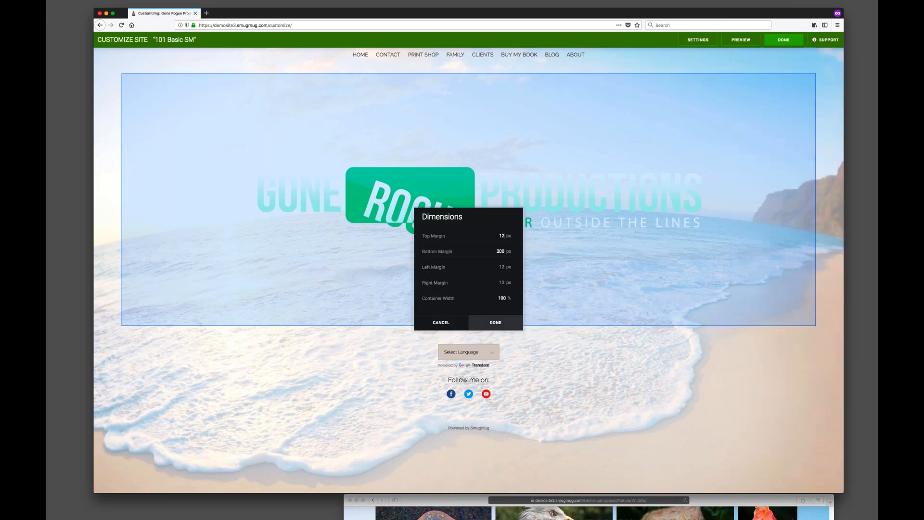
{"action": "type", "text": "12"}
{"action": "left_click", "coordinate": [501, 252]}
{"action": "type", "text": "12"}
{"action": "left_click", "coordinate": [487, 322]}
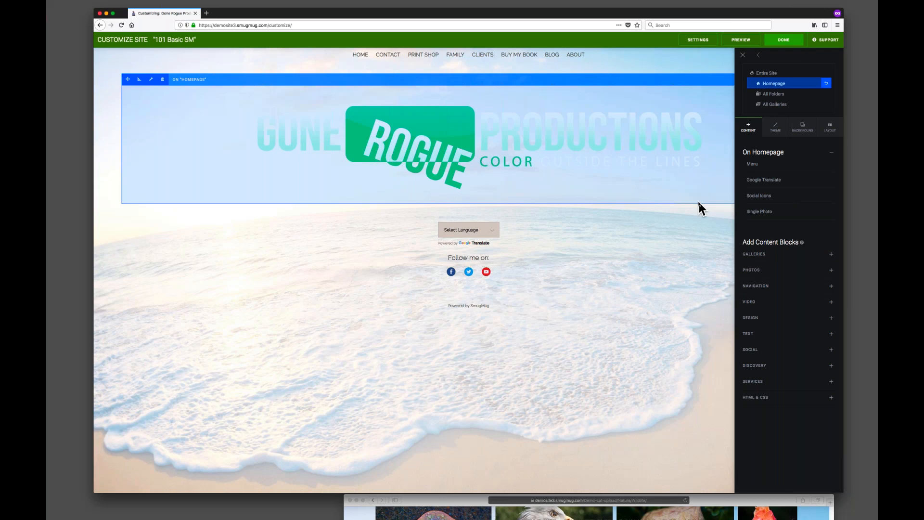
Add a Spacer content block to the homepage just below the logo photo.
{"action": "key", "text": "super+plus"}
{"action": "key", "text": "super+plus"}
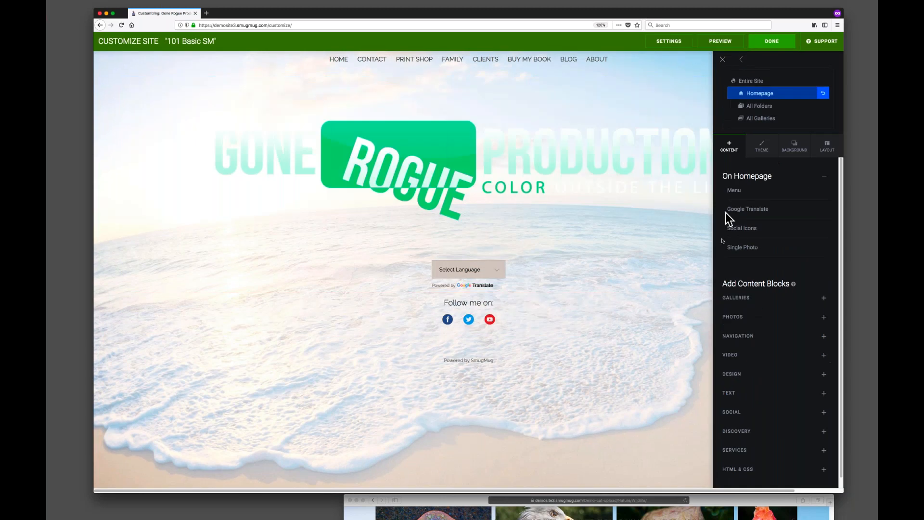
{"action": "scroll", "coordinate": [773, 339], "scroll_direction": "down", "scroll_amount": 1}
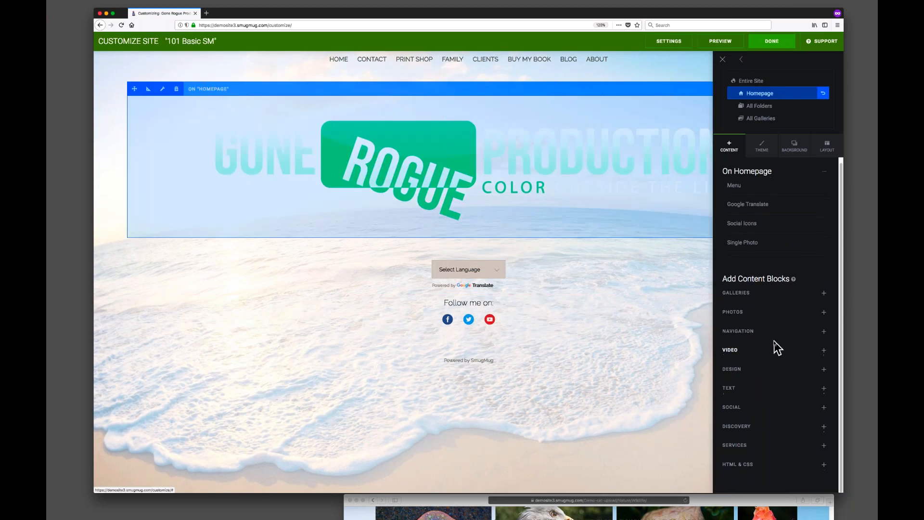
{"action": "left_click", "coordinate": [736, 372]}
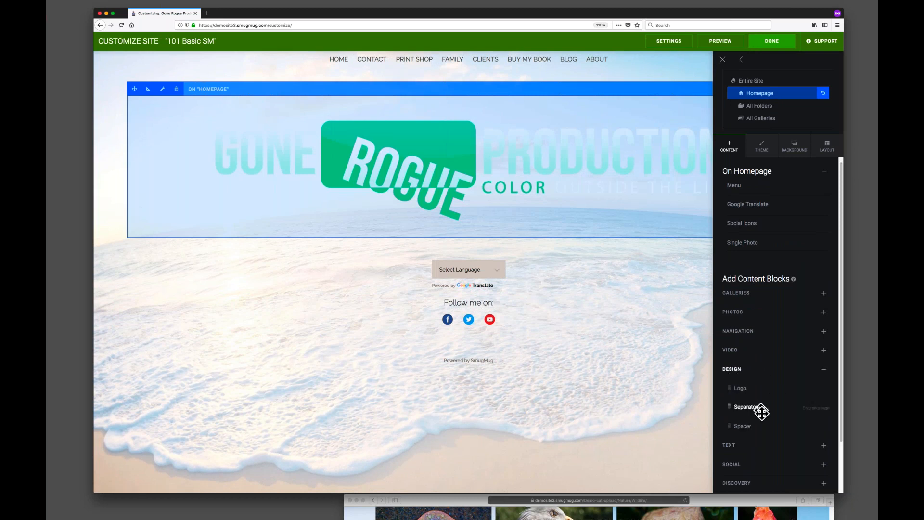
{"action": "left_click_drag", "start_coordinate": [753, 426], "coordinate": [471, 200]}
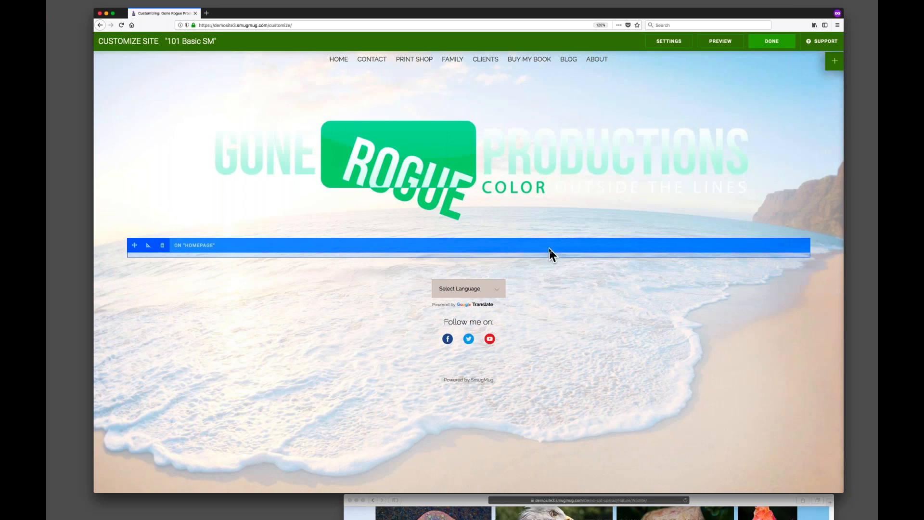
Set the Spacer block's height to 200 px.
{"action": "left_click", "coordinate": [148, 245]}
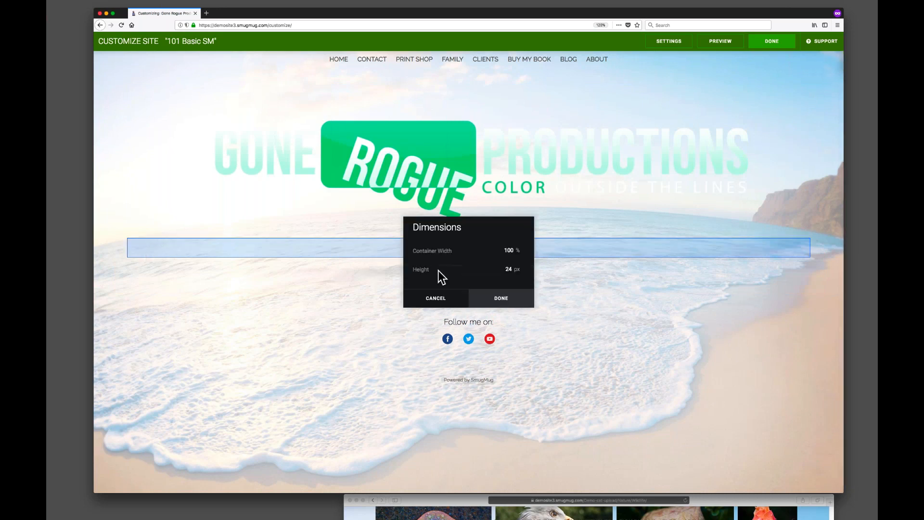
{"action": "key", "text": "Tab"}
{"action": "type", "text": "200"}
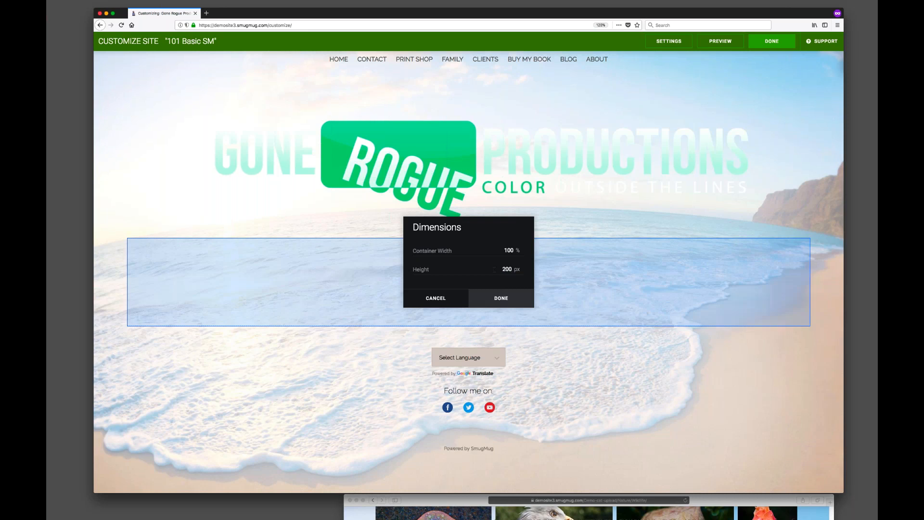
{"action": "left_click_drag", "start_coordinate": [486, 226], "coordinate": [770, 365]}
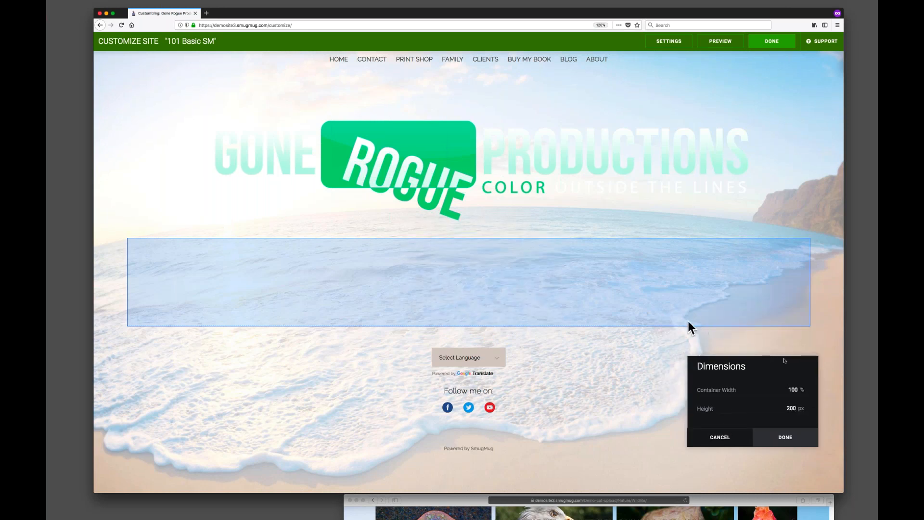
{"action": "left_click_drag", "start_coordinate": [812, 371], "coordinate": [693, 317]}
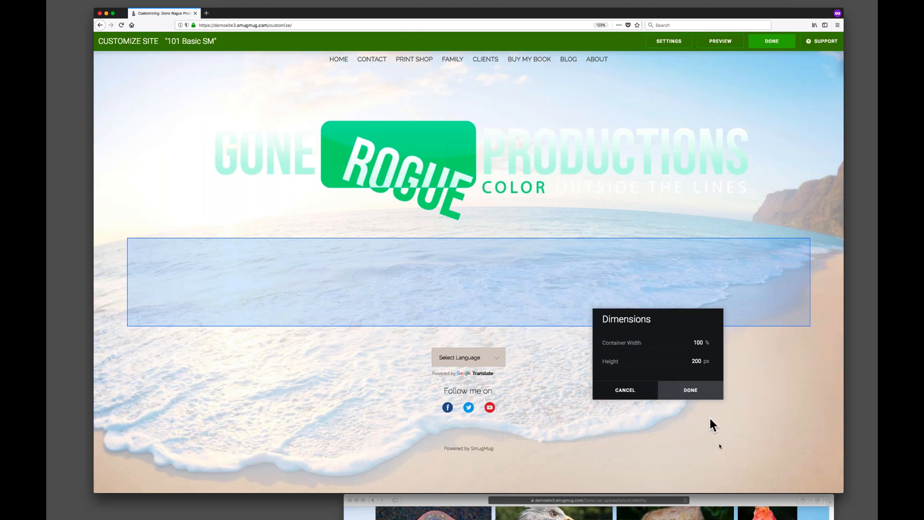
{"action": "left_click", "coordinate": [687, 389]}
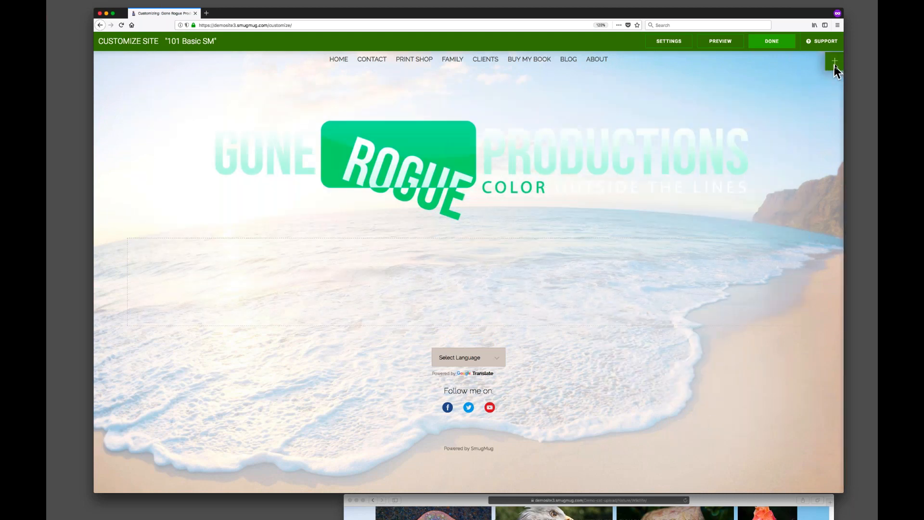
Preview the homepage and return to the customizer.
{"action": "left_click", "coordinate": [728, 41]}
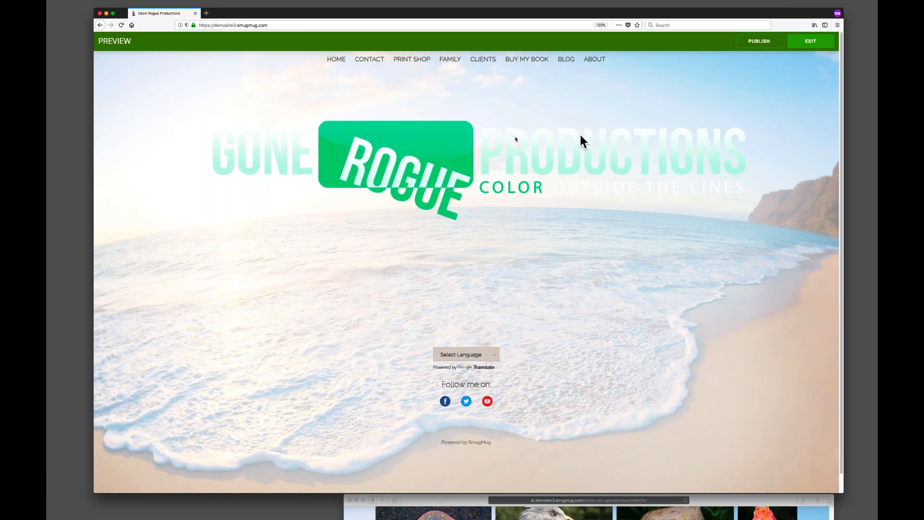
{"action": "left_click", "coordinate": [803, 41]}
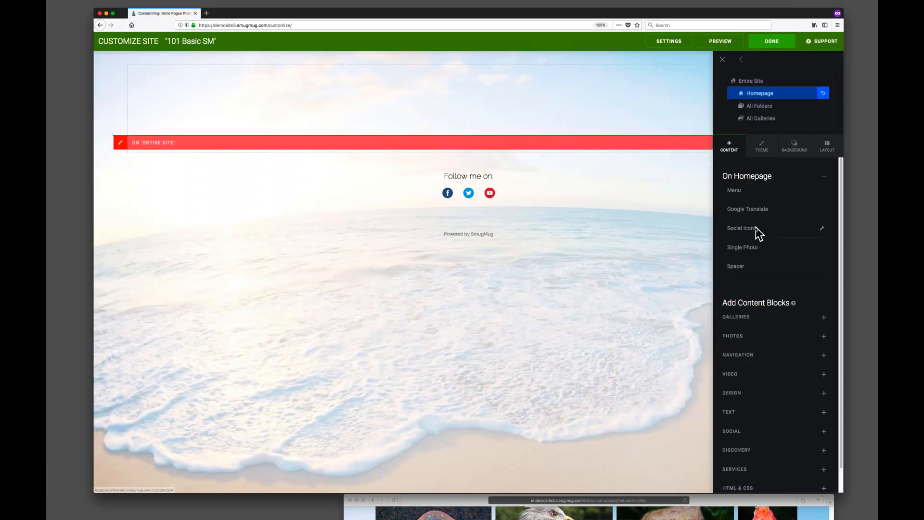
Add another Spacer content block to the homepage above the logo photo.
{"action": "scroll", "coordinate": [750, 399], "scroll_direction": "down", "scroll_amount": 1}
{"action": "left_click", "coordinate": [763, 369]}
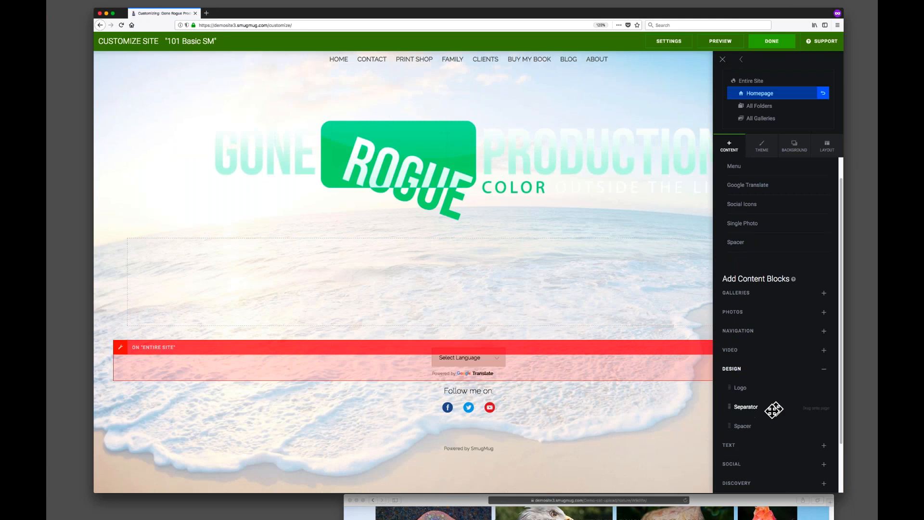
{"action": "left_click_drag", "start_coordinate": [750, 425], "coordinate": [473, 112]}
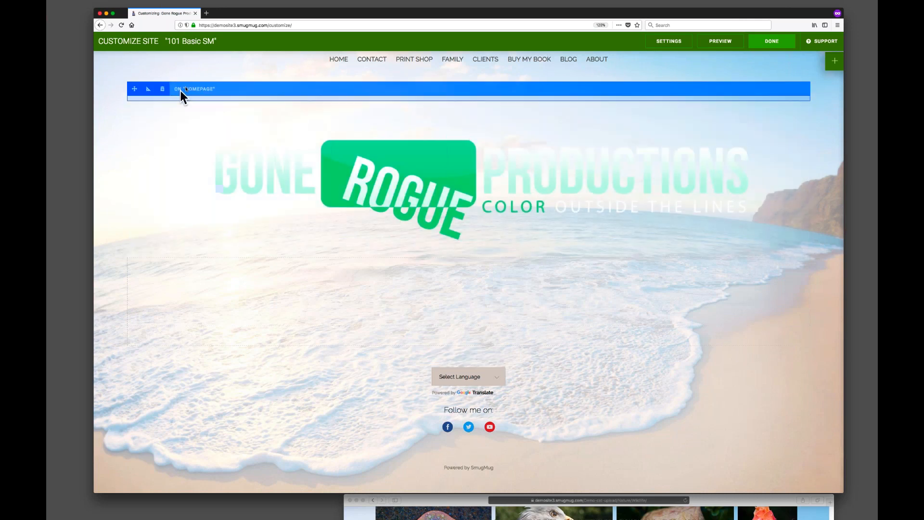
Set the top Spacer block's height to 100 px and leave the customizer.
{"action": "left_click", "coordinate": [148, 89]}
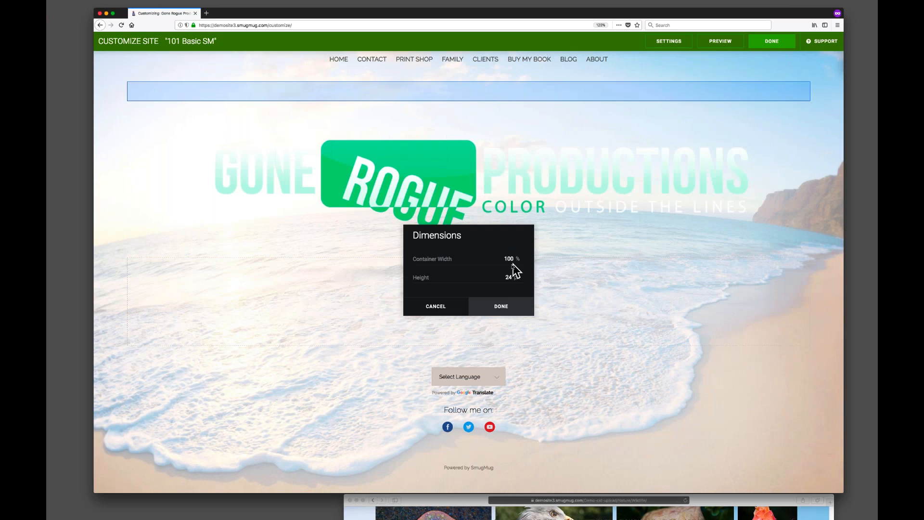
{"action": "type", "text": "100"}
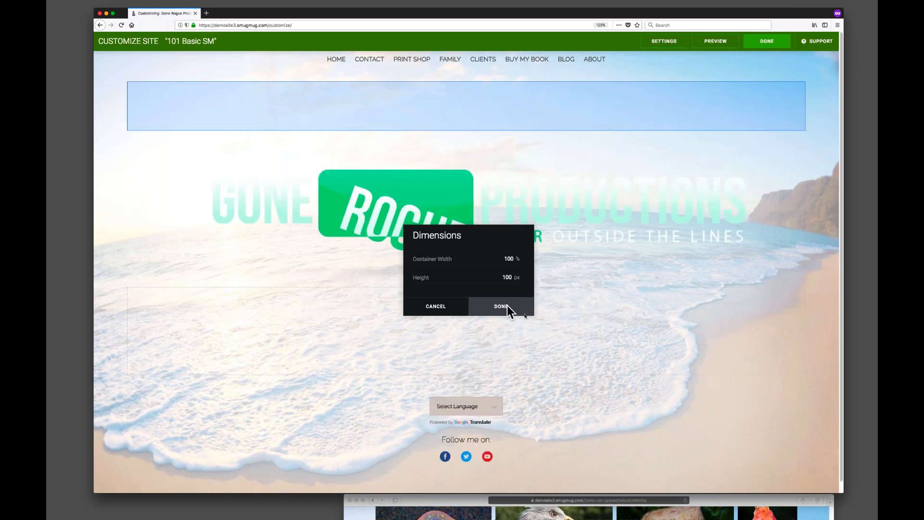
{"action": "left_click", "coordinate": [507, 305]}
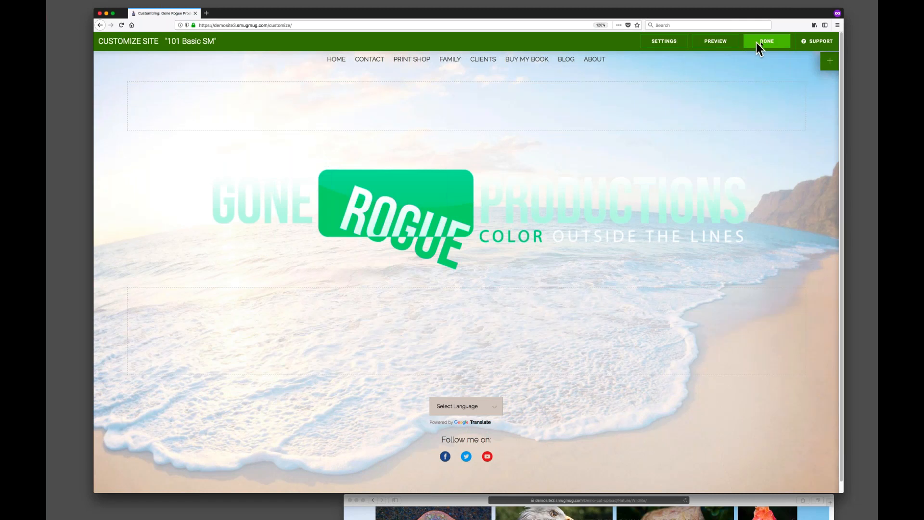
{"action": "left_click", "coordinate": [770, 41]}
Bring the live site window forward and open its Home page.
{"action": "left_click", "coordinate": [480, 241]}
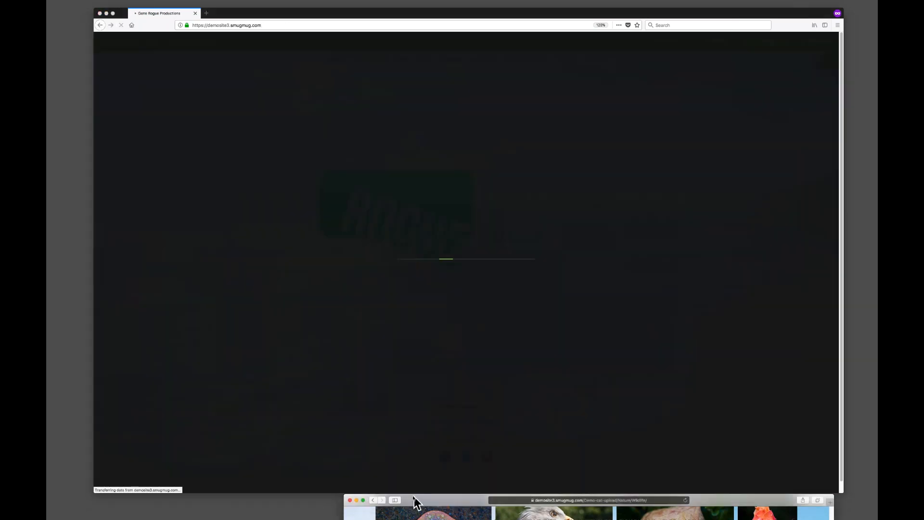
{"action": "left_click_drag", "start_coordinate": [415, 503], "coordinate": [163, 5]}
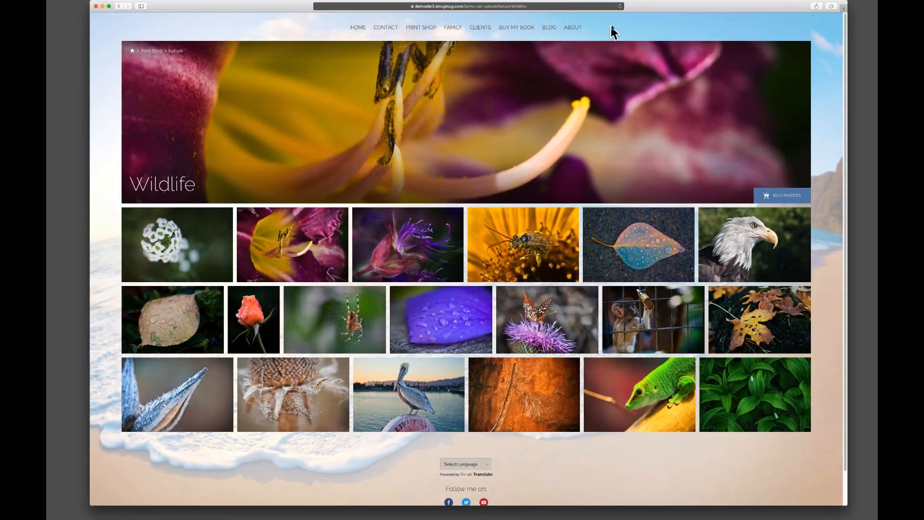
{"action": "left_click", "coordinate": [358, 28]}
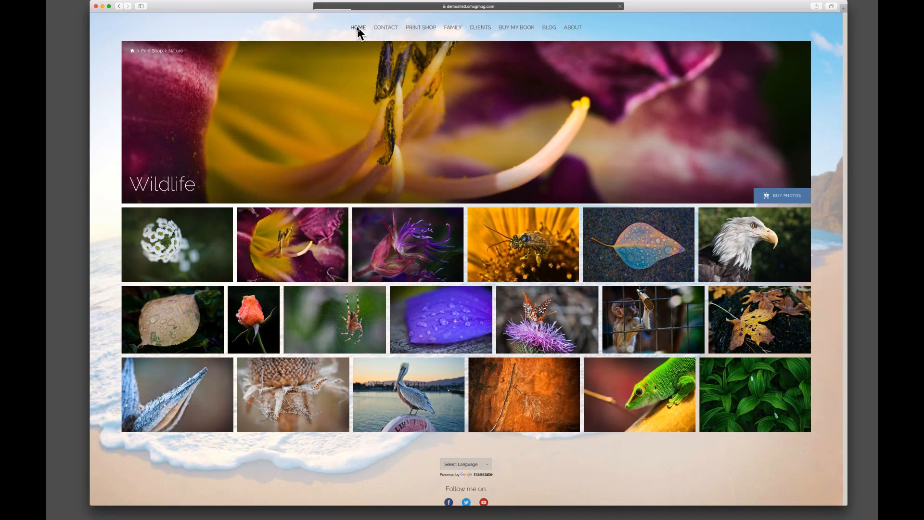
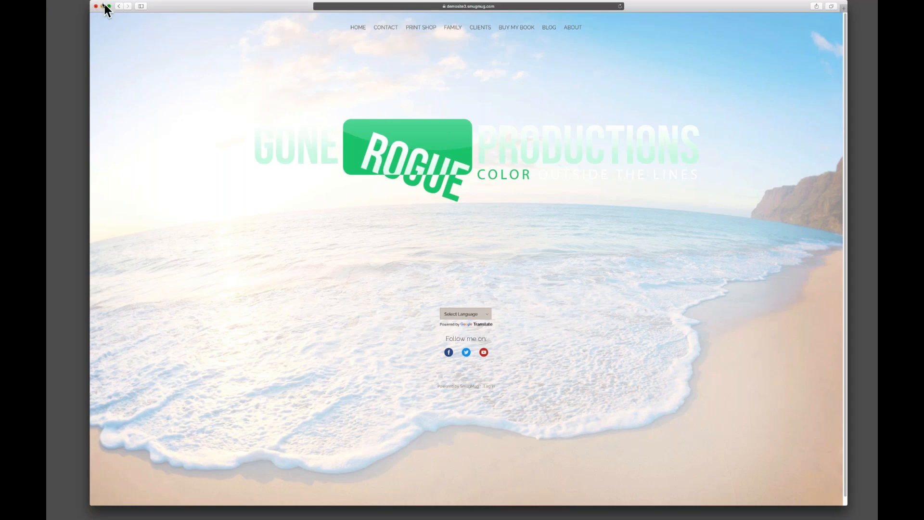
Bring the editor window forward and open the Content and Design customizer.
{"action": "left_click_drag", "start_coordinate": [417, 6], "coordinate": [765, 518]}
{"action": "left_click", "coordinate": [608, 278]}
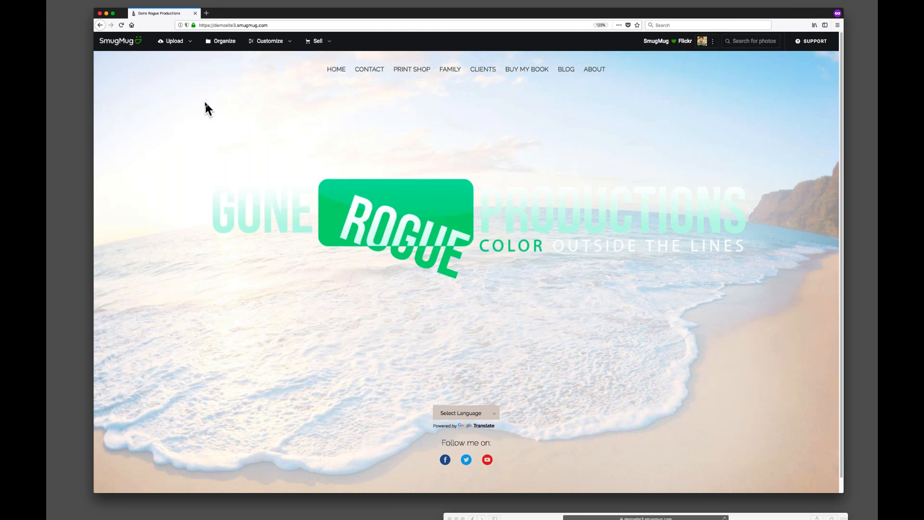
{"action": "left_click", "coordinate": [277, 45]}
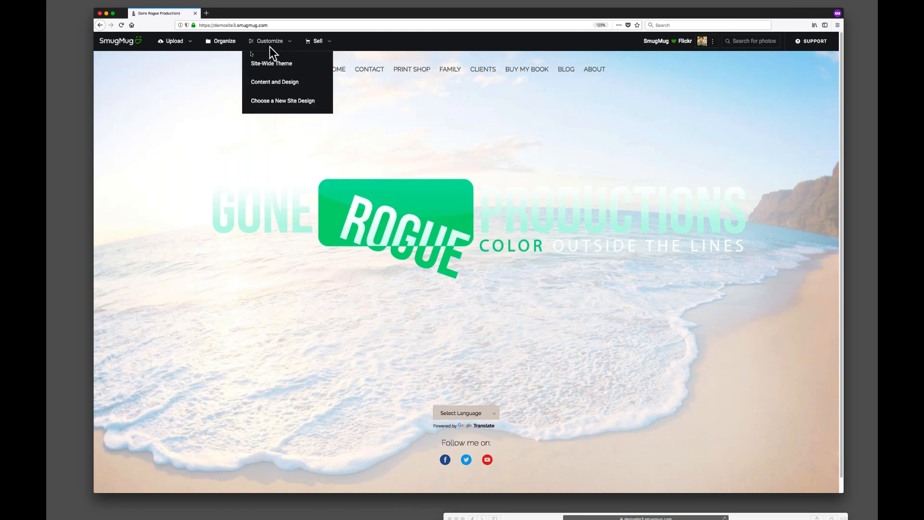
{"action": "left_click", "coordinate": [276, 82]}
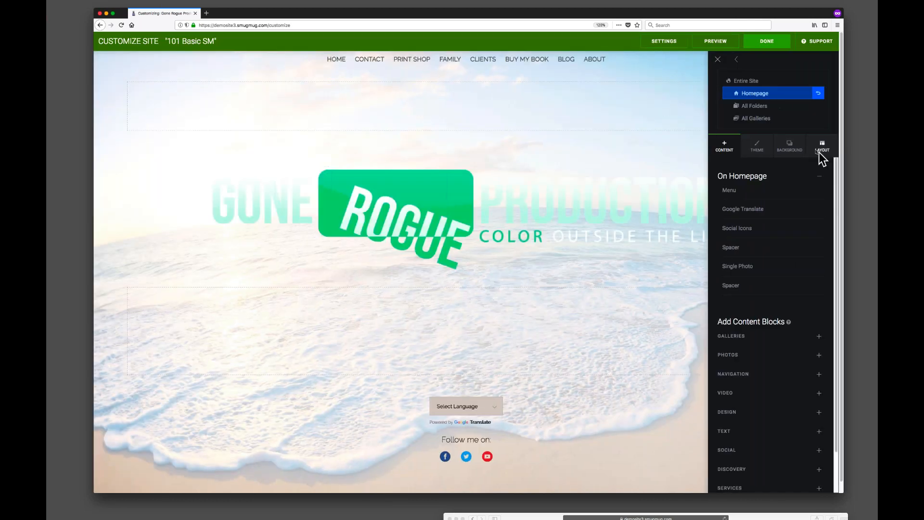
Set the homepage background to a Slideshow from the Hompage Slideshow gallery in Website Assets.
{"action": "left_click", "coordinate": [789, 145]}
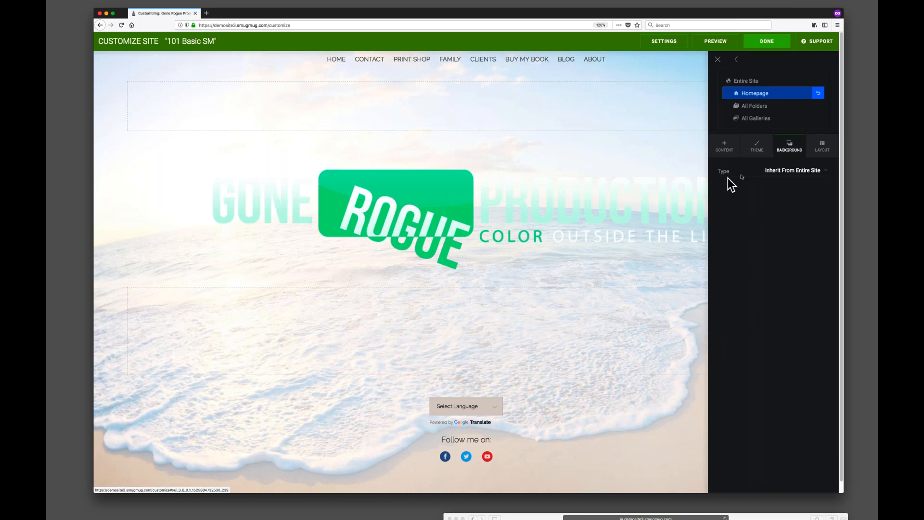
{"action": "left_click", "coordinate": [809, 176]}
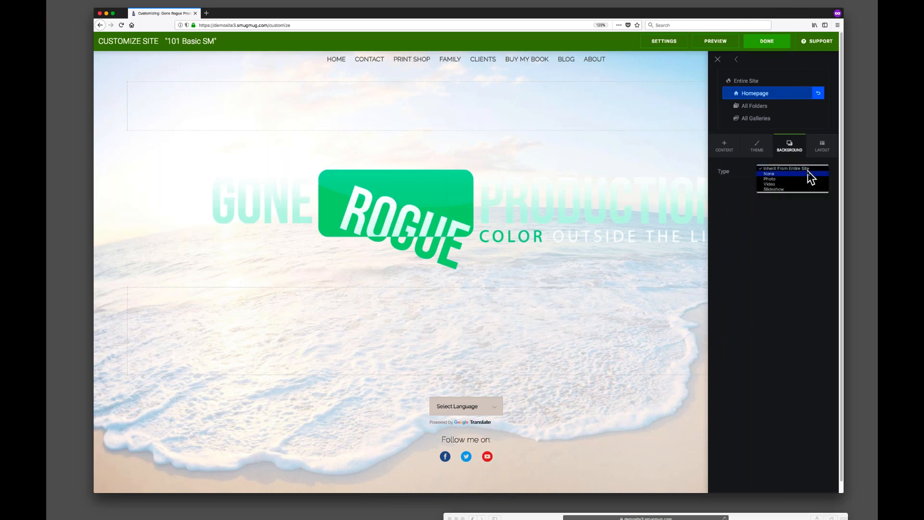
{"action": "left_click", "coordinate": [788, 190]}
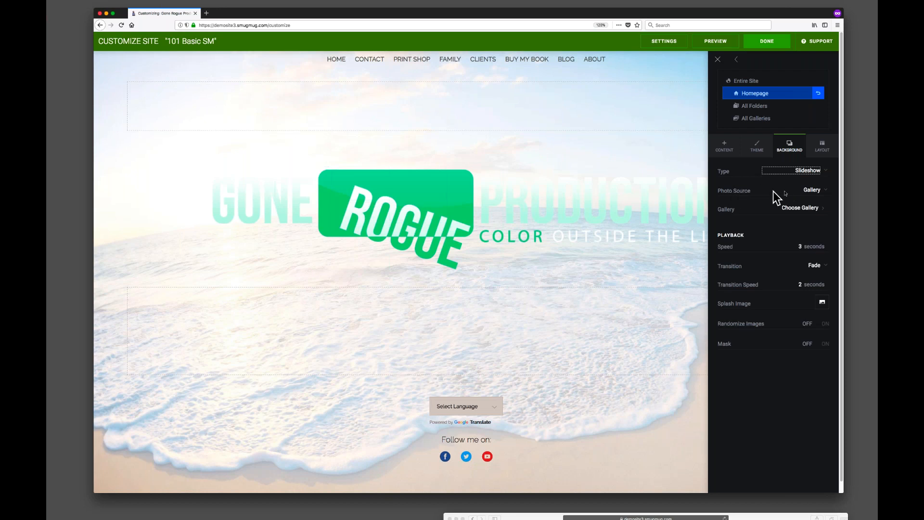
{"action": "left_click", "coordinate": [813, 191]}
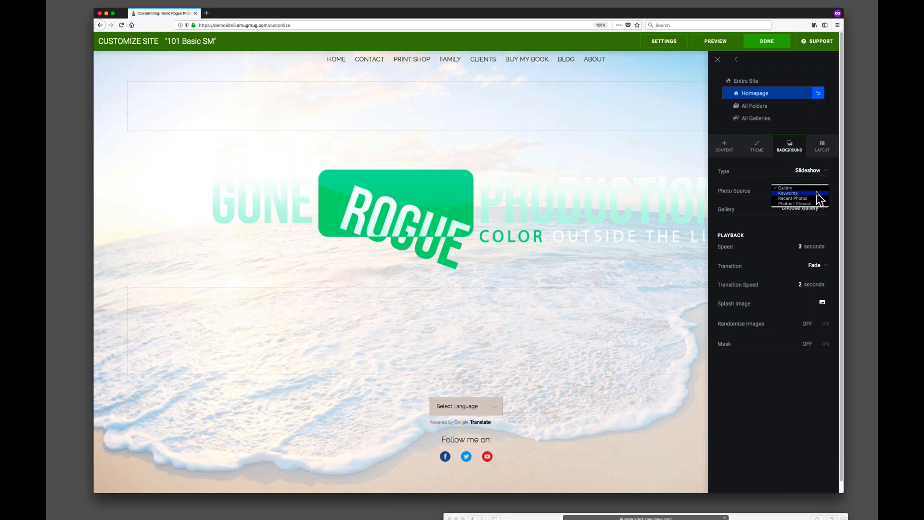
{"action": "left_click", "coordinate": [796, 189]}
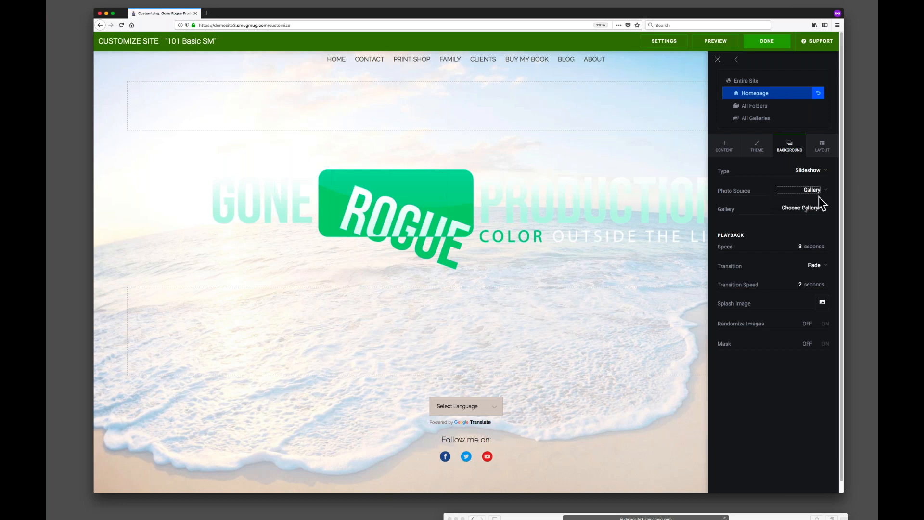
{"action": "left_click", "coordinate": [795, 210]}
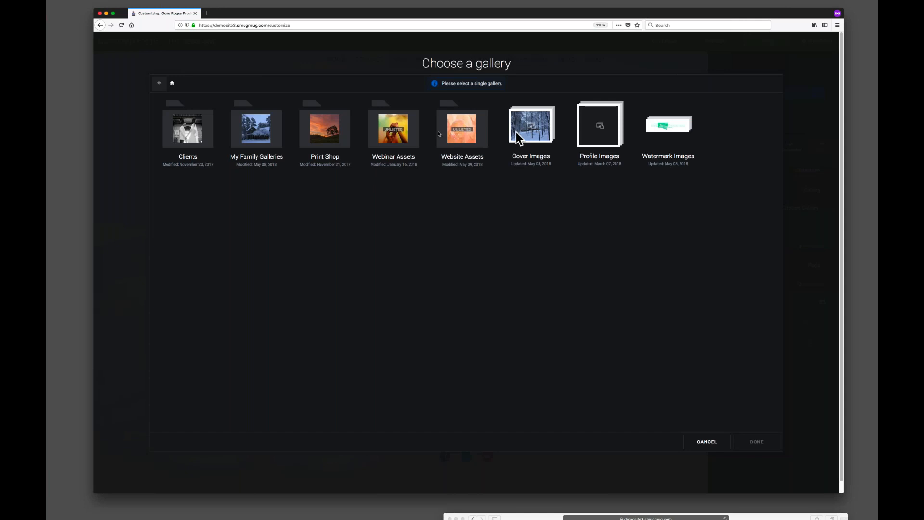
{"action": "left_click", "coordinate": [461, 139]}
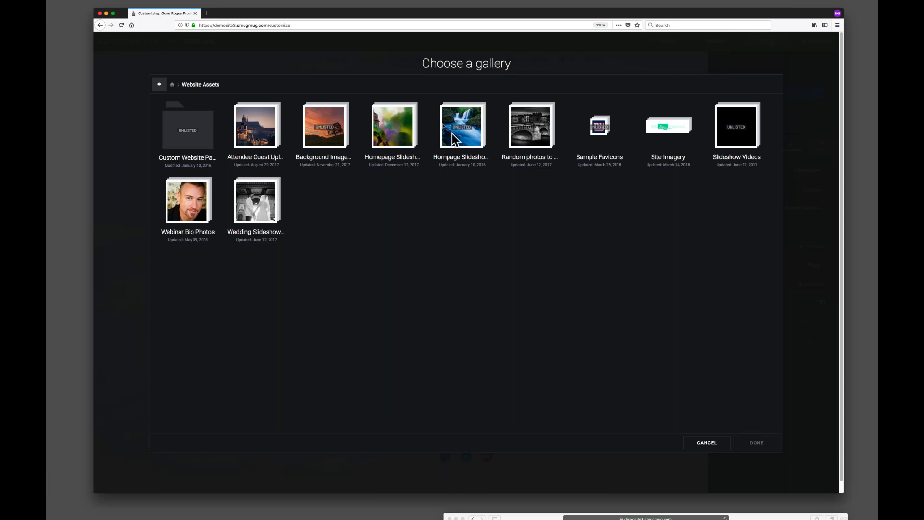
{"action": "left_click", "coordinate": [465, 132]}
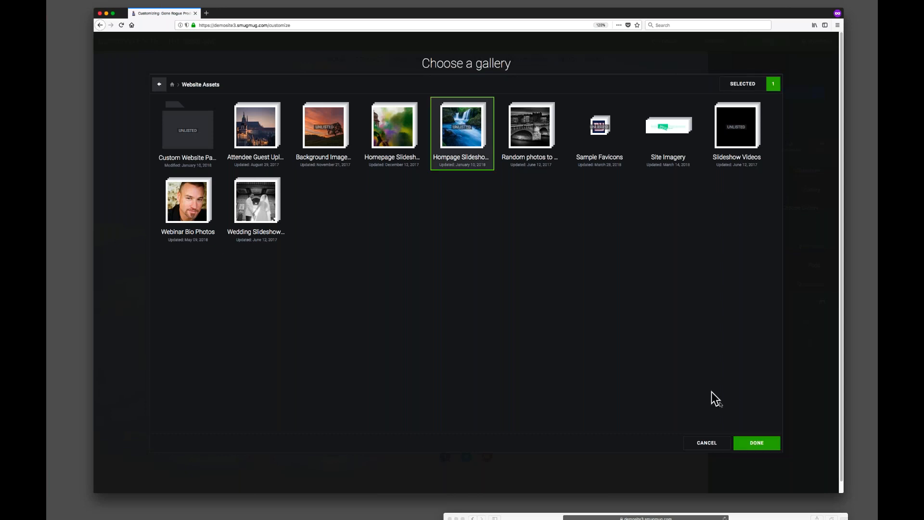
{"action": "left_click", "coordinate": [755, 447]}
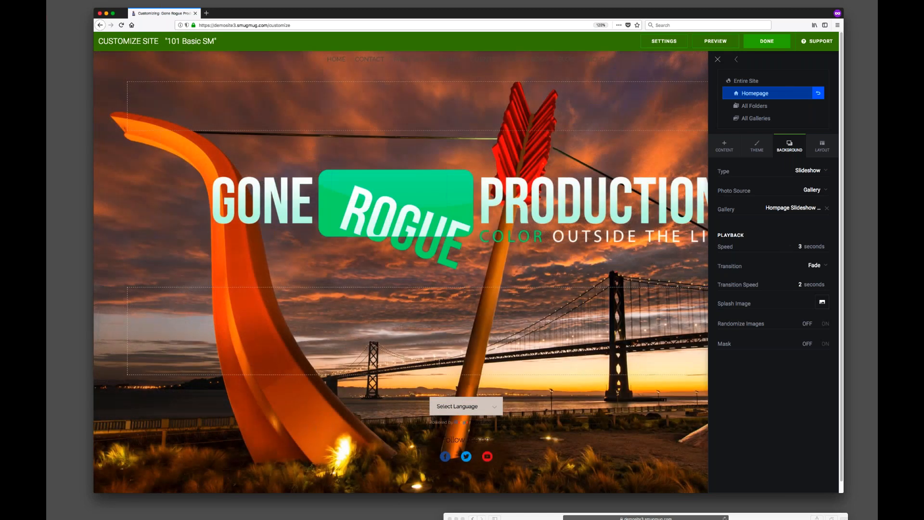
Set the slideshow speed to 5 seconds.
{"action": "left_click_drag", "start_coordinate": [802, 247], "coordinate": [732, 247]}
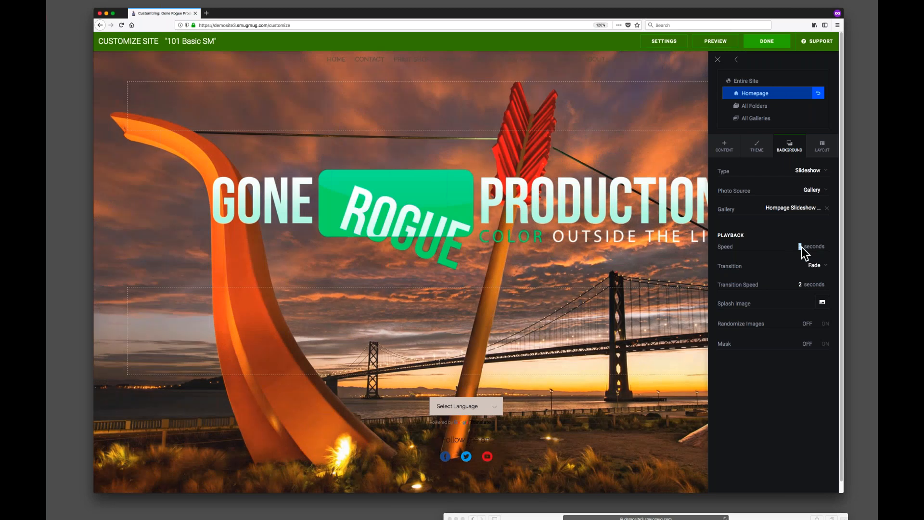
{"action": "type", "text": "5"}
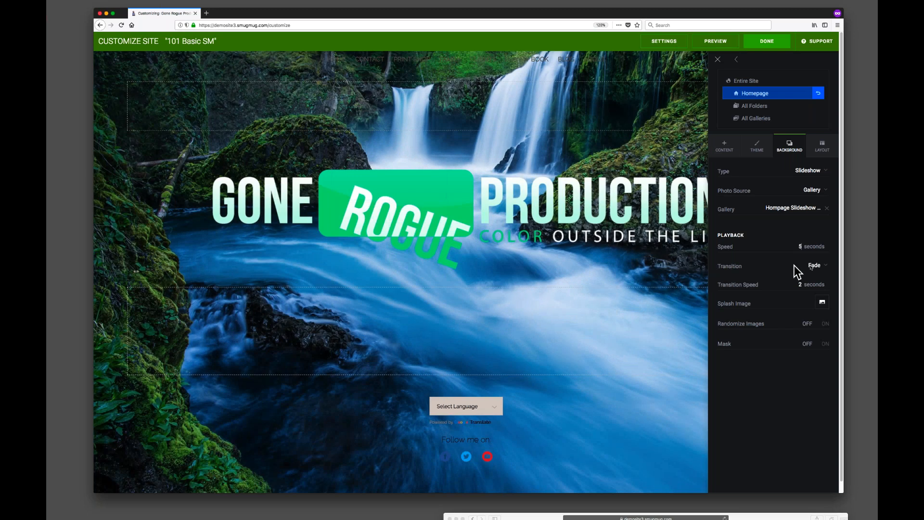
Try the Flip Down transition, then switch the transition back to Fade.
{"action": "left_click", "coordinate": [821, 265]}
{"action": "left_click", "coordinate": [804, 326]}
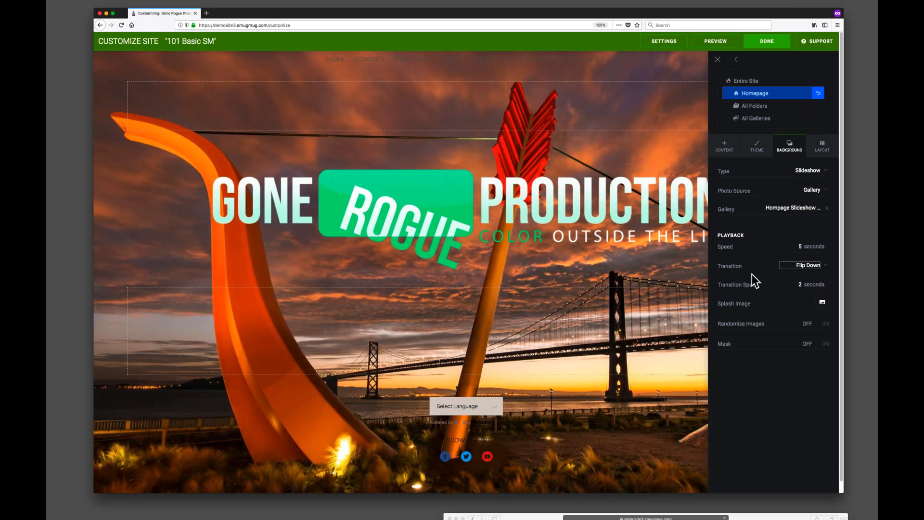
{"action": "left_click", "coordinate": [817, 264]}
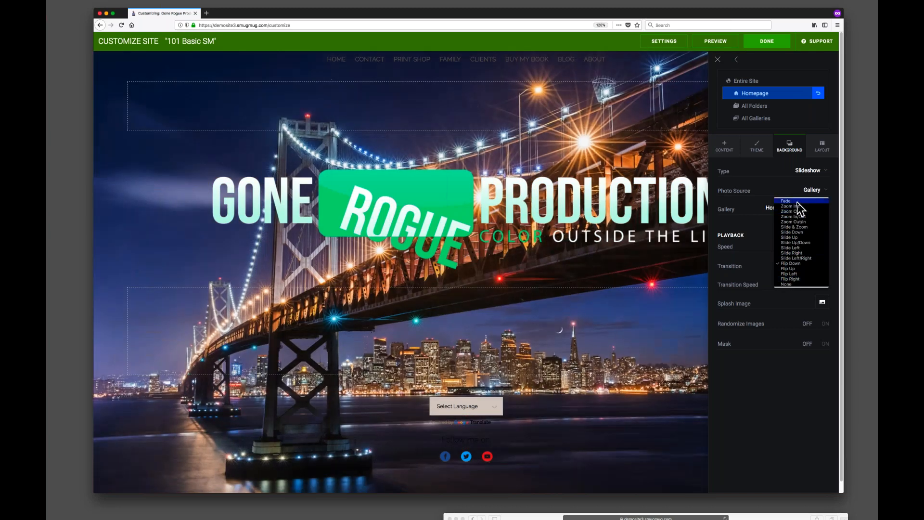
{"action": "left_click", "coordinate": [788, 201]}
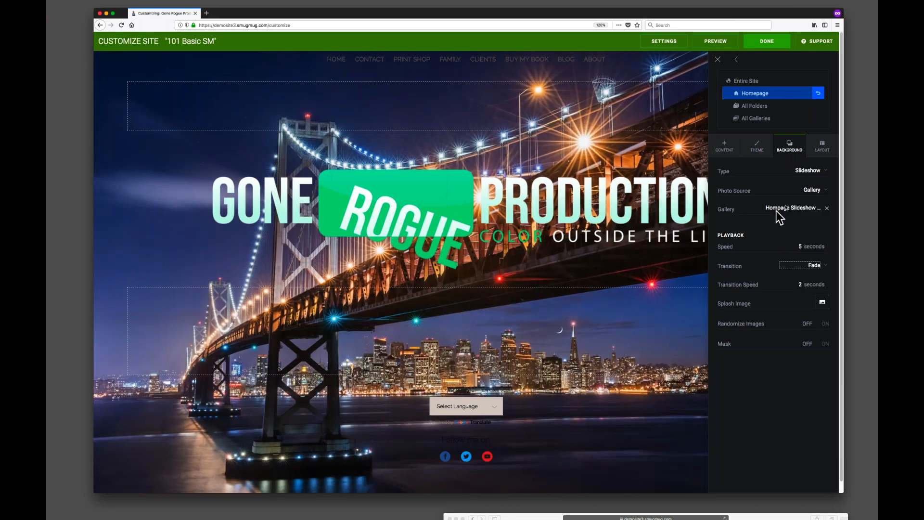
Turn on Randomize Images for the background slideshow.
{"action": "key", "text": "Tab"}
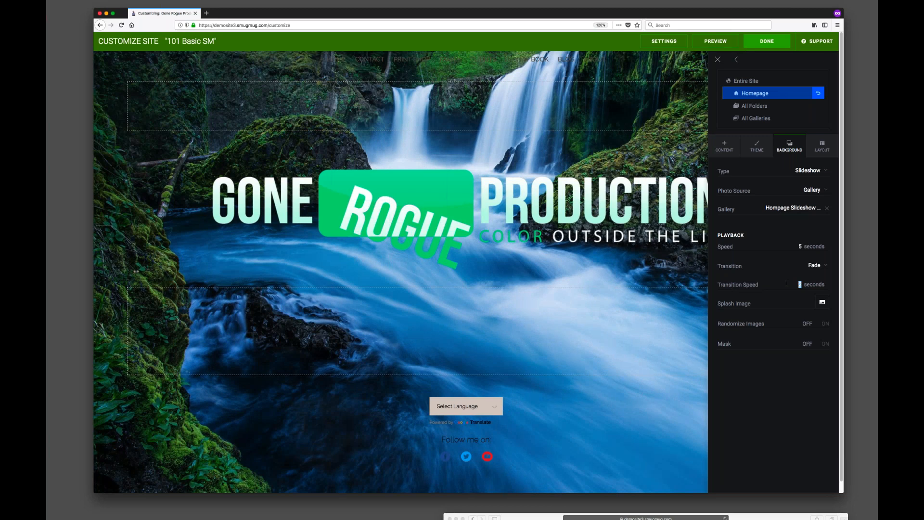
{"action": "left_click", "coordinate": [819, 303]}
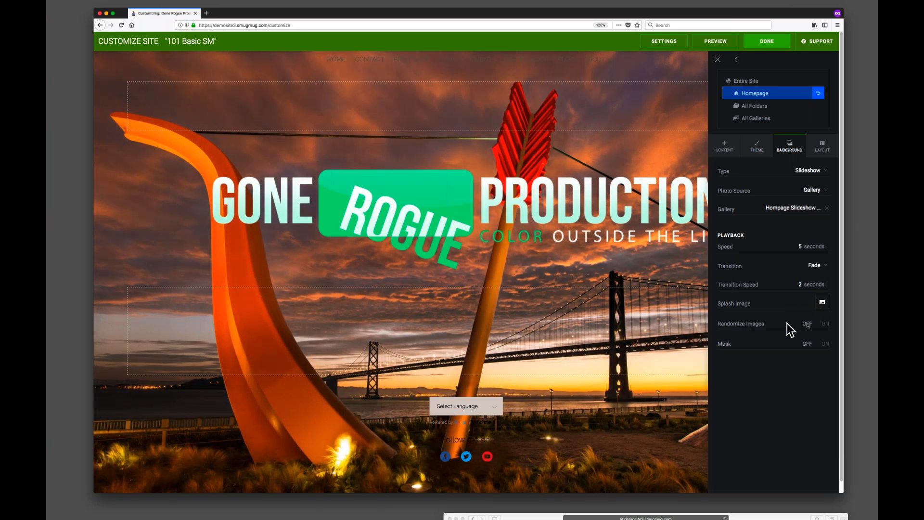
{"action": "left_click", "coordinate": [825, 324]}
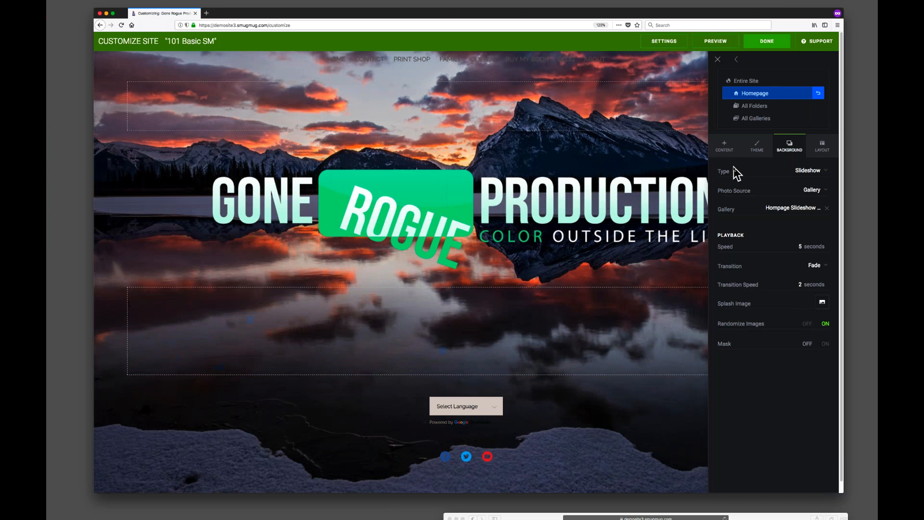
Leave the customizer and publish the changes now.
{"action": "left_click", "coordinate": [763, 43]}
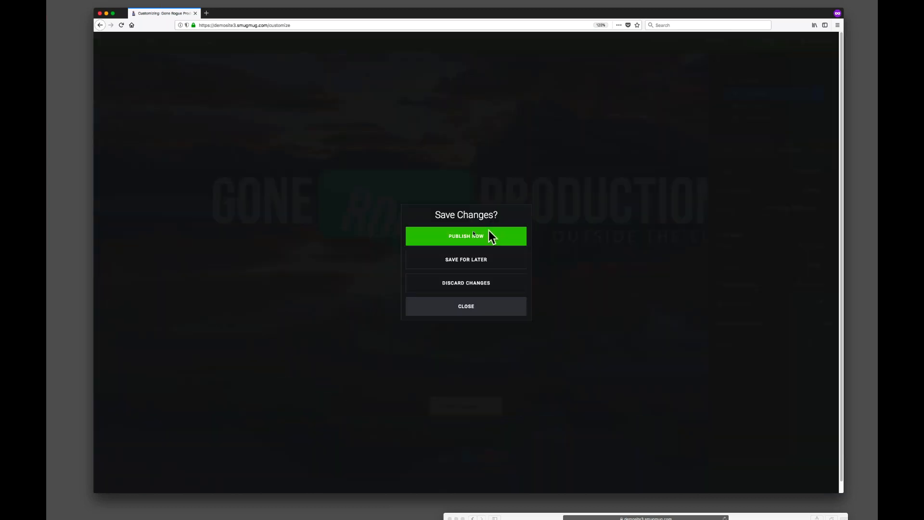
{"action": "left_click", "coordinate": [474, 236]}
Bring the live site window forward, reload it, and view the slideshow background.
{"action": "left_click_drag", "start_coordinate": [517, 518], "coordinate": [159, 13]}
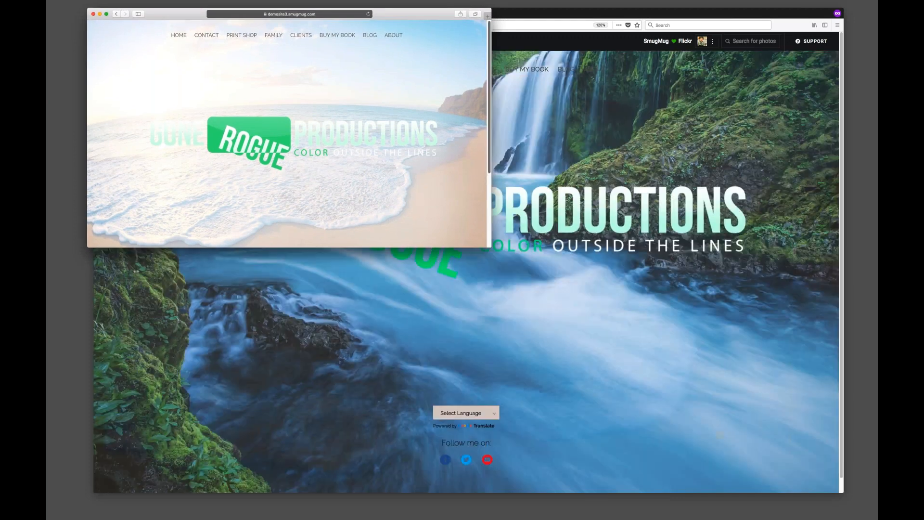
{"action": "left_click_drag", "start_coordinate": [491, 247], "coordinate": [857, 511]}
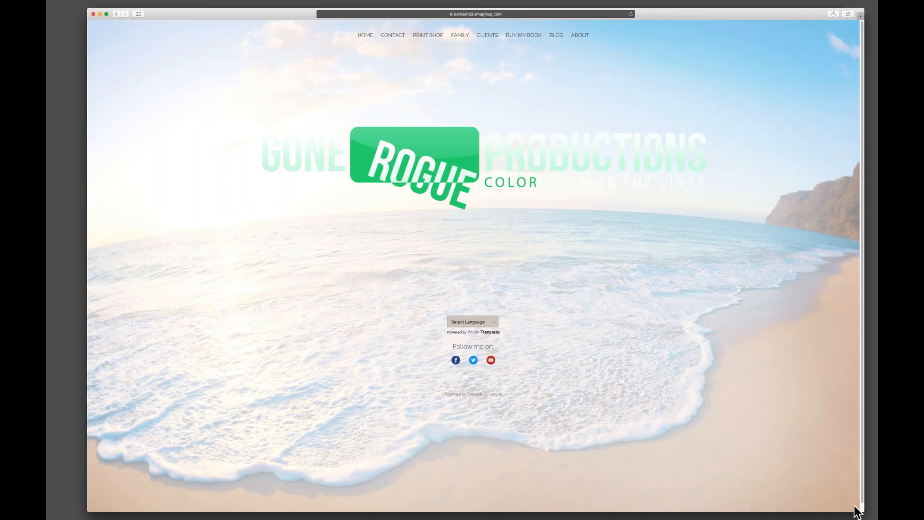
{"action": "left_click", "coordinate": [631, 14]}
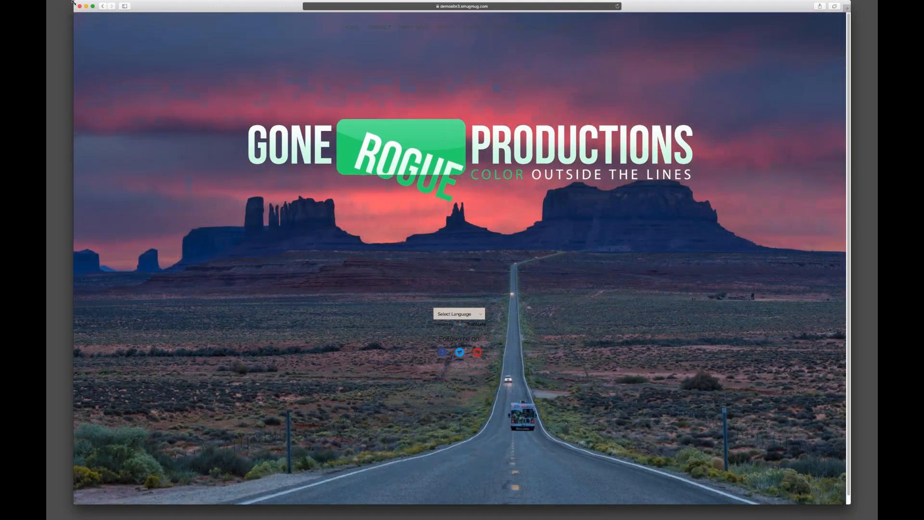
{"action": "left_click_drag", "start_coordinate": [73, 2], "coordinate": [309, 138]}
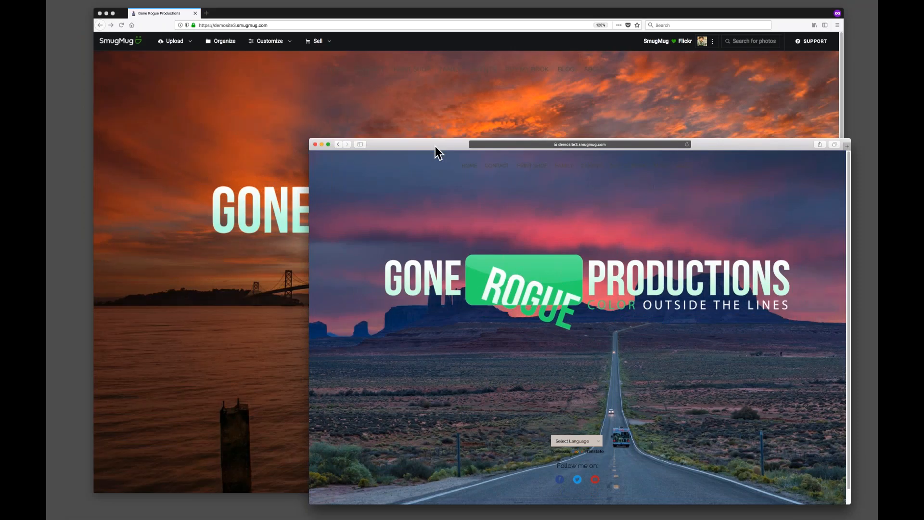
{"action": "left_click_drag", "start_coordinate": [435, 146], "coordinate": [461, 510]}
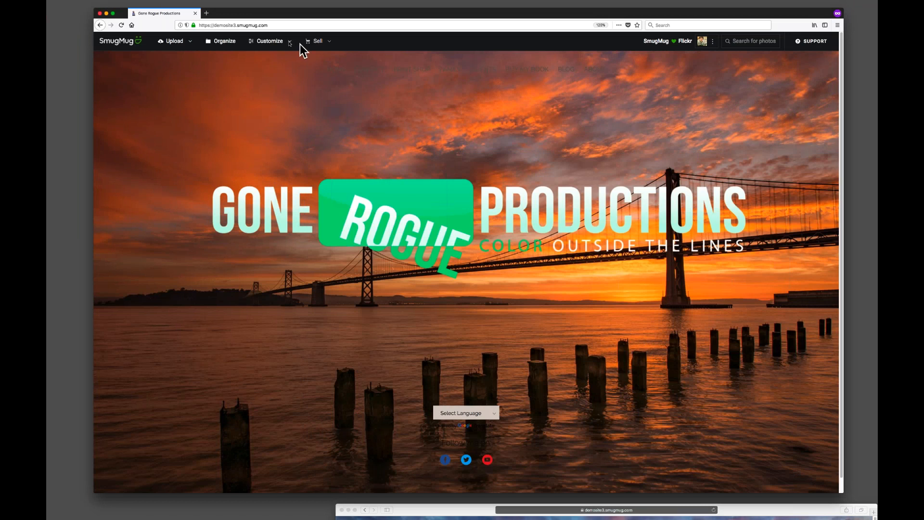
Reopen the homepage background settings in the customizer and turn on the Mask.
{"action": "left_click", "coordinate": [273, 42]}
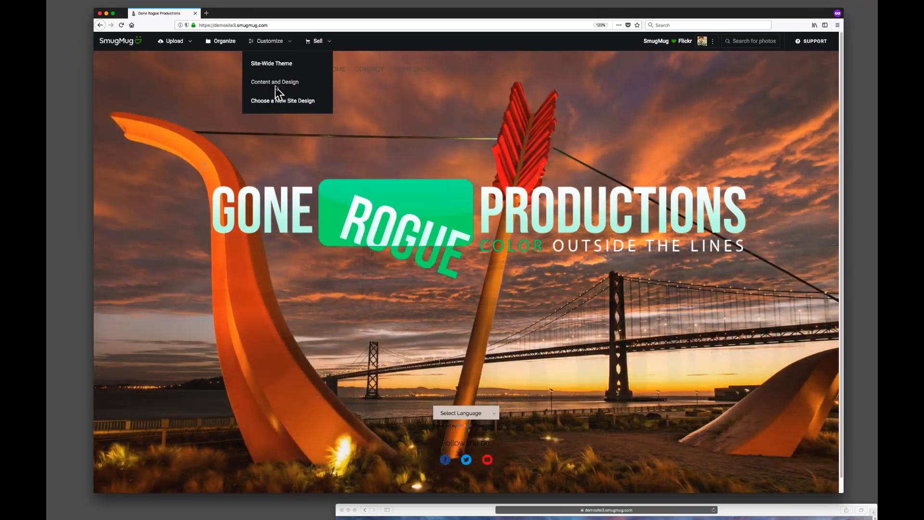
{"action": "left_click", "coordinate": [279, 85]}
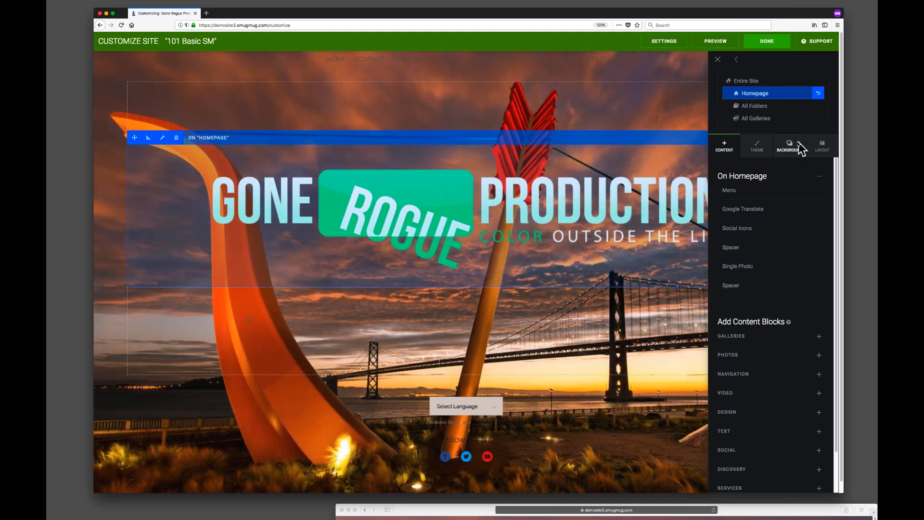
{"action": "left_click", "coordinate": [791, 148]}
{"action": "left_click", "coordinate": [825, 344]}
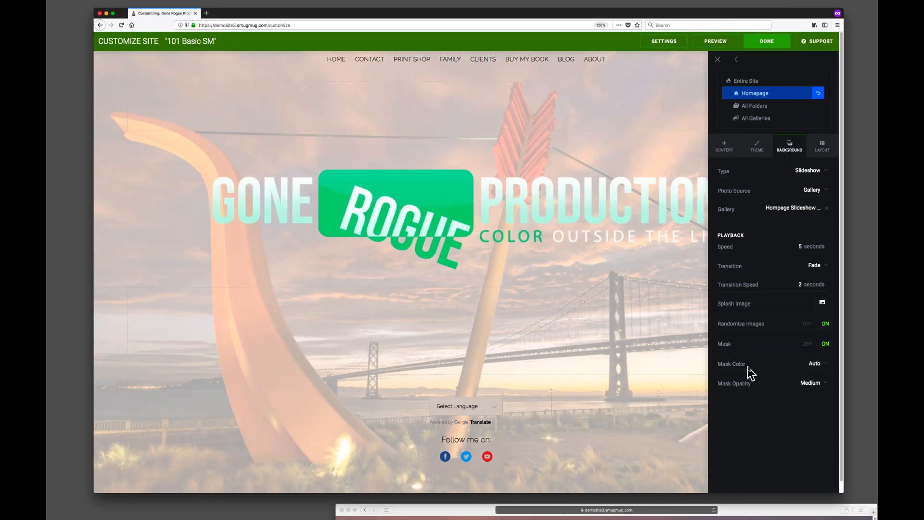
Set the background mask color to Light and its opacity to Low.
{"action": "left_click", "coordinate": [814, 364]}
{"action": "left_click", "coordinate": [817, 368]}
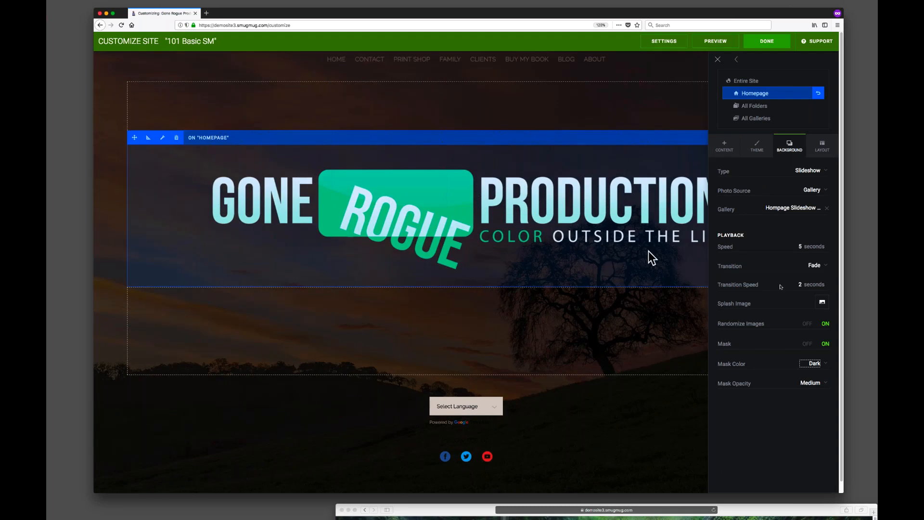
{"action": "left_click", "coordinate": [818, 367]}
{"action": "left_click", "coordinate": [820, 373]}
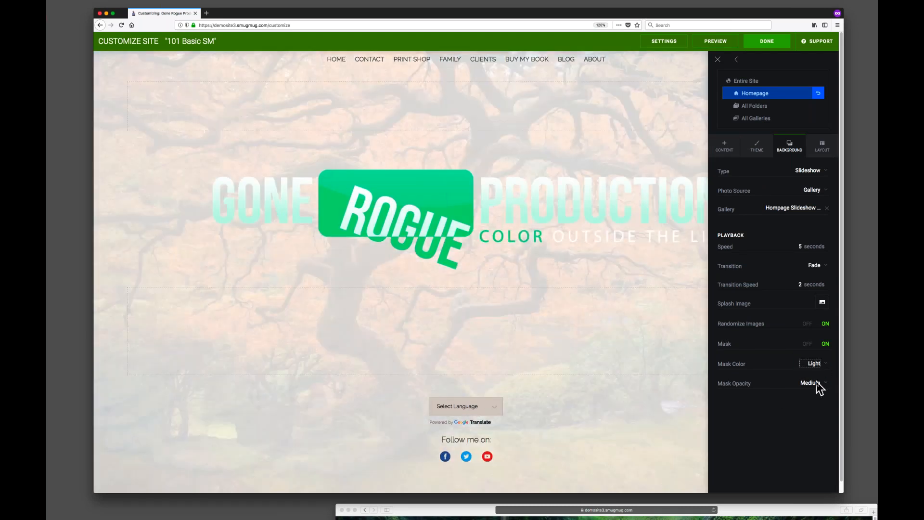
{"action": "left_click", "coordinate": [817, 383]}
{"action": "left_click", "coordinate": [818, 386]}
{"action": "left_click", "coordinate": [817, 387]}
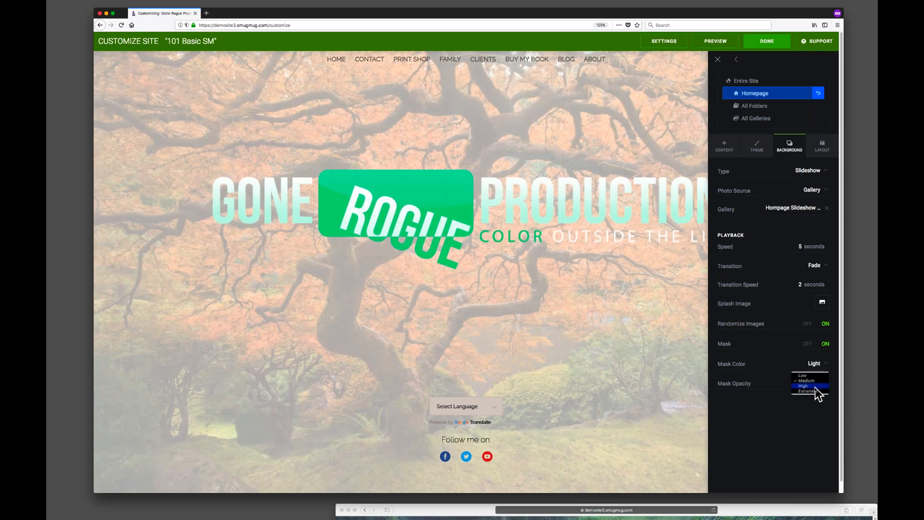
{"action": "left_click", "coordinate": [813, 386]}
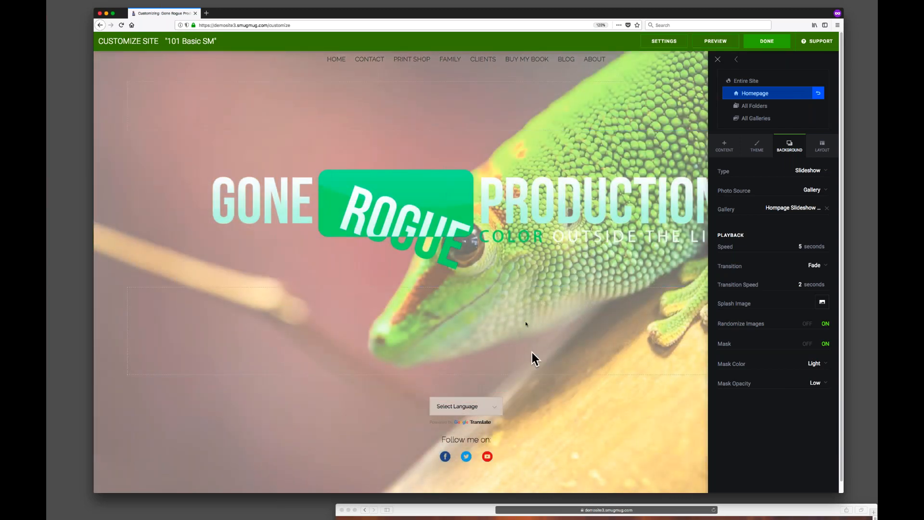
Publish the changes and bring the live site window forward.
{"action": "left_click", "coordinate": [772, 40]}
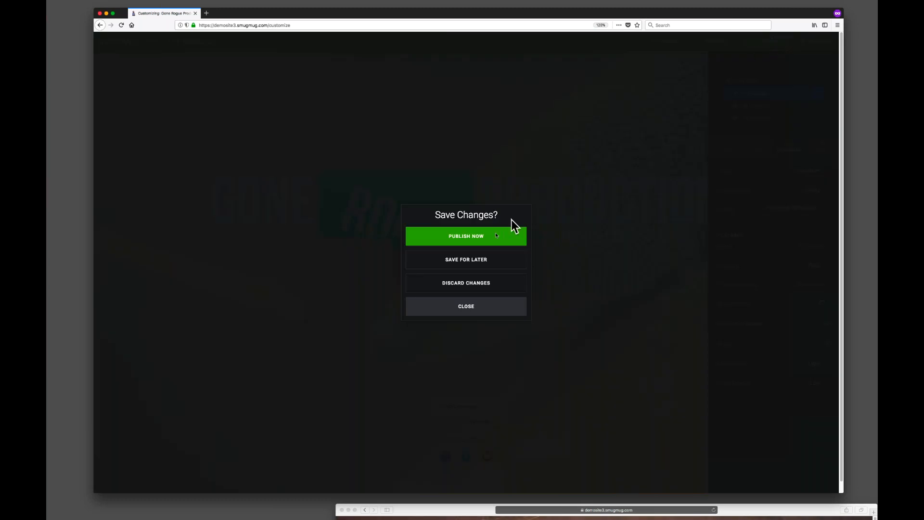
{"action": "left_click", "coordinate": [486, 237]}
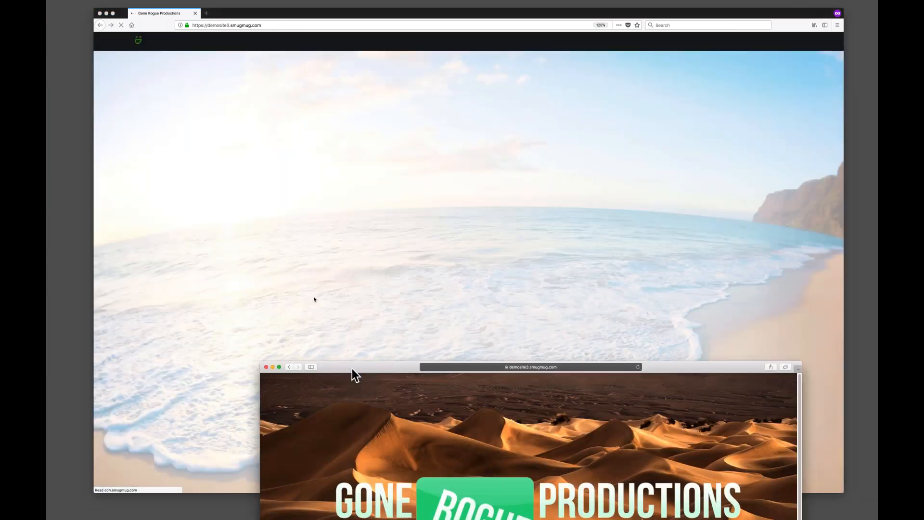
{"action": "left_click_drag", "start_coordinate": [352, 368], "coordinate": [175, 6]}
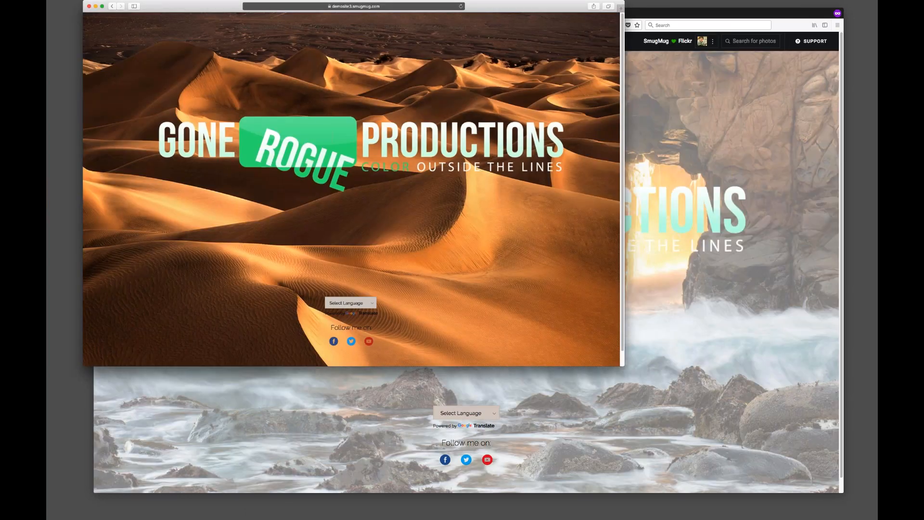
Enlarge the live site window and open the About page to check its background.
{"action": "left_click_drag", "start_coordinate": [624, 366], "coordinate": [862, 502]}
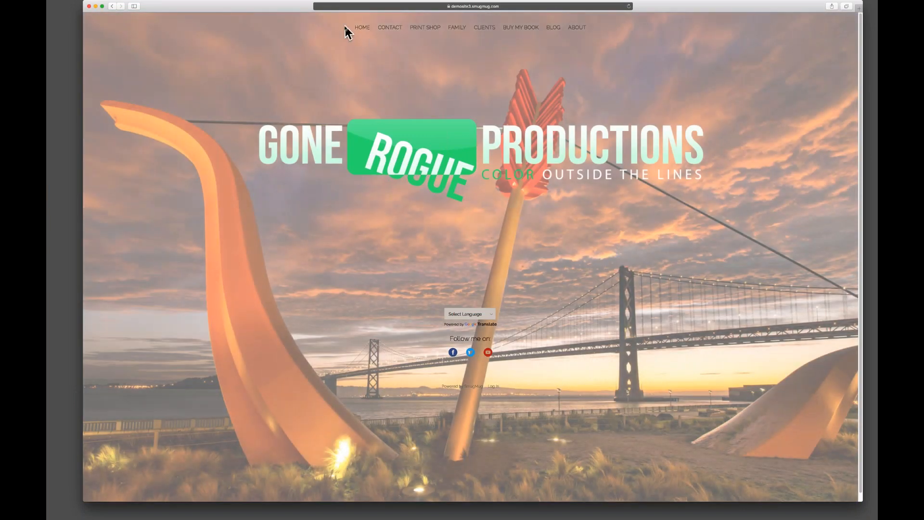
{"action": "left_click", "coordinate": [579, 28]}
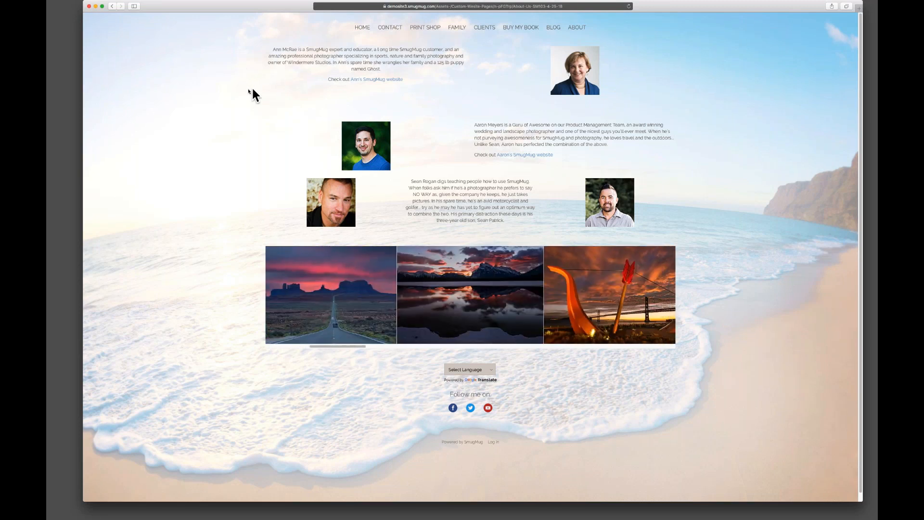
Set the Entire Site background to a photo from Website Assets > Background Images - No Watermark.
{"action": "left_click_drag", "start_coordinate": [83, 1], "coordinate": [306, 175]}
{"action": "left_click_drag", "start_coordinate": [377, 181], "coordinate": [385, 506]}
{"action": "left_click", "coordinate": [271, 43]}
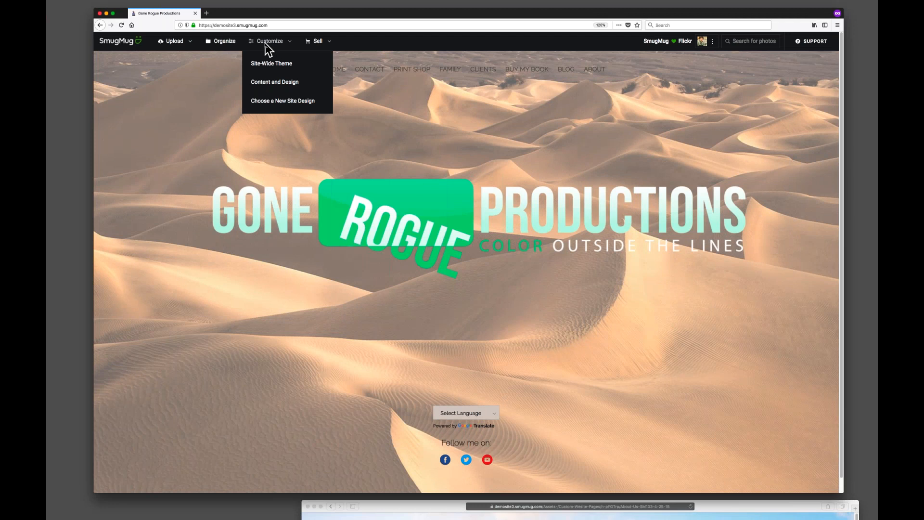
{"action": "left_click", "coordinate": [285, 81]}
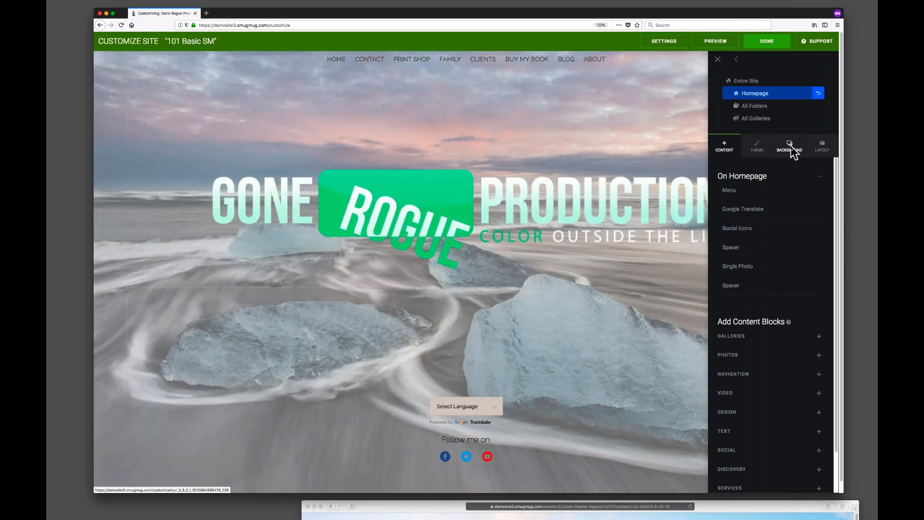
{"action": "left_click", "coordinate": [790, 146]}
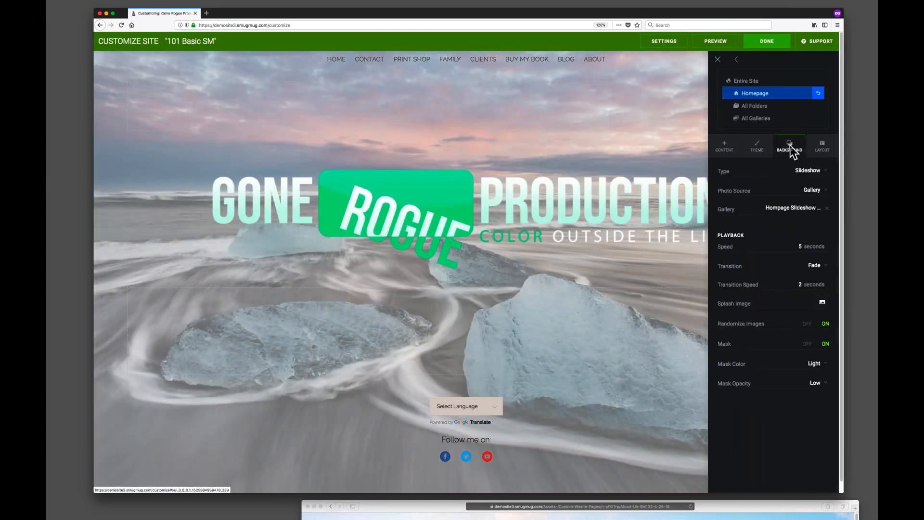
{"action": "left_click", "coordinate": [753, 80]}
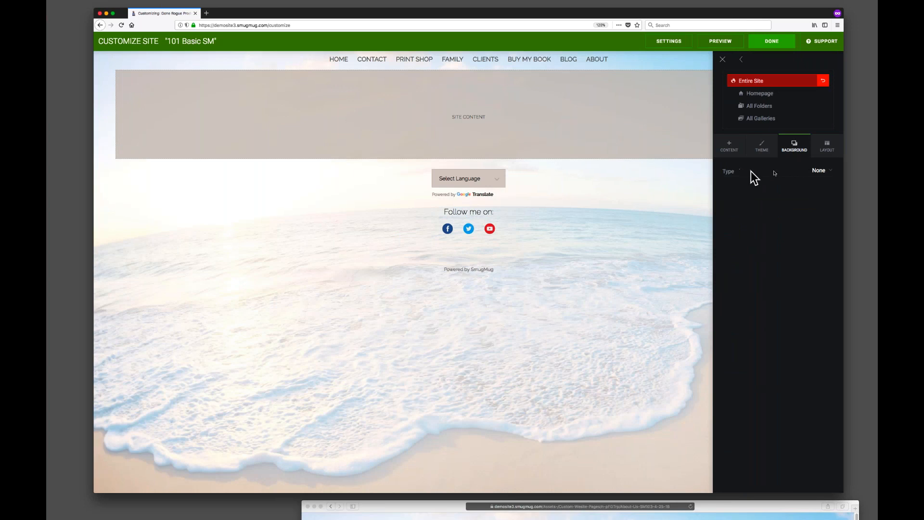
{"action": "left_click", "coordinate": [819, 171]}
{"action": "left_click", "coordinate": [820, 173]}
{"action": "left_click", "coordinate": [827, 209]}
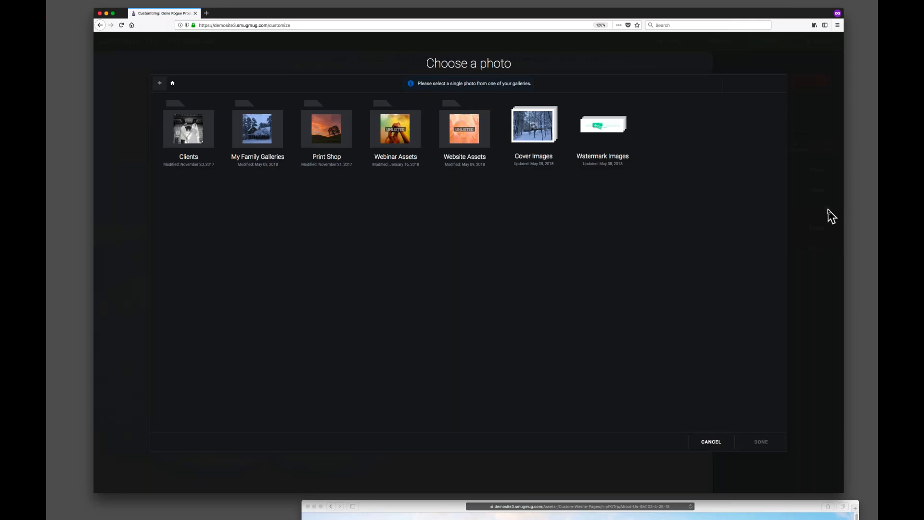
{"action": "left_click", "coordinate": [472, 130]}
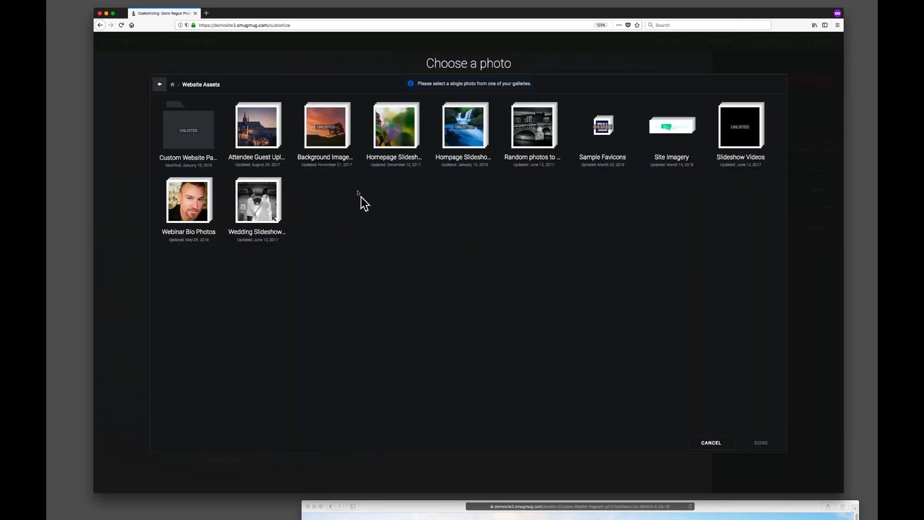
{"action": "left_click", "coordinate": [316, 134]}
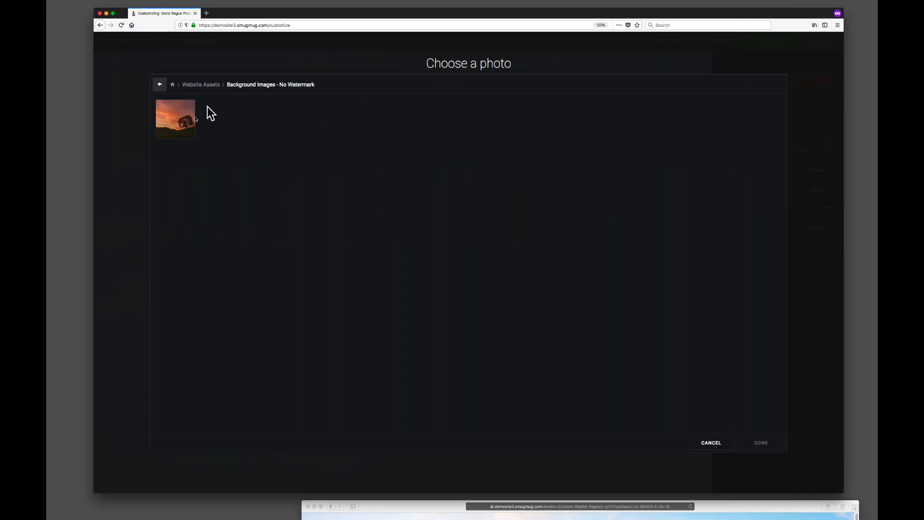
{"action": "left_click", "coordinate": [173, 120]}
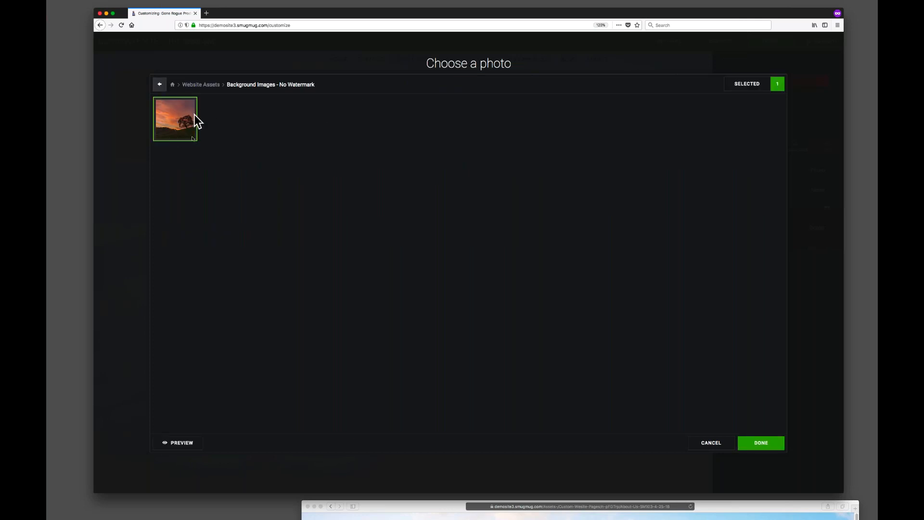
{"action": "left_click", "coordinate": [781, 447]}
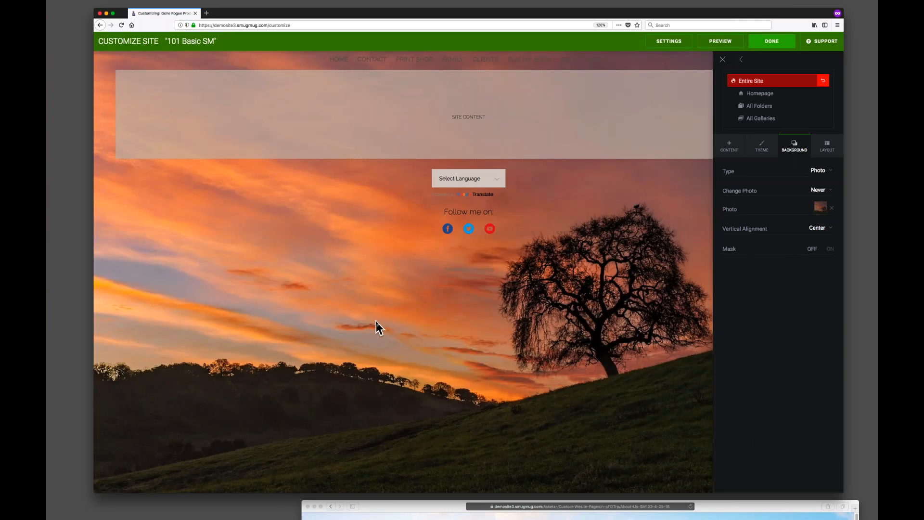
Turn on the Entire Site background Mask, set its color to Dark and its opacity to Low.
{"action": "left_click", "coordinate": [829, 249]}
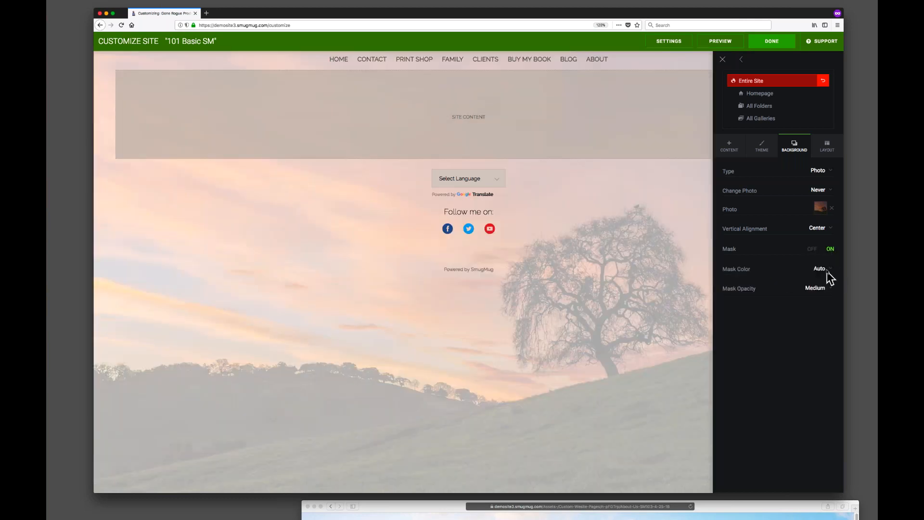
{"action": "left_click", "coordinate": [828, 271]}
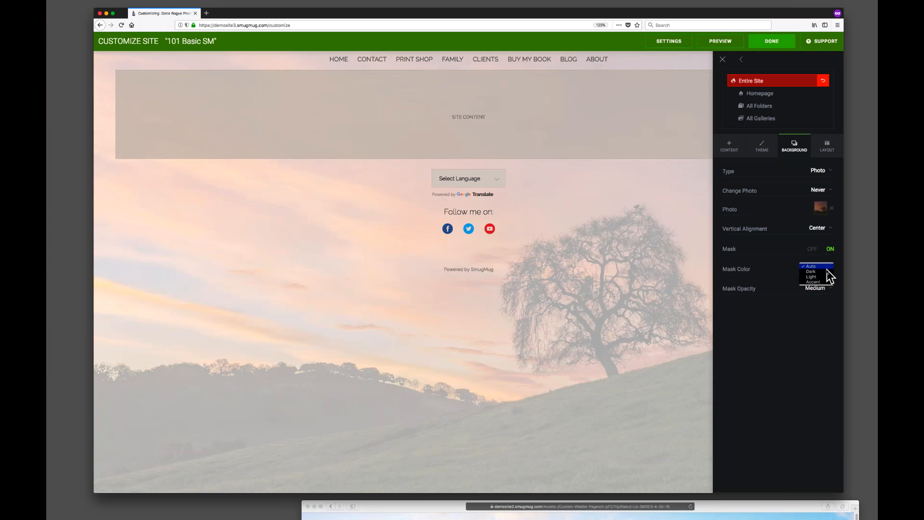
{"action": "left_click", "coordinate": [823, 271]}
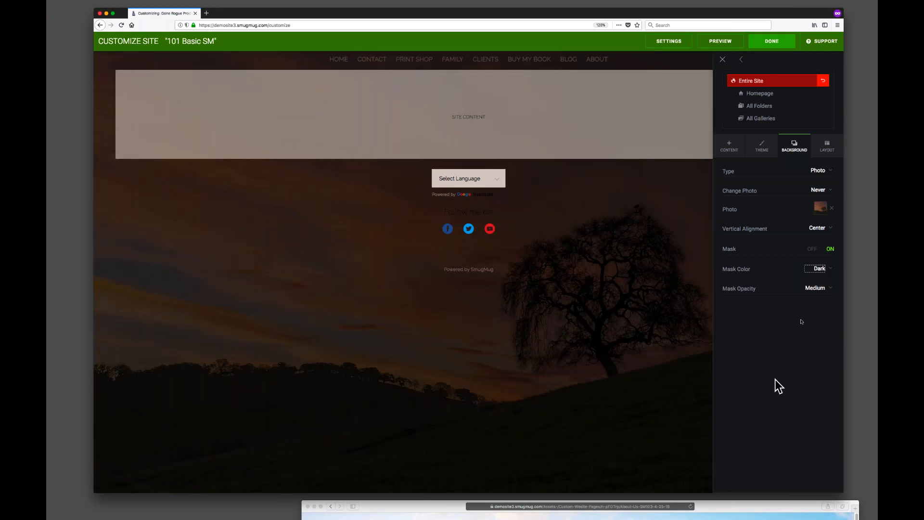
{"action": "left_click", "coordinate": [816, 288]}
{"action": "left_click", "coordinate": [817, 291]}
{"action": "left_click", "coordinate": [818, 289]}
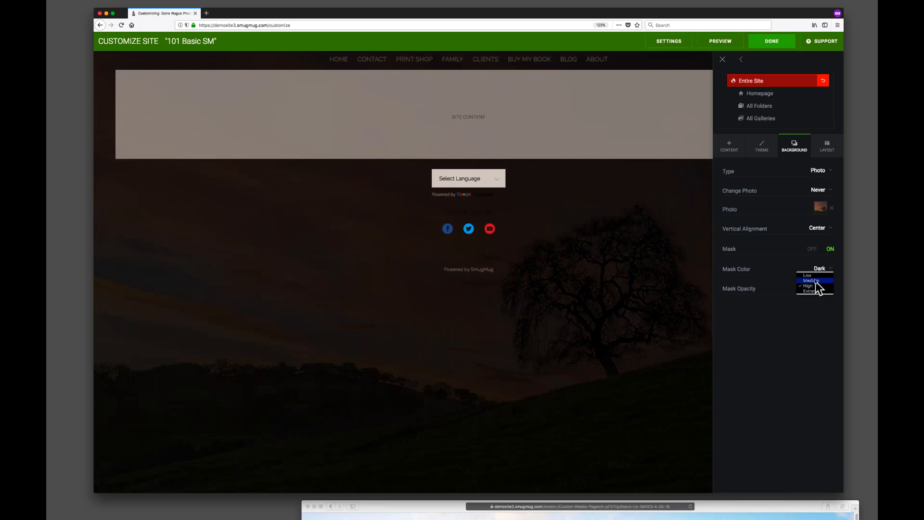
{"action": "left_click", "coordinate": [816, 284]}
{"action": "left_click", "coordinate": [815, 279]}
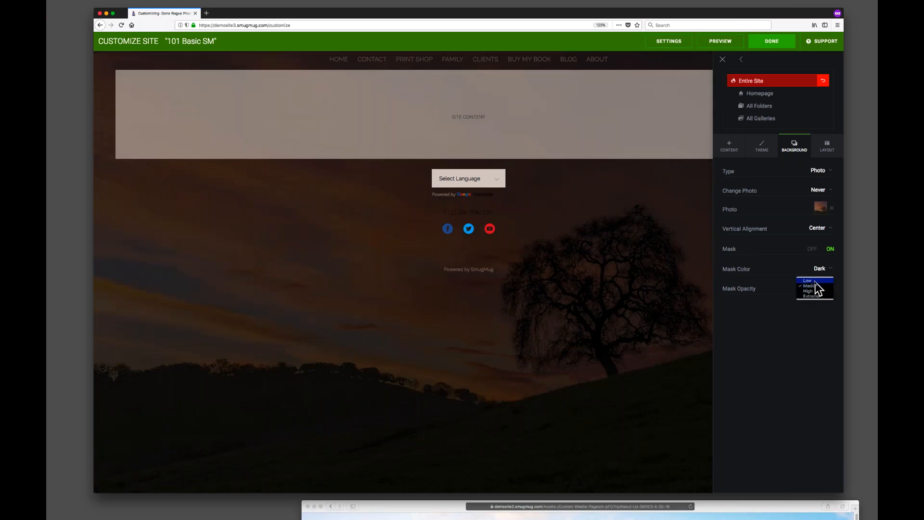
{"action": "left_click", "coordinate": [814, 280]}
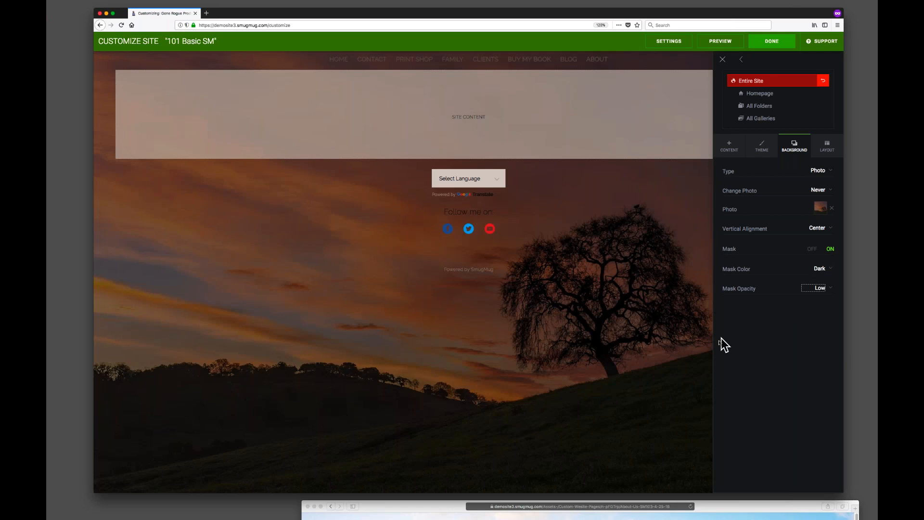
Publish the changes and open the Print Shop's Nature folder page on the live site.
{"action": "left_click", "coordinate": [773, 42]}
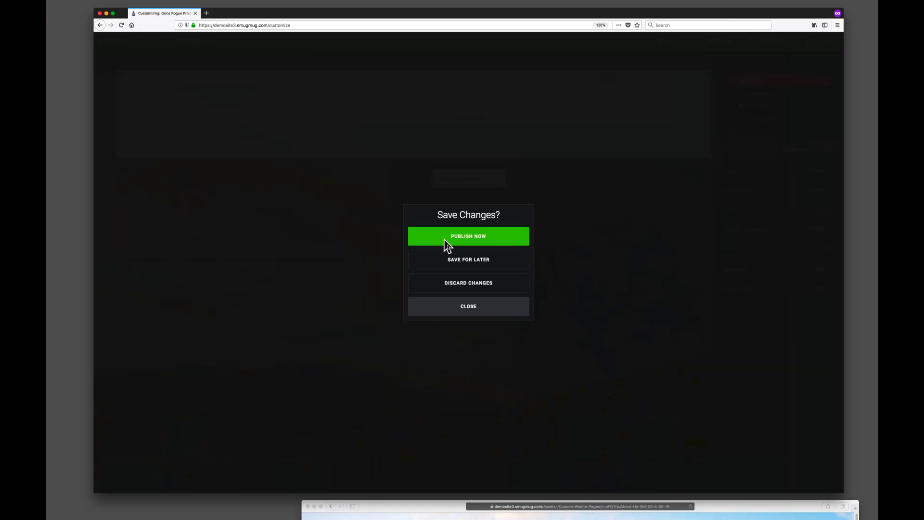
{"action": "left_click", "coordinate": [463, 237]}
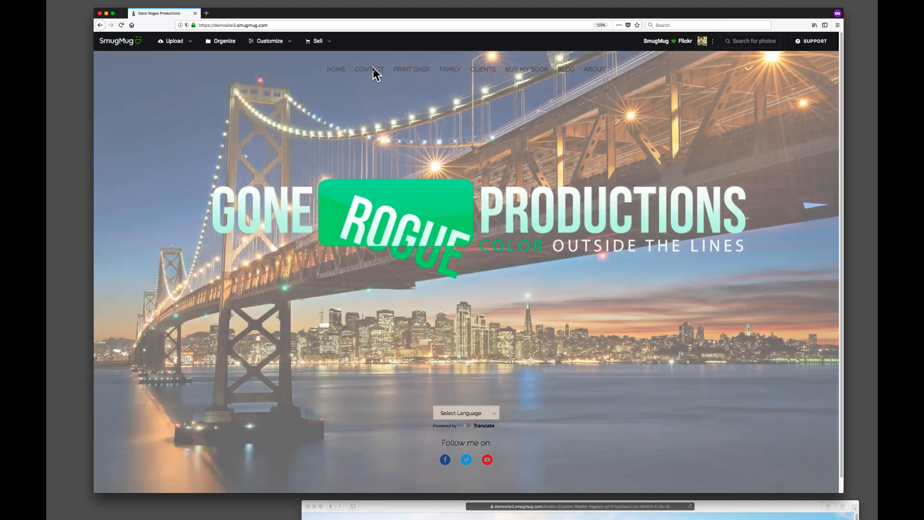
{"action": "left_click", "coordinate": [374, 73]}
{"action": "left_click", "coordinate": [408, 352]}
{"action": "mouse_move", "coordinate": [421, 67]}
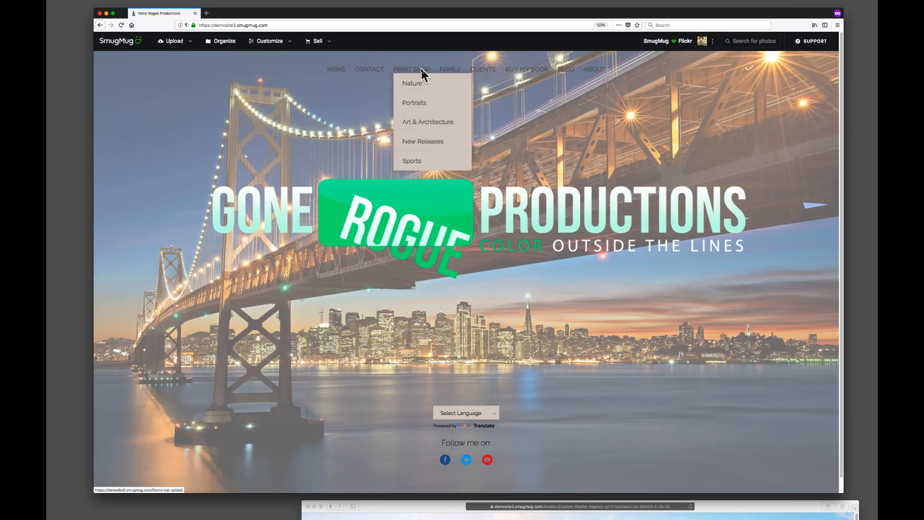
{"action": "left_click", "coordinate": [421, 83]}
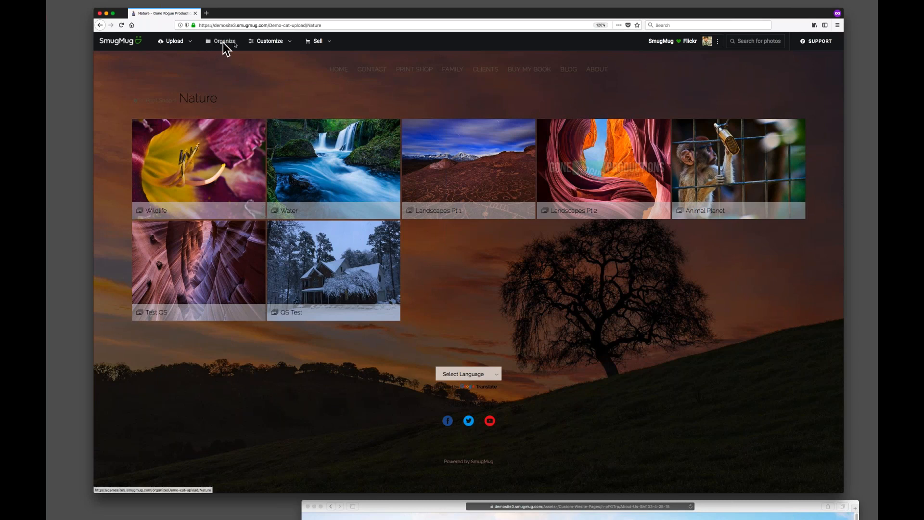
Create a theme from the active Beach theme for All Folders and remove its page background graphic.
{"action": "left_click", "coordinate": [269, 44]}
{"action": "left_click", "coordinate": [284, 102]}
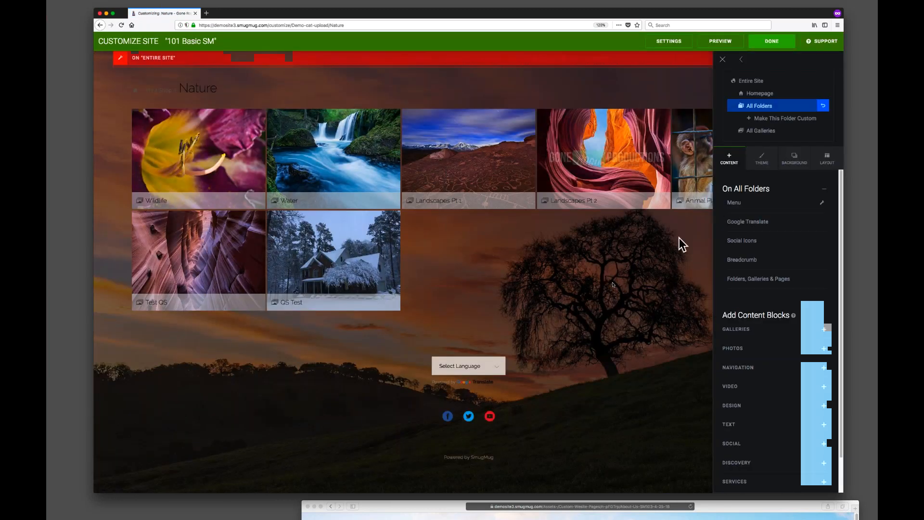
{"action": "left_click", "coordinate": [761, 162]}
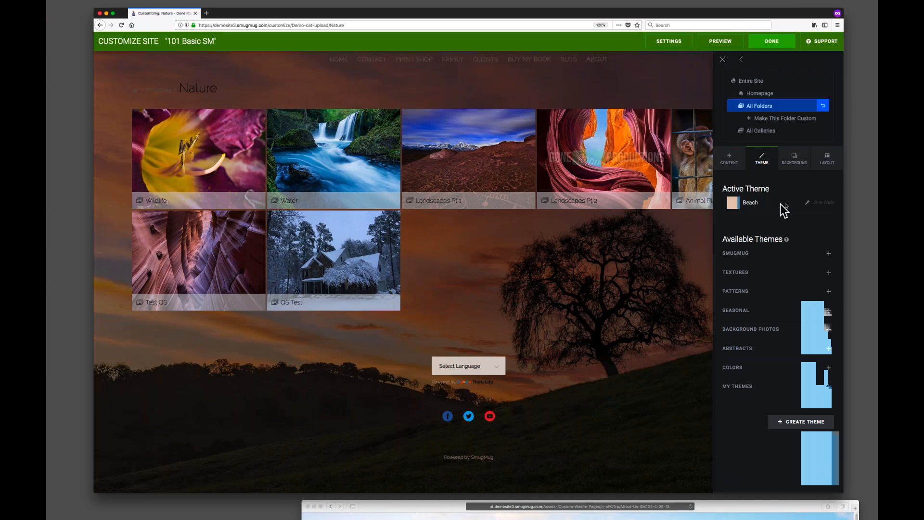
{"action": "left_click", "coordinate": [807, 203]}
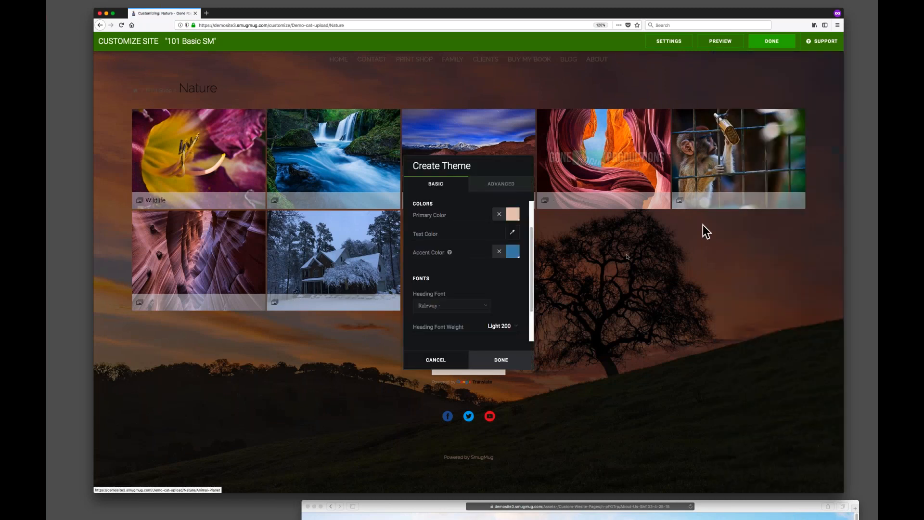
{"action": "left_click", "coordinate": [501, 185]}
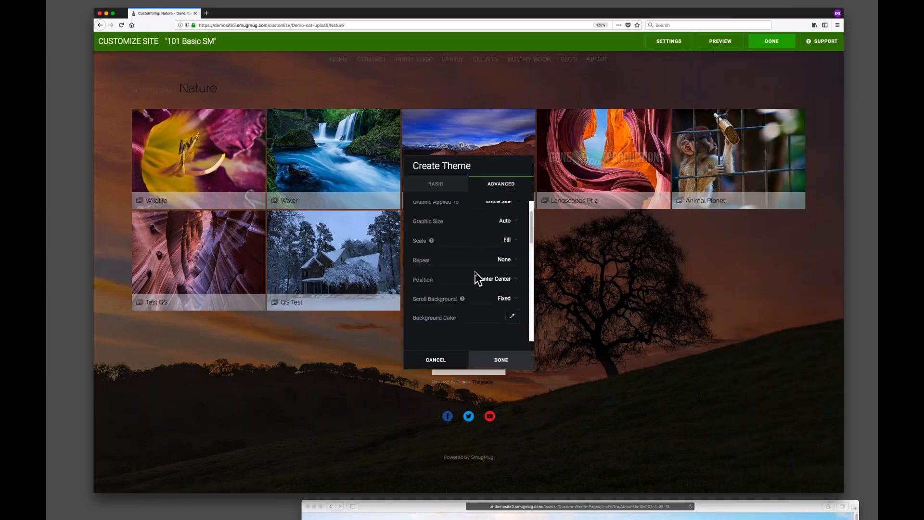
{"action": "scroll", "coordinate": [479, 281], "scroll_direction": "up", "scroll_amount": 2}
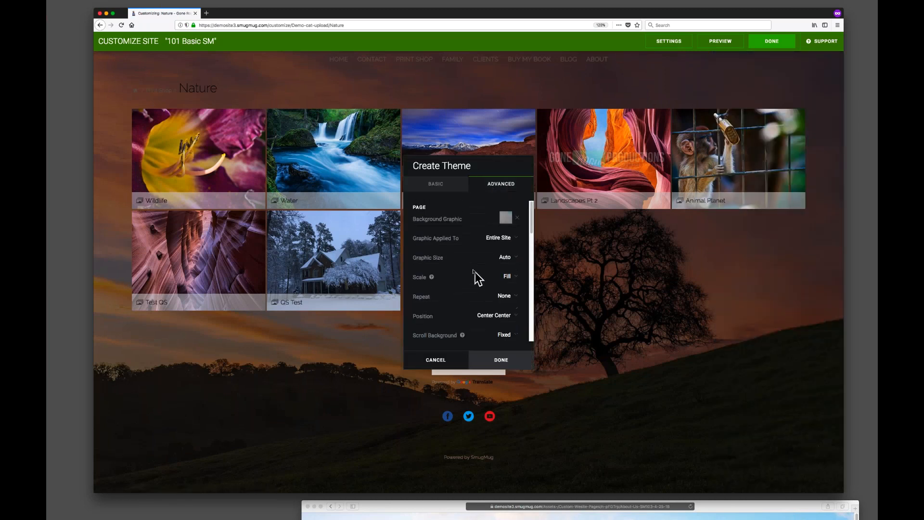
{"action": "left_click", "coordinate": [517, 217]}
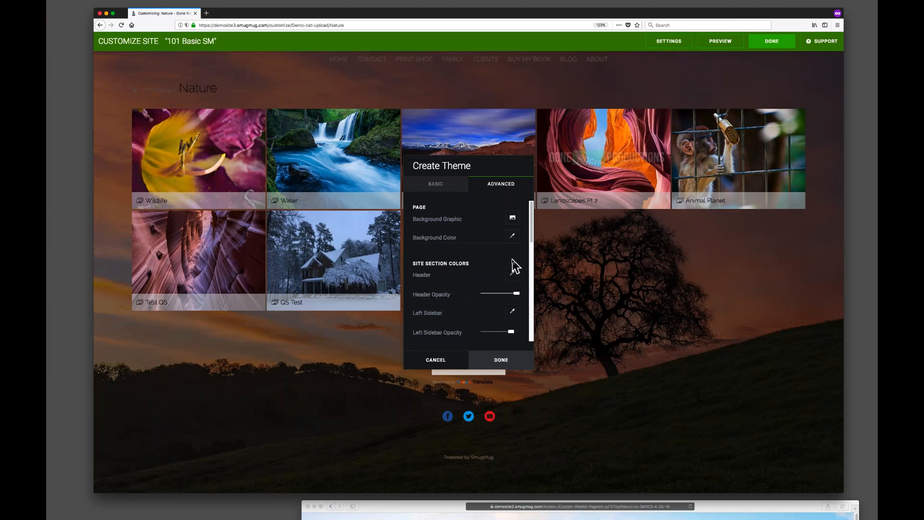
Name the new theme Beach NO BG and finish creating it.
{"action": "left_click", "coordinate": [439, 188]}
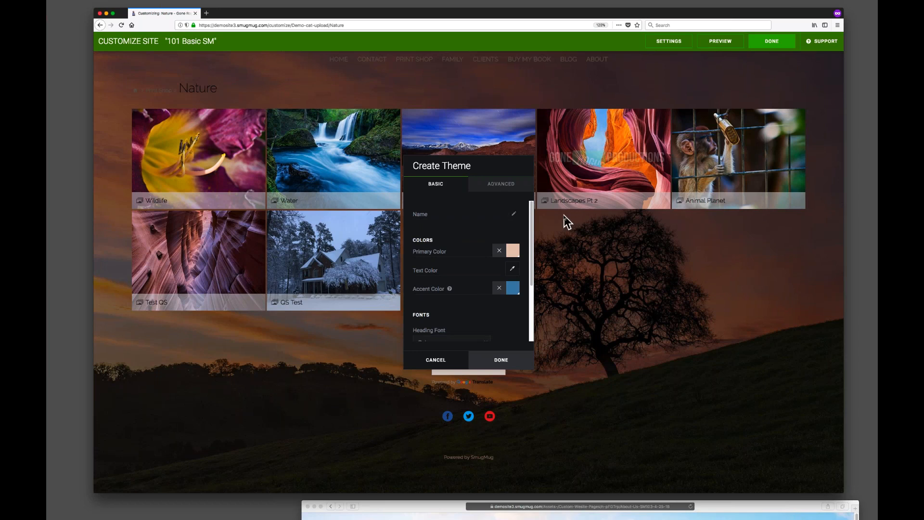
{"action": "type", "text": "Beach NO BG"}
{"action": "left_click", "coordinate": [492, 362]}
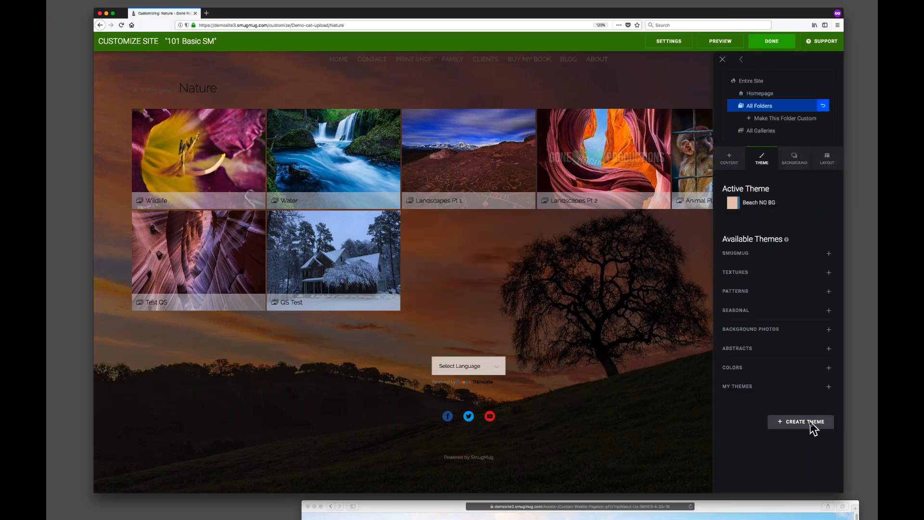
Publish the changes and reload the Nature folder page.
{"action": "left_click", "coordinate": [773, 42]}
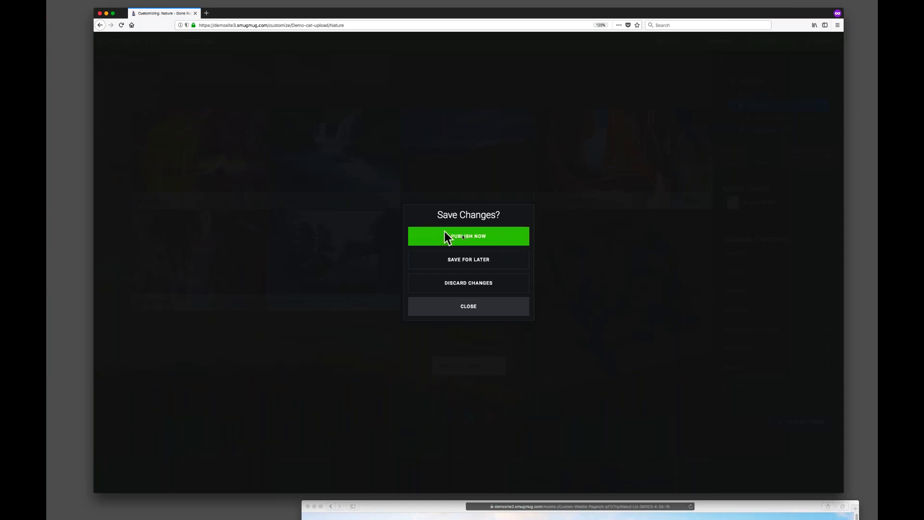
{"action": "left_click", "coordinate": [495, 238]}
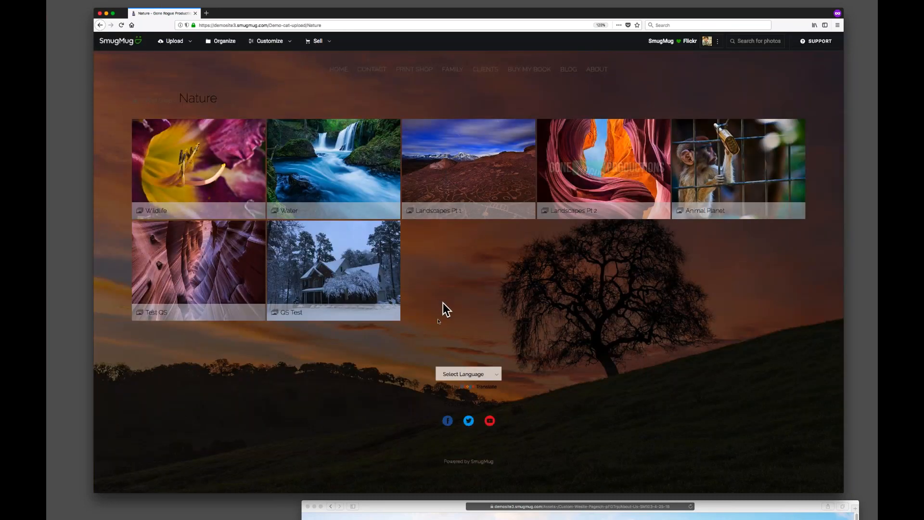
{"action": "left_click", "coordinate": [121, 25]}
{"action": "left_click_drag", "start_coordinate": [333, 16], "coordinate": [327, 12]}
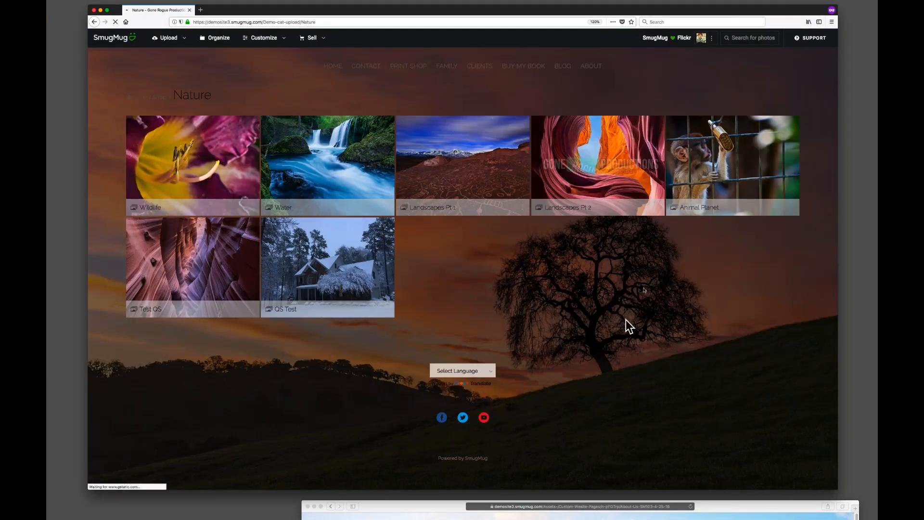
Return to the homepage, reopen the customizer and expand My Themes in the homepage Theme panel.
{"action": "left_click", "coordinate": [337, 65]}
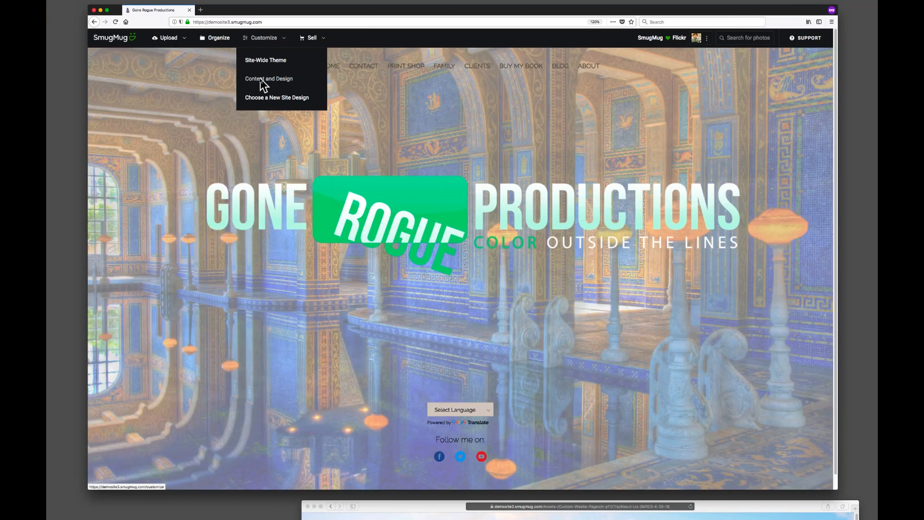
{"action": "left_click", "coordinate": [263, 80]}
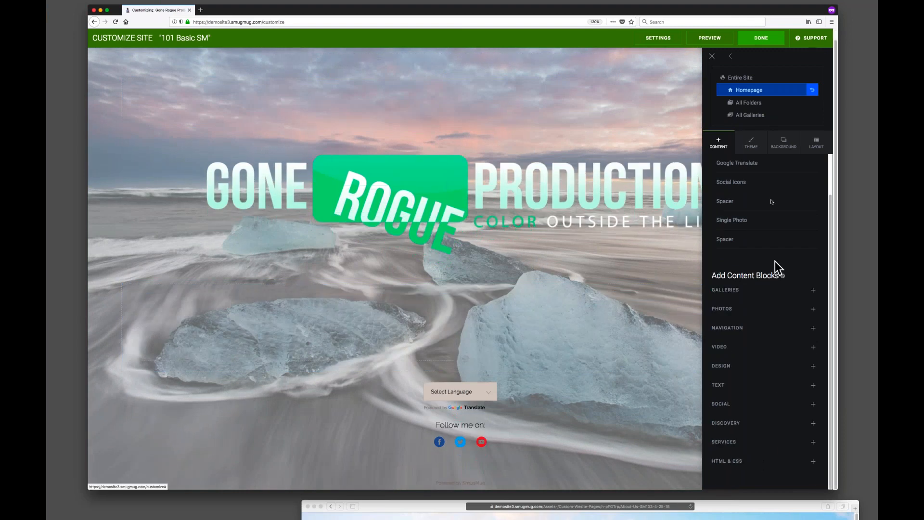
{"action": "left_click", "coordinate": [753, 144]}
{"action": "left_click", "coordinate": [746, 373]}
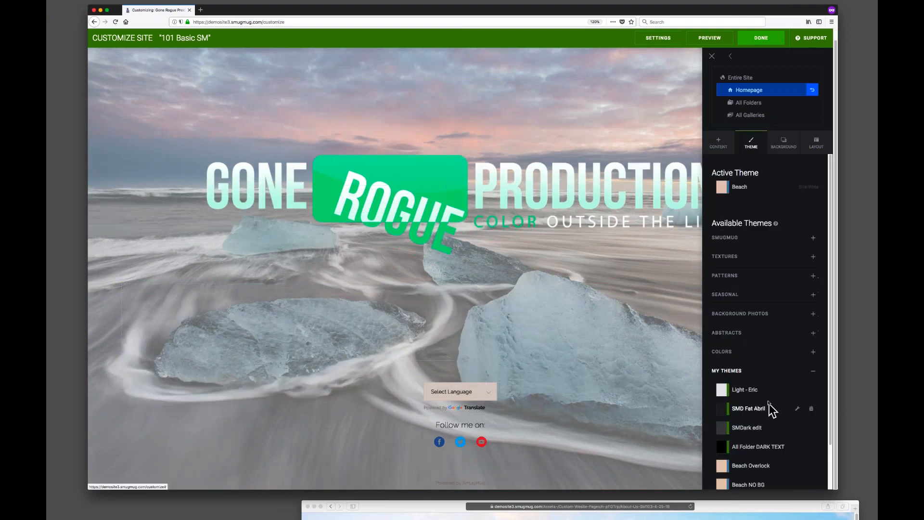
Apply the Beach NO BG theme to the Entire Site and publish the changes.
{"action": "scroll", "coordinate": [770, 414], "scroll_direction": "down", "scroll_amount": 2}
{"action": "left_click", "coordinate": [758, 439]}
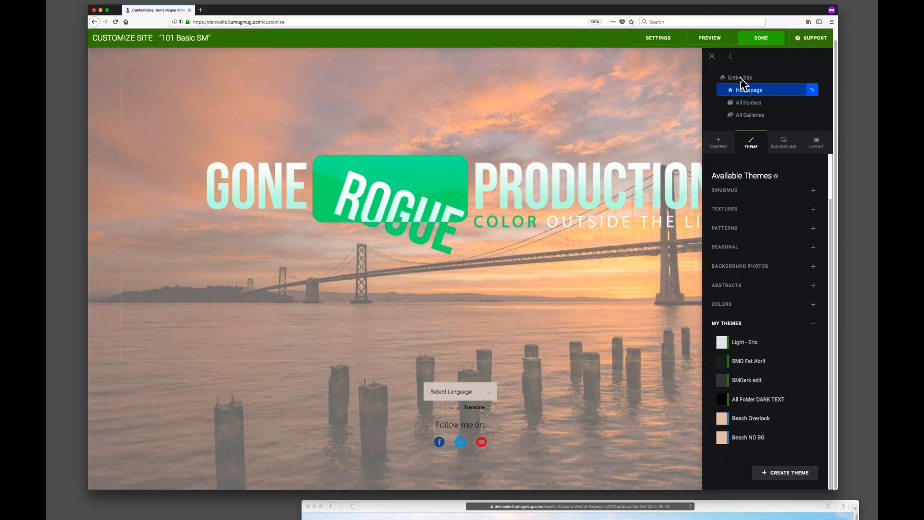
{"action": "left_click", "coordinate": [741, 78]}
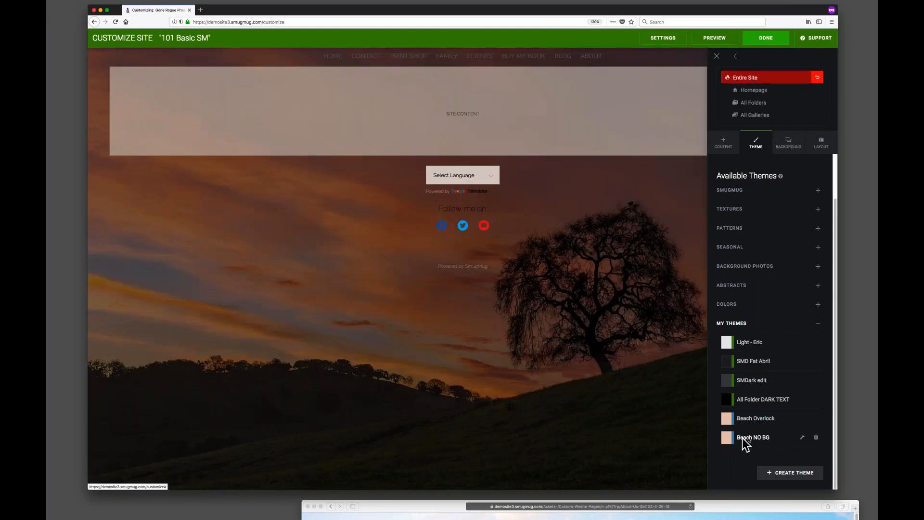
{"action": "left_click", "coordinate": [766, 438]}
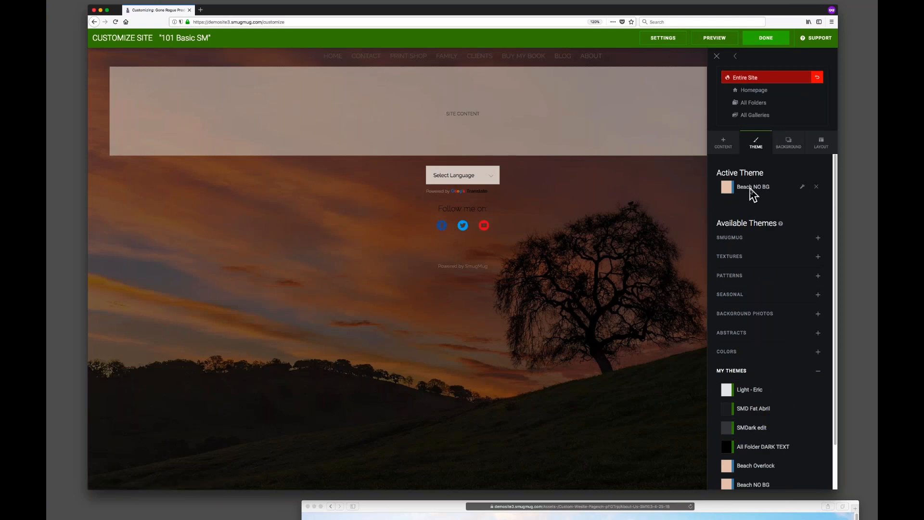
{"action": "left_click", "coordinate": [765, 41]}
{"action": "left_click", "coordinate": [468, 249]}
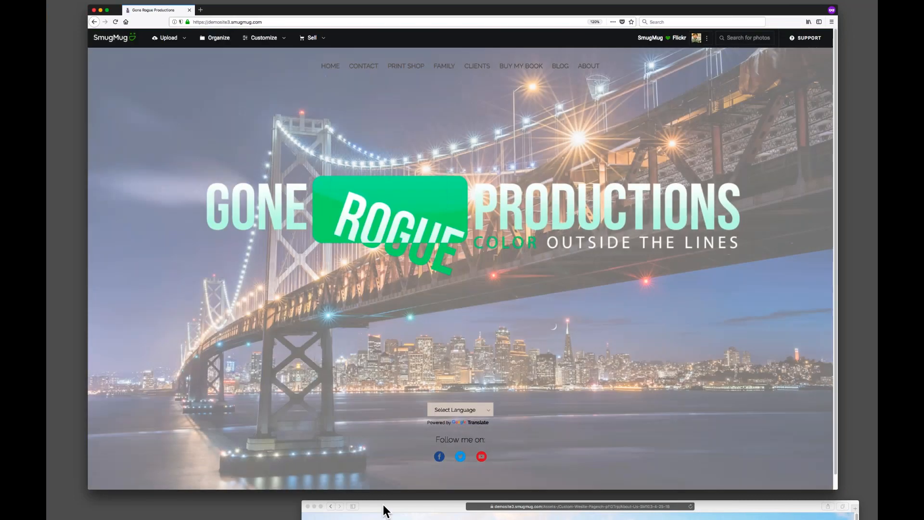
View the About page in the second browser window and step through the homepage slideshow backgrounds.
{"action": "left_click_drag", "start_coordinate": [383, 504], "coordinate": [217, 44]}
{"action": "left_click", "coordinate": [522, 39]}
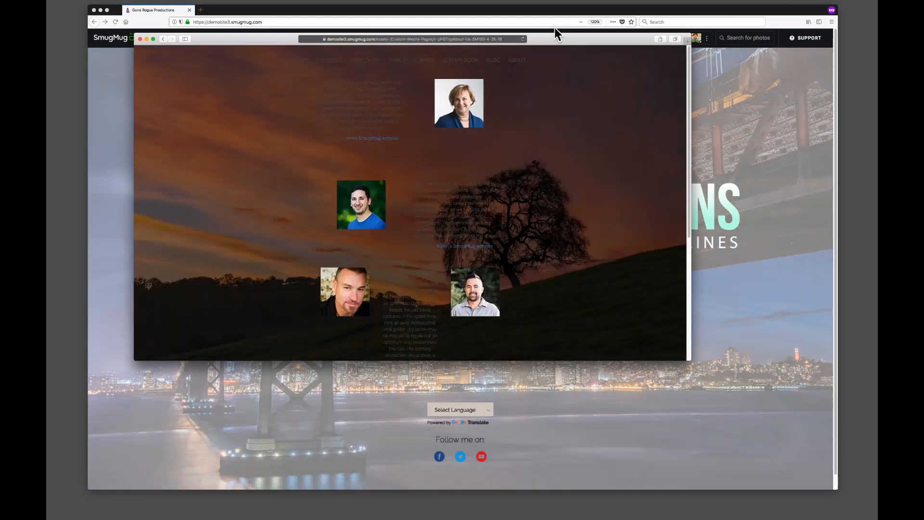
{"action": "left_click_drag", "start_coordinate": [565, 39], "coordinate": [708, 508]}
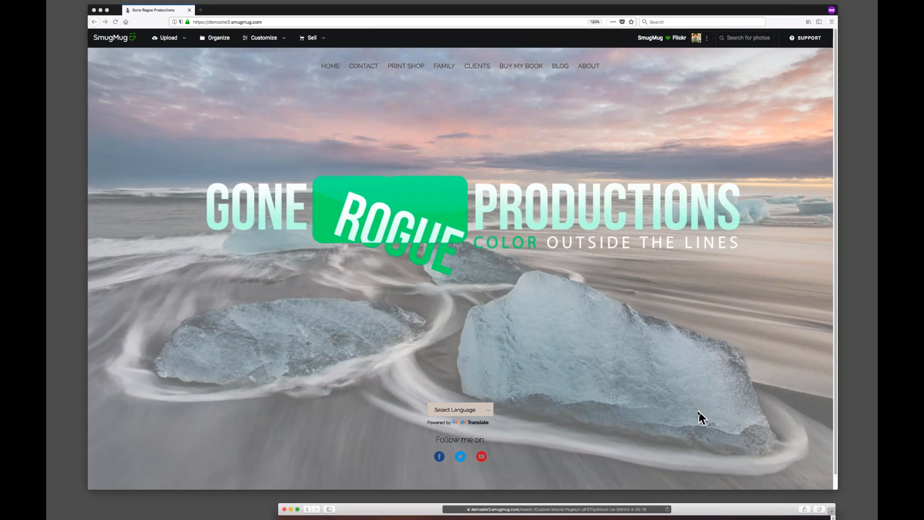
{"action": "left_click", "coordinate": [272, 266]}
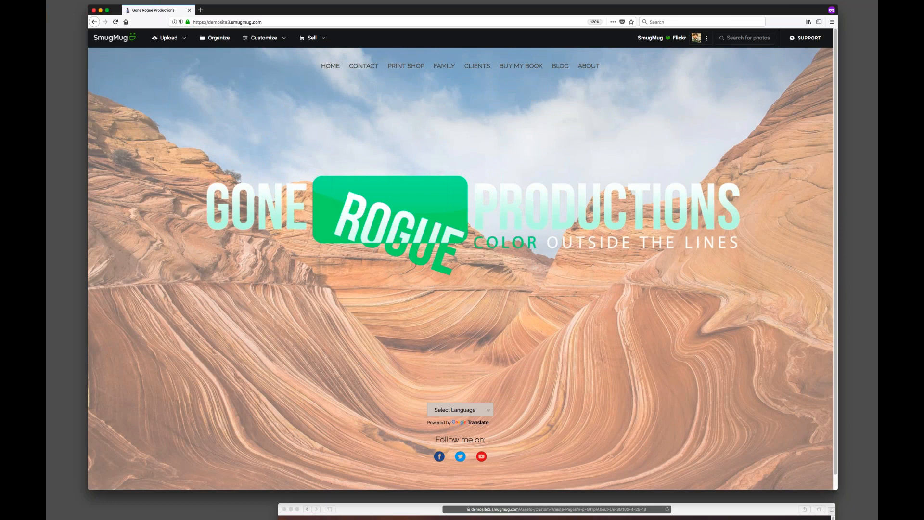
{"action": "left_click", "coordinate": [294, 331]}
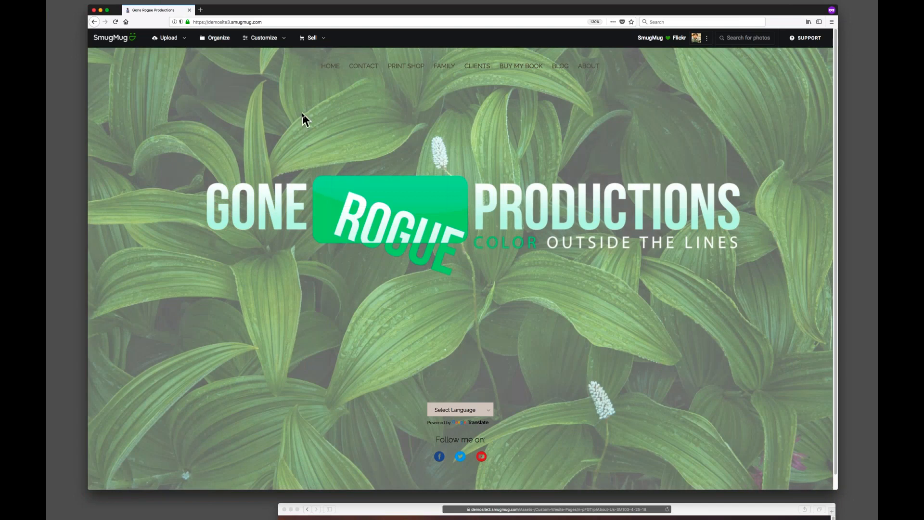
Open Custom Website Pages in the organizer and permanently delete the About Us SM103 4-11-18 and About Us 03-28-18 pages.
{"action": "left_click", "coordinate": [222, 37]}
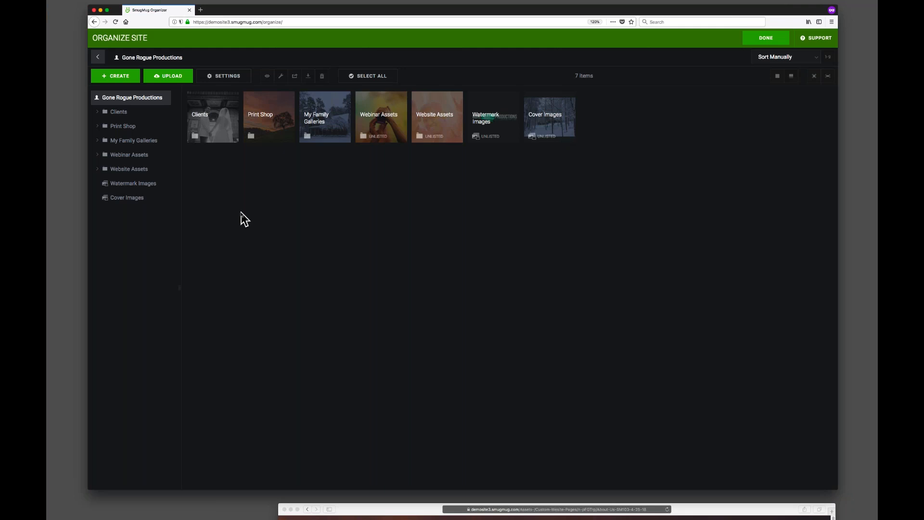
{"action": "key", "text": "super+plus"}
{"action": "key", "text": "super+plus"}
{"action": "key", "text": "super+plus"}
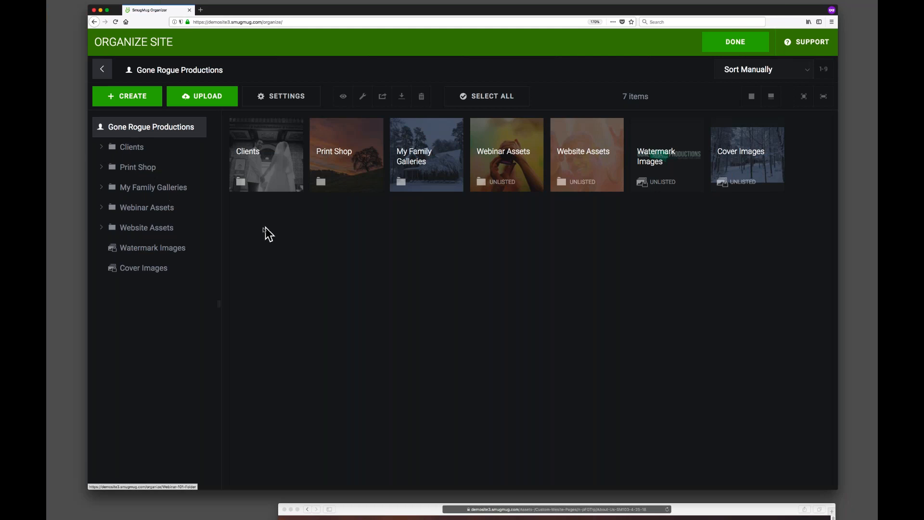
{"action": "left_click", "coordinate": [144, 230]}
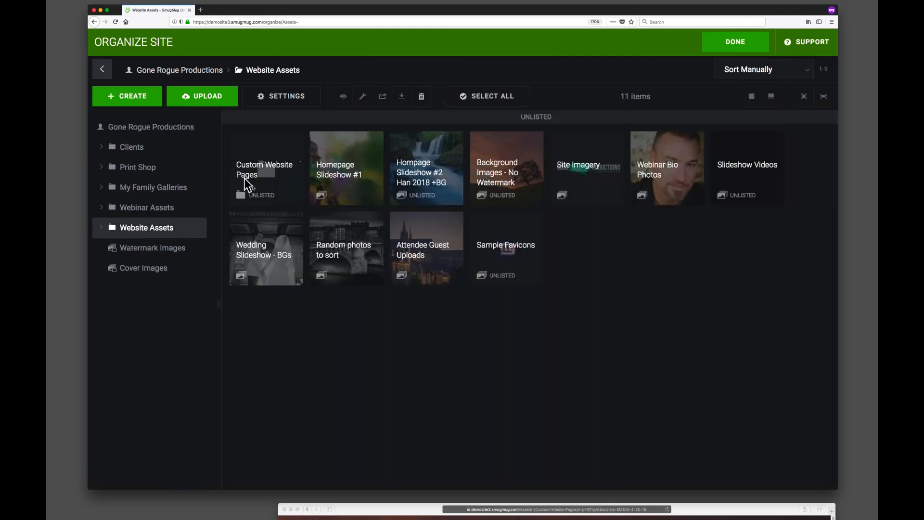
{"action": "double_click", "coordinate": [260, 168]}
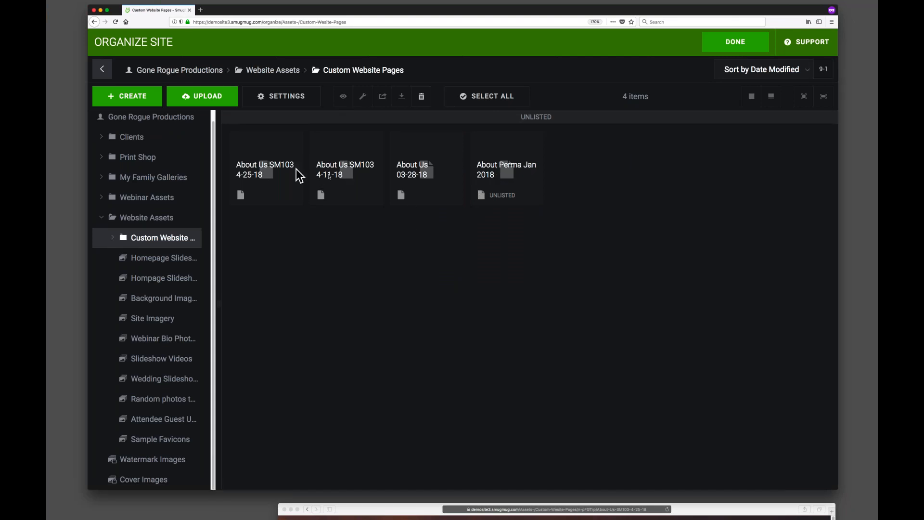
{"action": "left_click", "coordinate": [353, 178]}
{"action": "left_click", "coordinate": [425, 183], "text": "shift"}
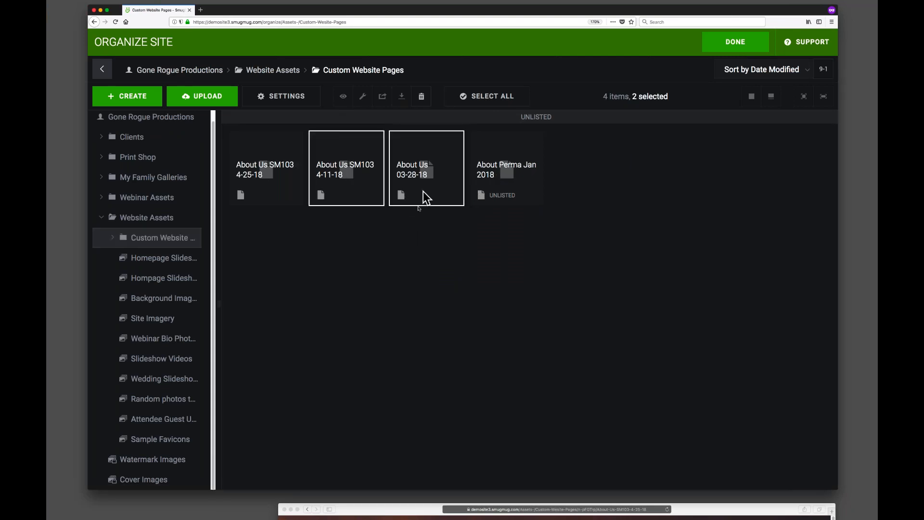
{"action": "left_click", "coordinate": [421, 96]}
{"action": "left_click", "coordinate": [509, 301]}
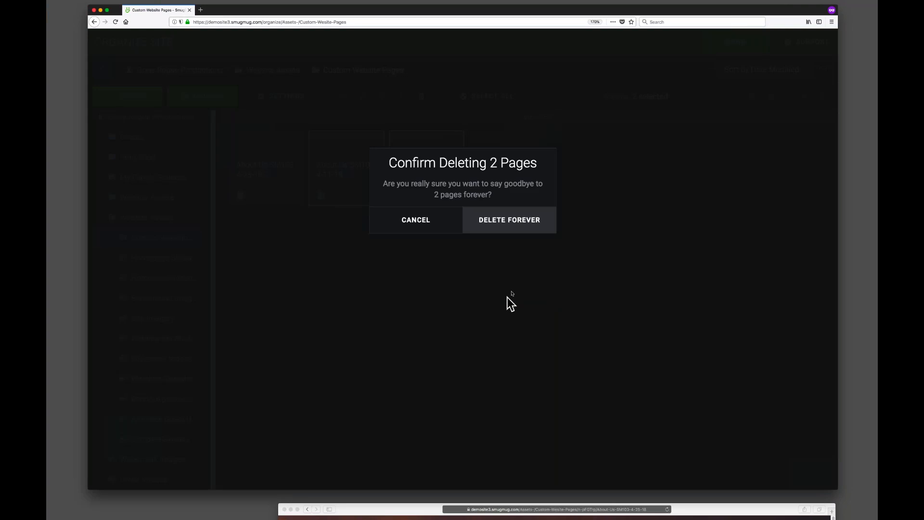
{"action": "left_click", "coordinate": [513, 228]}
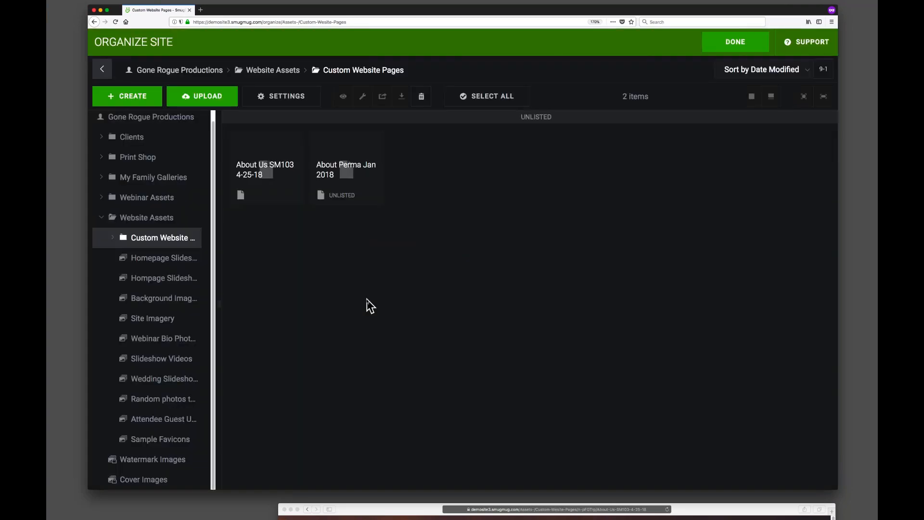
Create a new page titled About Us 05-09-18 in the Custom Website Pages folder.
{"action": "left_click_drag", "start_coordinate": [218, 309], "coordinate": [292, 303]}
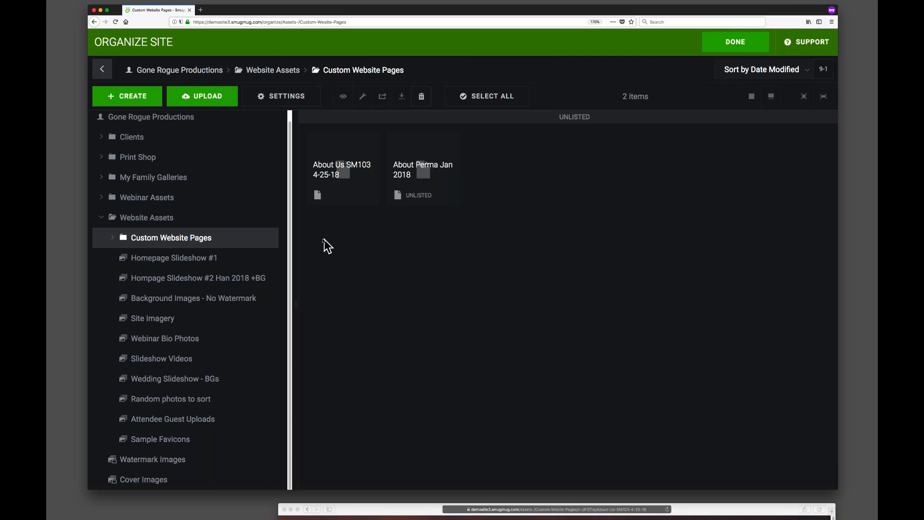
{"action": "left_click", "coordinate": [155, 219]}
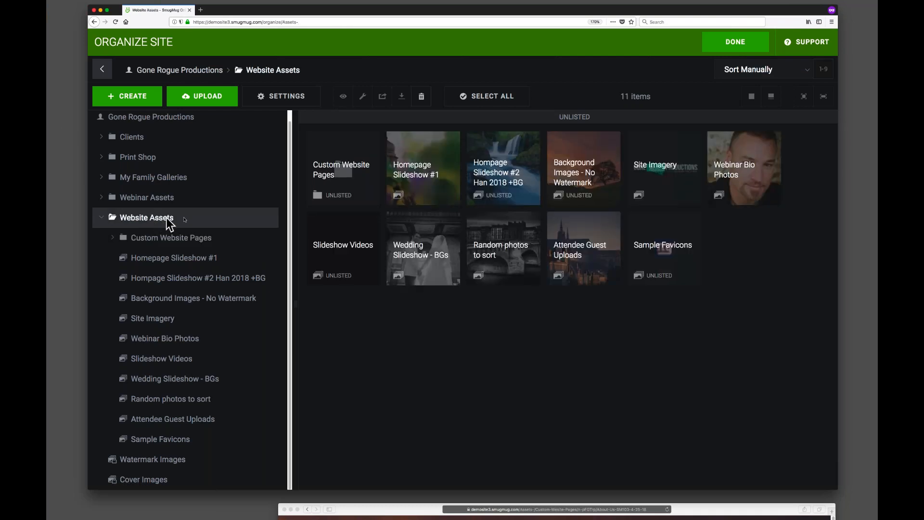
{"action": "left_click", "coordinate": [125, 243]}
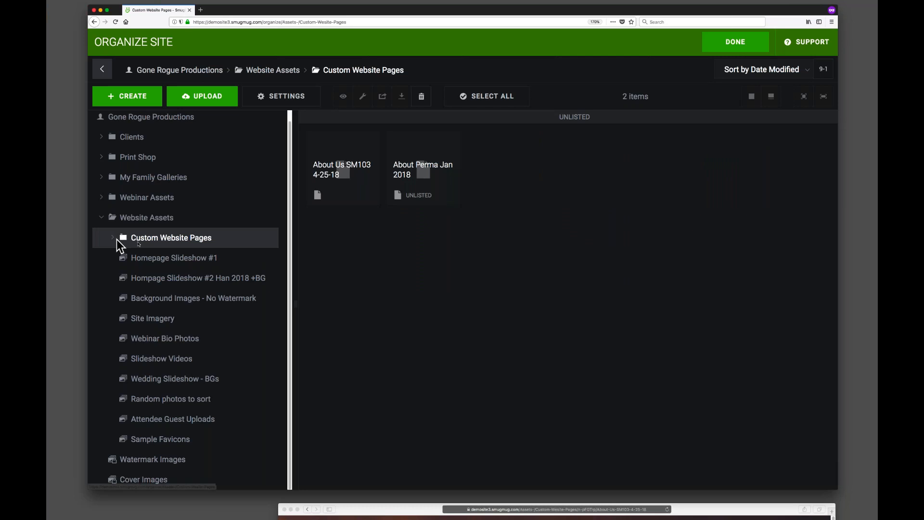
{"action": "left_click", "coordinate": [115, 239]}
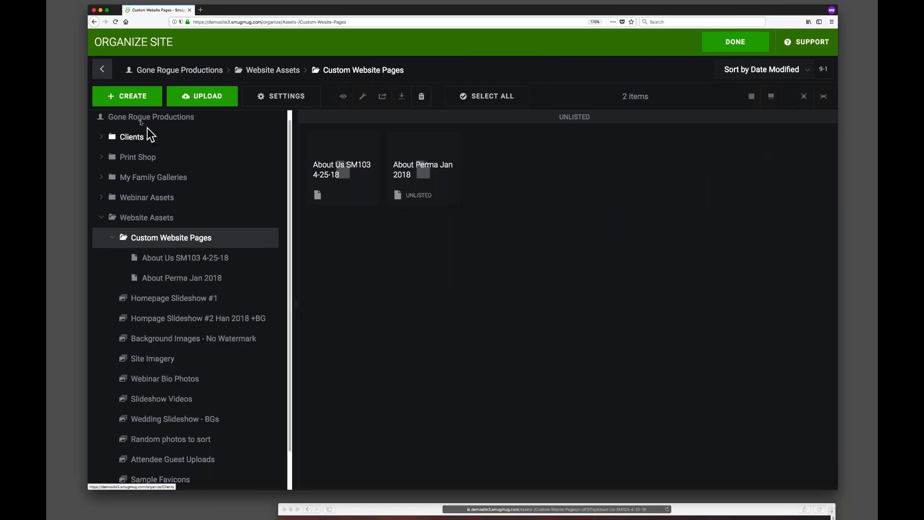
{"action": "left_click", "coordinate": [126, 96]}
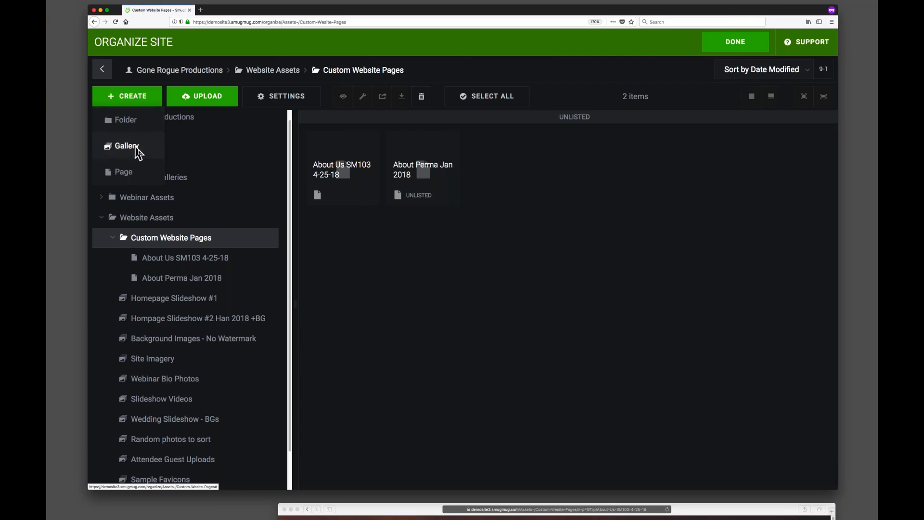
{"action": "left_click", "coordinate": [143, 178]}
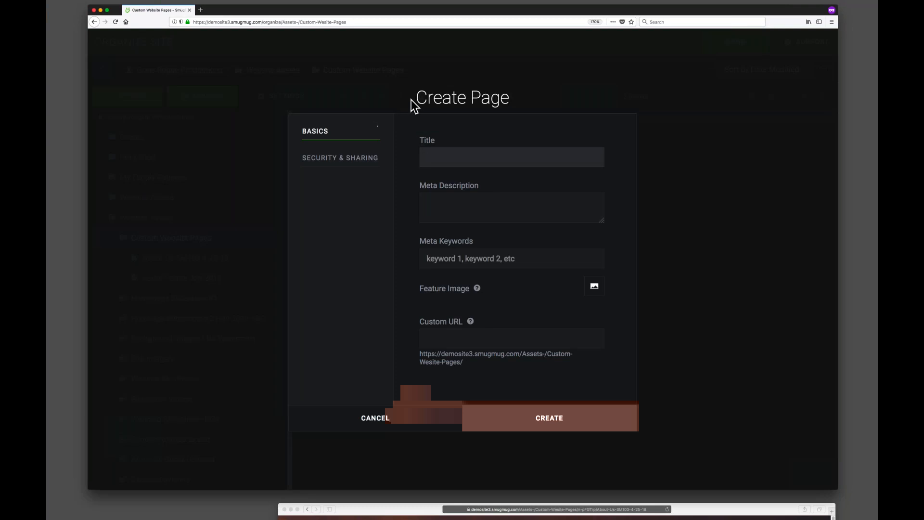
{"action": "type", "text": "About Us 0"}
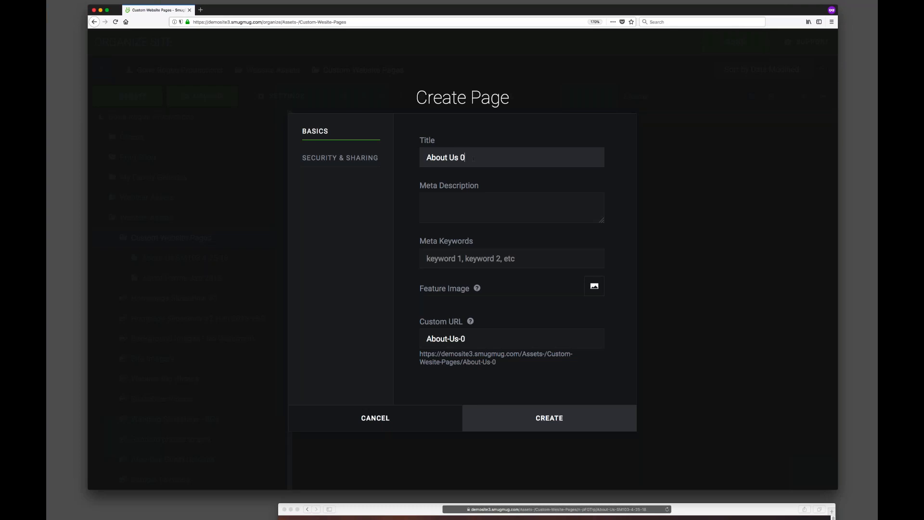
{"action": "type", "text": "5-09-18"}
{"action": "left_click", "coordinate": [548, 424]}
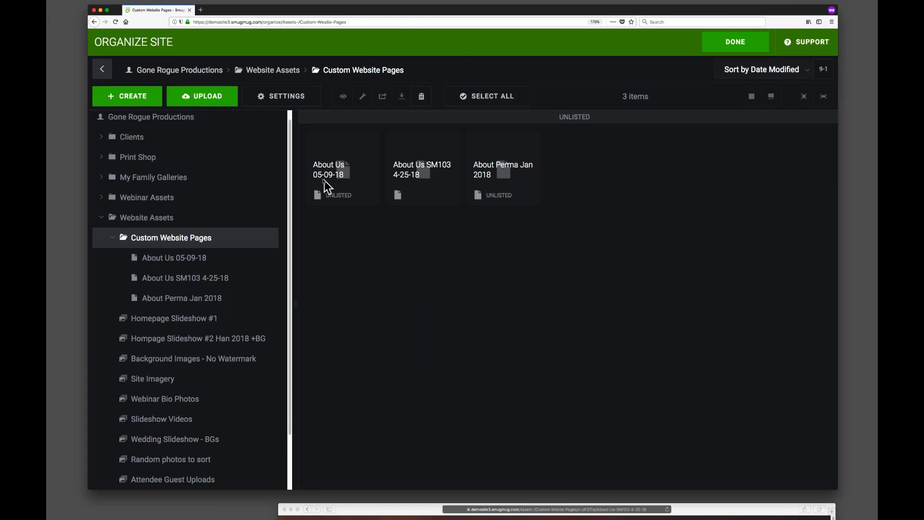
Open the new About Us 05-09-18 page on the live site.
{"action": "double_click", "coordinate": [339, 176]}
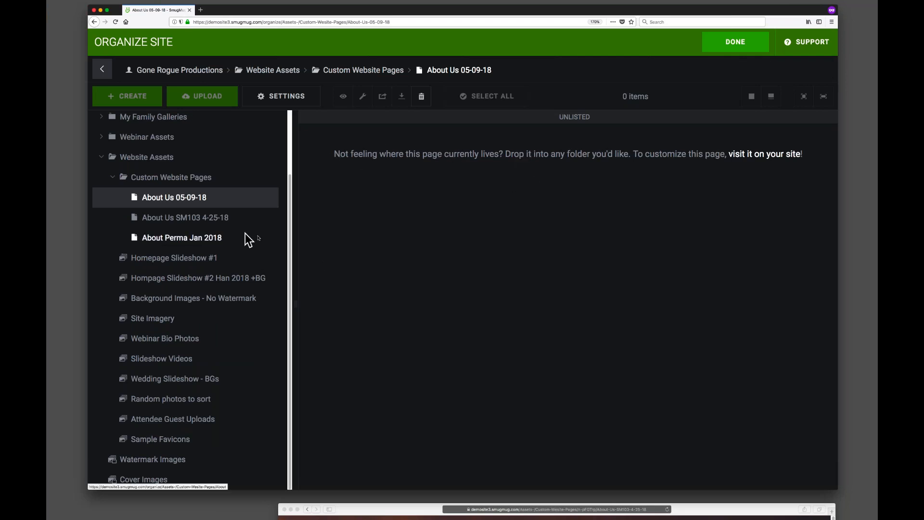
{"action": "left_click", "coordinate": [764, 159]}
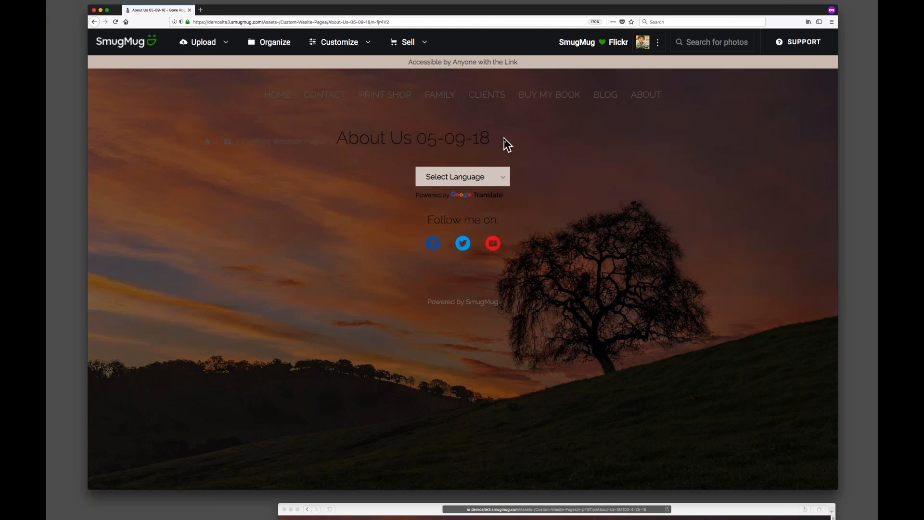
{"action": "left_click_drag", "start_coordinate": [495, 139], "coordinate": [349, 140]}
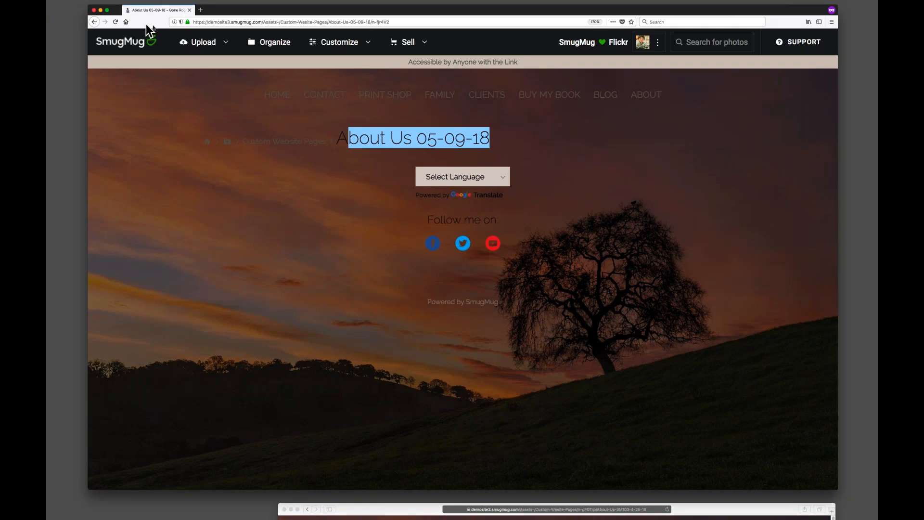
{"action": "left_click_drag", "start_coordinate": [224, 8], "coordinate": [231, 11]}
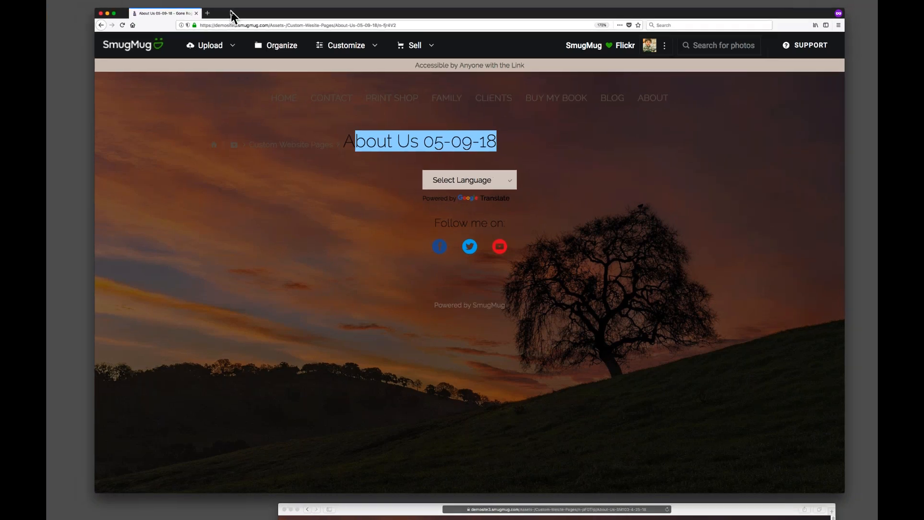
{"action": "left_click", "coordinate": [122, 24]}
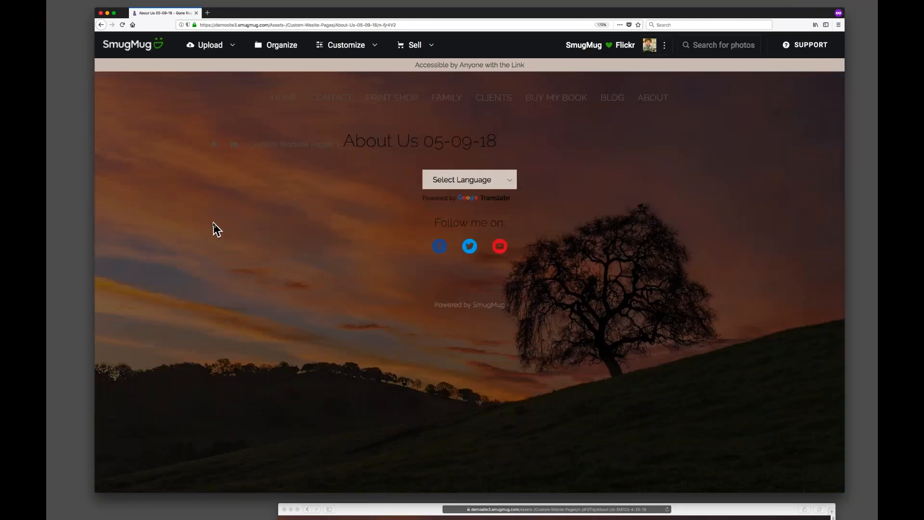
{"action": "left_click_drag", "start_coordinate": [244, 12], "coordinate": [248, 12]}
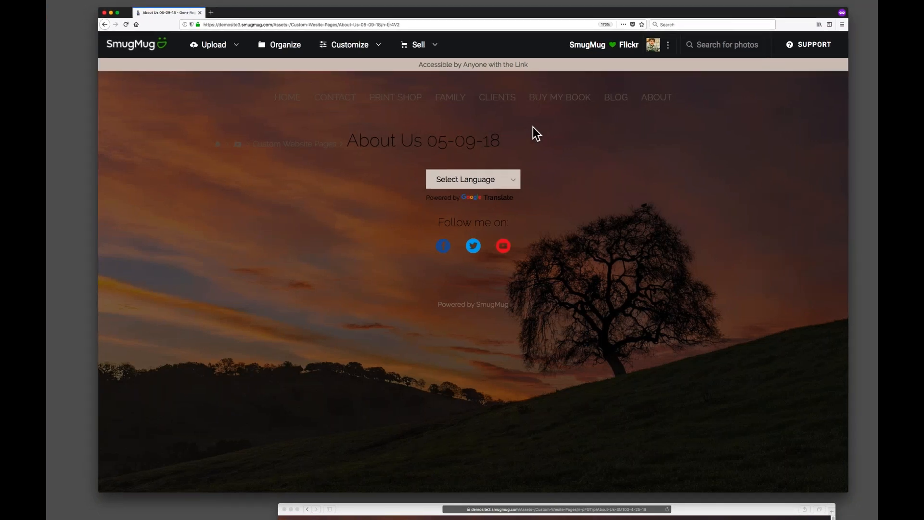
Open Content and Design for just this page and add a Text content block above the page title.
{"action": "mouse_move", "coordinate": [351, 43]}
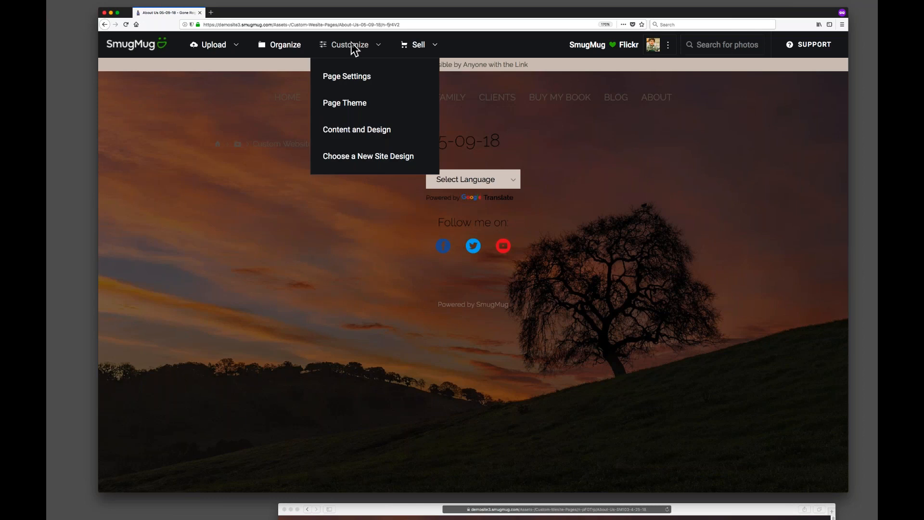
{"action": "left_click", "coordinate": [365, 131]}
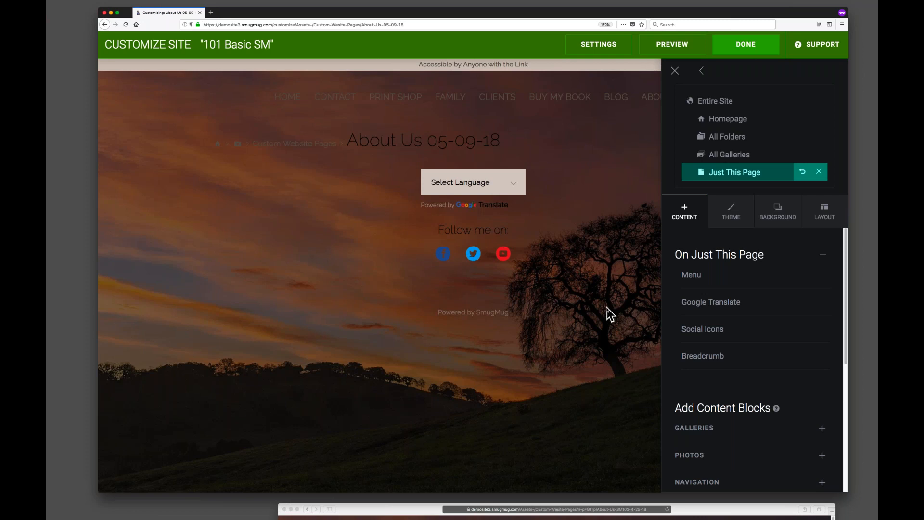
{"action": "key", "text": "super+0"}
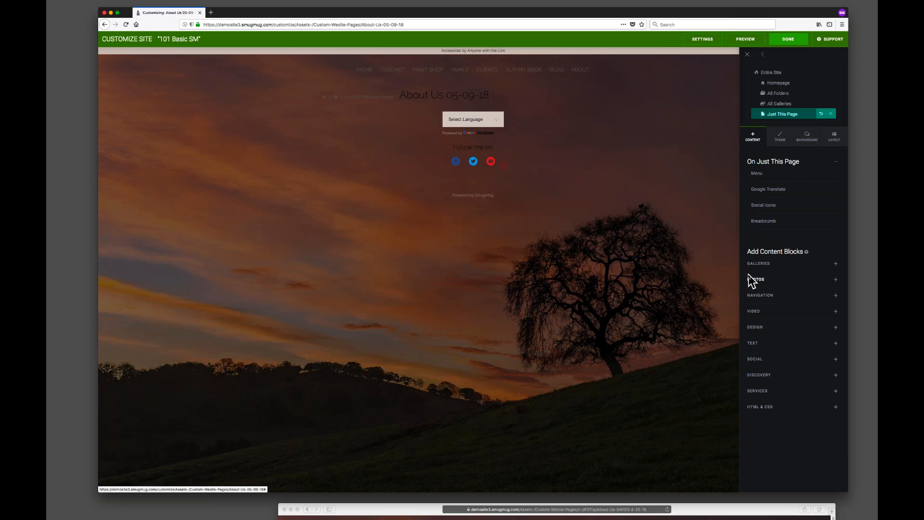
{"action": "key", "text": "super+plus"}
{"action": "key", "text": "super+plus"}
{"action": "key", "text": "super+plus"}
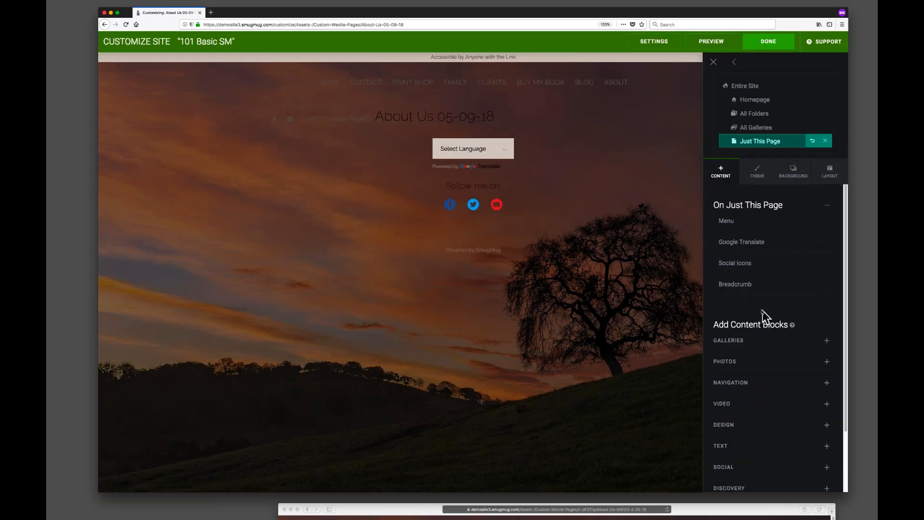
{"action": "scroll", "coordinate": [761, 308], "scroll_direction": "down", "scroll_amount": 2}
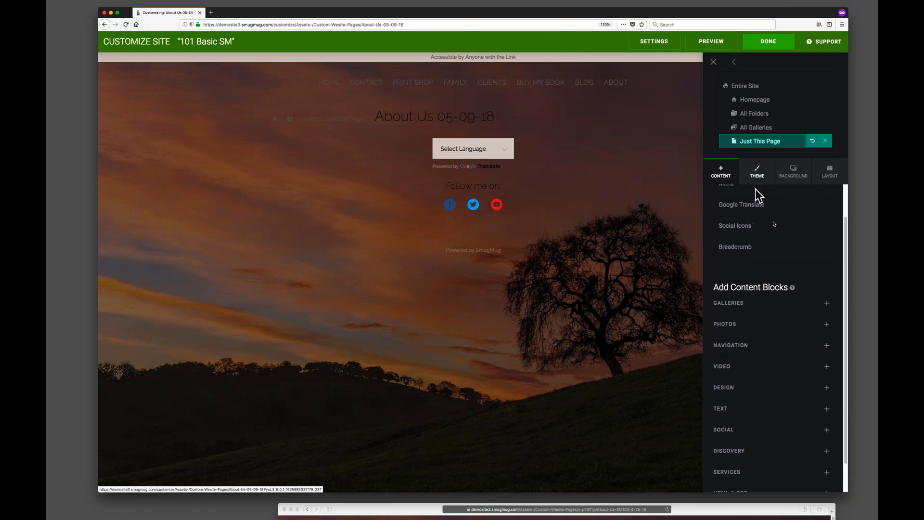
{"action": "scroll", "coordinate": [784, 275], "scroll_direction": "down", "scroll_amount": 2}
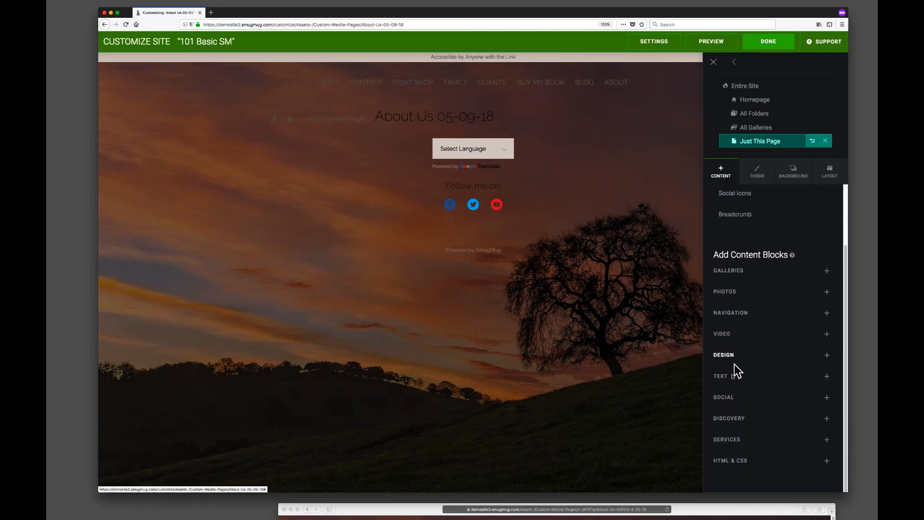
{"action": "left_click", "coordinate": [724, 379]}
{"action": "left_click_drag", "start_coordinate": [751, 398], "coordinate": [472, 127]}
{"action": "left_click_drag", "start_coordinate": [469, 167], "coordinate": [304, 179]}
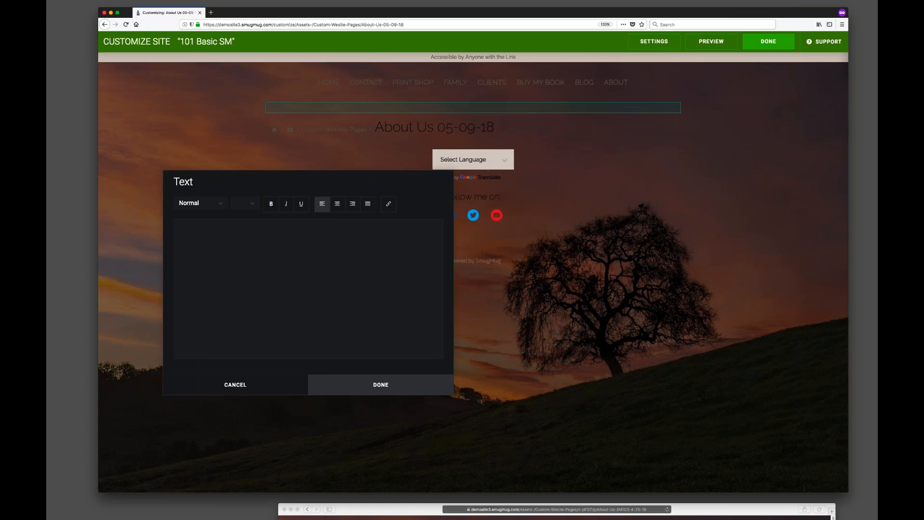
Try to paste content into the empty Text block editor.
{"action": "key", "text": "super+Tab"}
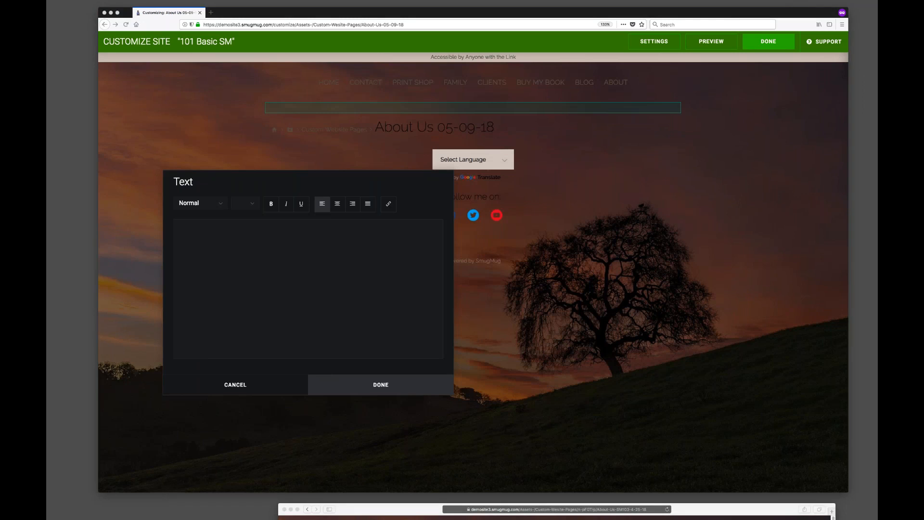
{"action": "left_click_drag", "start_coordinate": [108, 292], "coordinate": [599, 122]}
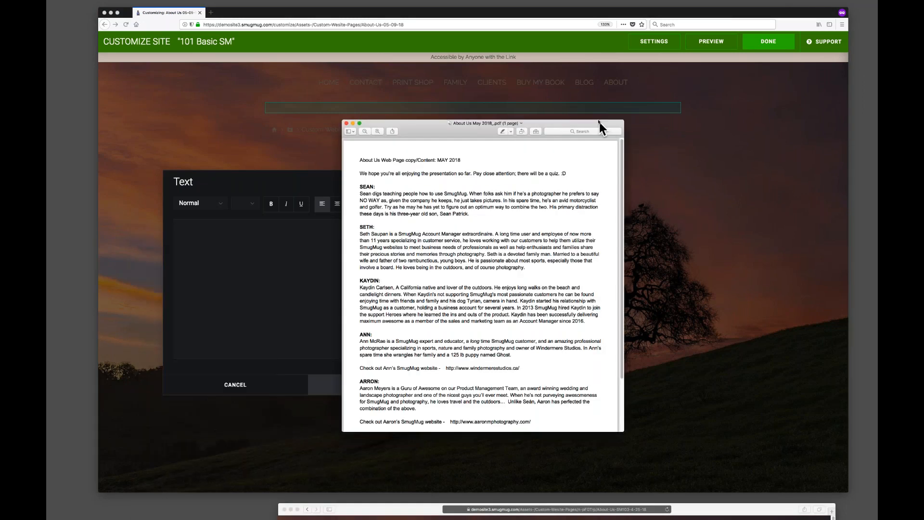
{"action": "left_click_drag", "start_coordinate": [431, 134], "coordinate": [46, 205]}
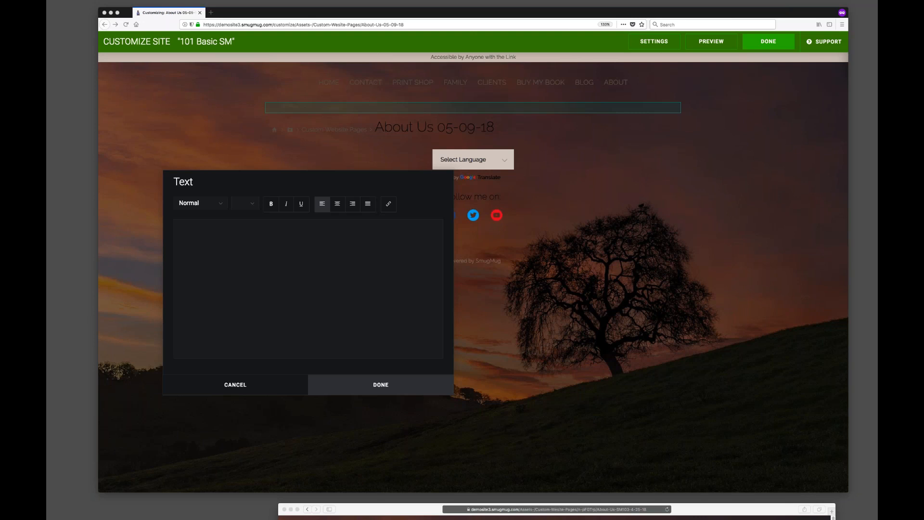
{"action": "right_click", "coordinate": [247, 255]}
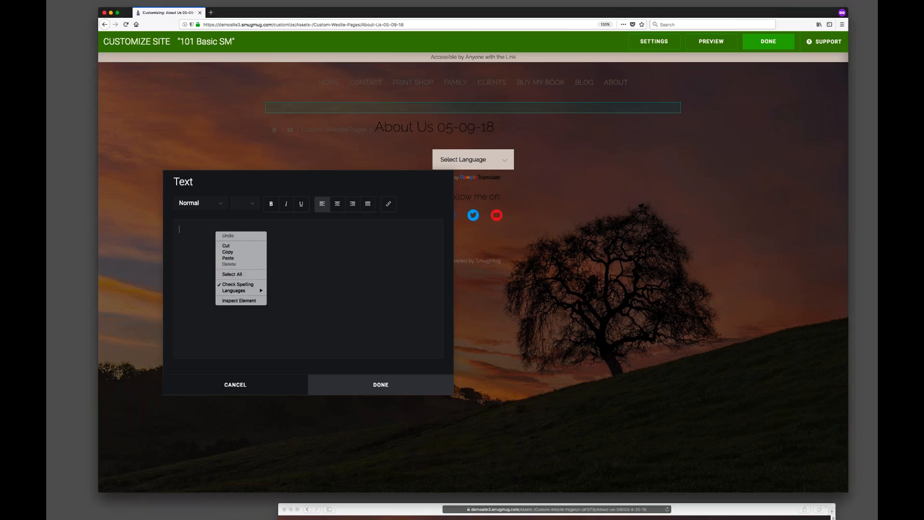
{"action": "left_click", "coordinate": [246, 257]}
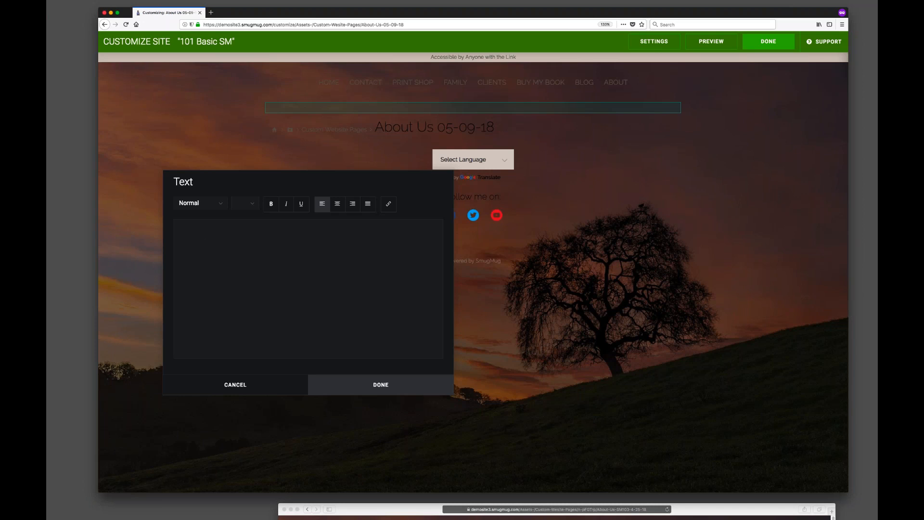
{"action": "right_click", "coordinate": [255, 251]}
{"action": "left_click", "coordinate": [279, 270]}
{"action": "right_click", "coordinate": [244, 255]}
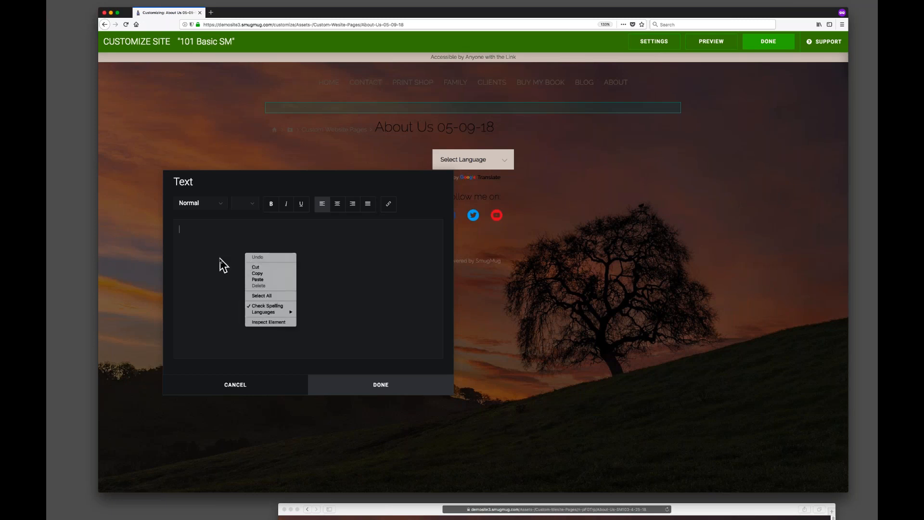
{"action": "left_click", "coordinate": [220, 259]}
{"action": "left_click_drag", "start_coordinate": [171, 247], "coordinate": [743, 102]}
{"action": "left_click", "coordinate": [624, 225]}
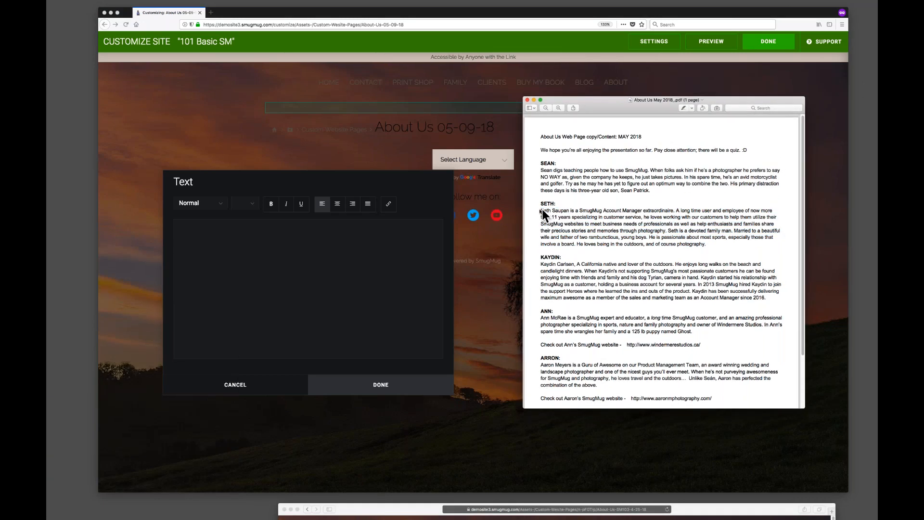
Copy the second staff bio paragraph from the About Us PDF and paste it into the Text block.
{"action": "left_click_drag", "start_coordinate": [552, 213], "coordinate": [706, 244]}
{"action": "right_click", "coordinate": [672, 221]}
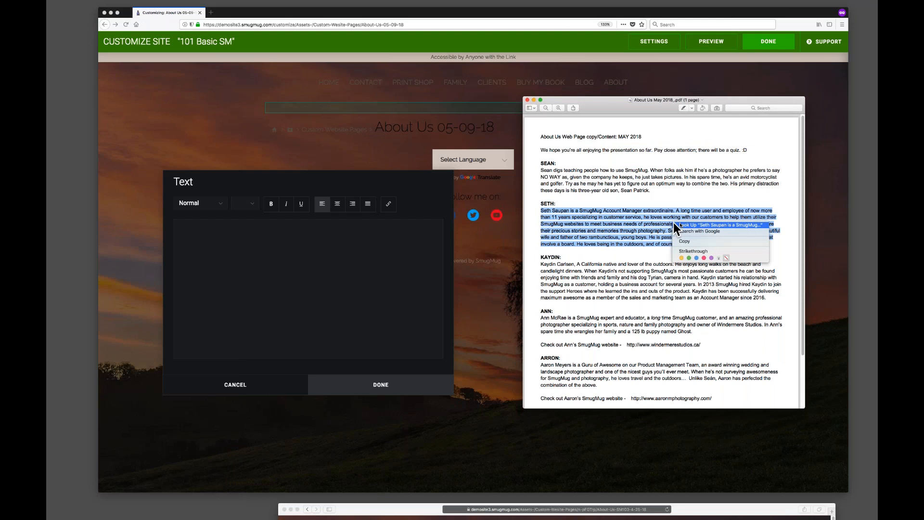
{"action": "left_click", "coordinate": [691, 242]}
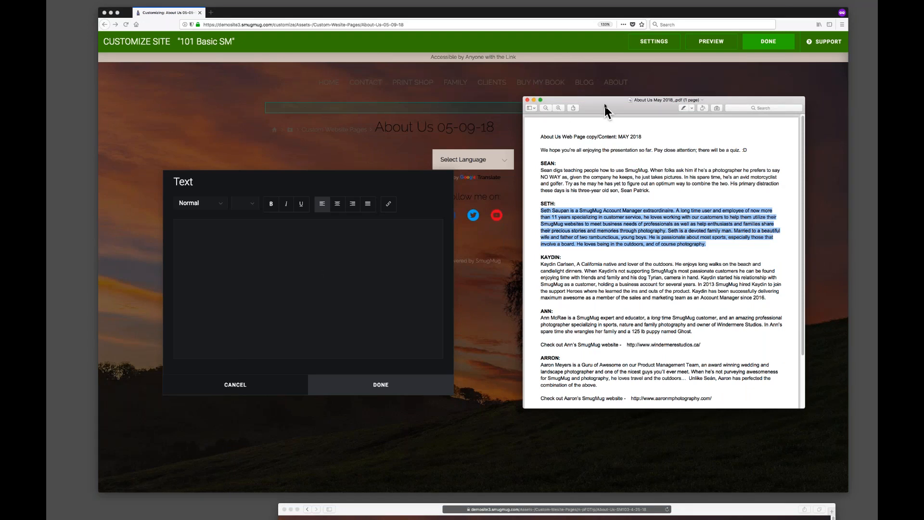
{"action": "left_click", "coordinate": [276, 233]}
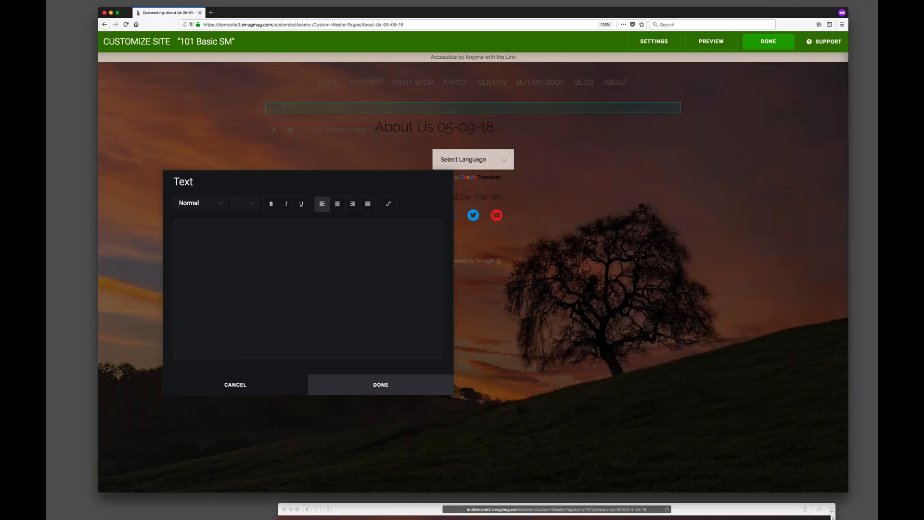
{"action": "key", "text": "super+v"}
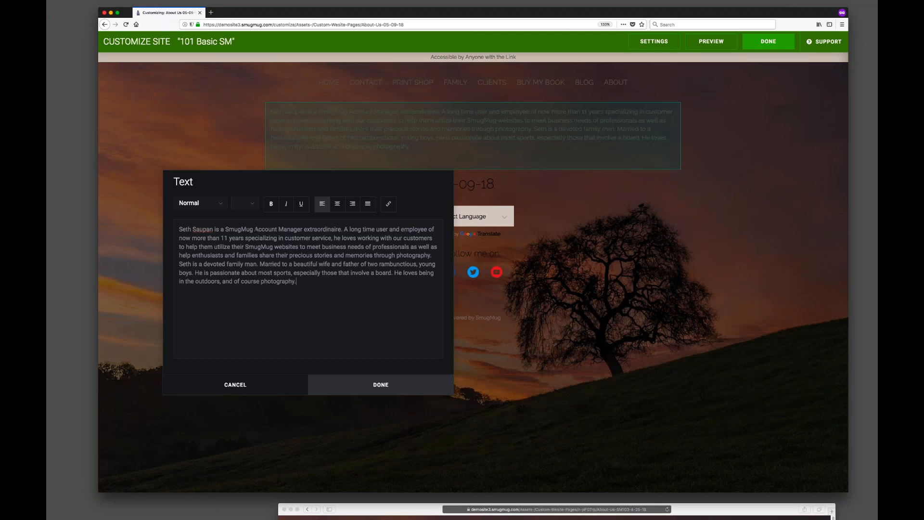
Center-align all the pasted text in the Text block.
{"action": "left_click_drag", "start_coordinate": [228, 186], "coordinate": [230, 228]}
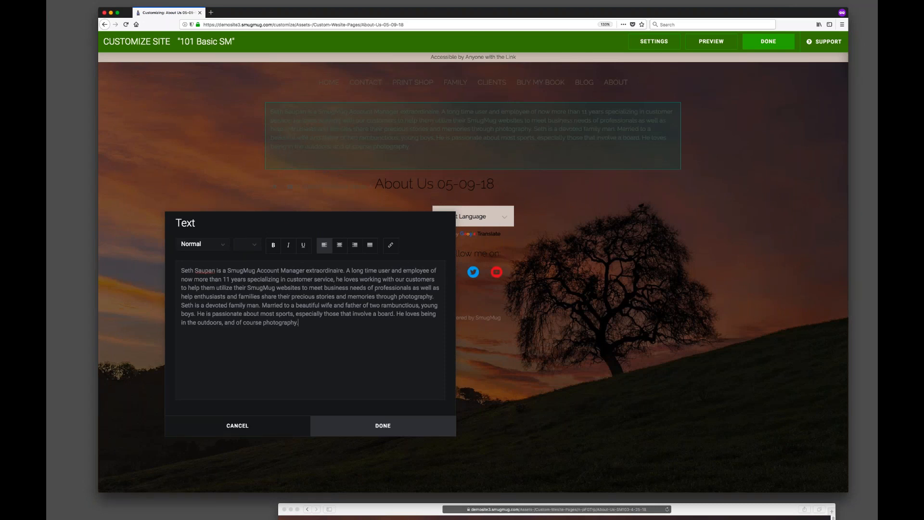
{"action": "left_click_drag", "start_coordinate": [299, 322], "coordinate": [165, 271]}
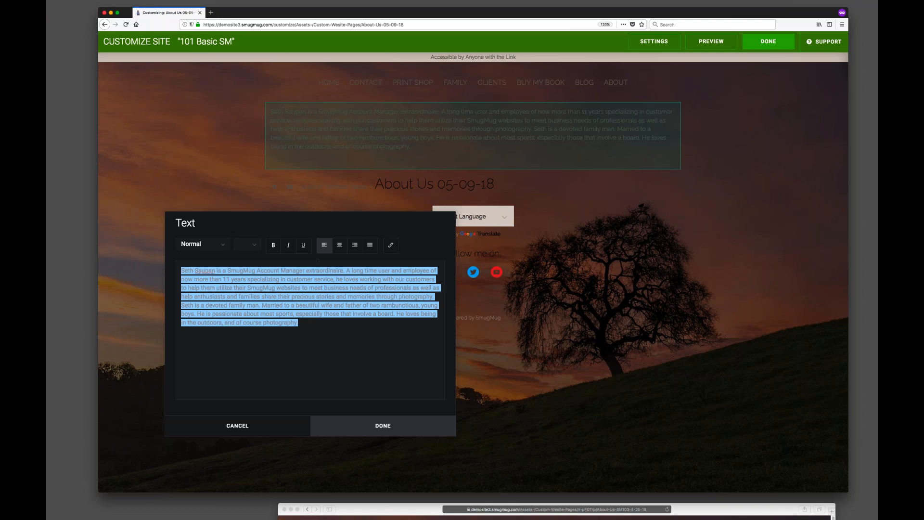
{"action": "left_click", "coordinate": [340, 246]}
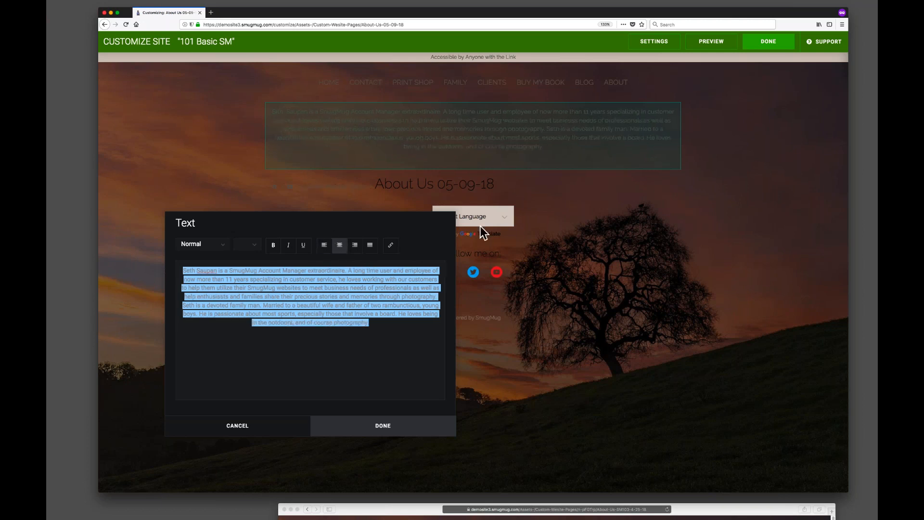
Break the text into a second paragraph after 'family man.', add a comma after 'beautiful wife', and save the block.
{"action": "left_click", "coordinate": [380, 367]}
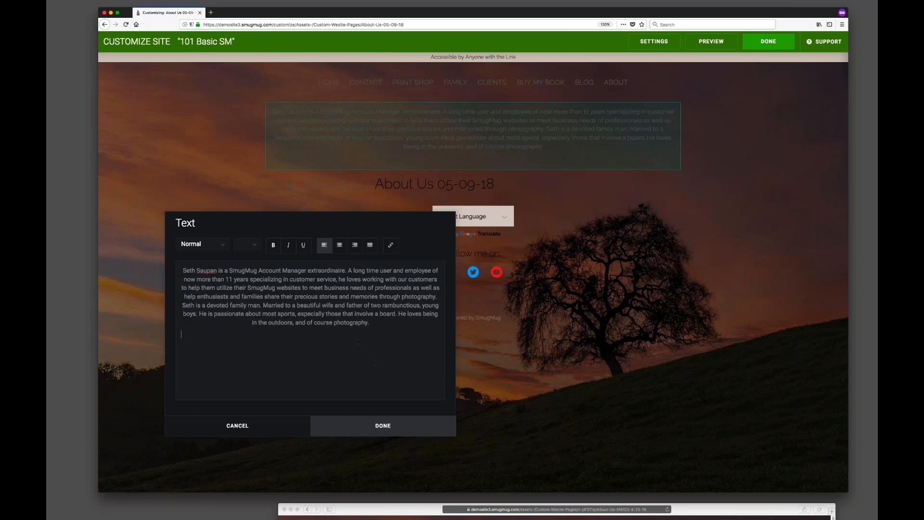
{"action": "left_click", "coordinate": [346, 305]}
{"action": "key", "text": "Return"}
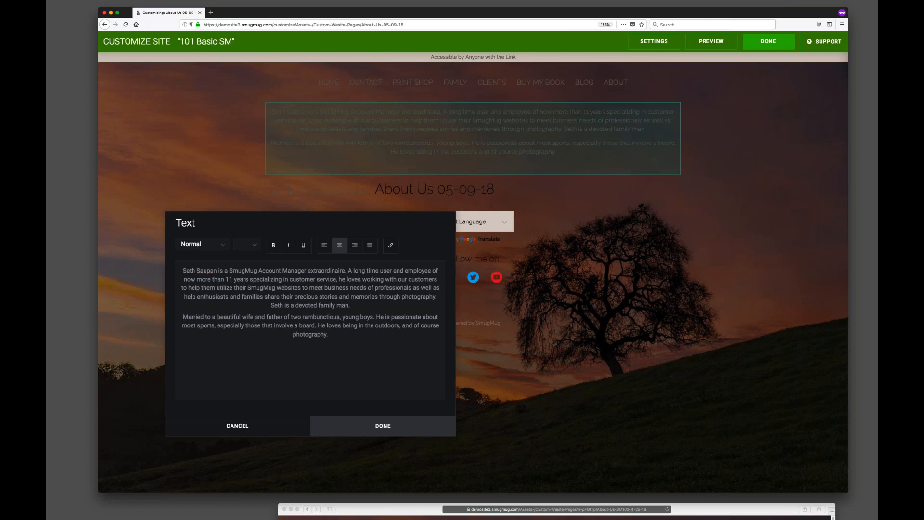
{"action": "type", "text": ","}
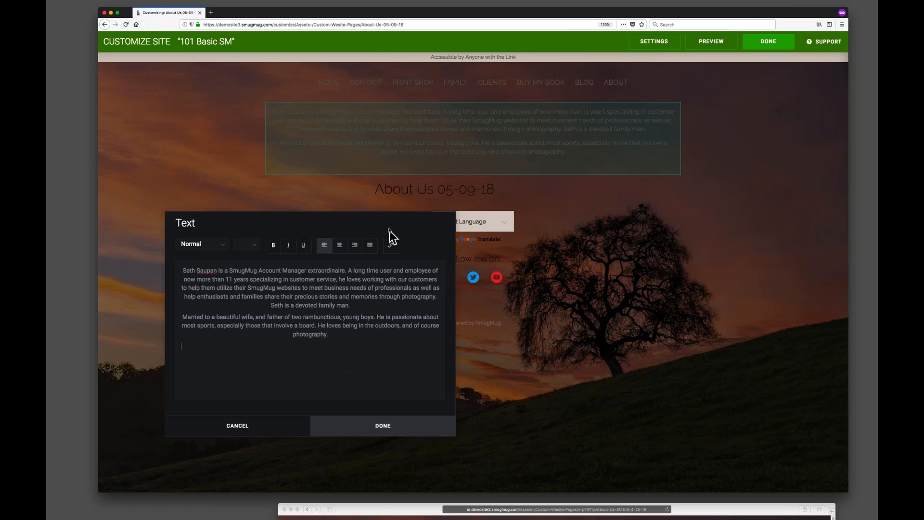
{"action": "left_click", "coordinate": [386, 427]}
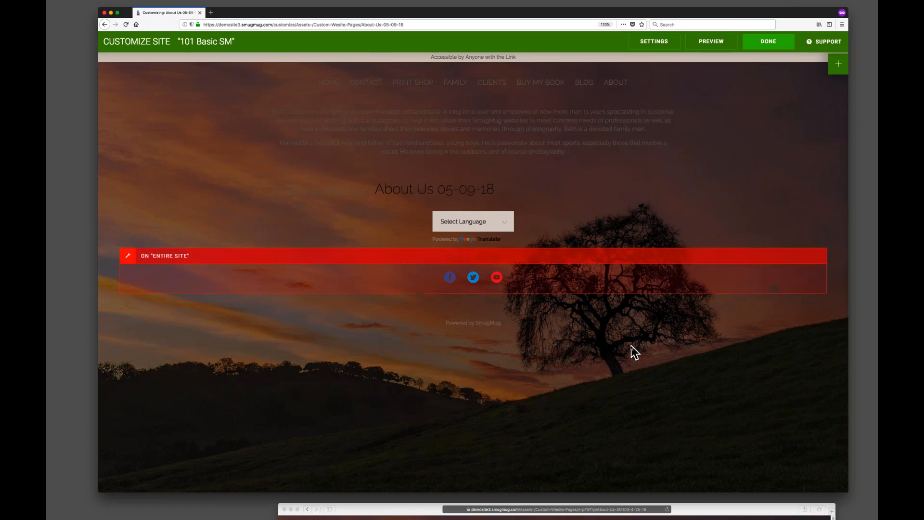
Add another Text block below the page title and paste the next staff bio into it.
{"action": "left_click", "coordinate": [838, 64]}
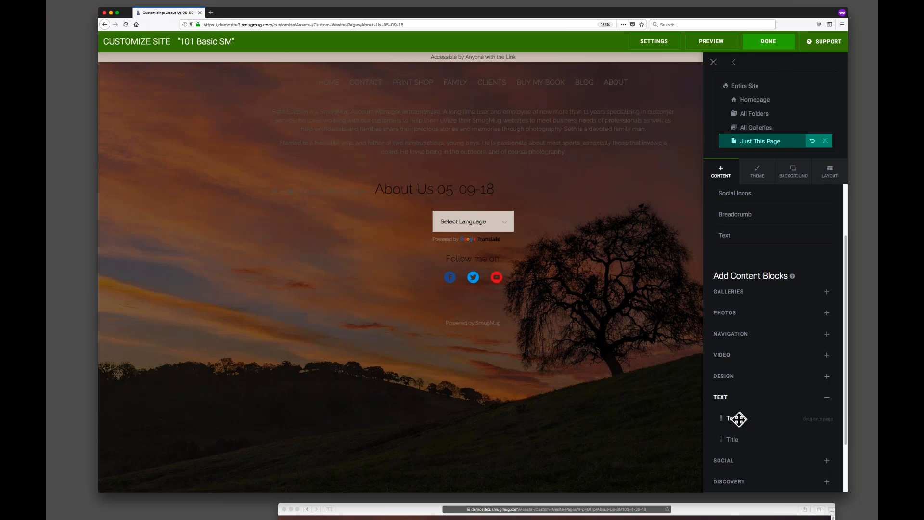
{"action": "left_click_drag", "start_coordinate": [737, 415], "coordinate": [463, 241]}
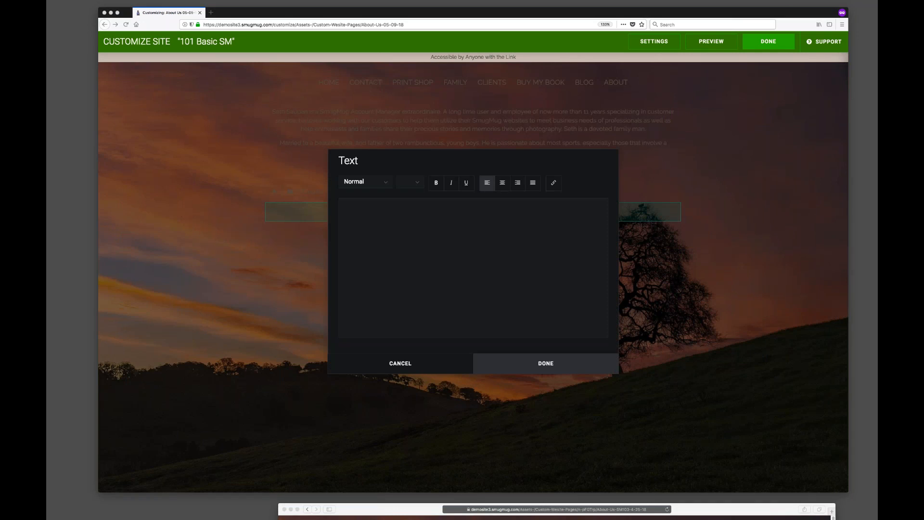
{"action": "left_click", "coordinate": [501, 243]}
{"action": "key", "text": "super+v"}
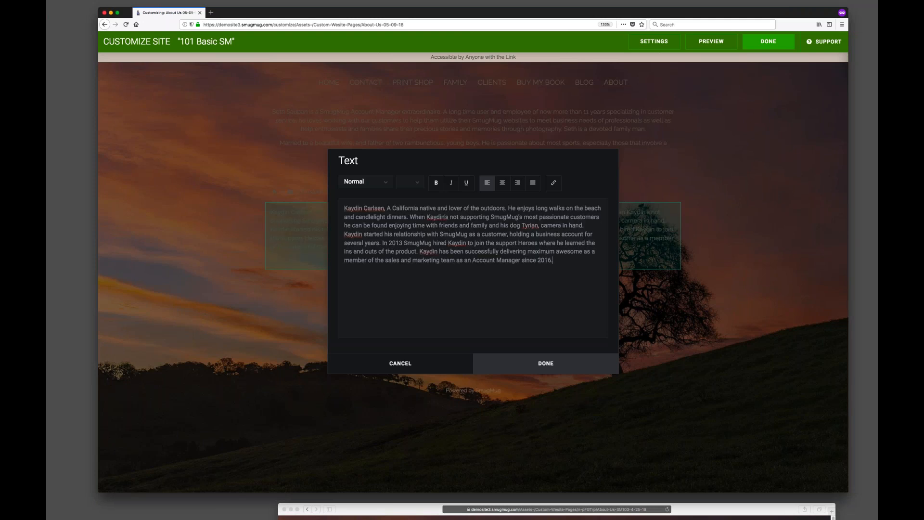
Center-align the new bio text, move its last sentence into a separate paragraph, and save the block.
{"action": "left_click_drag", "start_coordinate": [553, 260], "coordinate": [302, 203]}
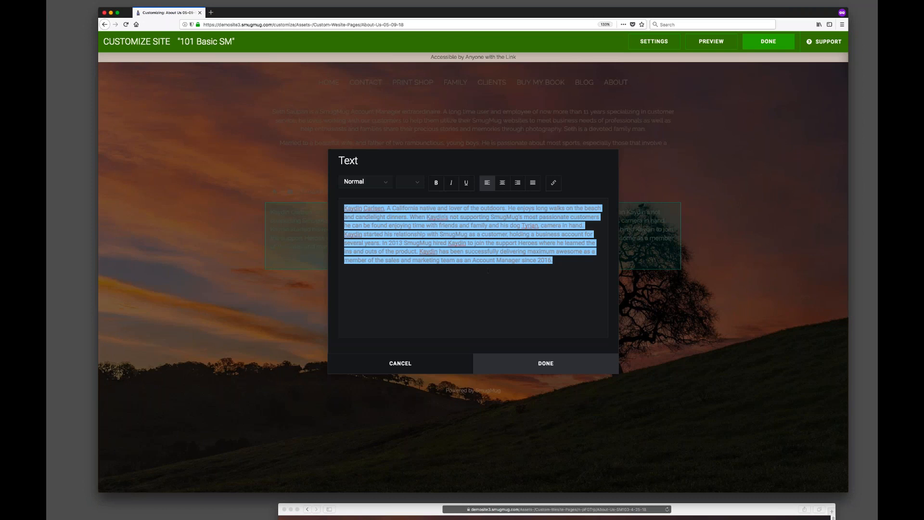
{"action": "left_click", "coordinate": [501, 183]}
{"action": "left_click", "coordinate": [509, 289]}
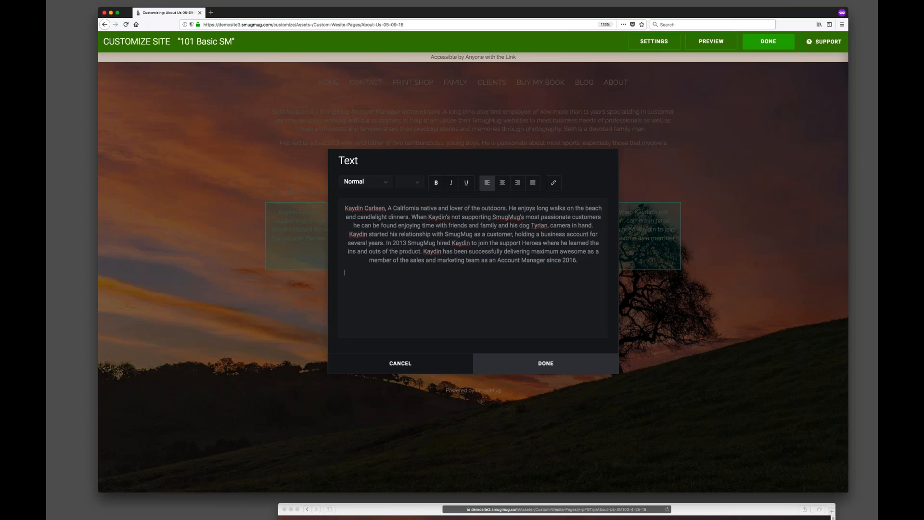
{"action": "key", "text": "BackSpace"}
{"action": "key", "text": "Return"}
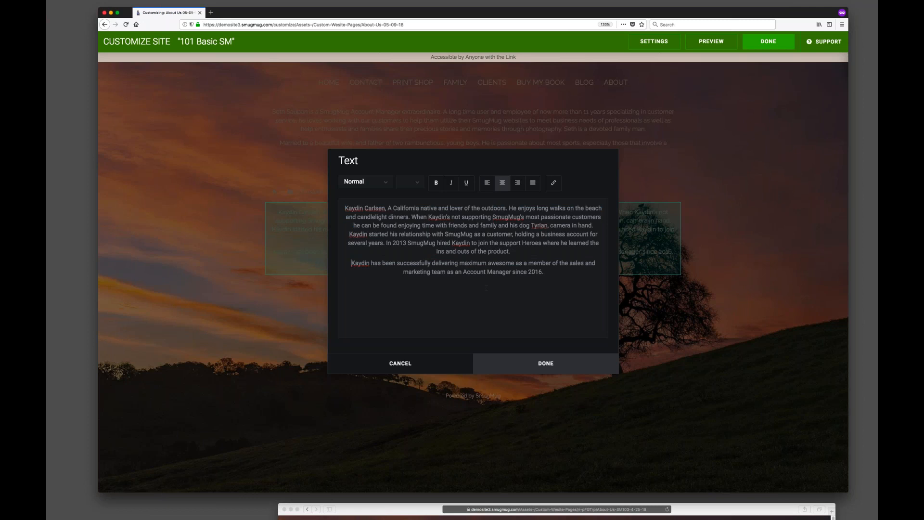
{"action": "left_click", "coordinate": [545, 365]}
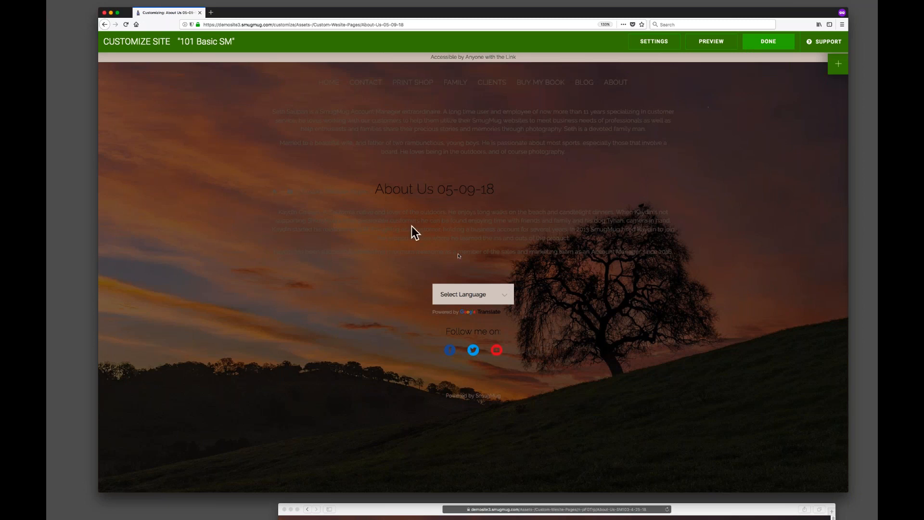
Set this page's background type to Photo.
{"action": "left_click", "coordinate": [835, 67]}
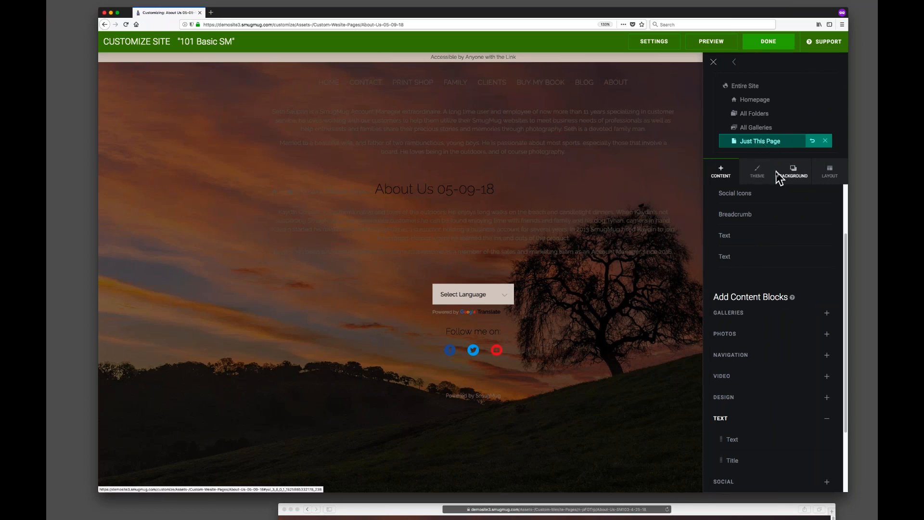
{"action": "left_click", "coordinate": [793, 174]}
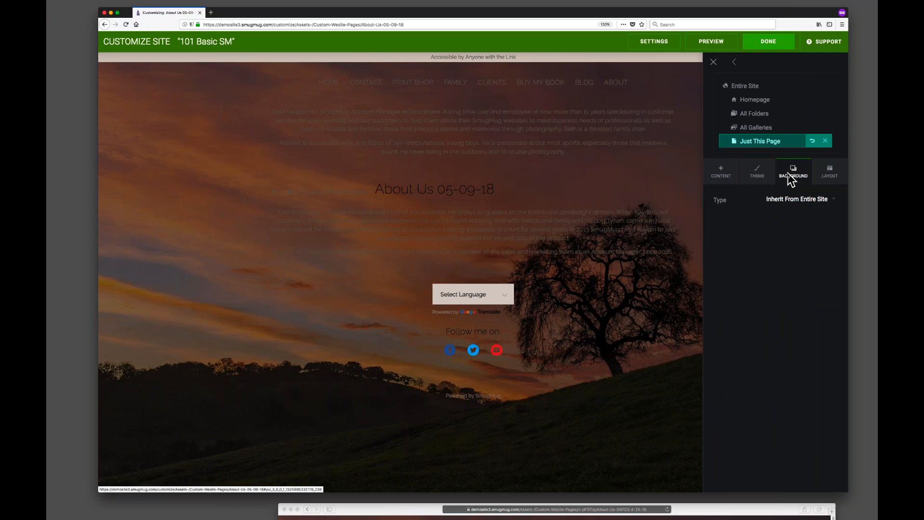
{"action": "left_click", "coordinate": [809, 199]}
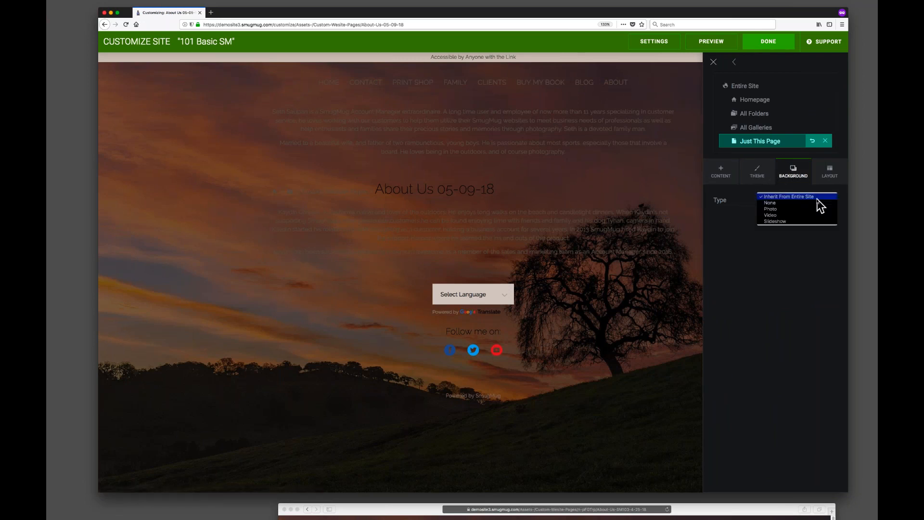
{"action": "left_click", "coordinate": [756, 175]}
{"action": "left_click", "coordinate": [755, 176]}
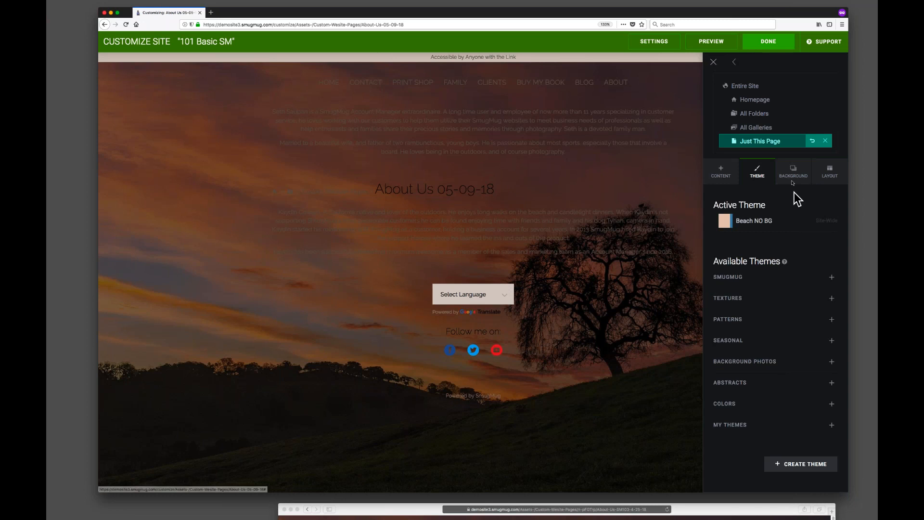
{"action": "left_click", "coordinate": [793, 176]}
{"action": "left_click", "coordinate": [804, 198]}
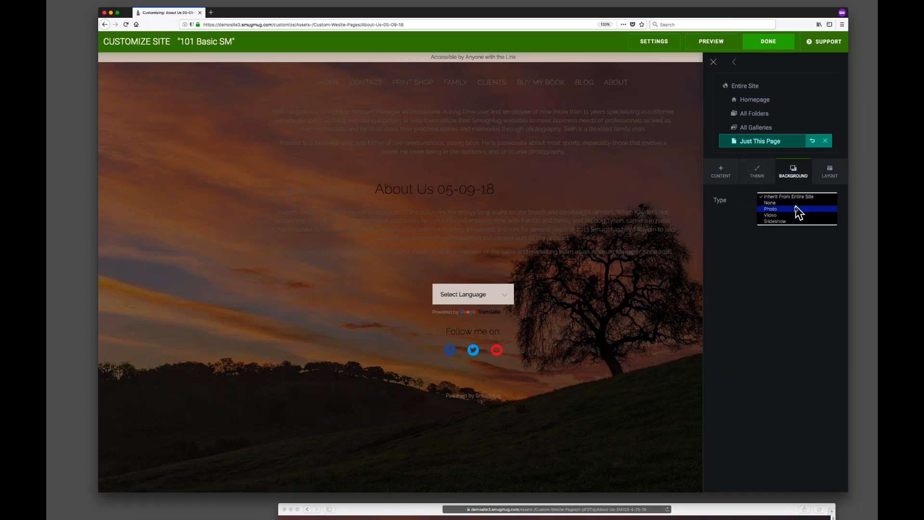
{"action": "left_click", "coordinate": [795, 209]}
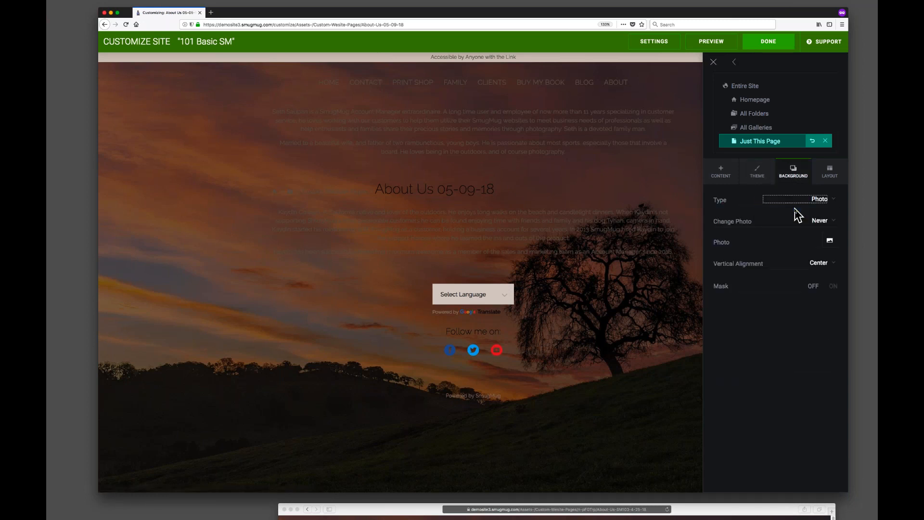
Choose the sunset tree photo from Website Assets > Background Images - No Watermark as the page background.
{"action": "left_click", "coordinate": [829, 242]}
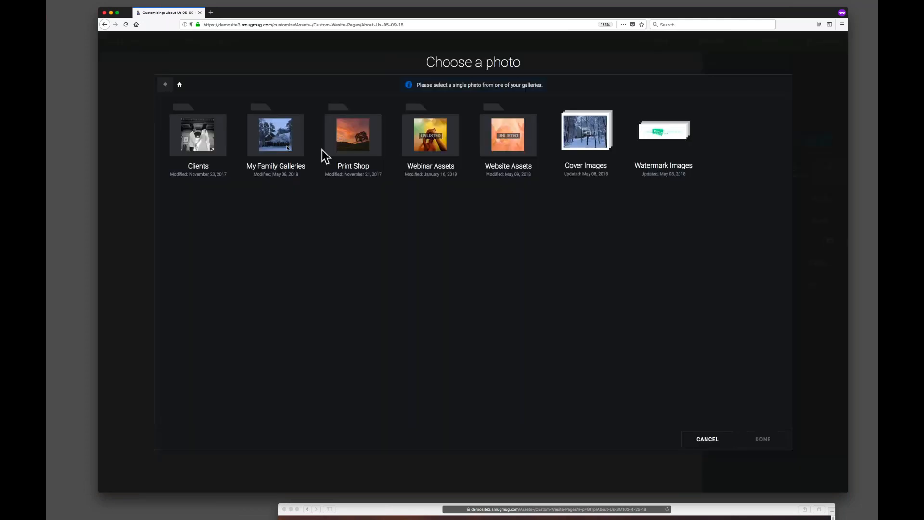
{"action": "left_click", "coordinate": [507, 145]}
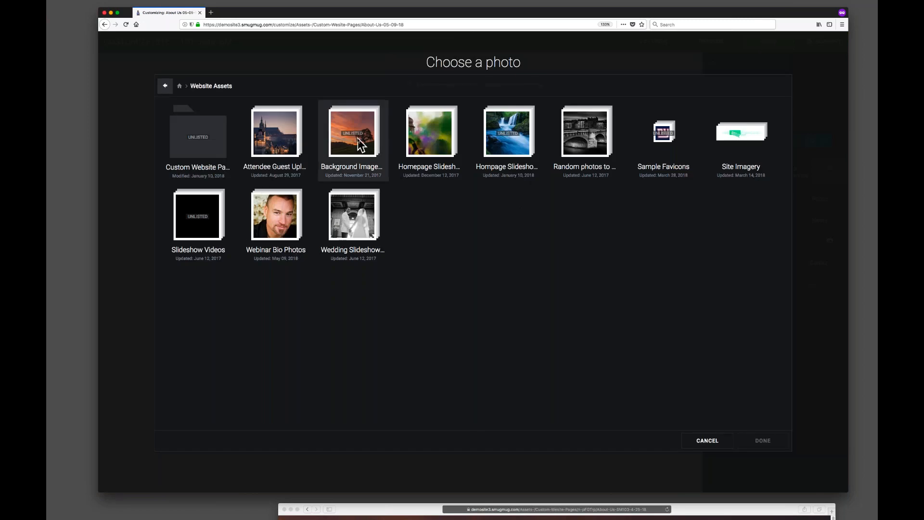
{"action": "left_click", "coordinate": [364, 164]}
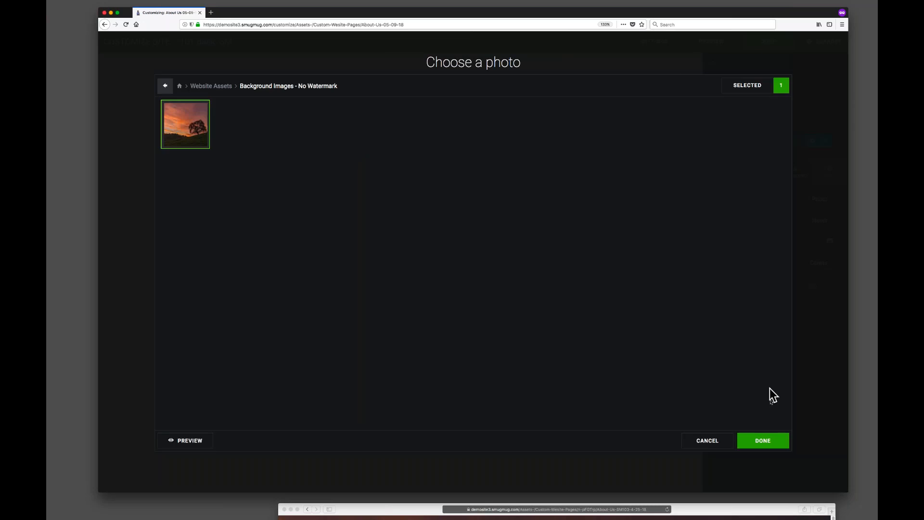
{"action": "left_click", "coordinate": [765, 441]}
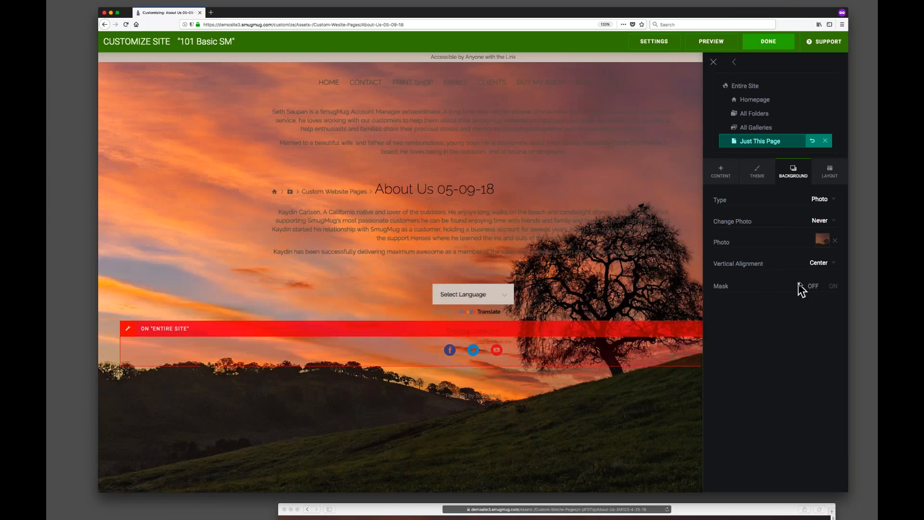
Set the background's vertical alignment to Top and turn the mask on.
{"action": "left_click", "coordinate": [824, 264]}
{"action": "left_click", "coordinate": [811, 273]}
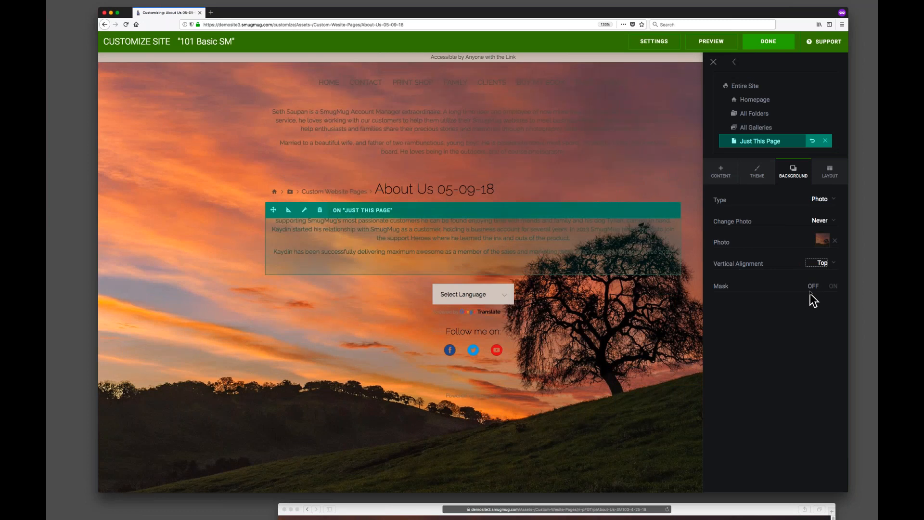
{"action": "left_click", "coordinate": [834, 287]}
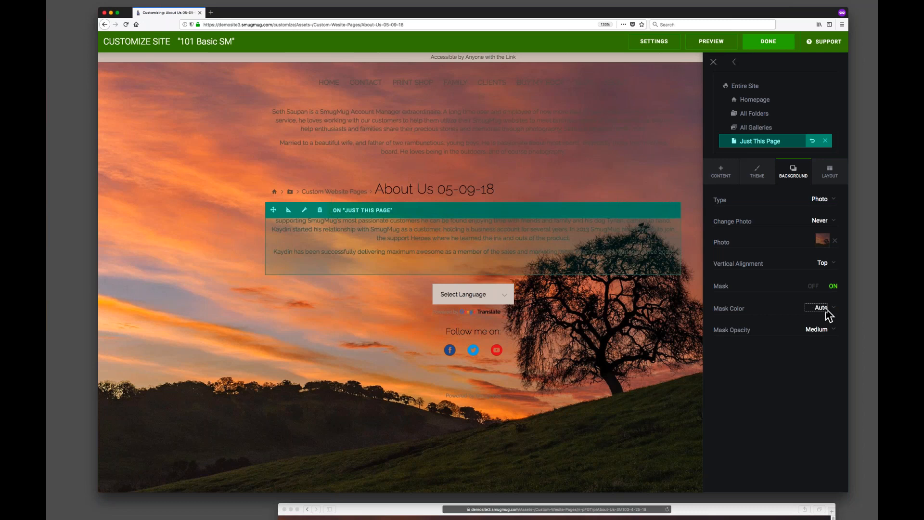
Set the background mask color to Light and the mask opacity to Low.
{"action": "left_click", "coordinate": [826, 310]}
{"action": "left_click", "coordinate": [826, 318]}
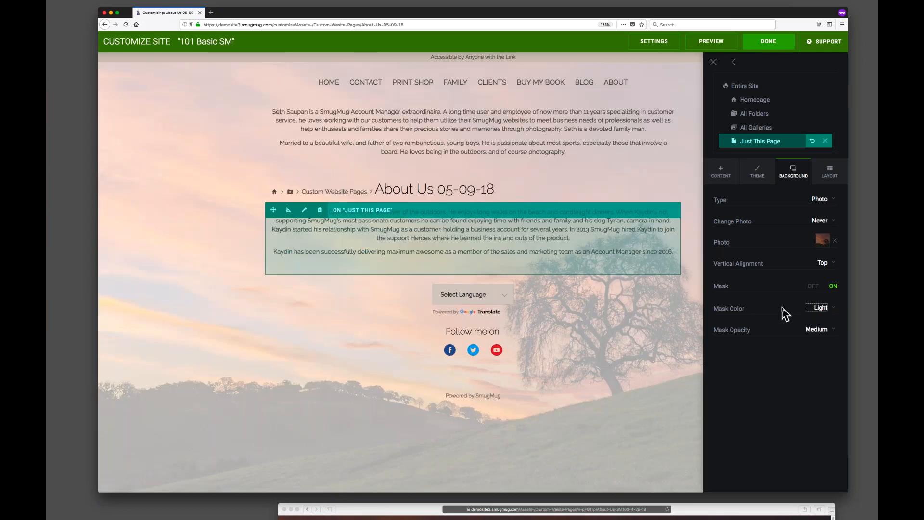
{"action": "left_click", "coordinate": [816, 332]}
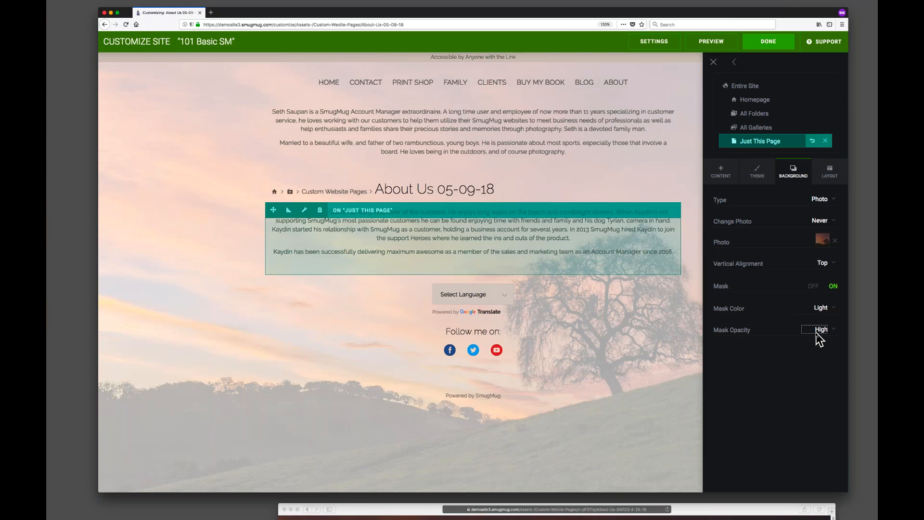
{"action": "left_click", "coordinate": [817, 337]}
{"action": "left_click", "coordinate": [812, 320]}
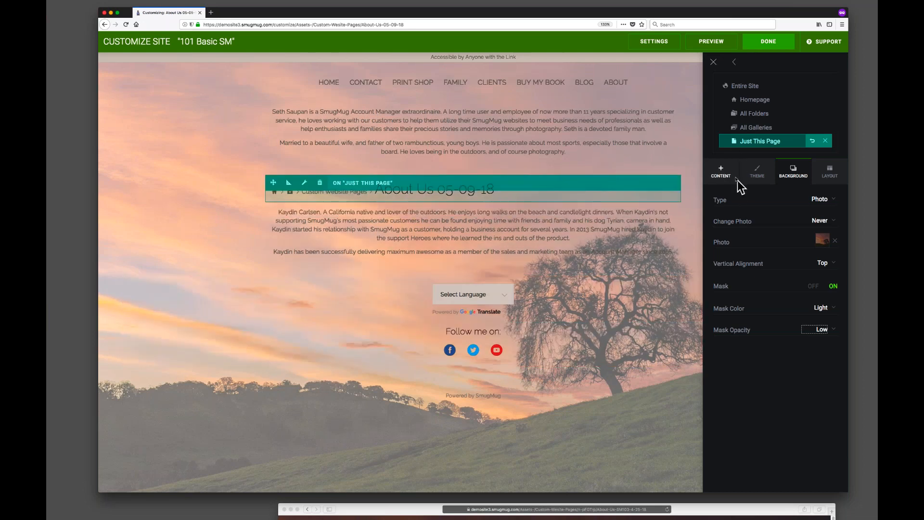
Add a Text block beside the existing bio under the page title and paste the next staff bio into it.
{"action": "left_click", "coordinate": [722, 173]}
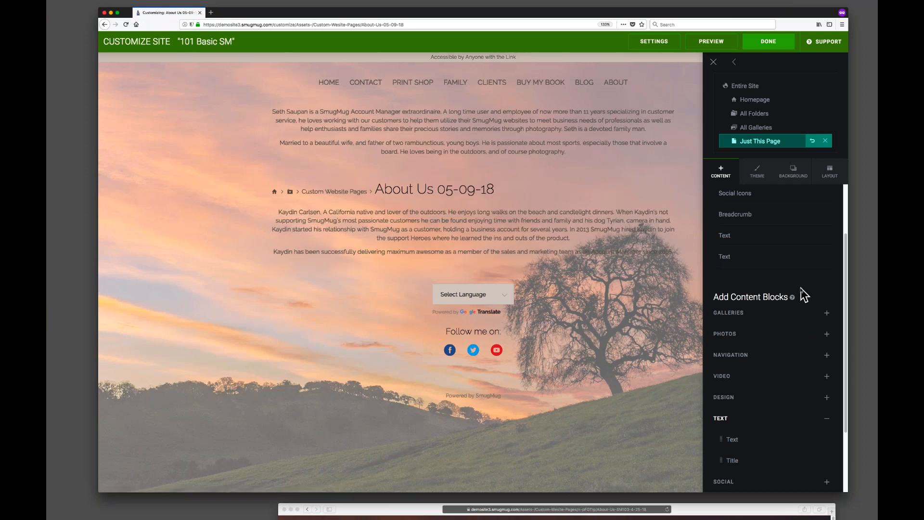
{"action": "scroll", "coordinate": [804, 294], "scroll_direction": "down", "scroll_amount": 3}
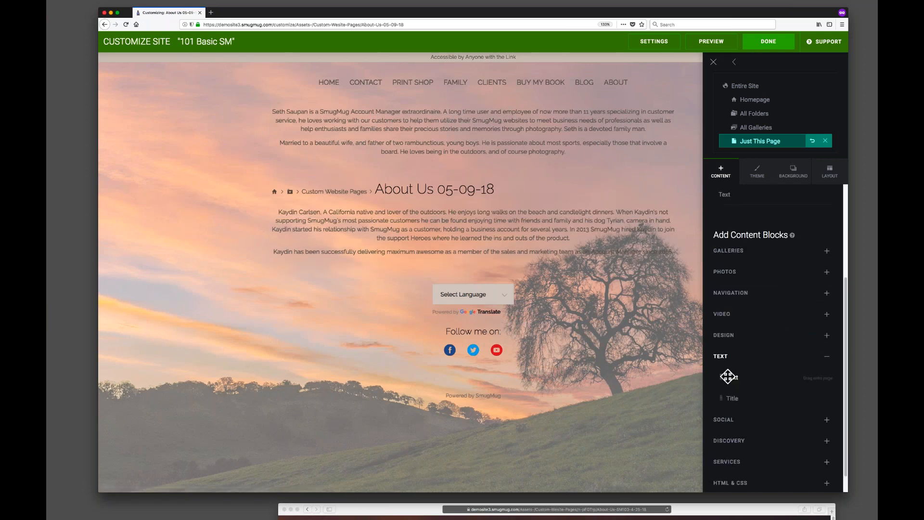
{"action": "left_click_drag", "start_coordinate": [728, 376], "coordinate": [565, 244]}
{"action": "left_click_drag", "start_coordinate": [505, 159], "coordinate": [330, 137]}
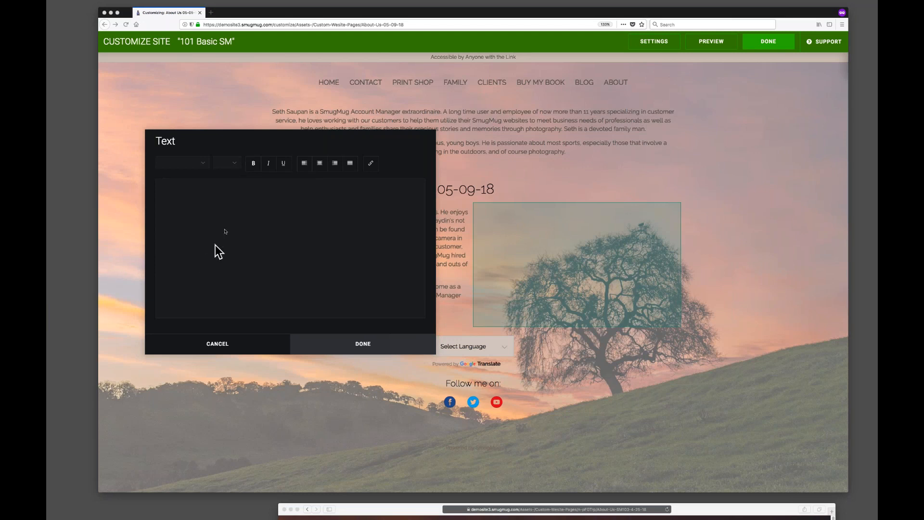
{"action": "left_click", "coordinate": [232, 222]}
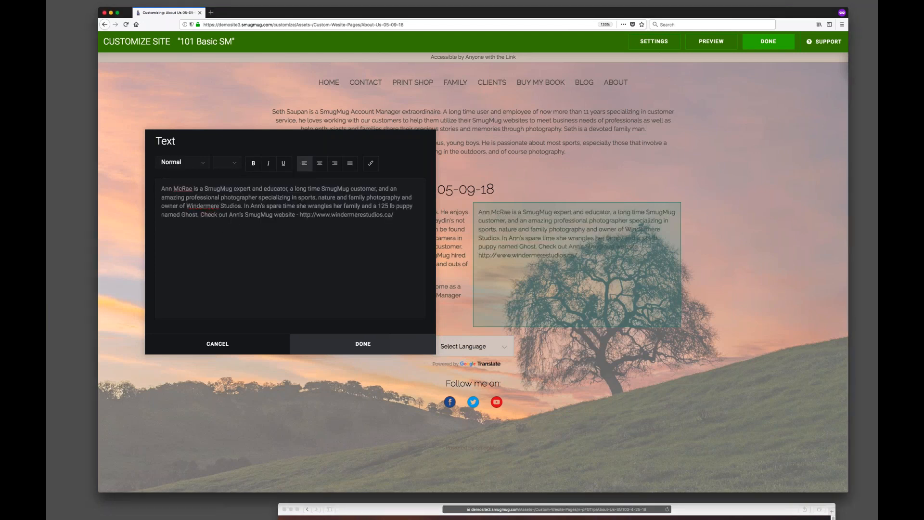
Move the website sentence into its own paragraph and delete the pasted URL text after it.
{"action": "left_click", "coordinate": [202, 214]}
{"action": "key", "text": "Return"}
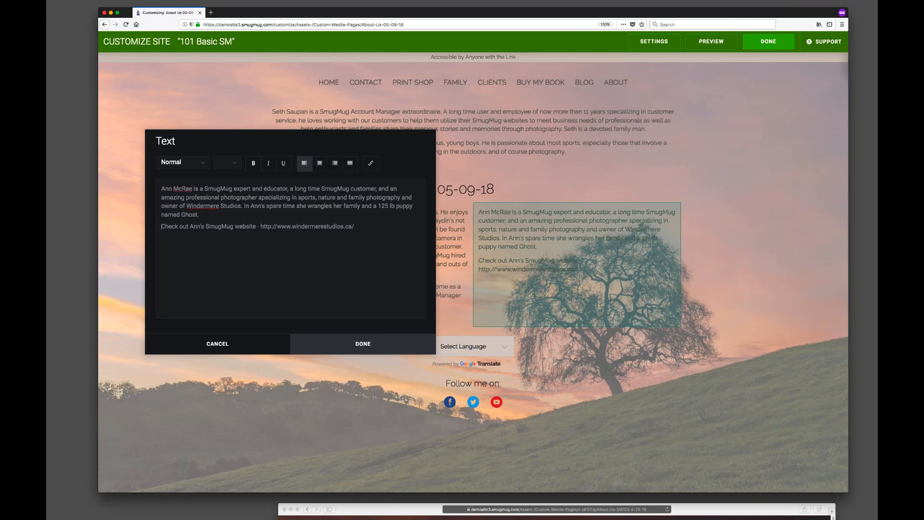
{"action": "left_click_drag", "start_coordinate": [355, 140], "coordinate": [315, 107]}
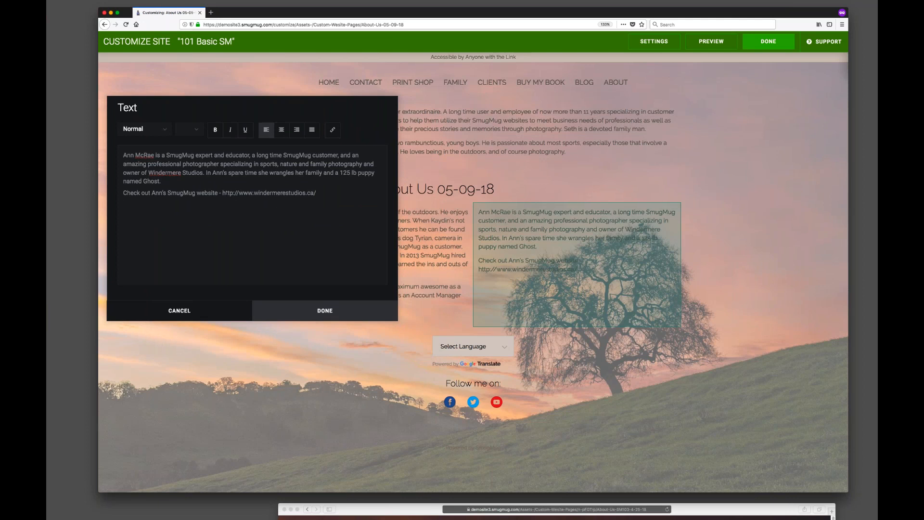
{"action": "left_click_drag", "start_coordinate": [223, 193], "coordinate": [316, 193]}
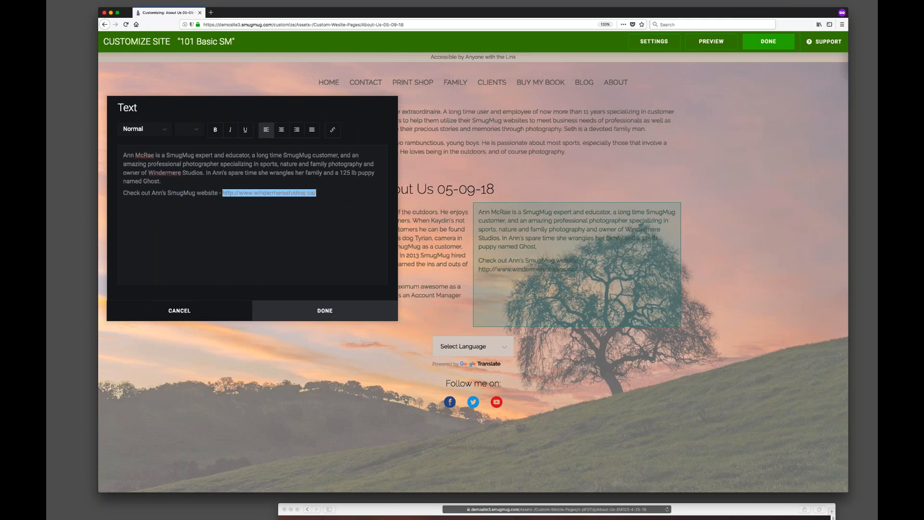
{"action": "key", "text": "BackSpace"}
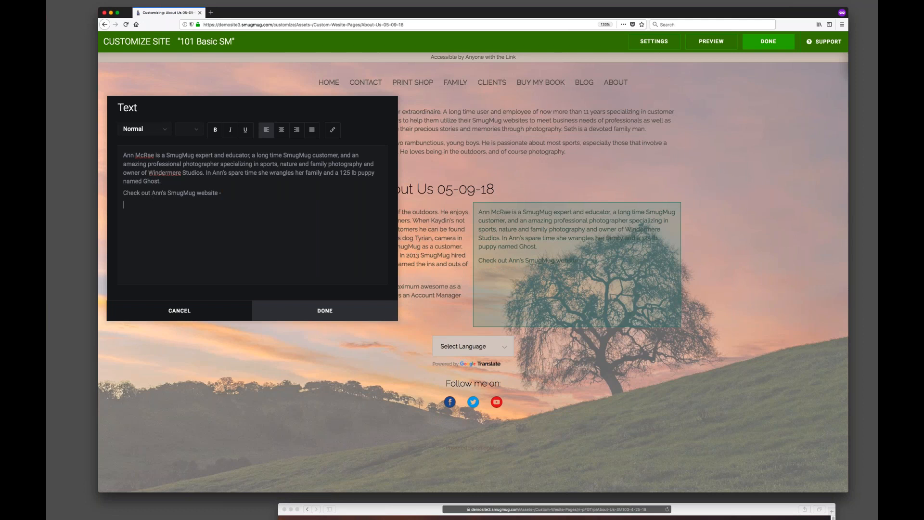
{"action": "left_click_drag", "start_coordinate": [151, 192], "coordinate": [218, 193]}
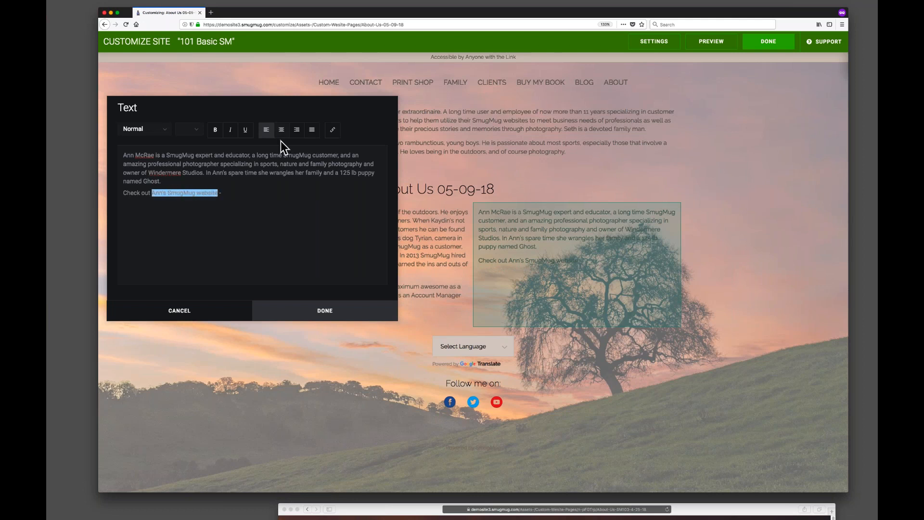
{"action": "left_click", "coordinate": [333, 130]}
{"action": "left_click", "coordinate": [456, 260]}
{"action": "key", "text": "super+v"}
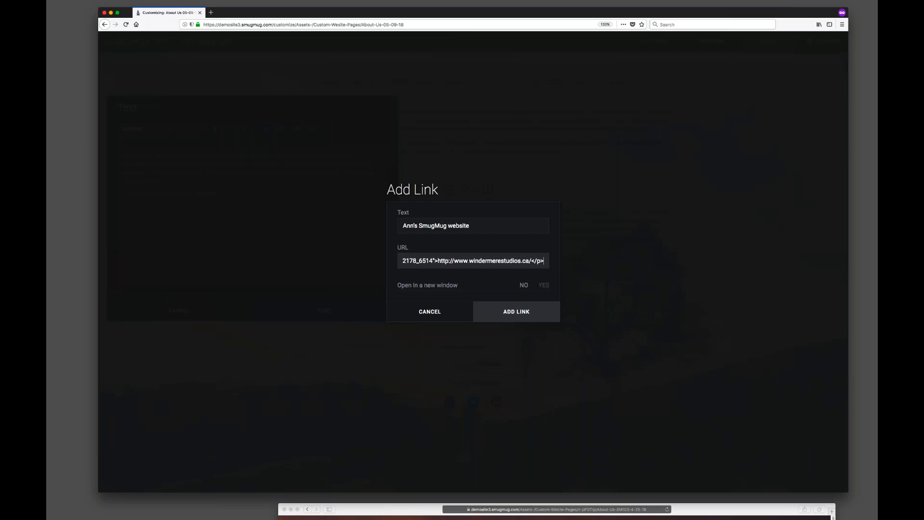
{"action": "key", "text": "BackSpace"}
{"action": "key", "text": "BackSpace"}
{"action": "key", "text": "BackSpace"}
{"action": "key", "text": "BackSpace"}
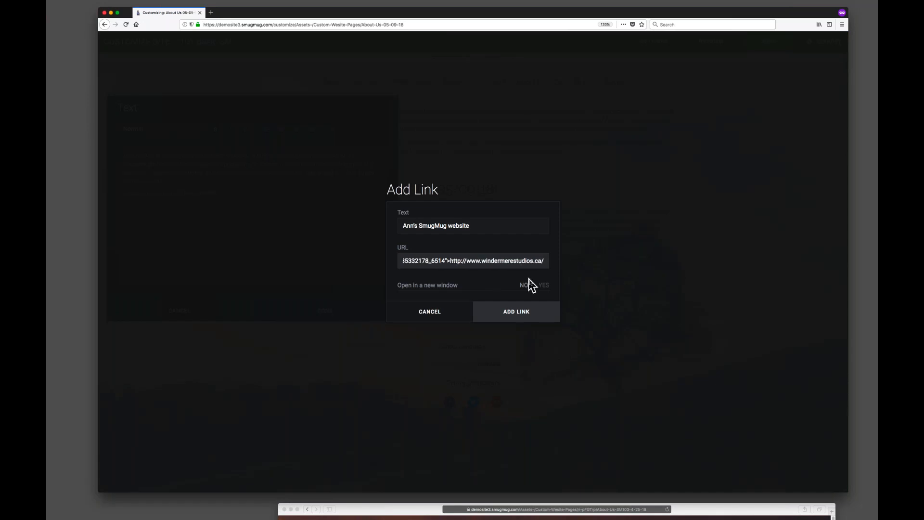
{"action": "left_click", "coordinate": [544, 286]}
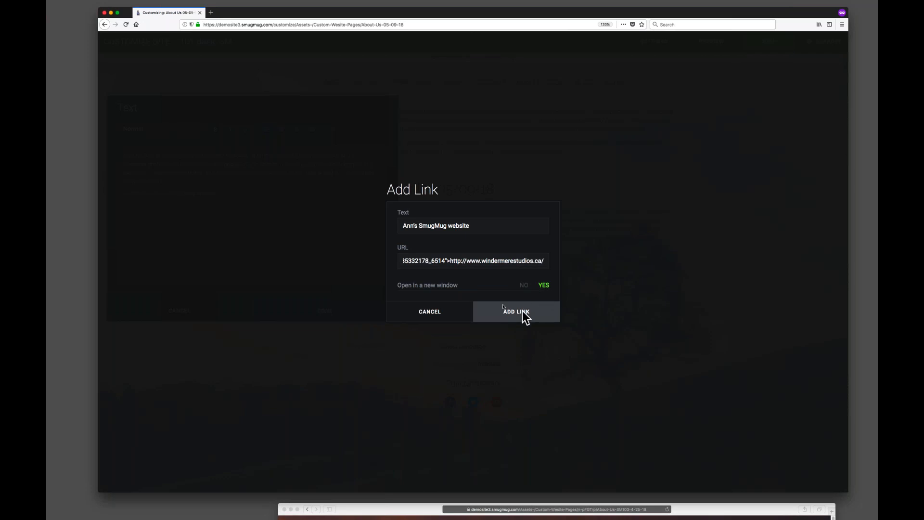
{"action": "left_click_drag", "start_coordinate": [431, 261], "coordinate": [398, 261]}
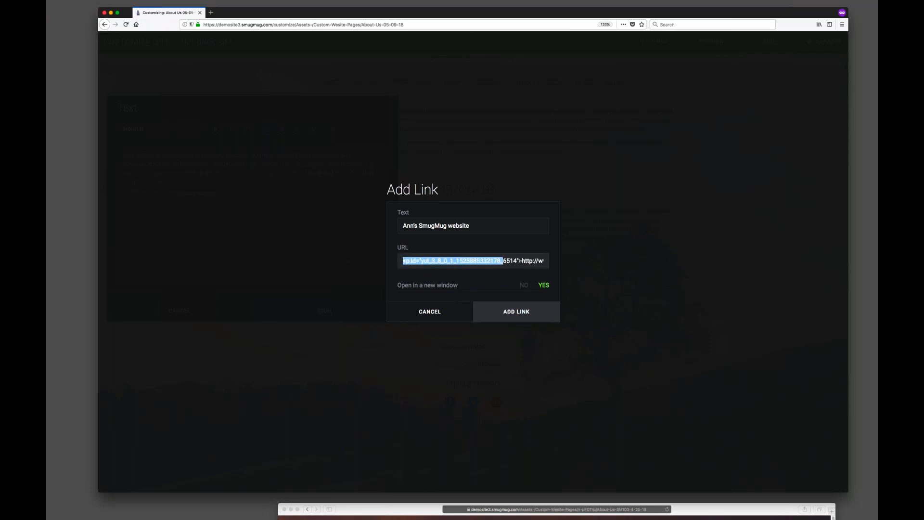
{"action": "left_click", "coordinate": [520, 261]}
{"action": "left_click_drag", "start_coordinate": [521, 261], "coordinate": [343, 258]}
{"action": "key", "text": "BackSpace"}
{"action": "left_click", "coordinate": [527, 312]}
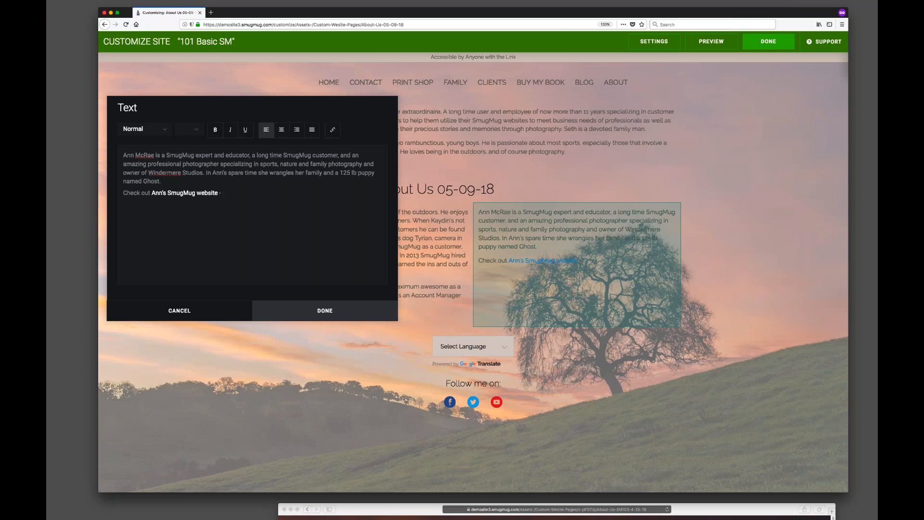
Center-align all the text in the new bio block and save it.
{"action": "left_click_drag", "start_coordinate": [255, 200], "coordinate": [120, 155]}
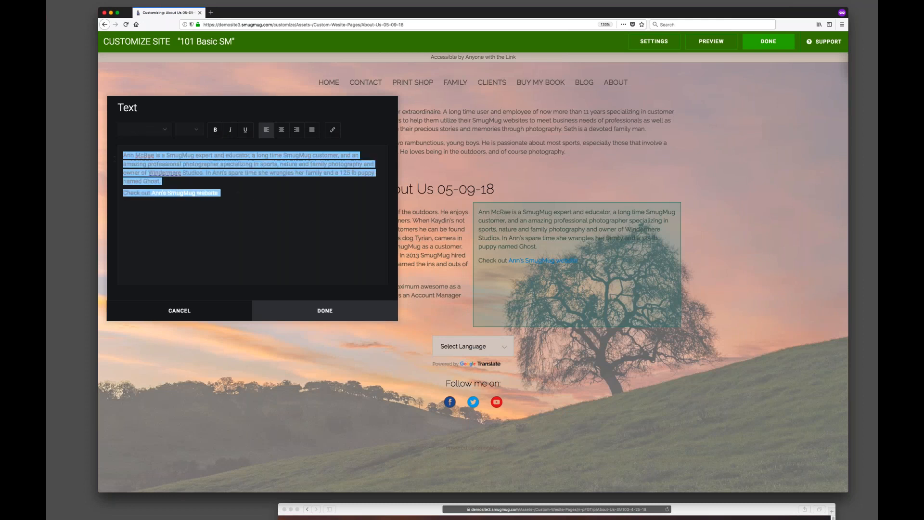
{"action": "left_click", "coordinate": [283, 130]}
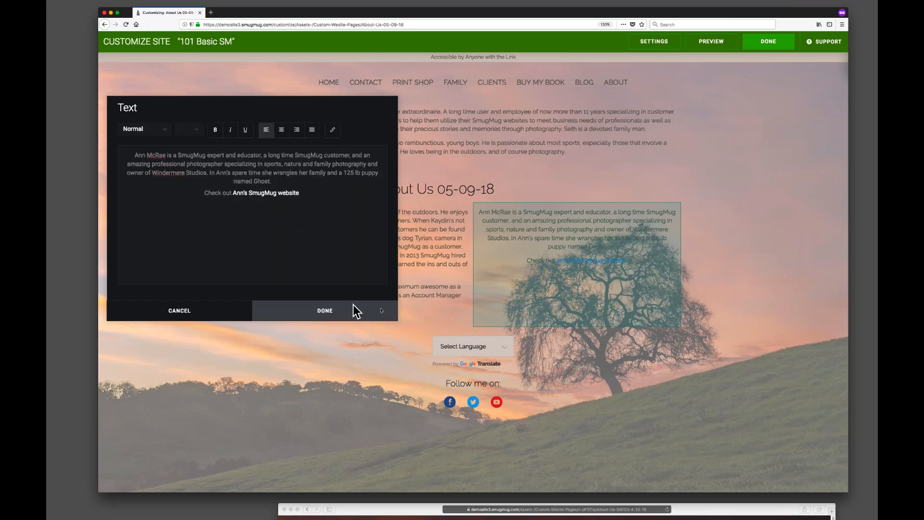
{"action": "left_click", "coordinate": [353, 308]}
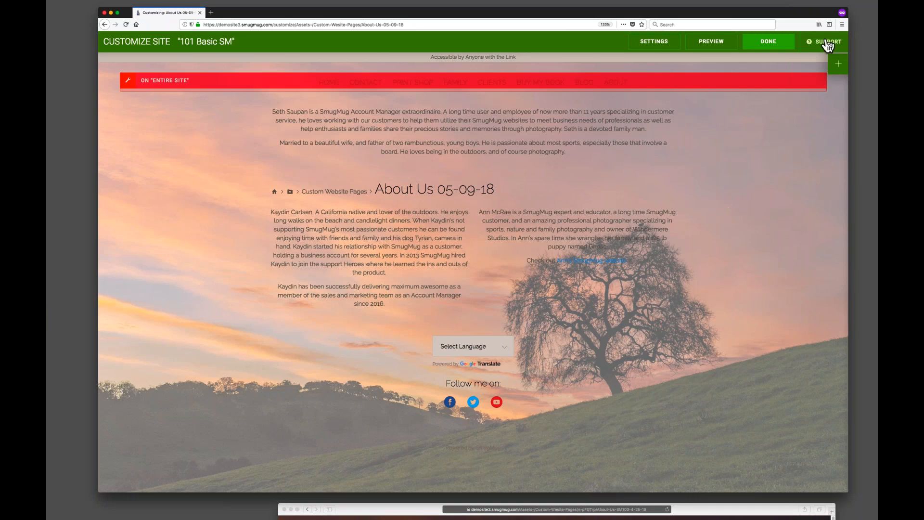
Add a Text block at the very top of the page content and paste the next staff bio into it.
{"action": "left_click", "coordinate": [838, 64]}
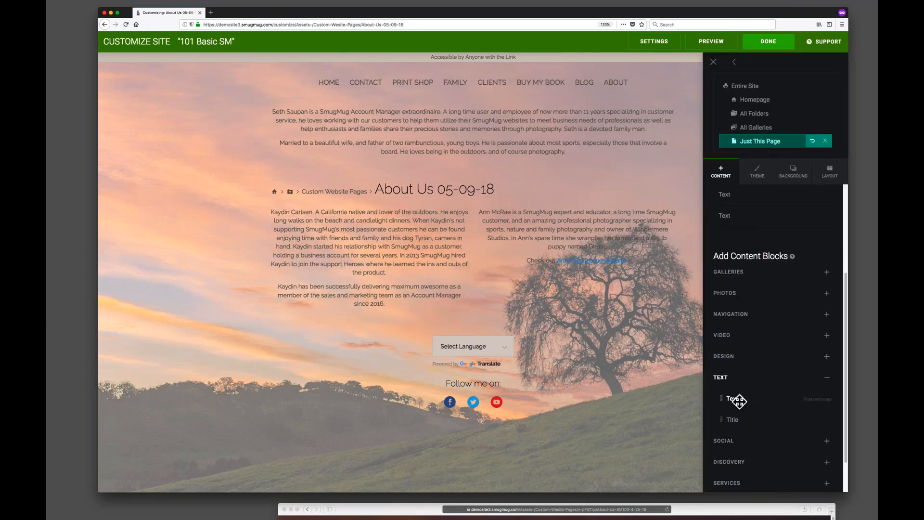
{"action": "left_click_drag", "start_coordinate": [734, 397], "coordinate": [476, 120]}
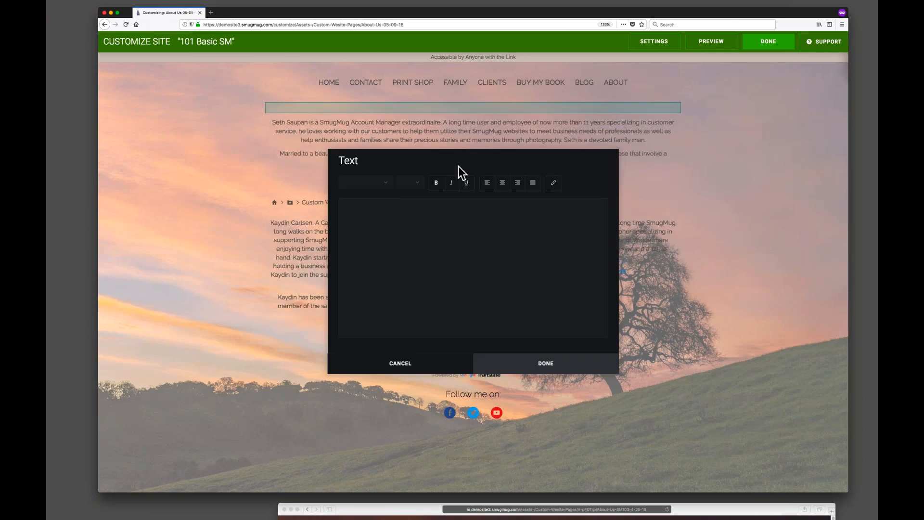
{"action": "left_click_drag", "start_coordinate": [452, 157], "coordinate": [302, 167]}
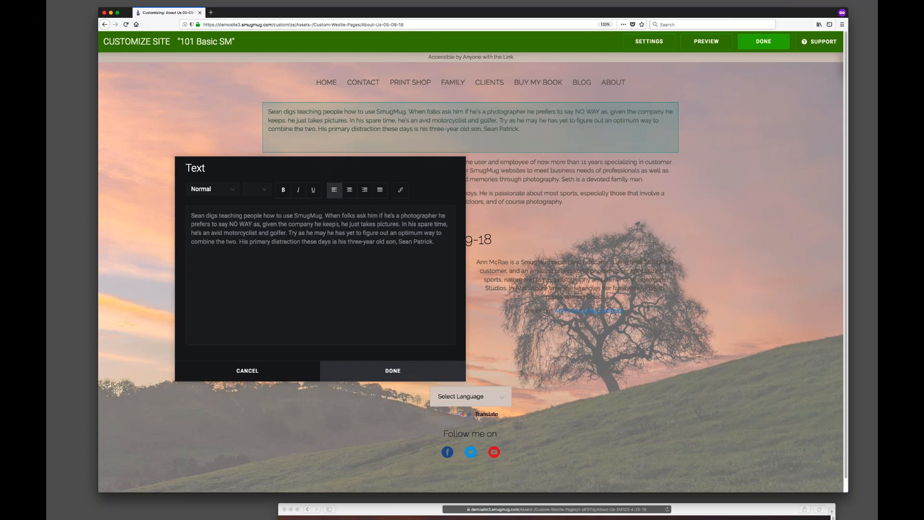
Center-align all the text in the new top bio block and save it.
{"action": "left_click_drag", "start_coordinate": [435, 241], "coordinate": [191, 215]}
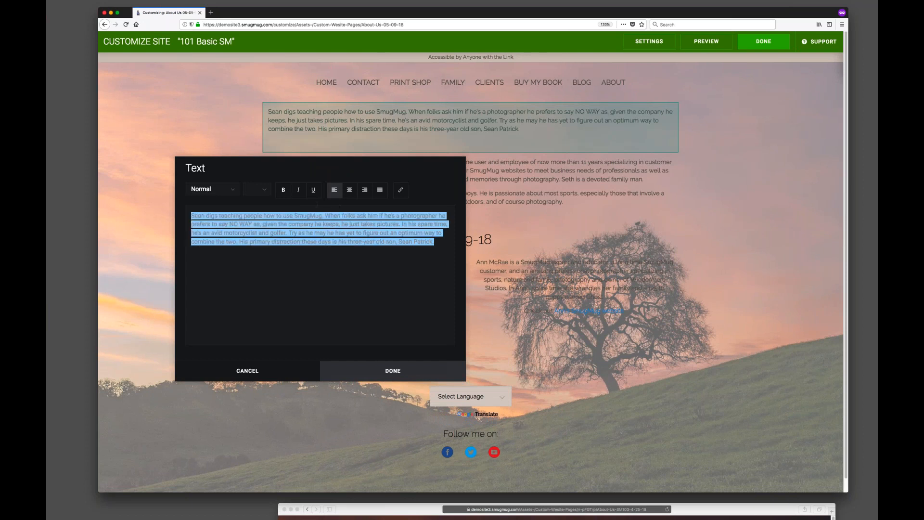
{"action": "left_click", "coordinate": [349, 190]}
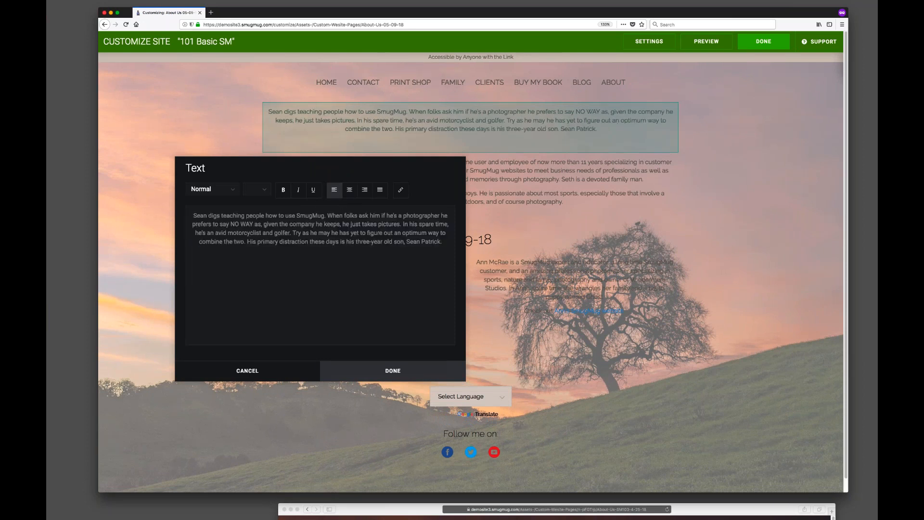
{"action": "left_click", "coordinate": [393, 372]}
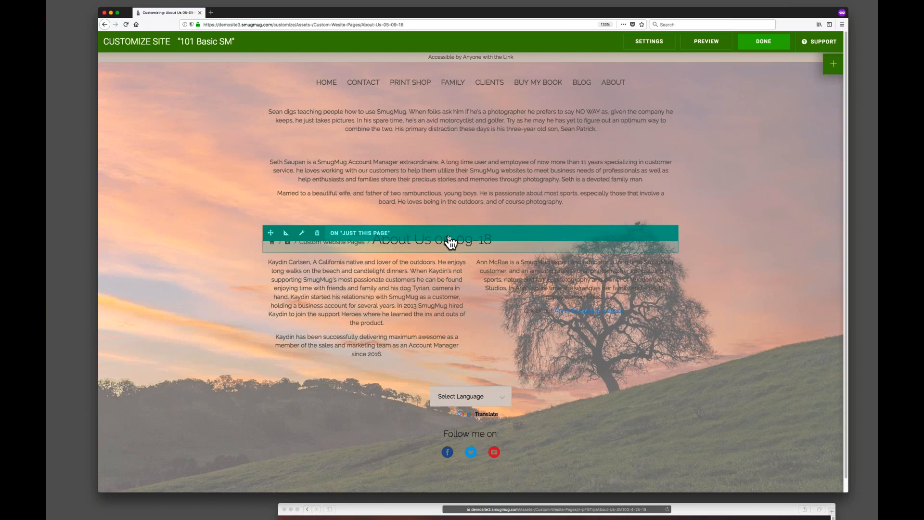
Add a Single Photo block above the top bio and choose the woman's portrait from Website Assets > Webinar Bio Photos.
{"action": "left_click", "coordinate": [834, 64]}
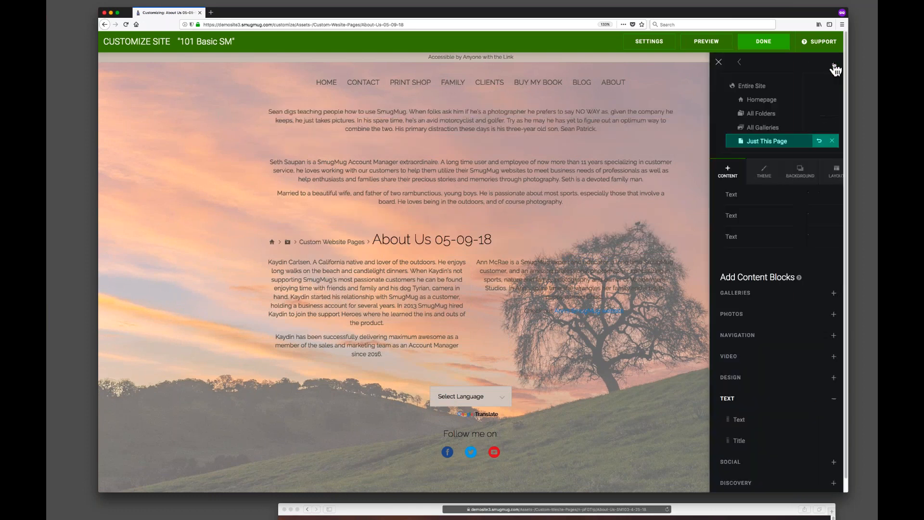
{"action": "left_click", "coordinate": [742, 316]}
{"action": "left_click_drag", "start_coordinate": [748, 335], "coordinate": [469, 128]}
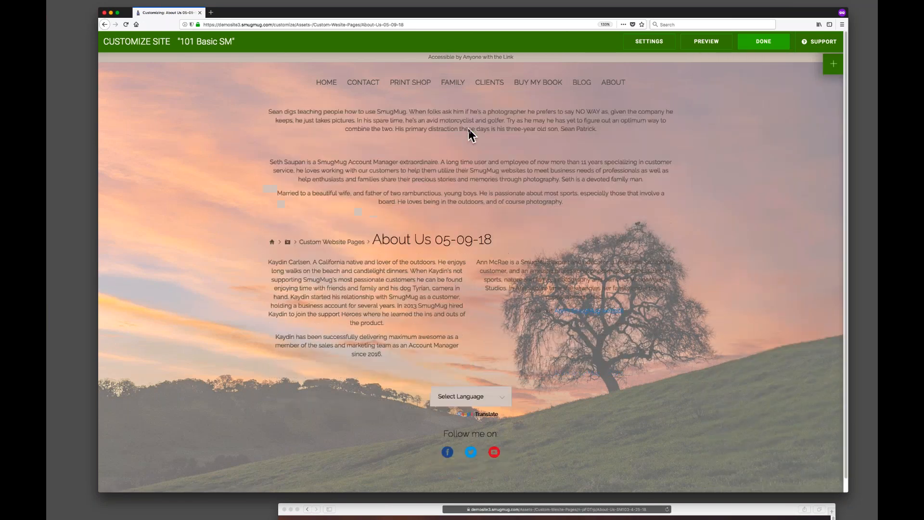
{"action": "left_click_drag", "start_coordinate": [477, 161], "coordinate": [248, 181]}
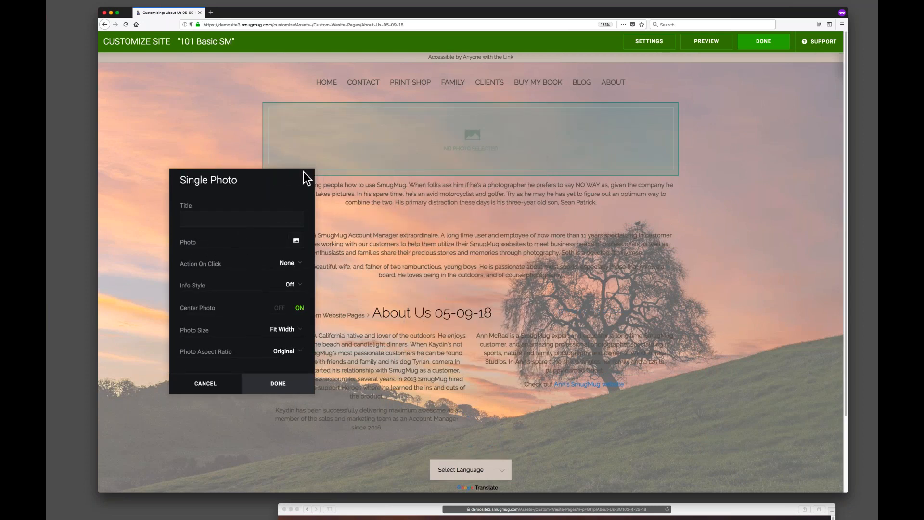
{"action": "left_click", "coordinate": [297, 241]}
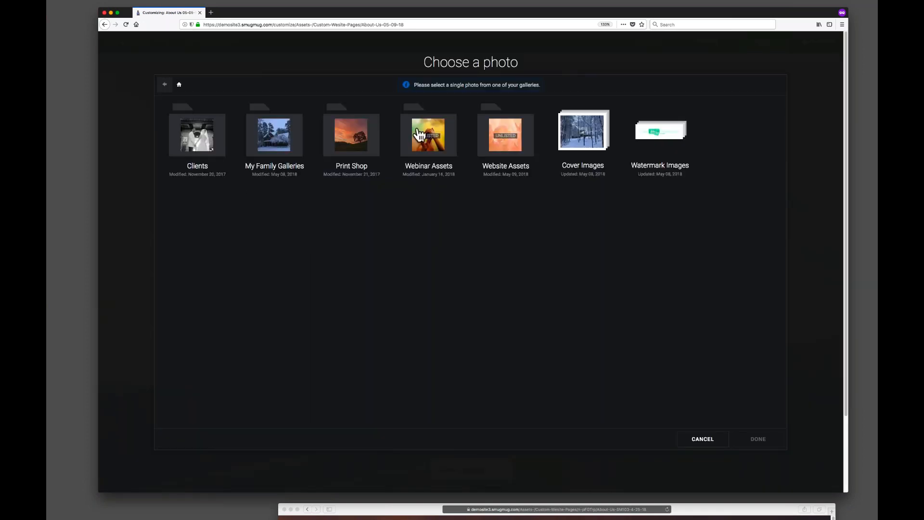
{"action": "left_click", "coordinate": [517, 140]}
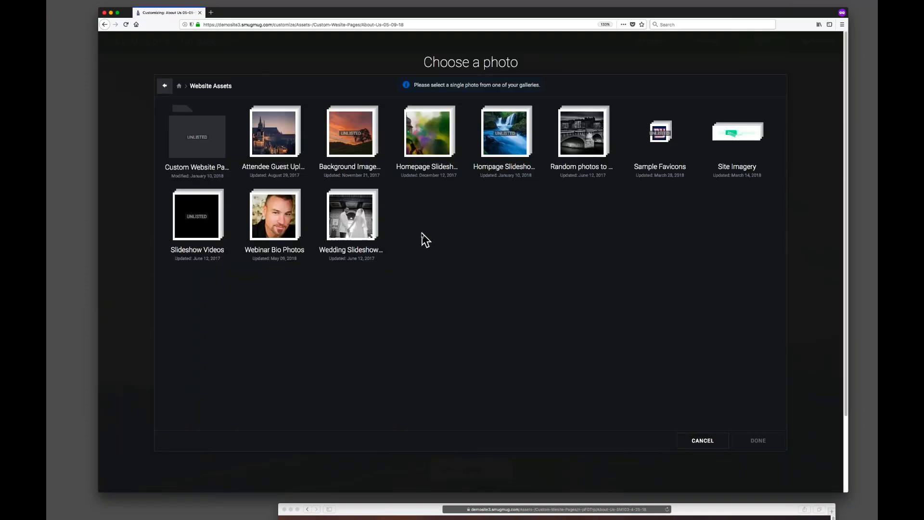
{"action": "left_click", "coordinate": [274, 226]}
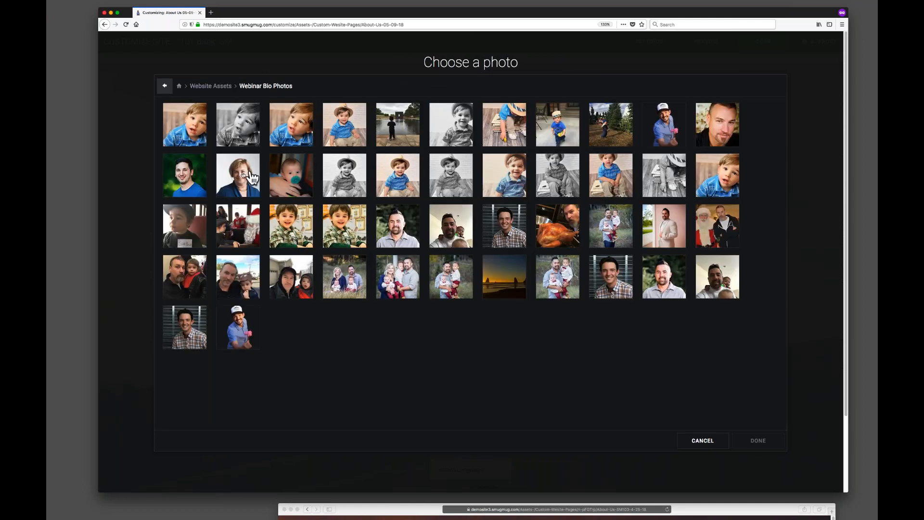
{"action": "left_click", "coordinate": [245, 178]}
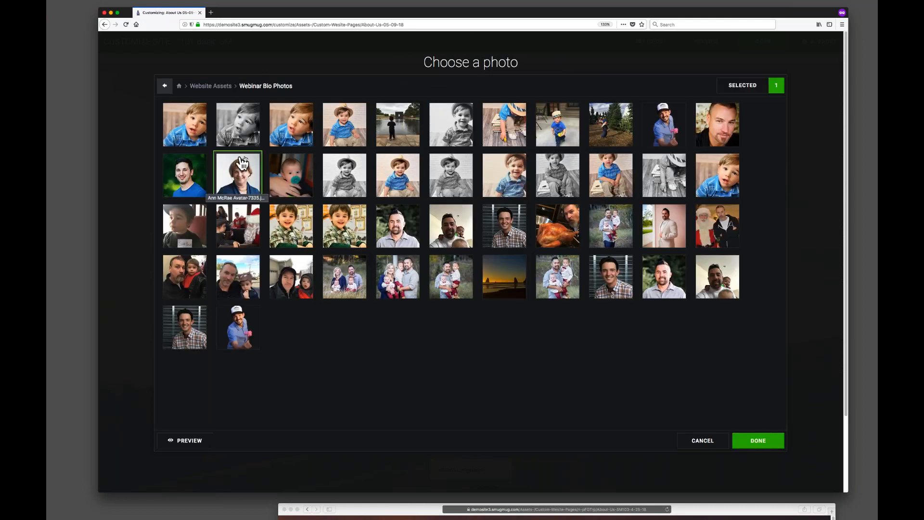
{"action": "left_click", "coordinate": [759, 443]}
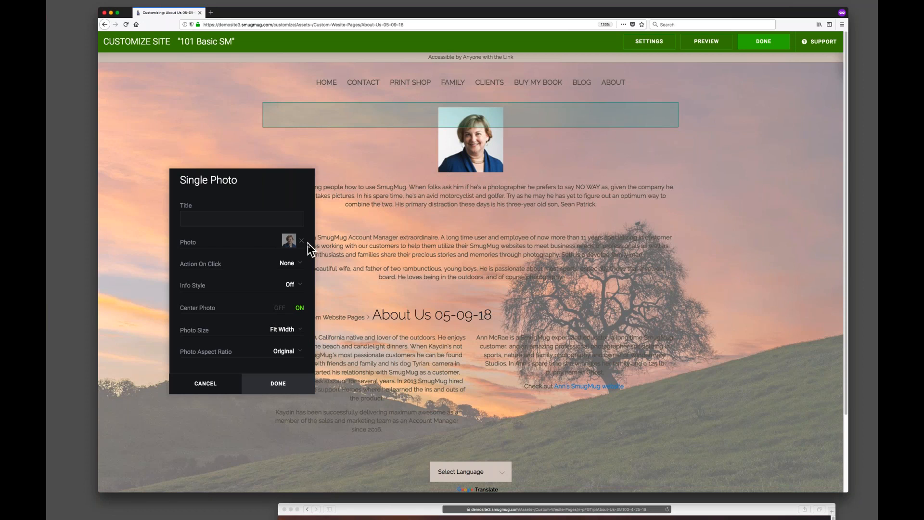
{"action": "key", "text": "super+Tab"}
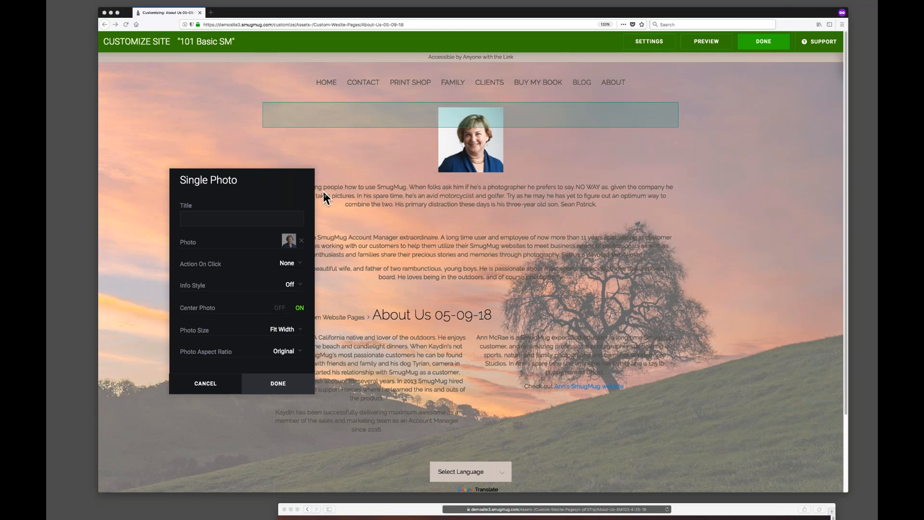
{"action": "left_click", "coordinate": [197, 272]}
{"action": "left_click", "coordinate": [288, 263]}
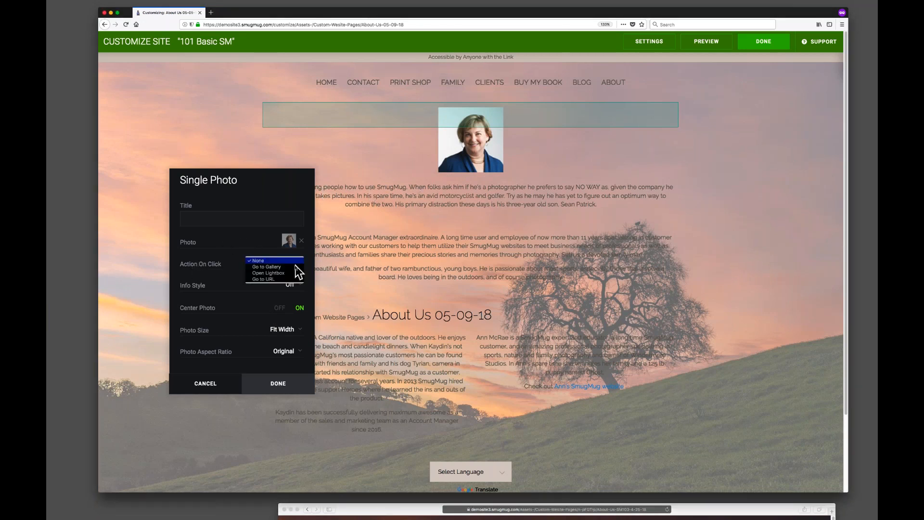
{"action": "left_click", "coordinate": [261, 279]}
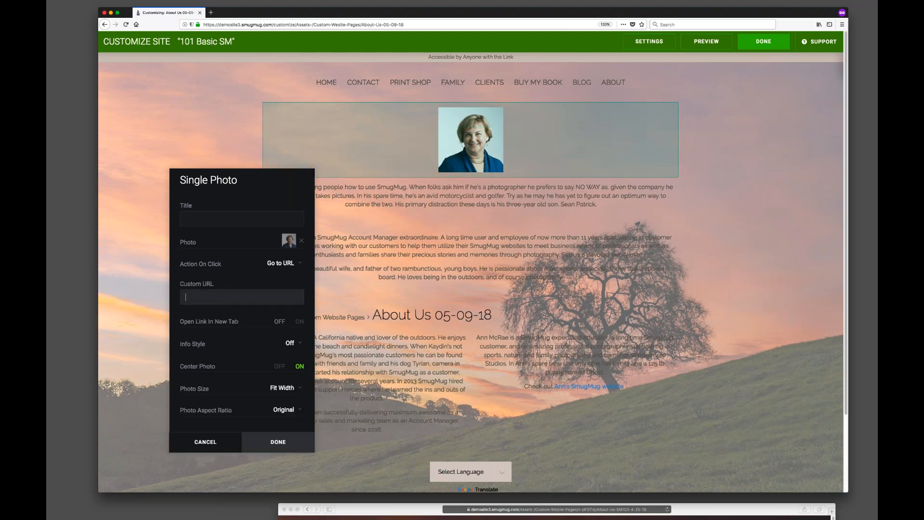
{"action": "type", "text": "https://www.windermerestudios.ca/"}
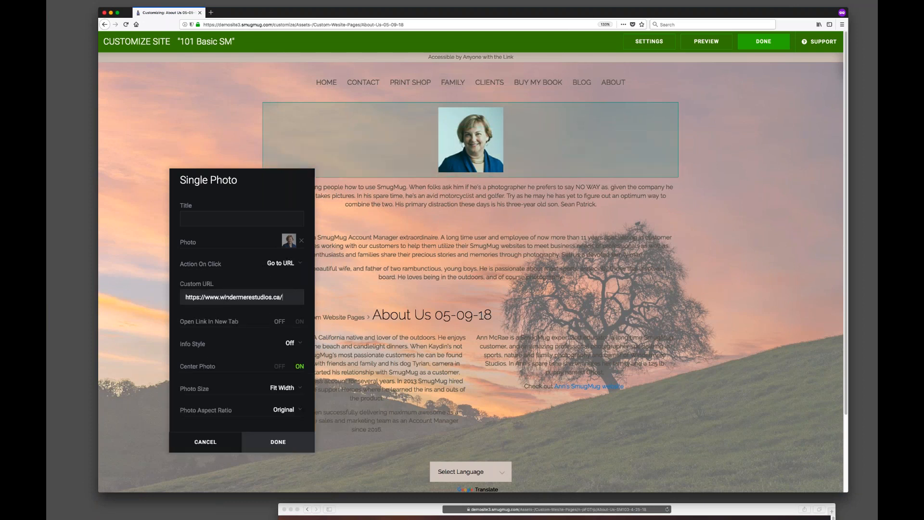
{"action": "left_click", "coordinate": [294, 321]}
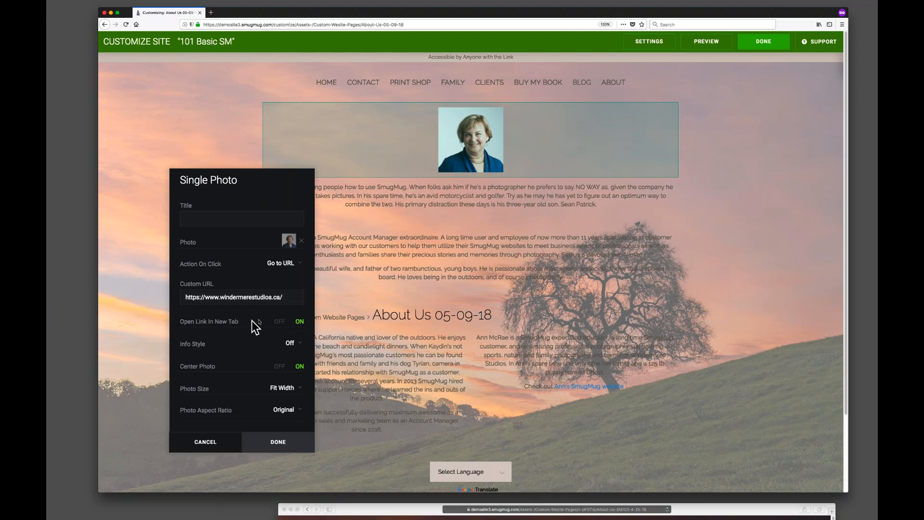
{"action": "left_click", "coordinate": [275, 443]}
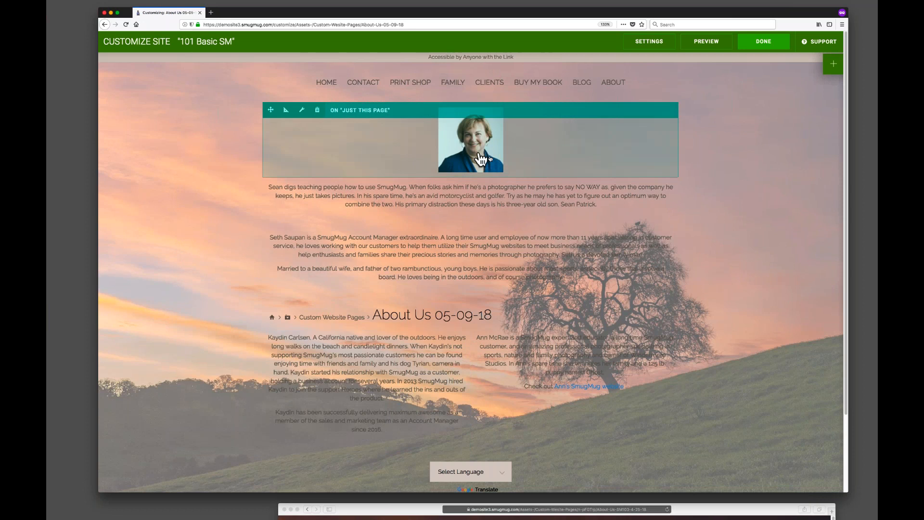
{"action": "left_click", "coordinate": [829, 68]}
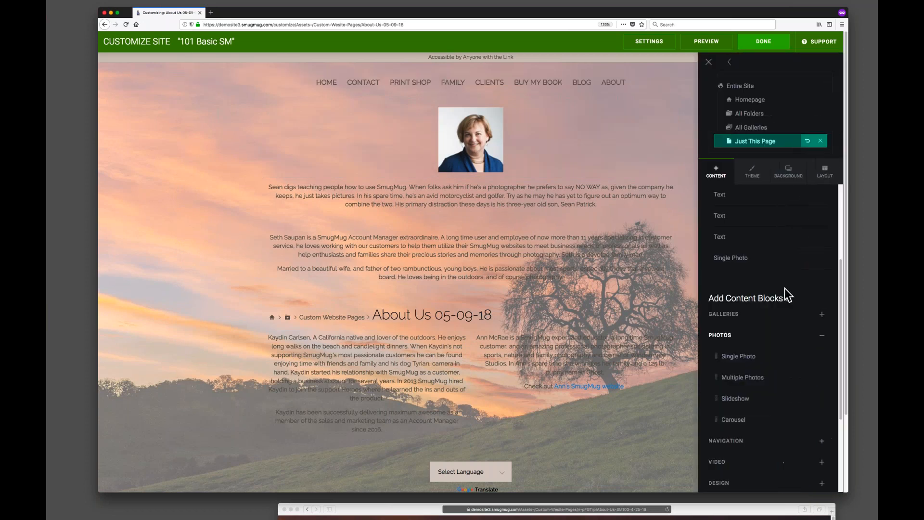
{"action": "left_click_drag", "start_coordinate": [747, 357], "coordinate": [564, 413]}
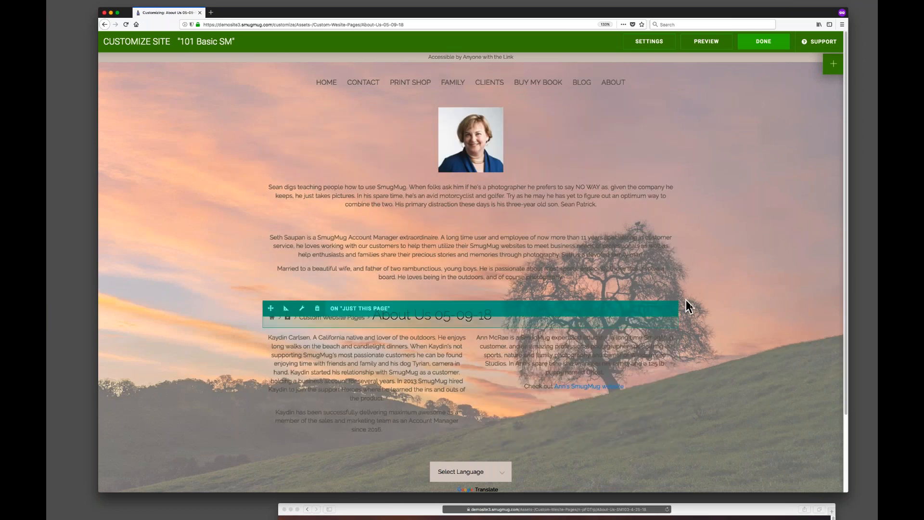
{"action": "scroll", "coordinate": [650, 313], "scroll_direction": "down", "scroll_amount": 2}
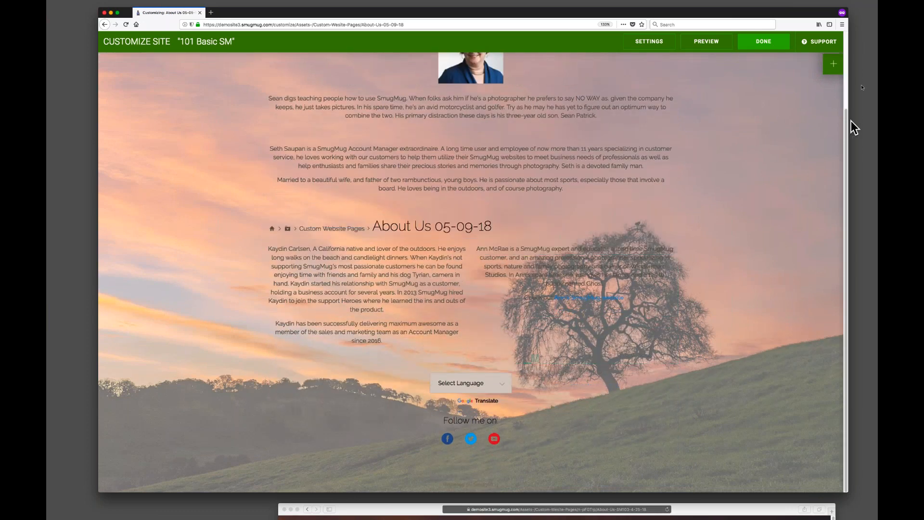
Add a Single Photo block below the bio columns using the family photo from Webinar Bio Photos and save it.
{"action": "left_click", "coordinate": [835, 65]}
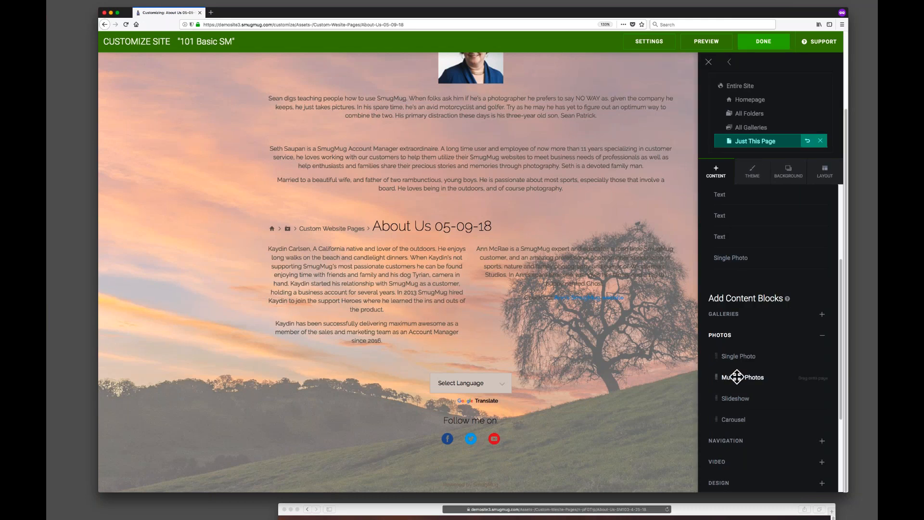
{"action": "left_click", "coordinate": [741, 360]}
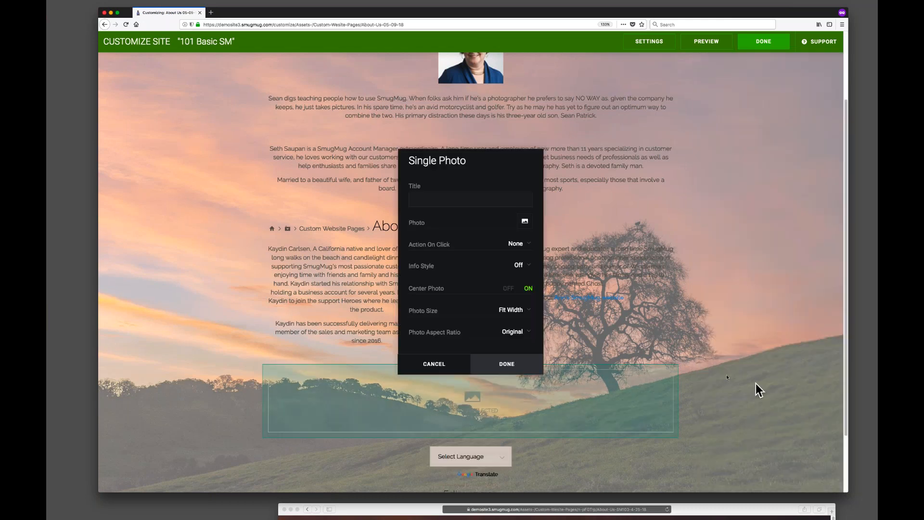
{"action": "left_click_drag", "start_coordinate": [490, 157], "coordinate": [240, 126]}
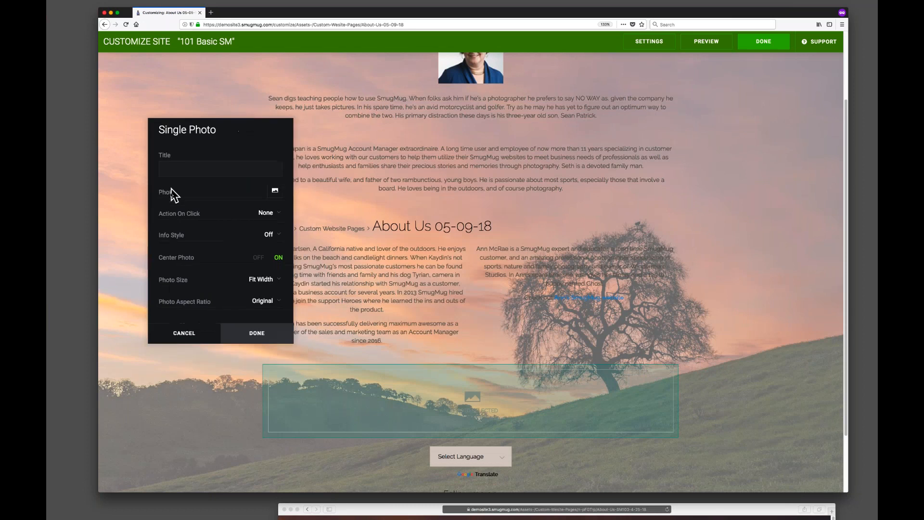
{"action": "left_click", "coordinate": [275, 192]}
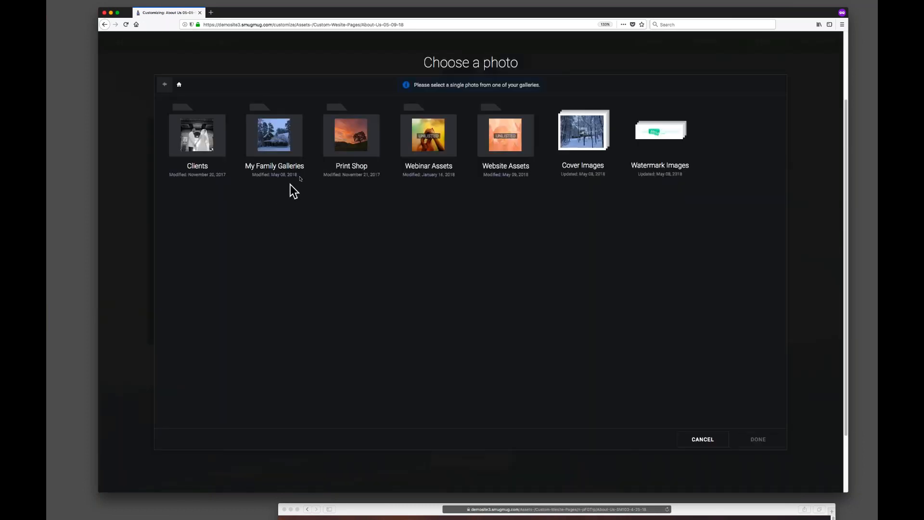
{"action": "left_click", "coordinate": [508, 137]}
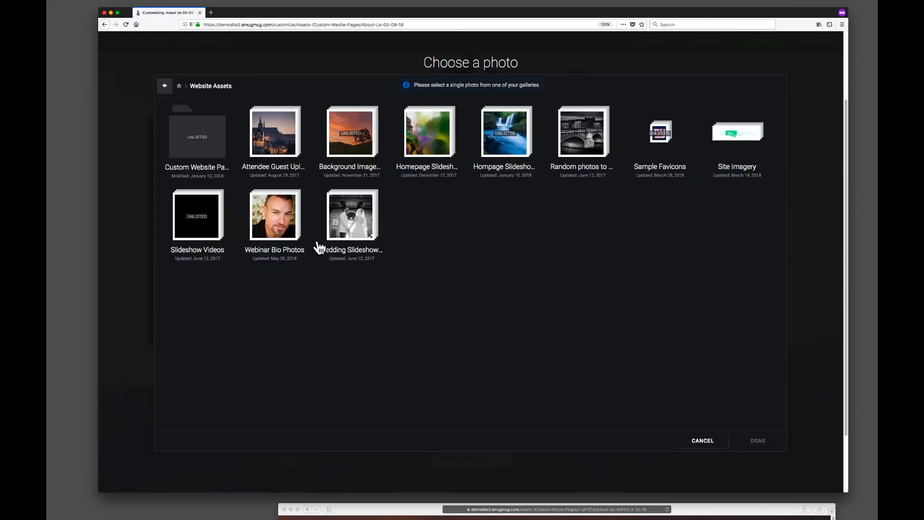
{"action": "left_click", "coordinate": [292, 243]}
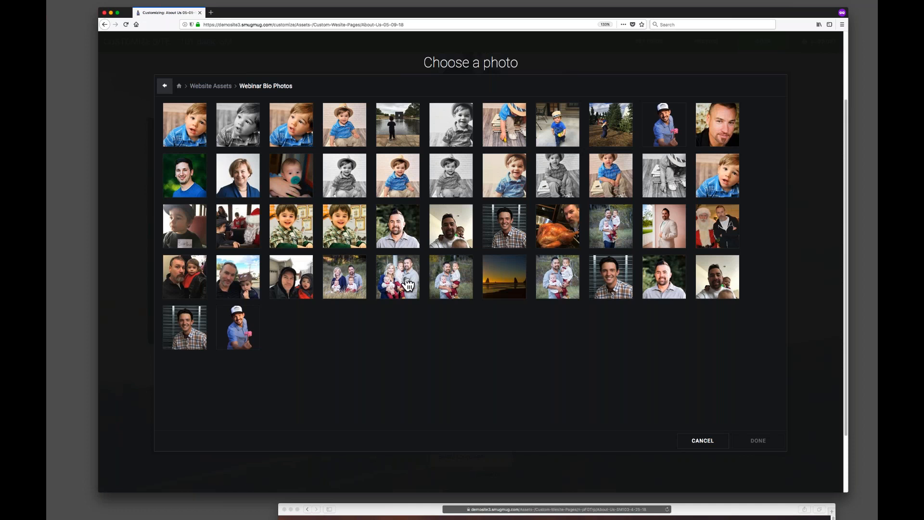
{"action": "left_click", "coordinate": [400, 281]}
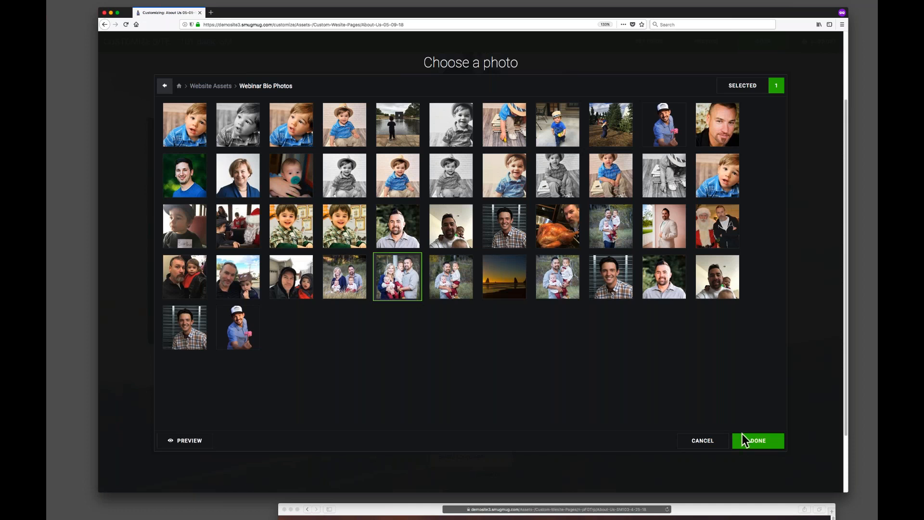
{"action": "left_click", "coordinate": [770, 438]}
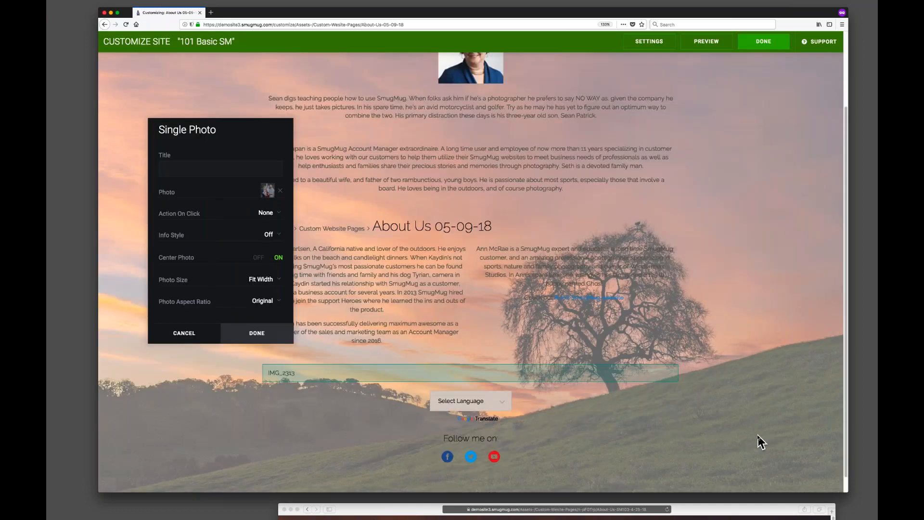
{"action": "scroll", "coordinate": [370, 274], "scroll_direction": "down", "scroll_amount": 4}
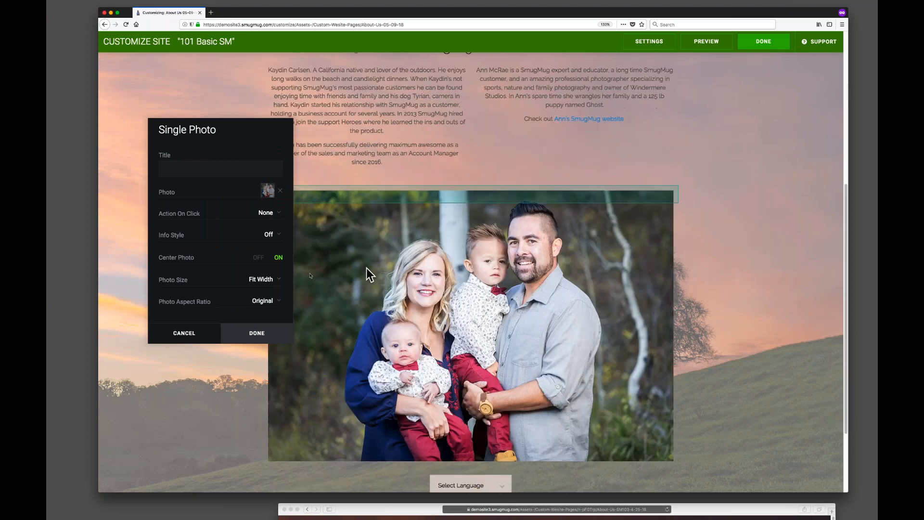
{"action": "left_click", "coordinate": [255, 334]}
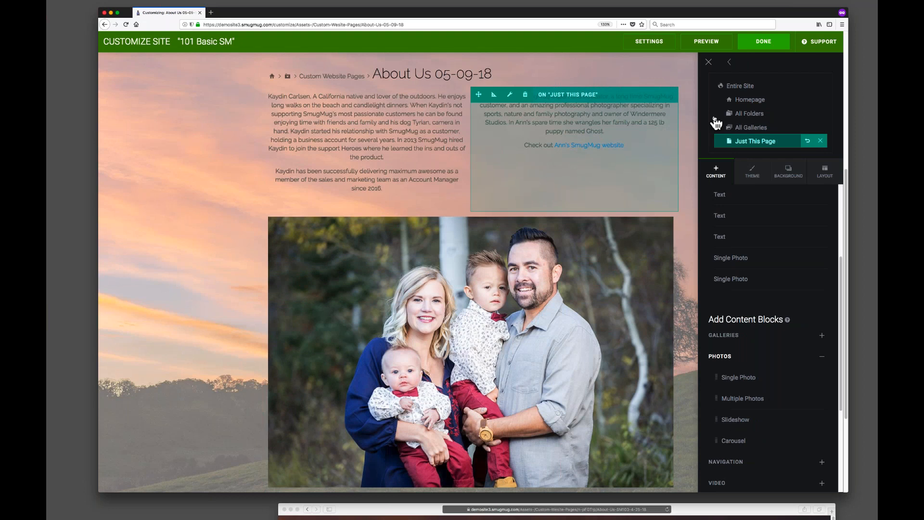
{"action": "scroll", "coordinate": [498, 284], "scroll_direction": "up", "scroll_amount": 3}
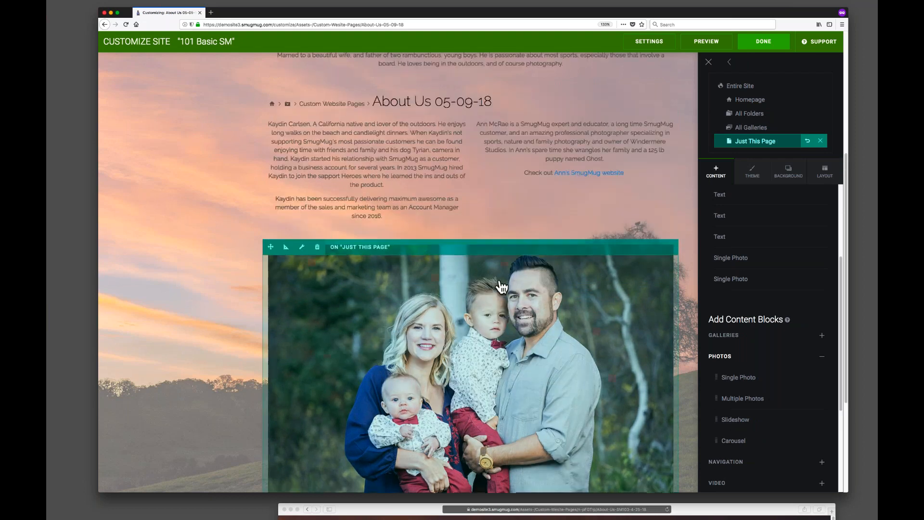
{"action": "scroll", "coordinate": [500, 286], "scroll_direction": "up", "scroll_amount": 2}
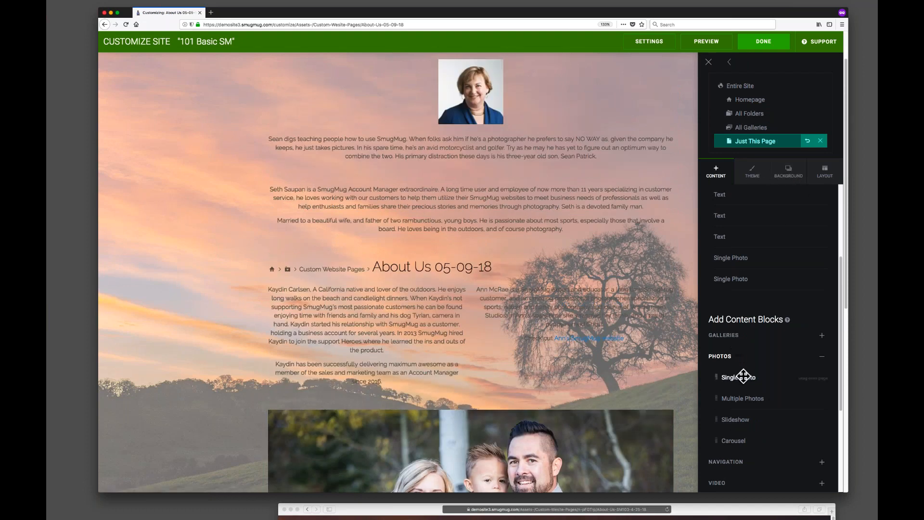
Add a Single Photo block above Seth's bio using the man's portrait from Website Assets > Webinar Bio Photos, and save it.
{"action": "left_click_drag", "start_coordinate": [725, 375], "coordinate": [471, 221]}
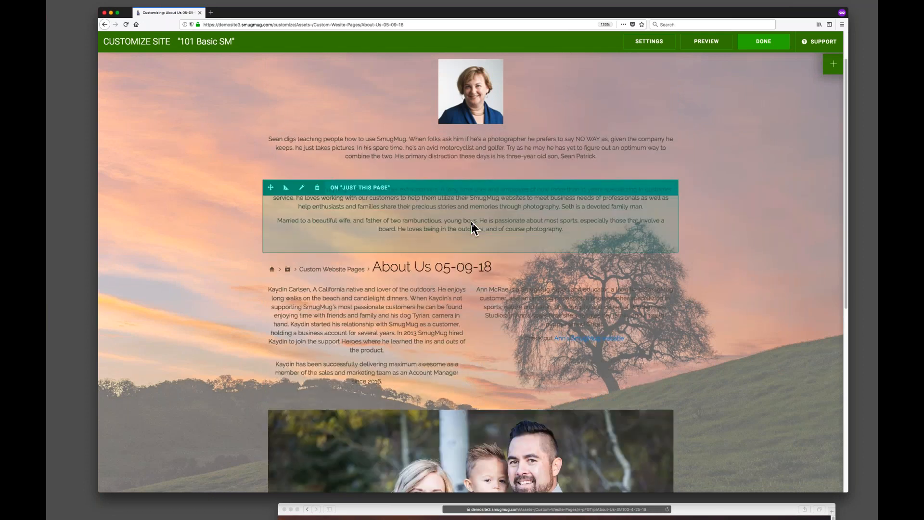
{"action": "left_click_drag", "start_coordinate": [359, 188], "coordinate": [182, 144]}
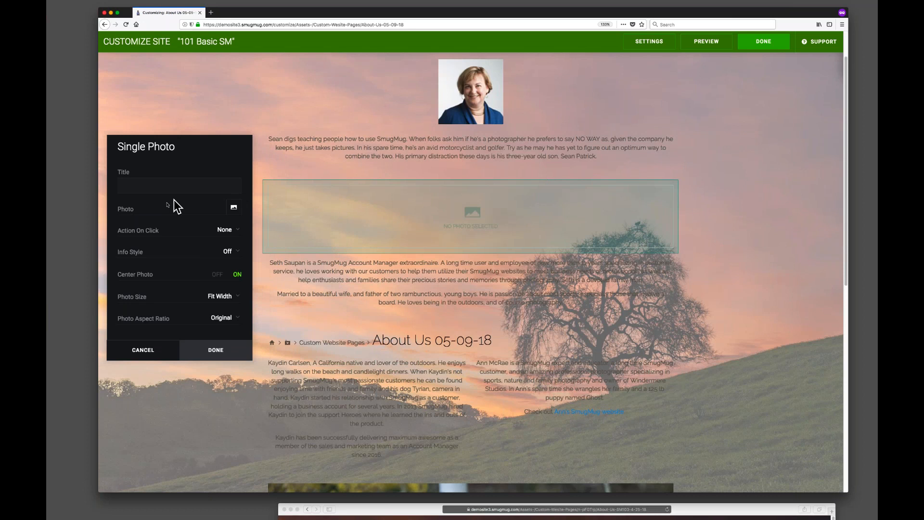
{"action": "left_click", "coordinate": [234, 207]}
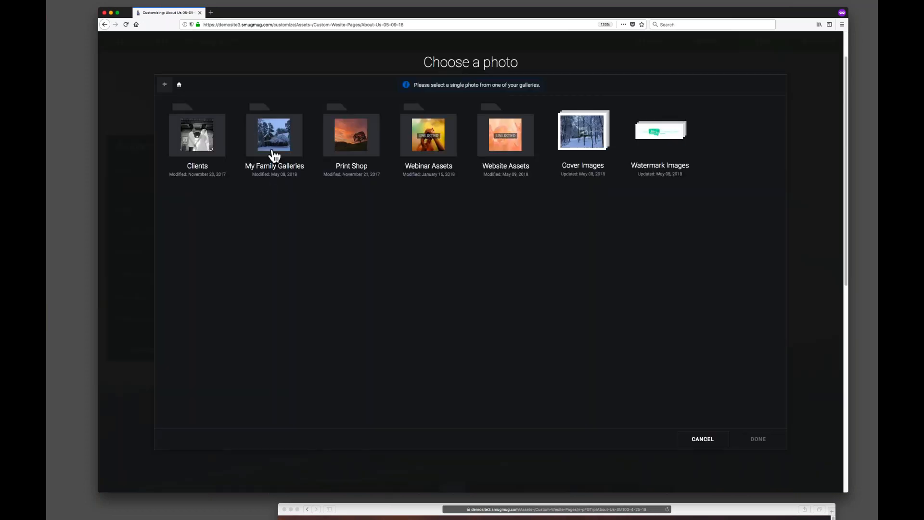
{"action": "left_click", "coordinate": [505, 140]}
{"action": "left_click", "coordinate": [282, 206]}
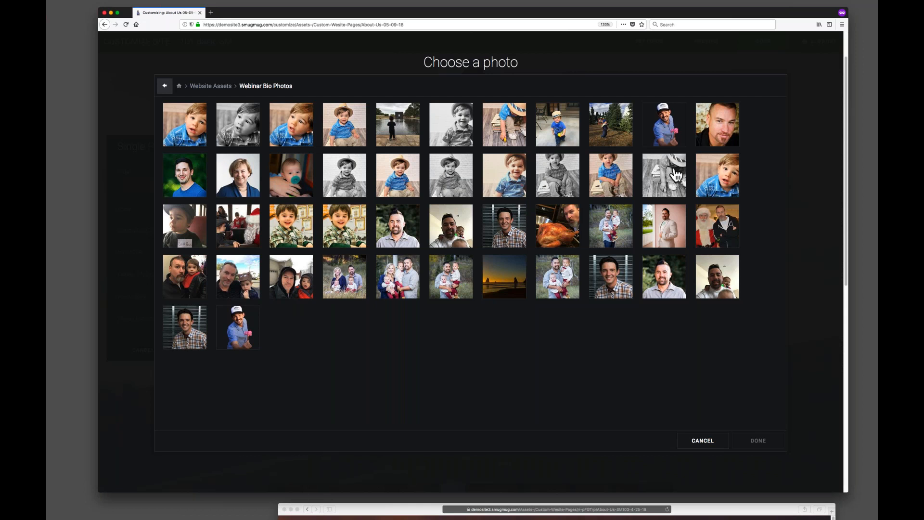
{"action": "left_click", "coordinate": [709, 125]}
{"action": "left_click", "coordinate": [767, 441]}
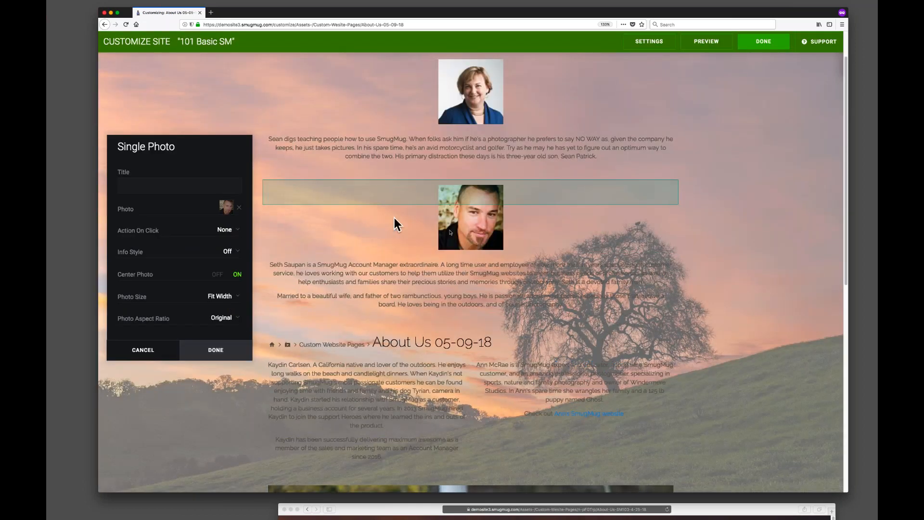
{"action": "left_click", "coordinate": [219, 355]}
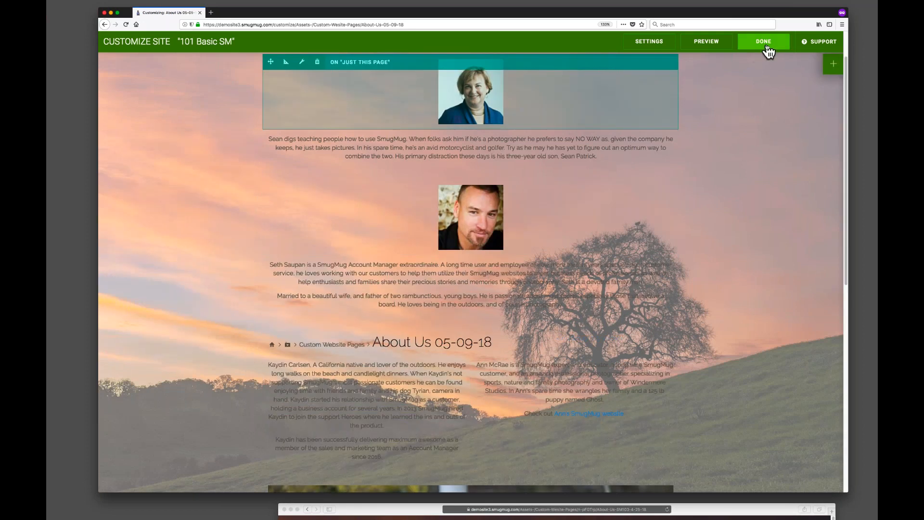
Publish the page changes and review the published About Us page.
{"action": "left_click", "coordinate": [766, 44]}
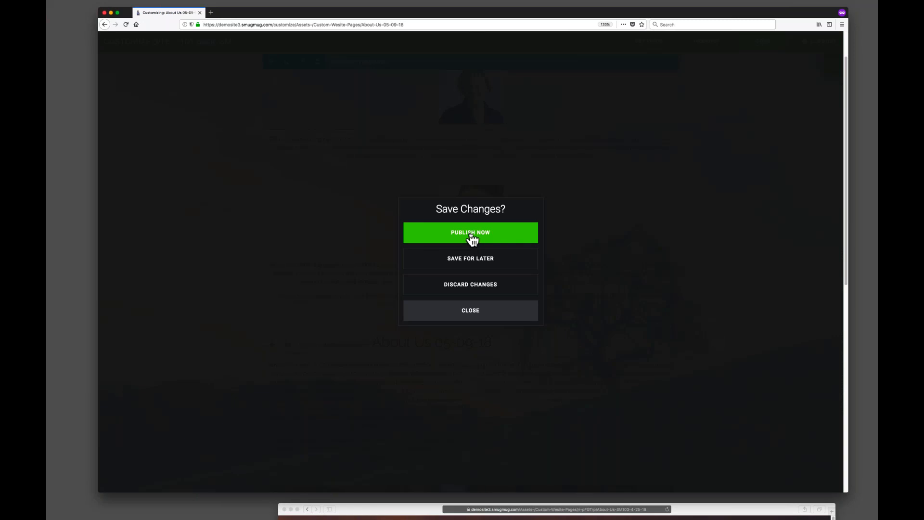
{"action": "left_click", "coordinate": [471, 234]}
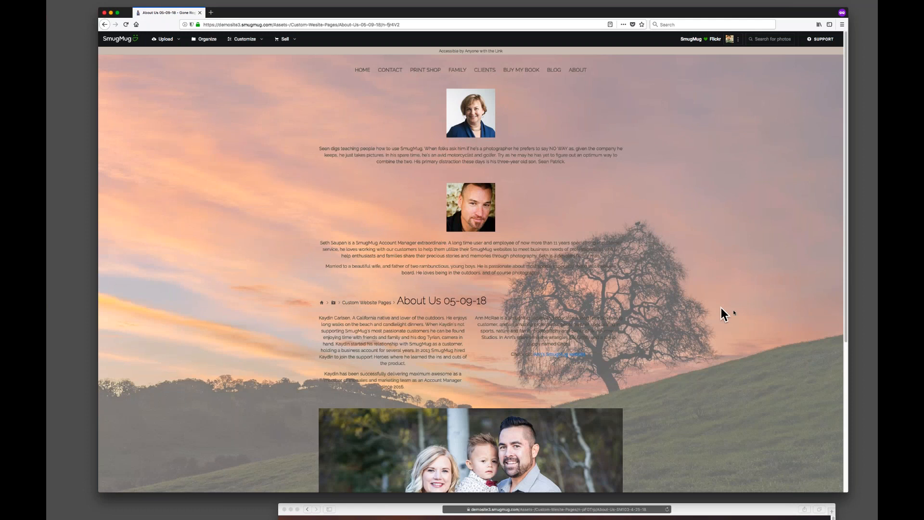
{"action": "scroll", "coordinate": [575, 308], "scroll_direction": "down", "scroll_amount": 4}
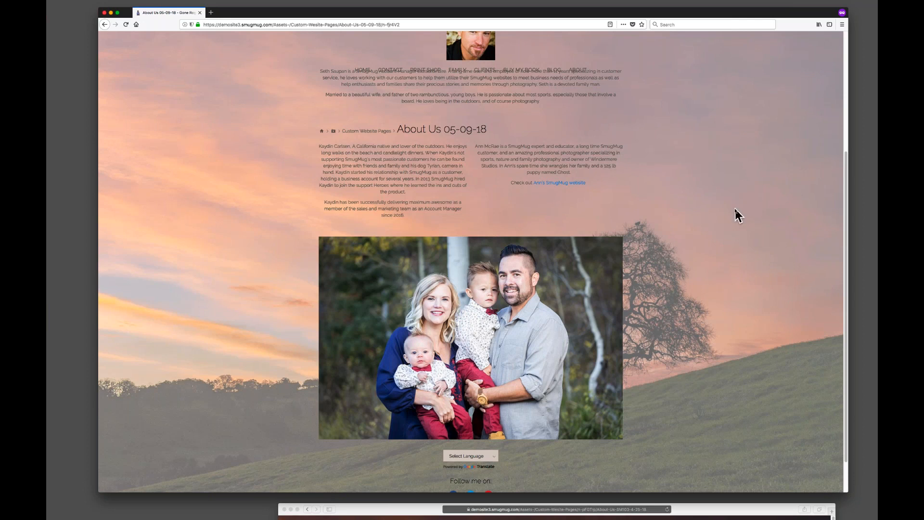
{"action": "scroll", "coordinate": [739, 215], "scroll_direction": "up", "scroll_amount": 5}
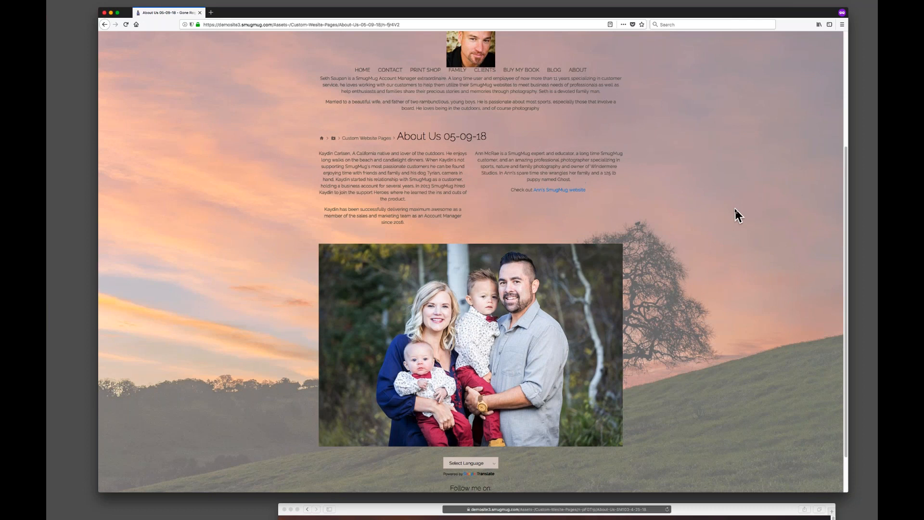
Reopen the page's content and design editing and set the page layout's side margins to 300 px.
{"action": "left_click", "coordinate": [252, 42]}
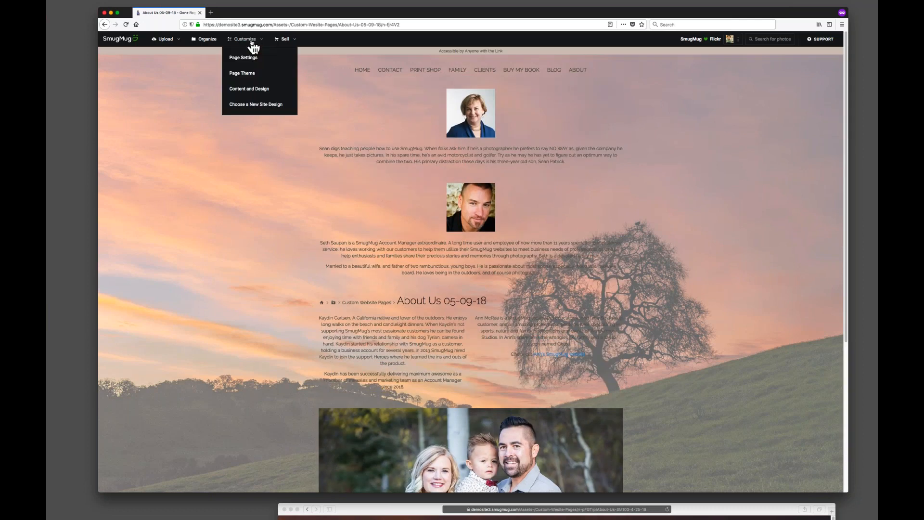
{"action": "left_click", "coordinate": [242, 90]}
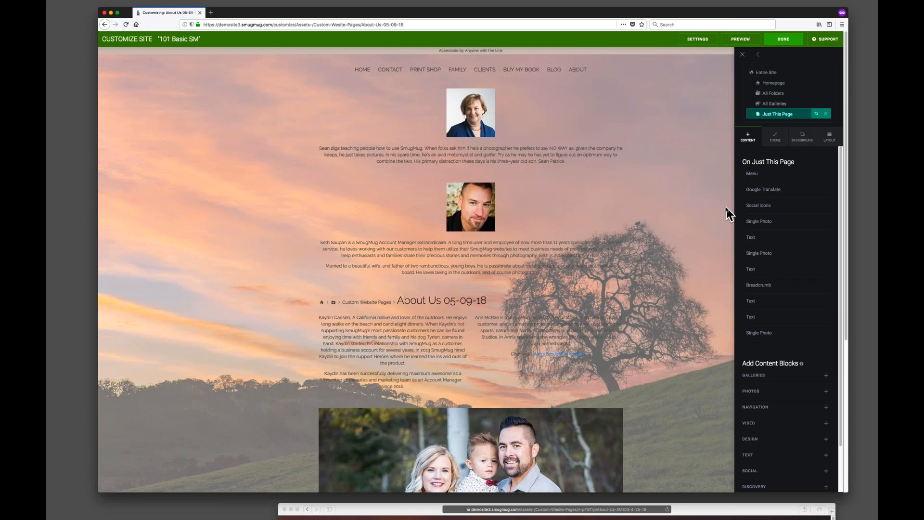
{"action": "key", "text": "super+plus"}
{"action": "key", "text": "super+plus"}
{"action": "key", "text": "super+plus"}
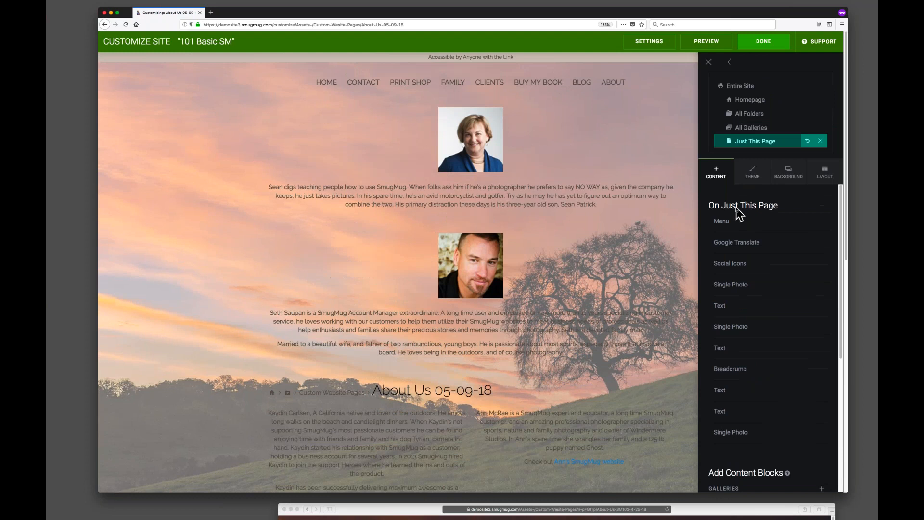
{"action": "left_click", "coordinate": [822, 177]}
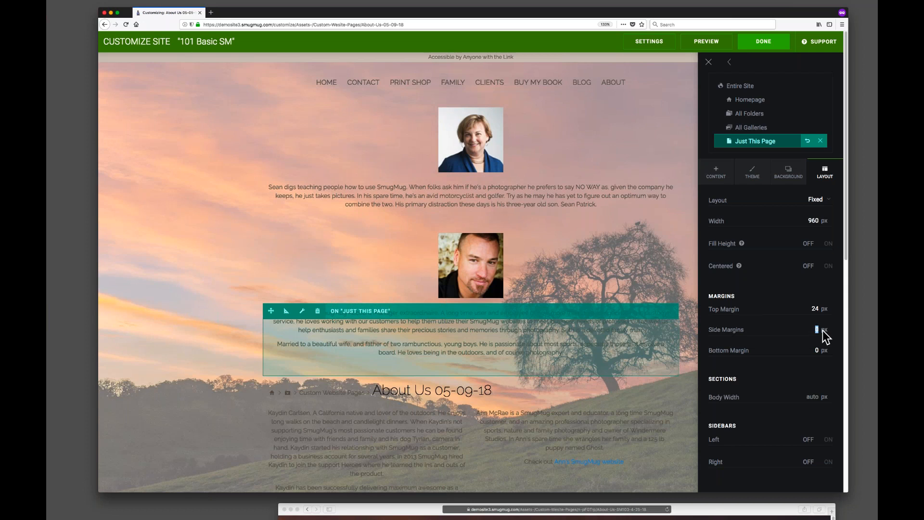
{"action": "type", "text": "100"}
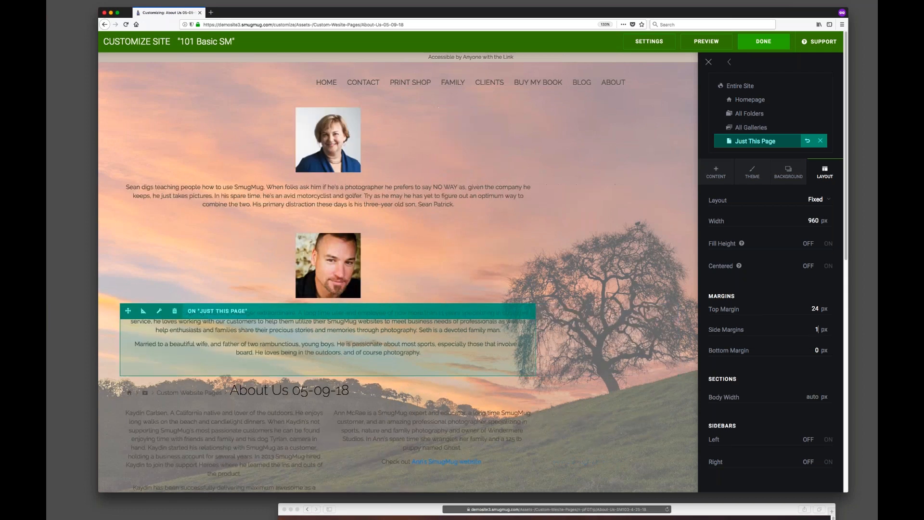
{"action": "key", "text": "BackSpace"}
{"action": "key", "text": "BackSpace"}
{"action": "key", "text": "BackSpace"}
{"action": "type", "text": "300"}
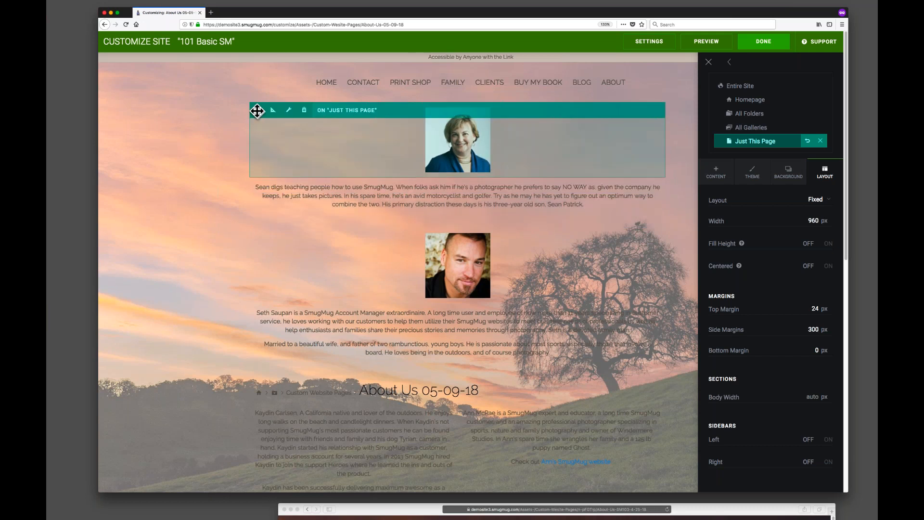
Move the woman's portrait block from the top of the page to beside Ann's bio column.
{"action": "left_click_drag", "start_coordinate": [259, 110], "coordinate": [625, 448]}
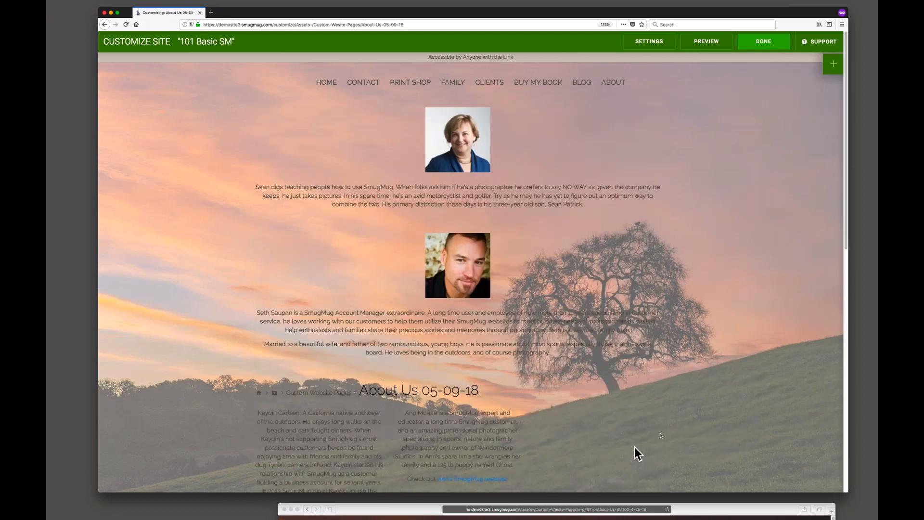
{"action": "scroll", "coordinate": [720, 284], "scroll_direction": "down", "scroll_amount": 5}
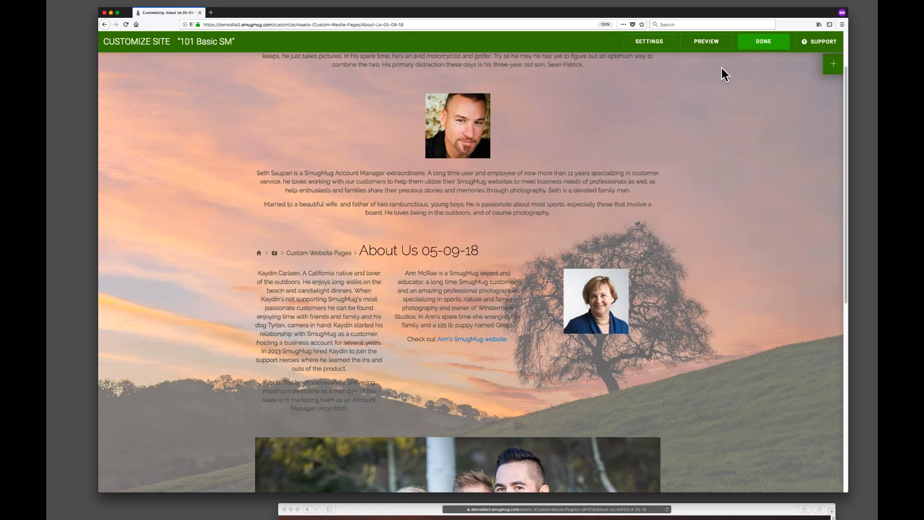
Add a Single Photo block beside Seth's portrait using the plaid-shirt man's photo from Webinar Bio Photos, and save it.
{"action": "left_click", "coordinate": [831, 67]}
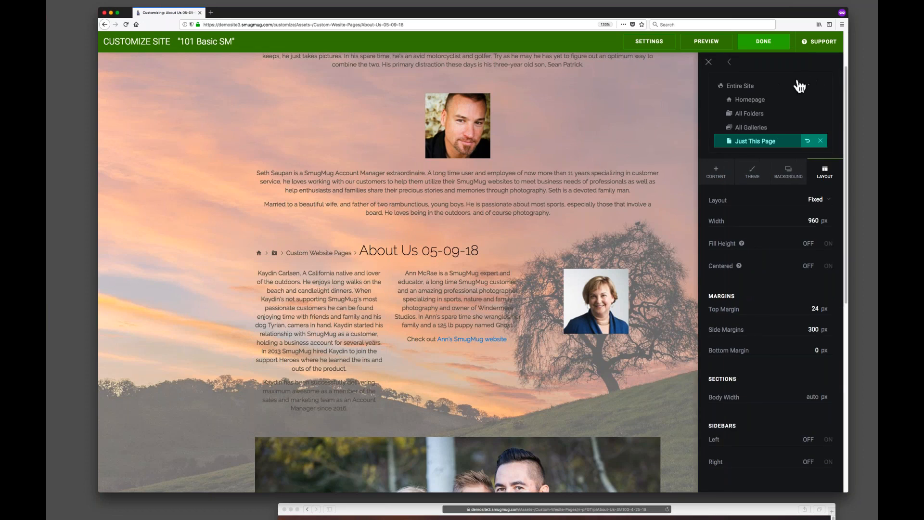
{"action": "left_click", "coordinate": [717, 173]}
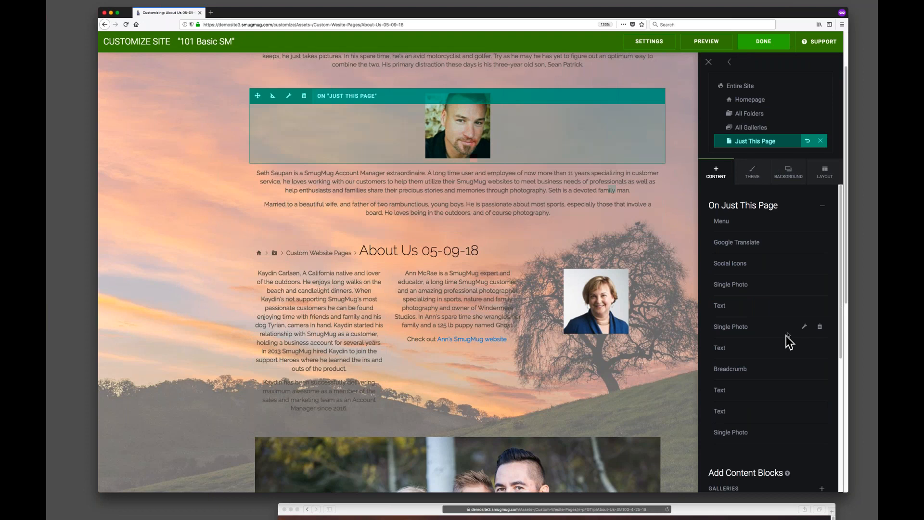
{"action": "scroll", "coordinate": [747, 334], "scroll_direction": "down", "scroll_amount": 5}
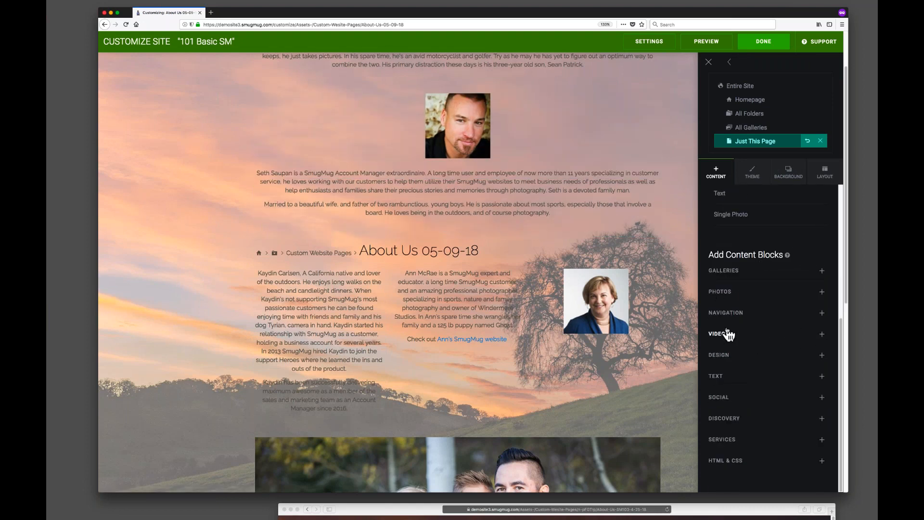
{"action": "left_click", "coordinate": [725, 293]}
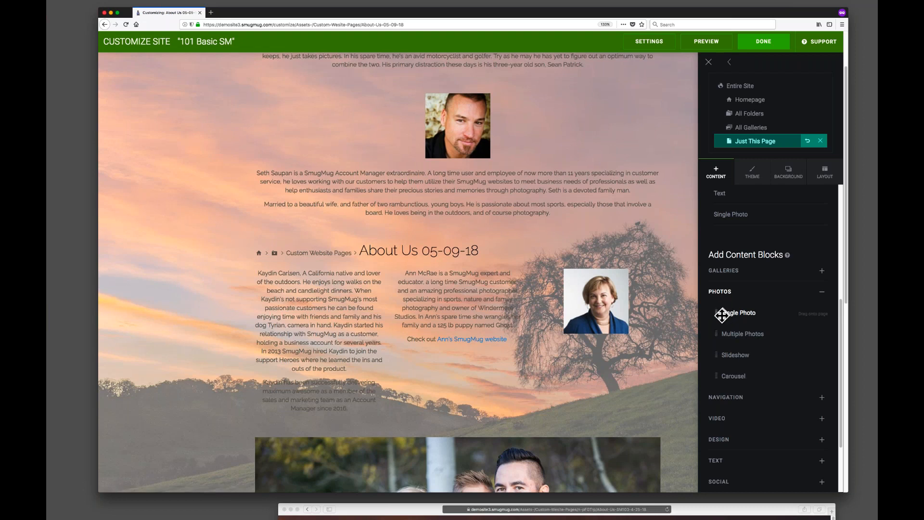
{"action": "left_click_drag", "start_coordinate": [717, 314], "coordinate": [397, 126]}
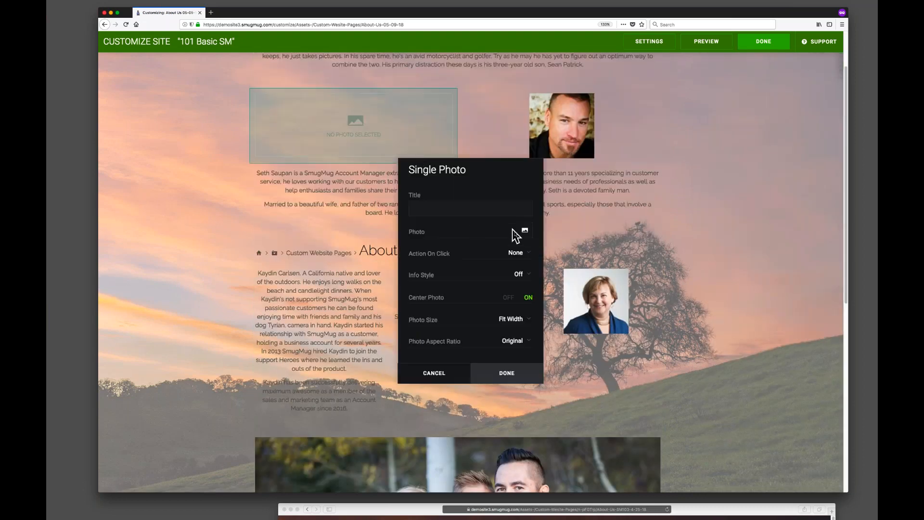
{"action": "left_click", "coordinate": [531, 234]}
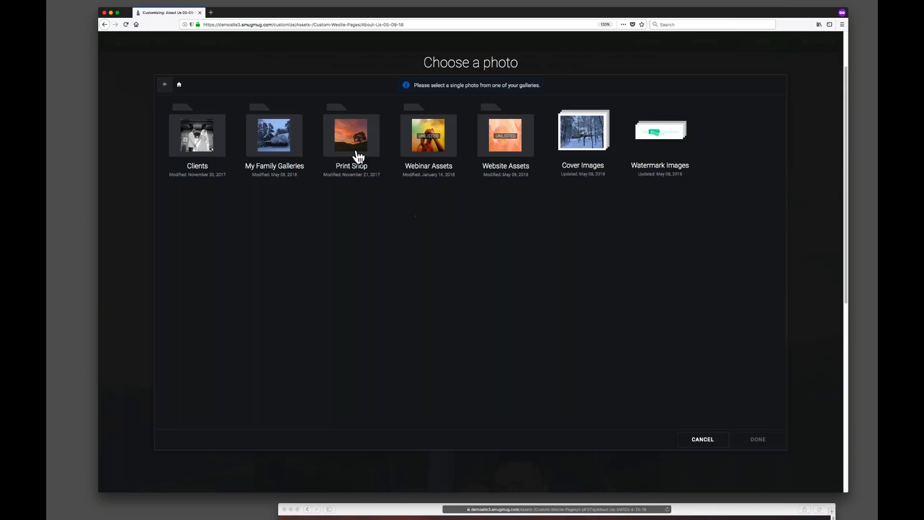
{"action": "left_click", "coordinate": [505, 139]}
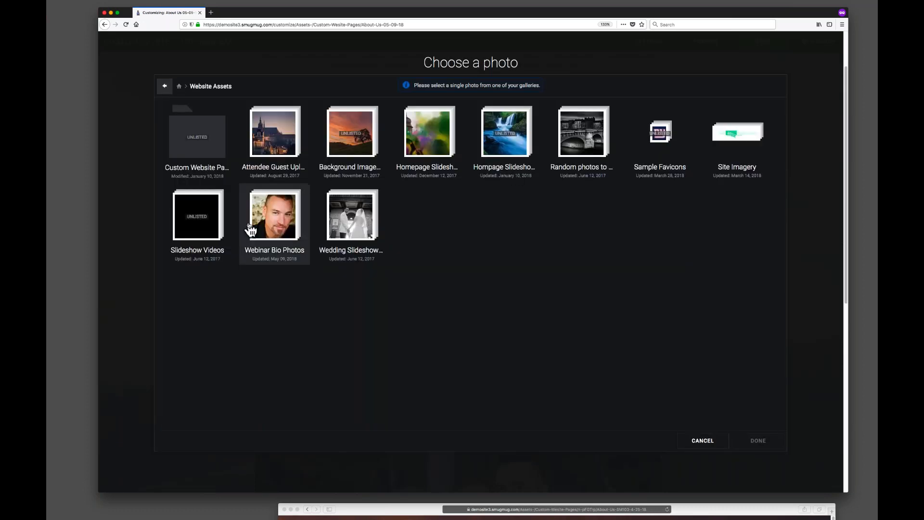
{"action": "left_click", "coordinate": [255, 240]}
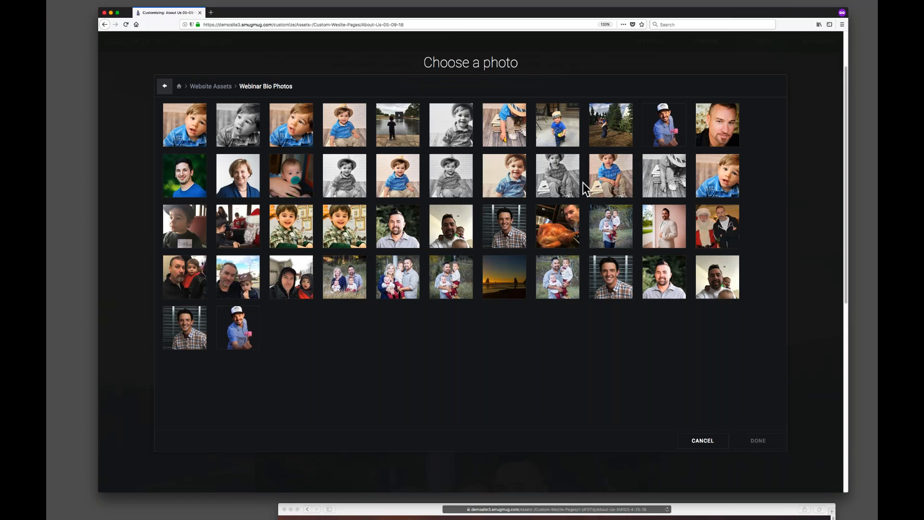
{"action": "left_click", "coordinate": [238, 329]}
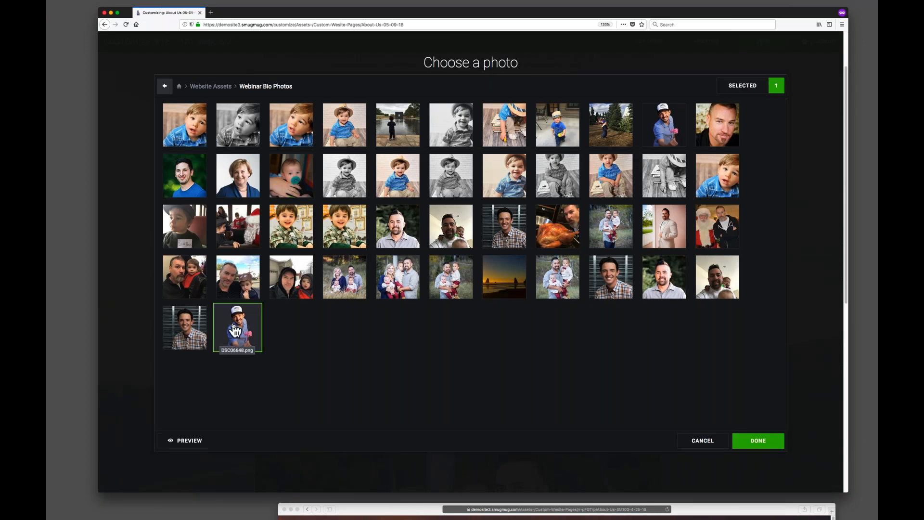
{"action": "left_click", "coordinate": [187, 329]}
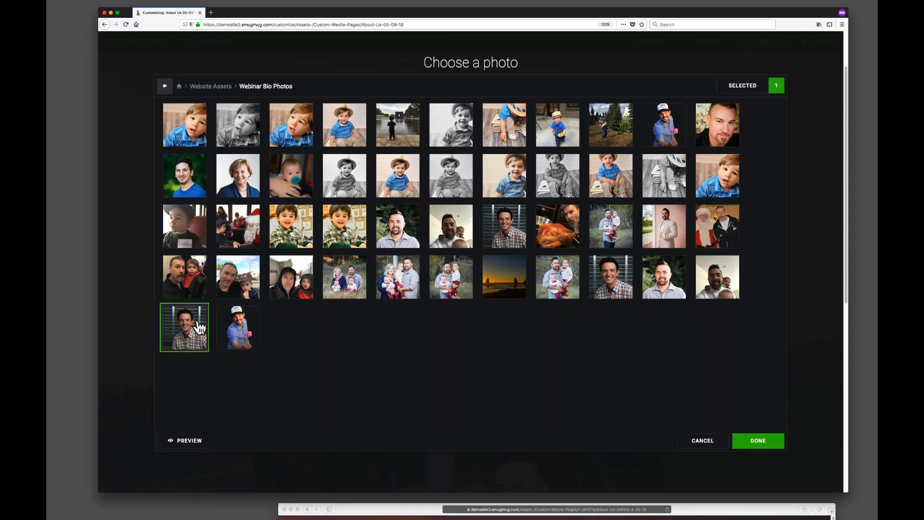
{"action": "left_click", "coordinate": [758, 441]}
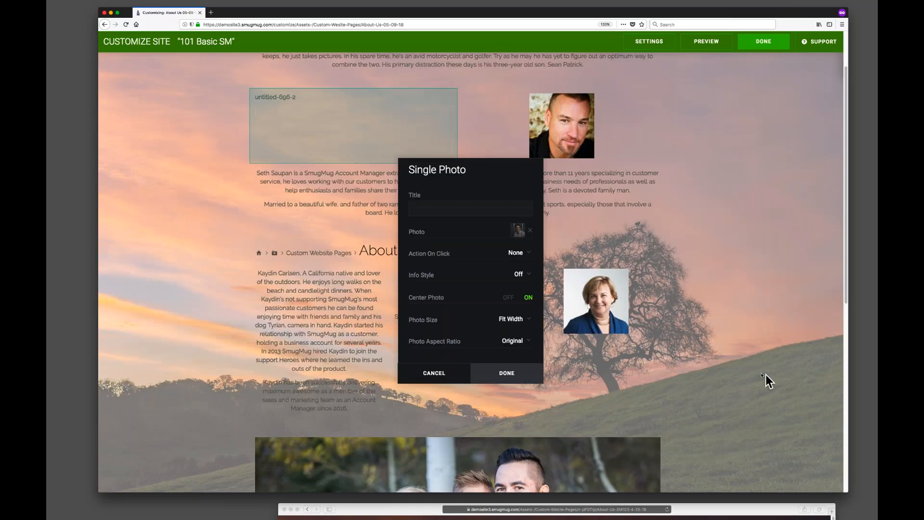
{"action": "left_click_drag", "start_coordinate": [490, 171], "coordinate": [196, 158]}
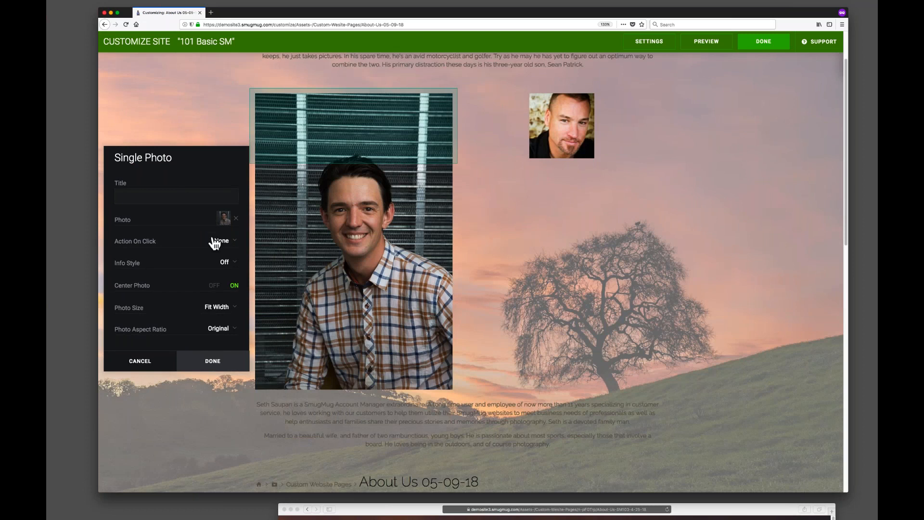
{"action": "left_click", "coordinate": [216, 364]}
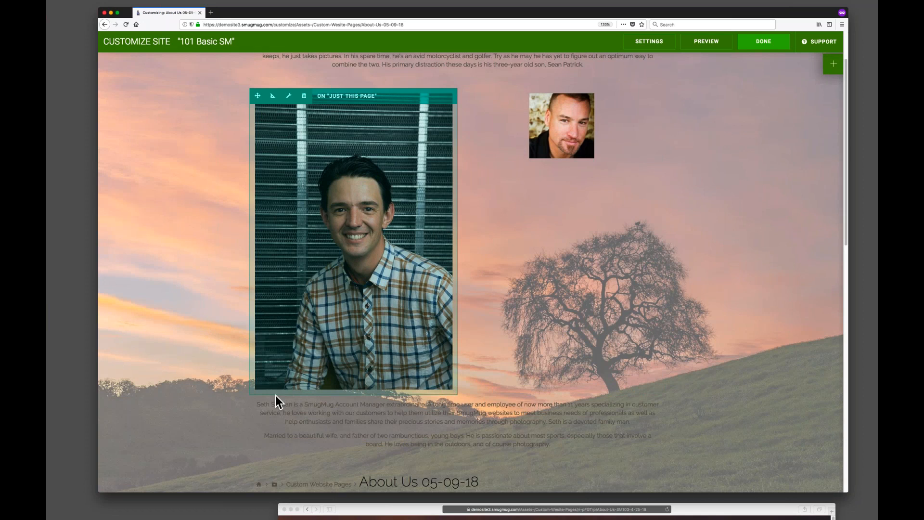
Move Kaydin's bio text block up beside the plaid-shirt photo.
{"action": "scroll", "coordinate": [302, 429], "scroll_direction": "down", "scroll_amount": 5}
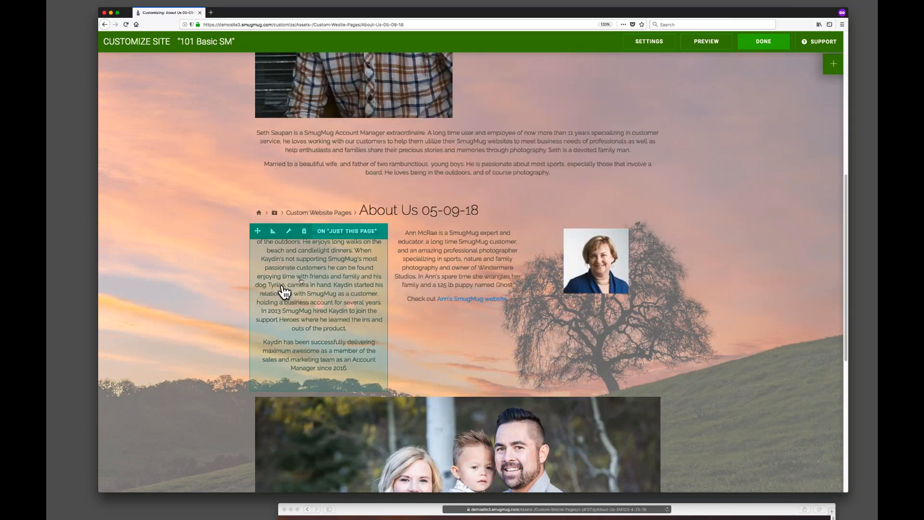
{"action": "left_click_drag", "start_coordinate": [261, 231], "coordinate": [513, 306]}
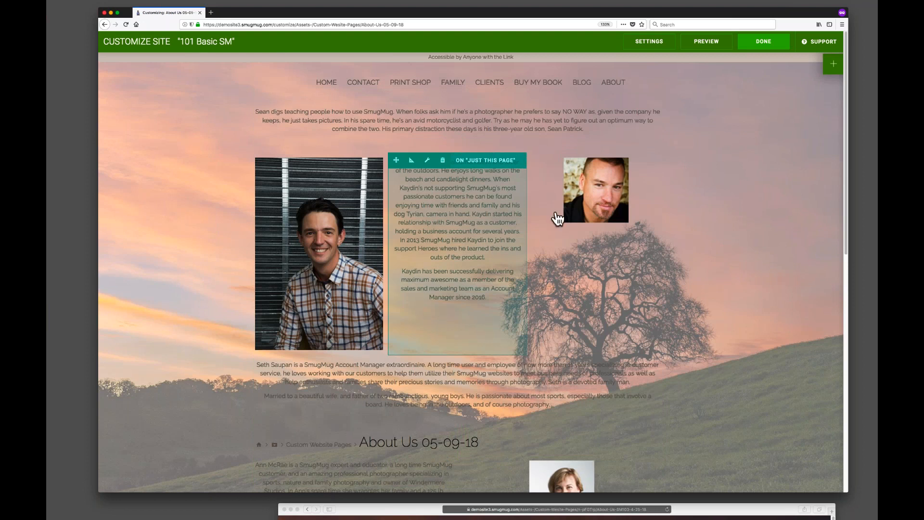
Move Seth's portrait block below the row with the plaid-shirt photo and Kaydin's bio.
{"action": "mouse_move", "coordinate": [557, 182]}
{"action": "left_click_drag", "start_coordinate": [535, 158], "coordinate": [463, 366]}
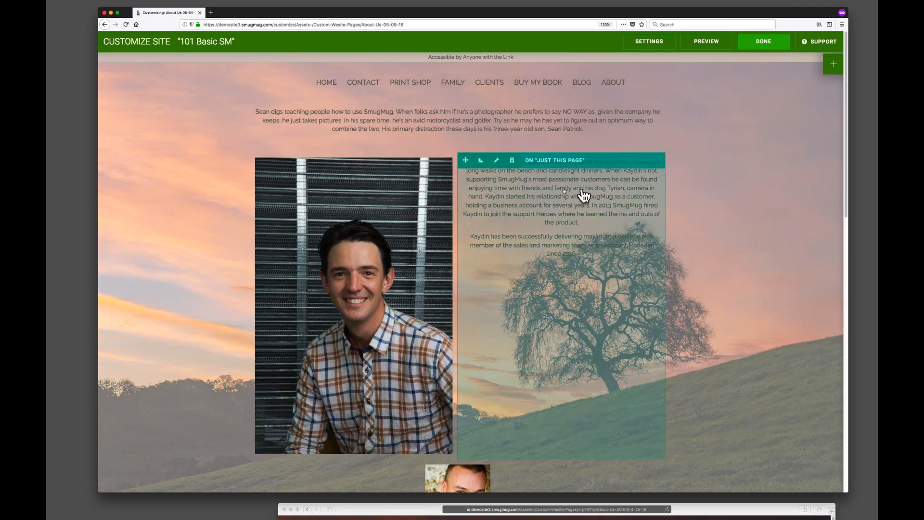
Change the plaid-shirt photo block's photo size to Small.
{"action": "left_click", "coordinate": [327, 248]}
{"action": "left_click_drag", "start_coordinate": [442, 157], "coordinate": [659, 150]}
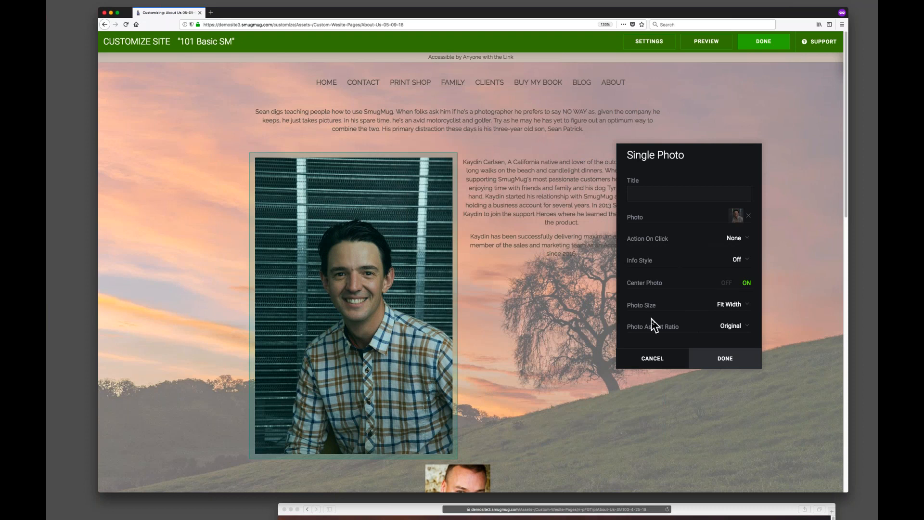
{"action": "left_click", "coordinate": [736, 308]}
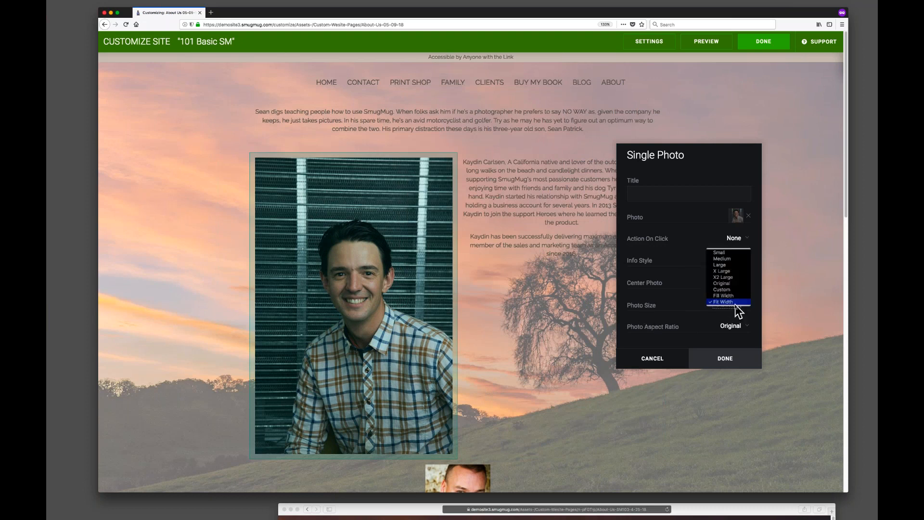
{"action": "left_click", "coordinate": [729, 259]}
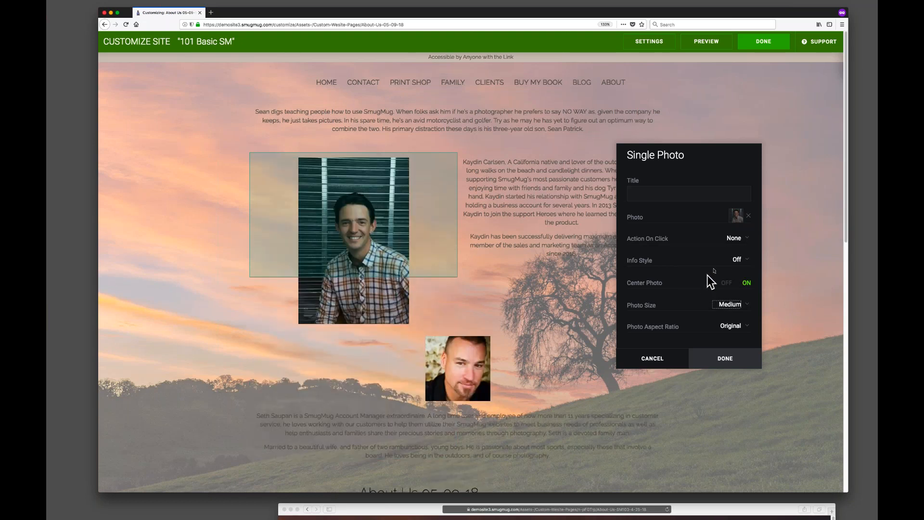
{"action": "left_click", "coordinate": [744, 313]}
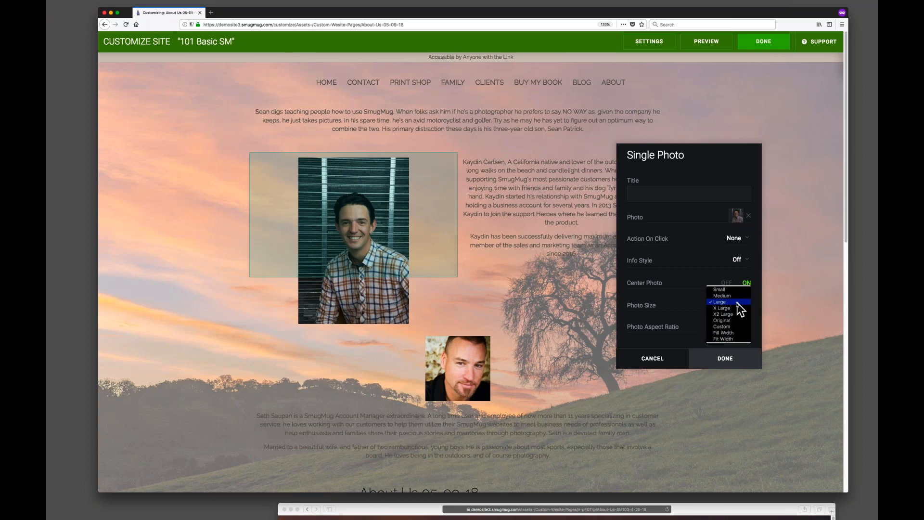
{"action": "left_click", "coordinate": [736, 312]}
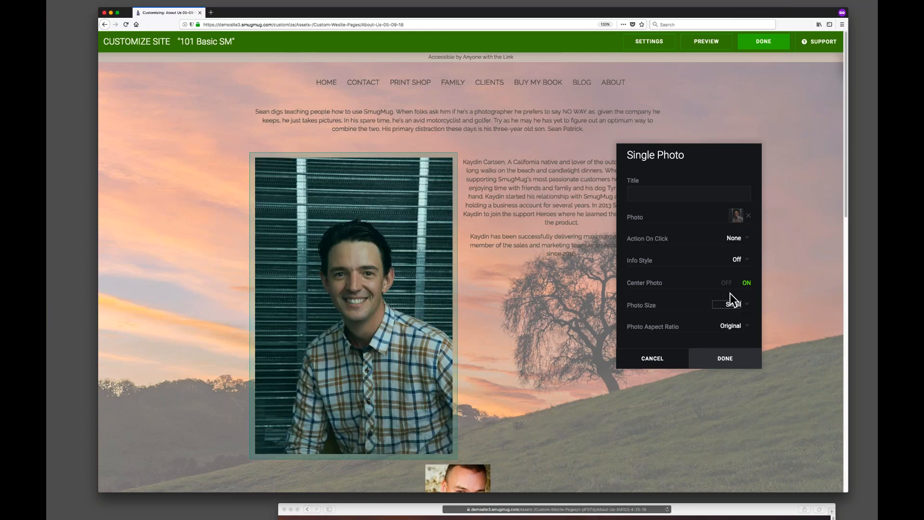
{"action": "left_click", "coordinate": [747, 365]}
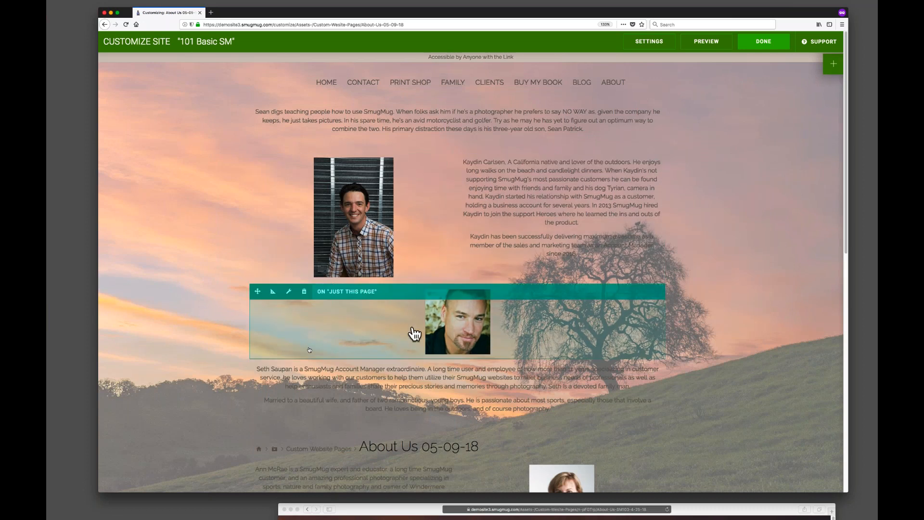
Move Sean's bio text block below the plaid-shirt photo.
{"action": "scroll", "coordinate": [221, 392], "scroll_direction": "down", "scroll_amount": 5}
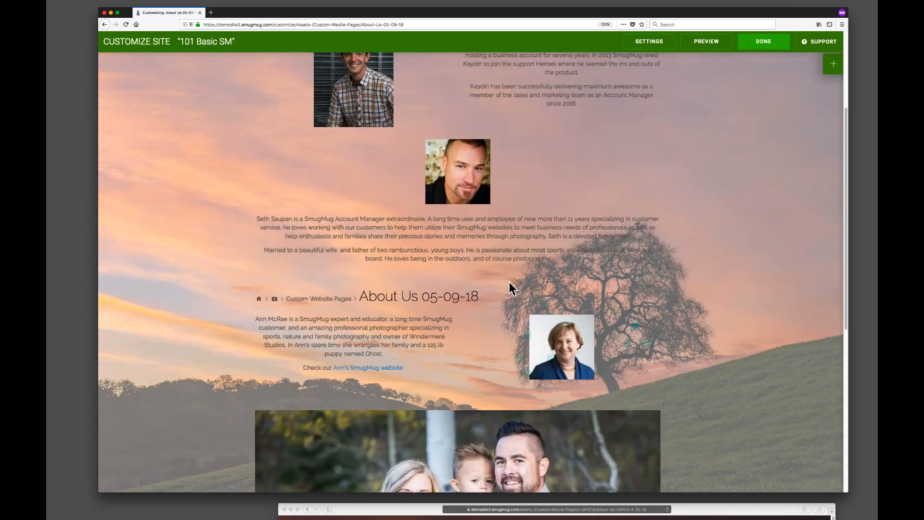
{"action": "scroll", "coordinate": [481, 193], "scroll_direction": "up", "scroll_amount": 5}
{"action": "left_click_drag", "start_coordinate": [261, 115], "coordinate": [406, 322]}
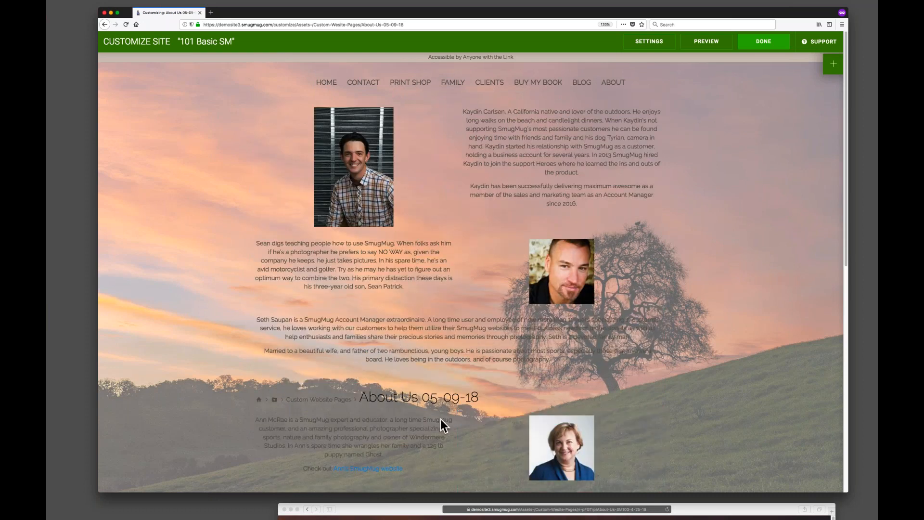
Remove the page title breadcrumb block above Ann's bio.
{"action": "scroll", "coordinate": [669, 399], "scroll_direction": "down", "scroll_amount": 5}
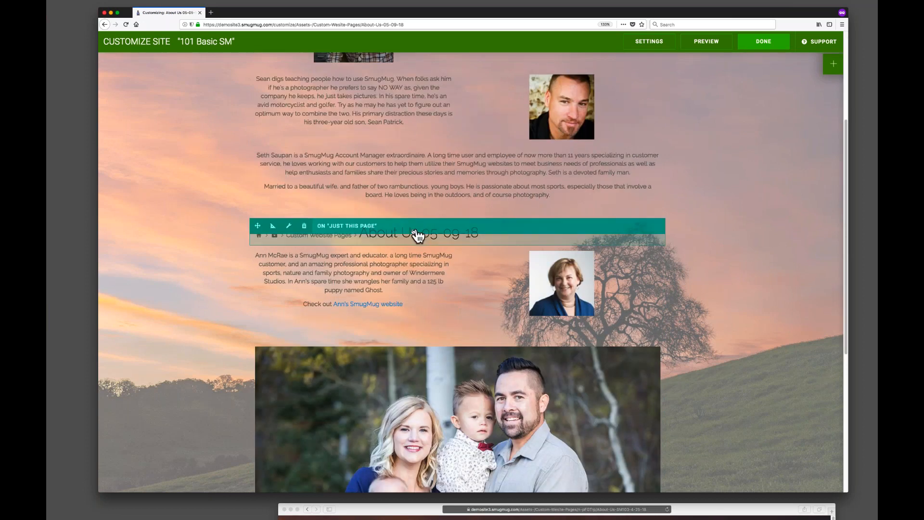
{"action": "left_click", "coordinate": [305, 230]}
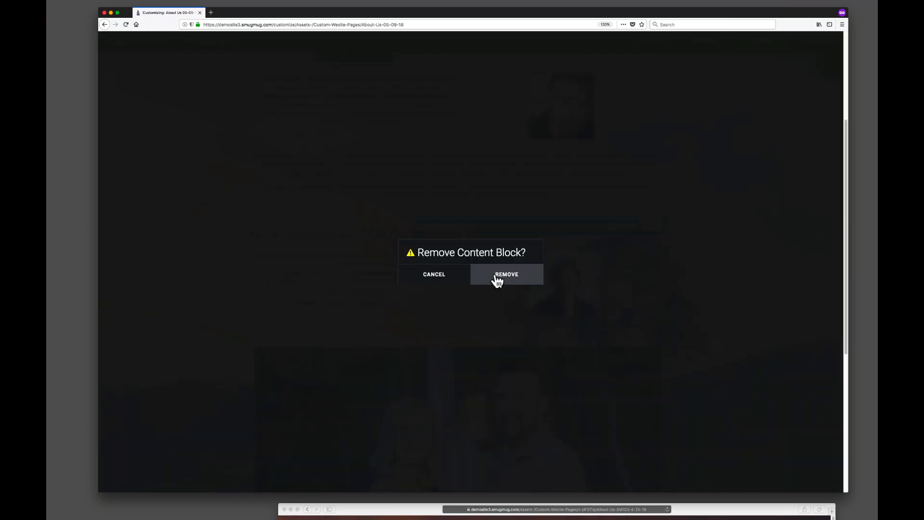
{"action": "left_click", "coordinate": [497, 281]}
Reposition Ann's portrait block beside her bio text.
{"action": "scroll", "coordinate": [355, 105], "scroll_direction": "up", "scroll_amount": 5}
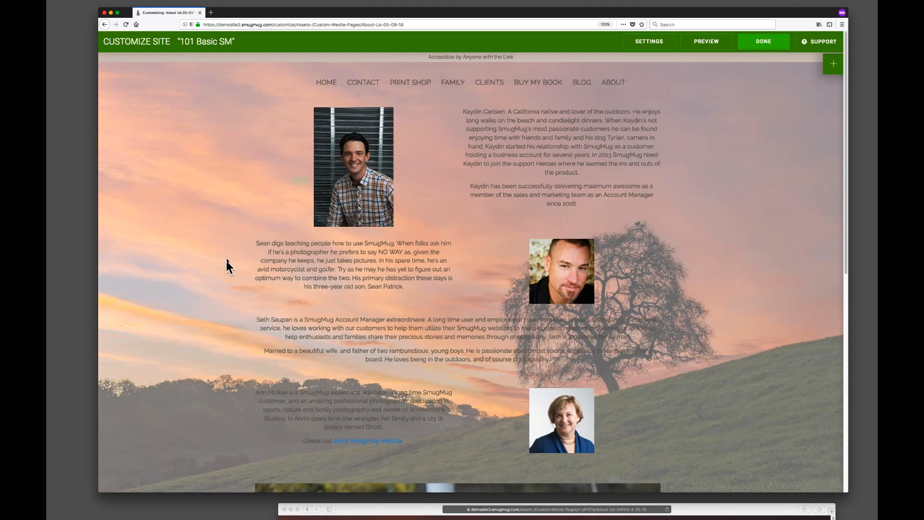
{"action": "scroll", "coordinate": [221, 271], "scroll_direction": "down", "scroll_amount": 3}
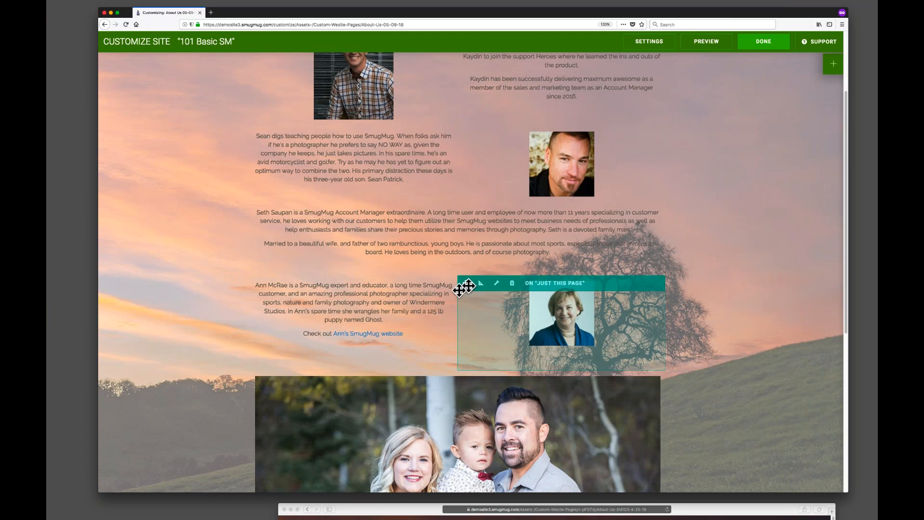
{"action": "left_click_drag", "start_coordinate": [465, 284], "coordinate": [309, 316]}
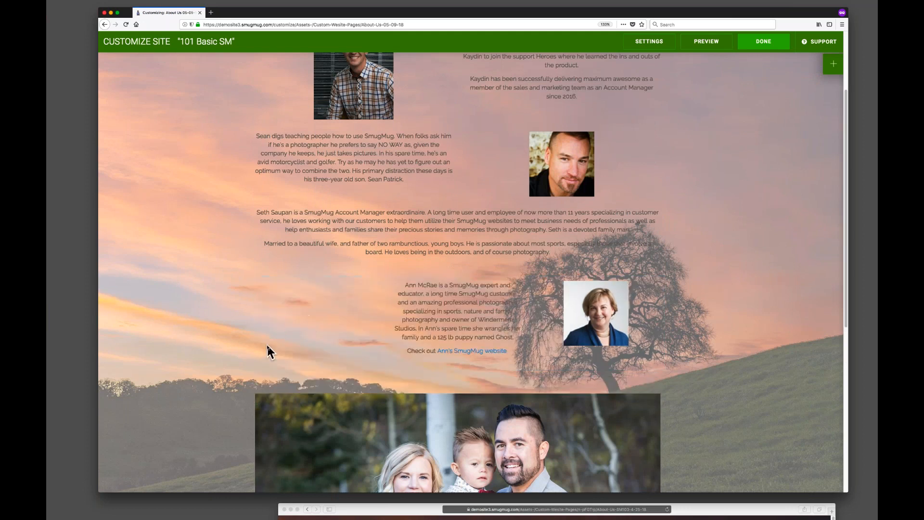
Move the family photo block up into the row beside Seth's bio text.
{"action": "scroll", "coordinate": [764, 352], "scroll_direction": "down", "scroll_amount": 5}
{"action": "mouse_move", "coordinate": [258, 237]}
{"action": "left_click_drag", "start_coordinate": [258, 236], "coordinate": [299, 373]}
Move Ann's portrait block up to the top of the page.
{"action": "mouse_move", "coordinate": [480, 336]}
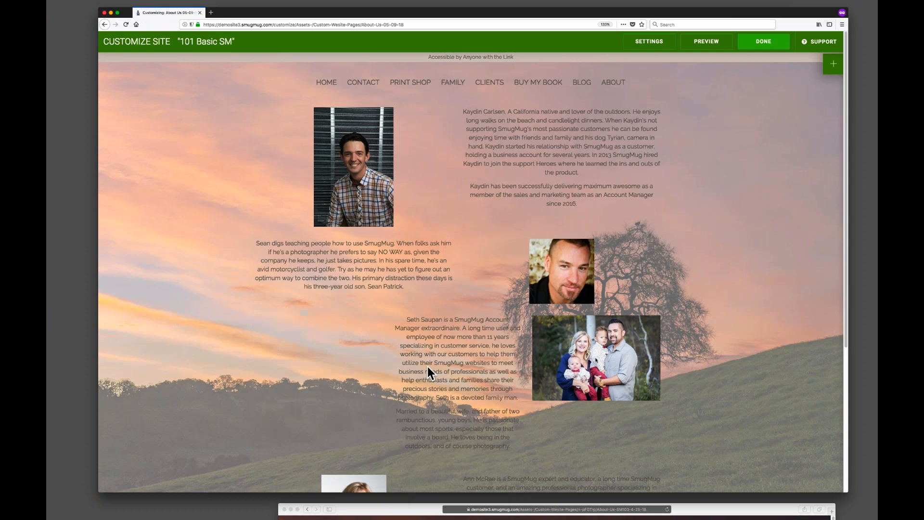
{"action": "scroll", "coordinate": [729, 354], "scroll_direction": "down", "scroll_amount": 4}
{"action": "mouse_move", "coordinate": [311, 327]}
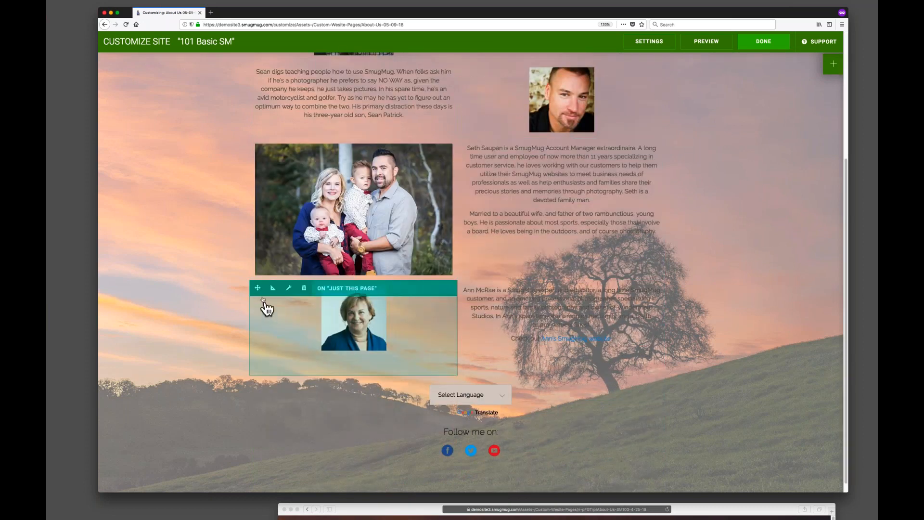
{"action": "left_click_drag", "start_coordinate": [257, 288], "coordinate": [561, 140]}
Move Ann's bio text block to the top of the page beside her portrait.
{"action": "scroll", "coordinate": [365, 304], "scroll_direction": "up", "scroll_amount": 4}
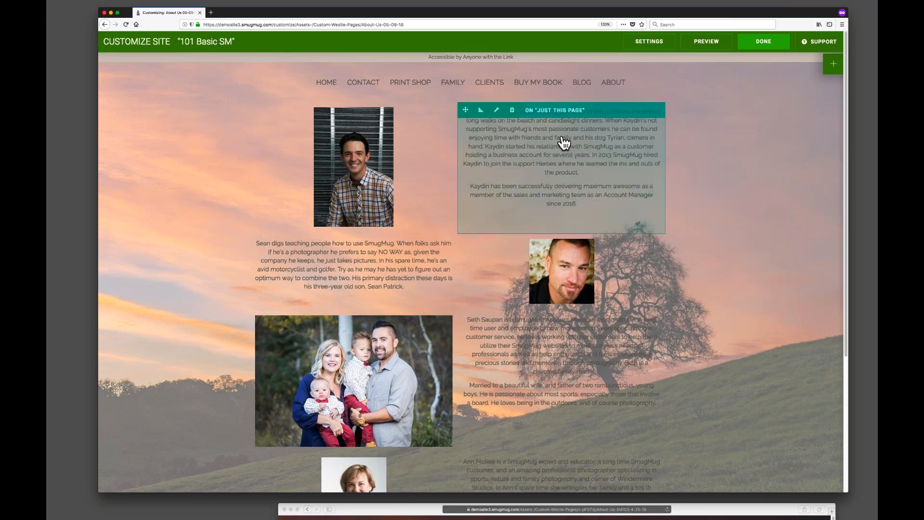
{"action": "scroll", "coordinate": [666, 367], "scroll_direction": "down", "scroll_amount": 5}
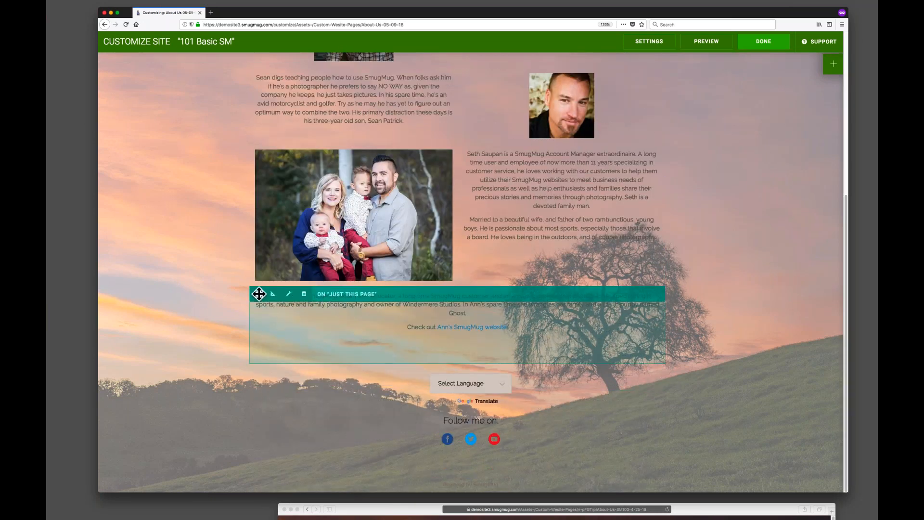
{"action": "left_click_drag", "start_coordinate": [259, 293], "coordinate": [372, 140]}
{"action": "scroll", "coordinate": [332, 250], "scroll_direction": "up", "scroll_amount": 5}
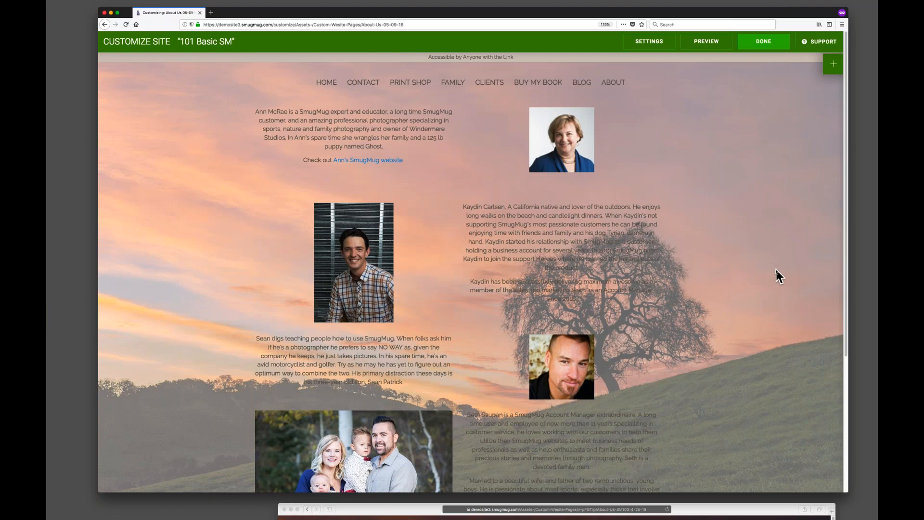
Add a Spacer block above Ann's bio row and set its height to 75 px.
{"action": "scroll", "coordinate": [775, 268], "scroll_direction": "down", "scroll_amount": 5}
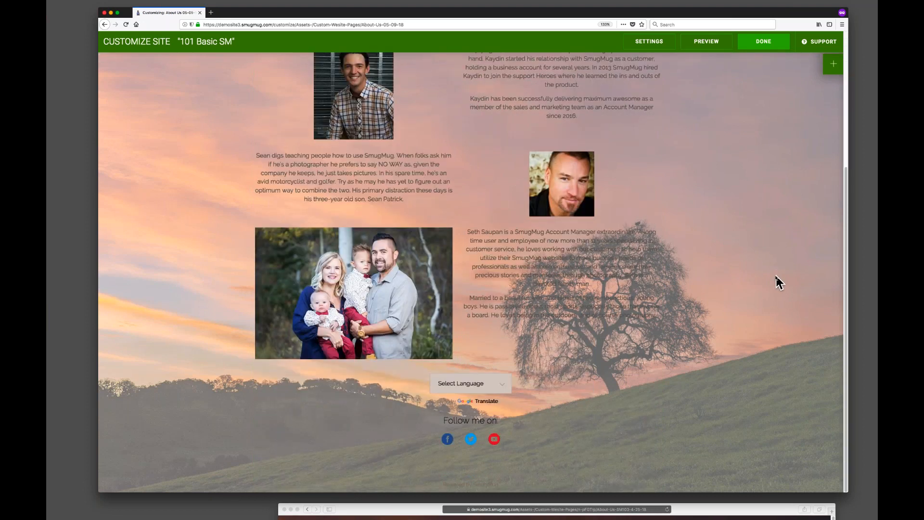
{"action": "scroll", "coordinate": [770, 279], "scroll_direction": "up", "scroll_amount": 3}
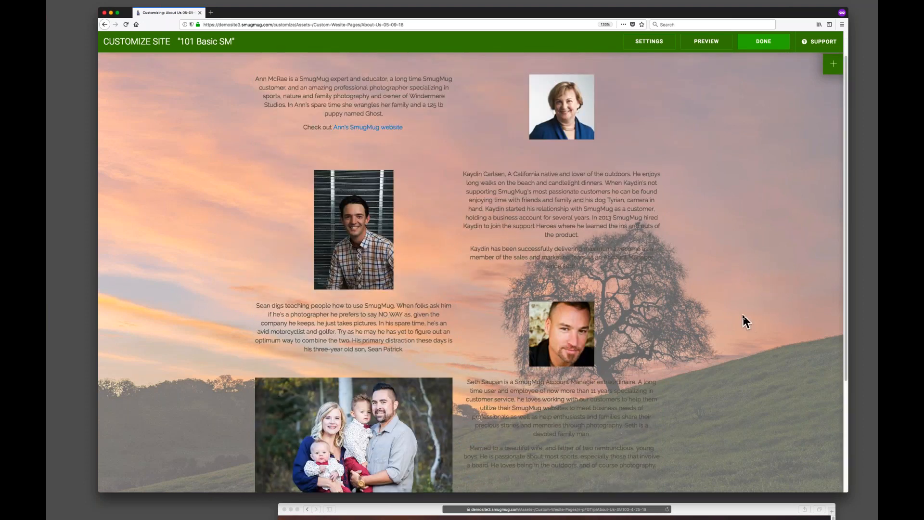
{"action": "scroll", "coordinate": [744, 321], "scroll_direction": "up", "scroll_amount": 1}
{"action": "mouse_move", "coordinate": [483, 100]}
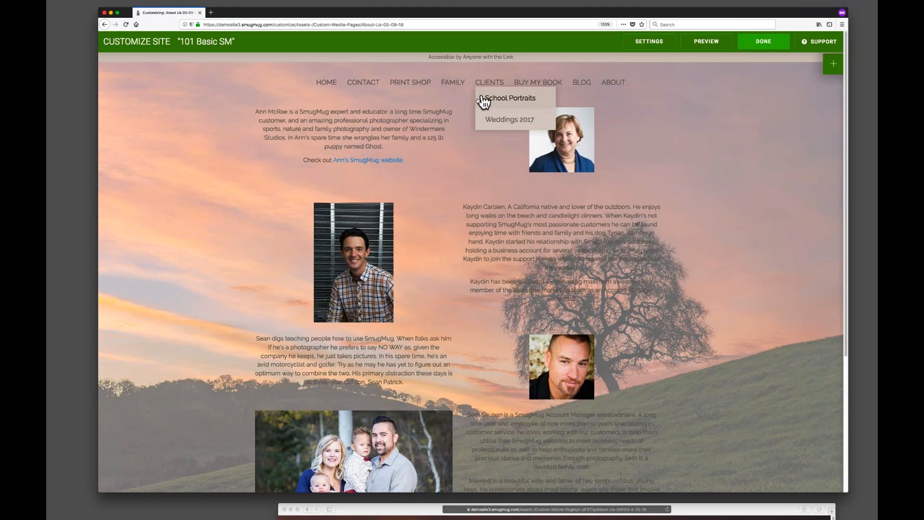
{"action": "mouse_move", "coordinate": [392, 126]}
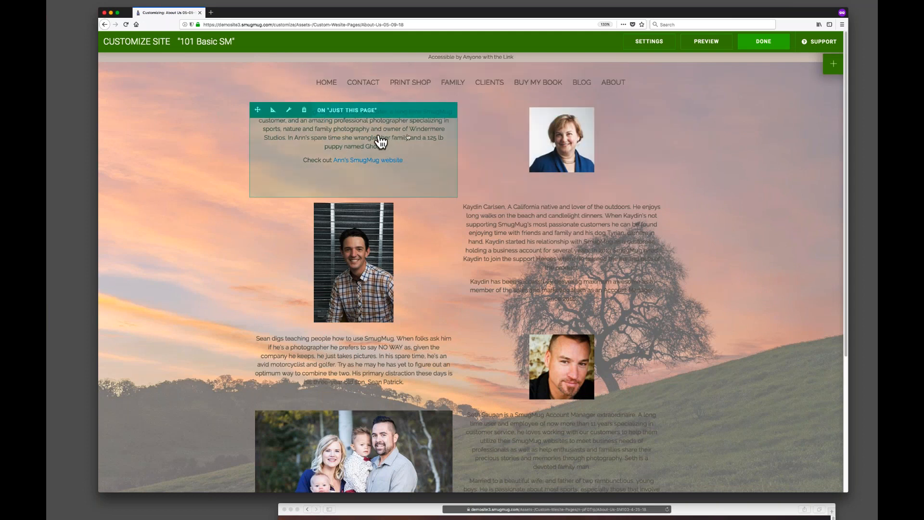
{"action": "left_click", "coordinate": [834, 66]}
{"action": "scroll", "coordinate": [759, 384], "scroll_direction": "down", "scroll_amount": 4}
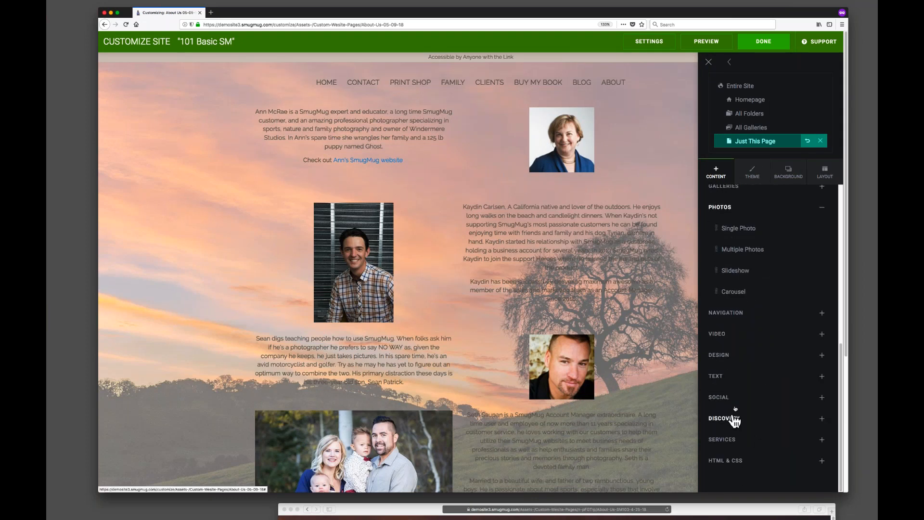
{"action": "left_click", "coordinate": [725, 357]}
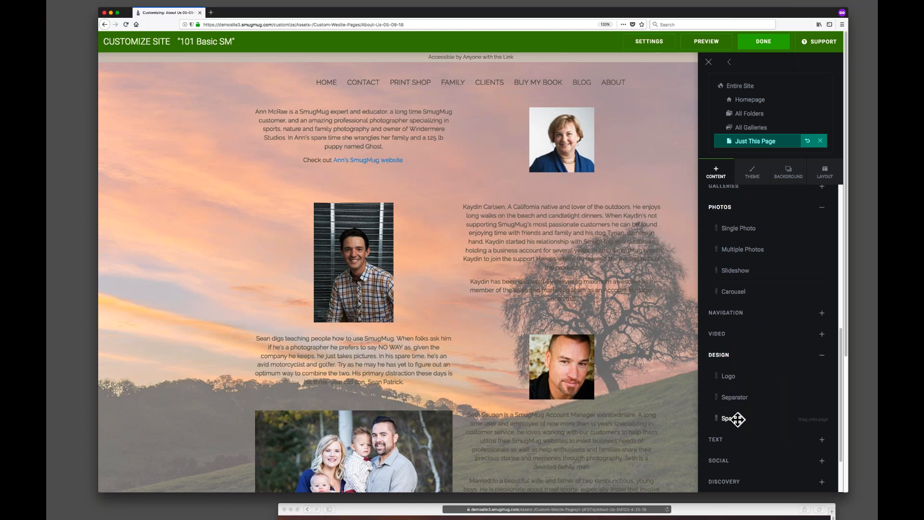
{"action": "left_click_drag", "start_coordinate": [730, 420], "coordinate": [563, 120]}
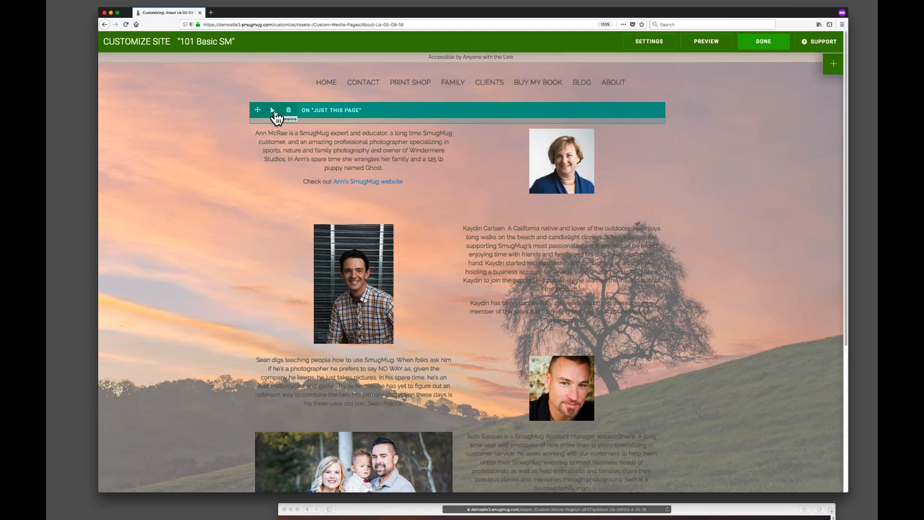
{"action": "left_click", "coordinate": [273, 112]}
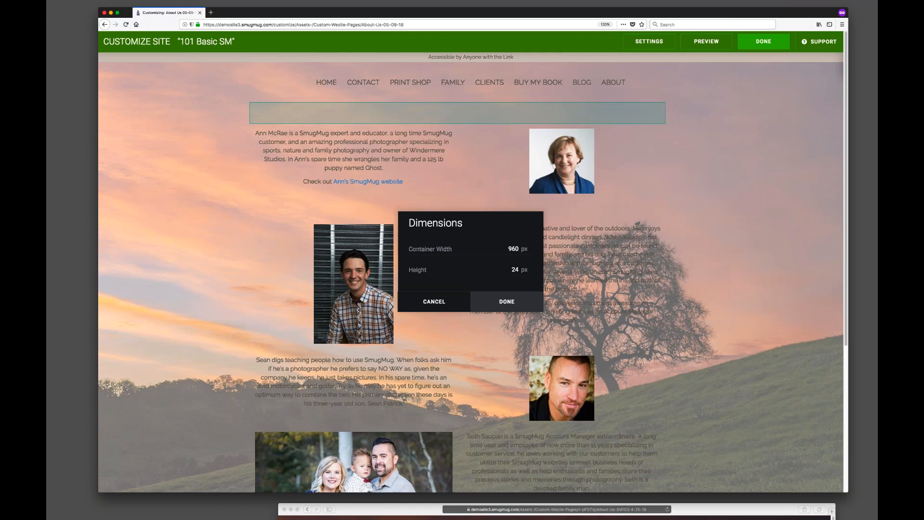
{"action": "type", "text": "75"}
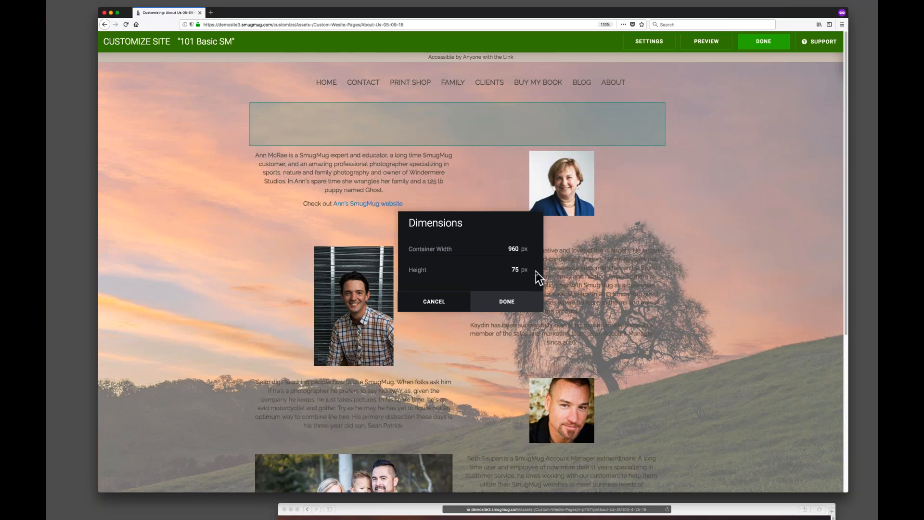
{"action": "left_click", "coordinate": [512, 296]}
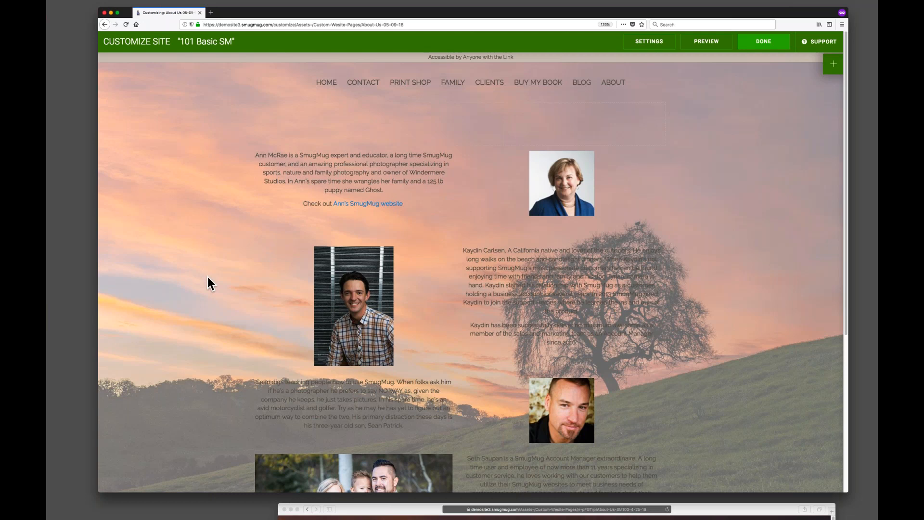
Add a Carousel content block to the page below the family photo and Seth's bio row.
{"action": "scroll", "coordinate": [204, 291], "scroll_direction": "down", "scroll_amount": 5}
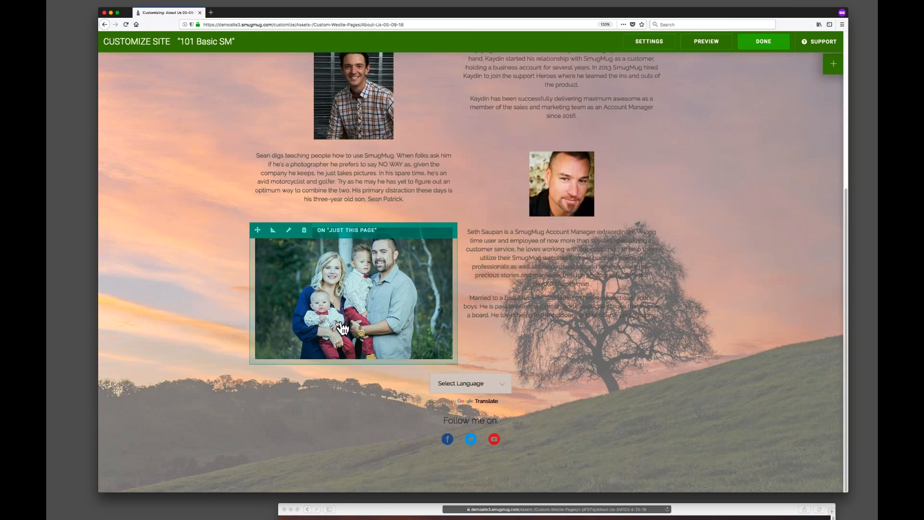
{"action": "left_click", "coordinate": [833, 63]}
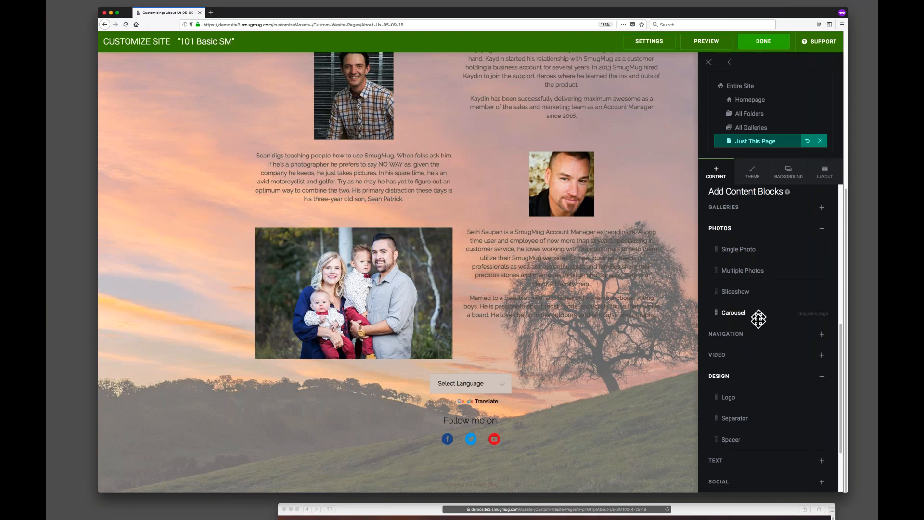
{"action": "left_click", "coordinate": [821, 376]}
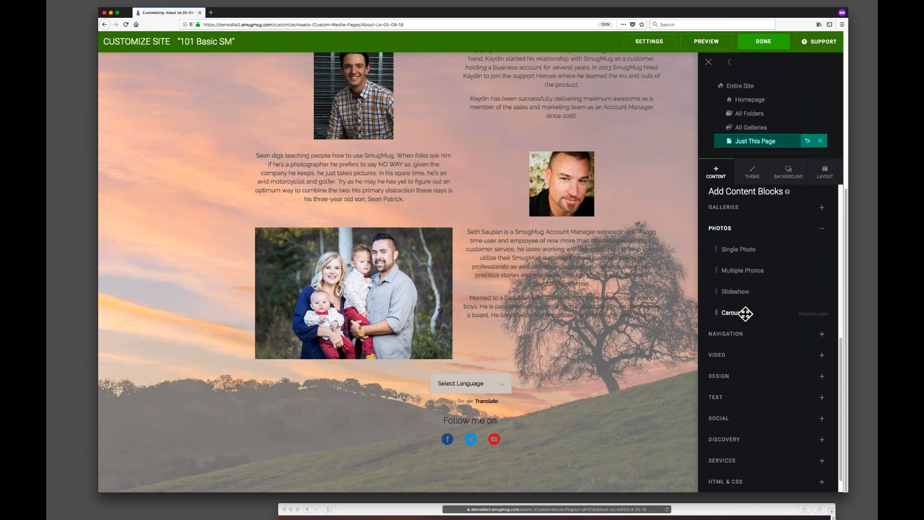
{"action": "left_click_drag", "start_coordinate": [743, 312], "coordinate": [350, 341]}
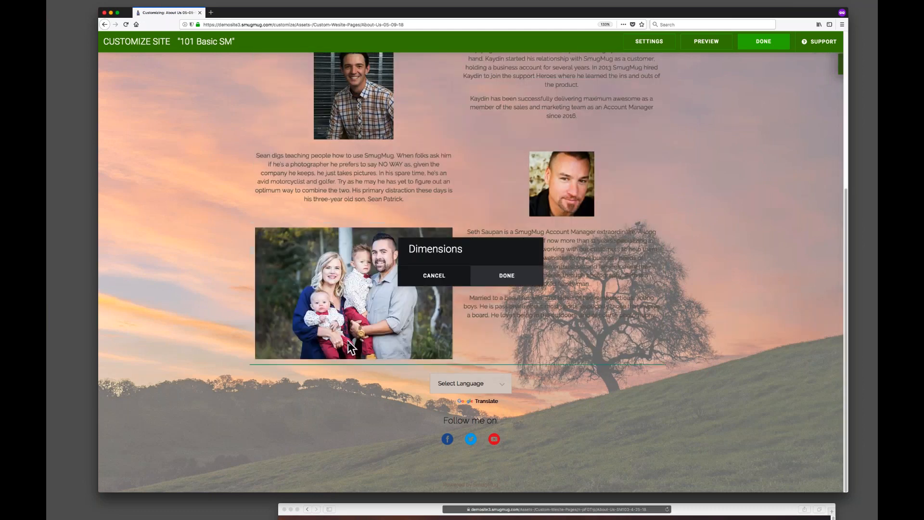
{"action": "left_click_drag", "start_coordinate": [522, 146], "coordinate": [780, 106]}
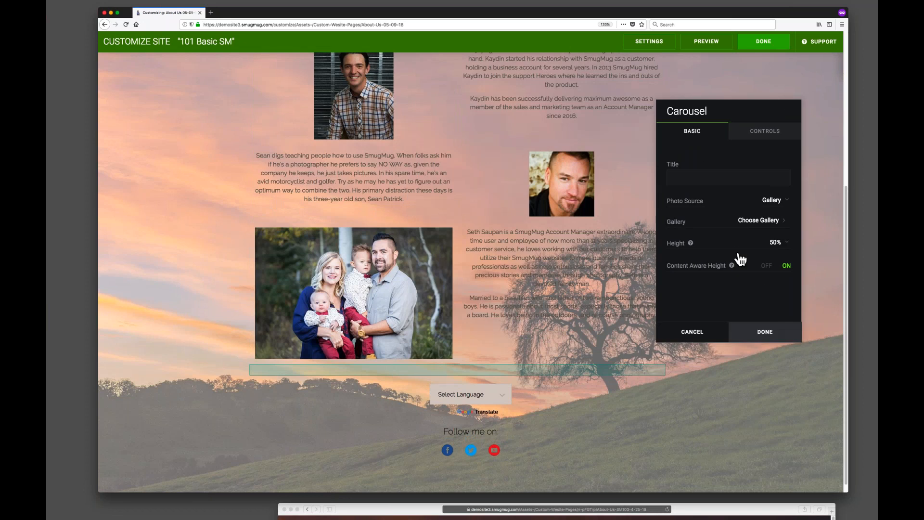
Set the carousel's gallery to the Homepage Slideshow gallery inside Website Assets.
{"action": "left_click", "coordinate": [771, 222]}
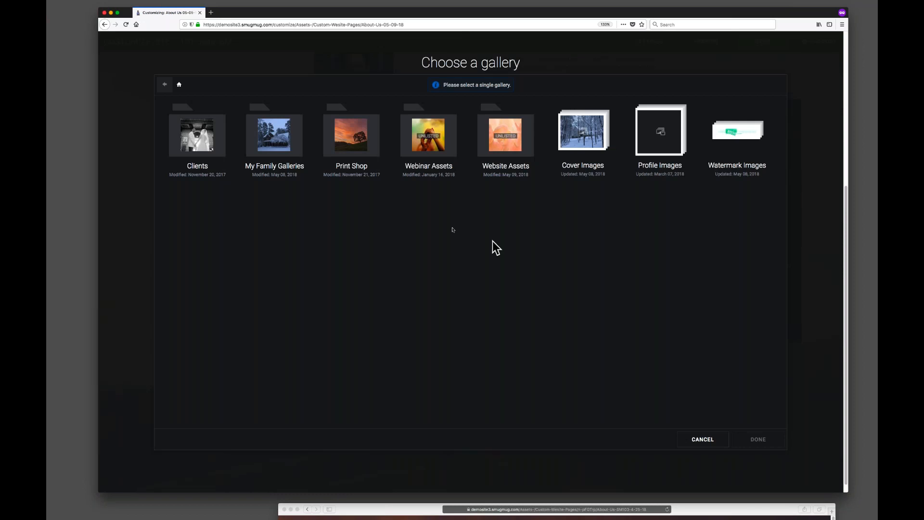
{"action": "left_click", "coordinate": [353, 135]}
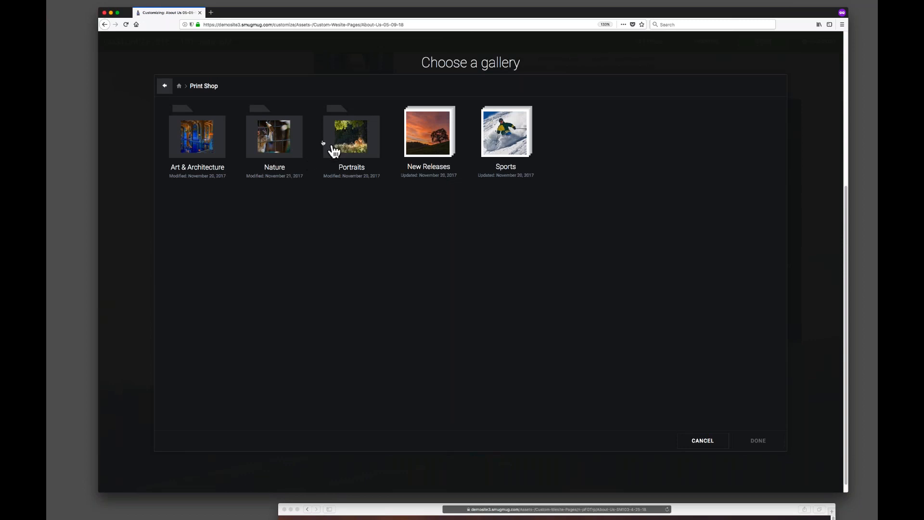
{"action": "left_click", "coordinate": [165, 86]}
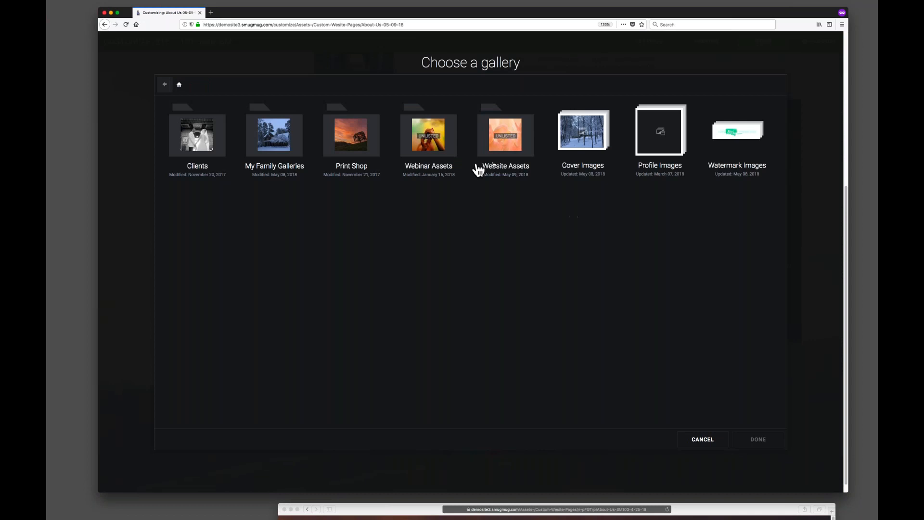
{"action": "left_click", "coordinate": [514, 146]}
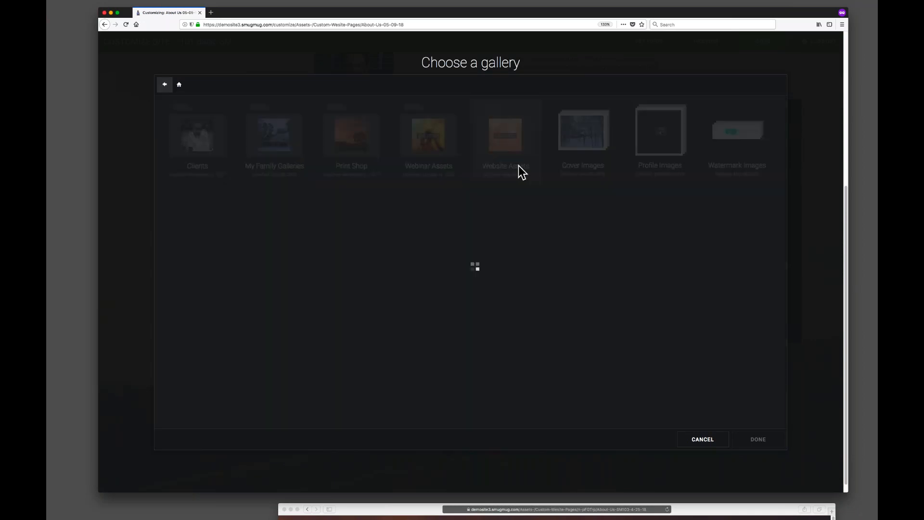
{"action": "left_click", "coordinate": [428, 138]}
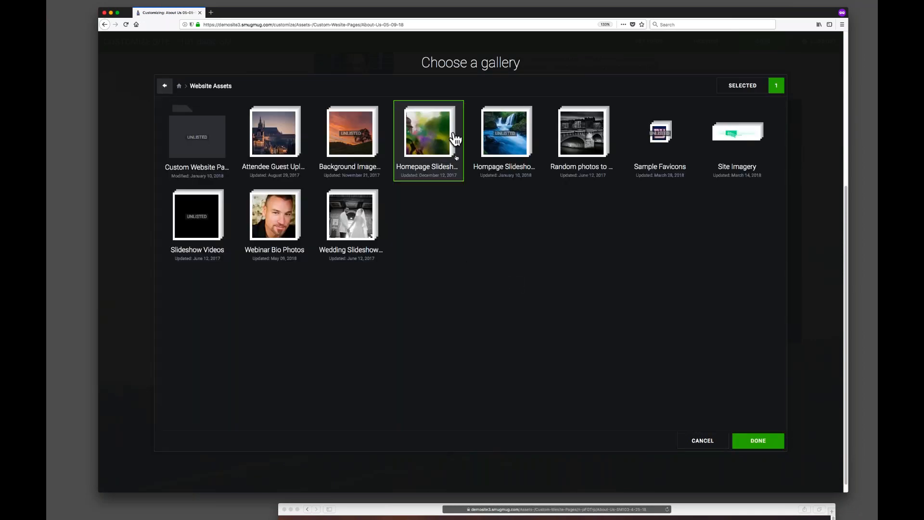
{"action": "left_click", "coordinate": [764, 438]}
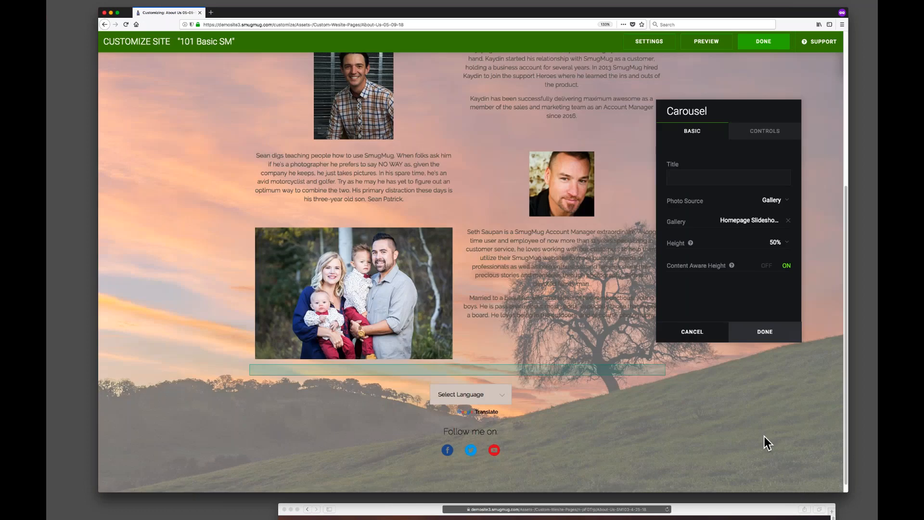
Set the carousel's height to 25% and save the carousel settings.
{"action": "scroll", "coordinate": [172, 341], "scroll_direction": "down", "scroll_amount": 5}
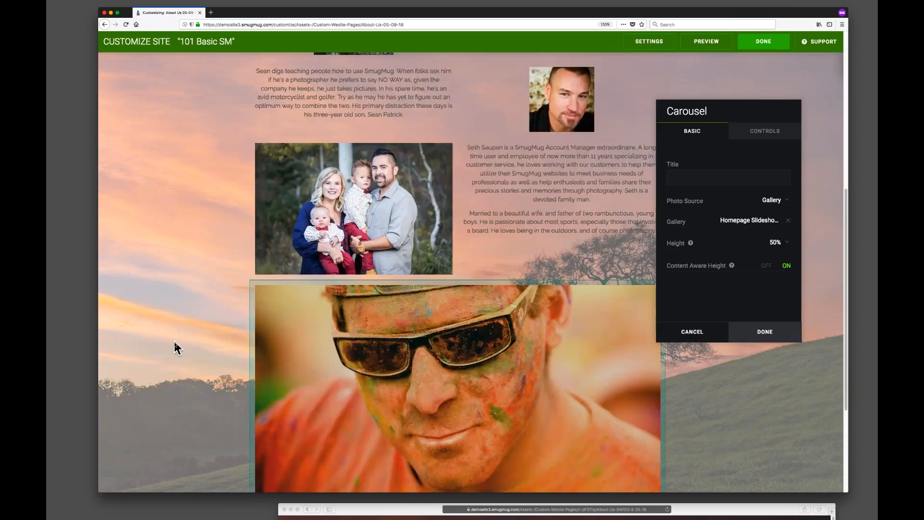
{"action": "left_click", "coordinate": [778, 242]}
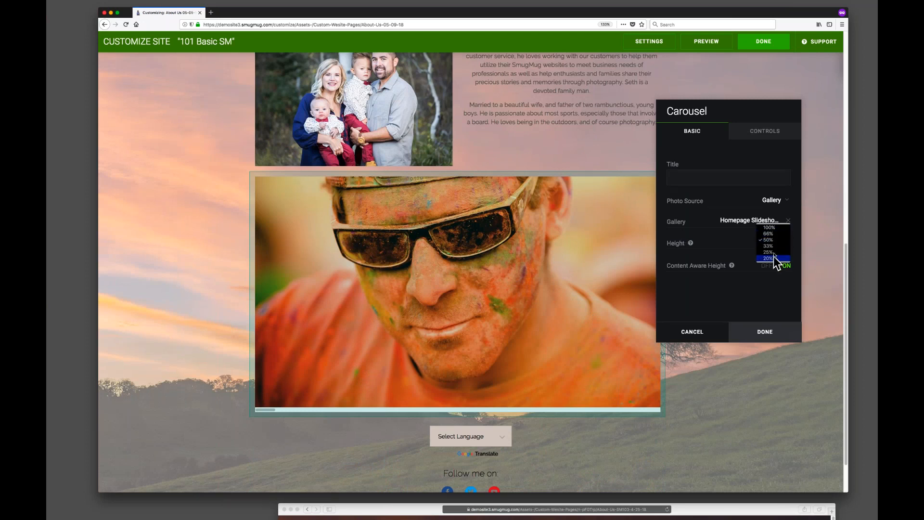
{"action": "left_click", "coordinate": [774, 253]}
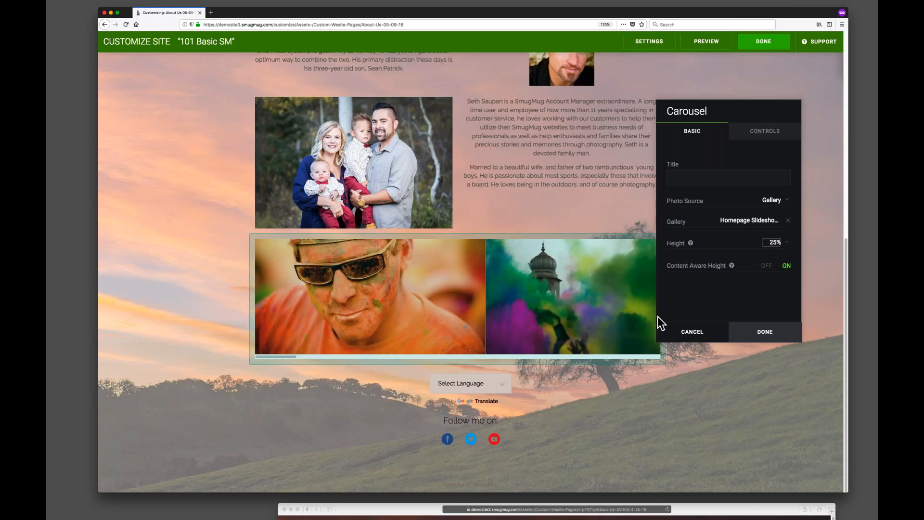
{"action": "left_click", "coordinate": [766, 333]}
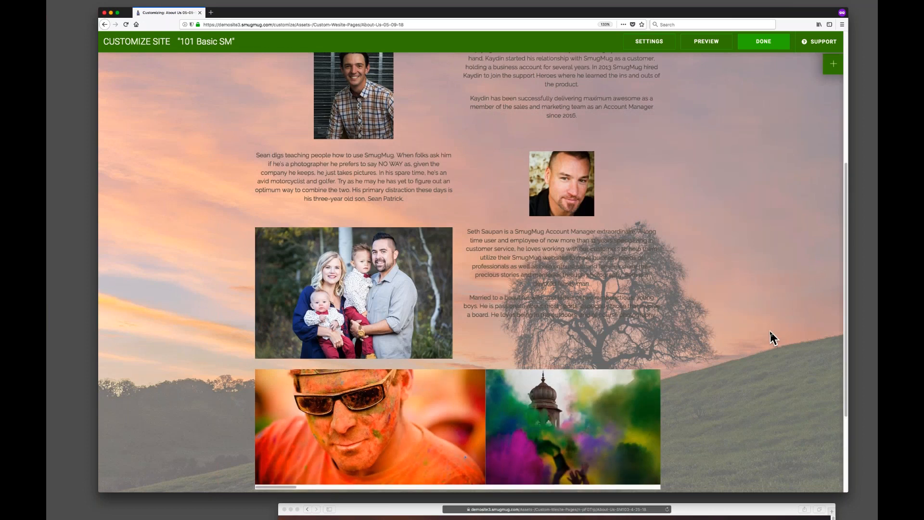
Open the Dimensions settings of the carousel block.
{"action": "scroll", "coordinate": [769, 332], "scroll_direction": "down", "scroll_amount": 3}
{"action": "mouse_move", "coordinate": [427, 222]}
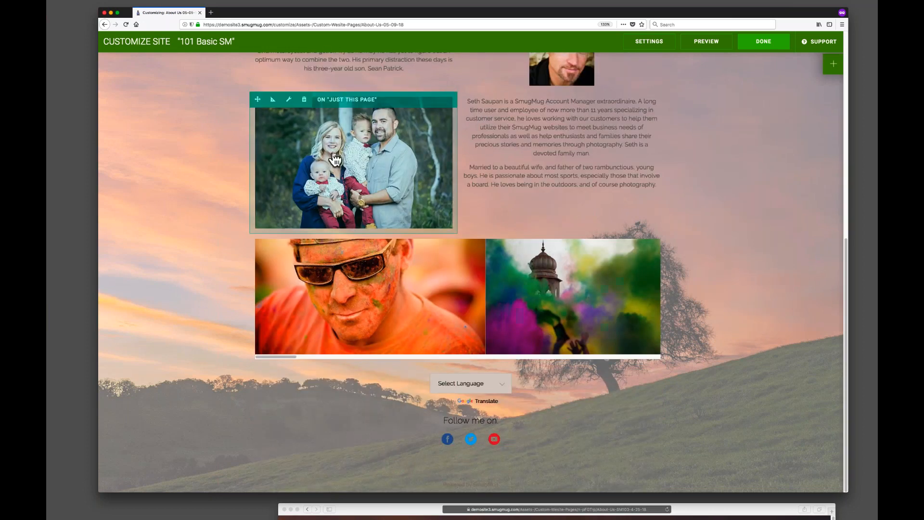
{"action": "scroll", "coordinate": [428, 221], "scroll_direction": "up", "scroll_amount": 10}
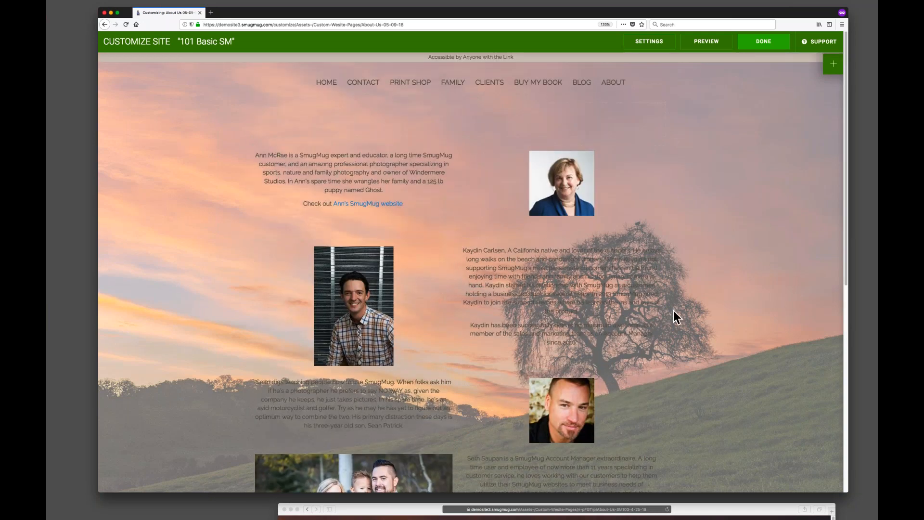
{"action": "scroll", "coordinate": [681, 315], "scroll_direction": "down", "scroll_amount": 2}
{"action": "scroll", "coordinate": [688, 315], "scroll_direction": "down", "scroll_amount": 5}
{"action": "mouse_move", "coordinate": [406, 340]}
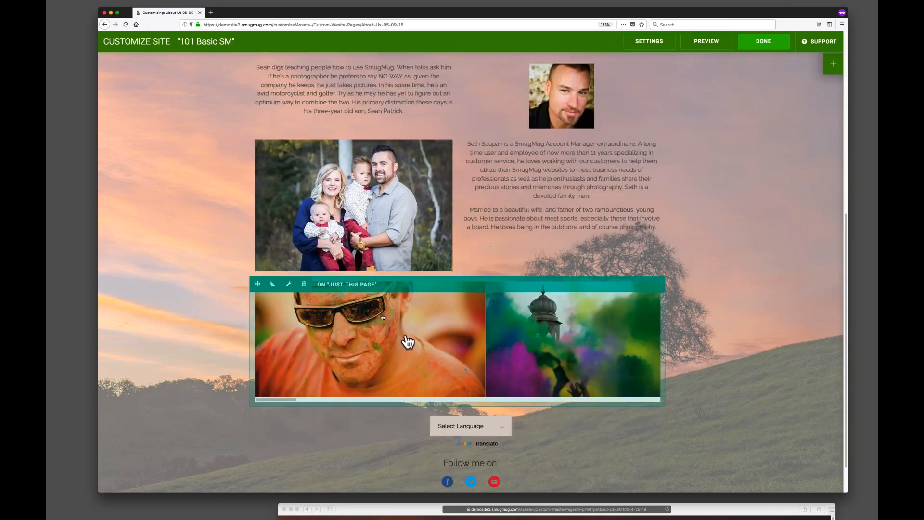
{"action": "mouse_move", "coordinate": [382, 260]}
{"action": "left_click", "coordinate": [272, 285]}
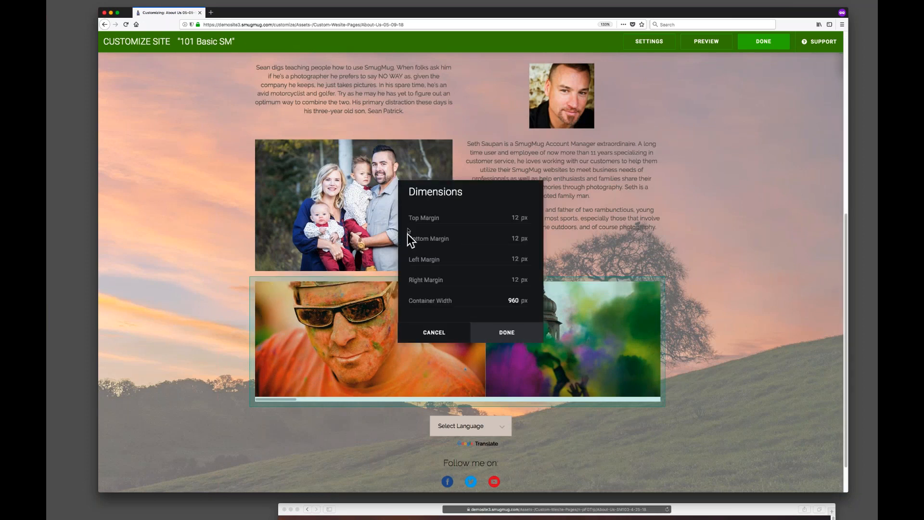
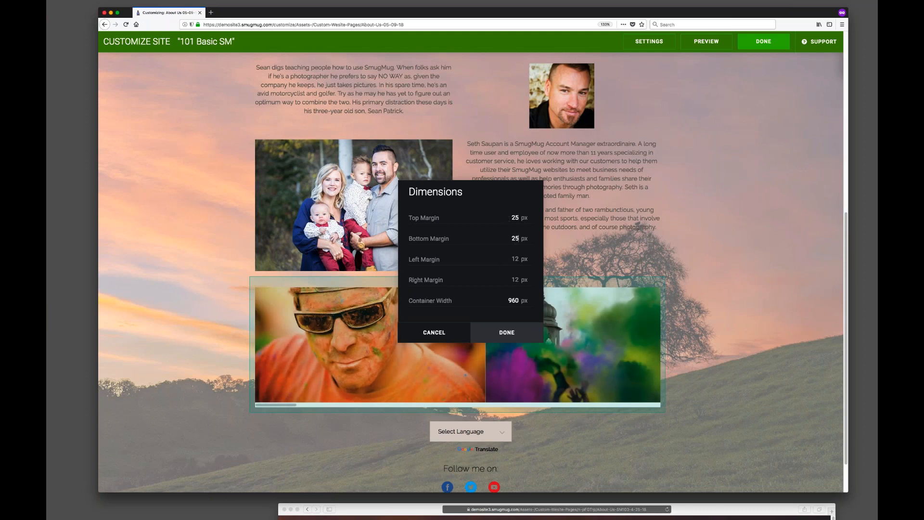
Confirm the carousel's dimension settings and publish the page changes.
{"action": "left_click", "coordinate": [513, 337]}
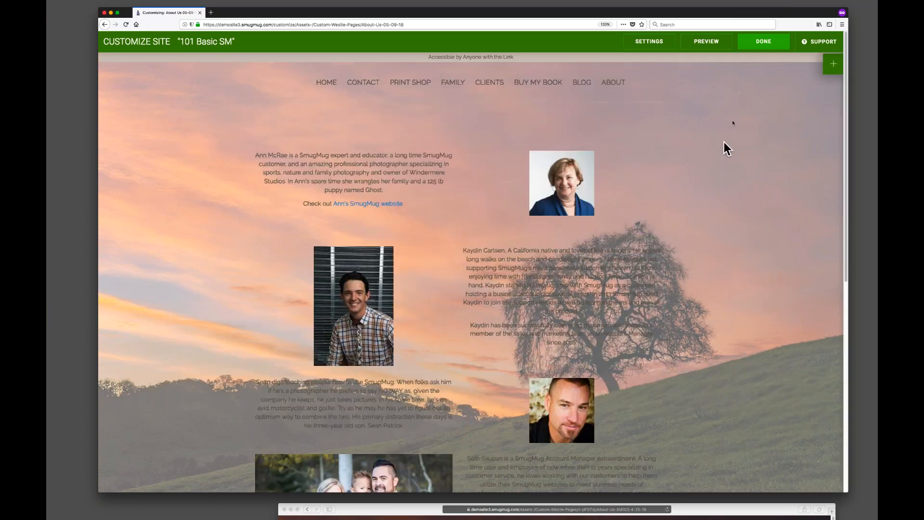
{"action": "left_click", "coordinate": [762, 46]}
{"action": "left_click", "coordinate": [491, 235]}
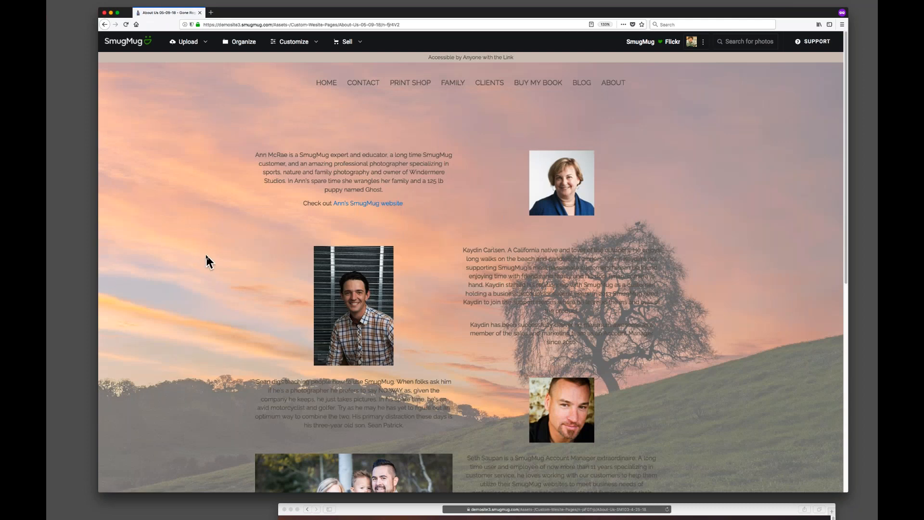
Review the published page, then reopen Content and Design and examine this page's layout and theme settings.
{"action": "scroll", "coordinate": [206, 256], "scroll_direction": "down", "scroll_amount": 7}
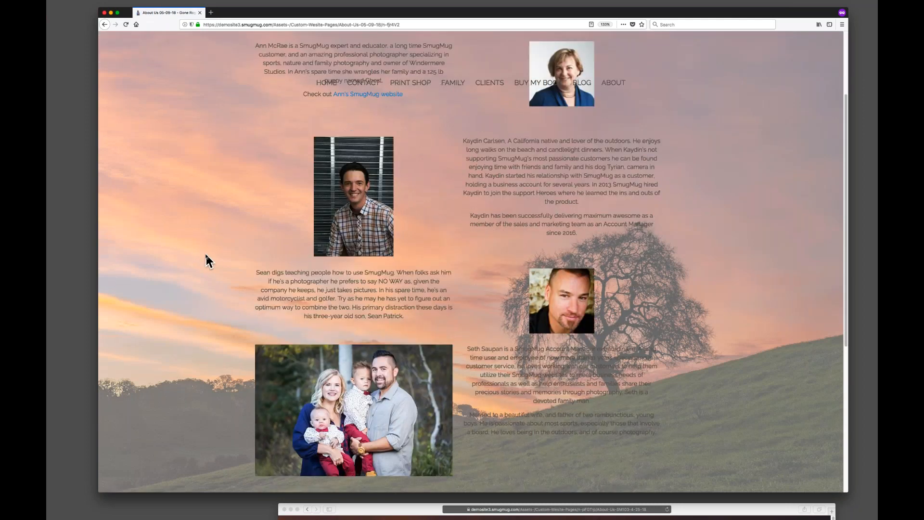
{"action": "scroll", "coordinate": [206, 257], "scroll_direction": "up", "scroll_amount": 7}
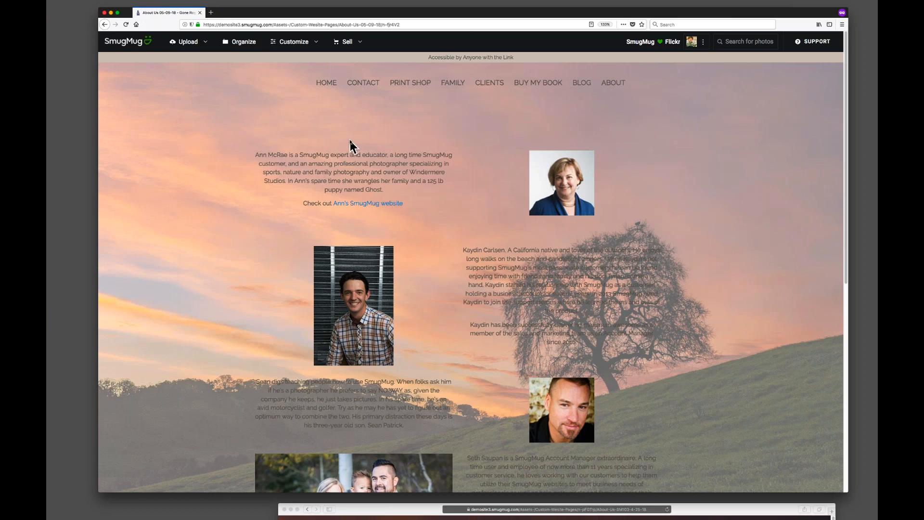
{"action": "scroll", "coordinate": [350, 142], "scroll_direction": "down", "scroll_amount": 5}
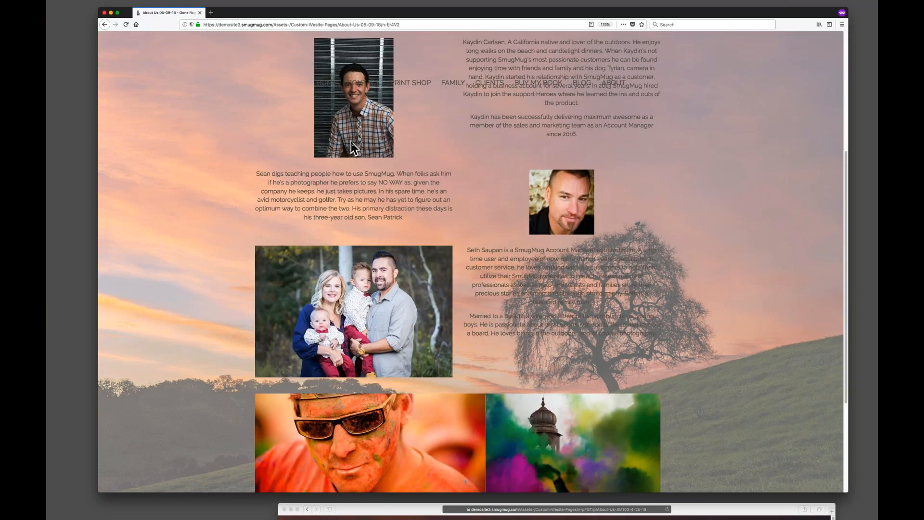
{"action": "scroll", "coordinate": [351, 141], "scroll_direction": "up", "scroll_amount": 5}
{"action": "left_click", "coordinate": [294, 44]}
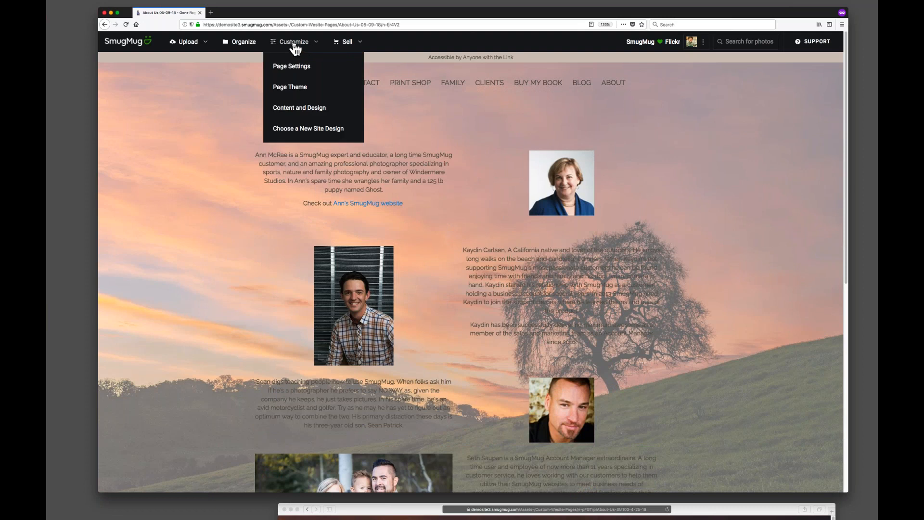
{"action": "left_click", "coordinate": [314, 113]}
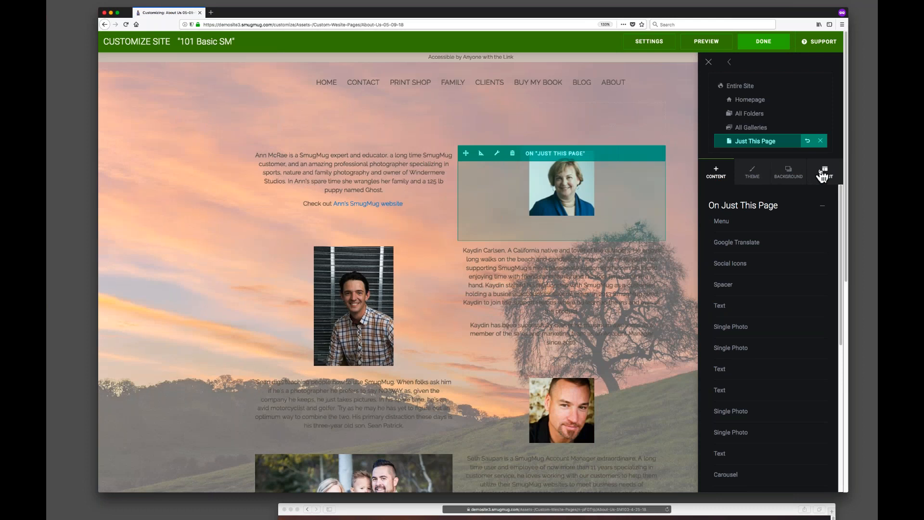
{"action": "left_click", "coordinate": [822, 174]}
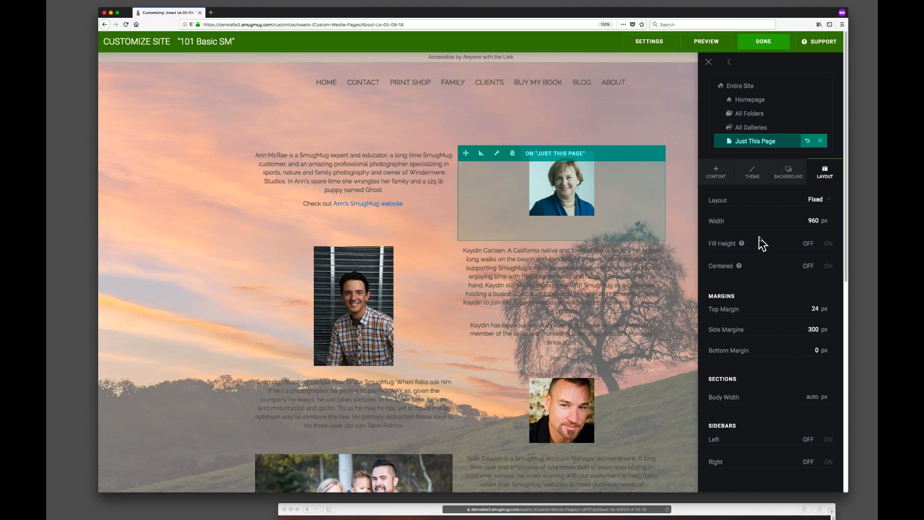
{"action": "scroll", "coordinate": [847, 236], "scroll_direction": "down", "scroll_amount": 3}
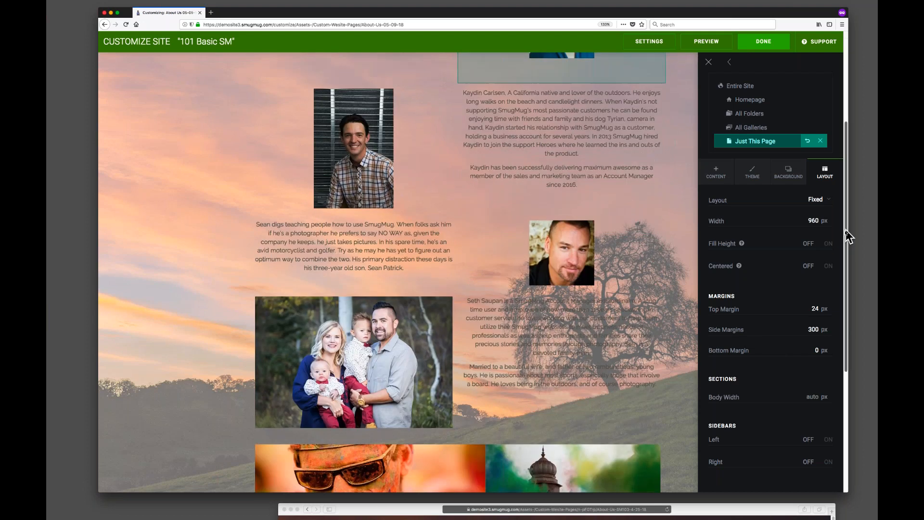
{"action": "scroll", "coordinate": [849, 253], "scroll_direction": "up", "scroll_amount": 2}
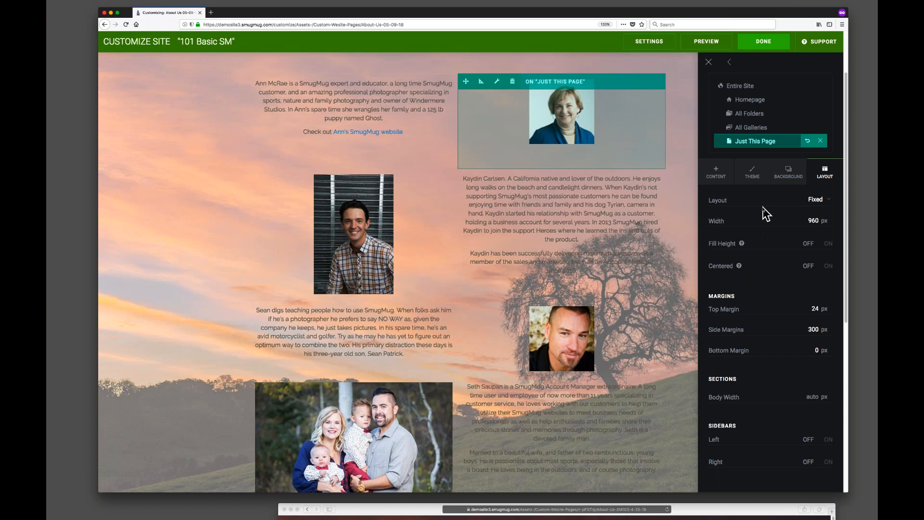
{"action": "left_click", "coordinate": [752, 176]}
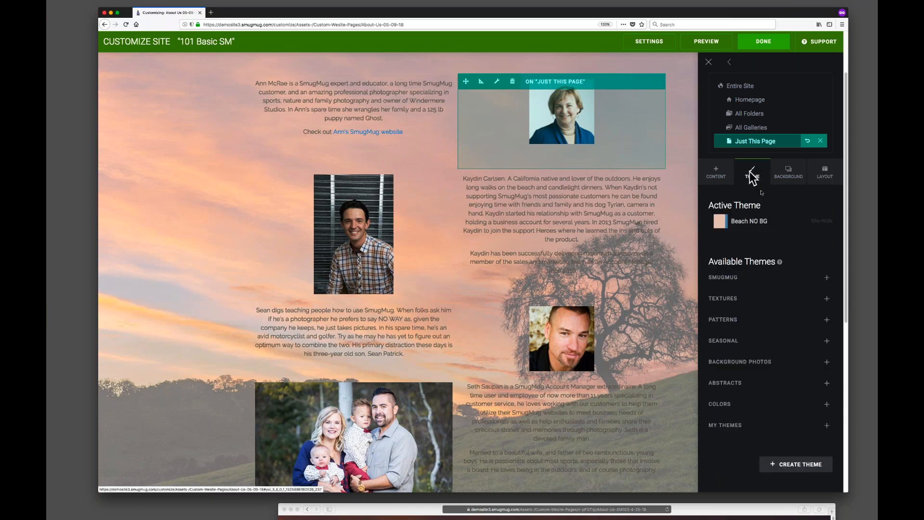
{"action": "left_click", "coordinate": [804, 222]}
{"action": "left_click", "coordinate": [525, 181]}
{"action": "left_click_drag", "start_coordinate": [541, 203], "coordinate": [488, 175]}
{"action": "left_click", "coordinate": [437, 174]}
{"action": "left_click_drag", "start_coordinate": [540, 204], "coordinate": [532, 169]}
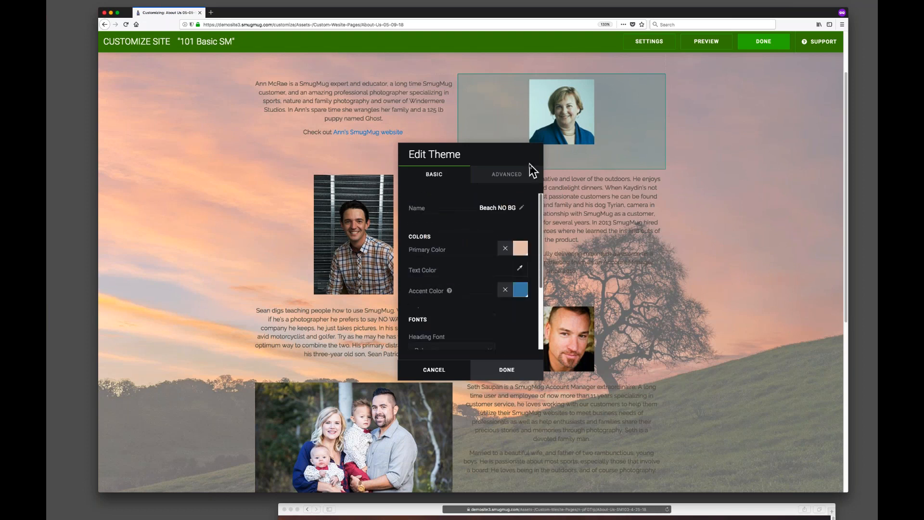
{"action": "left_click_drag", "start_coordinate": [440, 149], "coordinate": [209, 140]}
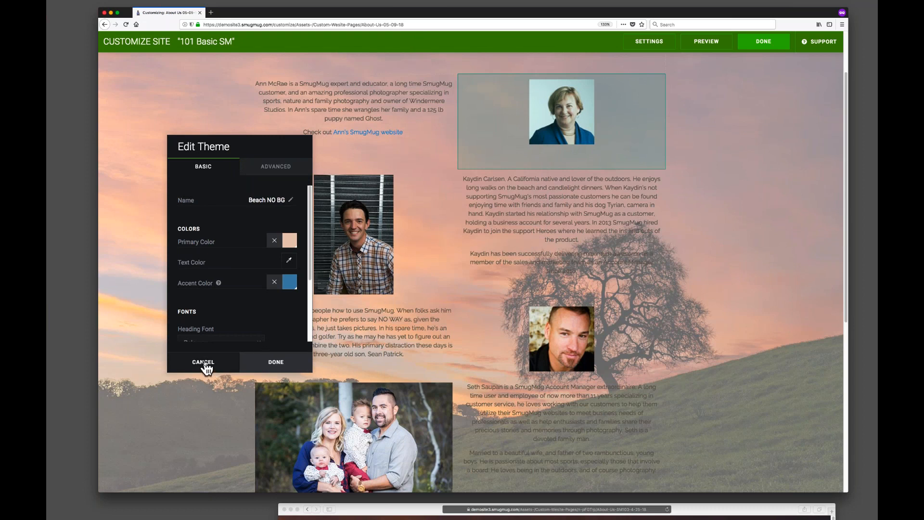
{"action": "left_click", "coordinate": [204, 362]}
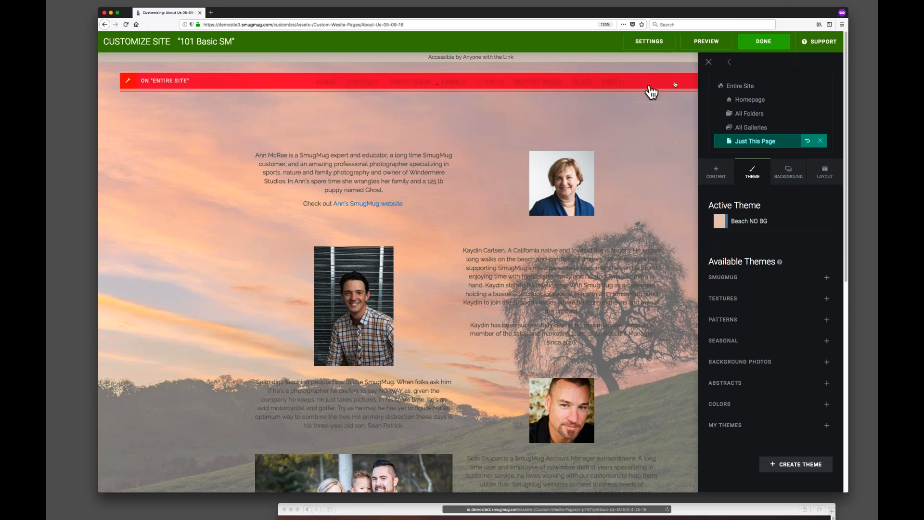
Switch to the Entire Site level and review the site-wide menu block's settings.
{"action": "left_click", "coordinate": [765, 87]}
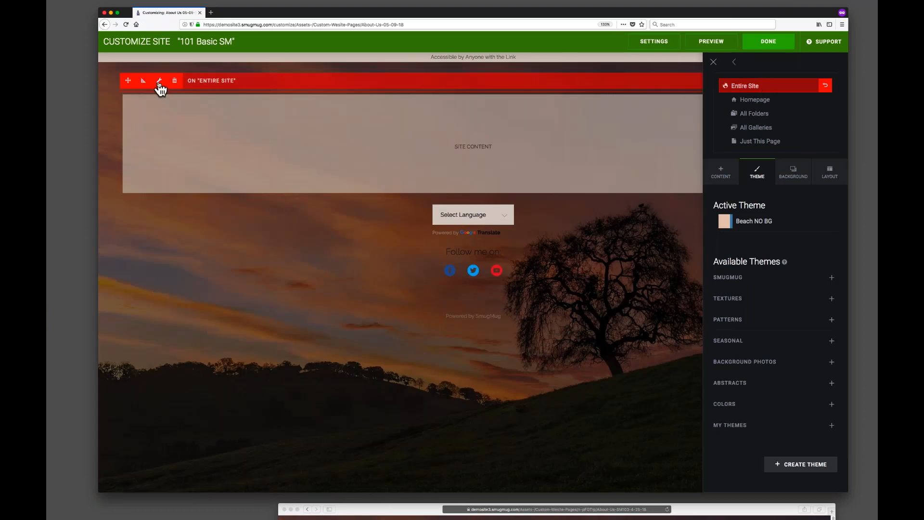
{"action": "left_click", "coordinate": [159, 83]}
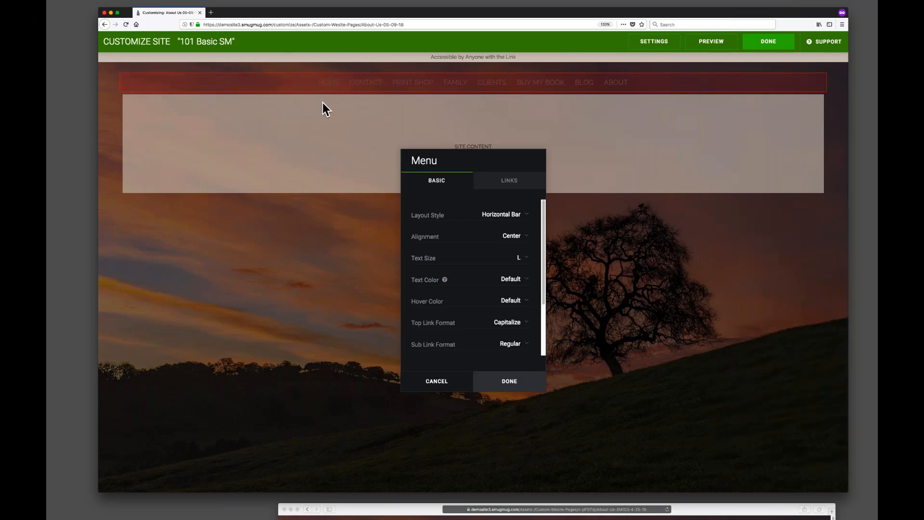
{"action": "left_click_drag", "start_coordinate": [497, 158], "coordinate": [250, 142]}
{"action": "scroll", "coordinate": [273, 247], "scroll_direction": "down", "scroll_amount": 2}
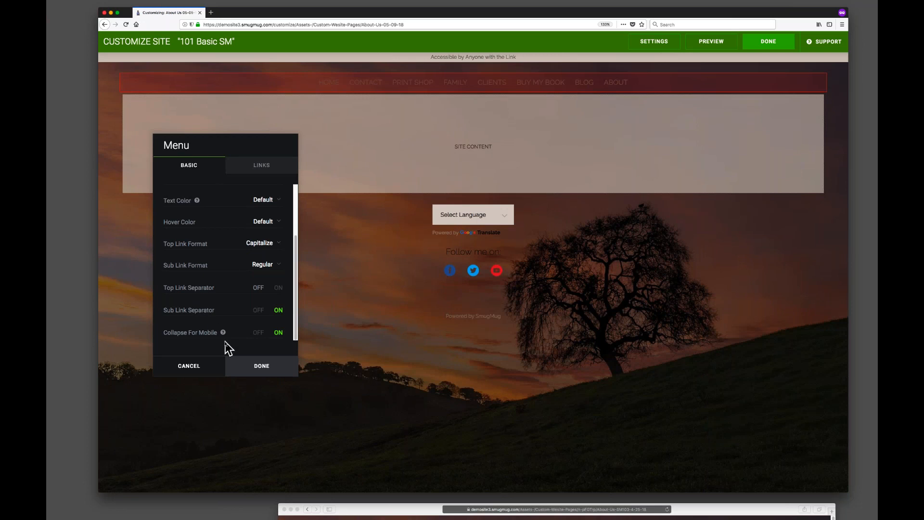
{"action": "left_click", "coordinate": [187, 365]}
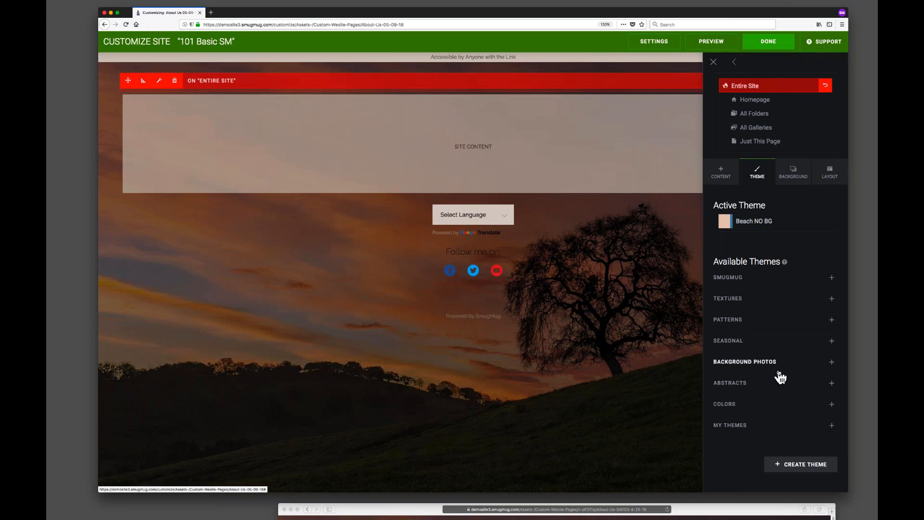
Set the site-wide layout pinning section to None and publish the changes.
{"action": "left_click", "coordinate": [828, 173]}
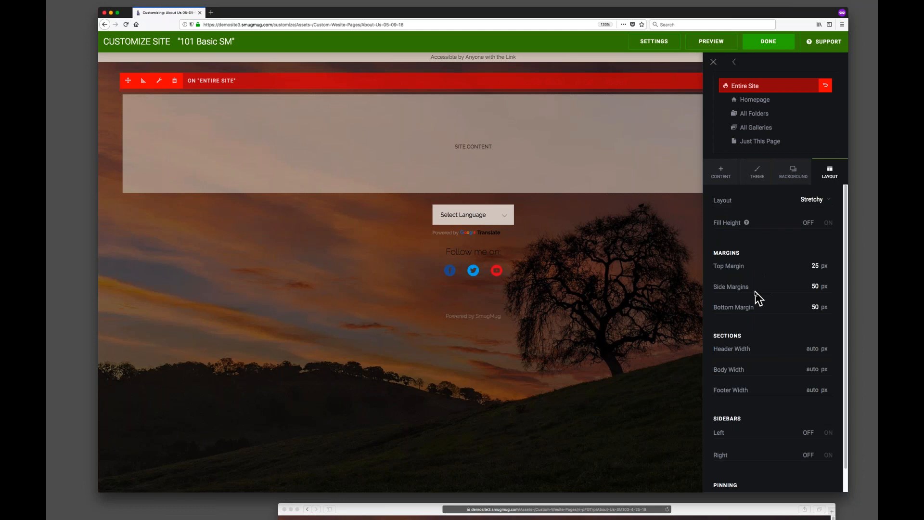
{"action": "scroll", "coordinate": [770, 345], "scroll_direction": "down", "scroll_amount": 1}
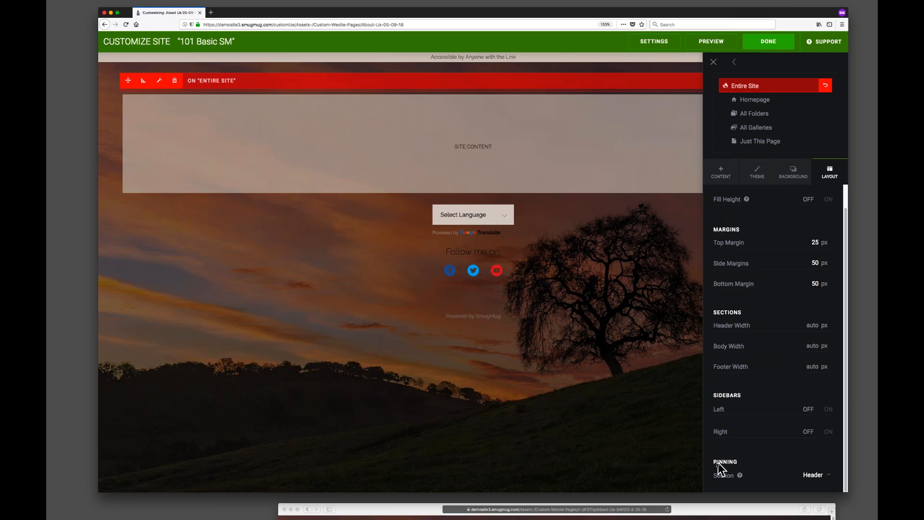
{"action": "left_click", "coordinate": [824, 476]}
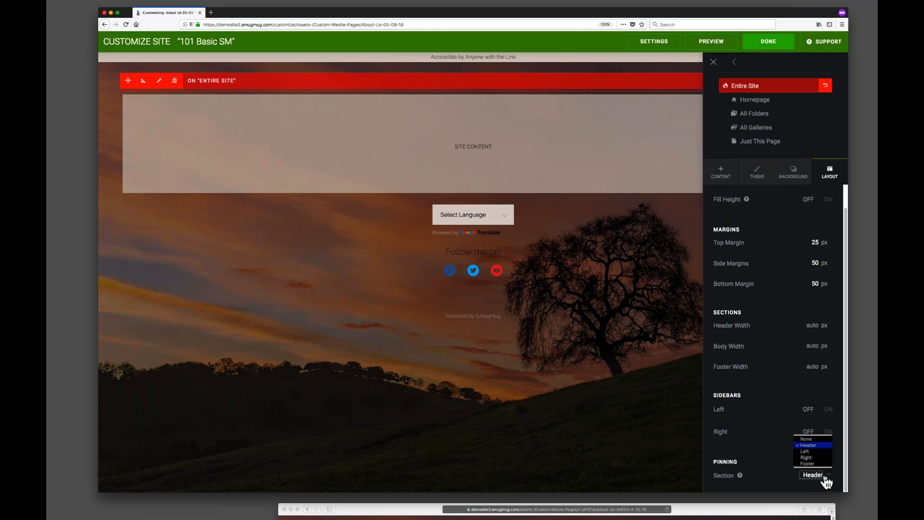
{"action": "left_click", "coordinate": [818, 439]}
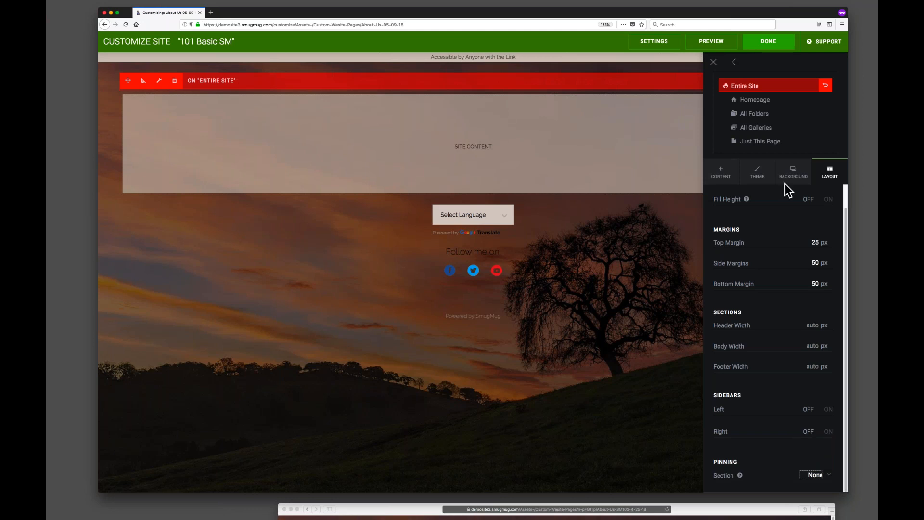
{"action": "left_click", "coordinate": [769, 44]}
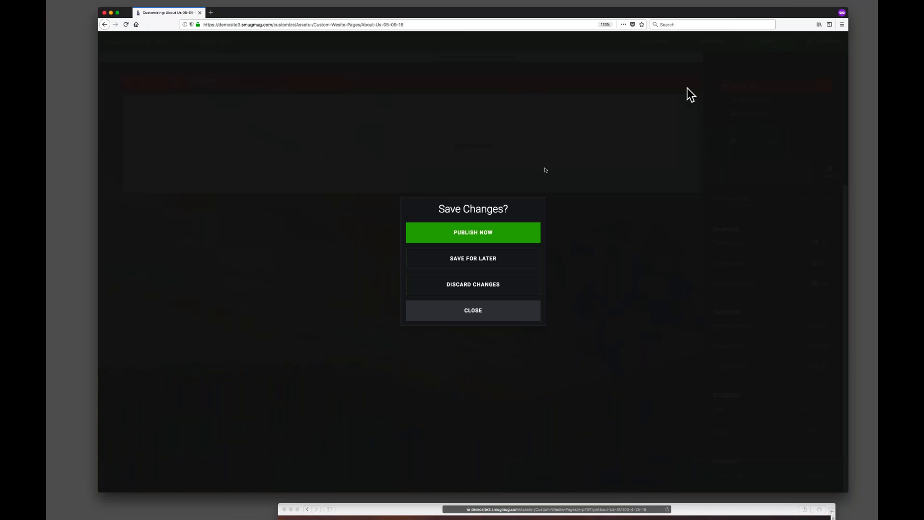
{"action": "left_click", "coordinate": [478, 233]}
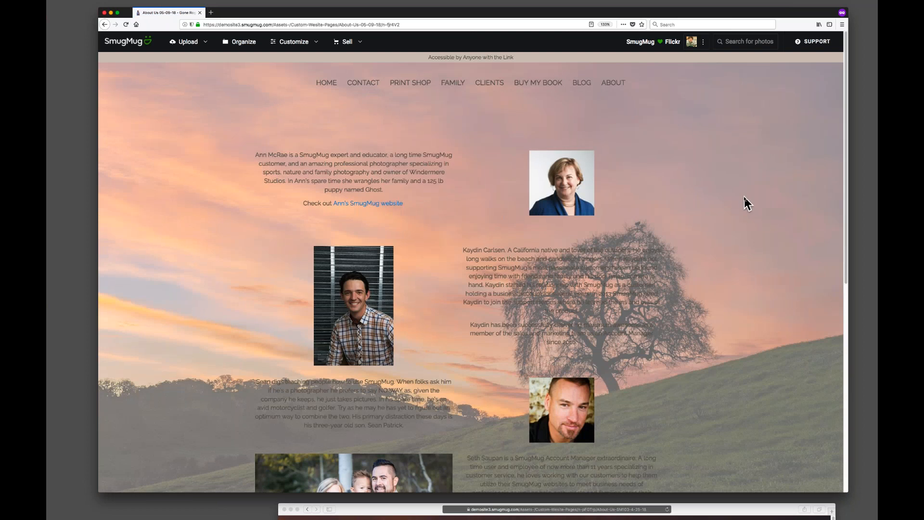
Review the published page and follow the About menu link.
{"action": "scroll", "coordinate": [743, 194], "scroll_direction": "down", "scroll_amount": 3}
{"action": "scroll", "coordinate": [744, 194], "scroll_direction": "down", "scroll_amount": 10}
{"action": "scroll", "coordinate": [177, 312], "scroll_direction": "down", "scroll_amount": 8}
{"action": "scroll", "coordinate": [200, 325], "scroll_direction": "up", "scroll_amount": 8}
{"action": "left_click_drag", "start_coordinate": [588, 11], "coordinate": [589, 11]}
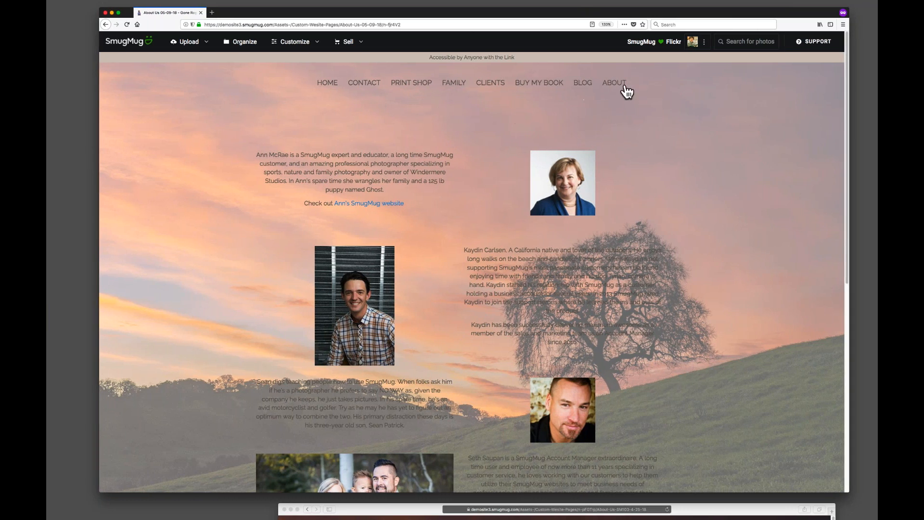
{"action": "left_click", "coordinate": [625, 86]}
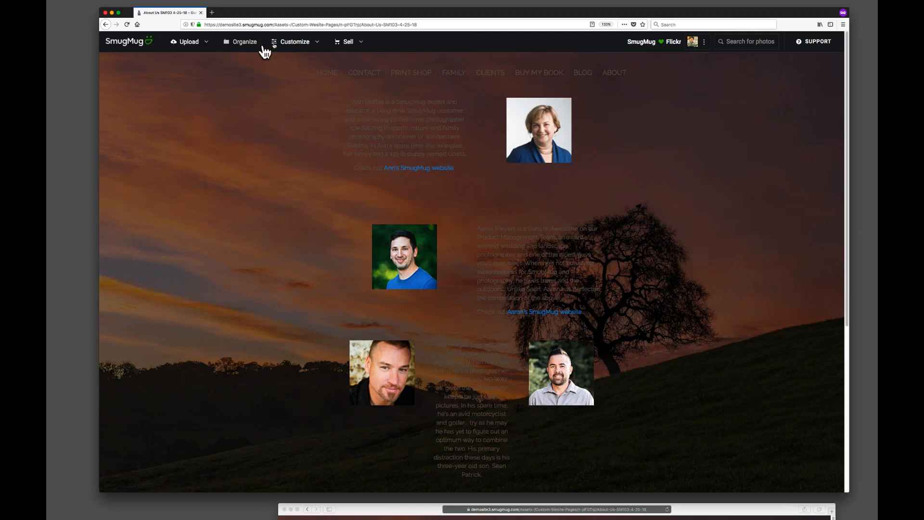
Open Content and Design at the Entire Site level and open the site-wide Menu block's link list for editing.
{"action": "left_click", "coordinate": [303, 48]}
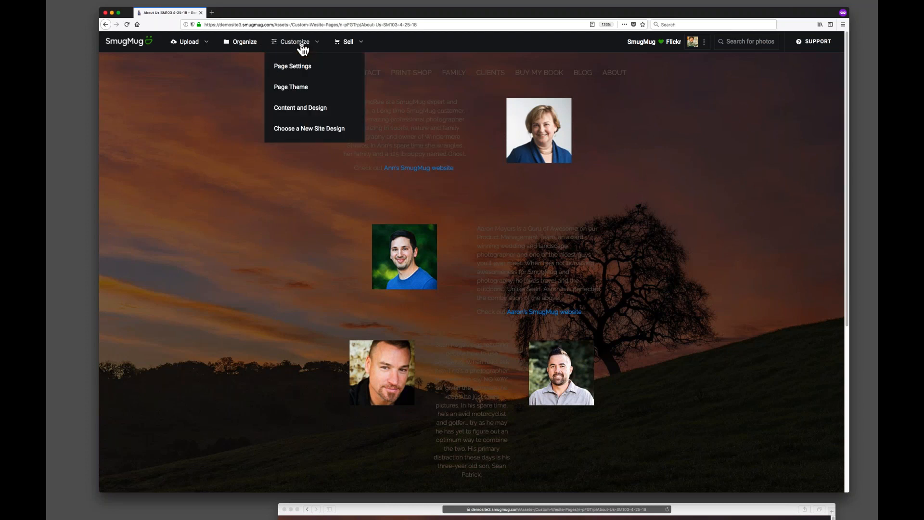
{"action": "left_click", "coordinate": [310, 106]}
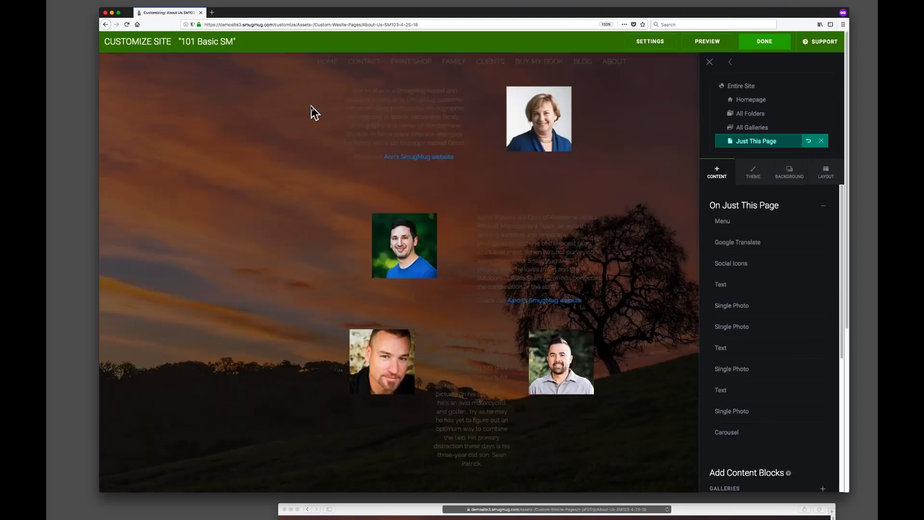
{"action": "left_click", "coordinate": [749, 88]}
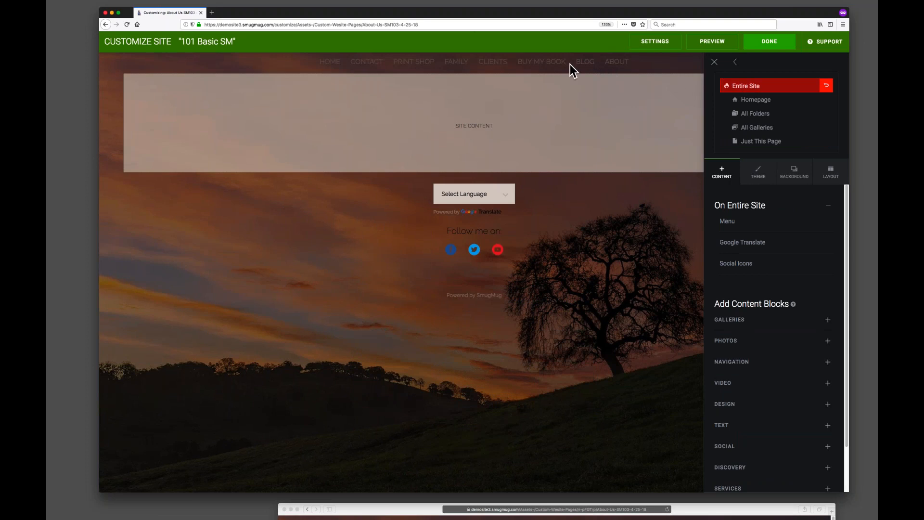
{"action": "mouse_move", "coordinate": [444, 67]}
{"action": "mouse_move", "coordinate": [265, 193]}
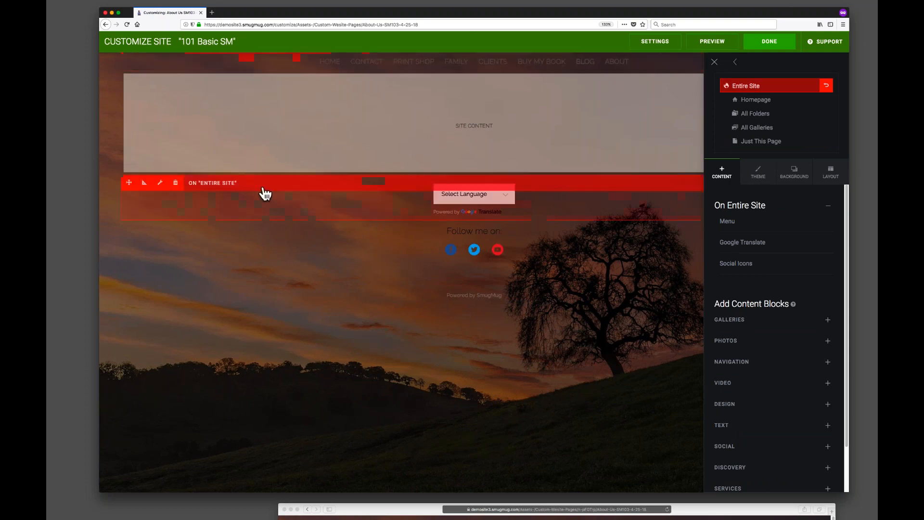
{"action": "mouse_move", "coordinate": [331, 68]}
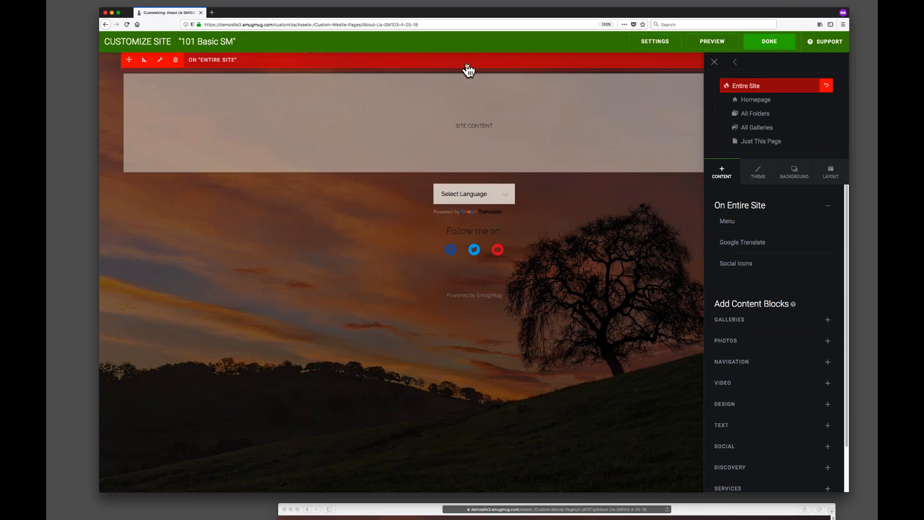
{"action": "left_click", "coordinate": [160, 61]}
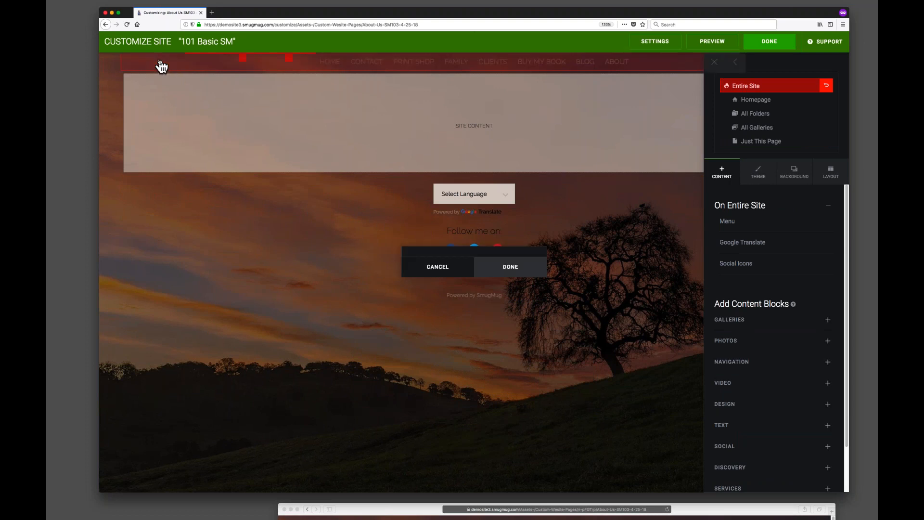
{"action": "left_click_drag", "start_coordinate": [472, 147], "coordinate": [249, 108]}
{"action": "left_click", "coordinate": [269, 124]}
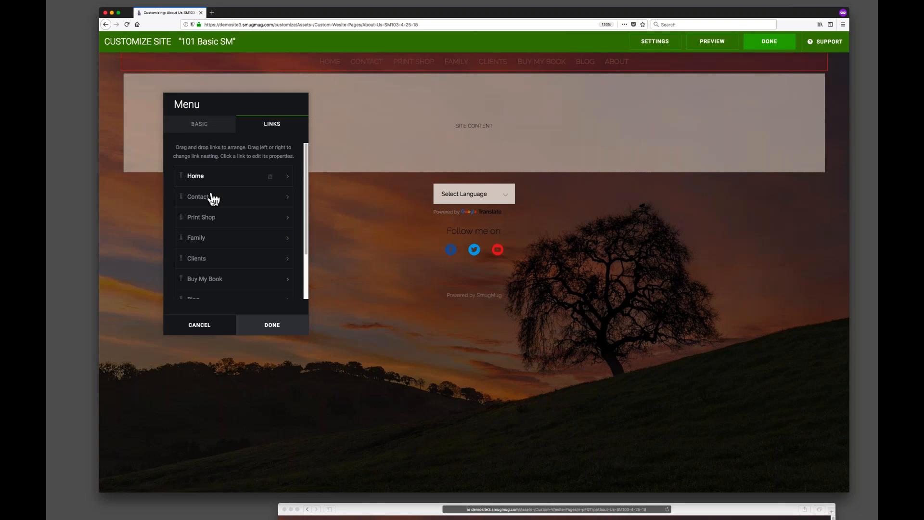
{"action": "scroll", "coordinate": [226, 270], "scroll_direction": "down", "scroll_amount": 3}
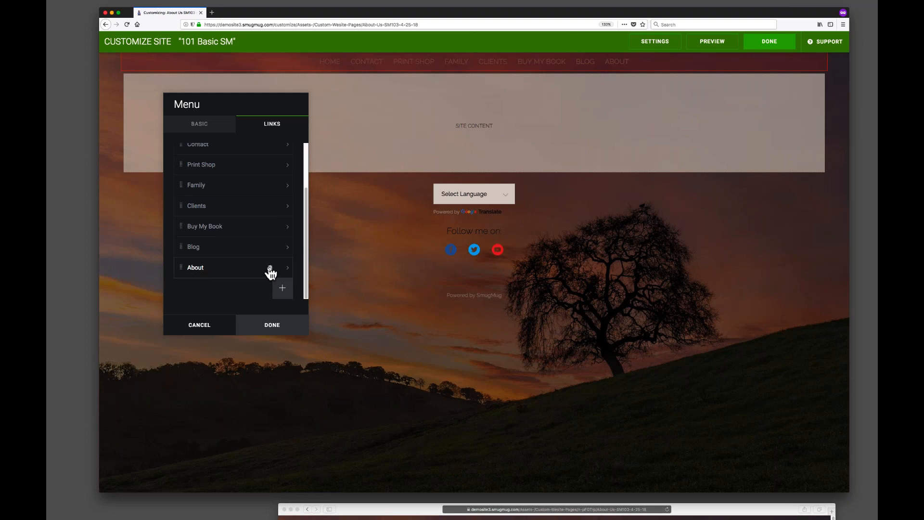
Point the About menu link to the About Us 05-09-18 page in Website Assets > Custom Website Pages and save the site changes.
{"action": "left_click", "coordinate": [287, 269]}
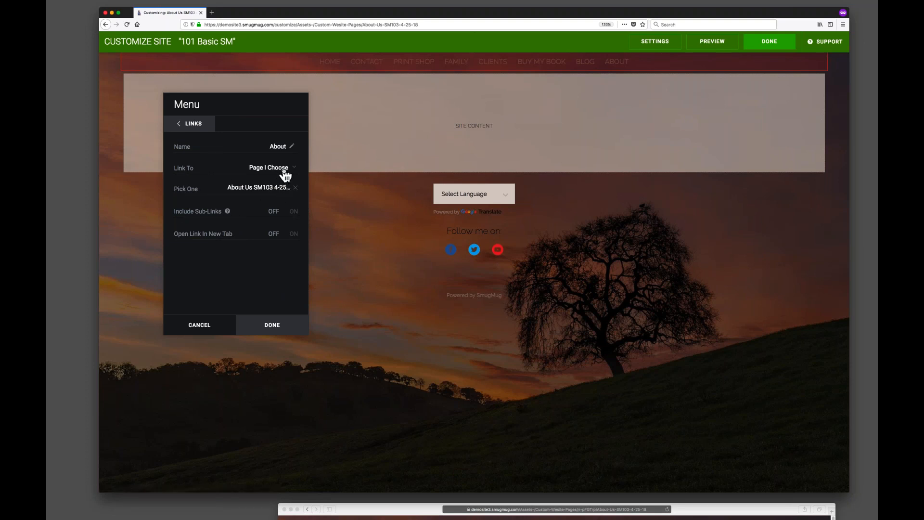
{"action": "left_click", "coordinate": [275, 189]}
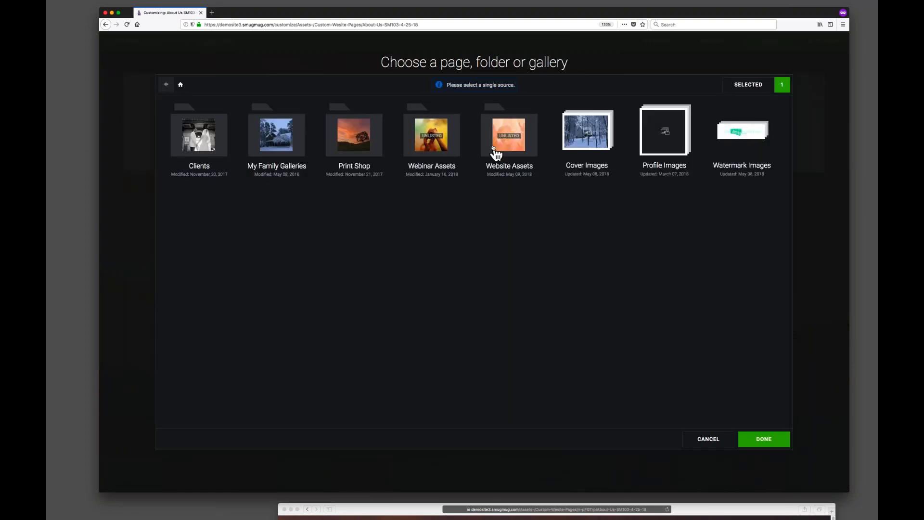
{"action": "left_click", "coordinate": [506, 143]}
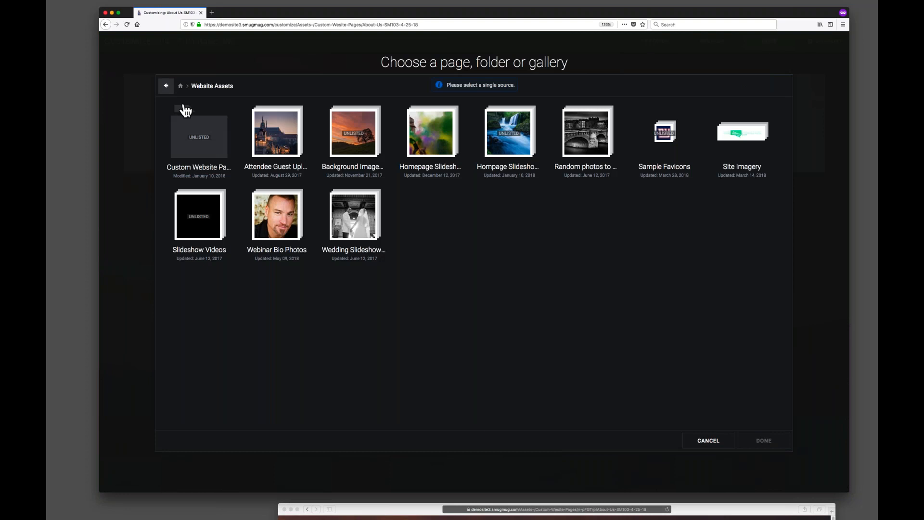
{"action": "left_click", "coordinate": [200, 151]}
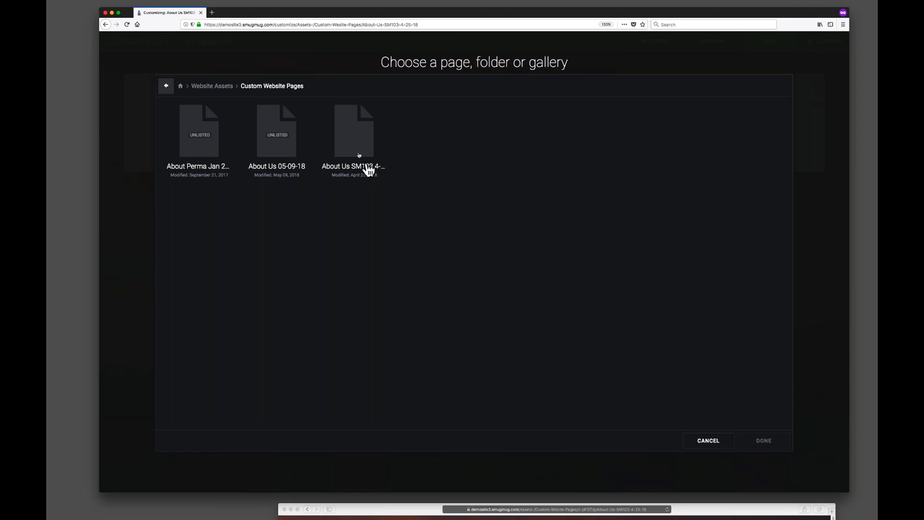
{"action": "left_click", "coordinate": [272, 140]}
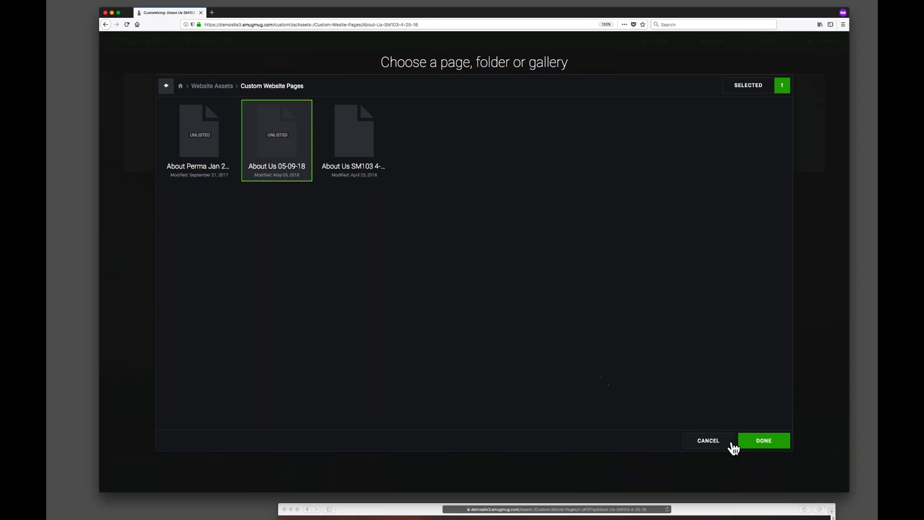
{"action": "left_click", "coordinate": [772, 440]}
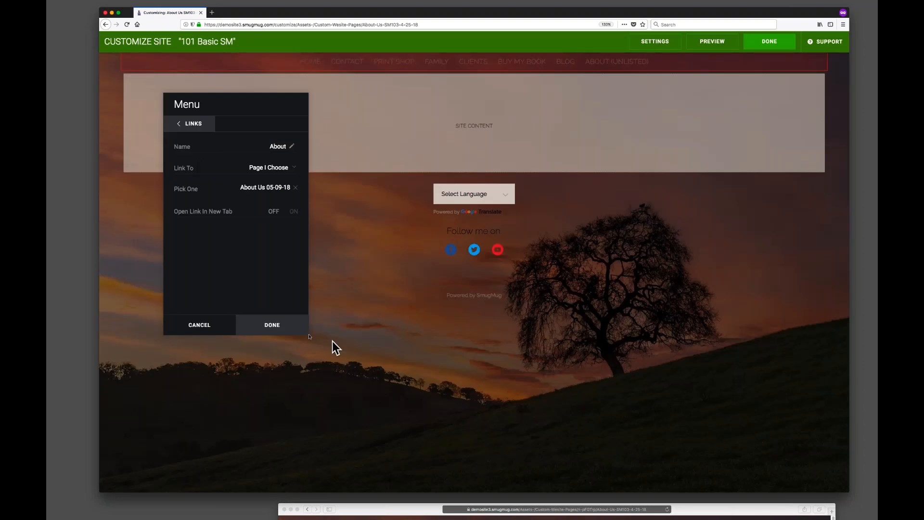
{"action": "left_click", "coordinate": [267, 326]}
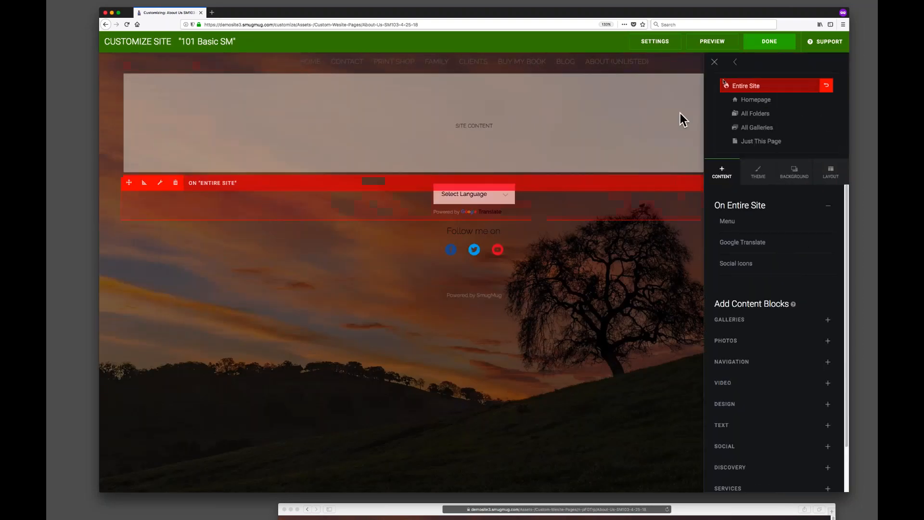
{"action": "left_click", "coordinate": [769, 41]}
{"action": "left_click", "coordinate": [472, 238]}
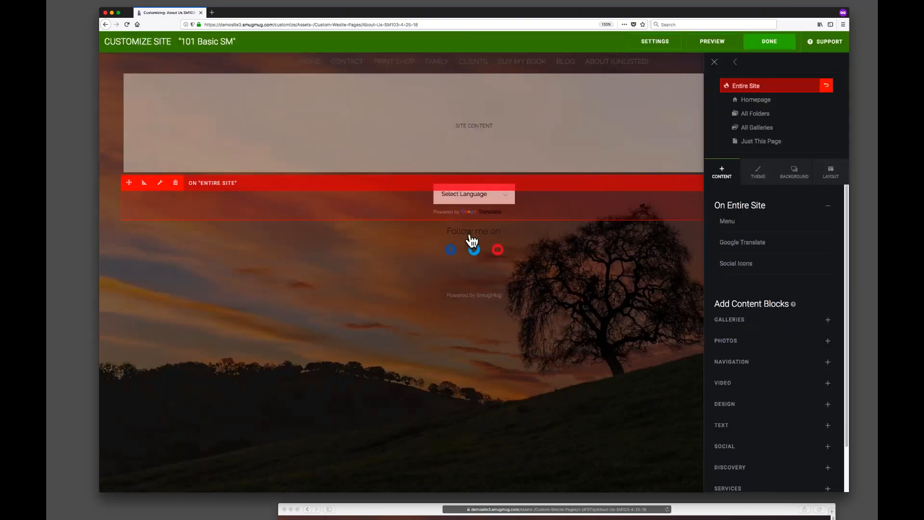
View the live site in the second browser window and follow the About menu link to check the page.
{"action": "left_click_drag", "start_coordinate": [363, 513], "coordinate": [165, 10]}
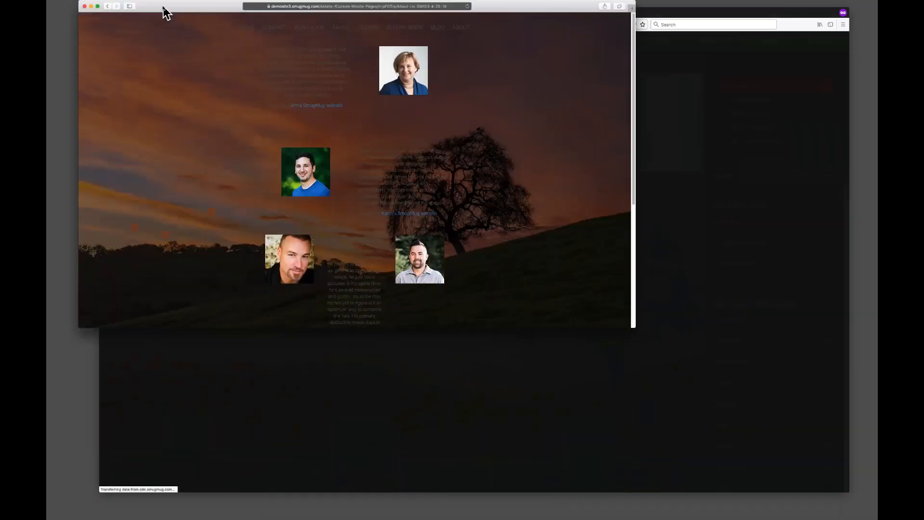
{"action": "left_click_drag", "start_coordinate": [631, 325], "coordinate": [868, 509]}
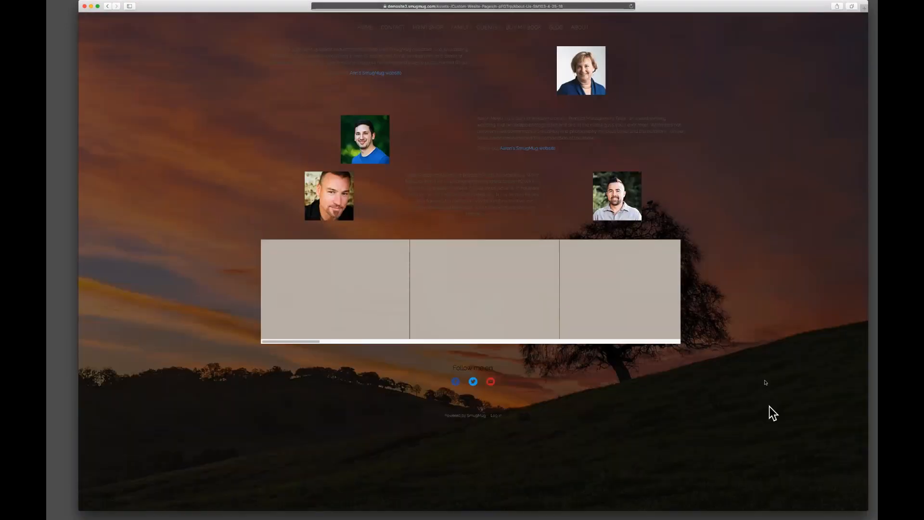
{"action": "left_click", "coordinate": [360, 27]}
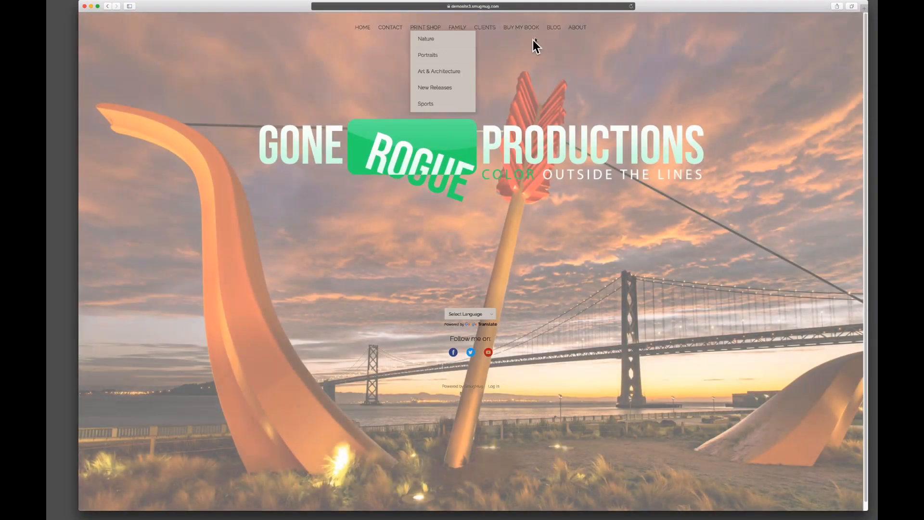
{"action": "left_click", "coordinate": [577, 28]}
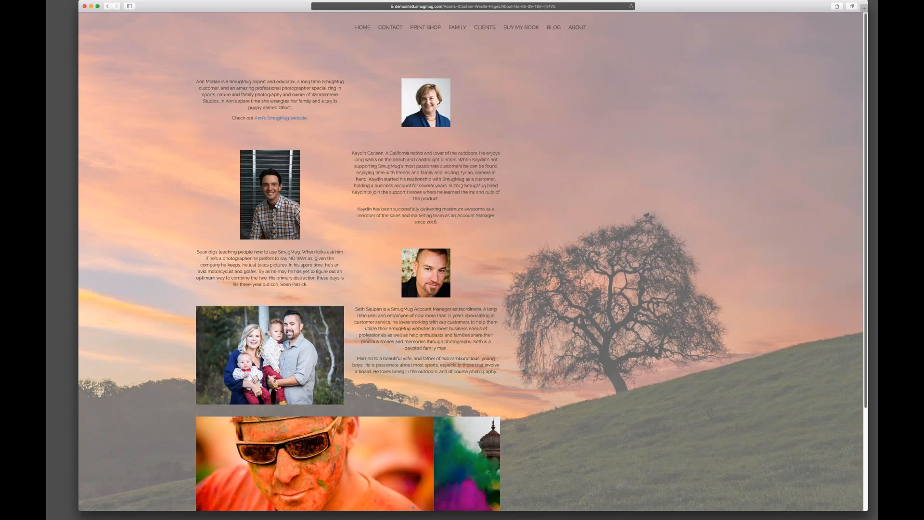
{"action": "left_click_drag", "start_coordinate": [866, 512], "coordinate": [598, 499]}
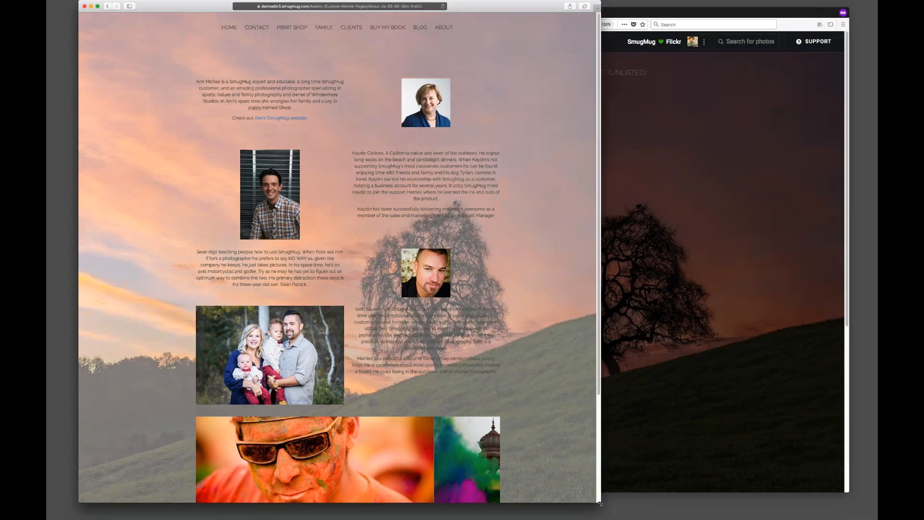
{"action": "left_click_drag", "start_coordinate": [516, 8], "coordinate": [634, 21]}
{"action": "scroll", "coordinate": [654, 149], "scroll_direction": "down", "scroll_amount": 4}
{"action": "scroll", "coordinate": [653, 148], "scroll_direction": "up", "scroll_amount": 4}
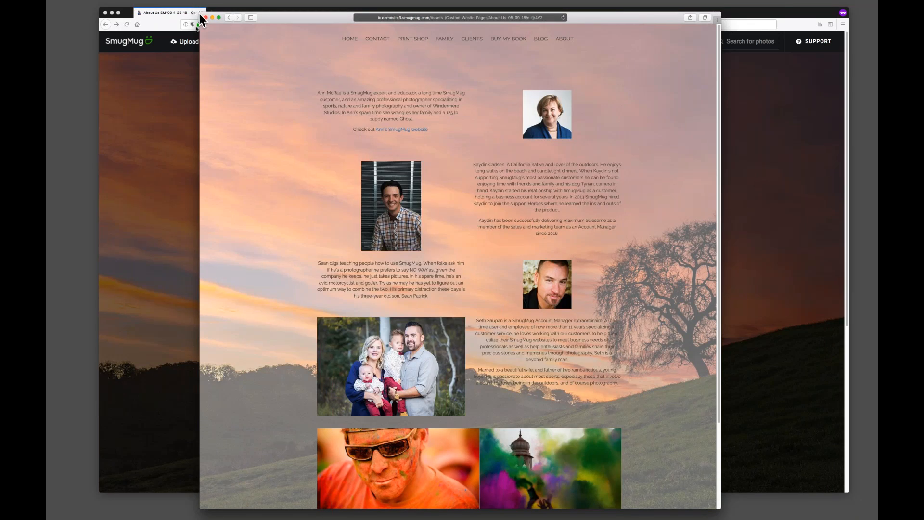
{"action": "left_click_drag", "start_coordinate": [200, 14], "coordinate": [278, 224]}
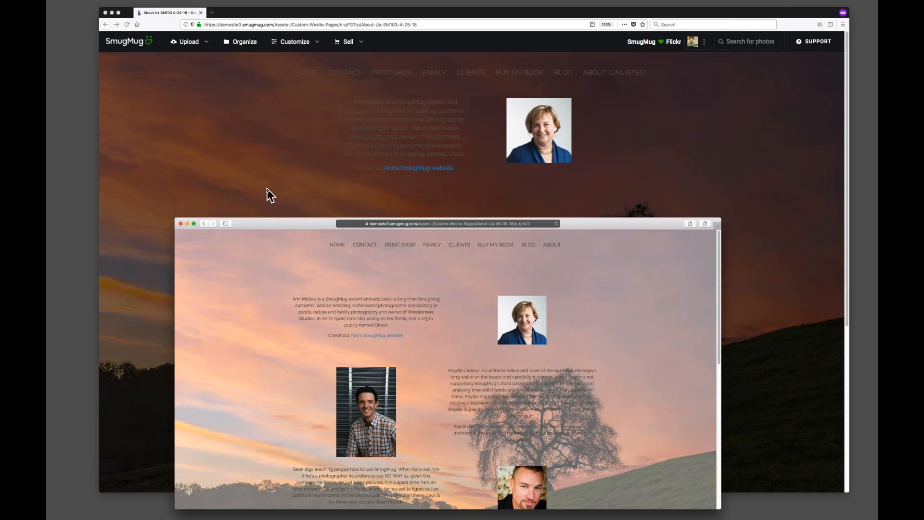
{"action": "left_click_drag", "start_coordinate": [276, 226], "coordinate": [320, 508]}
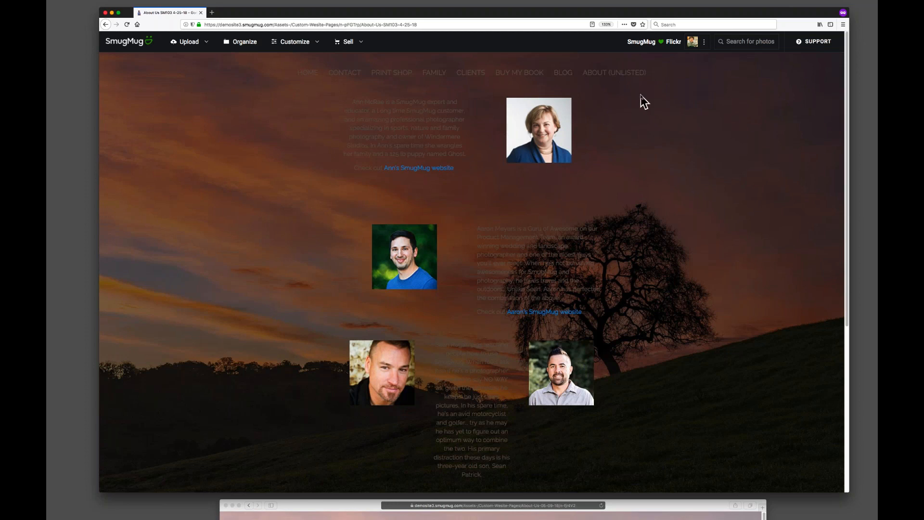
In the main browser, go to the home page and open the Family galleries page from the menu.
{"action": "left_click_drag", "start_coordinate": [570, 12], "coordinate": [567, 15]}
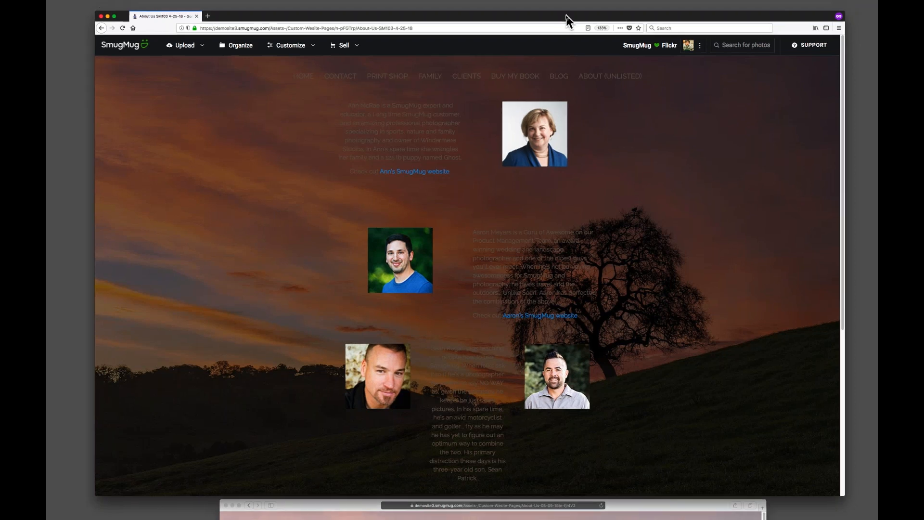
{"action": "left_click_drag", "start_coordinate": [845, 11], "coordinate": [760, 24]}
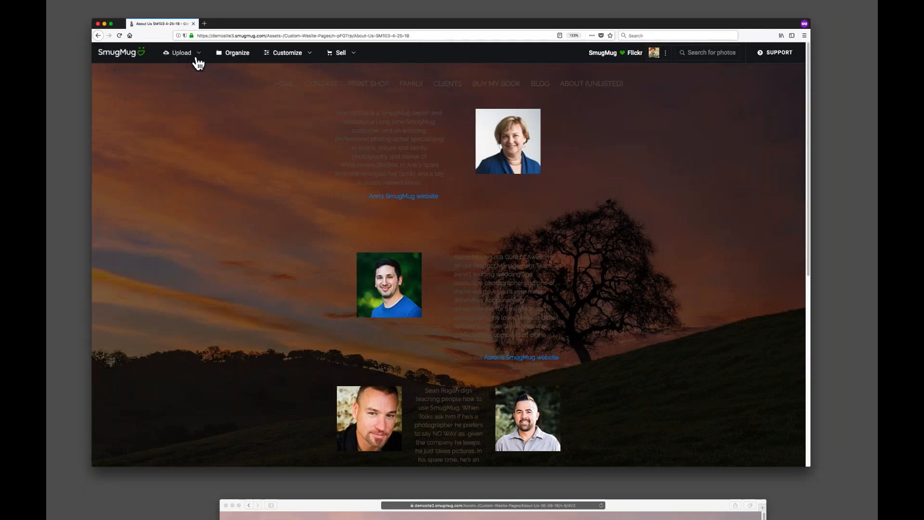
{"action": "left_click", "coordinate": [285, 84]}
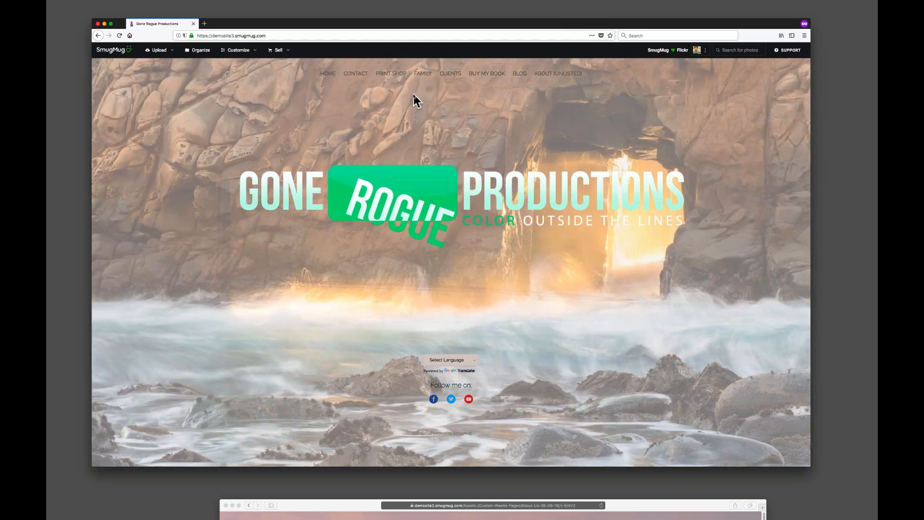
{"action": "left_click", "coordinate": [422, 75]}
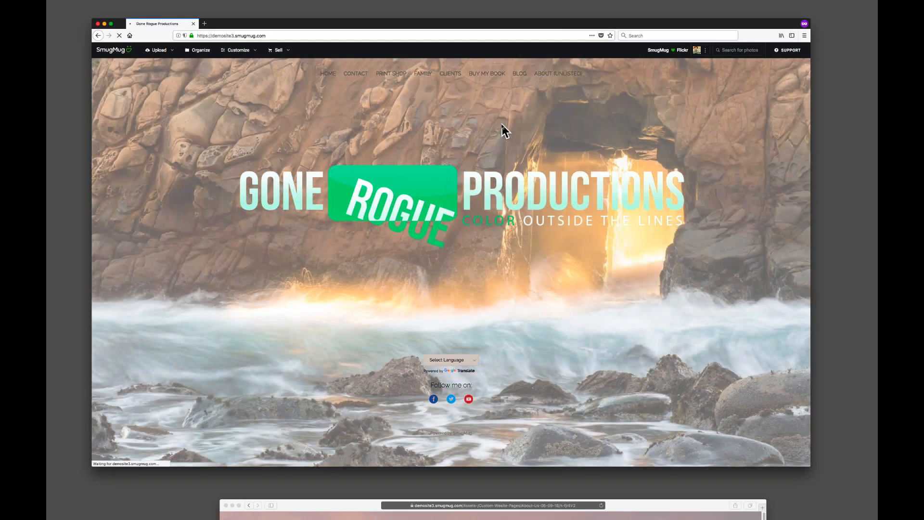
{"action": "left_click_drag", "start_coordinate": [537, 24], "coordinate": [542, 28]}
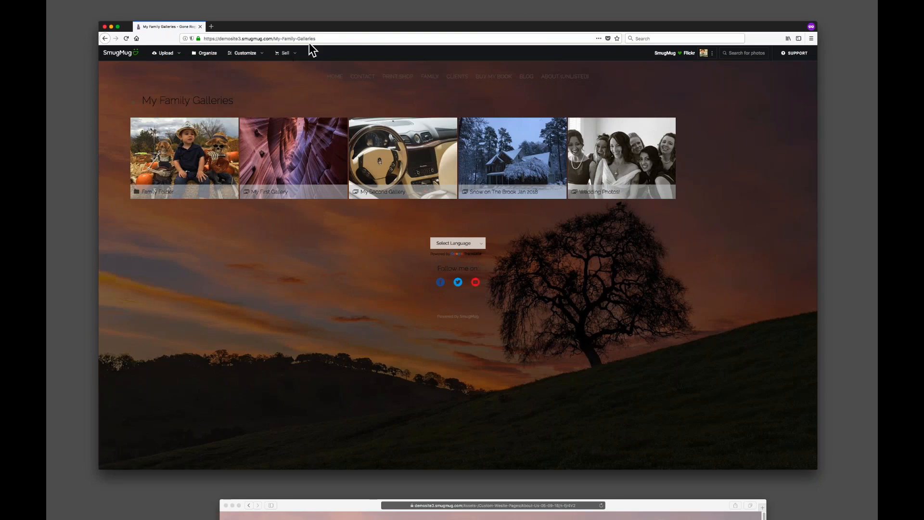
Copy the My Family Galleries page address and open it in the second browser to compare both views.
{"action": "left_click", "coordinate": [337, 38]}
{"action": "key", "text": "super+c"}
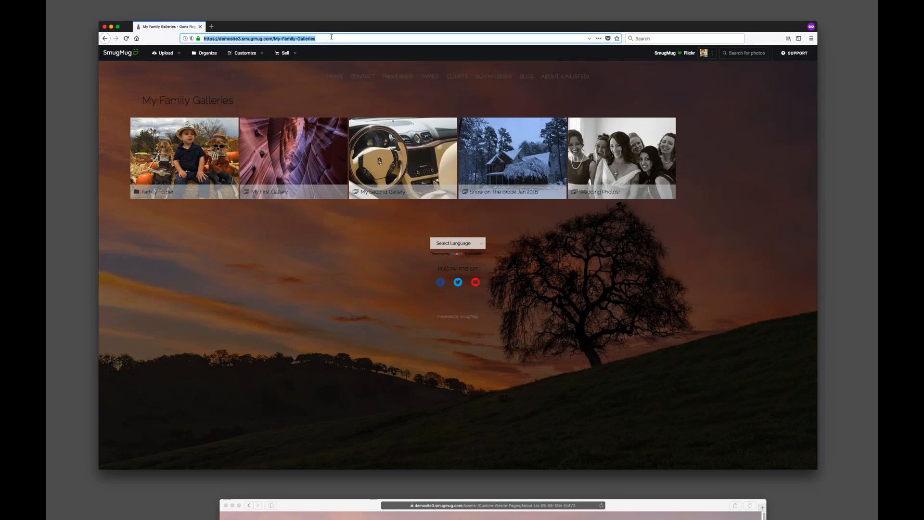
{"action": "left_click_drag", "start_coordinate": [662, 506], "coordinate": [719, 168]}
{"action": "left_click", "coordinate": [598, 163]}
{"action": "key", "text": "super+v"}
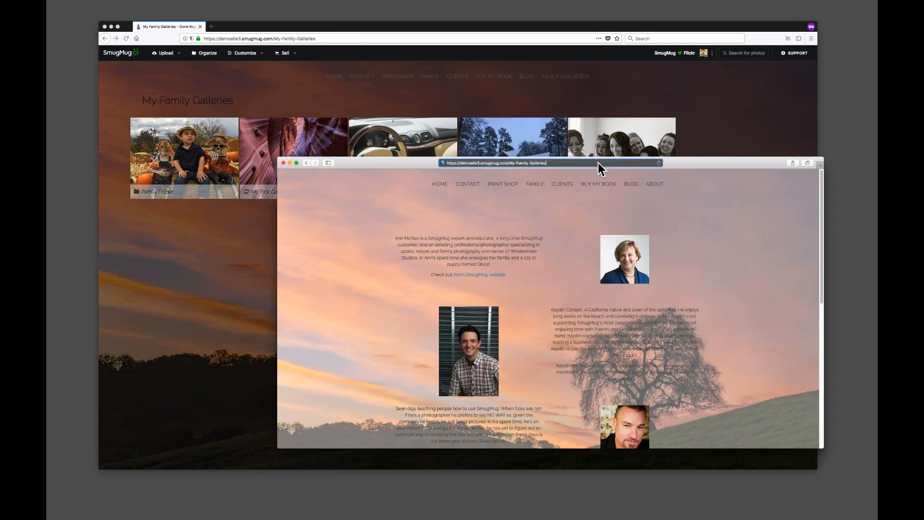
{"action": "left_click_drag", "start_coordinate": [710, 166], "coordinate": [734, 84]}
{"action": "left_click_drag", "start_coordinate": [853, 400], "coordinate": [861, 430]}
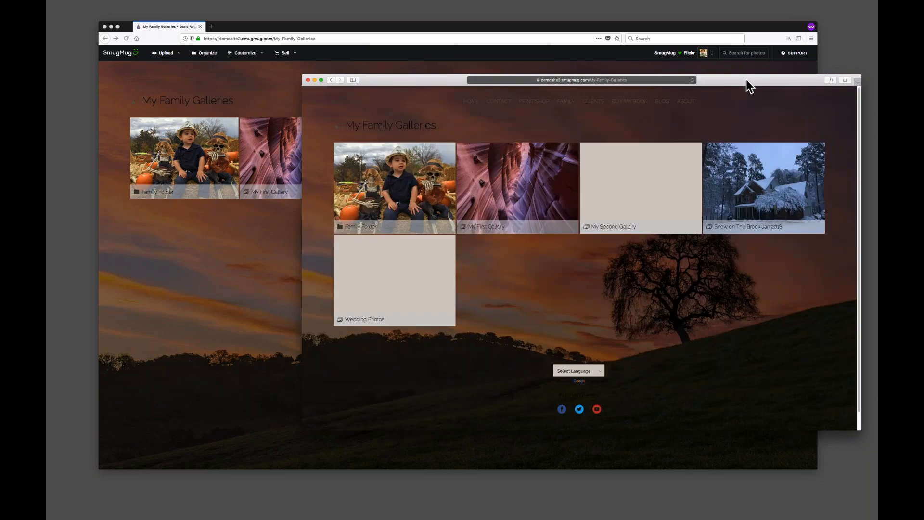
{"action": "left_click_drag", "start_coordinate": [746, 79], "coordinate": [750, 233]}
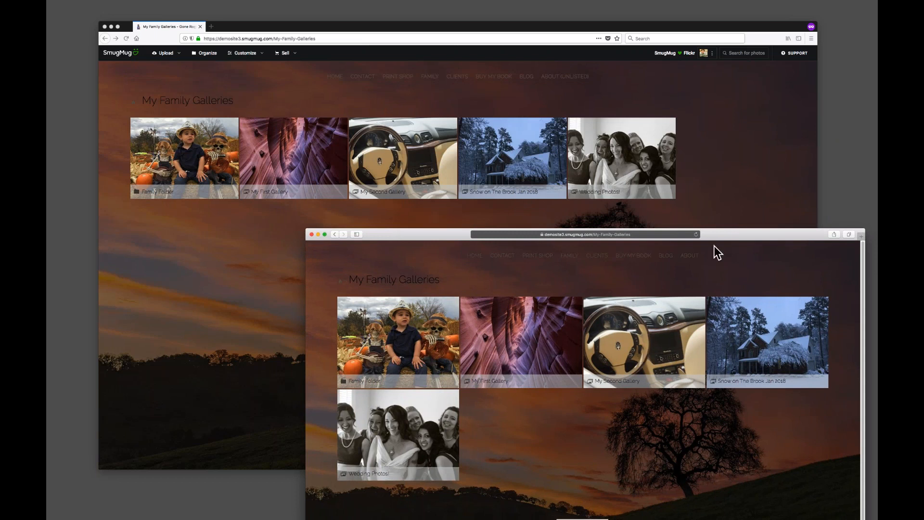
{"action": "left_click_drag", "start_coordinate": [734, 236], "coordinate": [722, 249]}
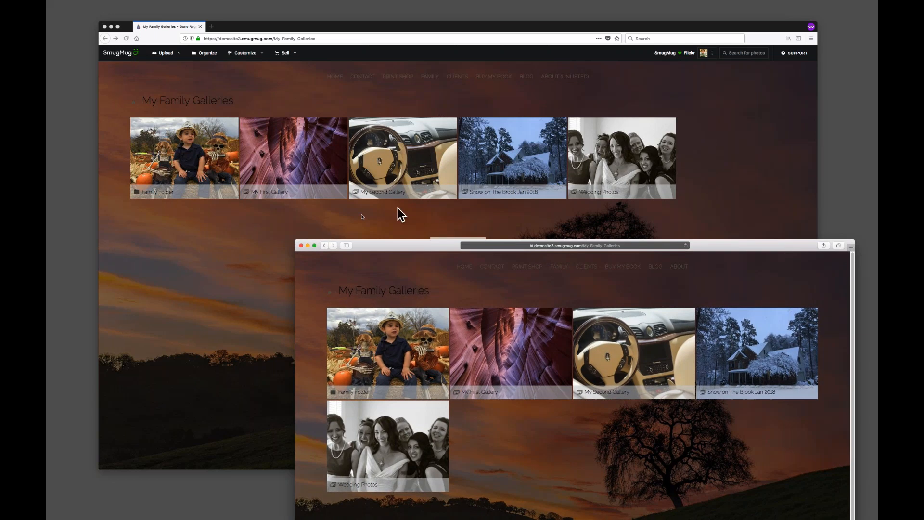
{"action": "left_click", "coordinate": [316, 226]}
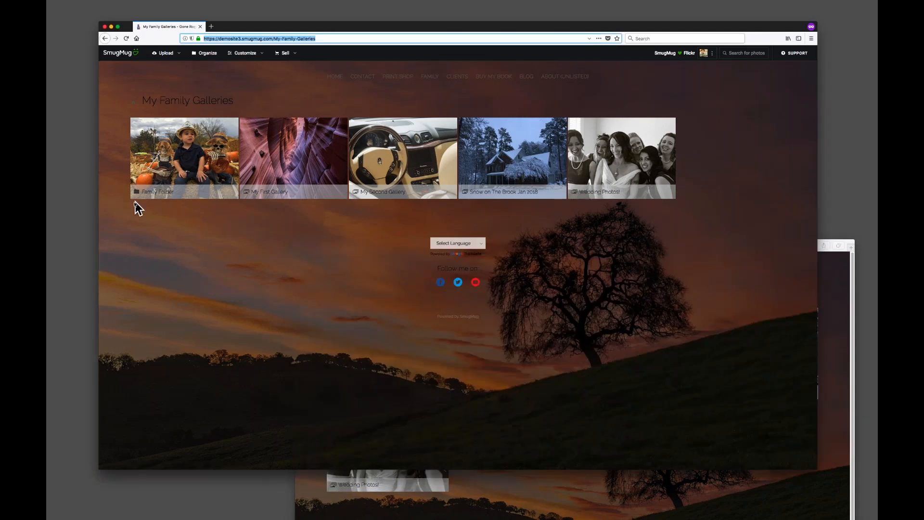
{"action": "left_click", "coordinate": [834, 304]}
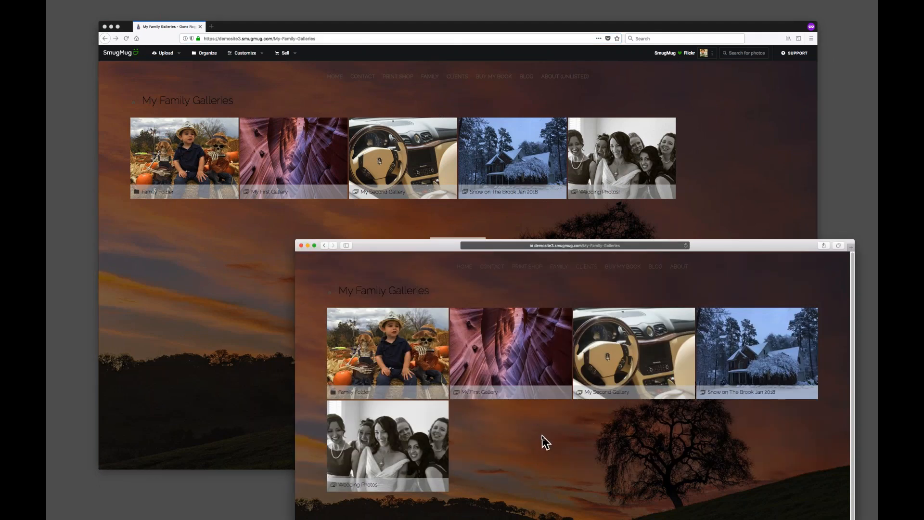
Move the second browser window aside and open the Print Shop page from the site menu in the main browser.
{"action": "left_click_drag", "start_coordinate": [363, 246], "coordinate": [344, 499]}
{"action": "left_click", "coordinate": [298, 284]}
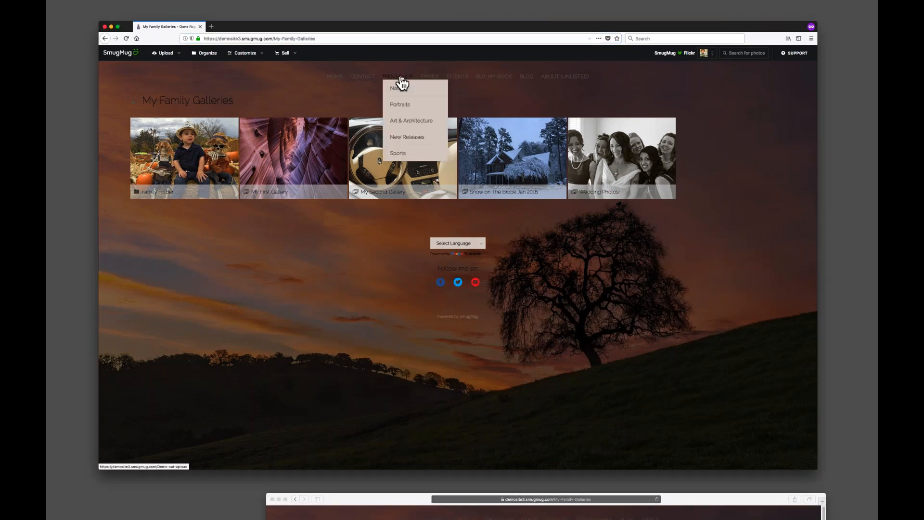
{"action": "left_click", "coordinate": [414, 85]}
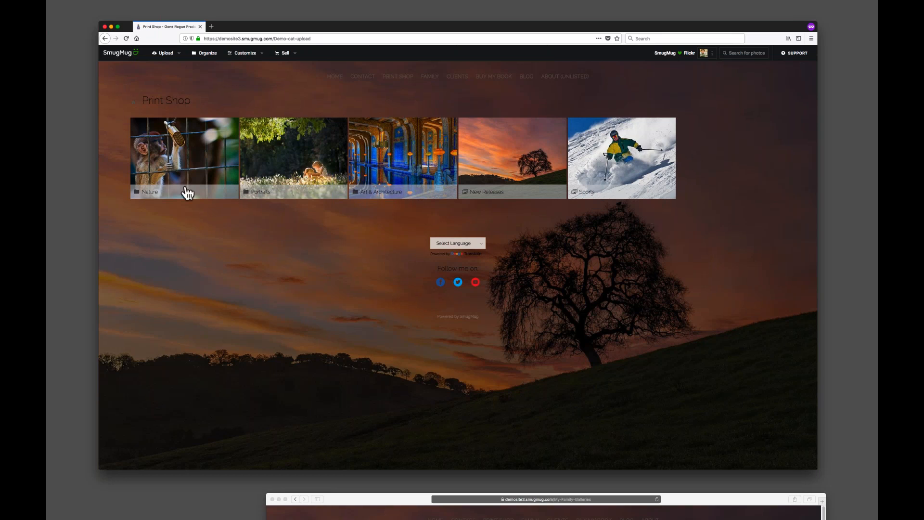
Open Content and Design for the Print Shop folder and make this folder's layout custom.
{"action": "left_click", "coordinate": [246, 54]}
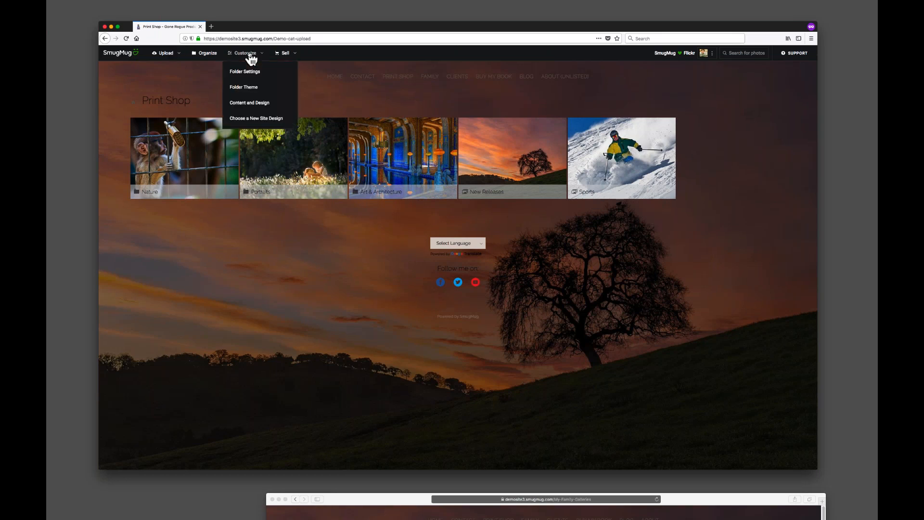
{"action": "left_click", "coordinate": [250, 104]}
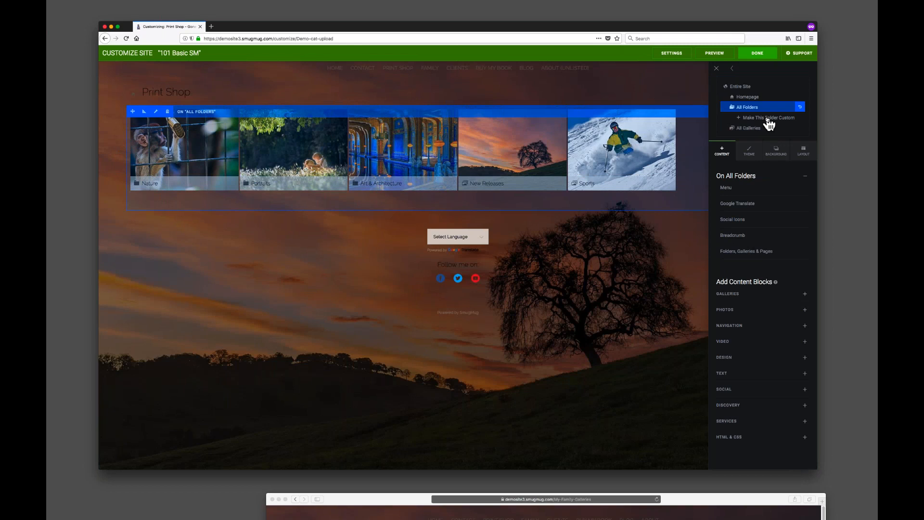
{"action": "left_click", "coordinate": [768, 118]}
{"action": "left_click", "coordinate": [483, 284]}
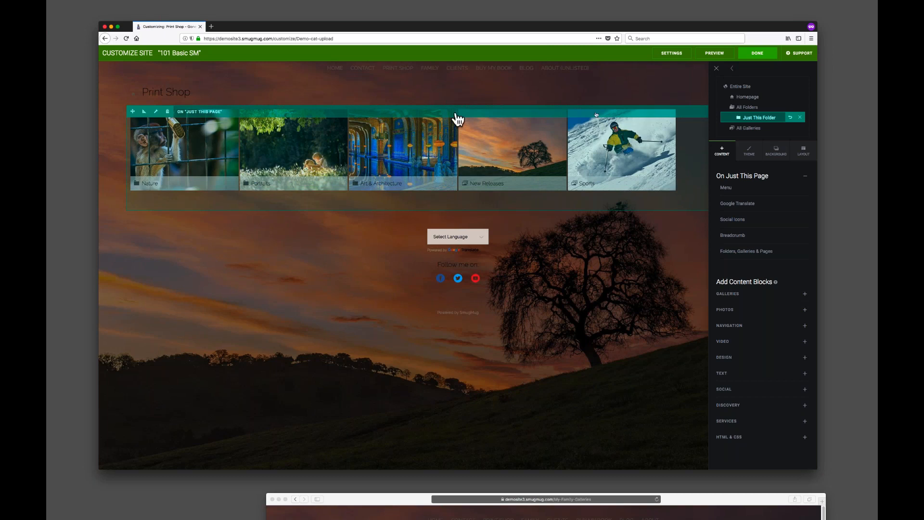
{"action": "mouse_move", "coordinate": [280, 156]}
{"action": "left_click", "coordinate": [156, 112]}
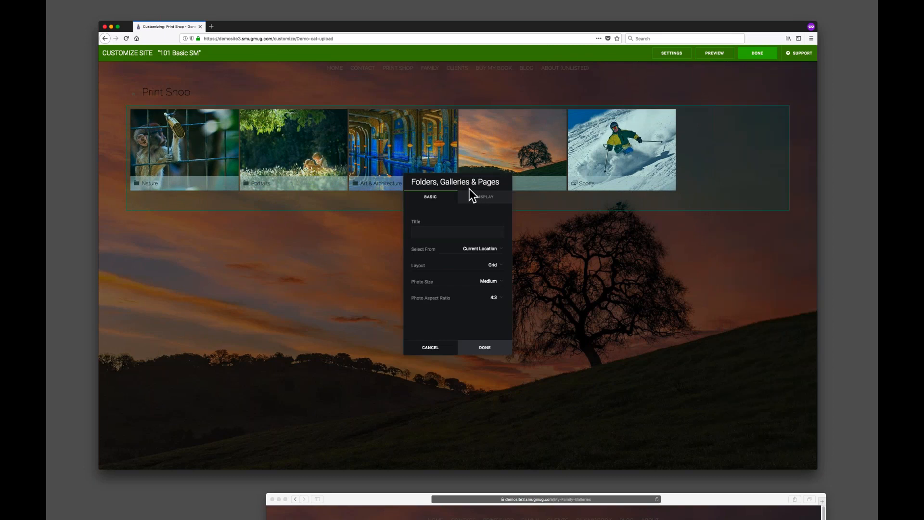
{"action": "left_click", "coordinate": [440, 350]}
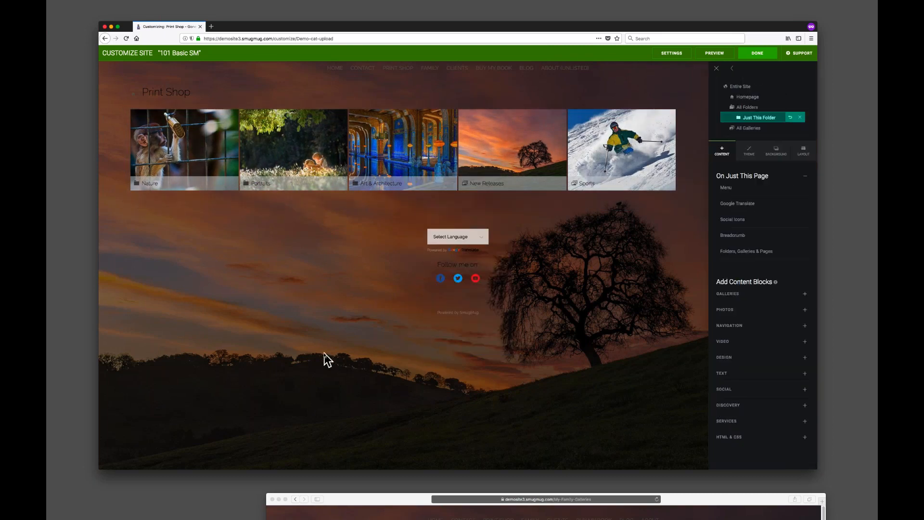
Edit the Folders, Galleries & Pages block and set its Select From option to Items I Choose.
{"action": "key", "text": "super+equal"}
{"action": "key", "text": "super+equal"}
{"action": "key", "text": "super+equal"}
{"action": "left_click", "coordinate": [180, 139]}
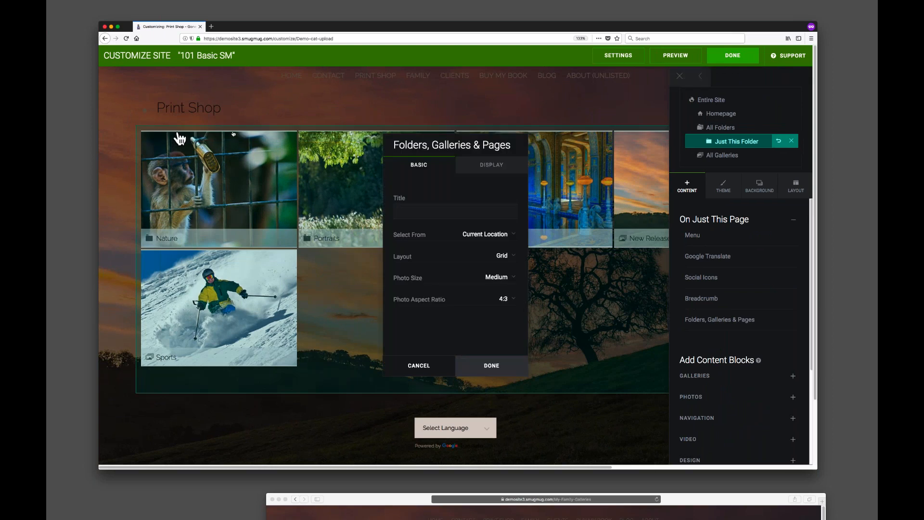
{"action": "left_click_drag", "start_coordinate": [440, 140], "coordinate": [628, 97]}
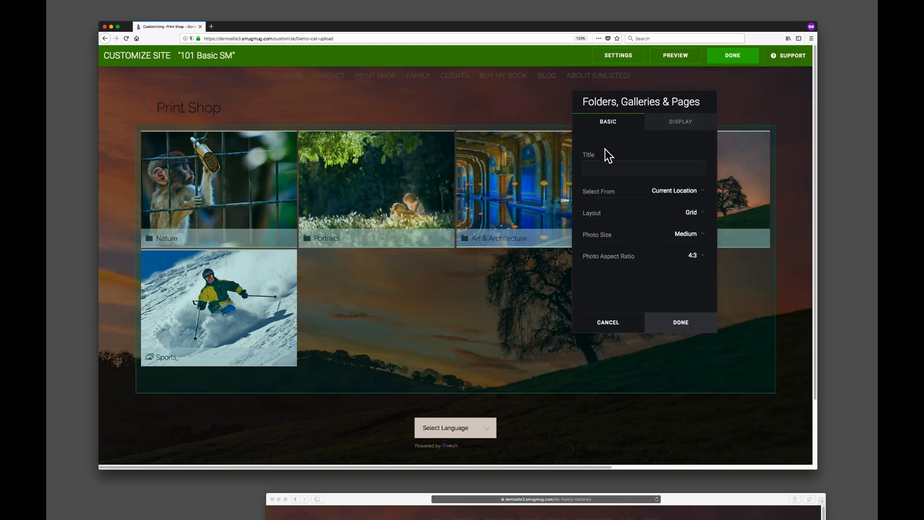
{"action": "left_click_drag", "start_coordinate": [647, 102], "coordinate": [709, 105]}
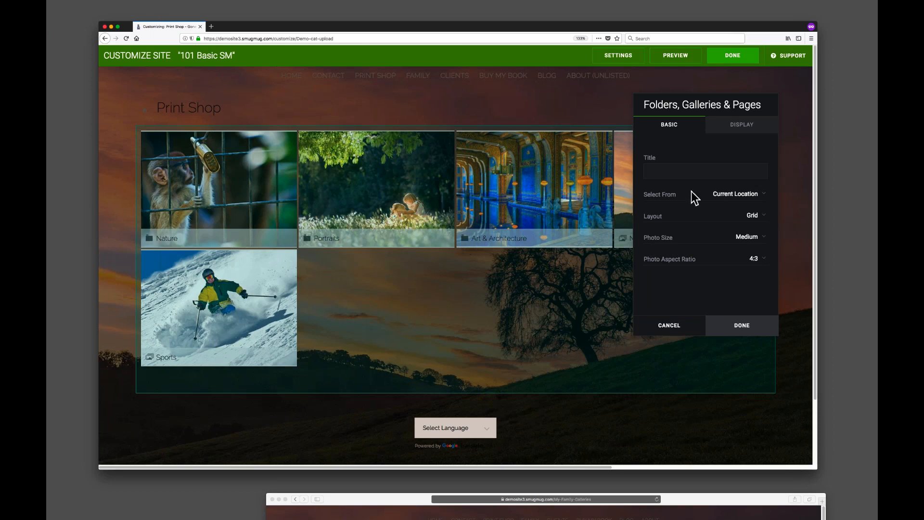
{"action": "left_click", "coordinate": [735, 195]}
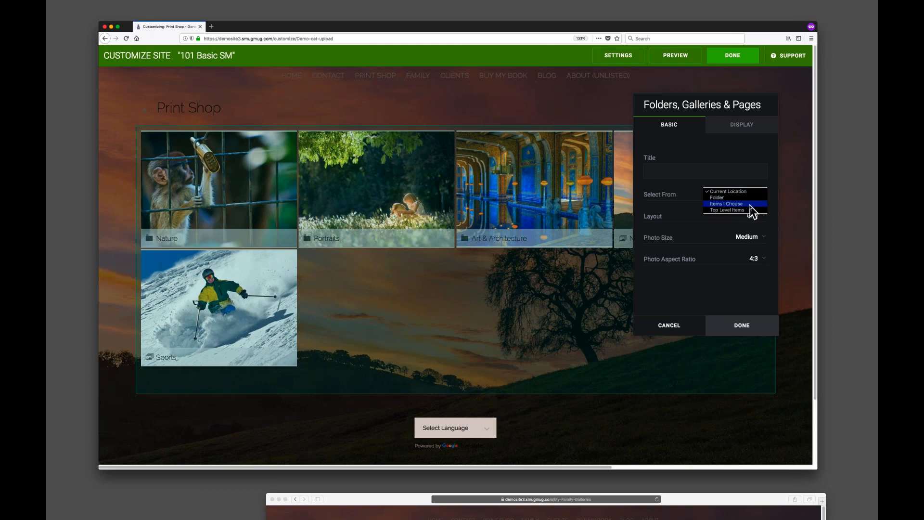
{"action": "left_click", "coordinate": [749, 206]}
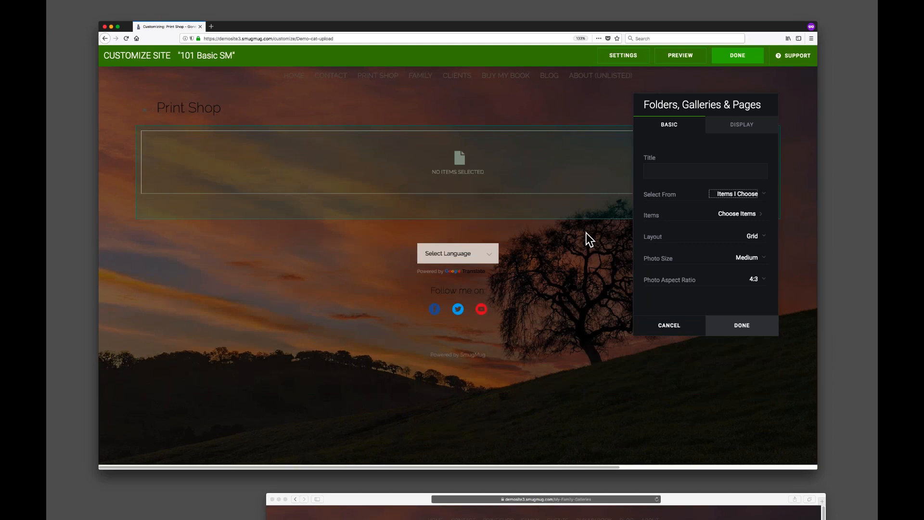
{"action": "left_click", "coordinate": [738, 215]}
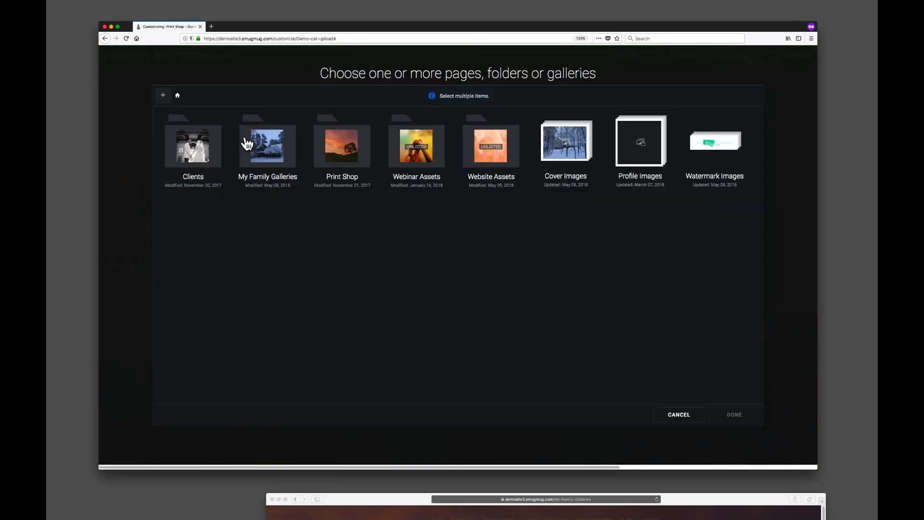
{"action": "left_click", "coordinate": [338, 154]}
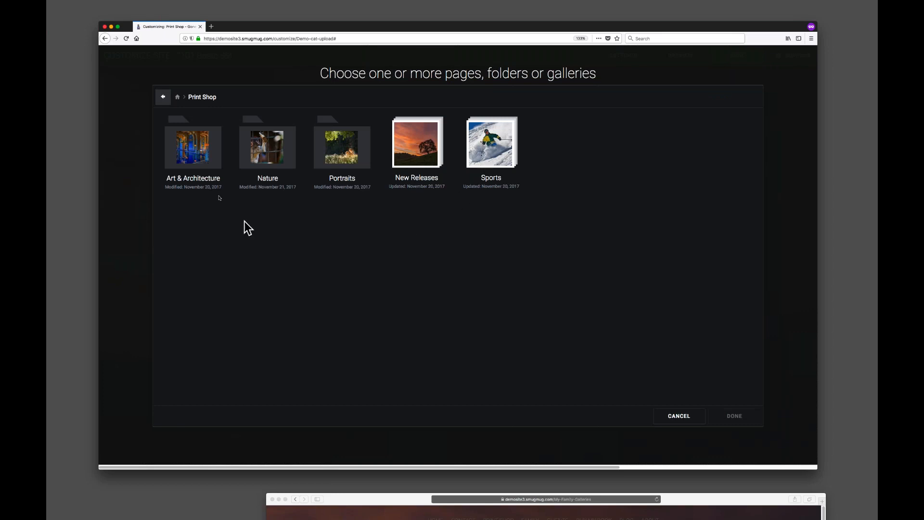
{"action": "left_click", "coordinate": [211, 158]}
{"action": "left_click", "coordinate": [271, 149]}
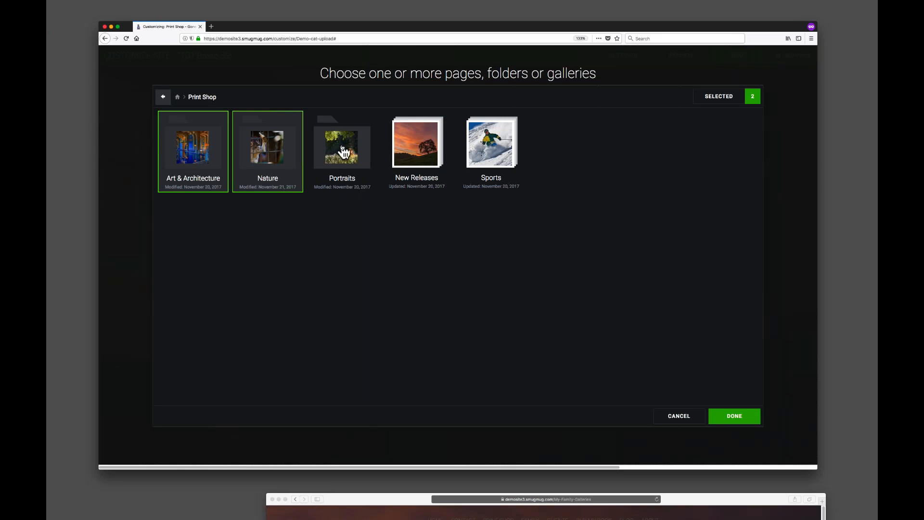
{"action": "left_click", "coordinate": [343, 151]}
{"action": "left_click", "coordinate": [179, 132]}
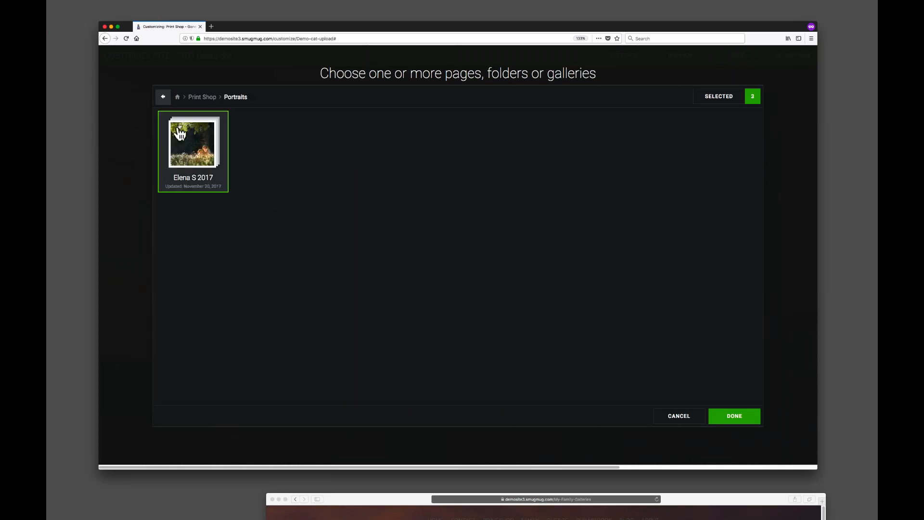
{"action": "left_click", "coordinate": [163, 97]}
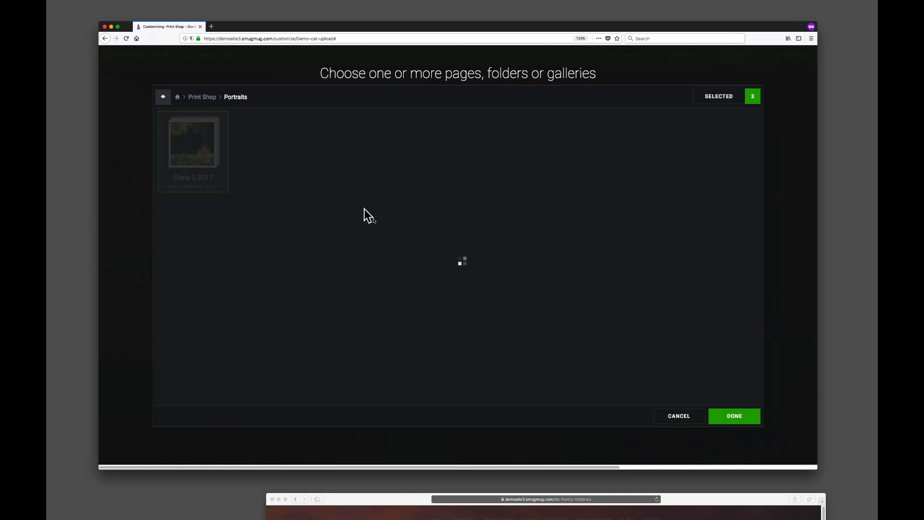
{"action": "left_click", "coordinate": [254, 155]}
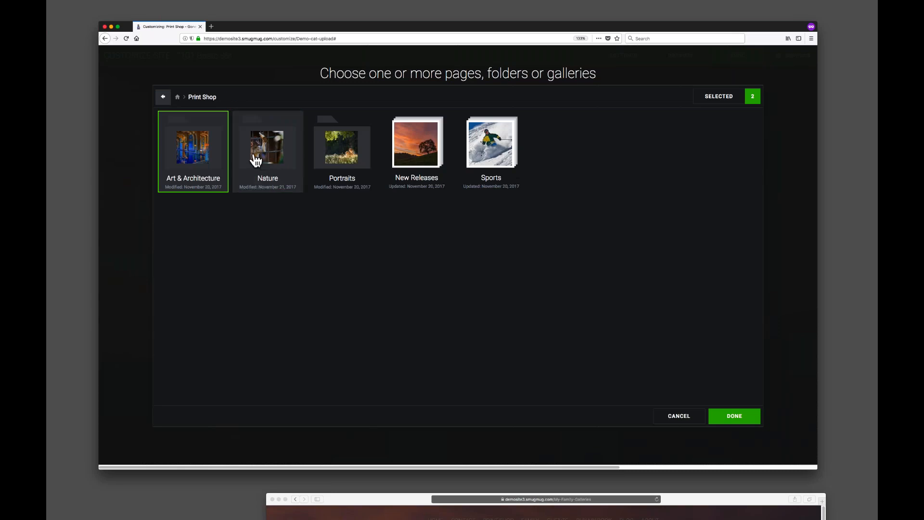
{"action": "left_click", "coordinate": [202, 163]}
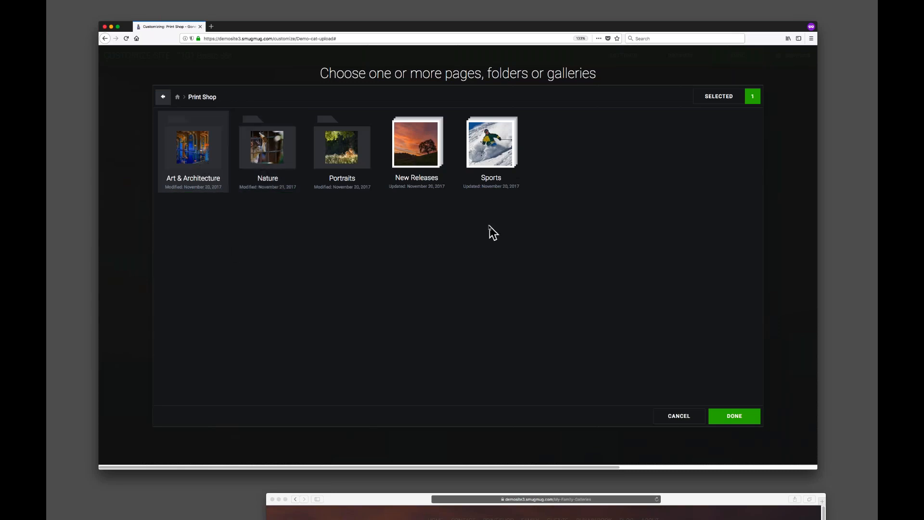
{"action": "left_click", "coordinate": [188, 150]}
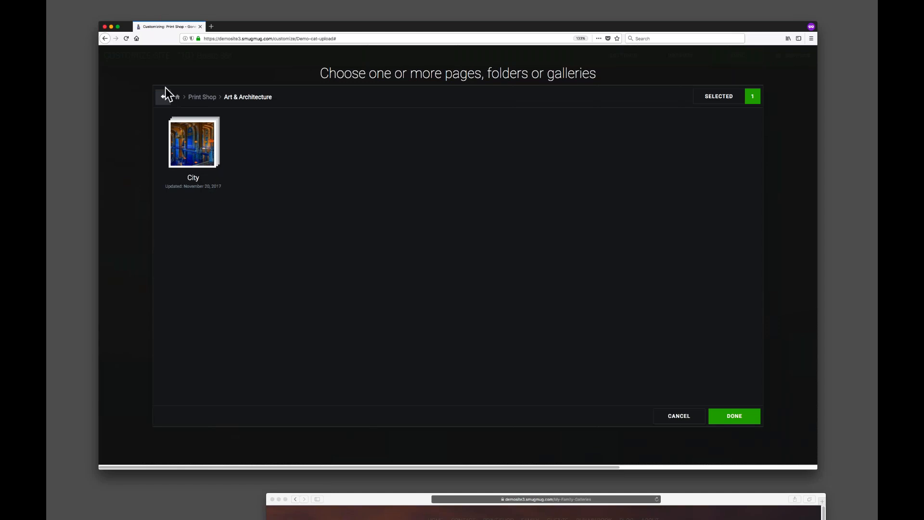
{"action": "left_click", "coordinate": [164, 97]}
Add the Animal Planet, Landscapes Pt 1, Water and Wildlife galleries from Print Shop > Nature and confirm the selection.
{"action": "left_click", "coordinate": [268, 152]}
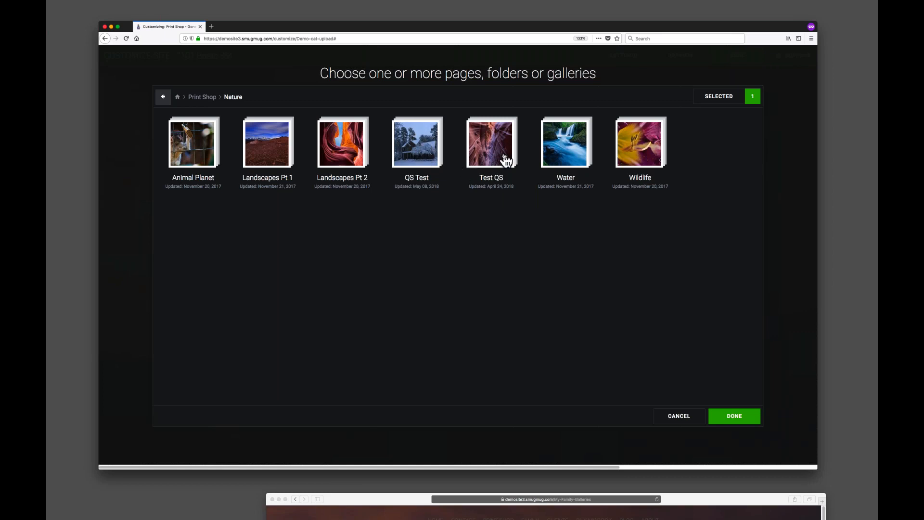
{"action": "left_click", "coordinate": [187, 149]}
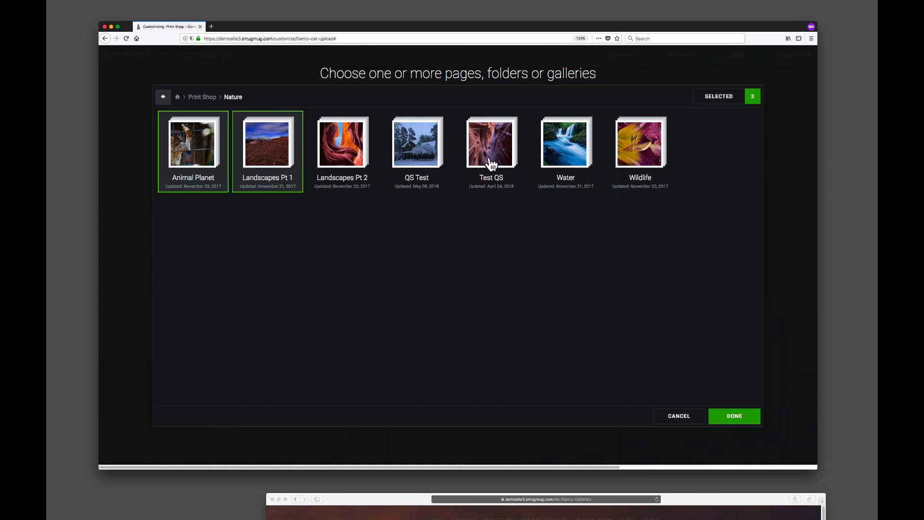
{"action": "left_click", "coordinate": [575, 151]}
{"action": "left_click", "coordinate": [645, 149]}
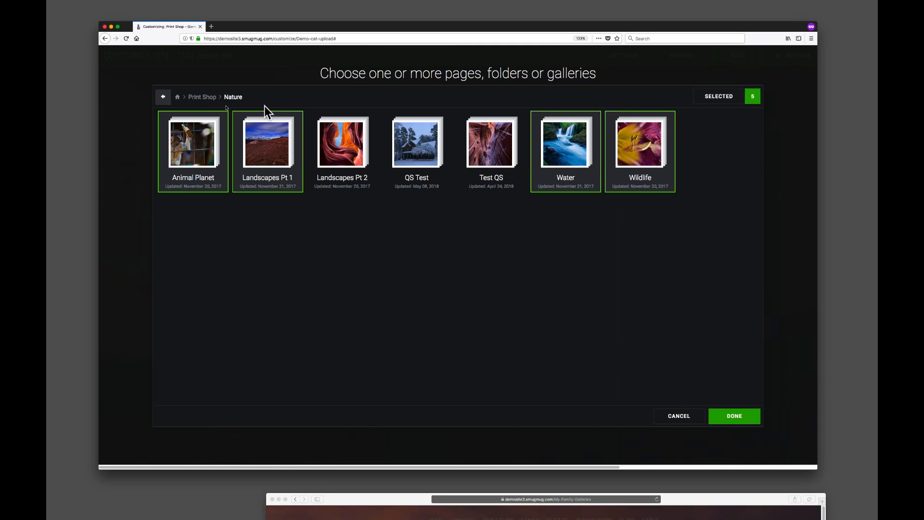
{"action": "left_click", "coordinate": [737, 420]}
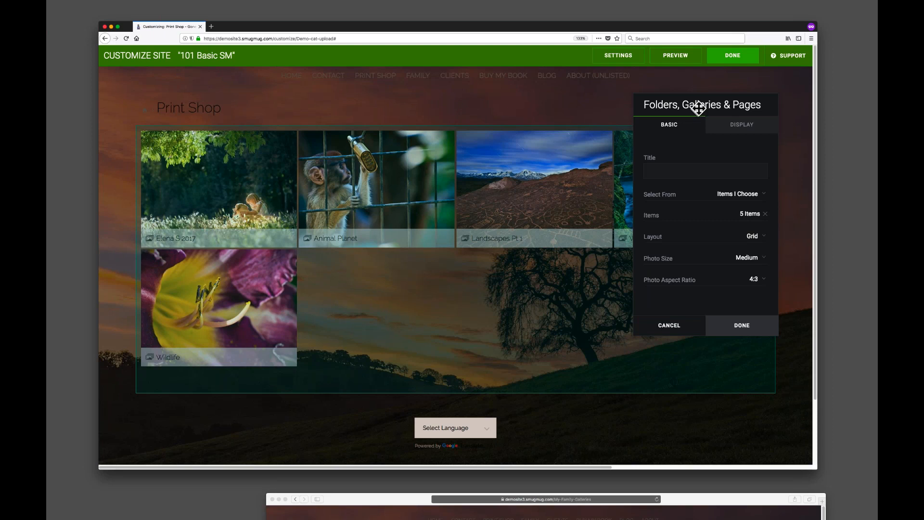
Try the Vertical layout for the block and scroll through its preview.
{"action": "left_click_drag", "start_coordinate": [701, 112], "coordinate": [720, 96]}
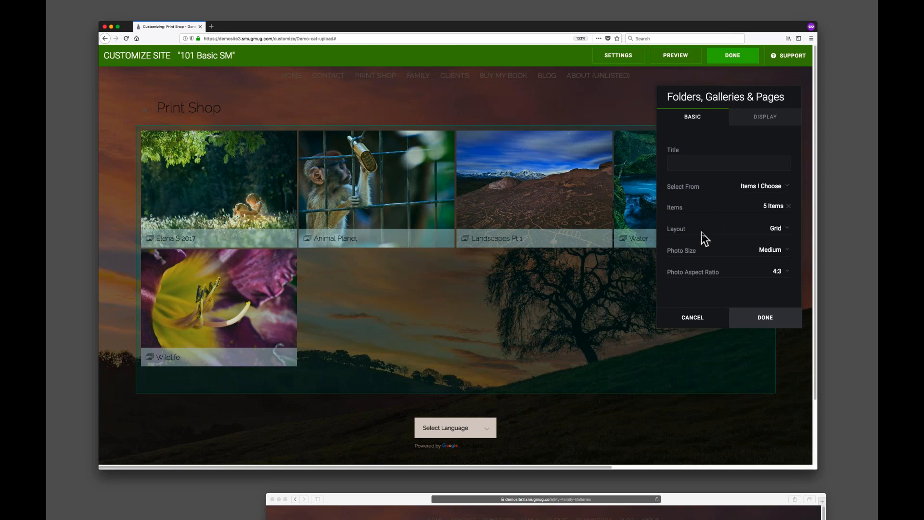
{"action": "left_click", "coordinate": [761, 237]}
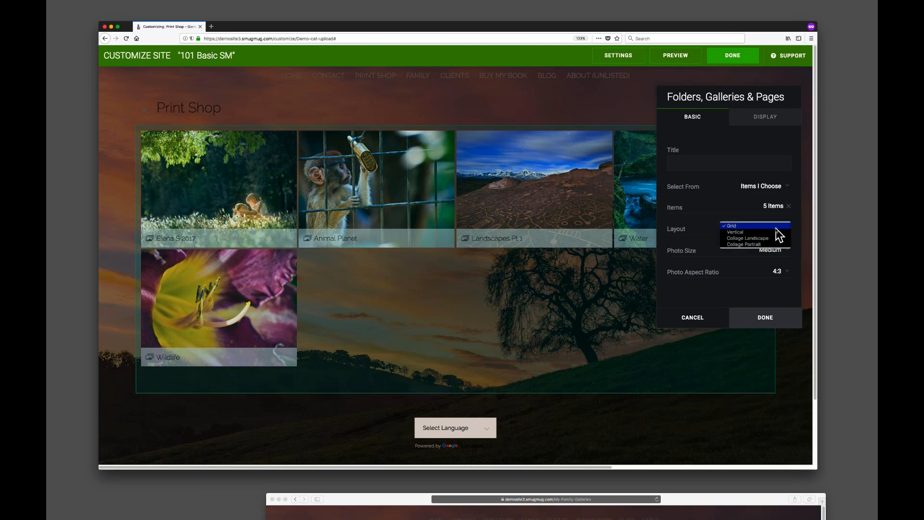
{"action": "left_click", "coordinate": [759, 239]}
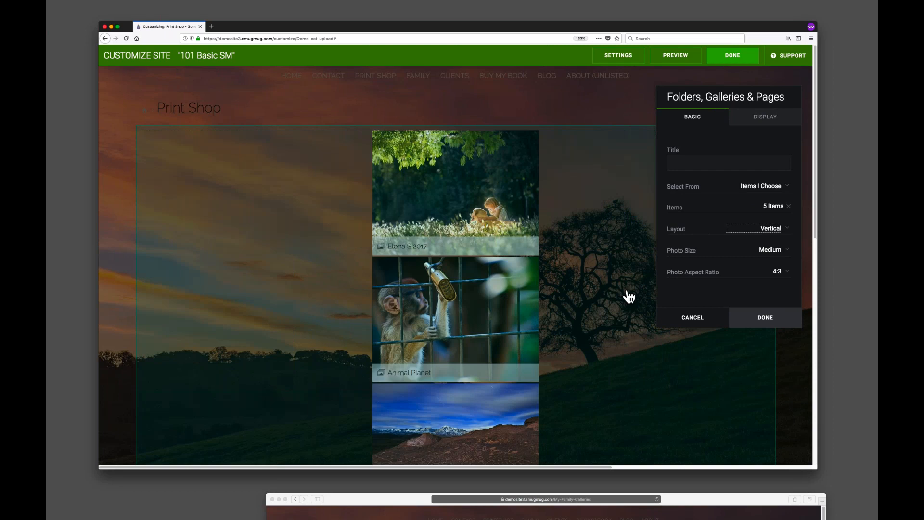
{"action": "scroll", "coordinate": [571, 234], "scroll_direction": "down", "scroll_amount": 6}
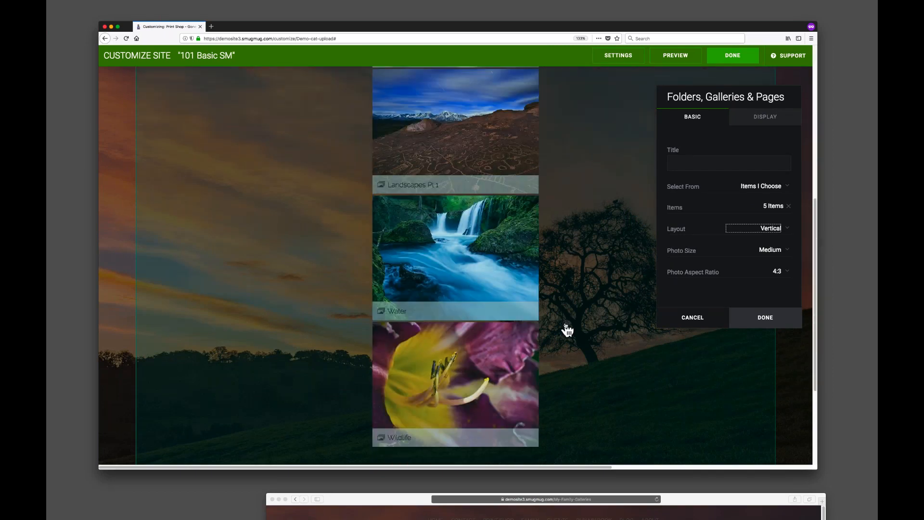
{"action": "scroll", "coordinate": [567, 329], "scroll_direction": "up", "scroll_amount": 7}
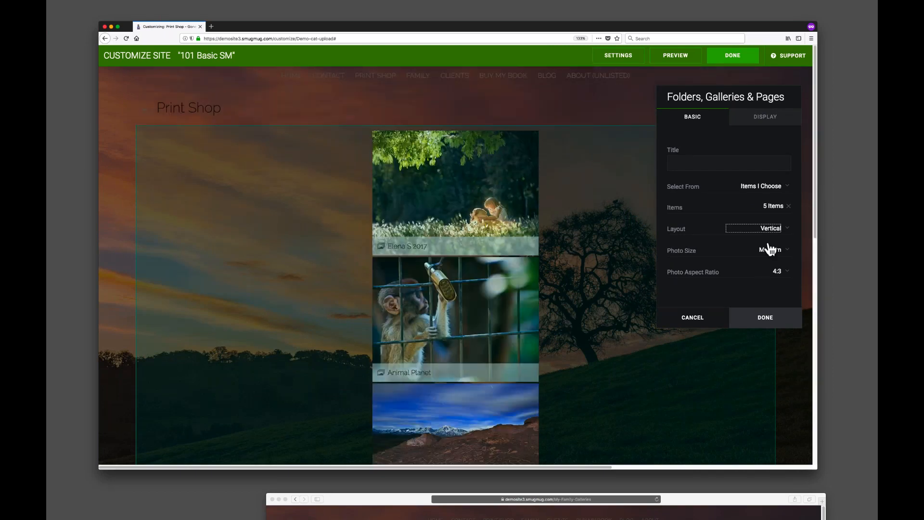
Try the Collage Landscape layout for the block and preview it.
{"action": "left_click", "coordinate": [775, 228]}
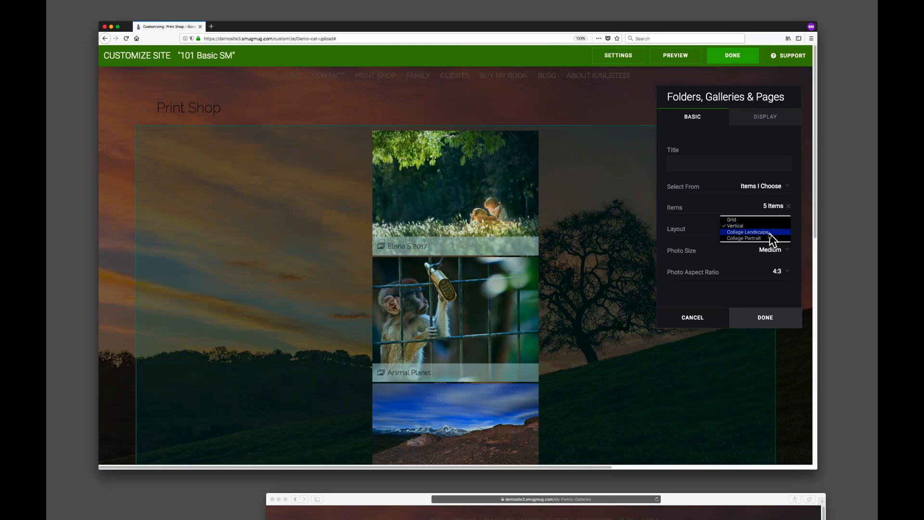
{"action": "left_click", "coordinate": [776, 236]}
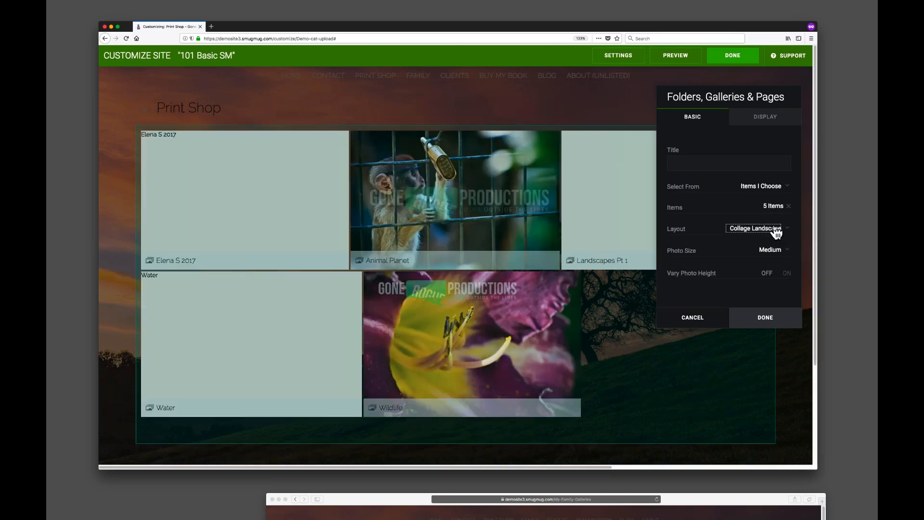
{"action": "left_click_drag", "start_coordinate": [731, 95], "coordinate": [656, 454]}
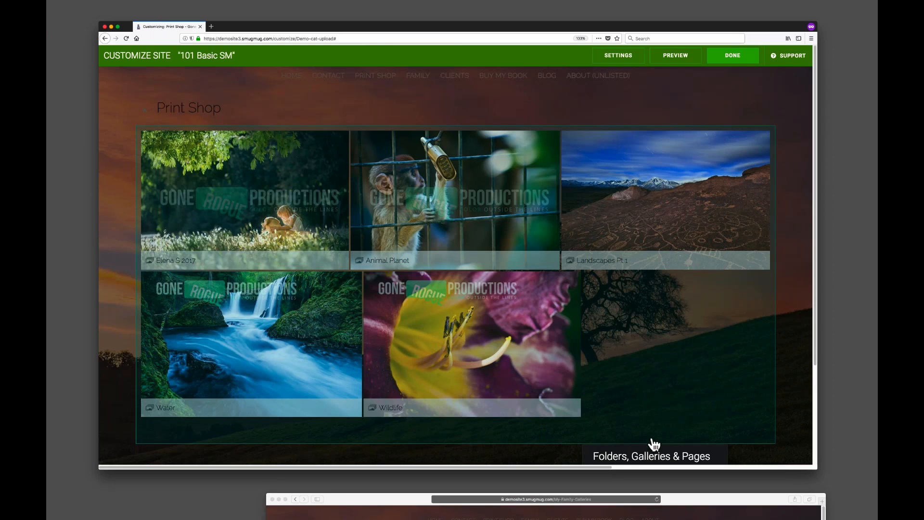
{"action": "left_click_drag", "start_coordinate": [645, 453], "coordinate": [678, 97]}
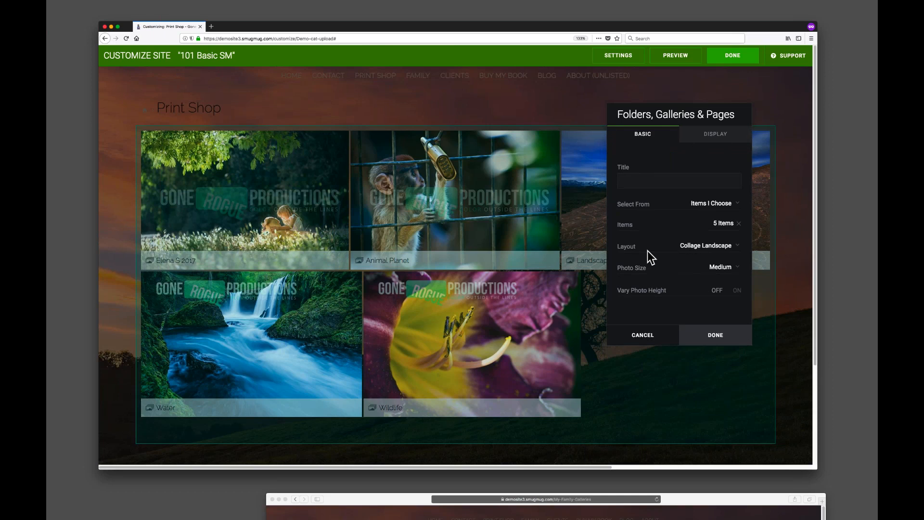
Set the block's layout back to Grid.
{"action": "left_click", "coordinate": [712, 245]}
{"action": "left_click", "coordinate": [712, 245]}
{"action": "left_click", "coordinate": [699, 246]}
{"action": "left_click", "coordinate": [698, 234]}
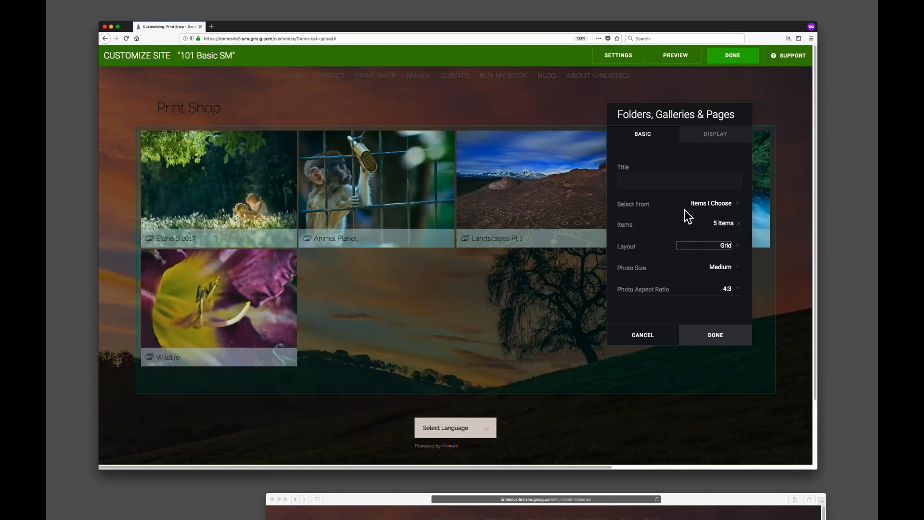
{"action": "left_click_drag", "start_coordinate": [726, 114], "coordinate": [788, 98]}
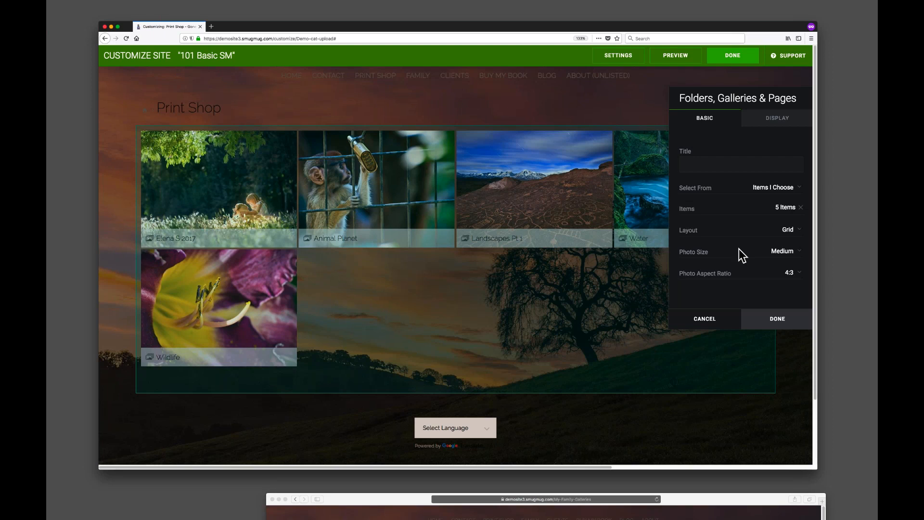
Set the block's photo aspect ratio to 1:3 and its photo size to X Large, previewing the result.
{"action": "left_click", "coordinate": [792, 272]}
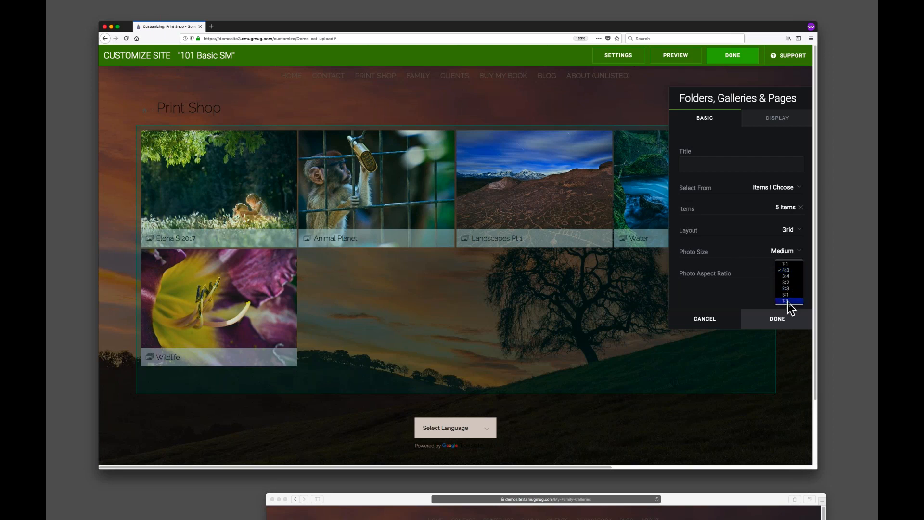
{"action": "key", "text": "Return"}
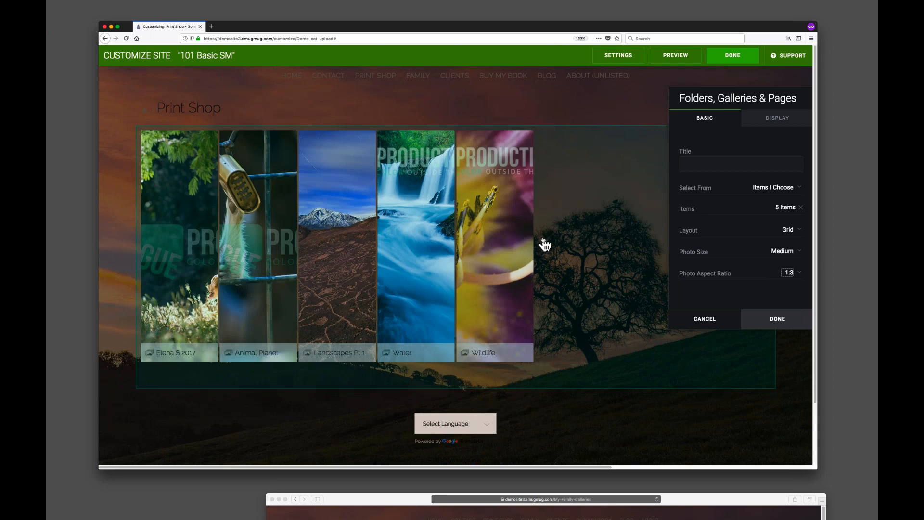
{"action": "left_click", "coordinate": [782, 251]}
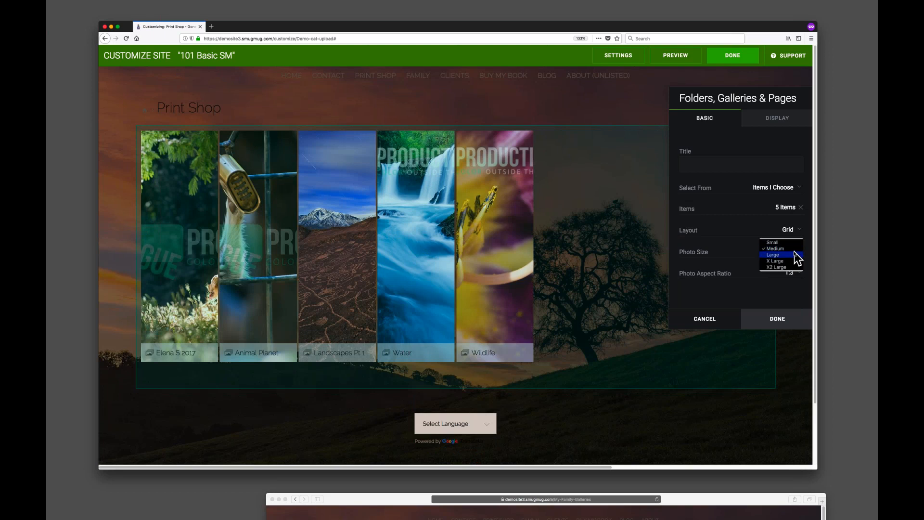
{"action": "left_click", "coordinate": [792, 261]}
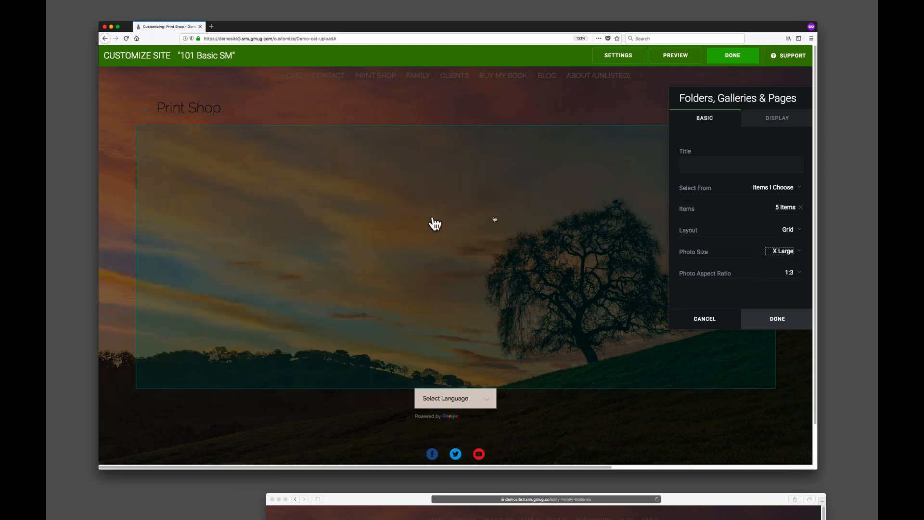
{"action": "scroll", "coordinate": [340, 282], "scroll_direction": "down", "scroll_amount": 6}
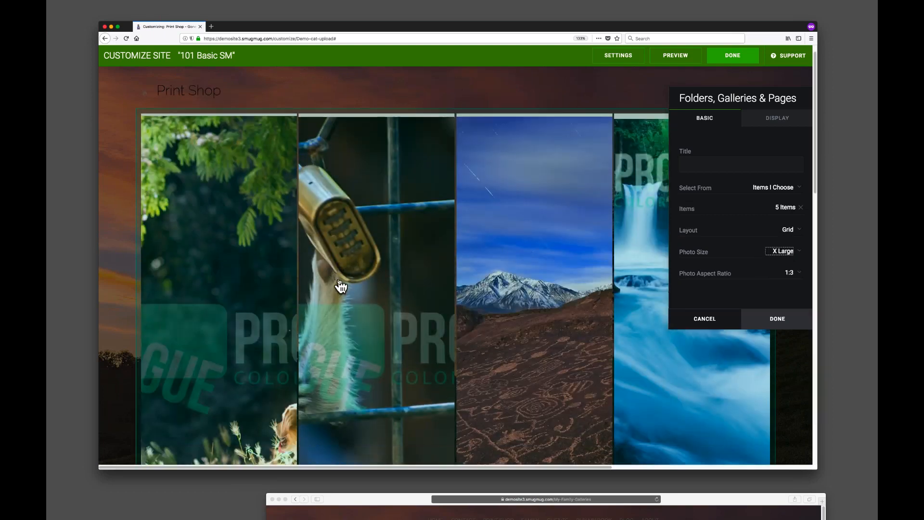
{"action": "scroll", "coordinate": [342, 288], "scroll_direction": "up", "scroll_amount": 6}
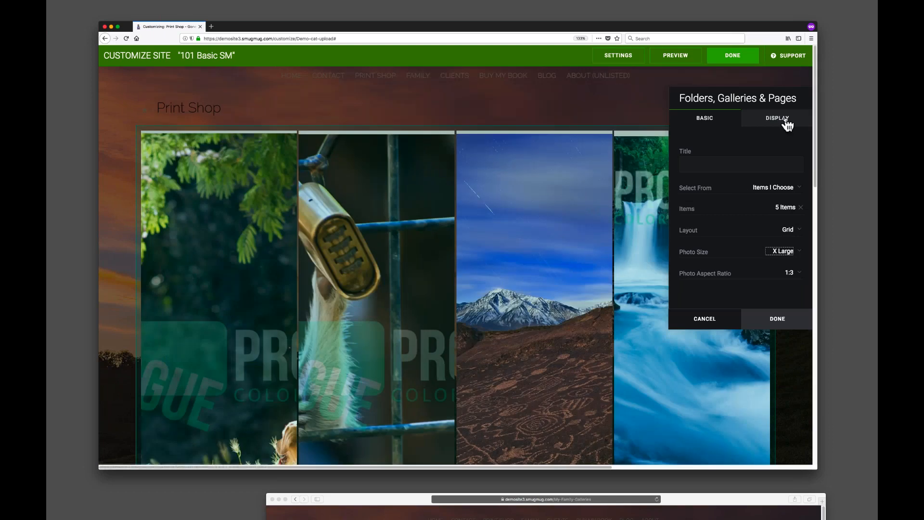
In the block's display settings, set the spacing between photos to 36px and turn the icon off.
{"action": "left_click_drag", "start_coordinate": [770, 96], "coordinate": [263, 89]}
{"action": "left_click", "coordinate": [250, 108]}
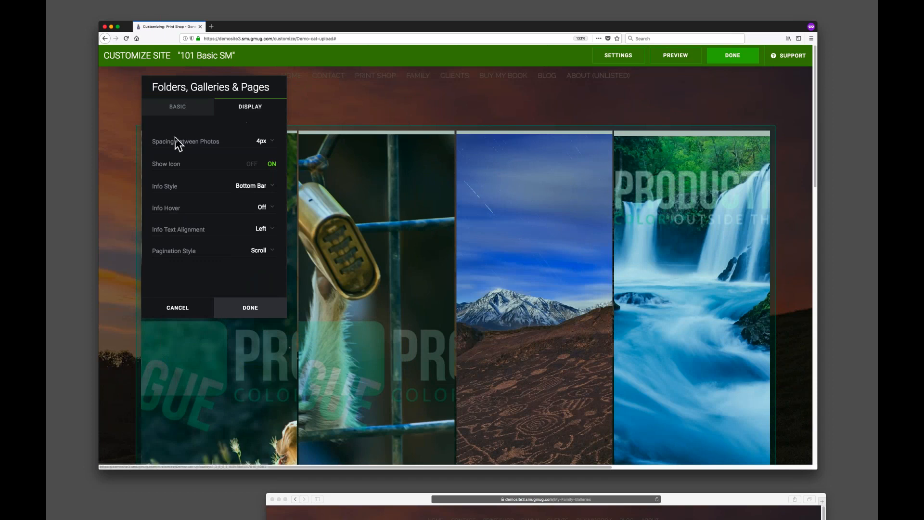
{"action": "left_click", "coordinate": [260, 142]}
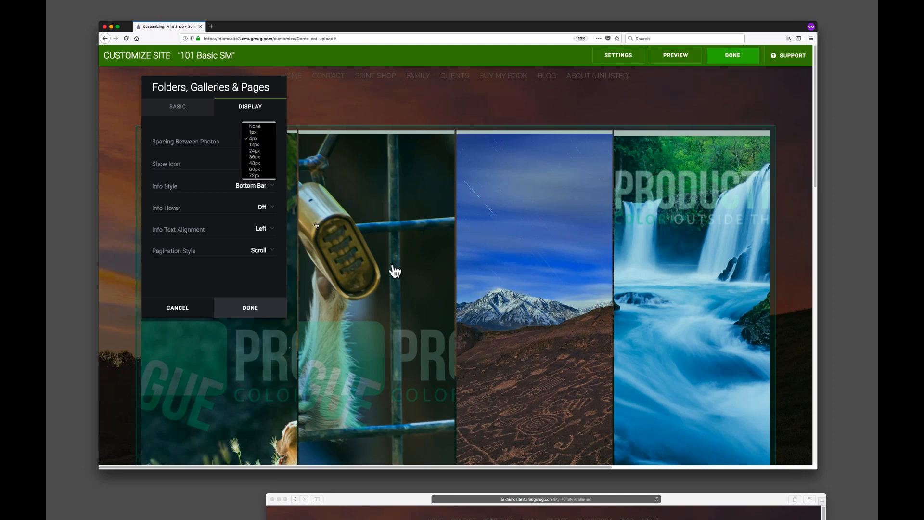
{"action": "left_click", "coordinate": [255, 157]}
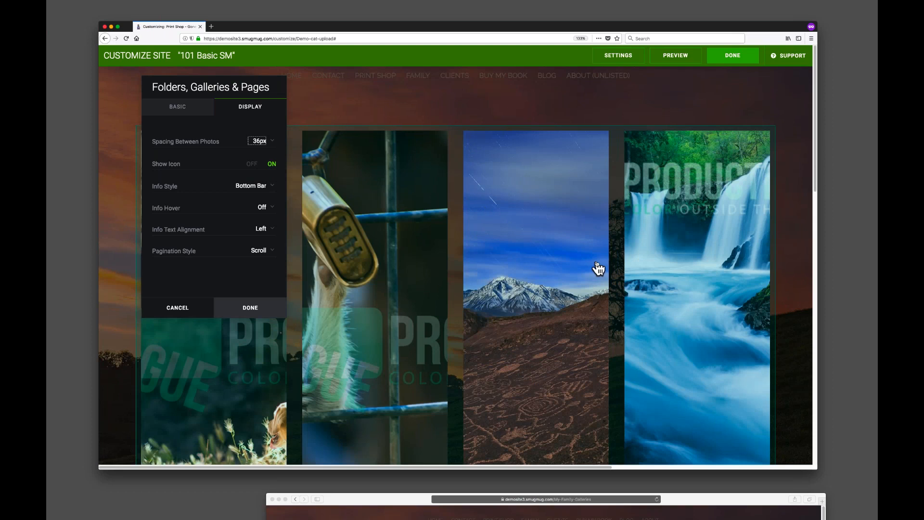
{"action": "scroll", "coordinate": [460, 189], "scroll_direction": "down", "scroll_amount": 6}
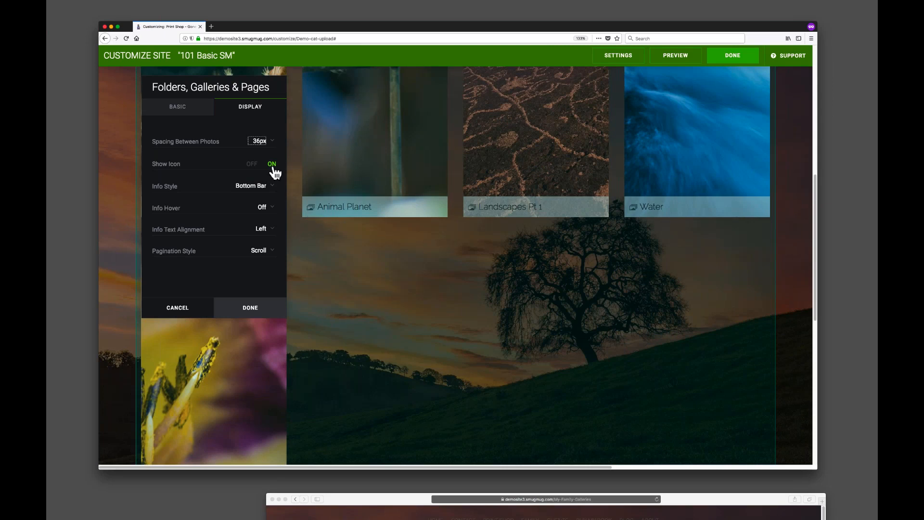
{"action": "left_click", "coordinate": [252, 164]}
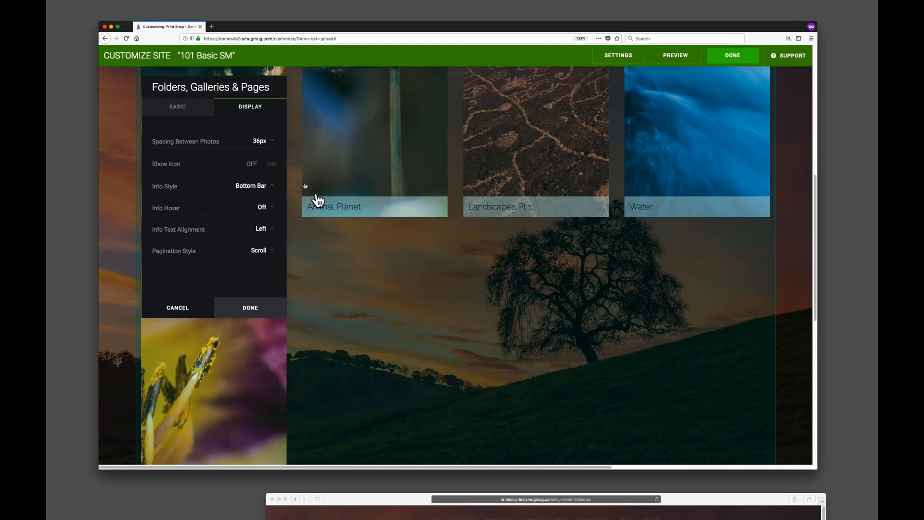
Set the block's photo aspect ratio to 4:3.
{"action": "left_click_drag", "start_coordinate": [280, 99], "coordinate": [695, 200]}
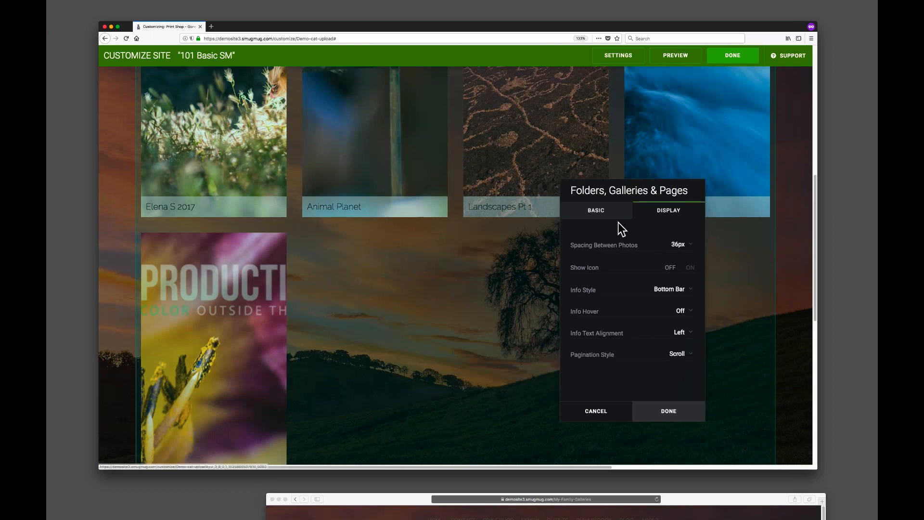
{"action": "left_click", "coordinate": [591, 214]}
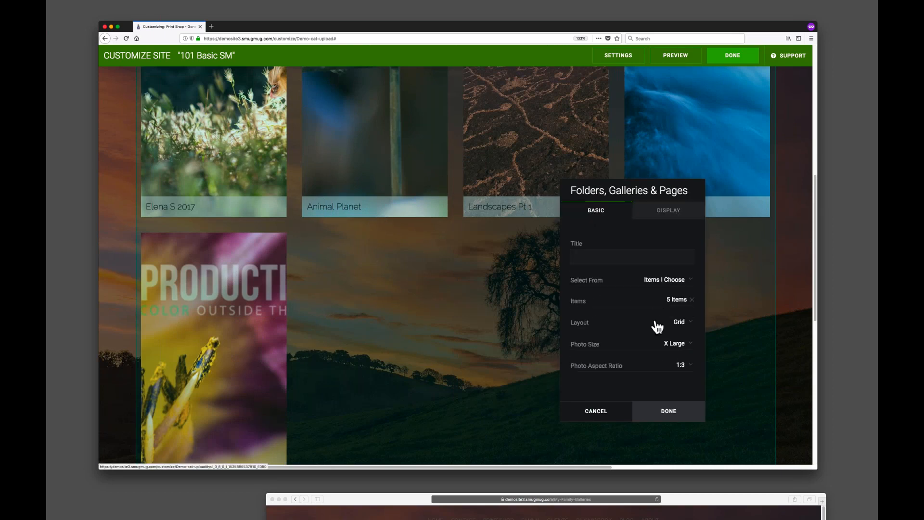
{"action": "scroll", "coordinate": [348, 171], "scroll_direction": "down", "scroll_amount": 3}
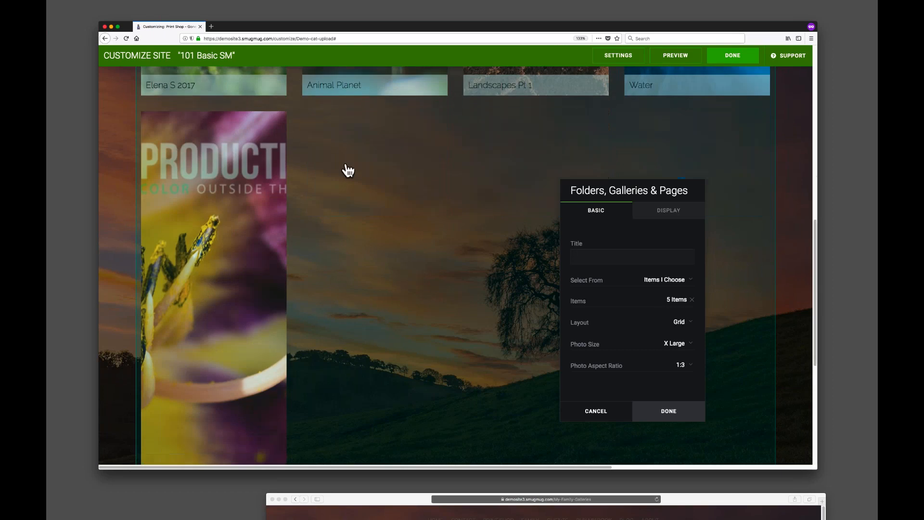
{"action": "left_click", "coordinate": [684, 366]}
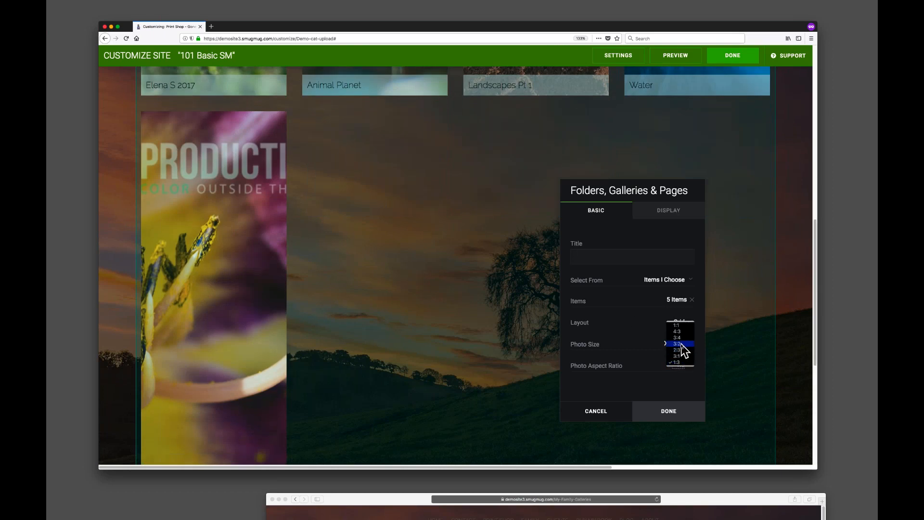
{"action": "left_click", "coordinate": [680, 344]}
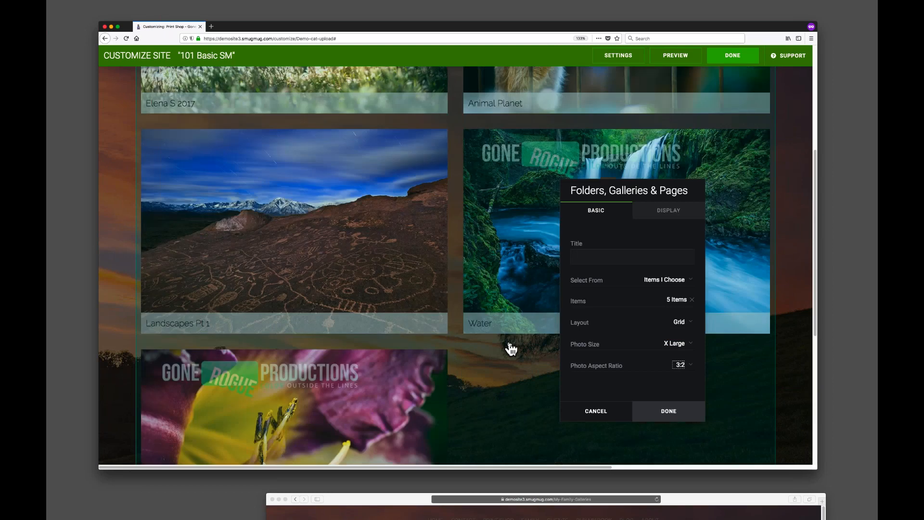
{"action": "scroll", "coordinate": [511, 348], "scroll_direction": "up", "scroll_amount": 3}
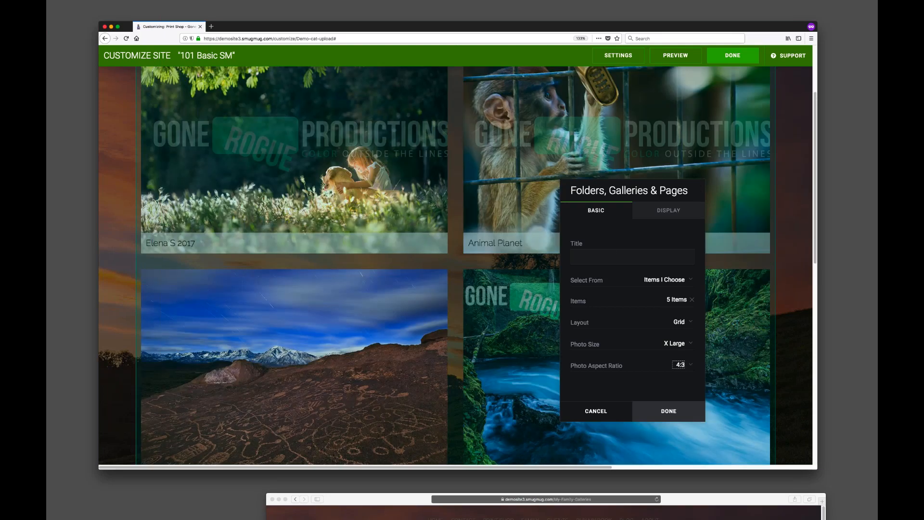
Set the block's photo size to Large.
{"action": "scroll", "coordinate": [382, 255], "scroll_direction": "up", "scroll_amount": 3}
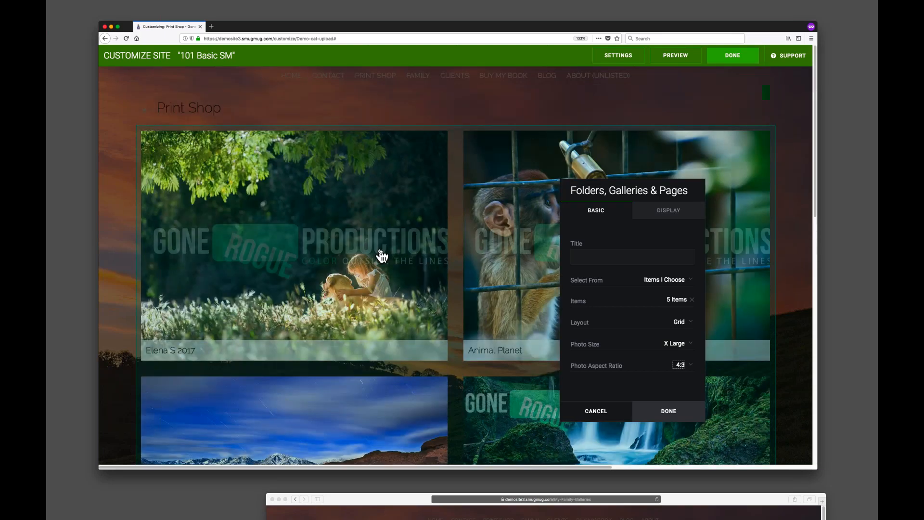
{"action": "key", "text": "ctrl+minus"}
{"action": "key", "text": "ctrl+minus"}
{"action": "left_click_drag", "start_coordinate": [517, 155], "coordinate": [732, 279]}
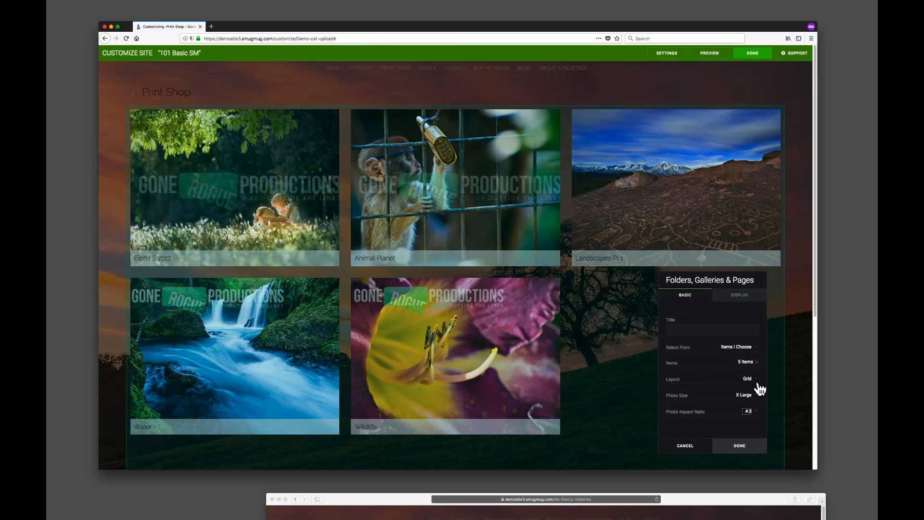
{"action": "left_click", "coordinate": [748, 396]}
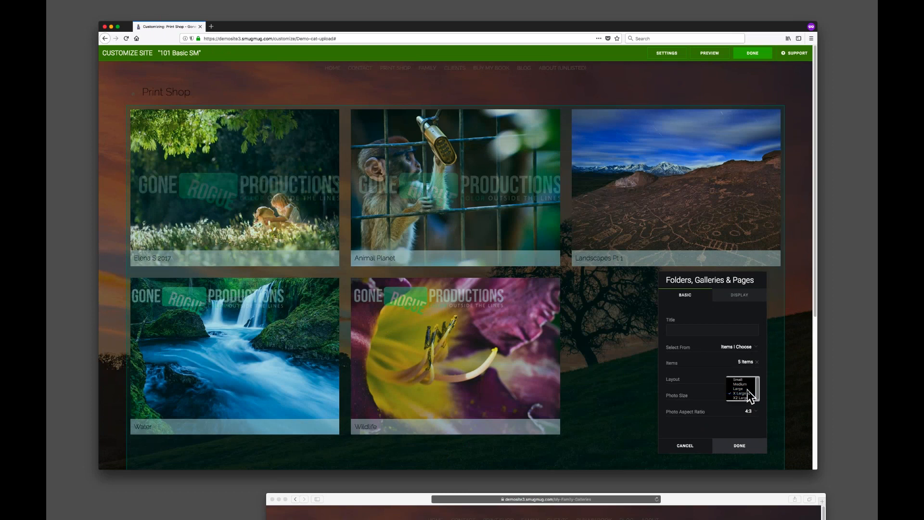
{"action": "left_click", "coordinate": [746, 389]}
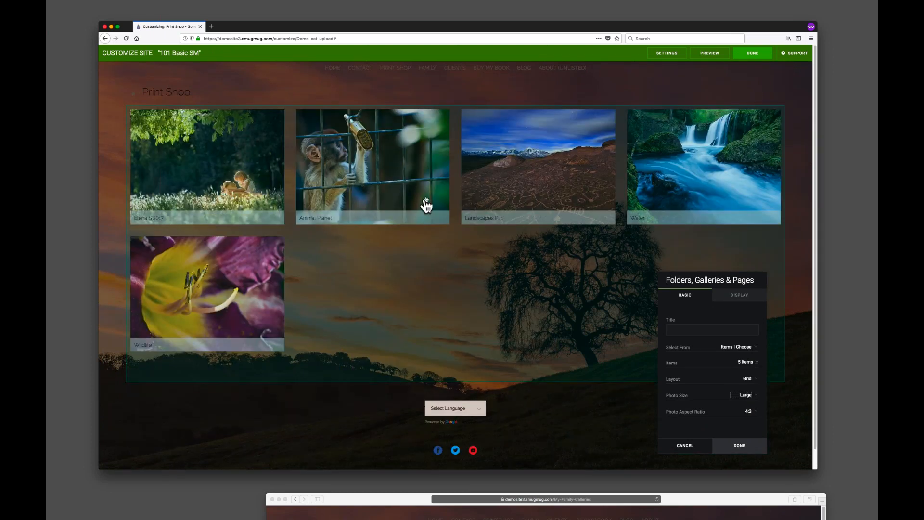
Set the block's info style to Covering after trying Under.
{"action": "left_click_drag", "start_coordinate": [709, 282], "coordinate": [595, 248]}
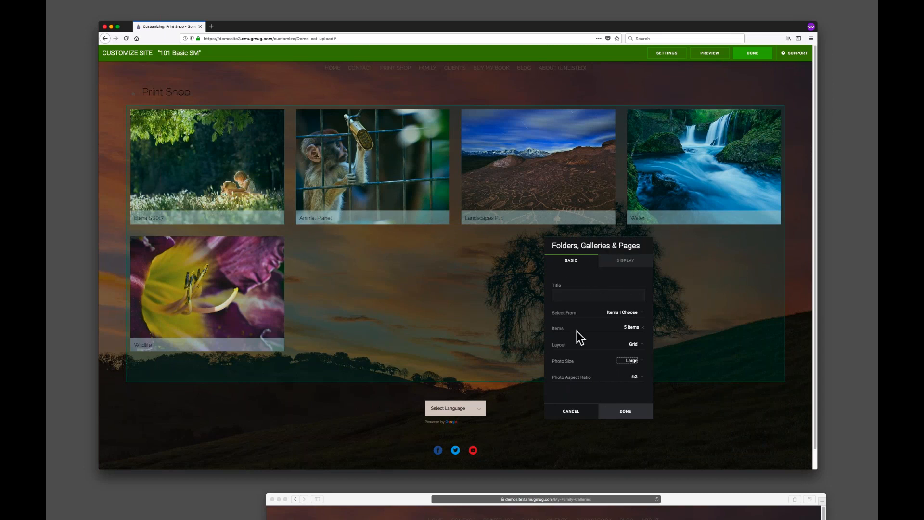
{"action": "left_click", "coordinate": [627, 262]}
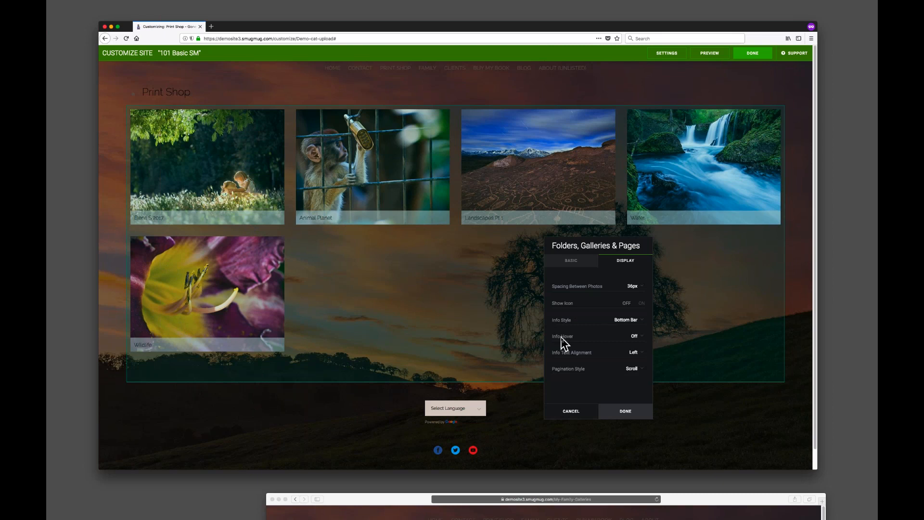
{"action": "left_click", "coordinate": [634, 319]}
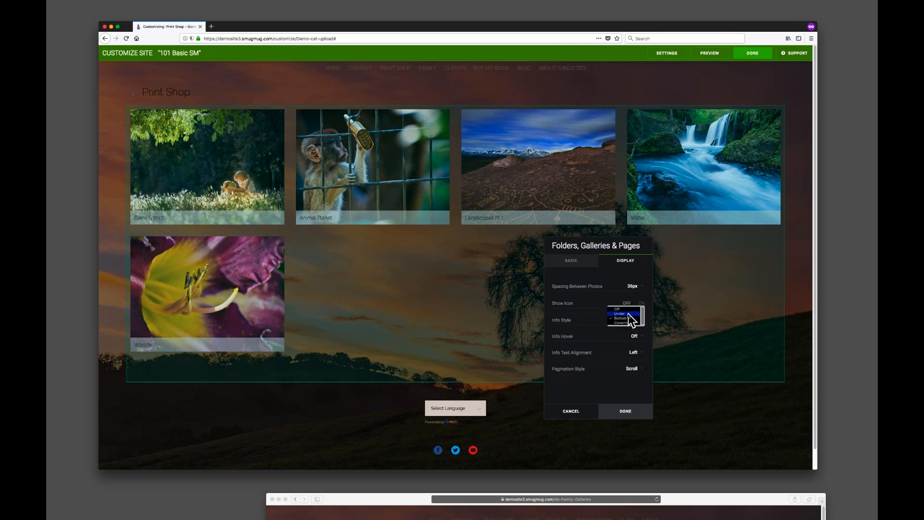
{"action": "left_click", "coordinate": [627, 314]}
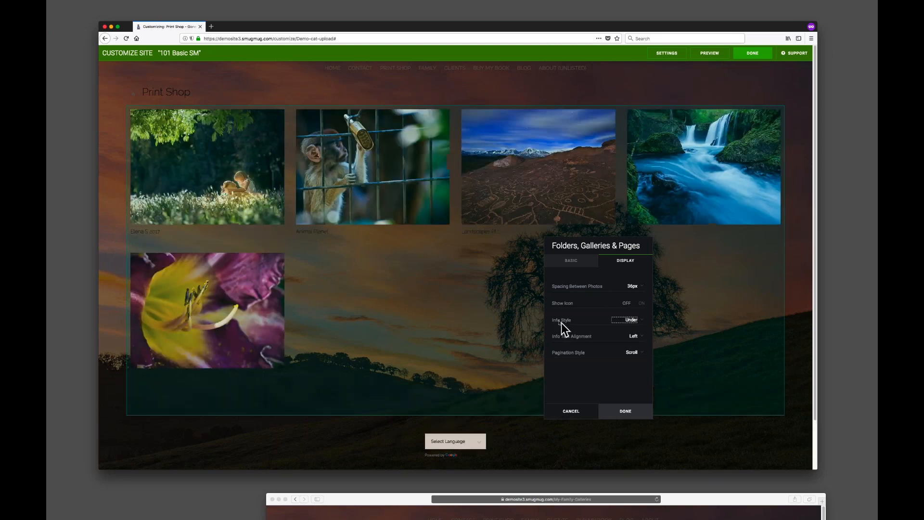
{"action": "left_click", "coordinate": [630, 321]}
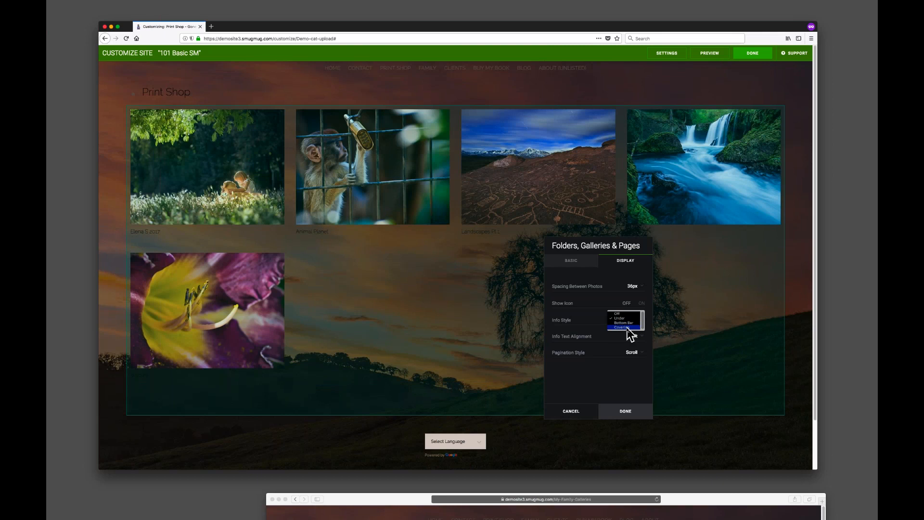
{"action": "left_click", "coordinate": [626, 327]}
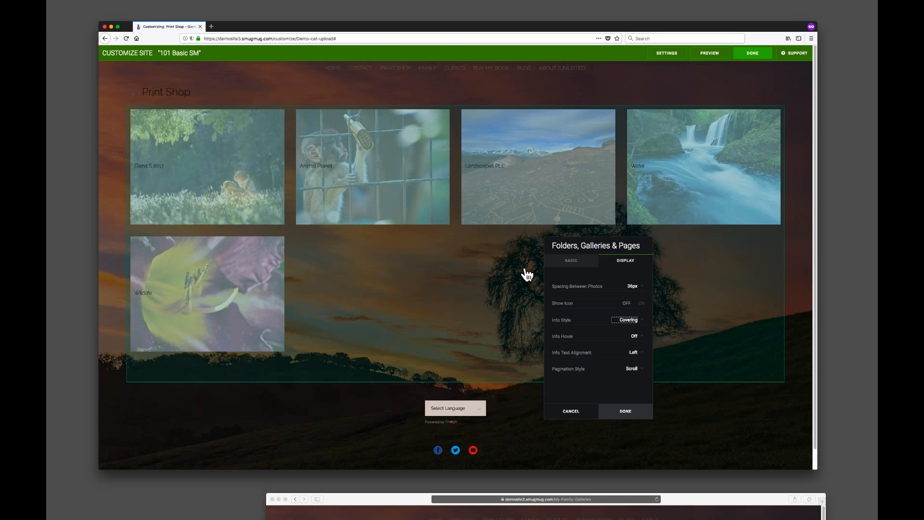
Change the block's Info Hover option and confirm the block settings.
{"action": "left_click_drag", "start_coordinate": [629, 242], "coordinate": [605, 191]}
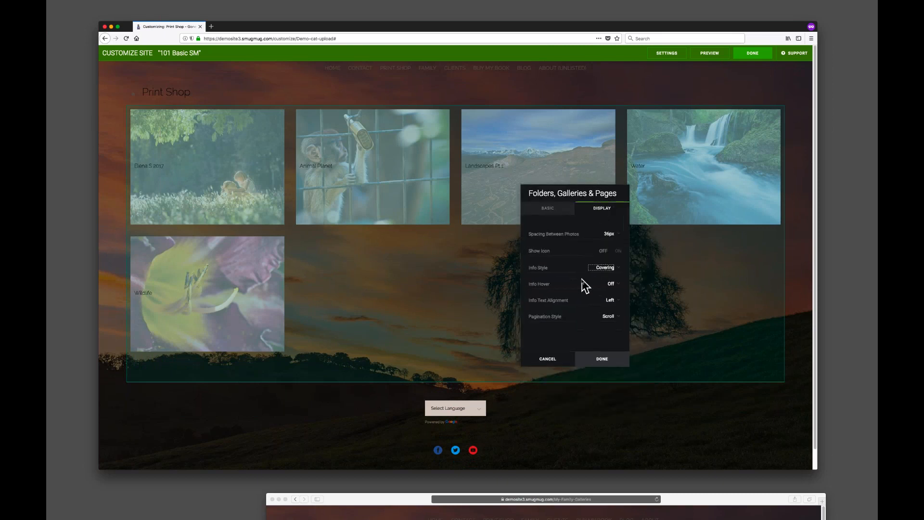
{"action": "left_click", "coordinate": [539, 286]}
{"action": "left_click", "coordinate": [613, 286]}
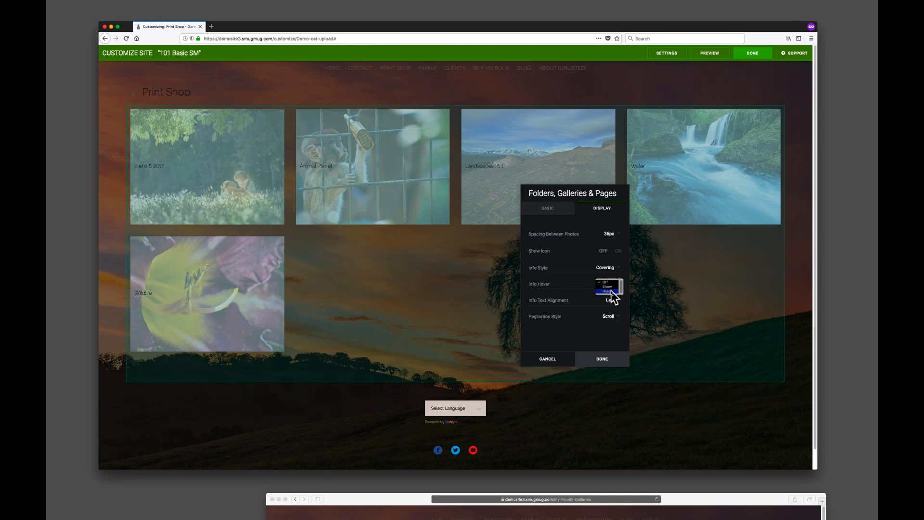
{"action": "left_click", "coordinate": [611, 291]}
{"action": "left_click", "coordinate": [601, 362]}
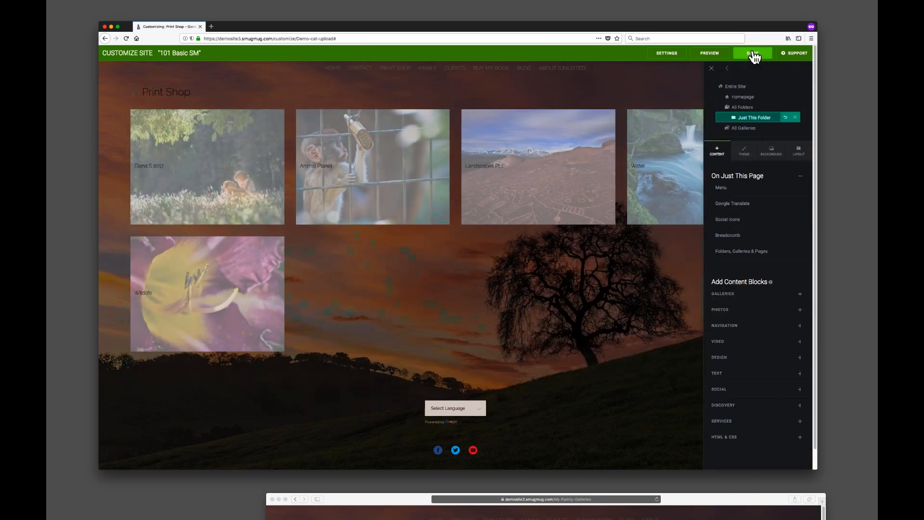
Finish customizing the site.
{"action": "left_click", "coordinate": [754, 57]}
{"action": "left_click", "coordinate": [466, 239]}
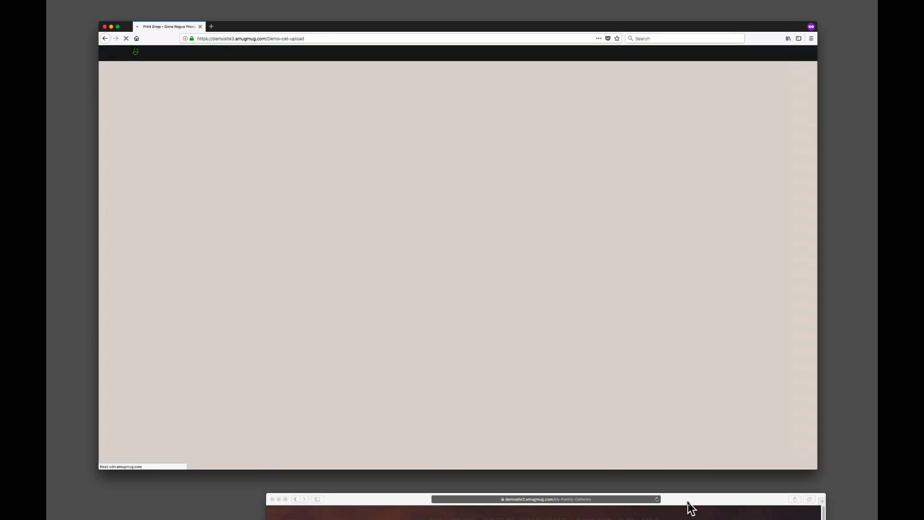
{"action": "left_click_drag", "start_coordinate": [688, 501], "coordinate": [504, 12]}
{"action": "left_click_drag", "start_coordinate": [638, 358], "coordinate": [837, 491]}
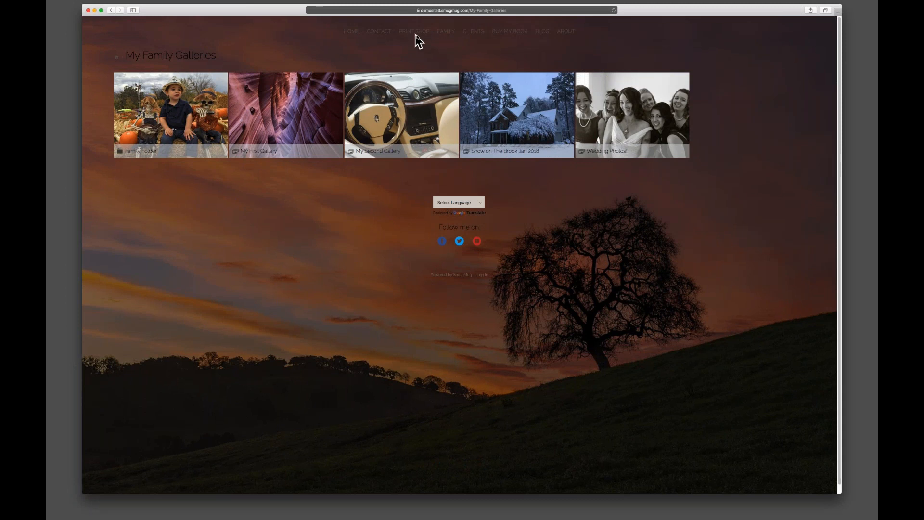
Open the Wildlife gallery from the live Print Shop page to check the new block.
{"action": "mouse_move", "coordinate": [422, 38]}
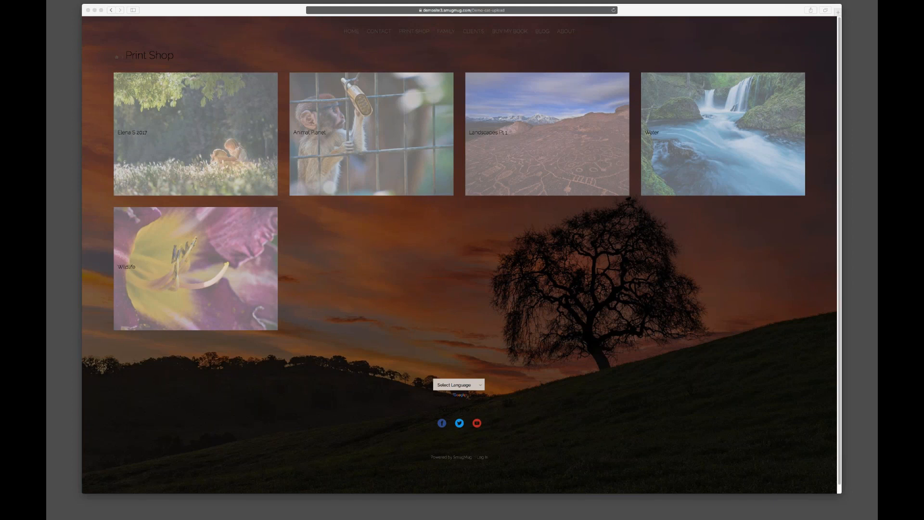
{"action": "left_click", "coordinate": [438, 283]}
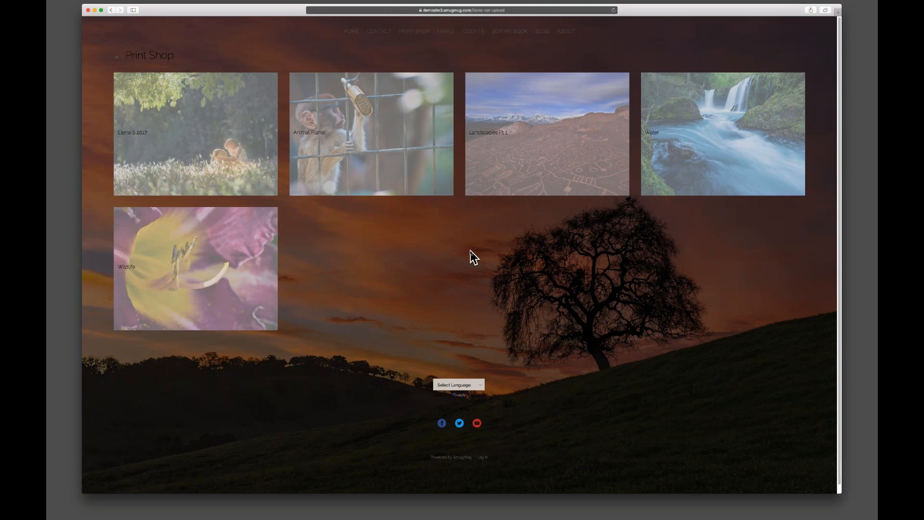
{"action": "left_click", "coordinate": [220, 266]}
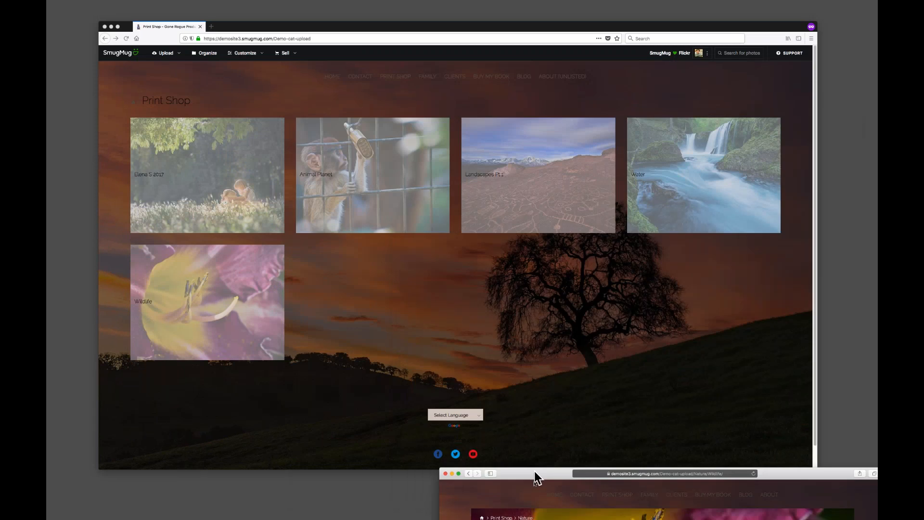
{"action": "left_click", "coordinate": [191, 305]}
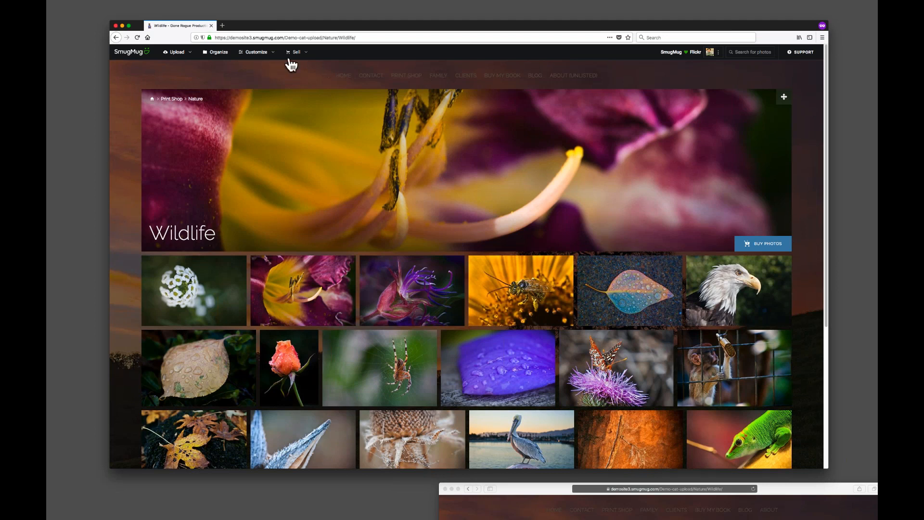
Switch the Wildlife gallery's style to SmugMug.
{"action": "left_click", "coordinate": [271, 53]}
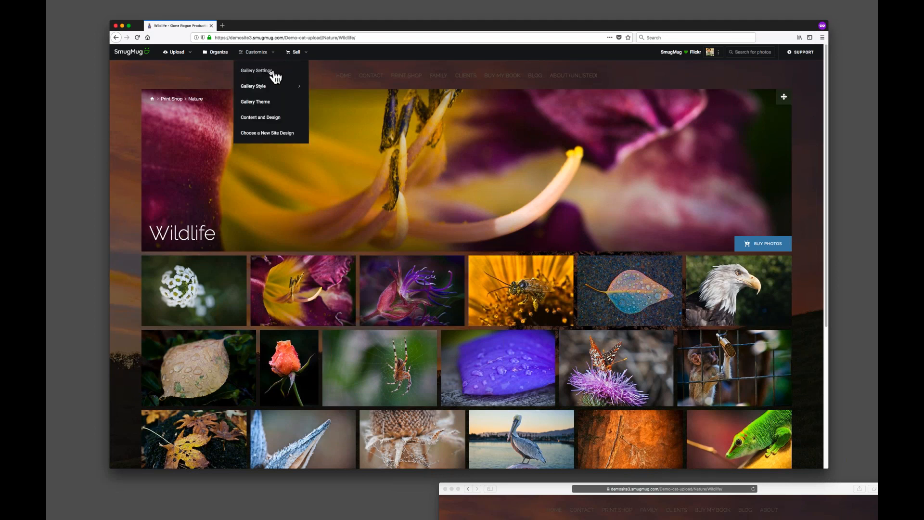
{"action": "mouse_move", "coordinate": [264, 90]}
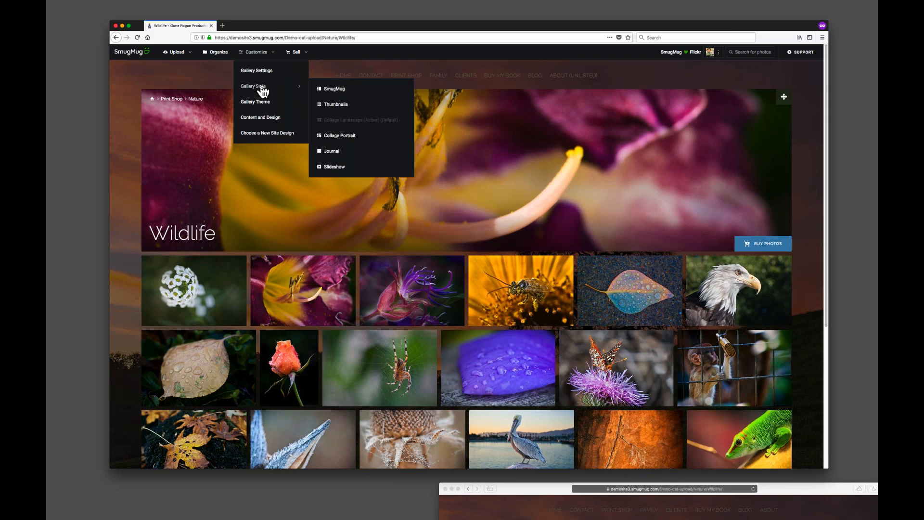
{"action": "left_click", "coordinate": [339, 90]}
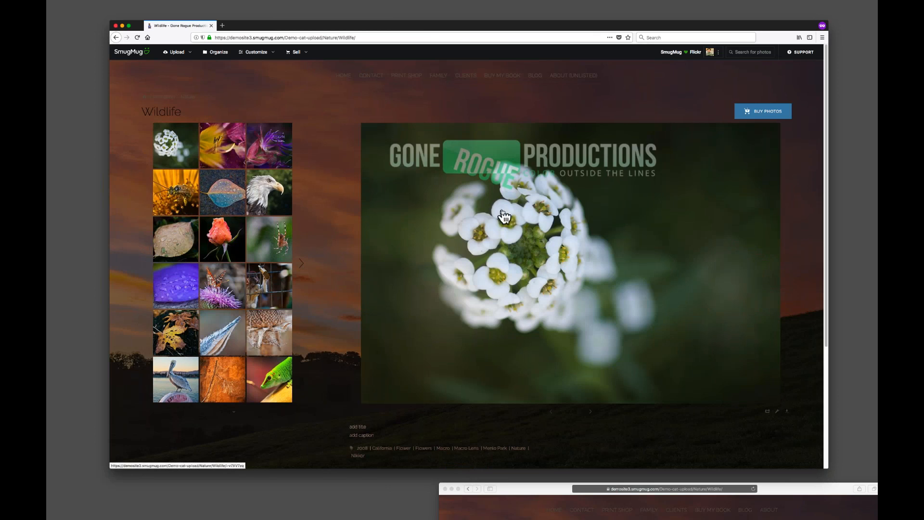
Switch the gallery style to Journal and scroll through the gallery to review it.
{"action": "left_click", "coordinate": [260, 54]}
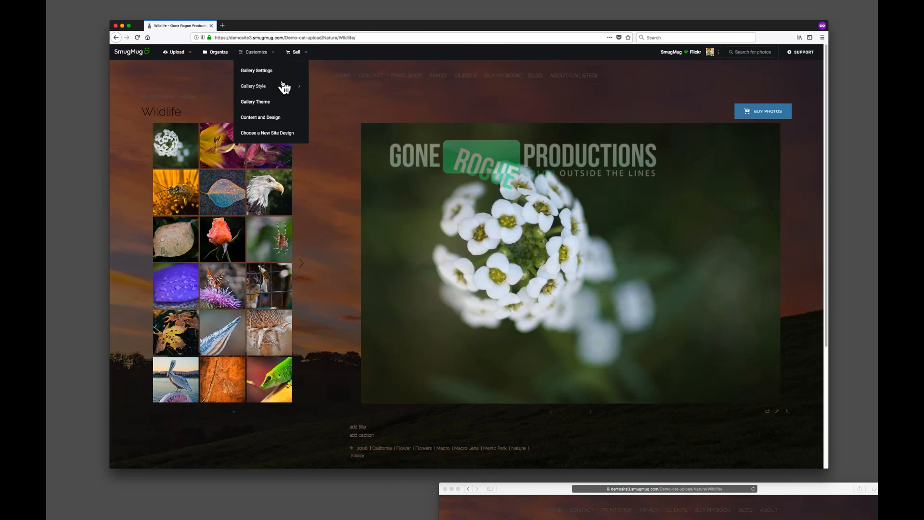
{"action": "mouse_move", "coordinate": [283, 87]}
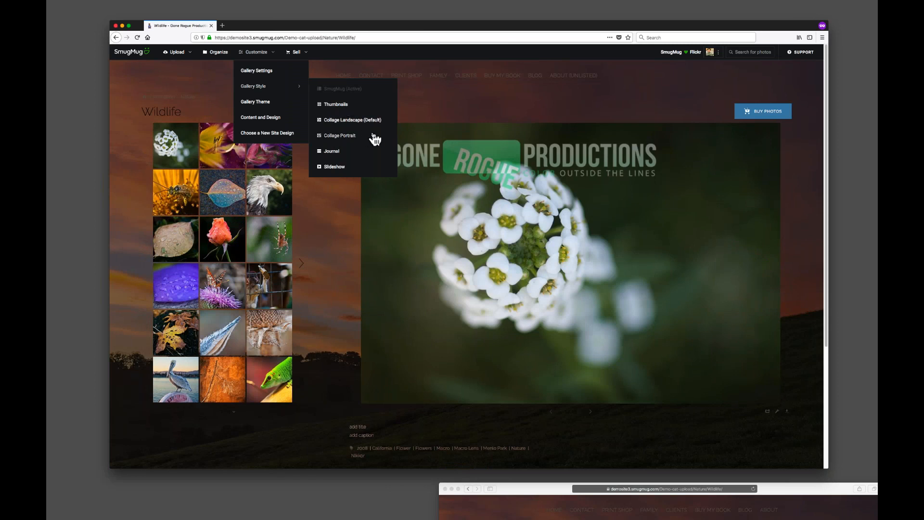
{"action": "left_click", "coordinate": [344, 152]}
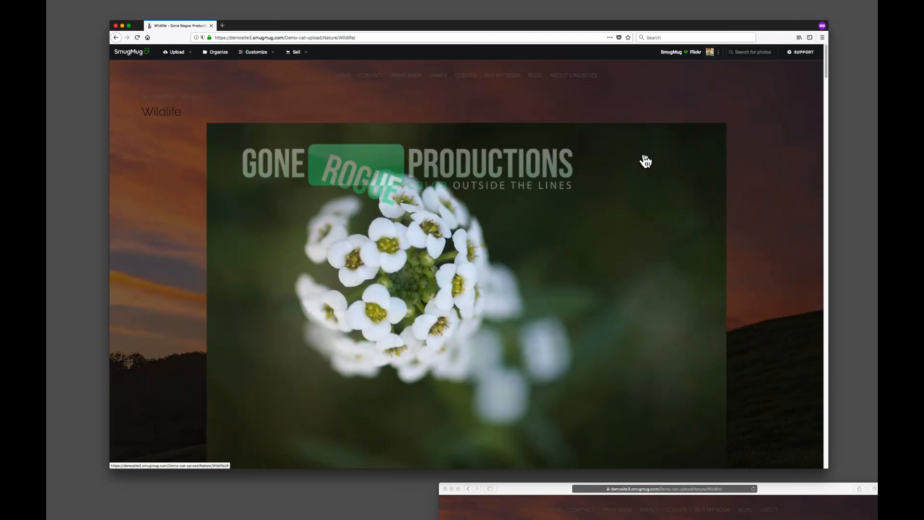
{"action": "scroll", "coordinate": [759, 161], "scroll_direction": "down", "scroll_amount": 10}
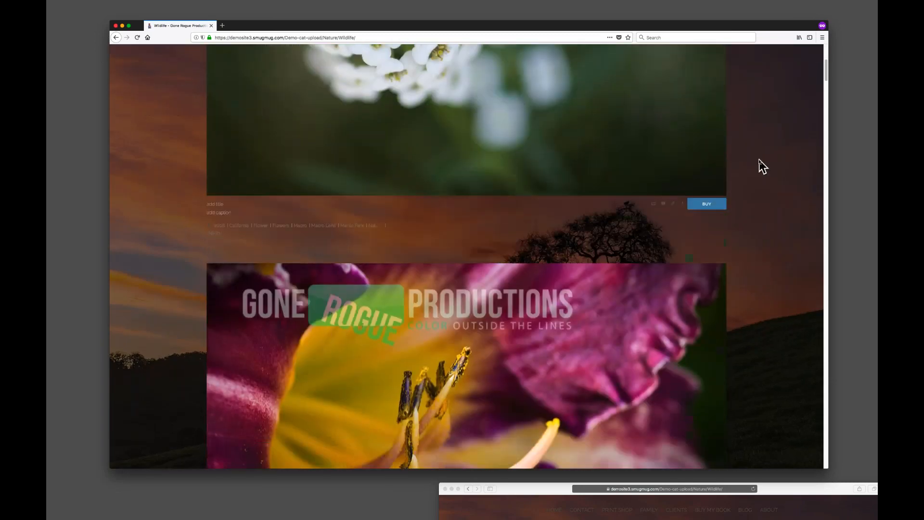
{"action": "scroll", "coordinate": [759, 166], "scroll_direction": "down", "scroll_amount": 3}
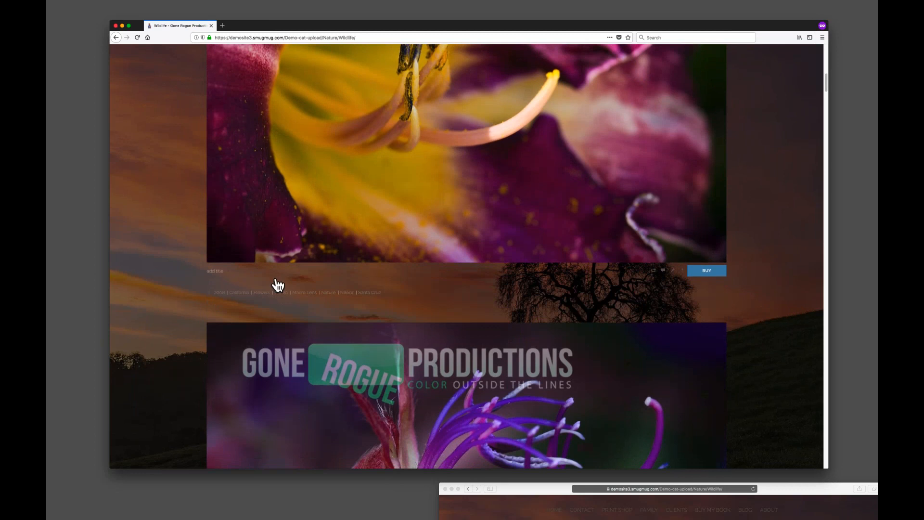
{"action": "scroll", "coordinate": [160, 304], "scroll_direction": "down", "scroll_amount": 10}
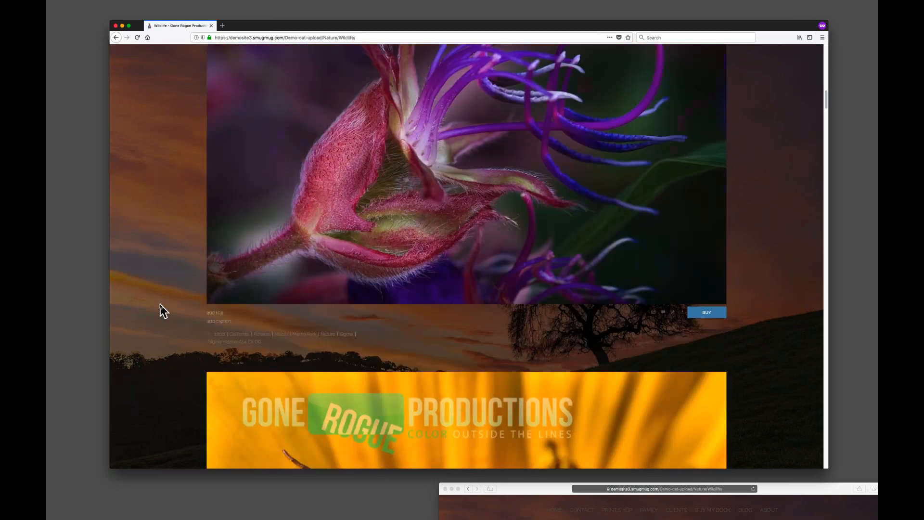
{"action": "scroll", "coordinate": [164, 311], "scroll_direction": "down", "scroll_amount": 10}
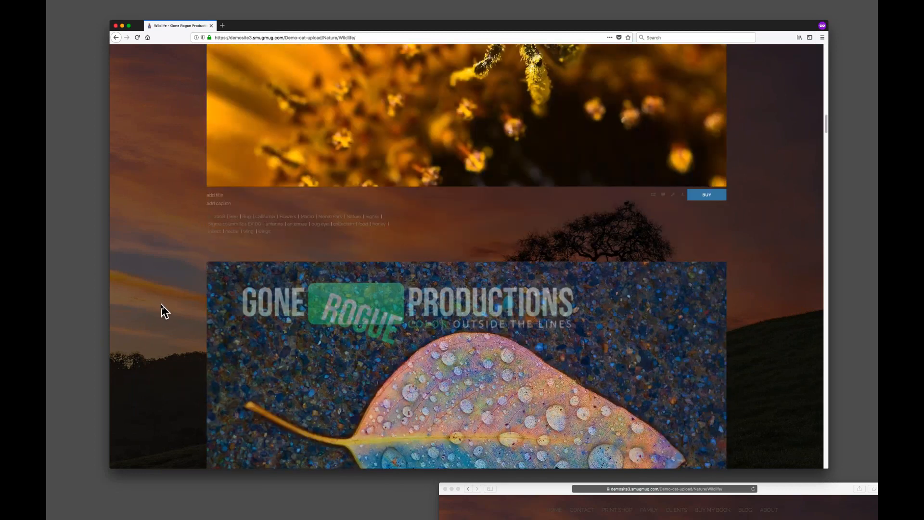
{"action": "scroll", "coordinate": [161, 310], "scroll_direction": "up", "scroll_amount": 20}
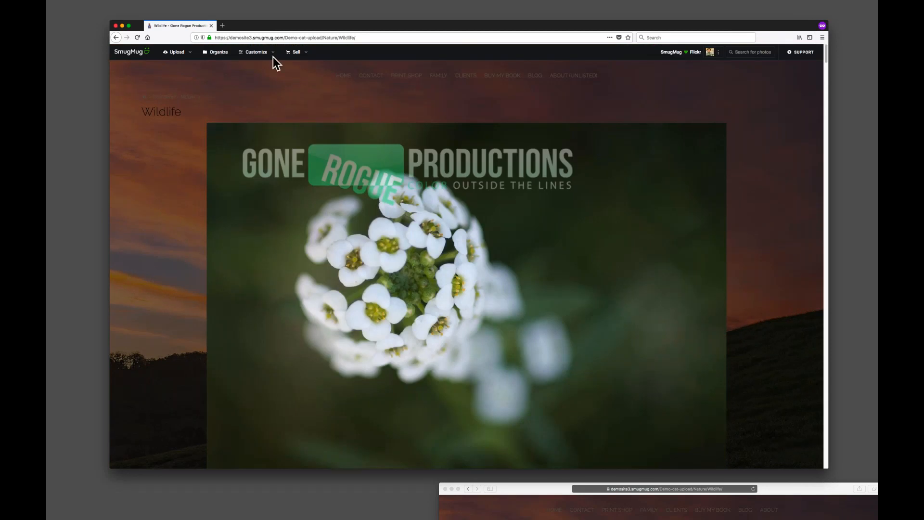
Set the gallery style back to Collage Landscape (Default).
{"action": "left_click", "coordinate": [267, 54]}
{"action": "mouse_move", "coordinate": [263, 87]}
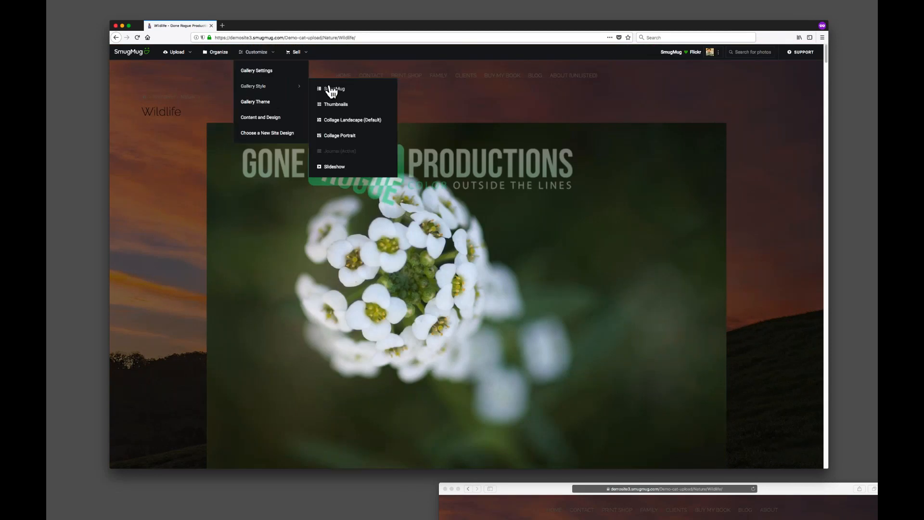
{"action": "left_click", "coordinate": [345, 121]}
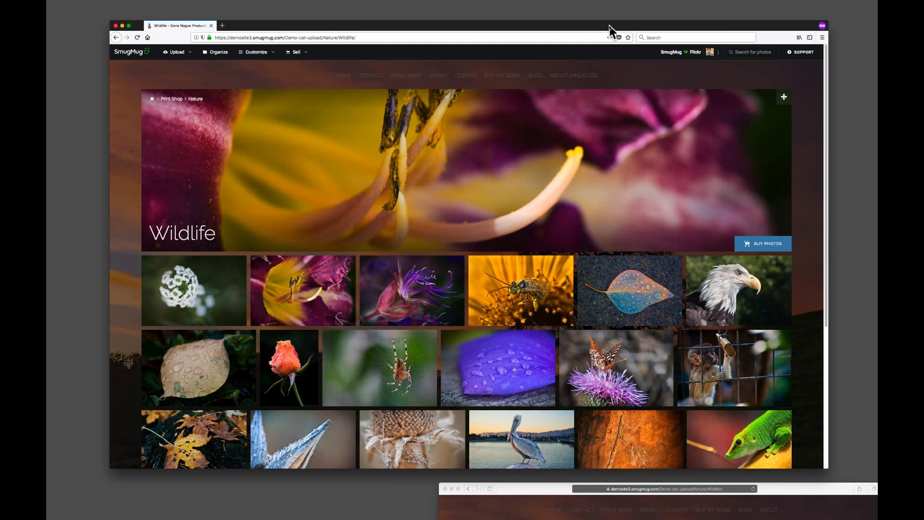
{"action": "left_click_drag", "start_coordinate": [609, 25], "coordinate": [614, 17]}
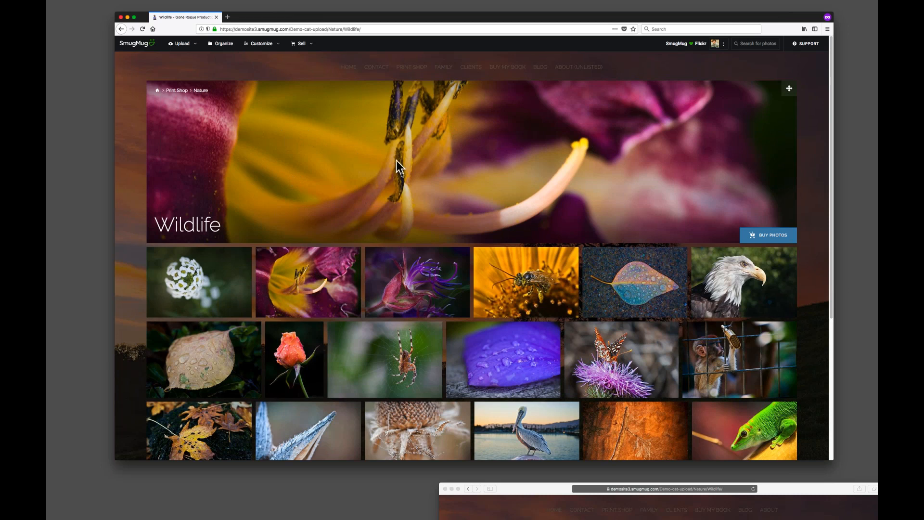
Set the gallery cover image to the green leaves photo in the gallery's appearance settings and save.
{"action": "left_click", "coordinate": [267, 44]}
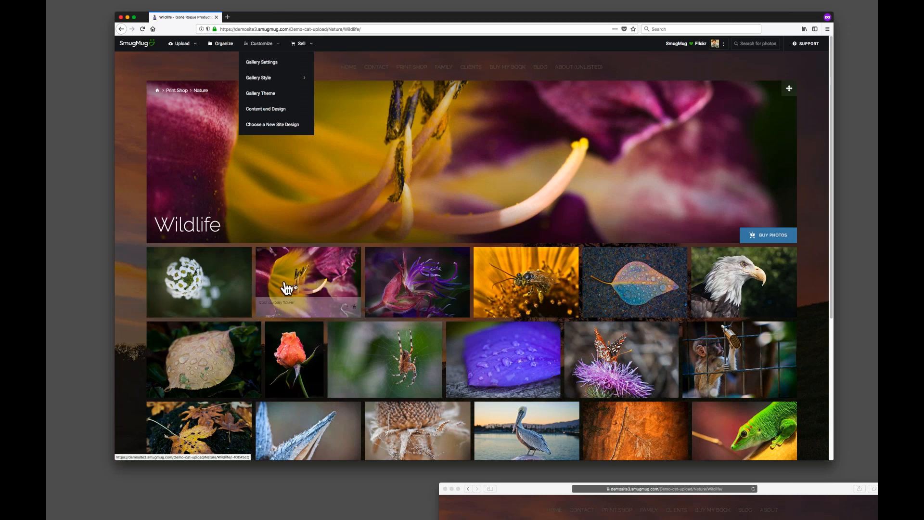
{"action": "left_click", "coordinate": [266, 65]}
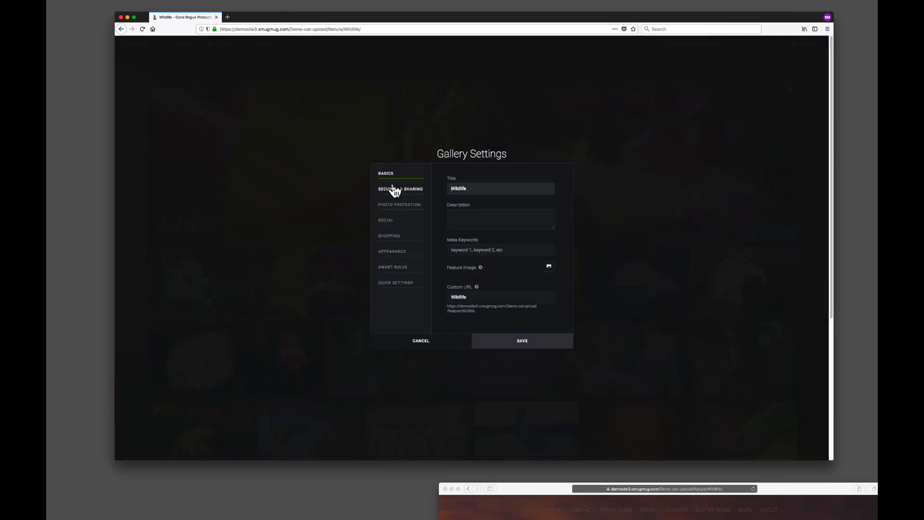
{"action": "left_click", "coordinate": [401, 259]}
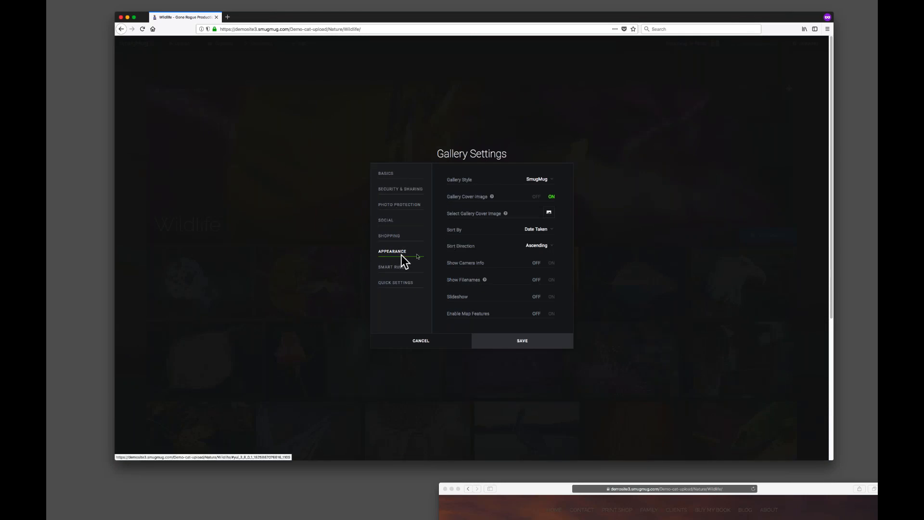
{"action": "left_click", "coordinate": [548, 213]}
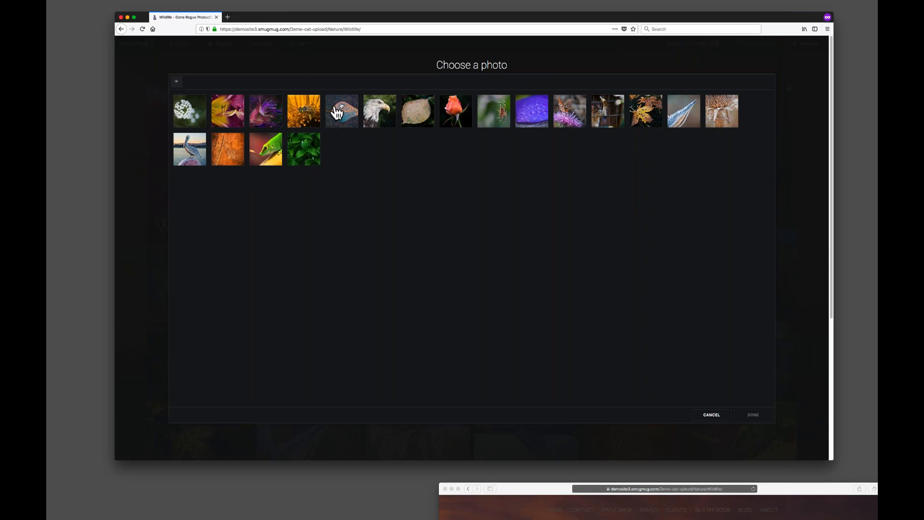
{"action": "left_click", "coordinate": [305, 156]}
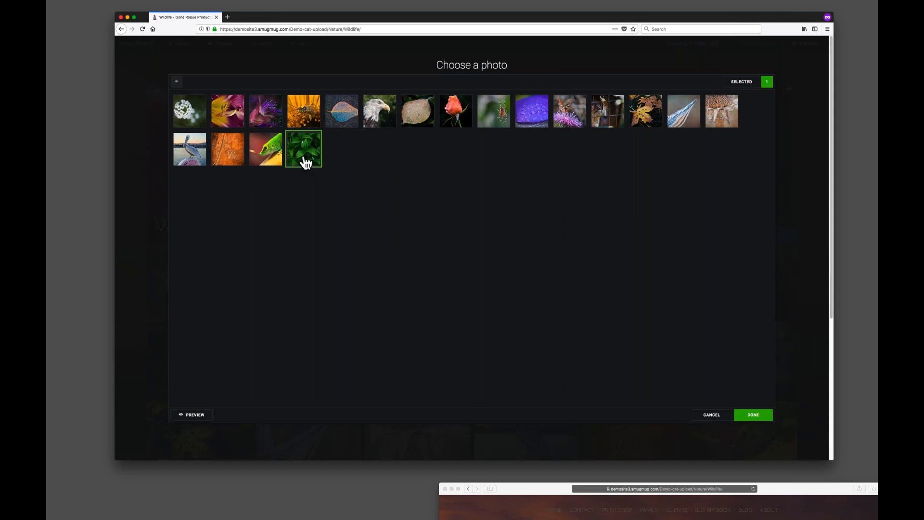
{"action": "left_click", "coordinate": [753, 415]}
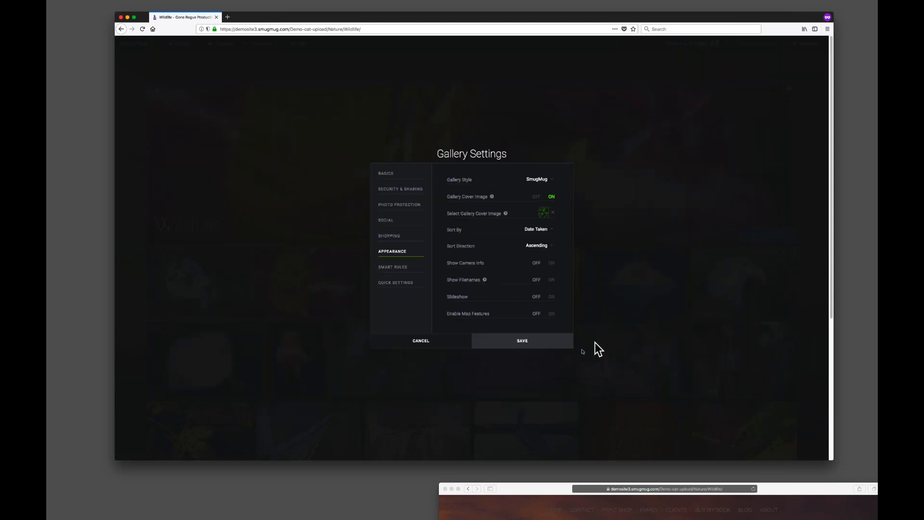
{"action": "left_click", "coordinate": [533, 341]}
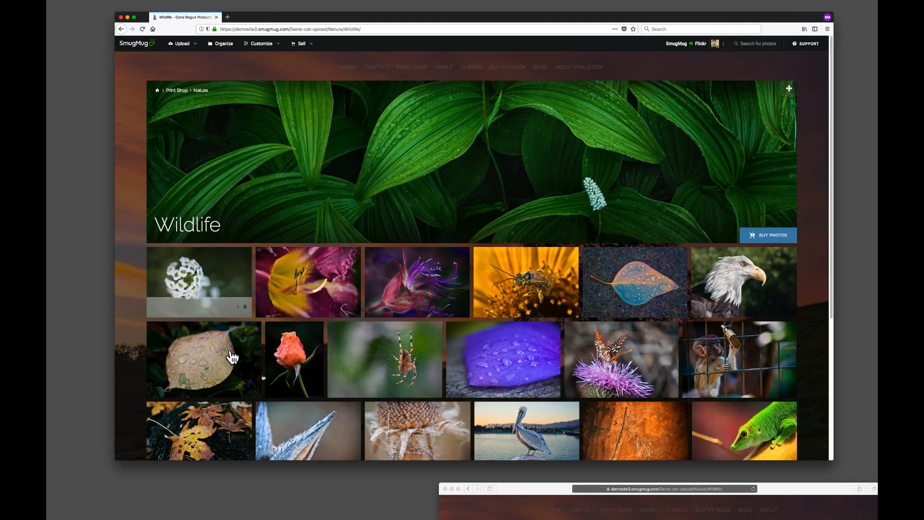
Open the gallery's content and design customization and make this gallery custom.
{"action": "left_click", "coordinate": [264, 43]}
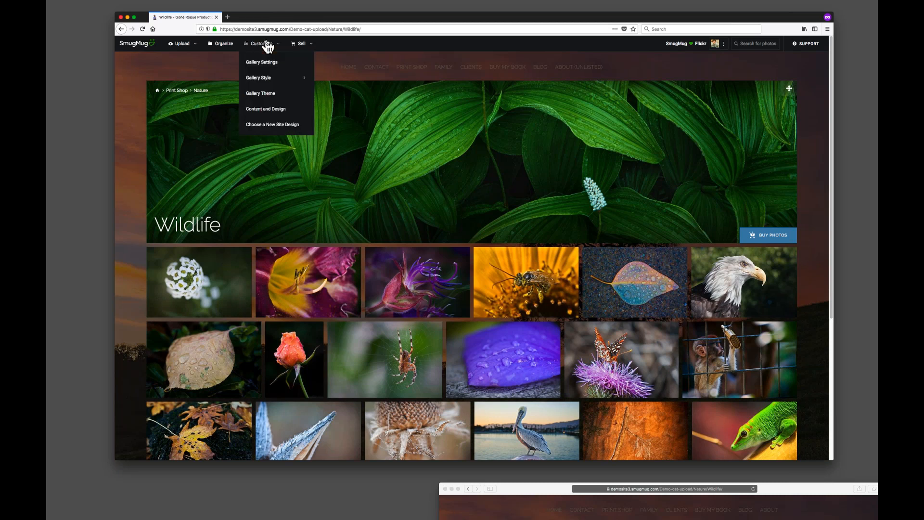
{"action": "left_click", "coordinate": [281, 109]}
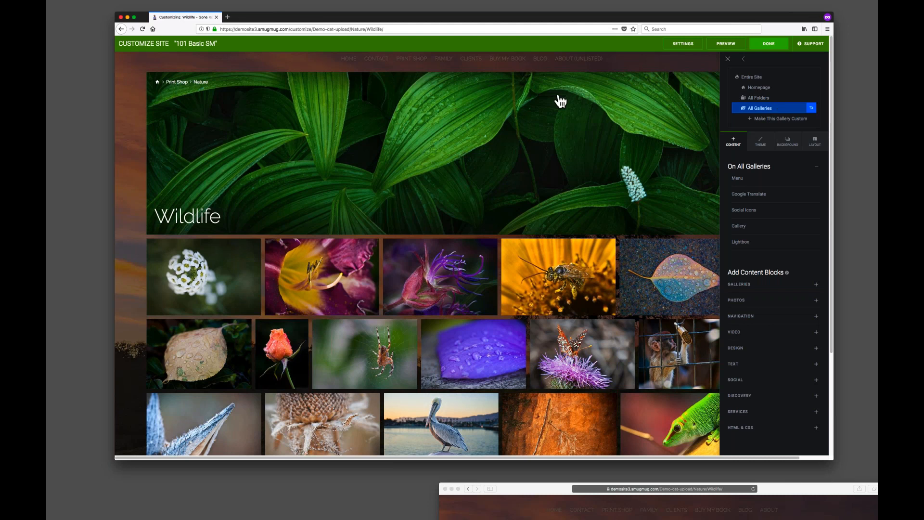
{"action": "left_click", "coordinate": [761, 119]}
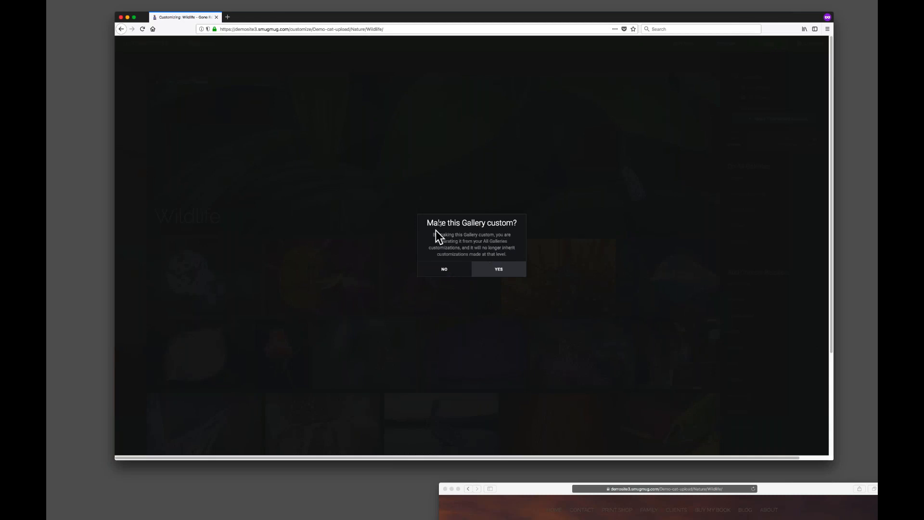
{"action": "left_click", "coordinate": [499, 271]}
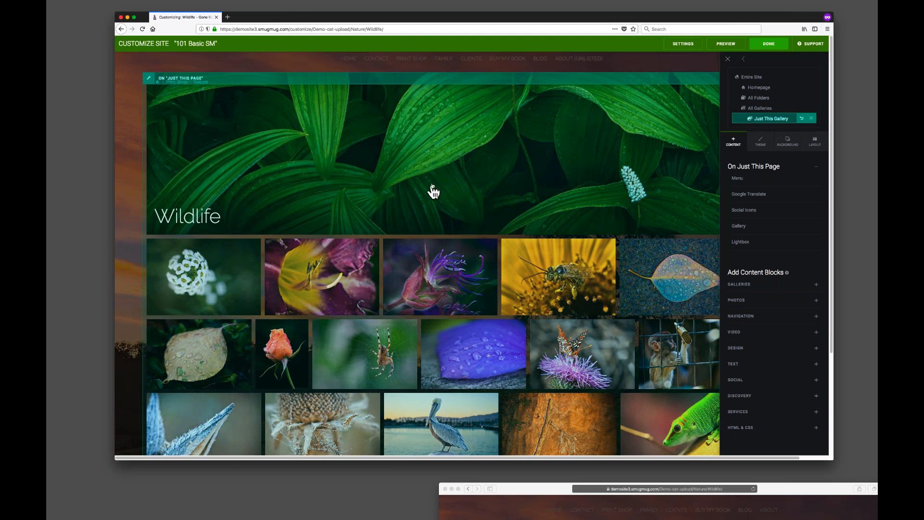
Set the gallery block's Collage Landscape spacing between photos to 36px.
{"action": "left_click", "coordinate": [150, 80]}
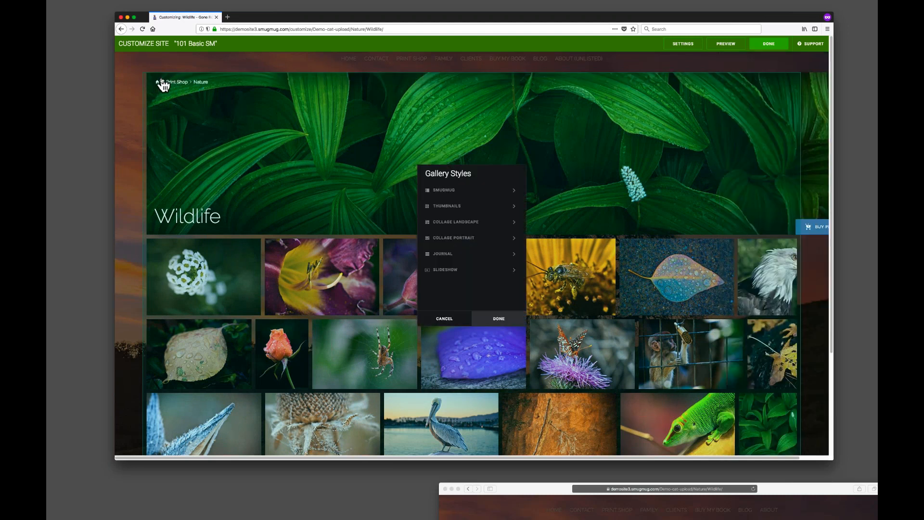
{"action": "left_click", "coordinate": [450, 318]}
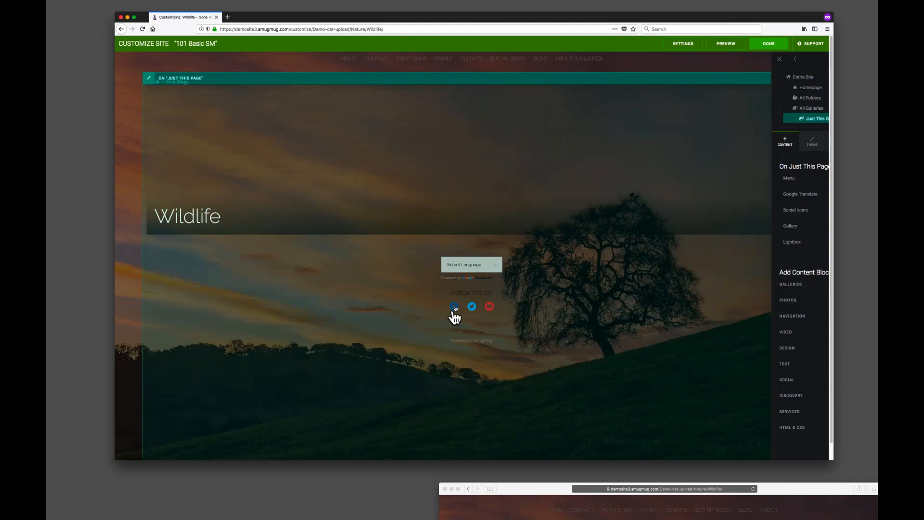
{"action": "key", "text": "super+plus"}
{"action": "key", "text": "super+plus"}
{"action": "key", "text": "super+plus"}
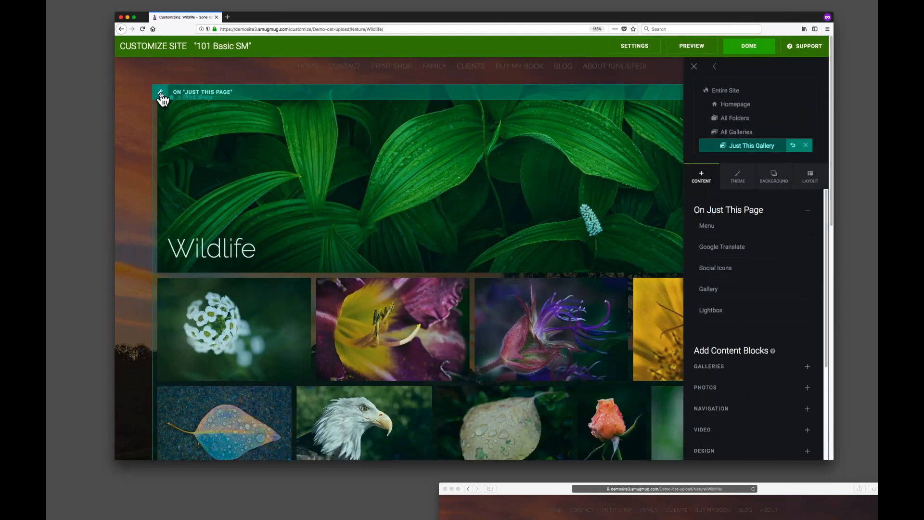
{"action": "left_click", "coordinate": [162, 96]}
{"action": "left_click_drag", "start_coordinate": [466, 151], "coordinate": [228, 124]}
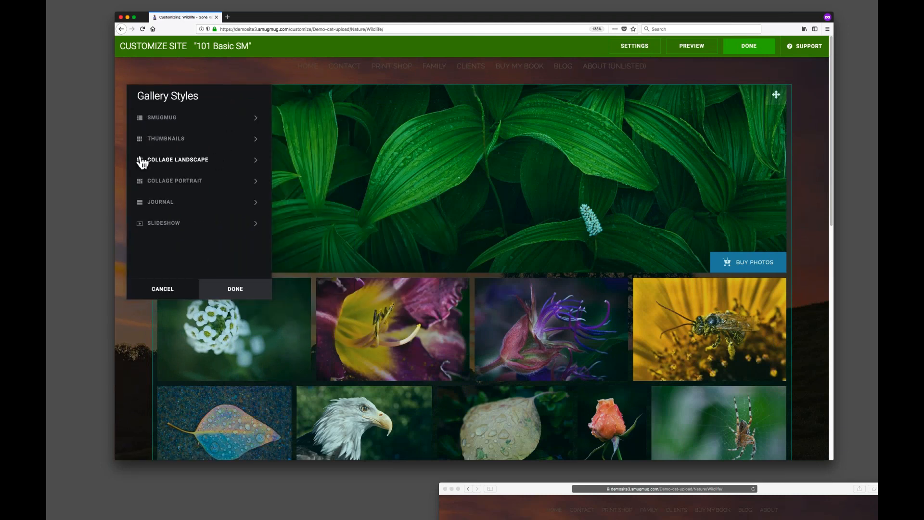
{"action": "left_click", "coordinate": [256, 162]}
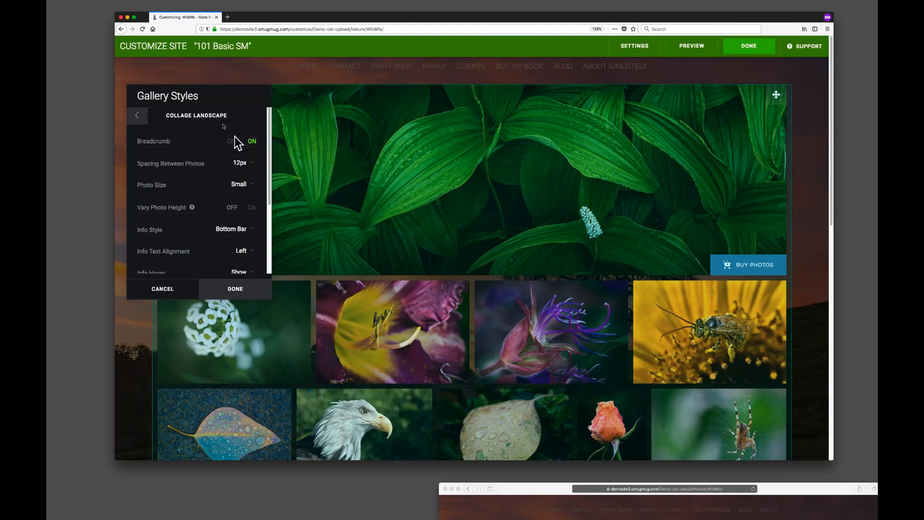
{"action": "left_click_drag", "start_coordinate": [231, 93], "coordinate": [235, 203]}
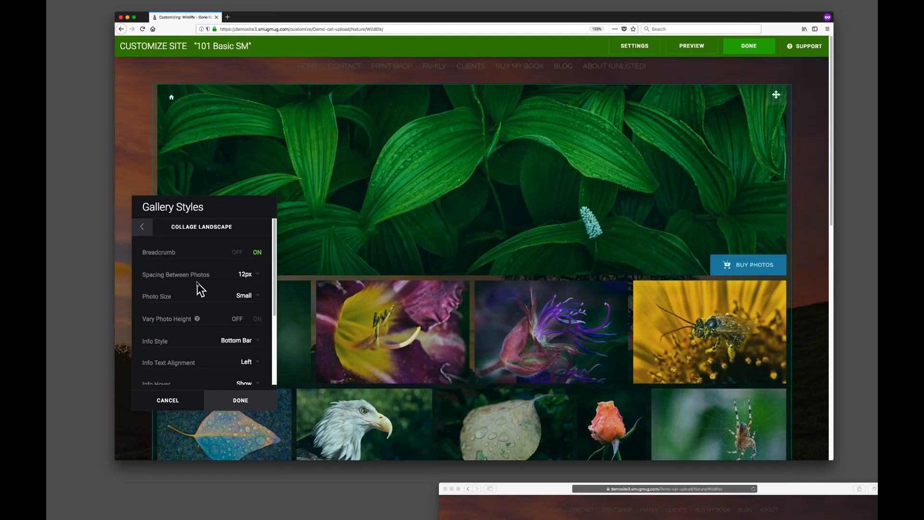
{"action": "left_click", "coordinate": [248, 276]}
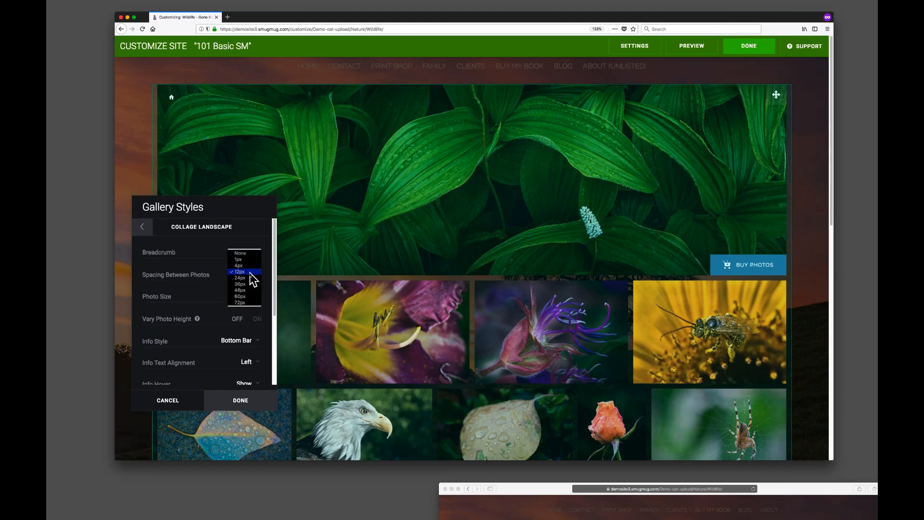
{"action": "left_click", "coordinate": [250, 284]}
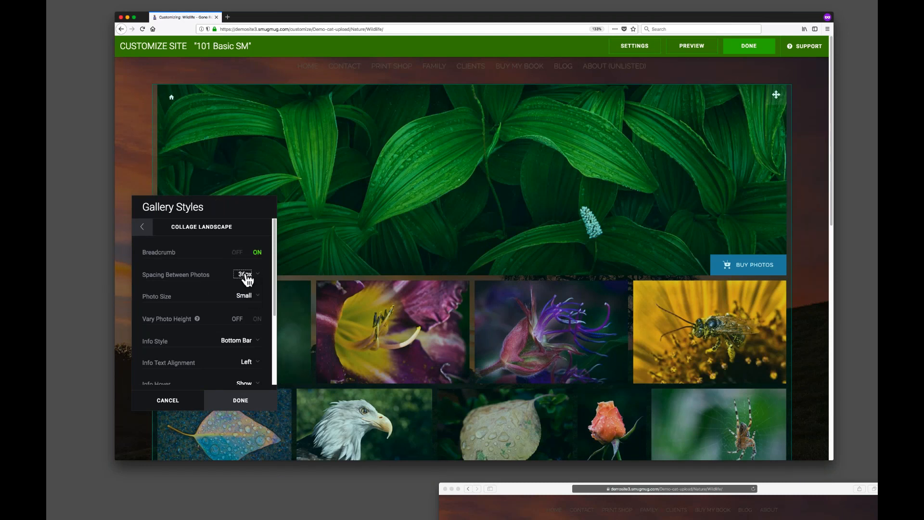
Set the Collage Landscape photo size to Large.
{"action": "left_click_drag", "start_coordinate": [244, 202], "coordinate": [241, 148]}
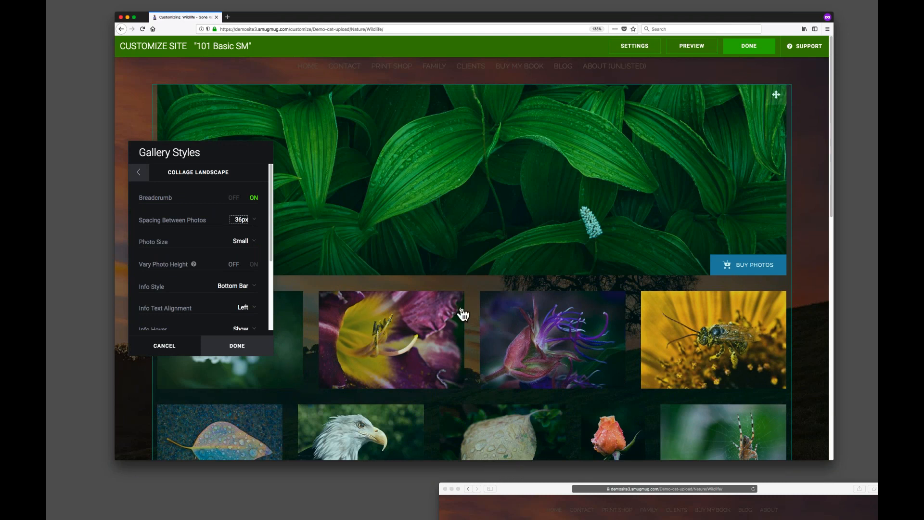
{"action": "left_click", "coordinate": [254, 246]}
{"action": "left_click", "coordinate": [250, 251]}
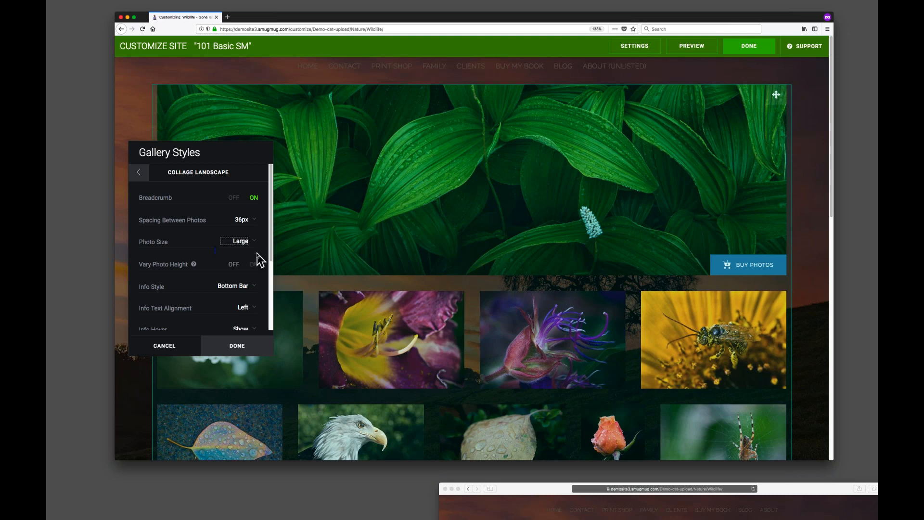
Set the Collage Landscape photo size to Medium.
{"action": "left_click", "coordinate": [251, 241]}
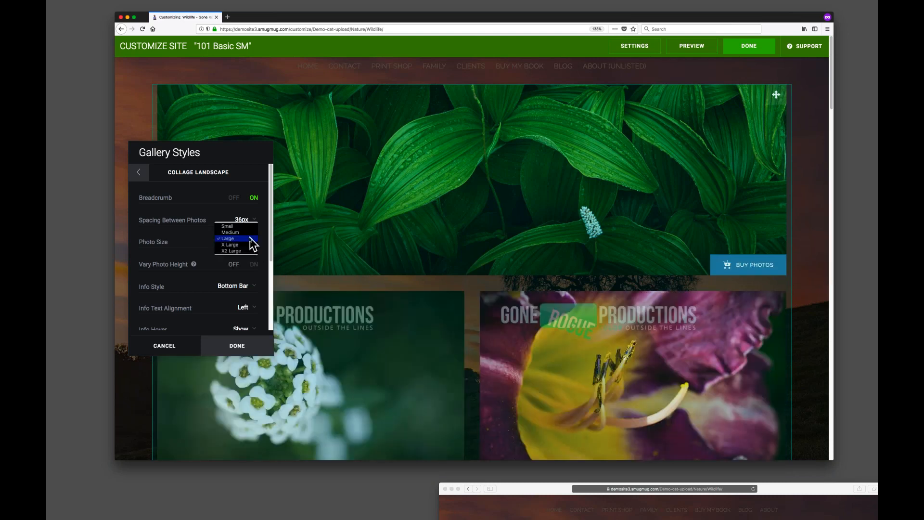
{"action": "left_click", "coordinate": [230, 233]}
{"action": "left_click_drag", "start_coordinate": [232, 145], "coordinate": [256, 111]}
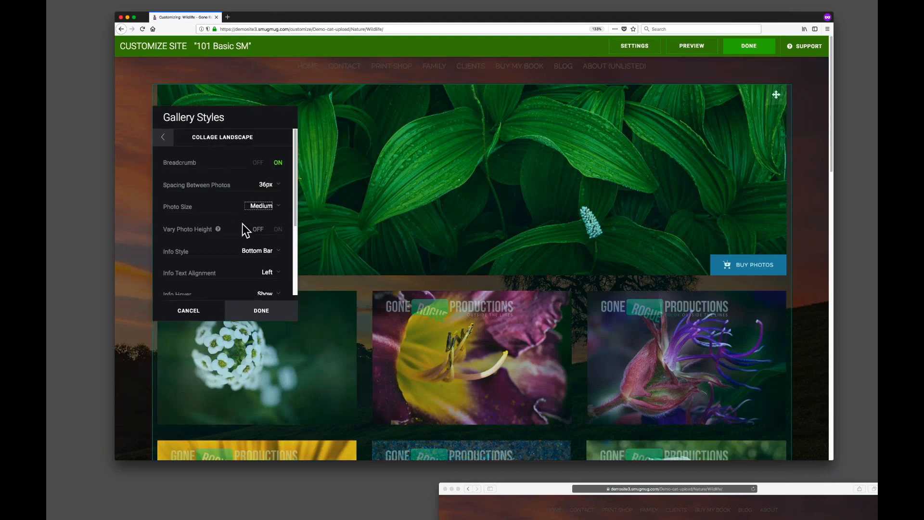
Turn on Vary Photo Height and set the Info Style to Under.
{"action": "left_click", "coordinate": [278, 229]}
{"action": "scroll", "coordinate": [239, 204], "scroll_direction": "down", "scroll_amount": 4}
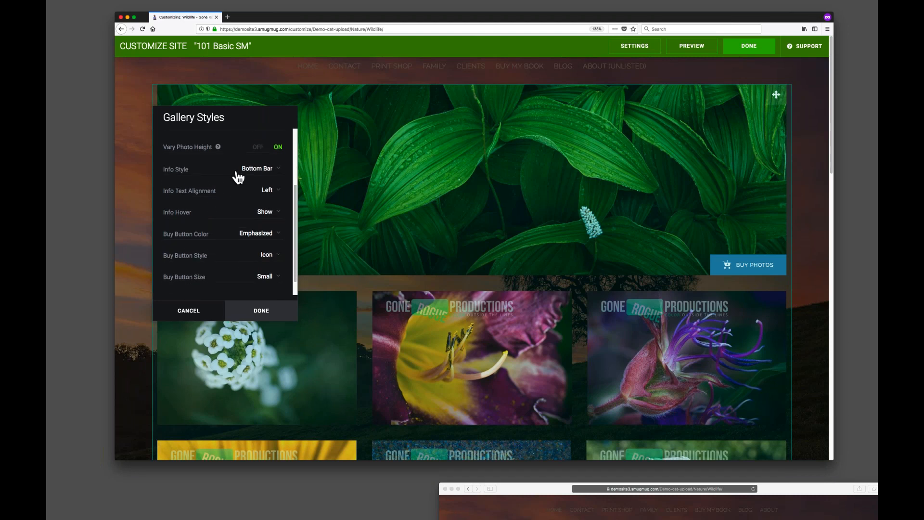
{"action": "left_click", "coordinate": [262, 169]}
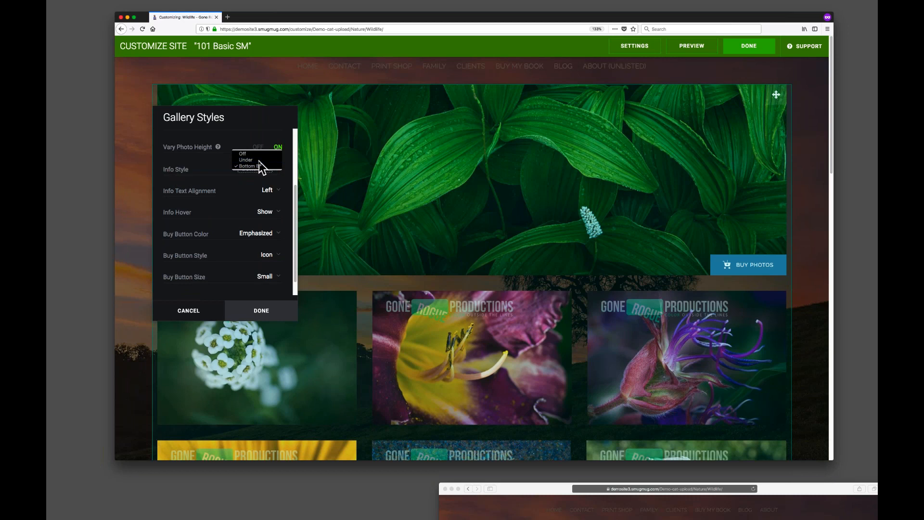
{"action": "left_click", "coordinate": [259, 159]}
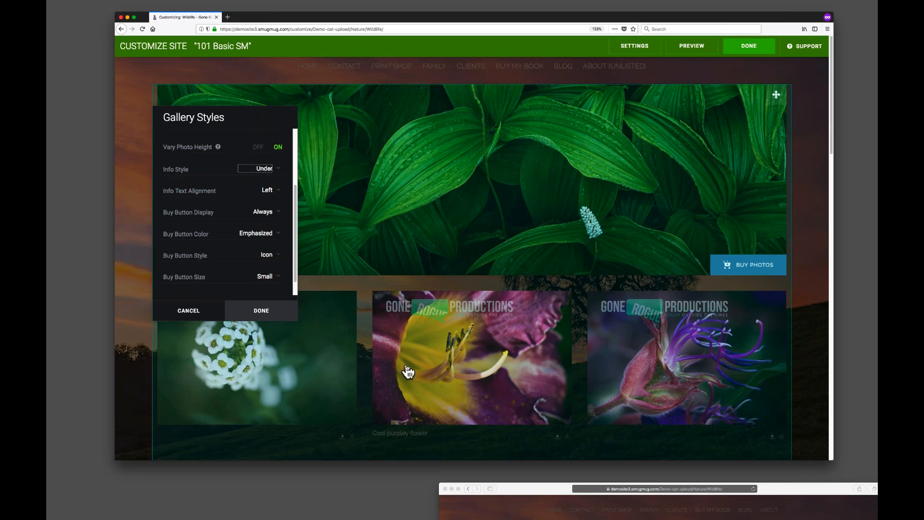
Set the Buy Button Style to Button.
{"action": "scroll", "coordinate": [407, 372], "scroll_direction": "down", "scroll_amount": 5}
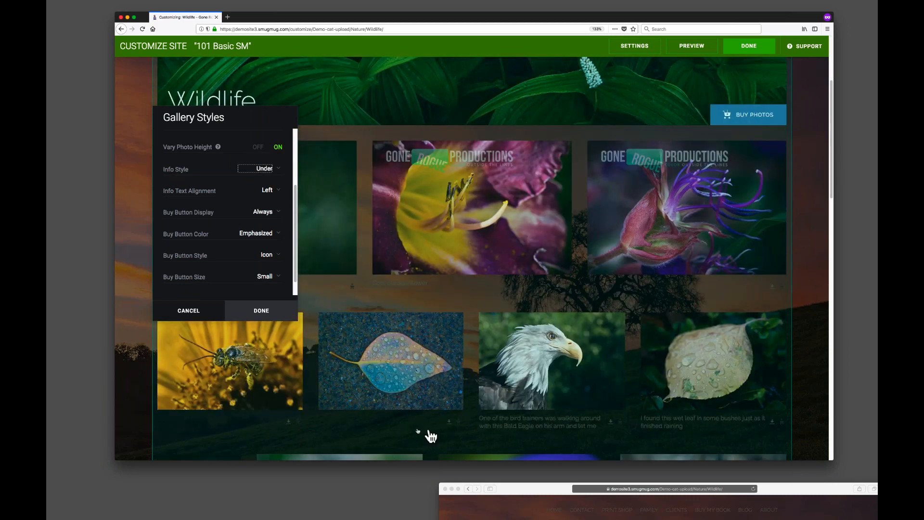
{"action": "left_click_drag", "start_coordinate": [258, 117], "coordinate": [249, 136]}
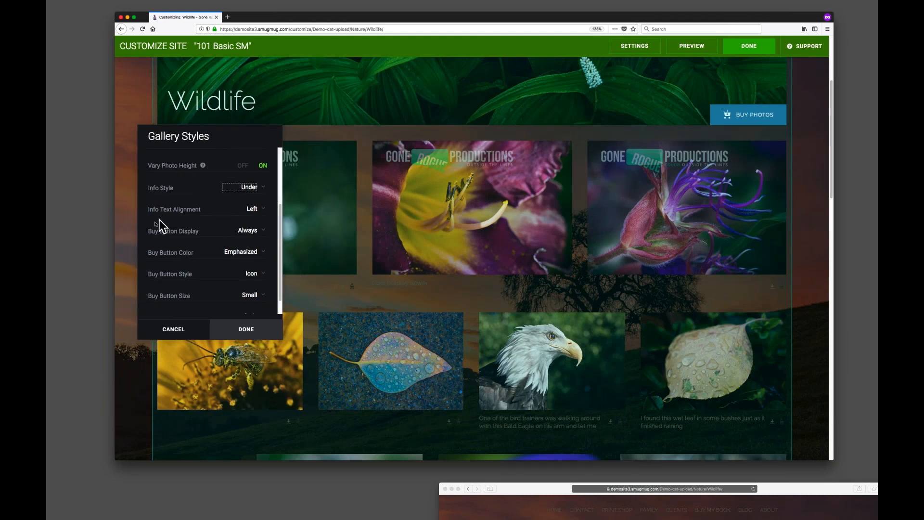
{"action": "scroll", "coordinate": [283, 212], "scroll_direction": "down", "scroll_amount": 1}
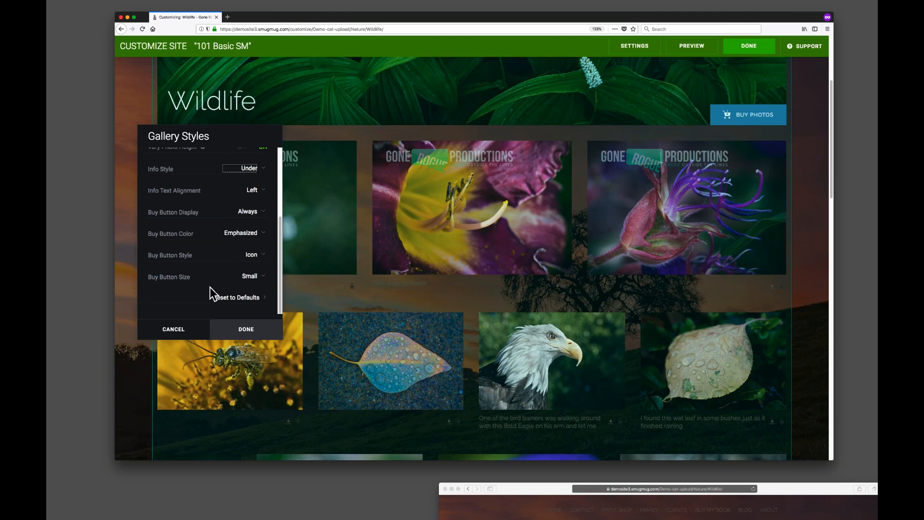
{"action": "left_click", "coordinate": [256, 256]}
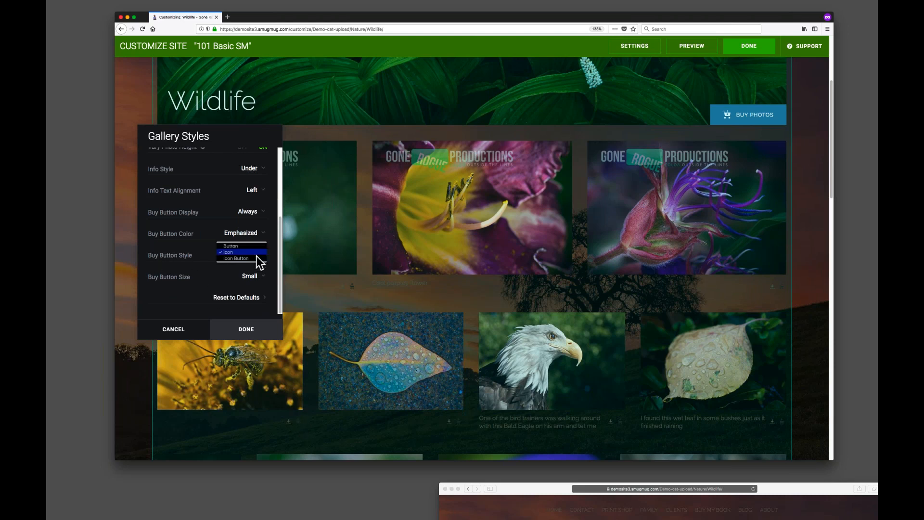
{"action": "left_click", "coordinate": [244, 245]}
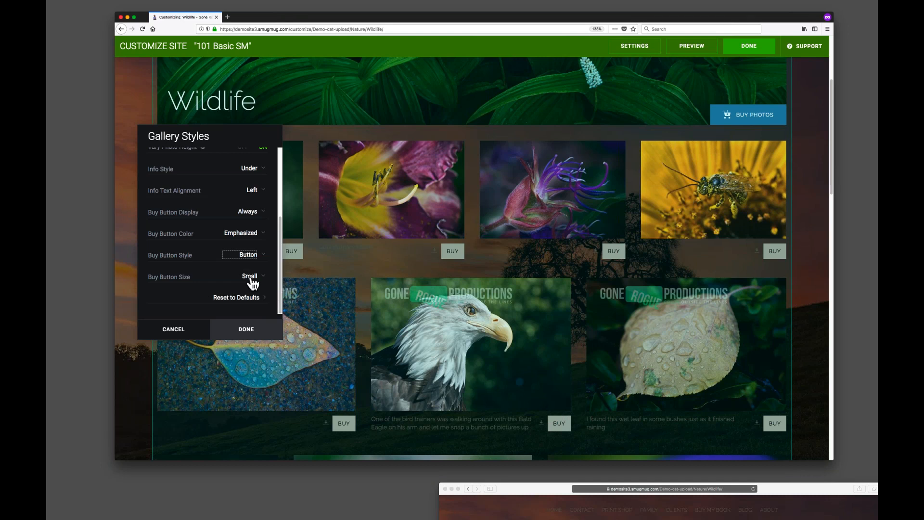
Set the Buy Button Color to Accent and apply the gallery style changes.
{"action": "left_click", "coordinate": [230, 233]}
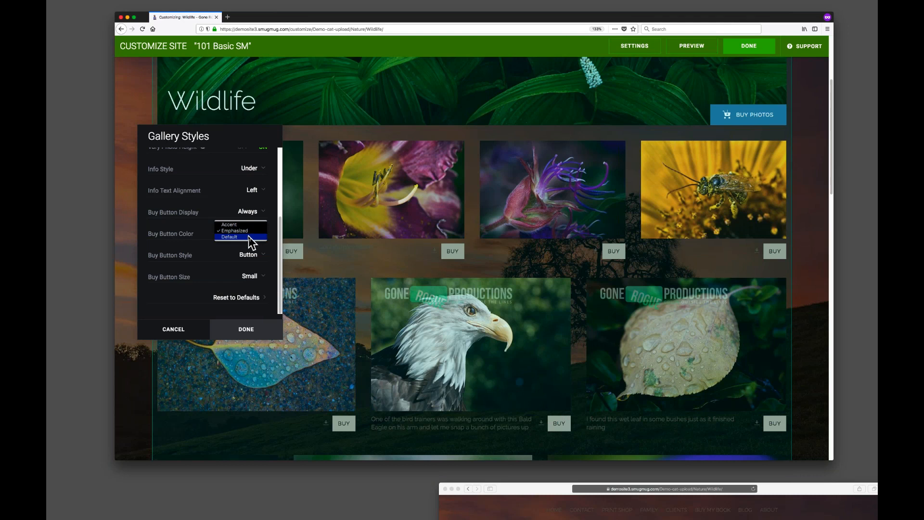
{"action": "left_click", "coordinate": [250, 237]}
{"action": "left_click", "coordinate": [250, 236]}
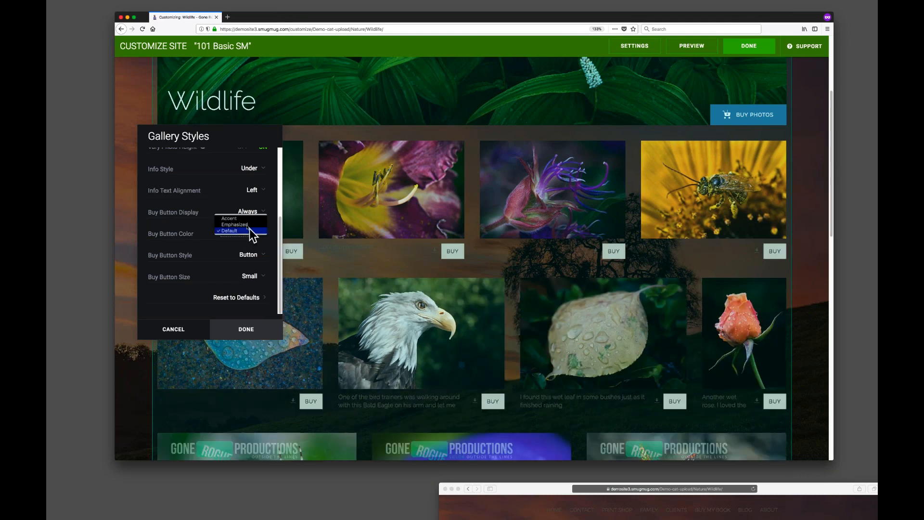
{"action": "left_click", "coordinate": [248, 217]}
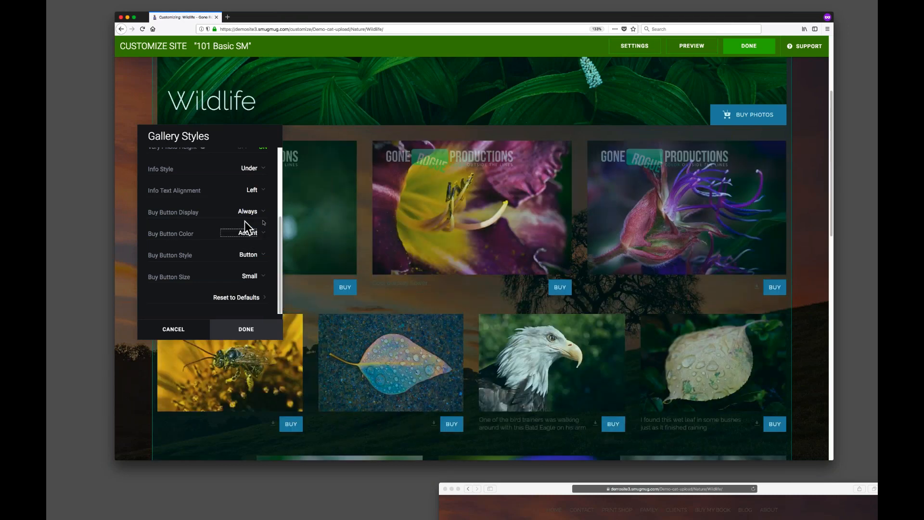
{"action": "left_click", "coordinate": [249, 331]}
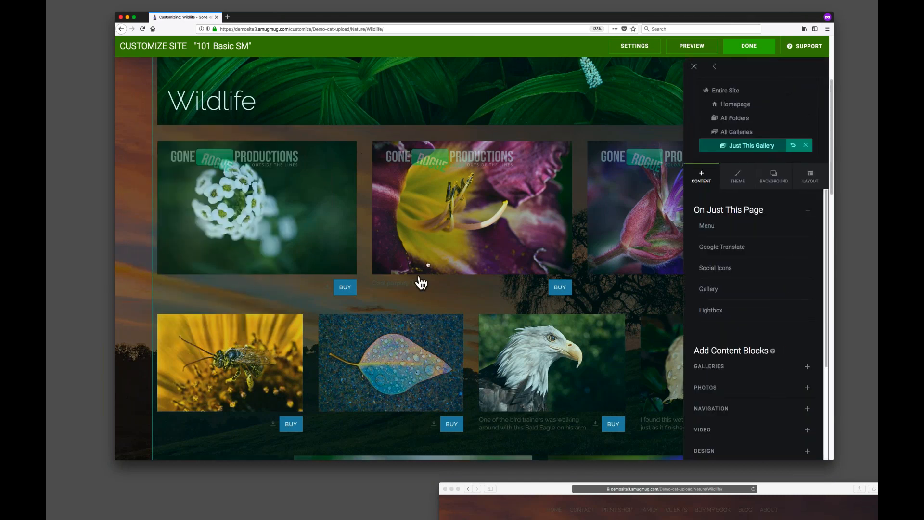
Exit the site customizer and review the updated Wildlife gallery layout in the second browser window.
{"action": "scroll", "coordinate": [409, 231], "scroll_direction": "up", "scroll_amount": 5}
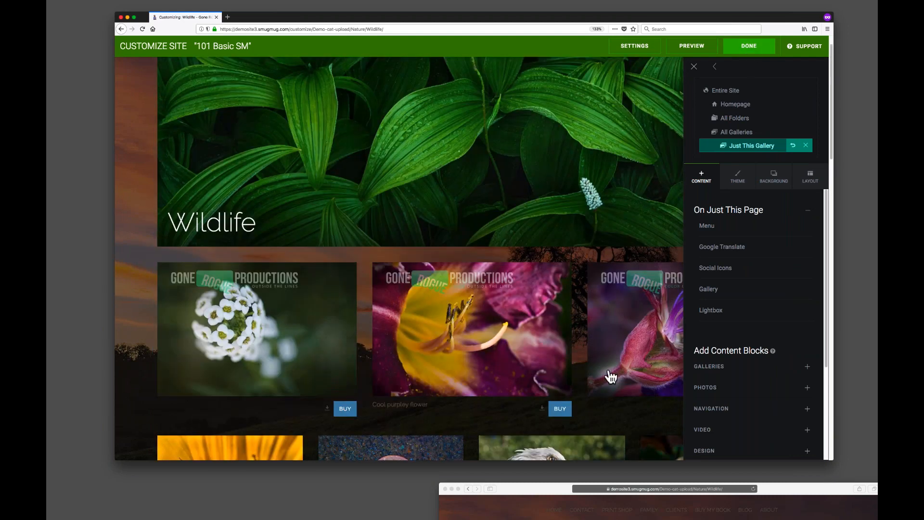
{"action": "left_click_drag", "start_coordinate": [539, 489], "coordinate": [202, 30]}
{"action": "left_click", "coordinate": [741, 49]}
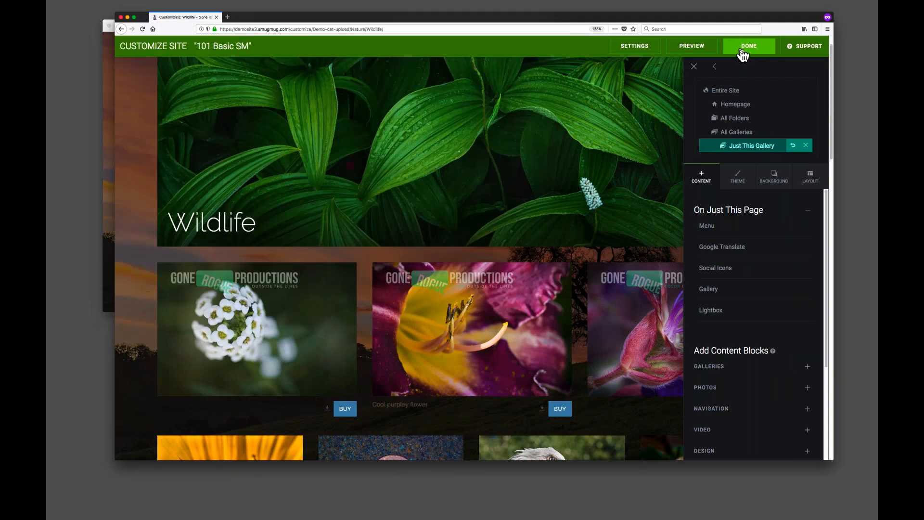
{"action": "left_click", "coordinate": [742, 50]}
{"action": "left_click", "coordinate": [477, 219]}
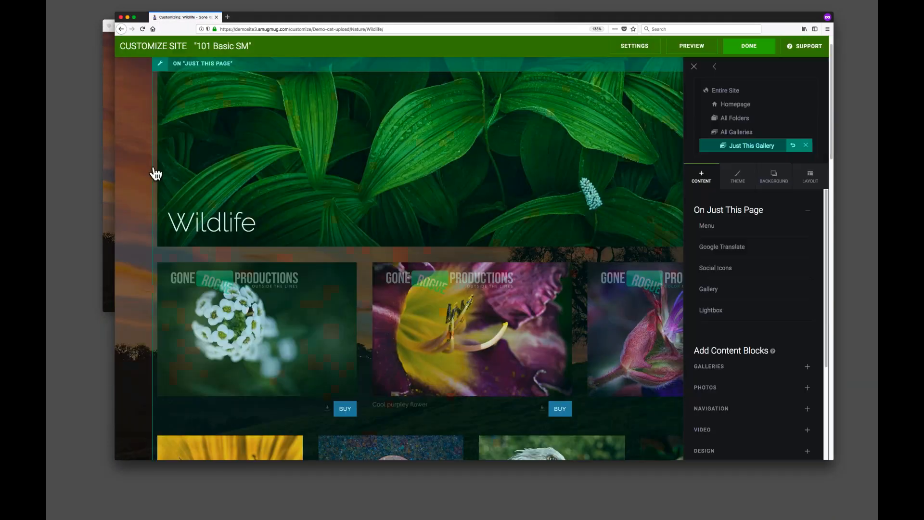
{"action": "left_click", "coordinate": [105, 177]}
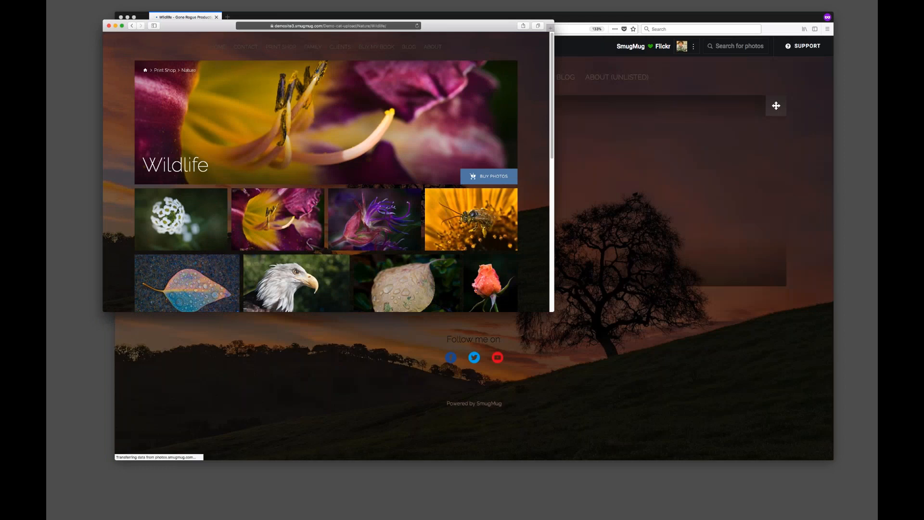
{"action": "left_click_drag", "start_coordinate": [548, 308], "coordinate": [868, 505]}
{"action": "left_click", "coordinate": [766, 472]}
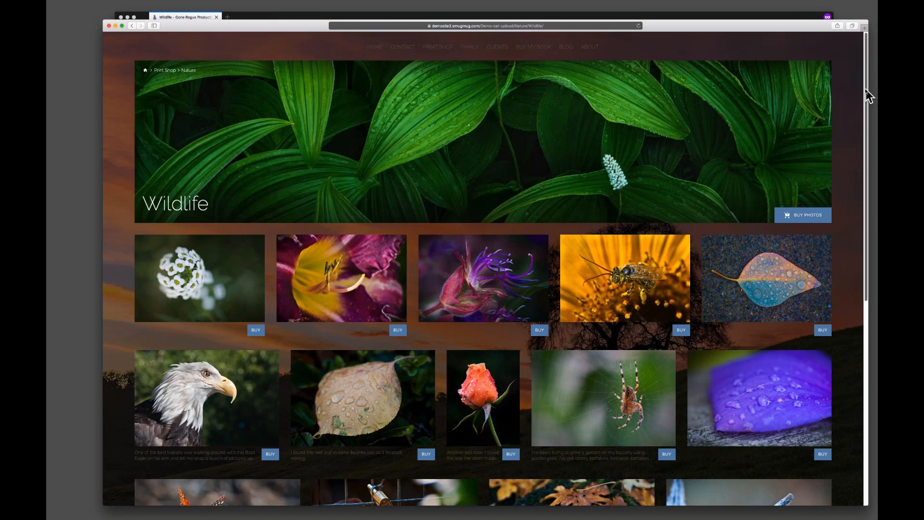
{"action": "scroll", "coordinate": [866, 96], "scroll_direction": "down", "scroll_amount": 5}
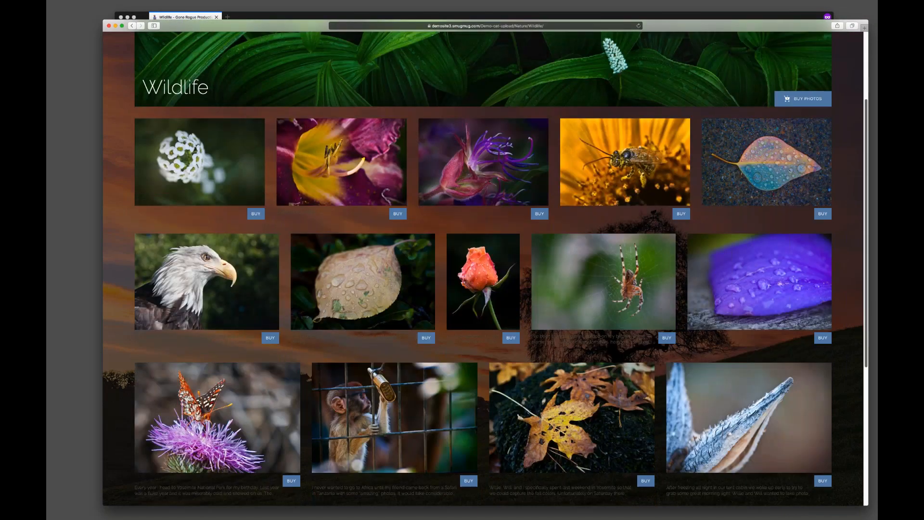
{"action": "scroll", "coordinate": [866, 245], "scroll_direction": "down", "scroll_amount": 6}
{"action": "scroll", "coordinate": [866, 245], "scroll_direction": "down", "scroll_amount": 3}
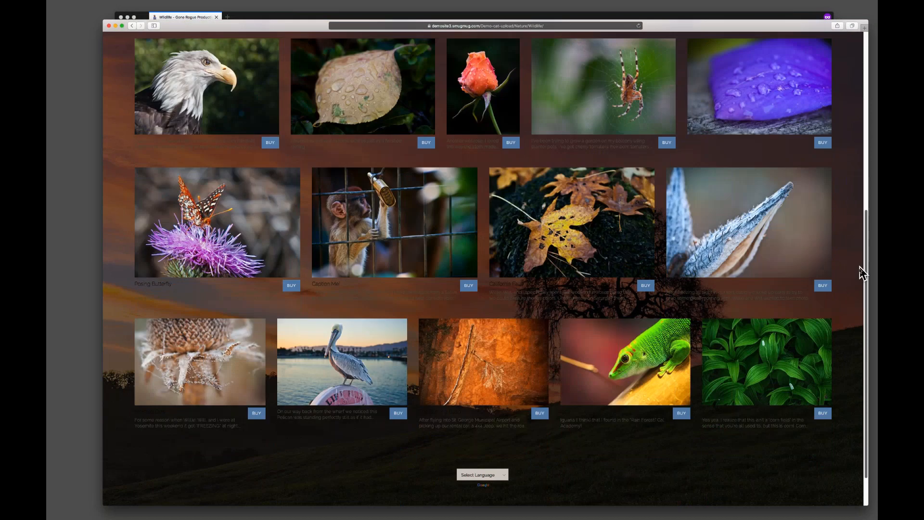
{"action": "scroll", "coordinate": [856, 267], "scroll_direction": "up", "scroll_amount": 4}
{"action": "scroll", "coordinate": [857, 206], "scroll_direction": "up", "scroll_amount": 5}
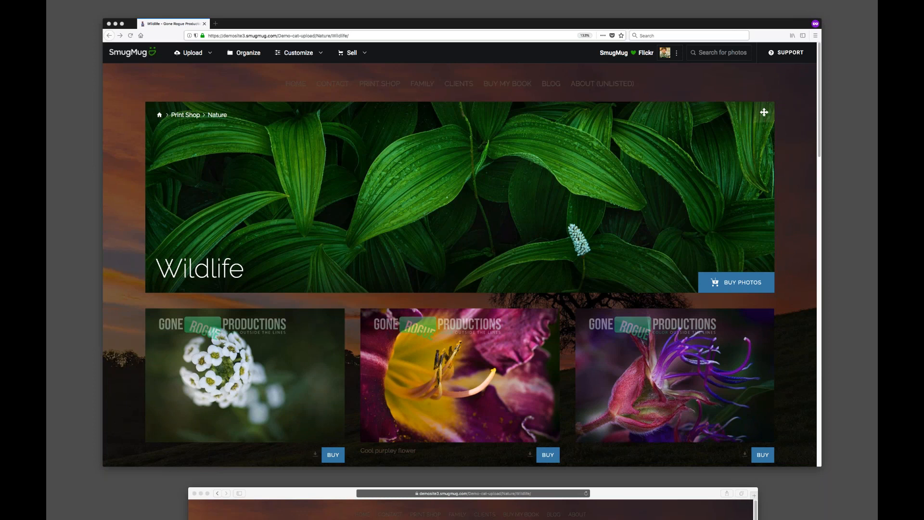
Open the Support panel from the gallery page and expand its support menu.
{"action": "left_click", "coordinate": [710, 74]}
{"action": "left_click", "coordinate": [788, 53]}
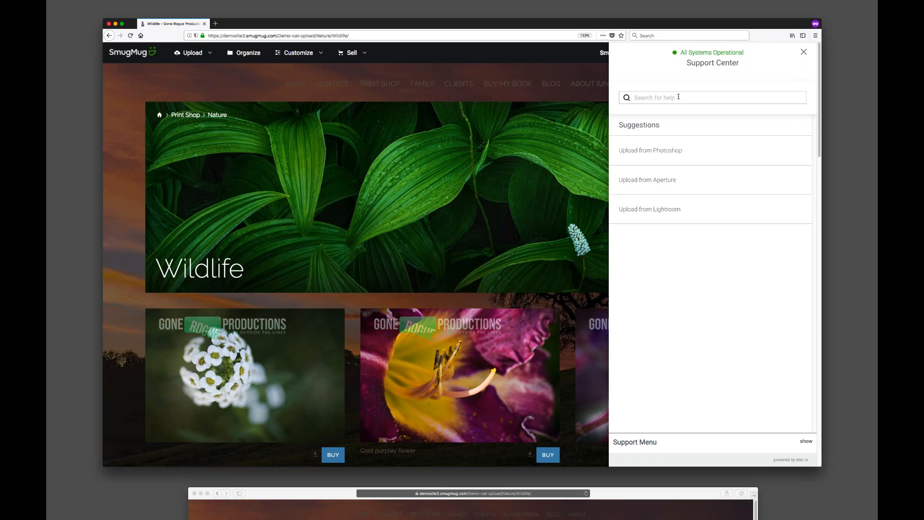
{"action": "left_click", "coordinate": [652, 100]}
{"action": "left_click", "coordinate": [806, 442]}
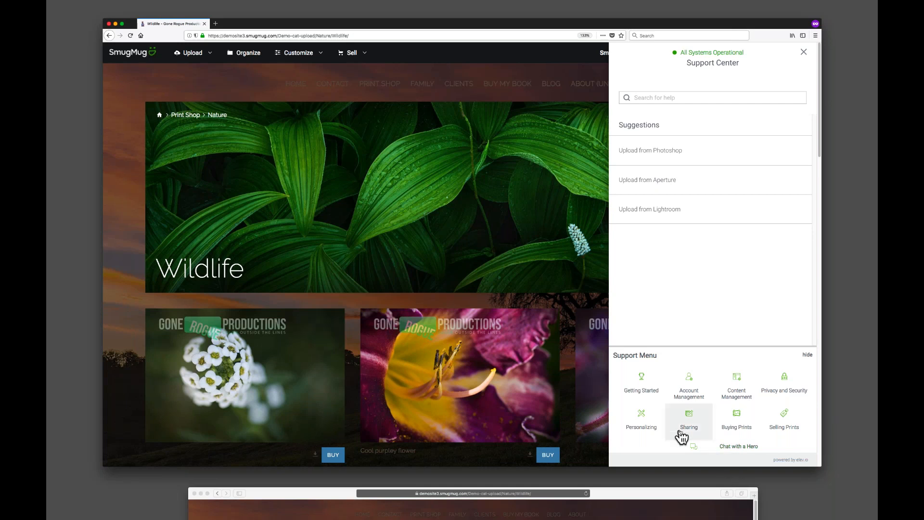
Open the system status and the Support Center site, then go to its Contact Us email form.
{"action": "left_click", "coordinate": [712, 59]}
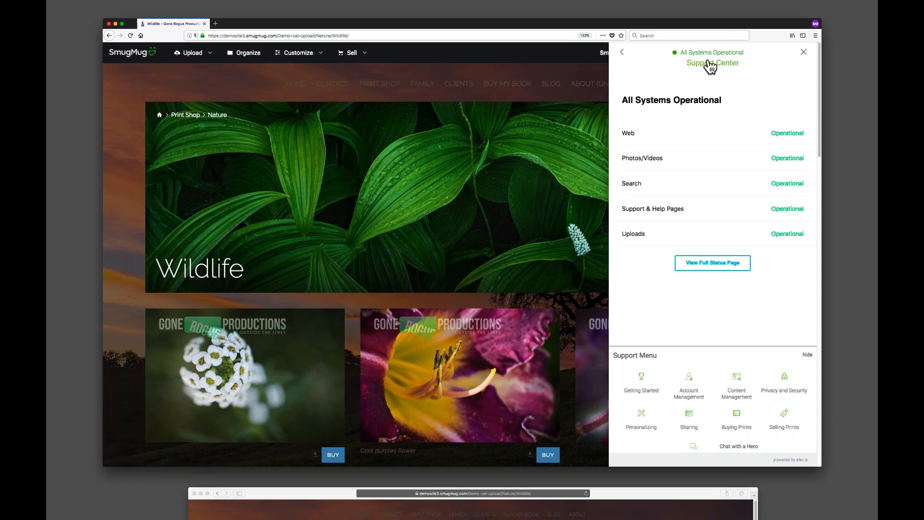
{"action": "left_click", "coordinate": [710, 63]}
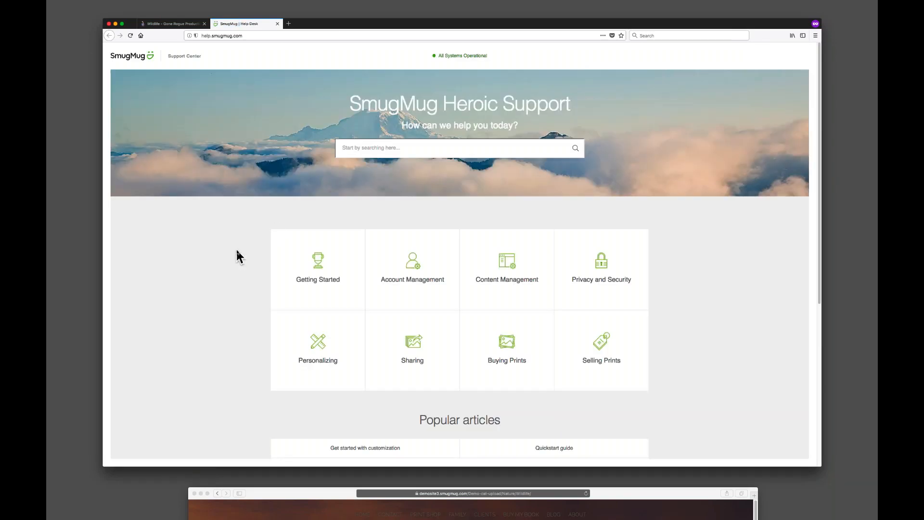
{"action": "scroll", "coordinate": [237, 245], "scroll_direction": "down", "scroll_amount": 5}
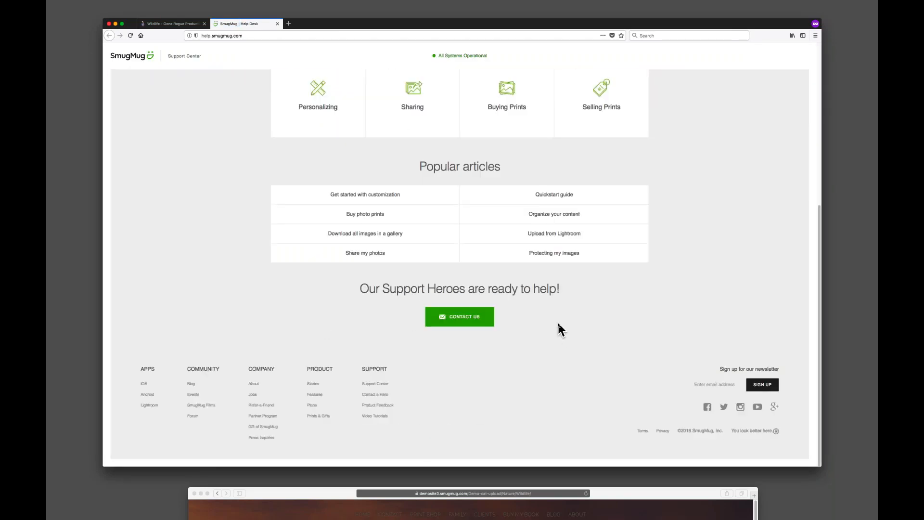
{"action": "left_click", "coordinate": [474, 320]}
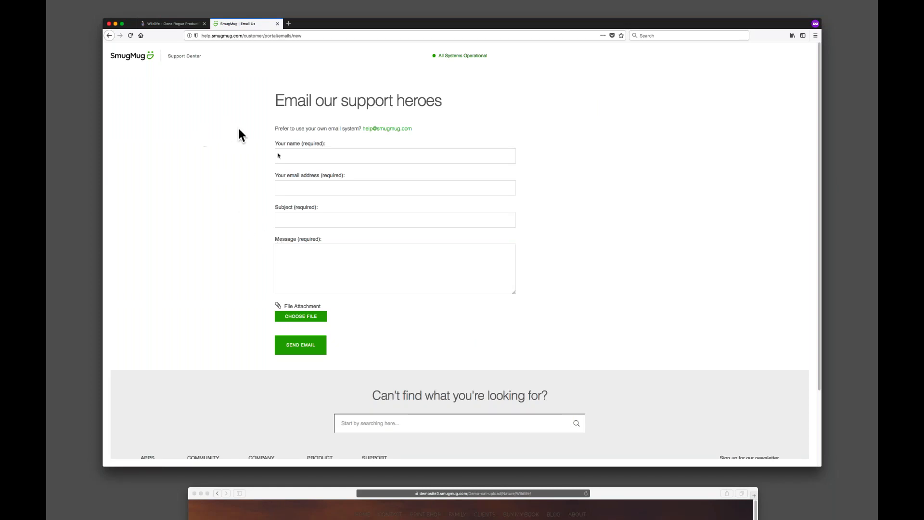
Return to the gallery tab and close the Support panel.
{"action": "left_click", "coordinate": [173, 23]}
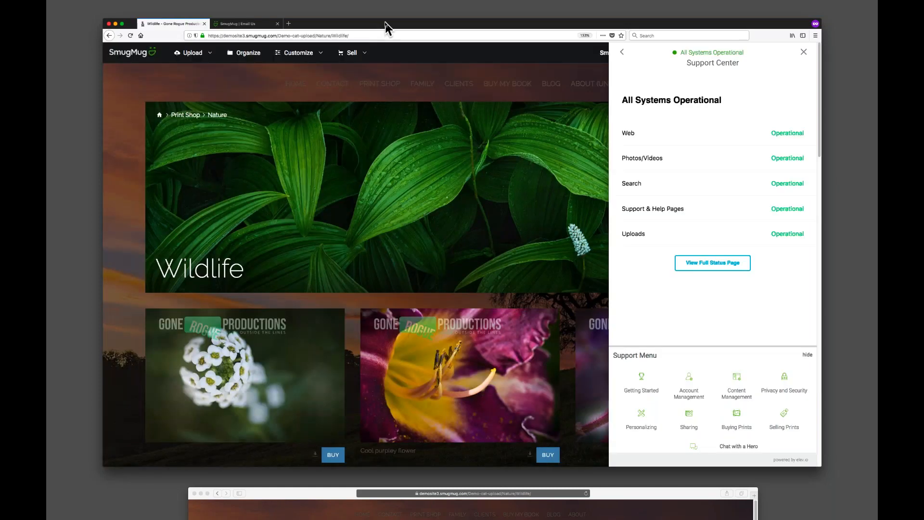
{"action": "left_click_drag", "start_coordinate": [384, 28], "coordinate": [384, 31]}
{"action": "left_click", "coordinate": [803, 55]}
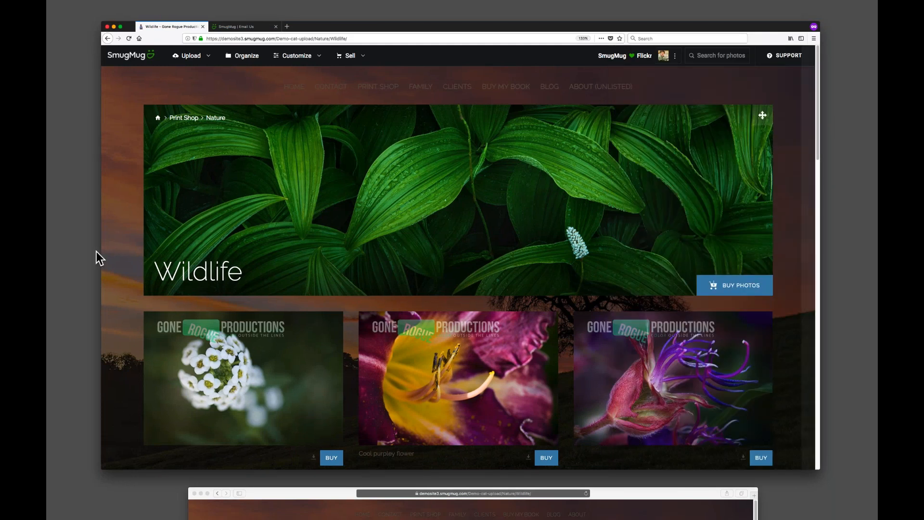